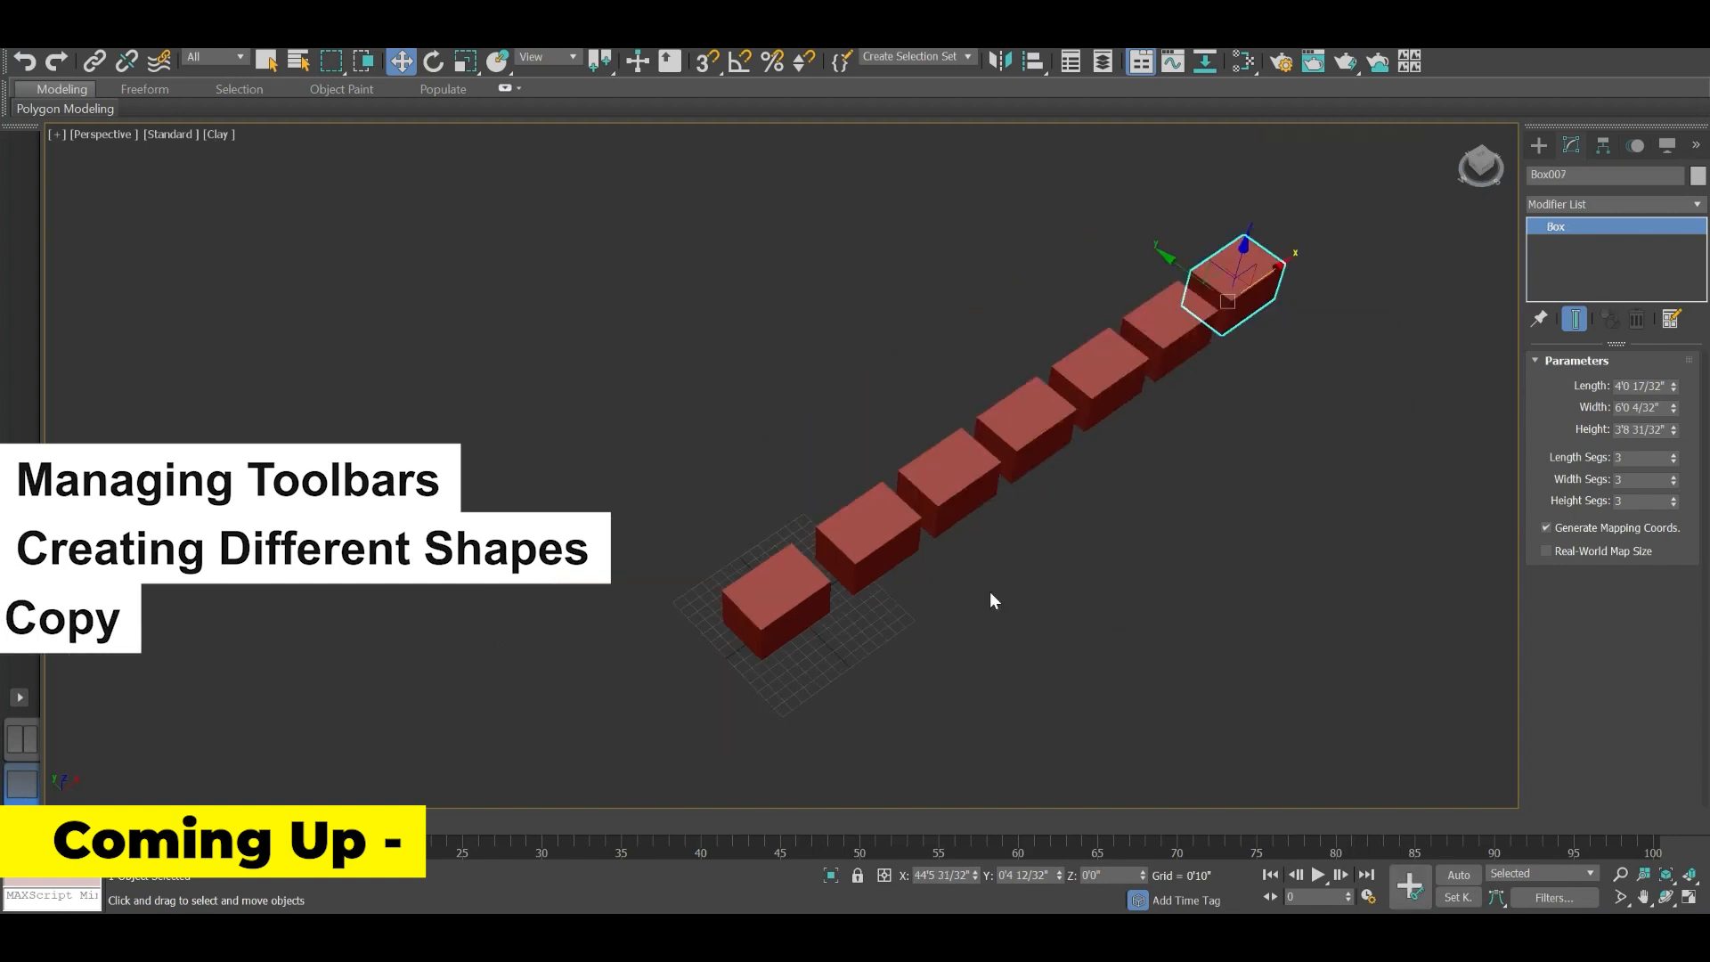
pyautogui.scroll(-3, 991, 591)
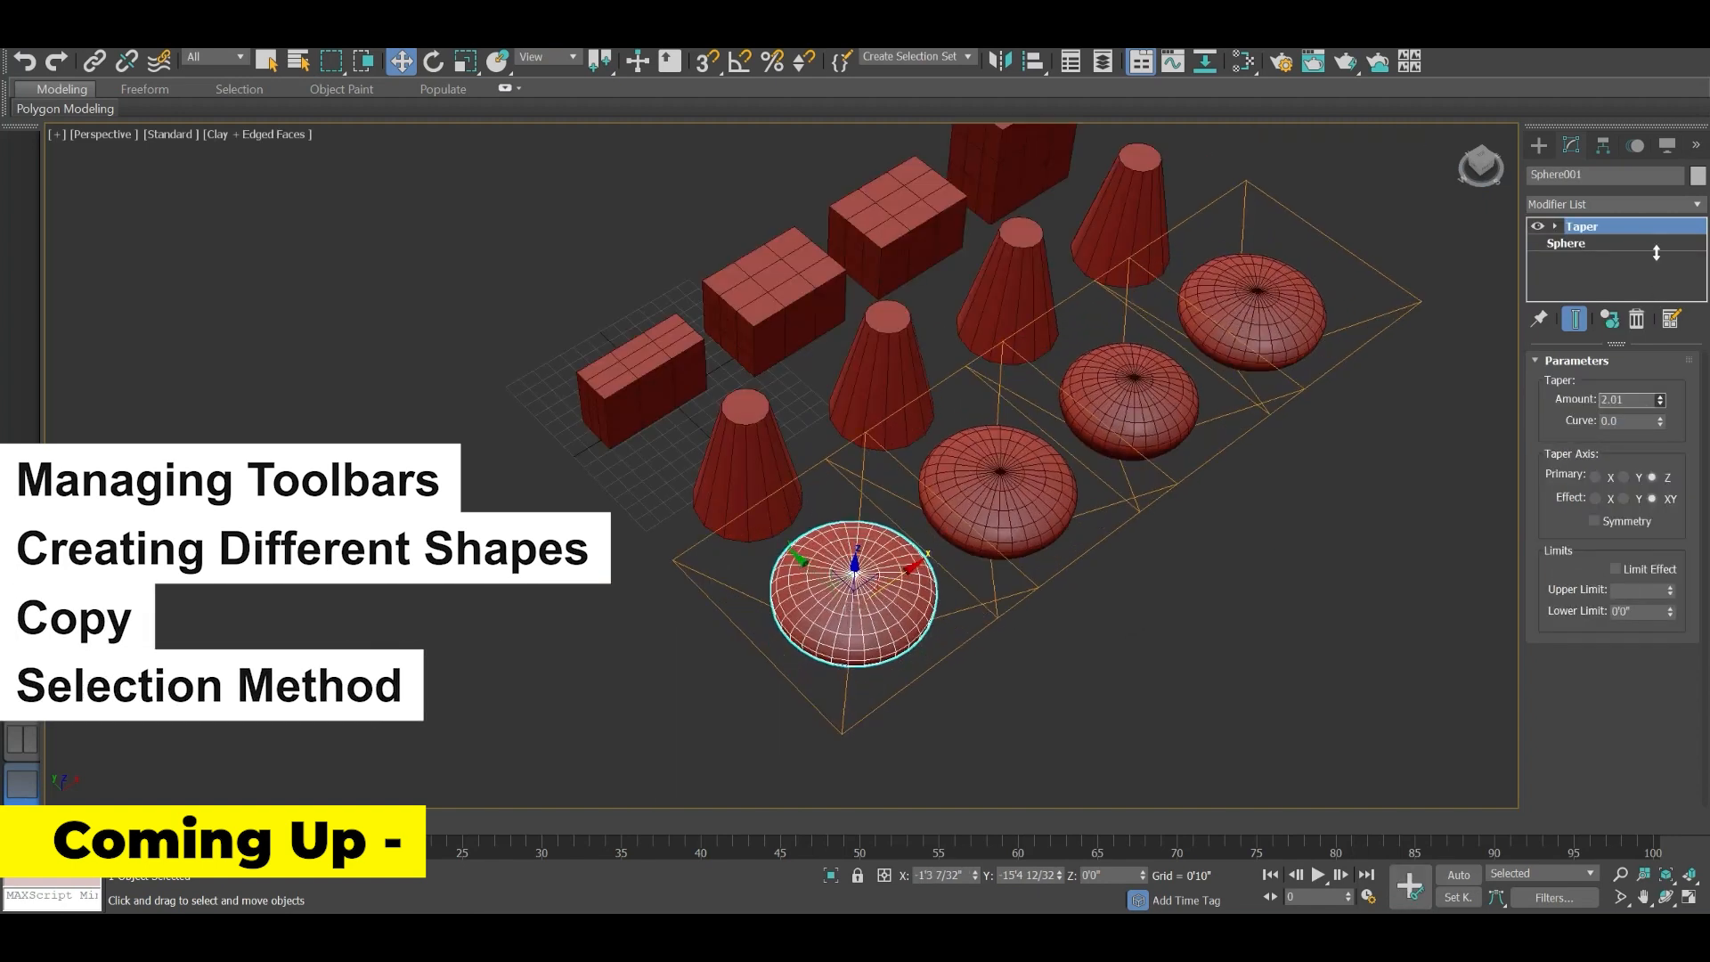
pyautogui.moveTo(1660, 400); pyautogui.dragTo(1663, 449)
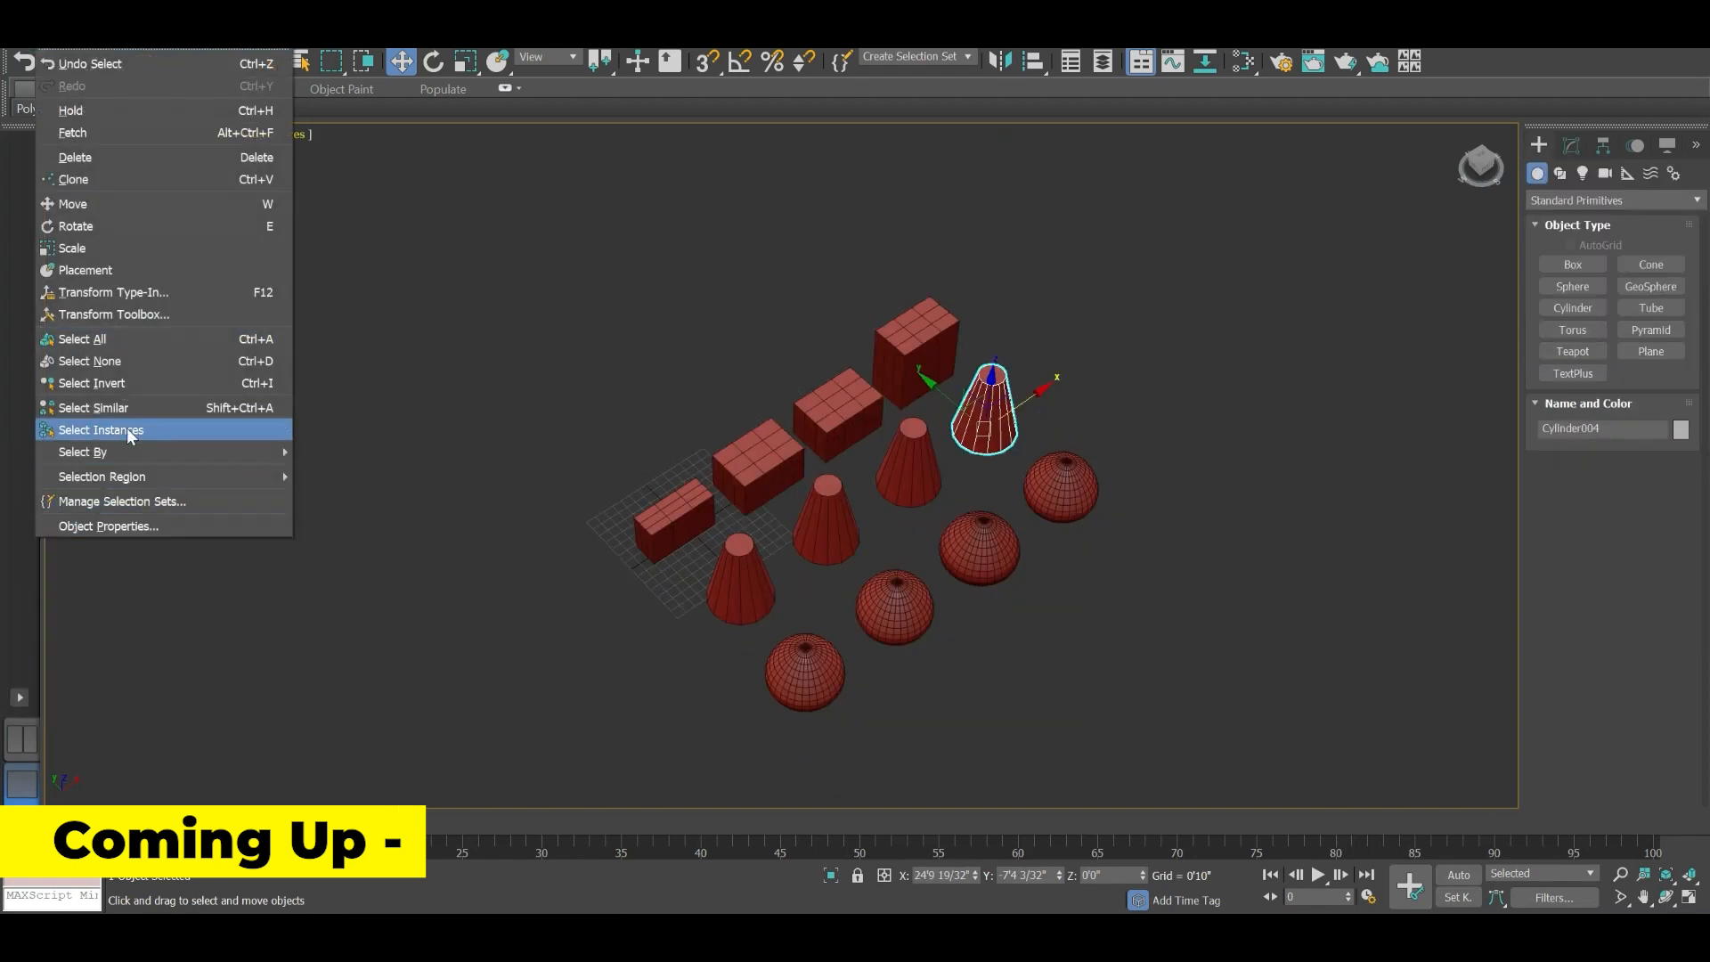
pyautogui.click(124, 408)
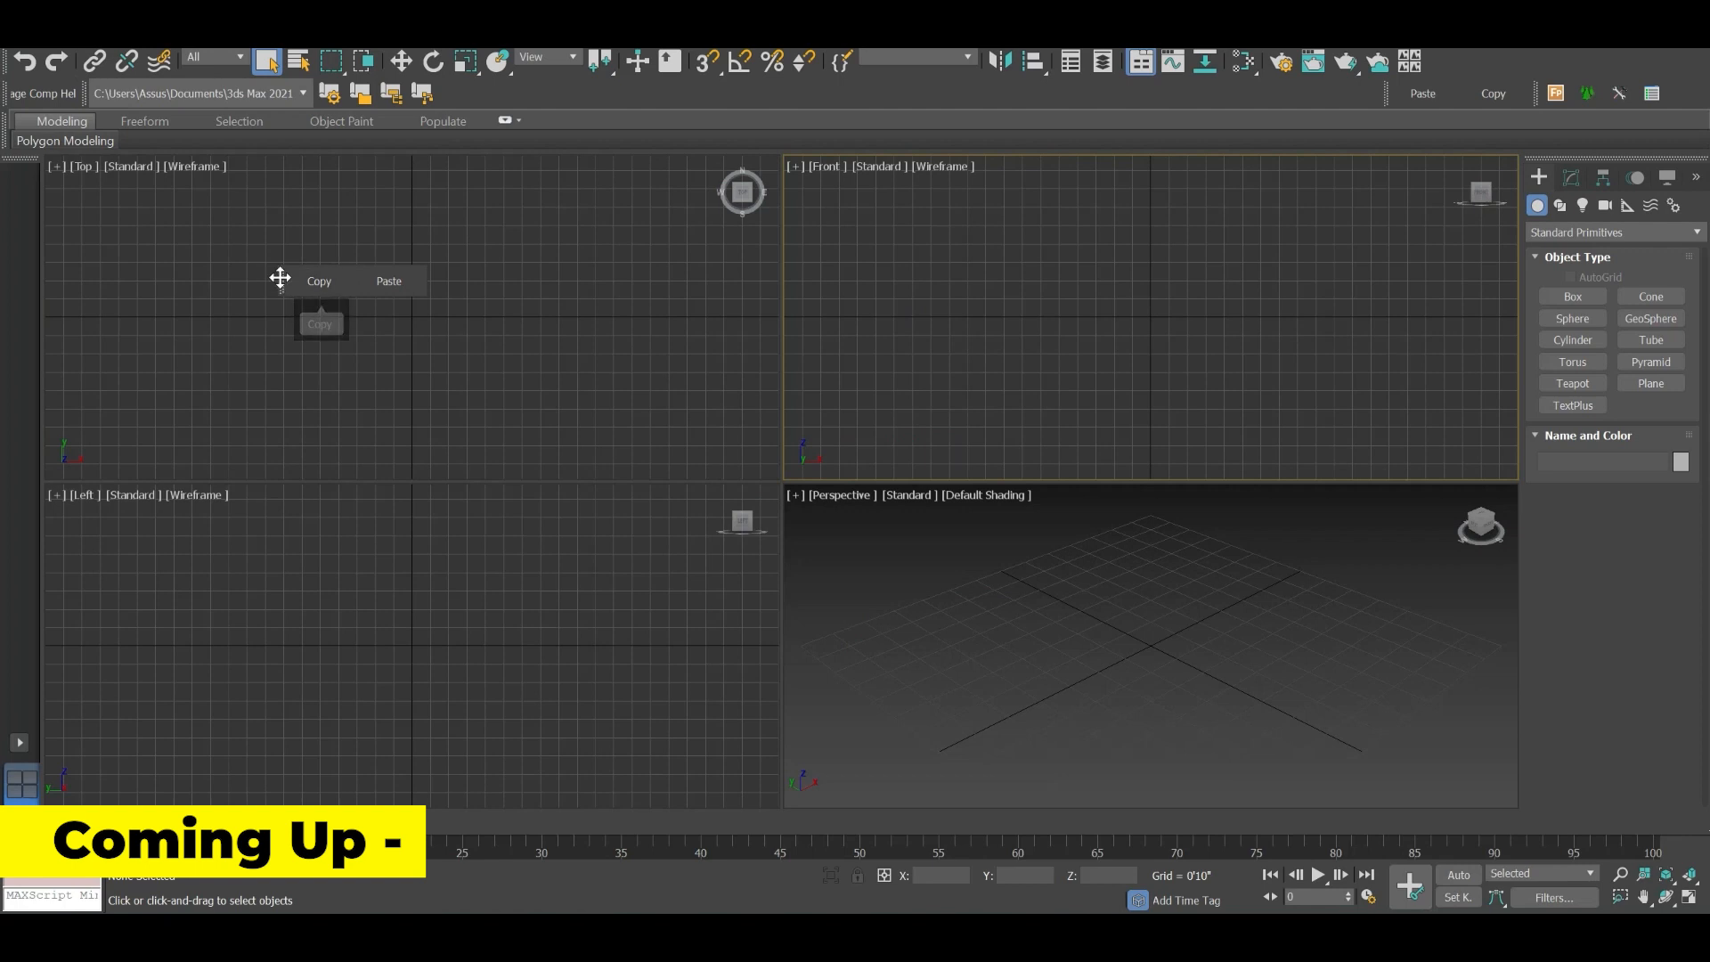
pyautogui.rightClick(279, 275)
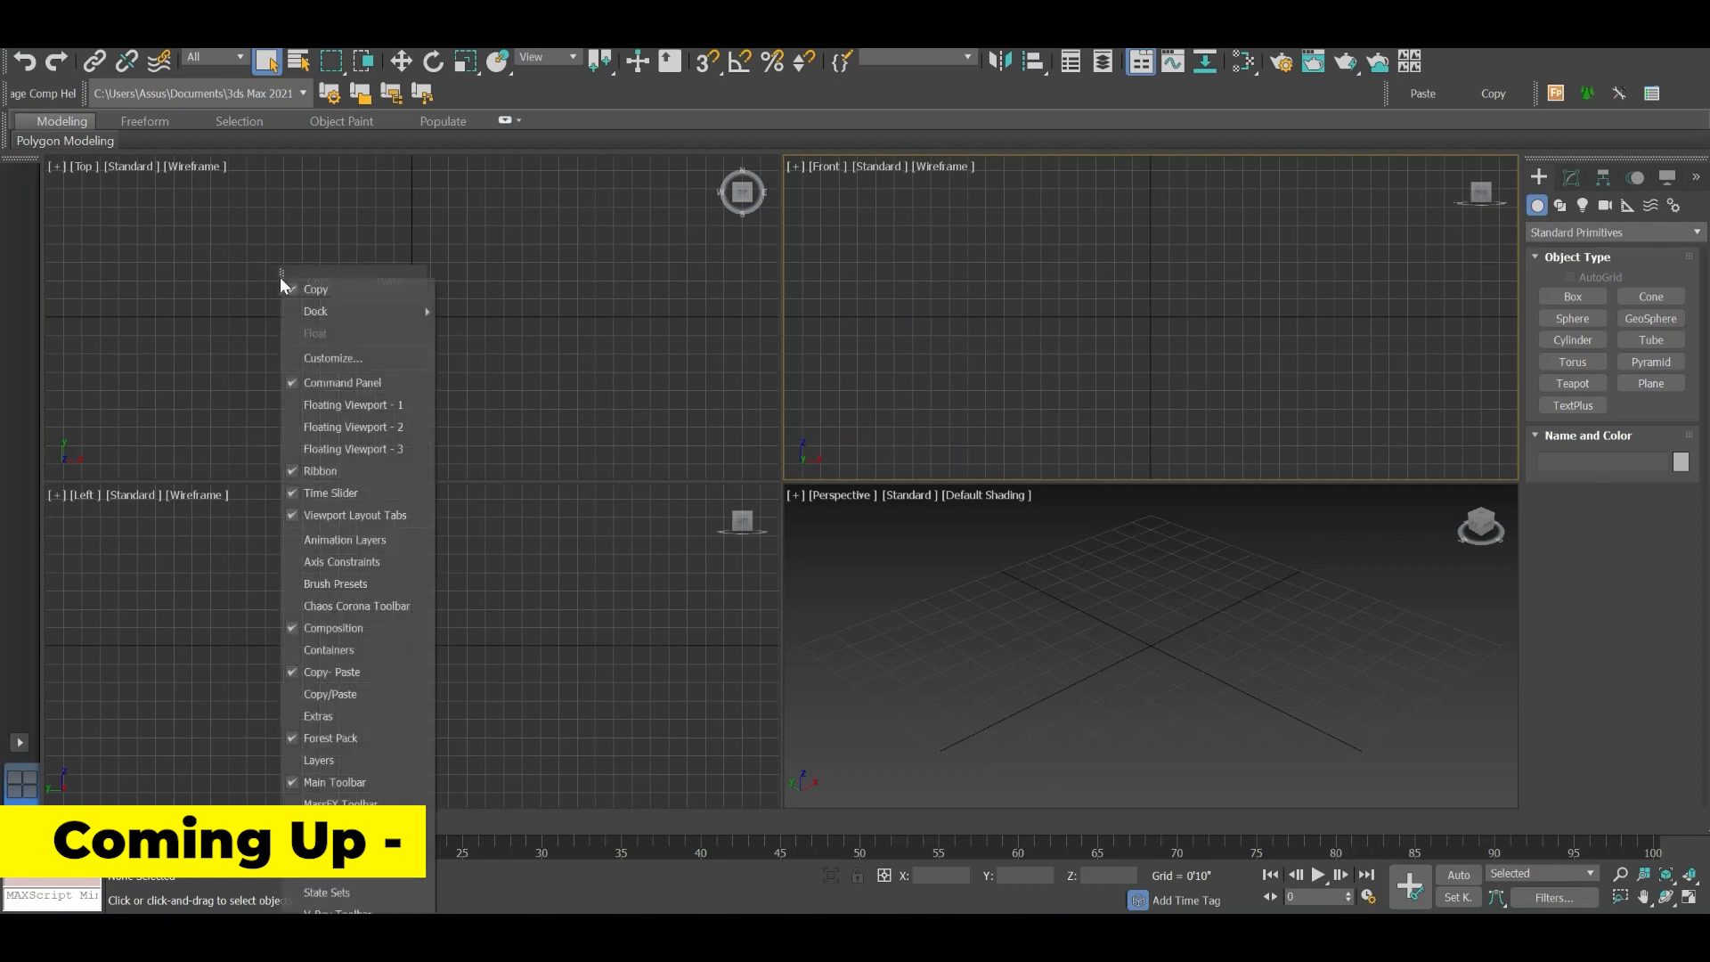
pyautogui.click(294, 289)
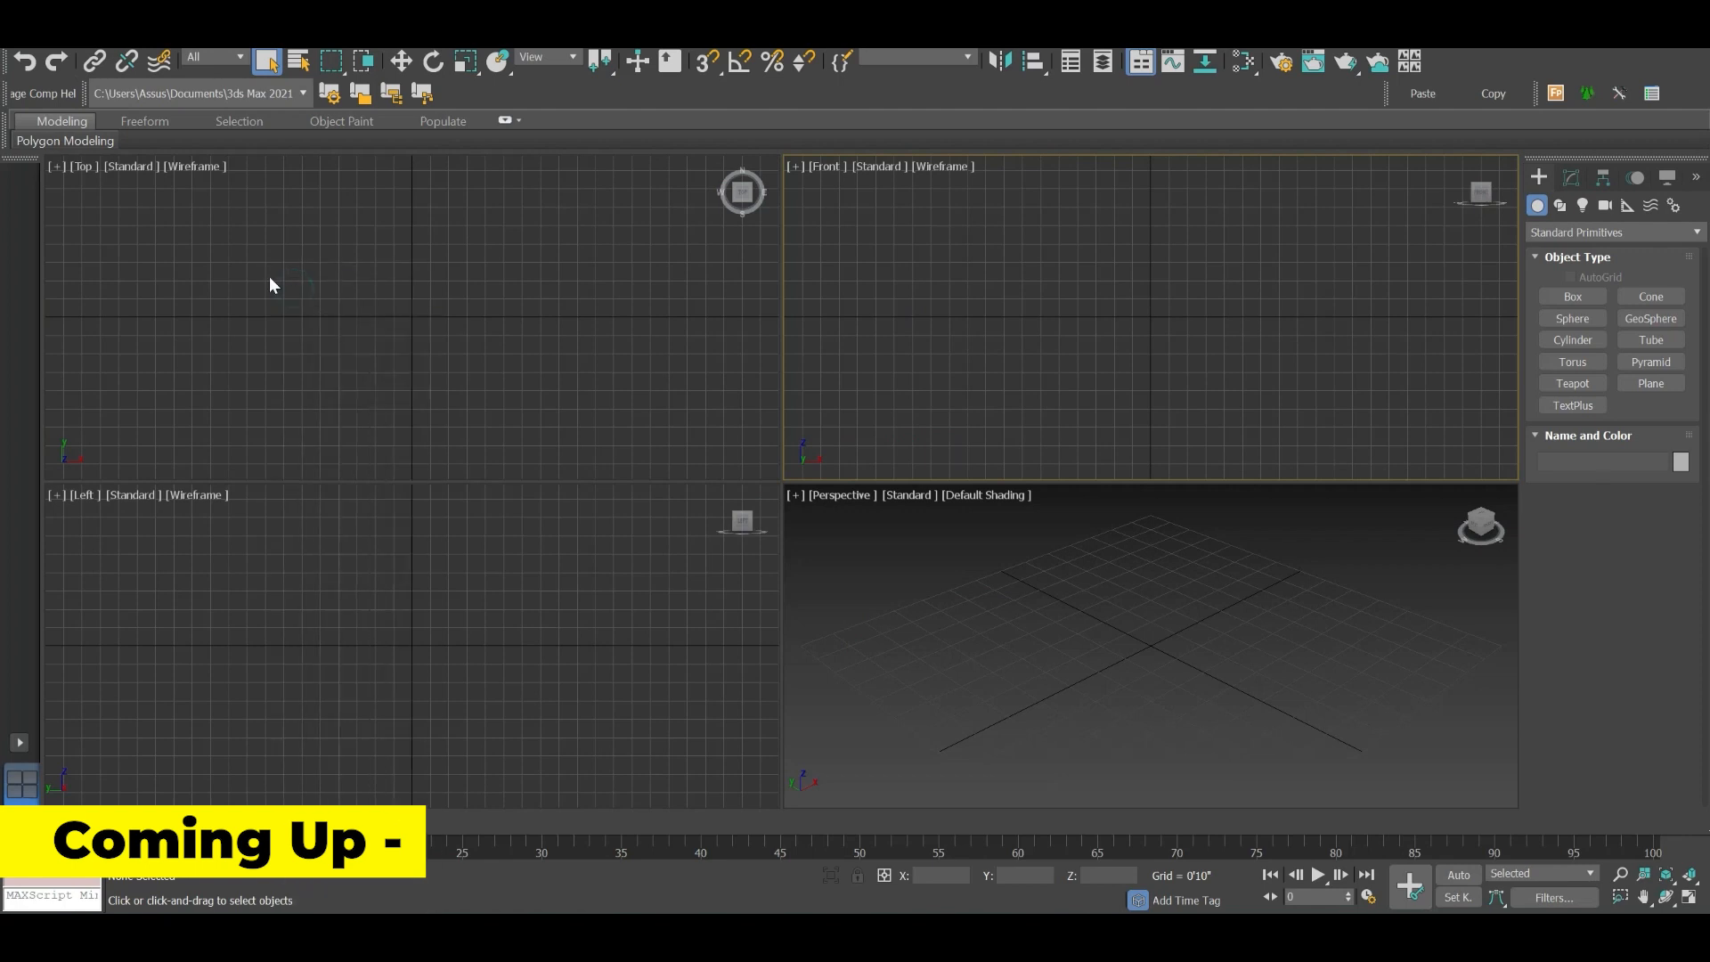
pyautogui.rightClick(3, 132)
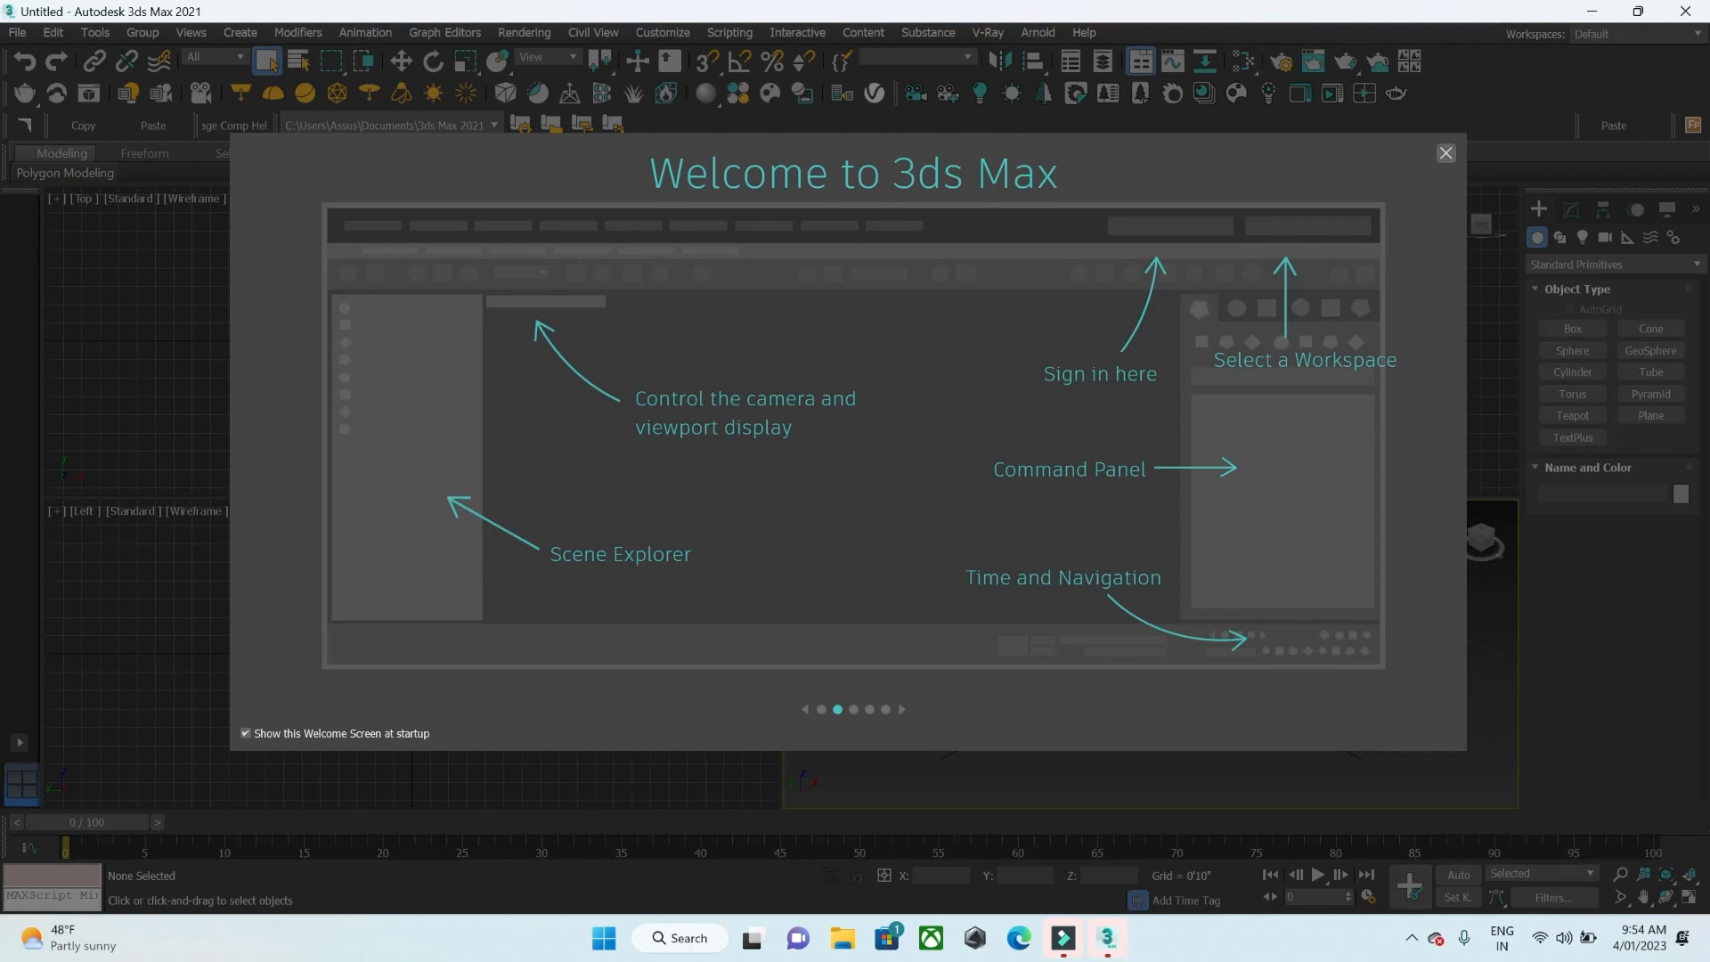
# Page through the remaining welcome screen slides and close the welcome screen
pyautogui.click(853, 710)
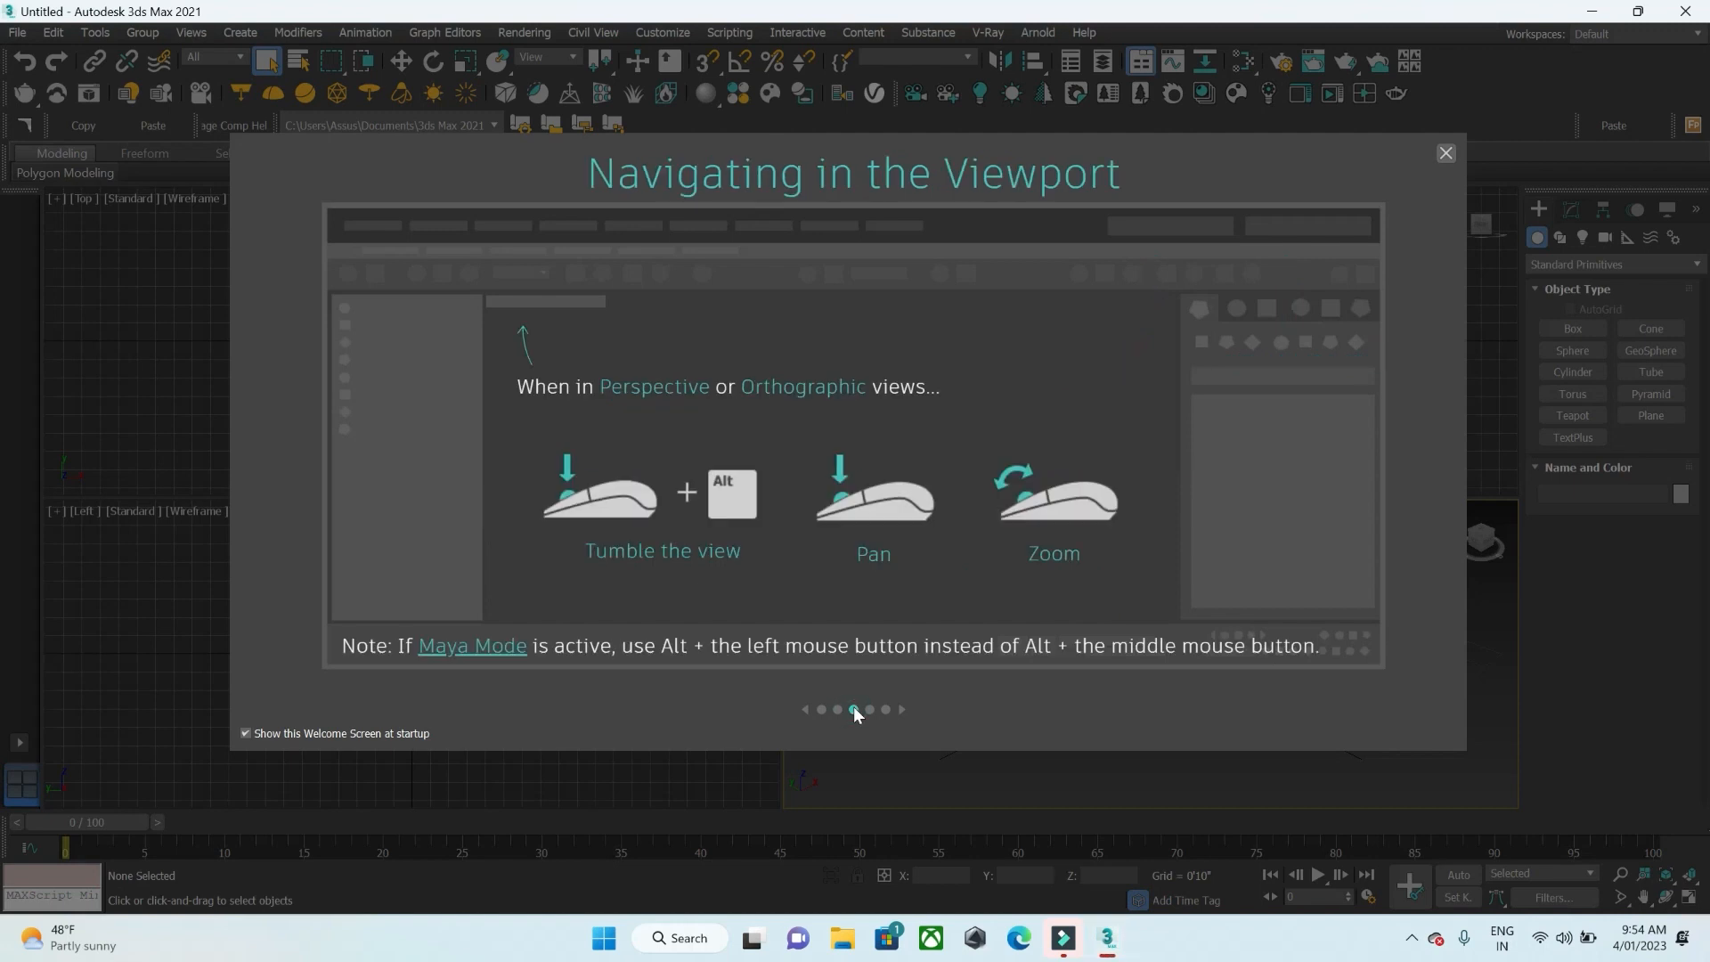
pyautogui.click(869, 710)
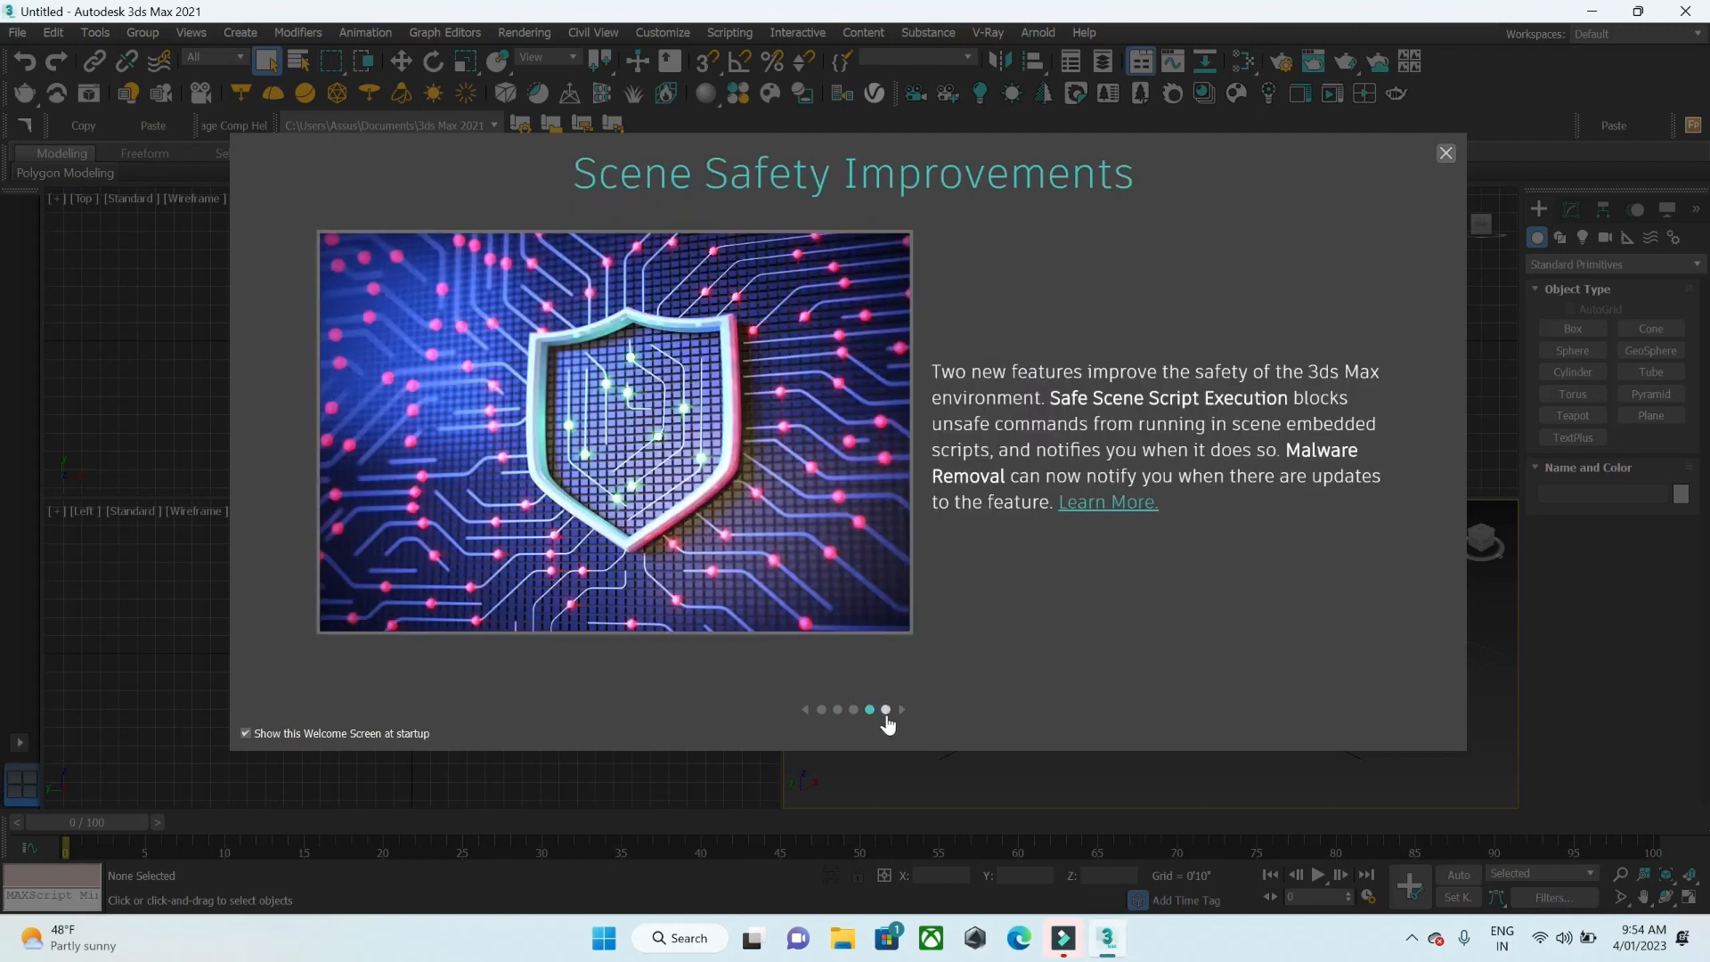
pyautogui.click(886, 713)
pyautogui.click(901, 711)
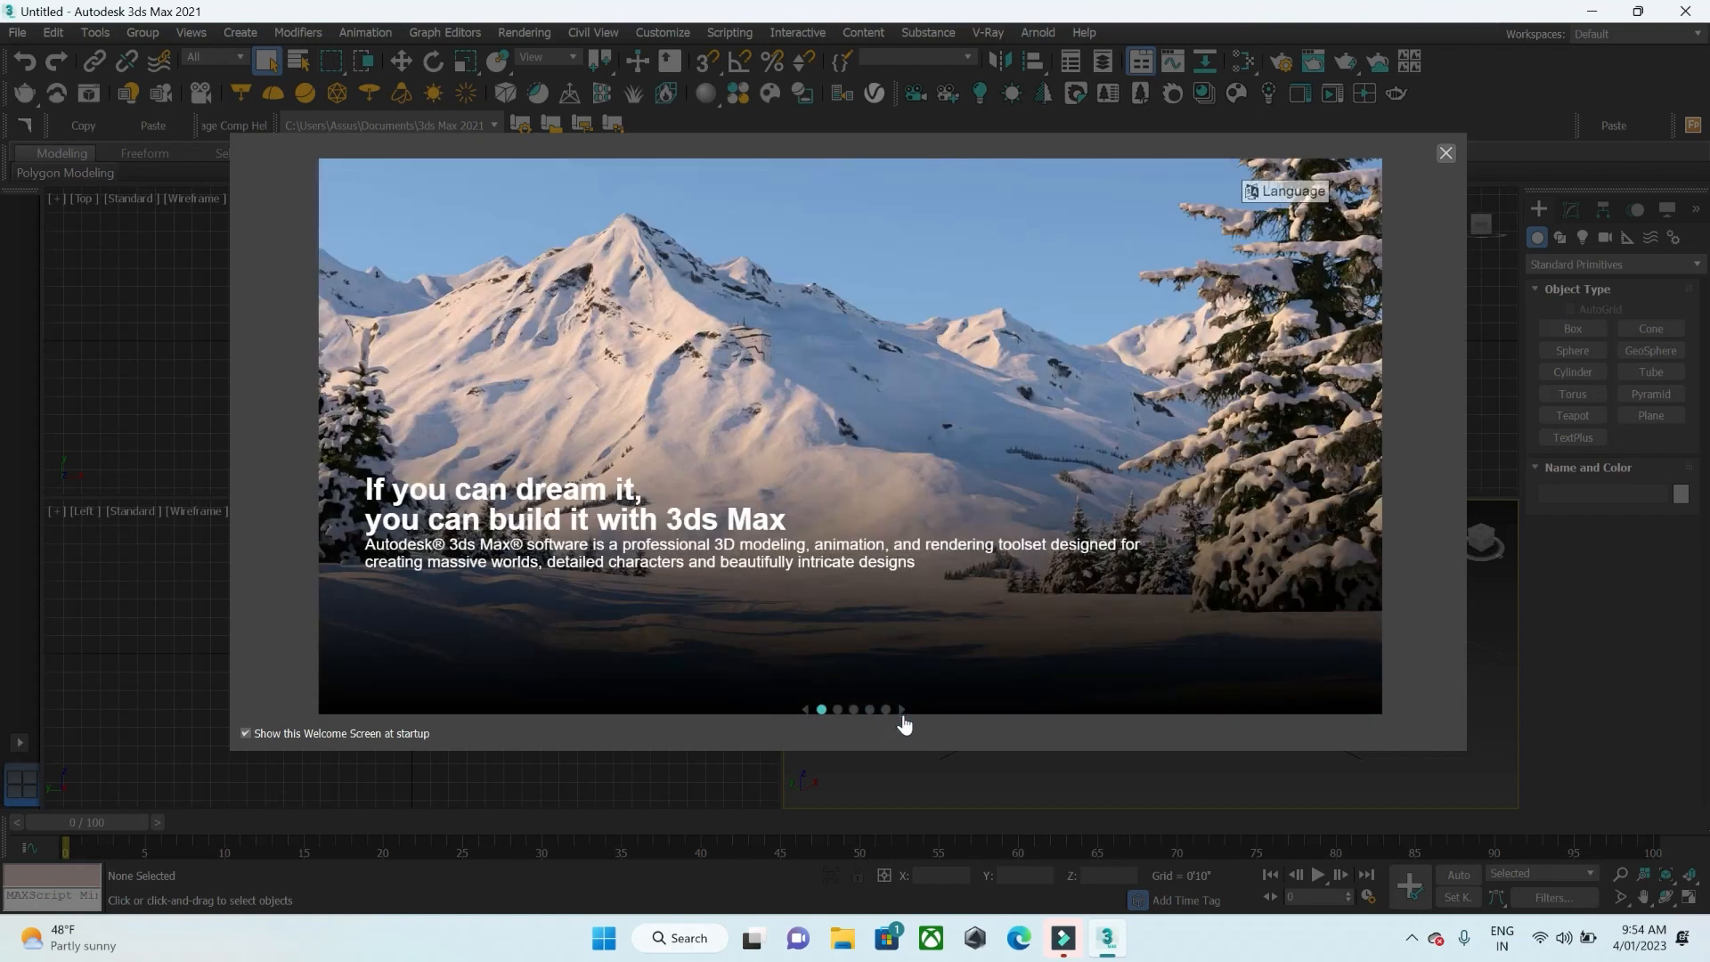
pyautogui.click(1445, 154)
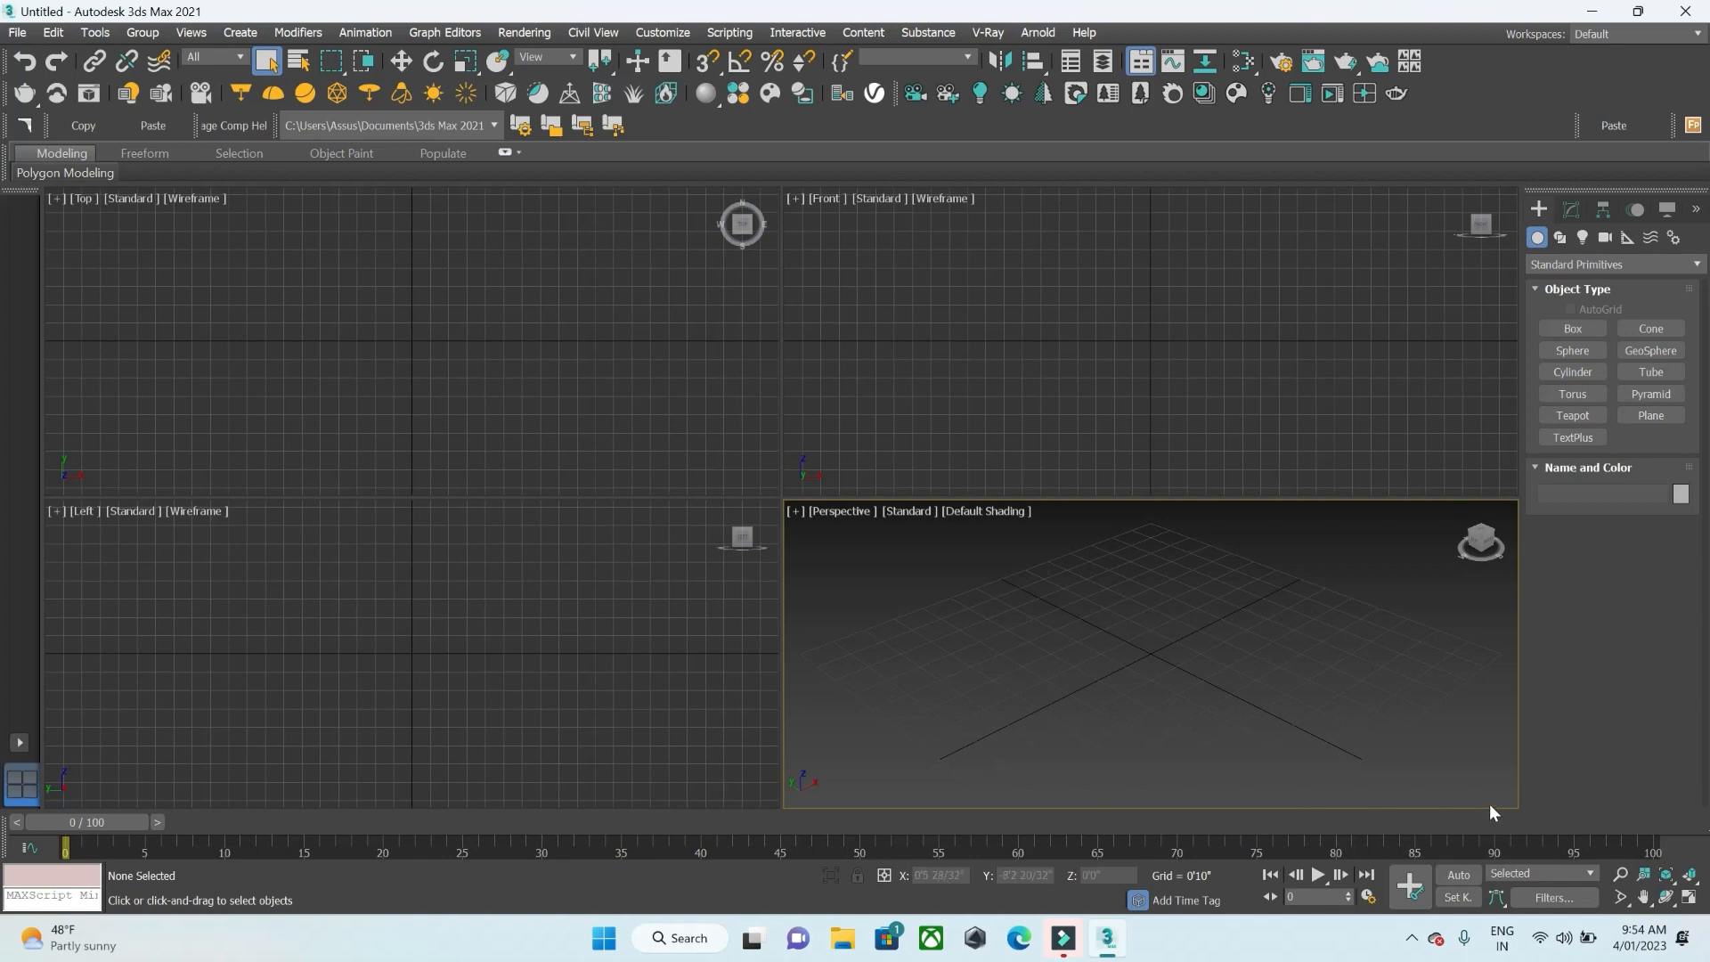
# Activate the Top, Left, Perspective and Front viewports in turn to examine the four-view layout, ending on the Front viewport
pyautogui.click(900, 446)
pyautogui.click(659, 450)
pyautogui.click(649, 594)
pyautogui.click(1001, 605)
pyautogui.click(689, 459)
pyautogui.click(871, 457)
pyautogui.click(649, 585)
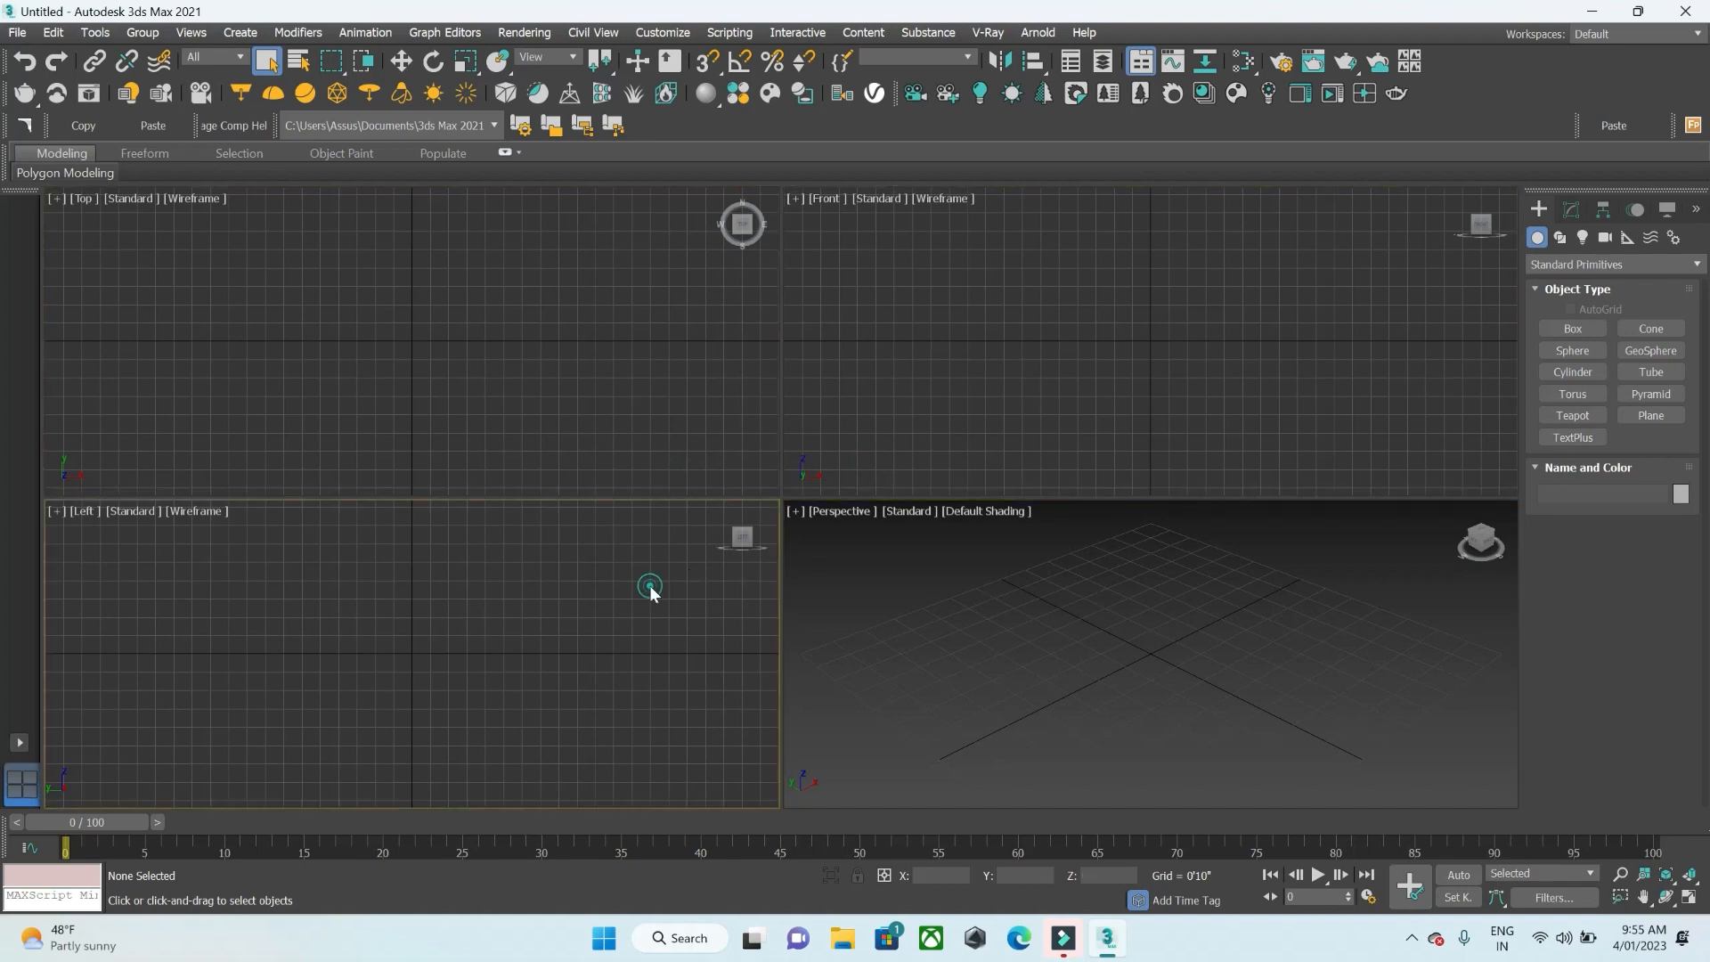
pyautogui.click(621, 430)
pyautogui.click(852, 436)
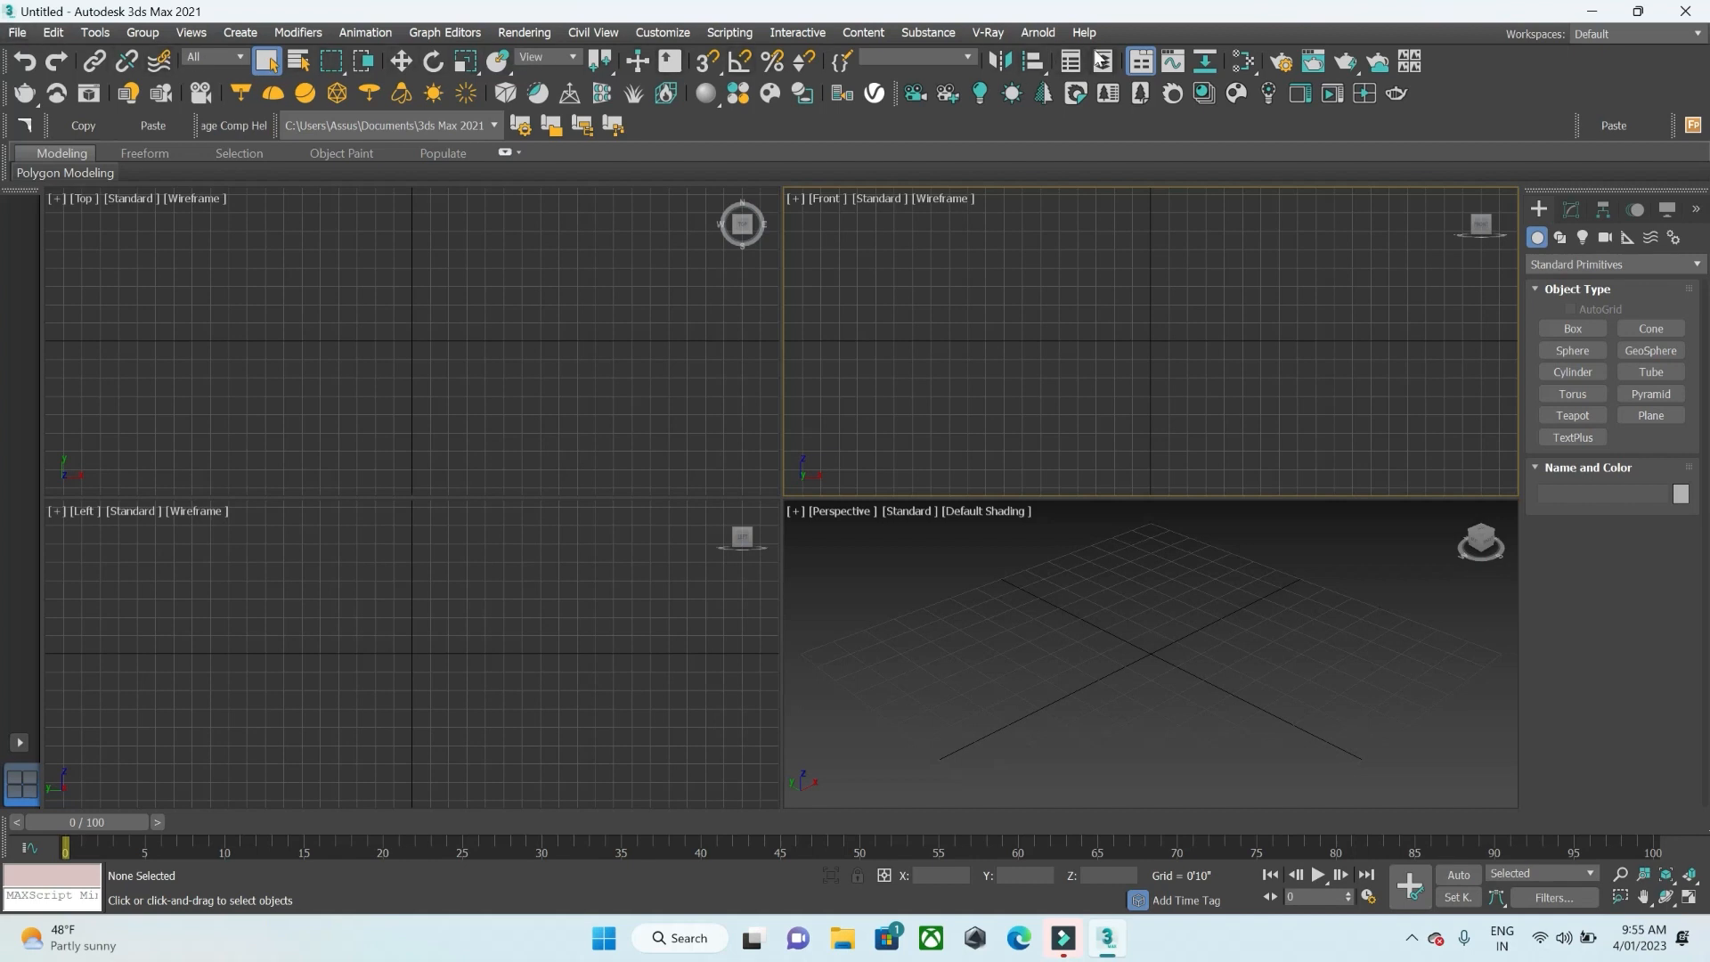
pyautogui.click(14, 32)
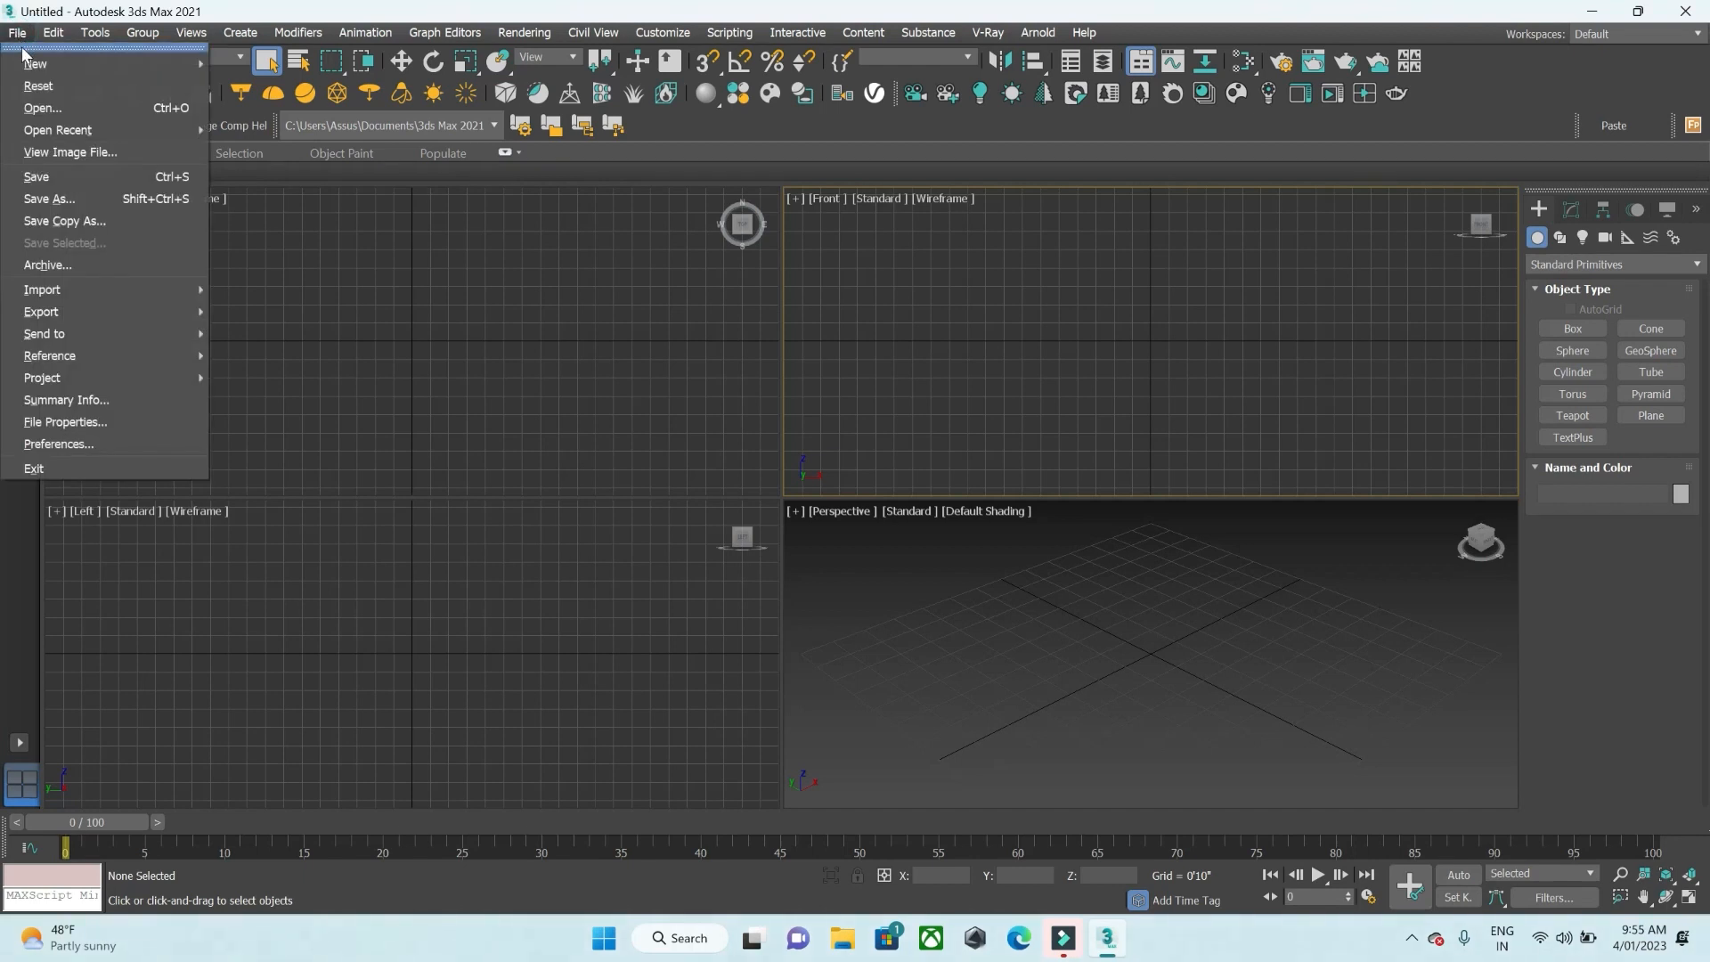
pyautogui.moveTo(30, 65)
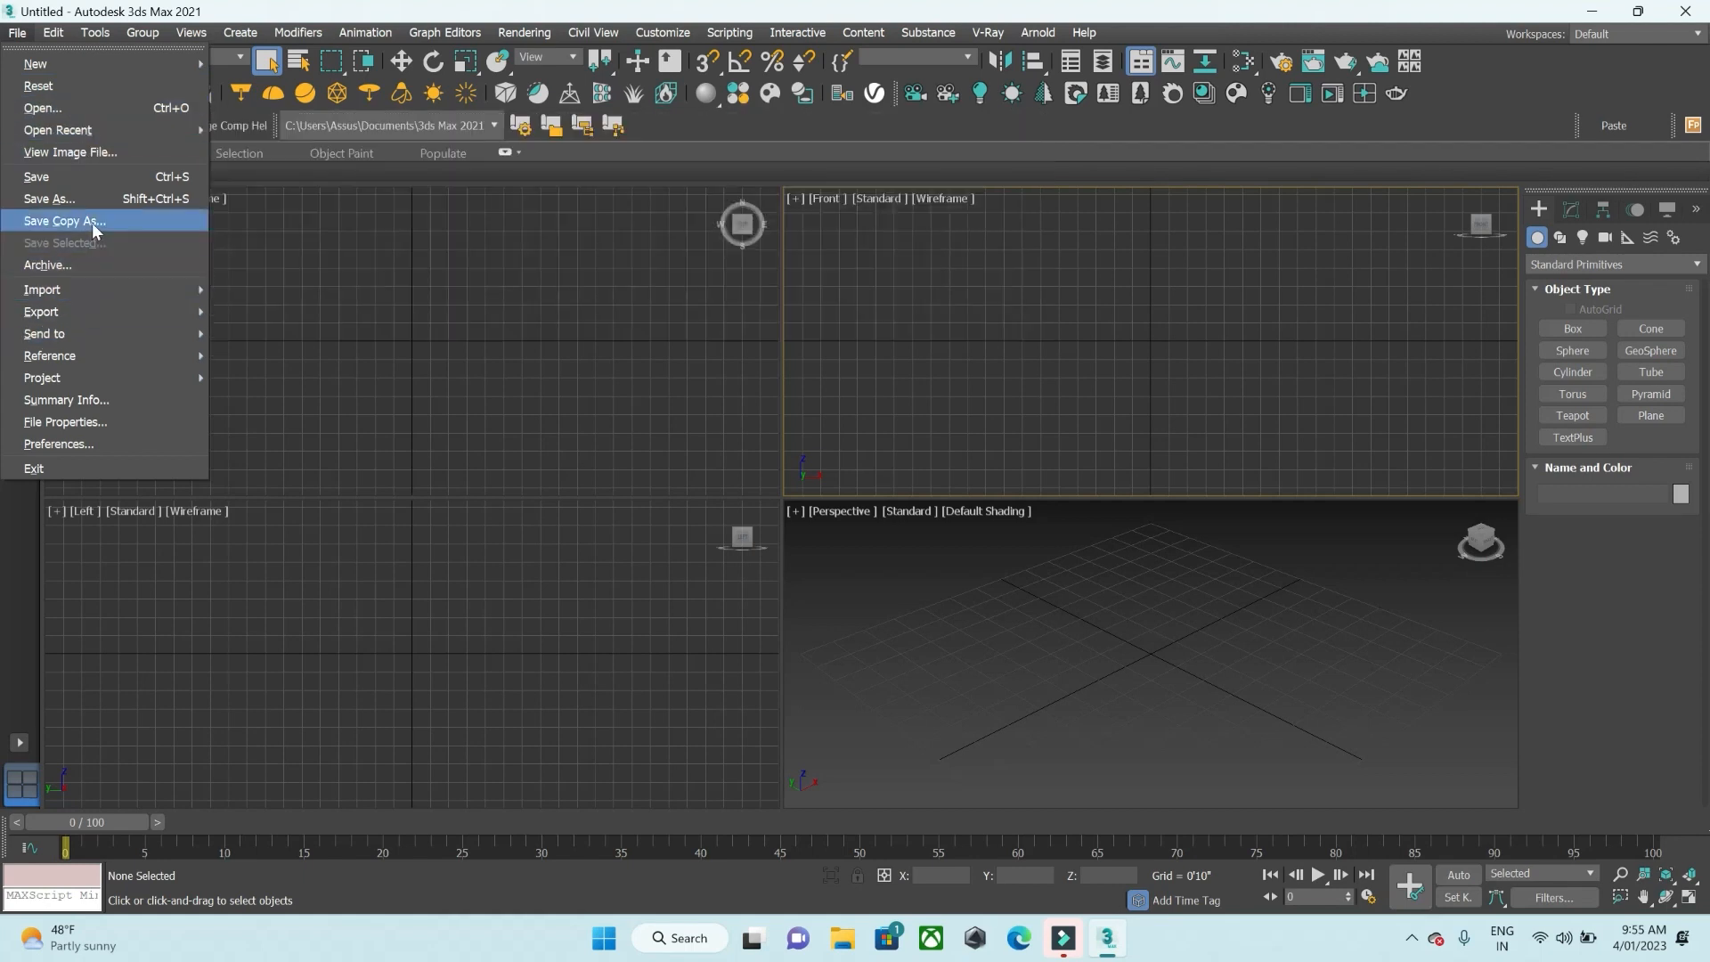
pyautogui.moveTo(84, 130)
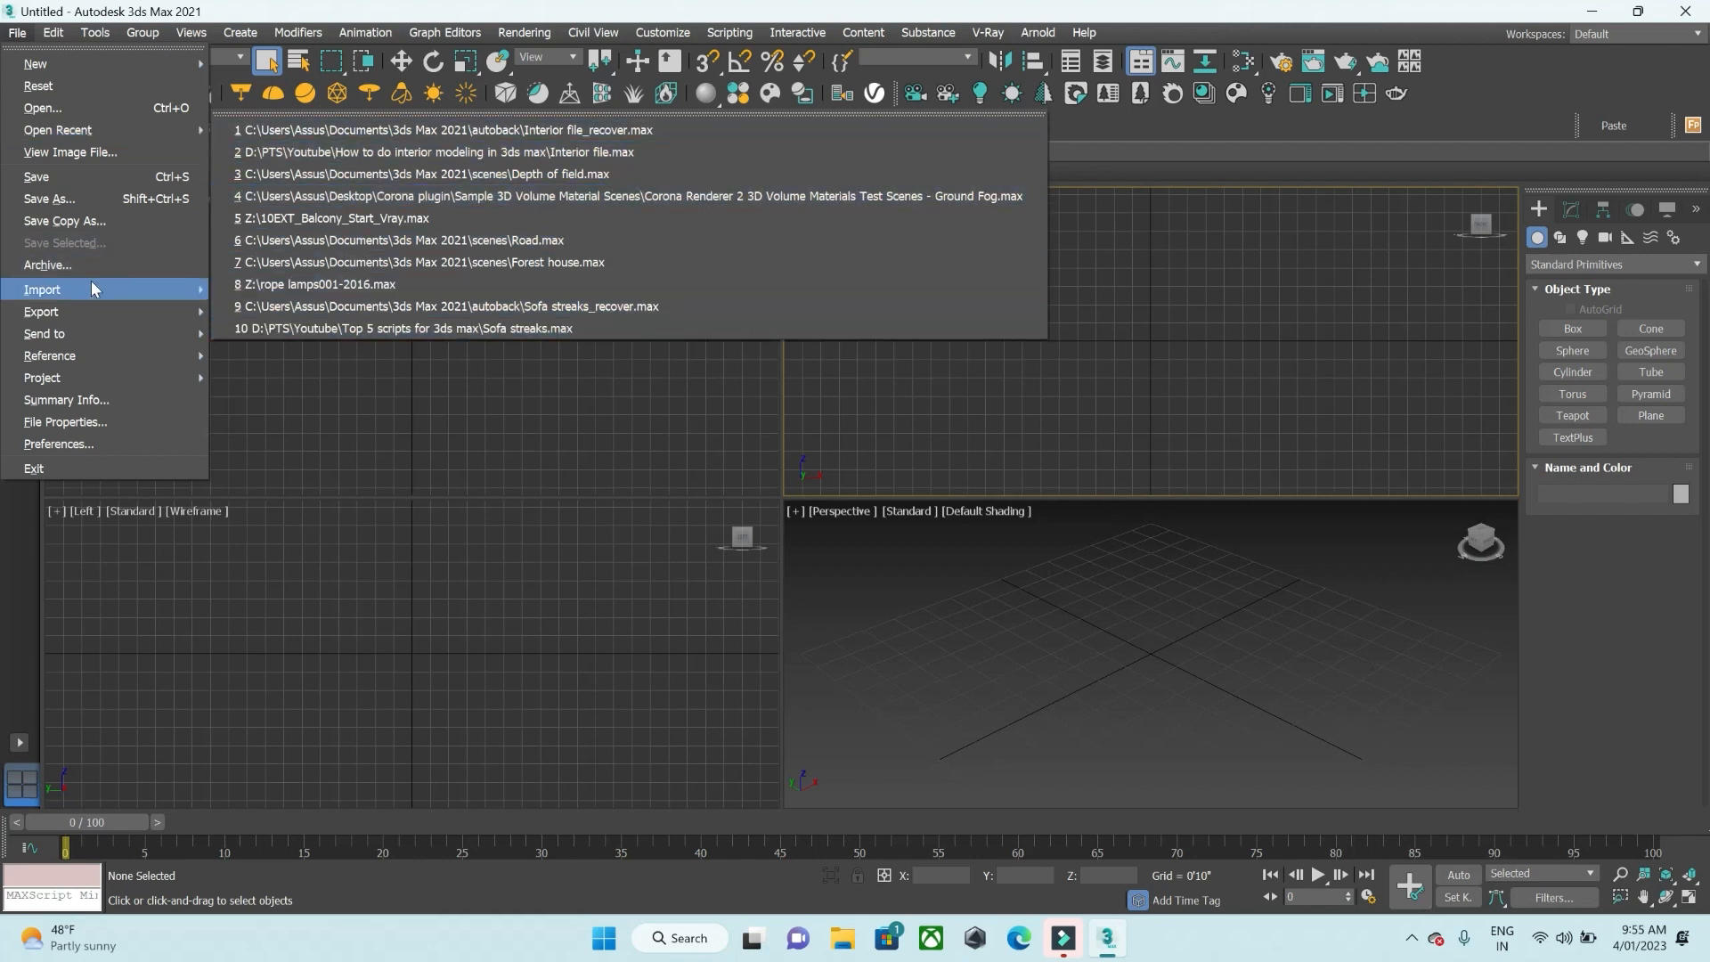
pyautogui.moveTo(83, 291)
pyautogui.moveTo(49, 316)
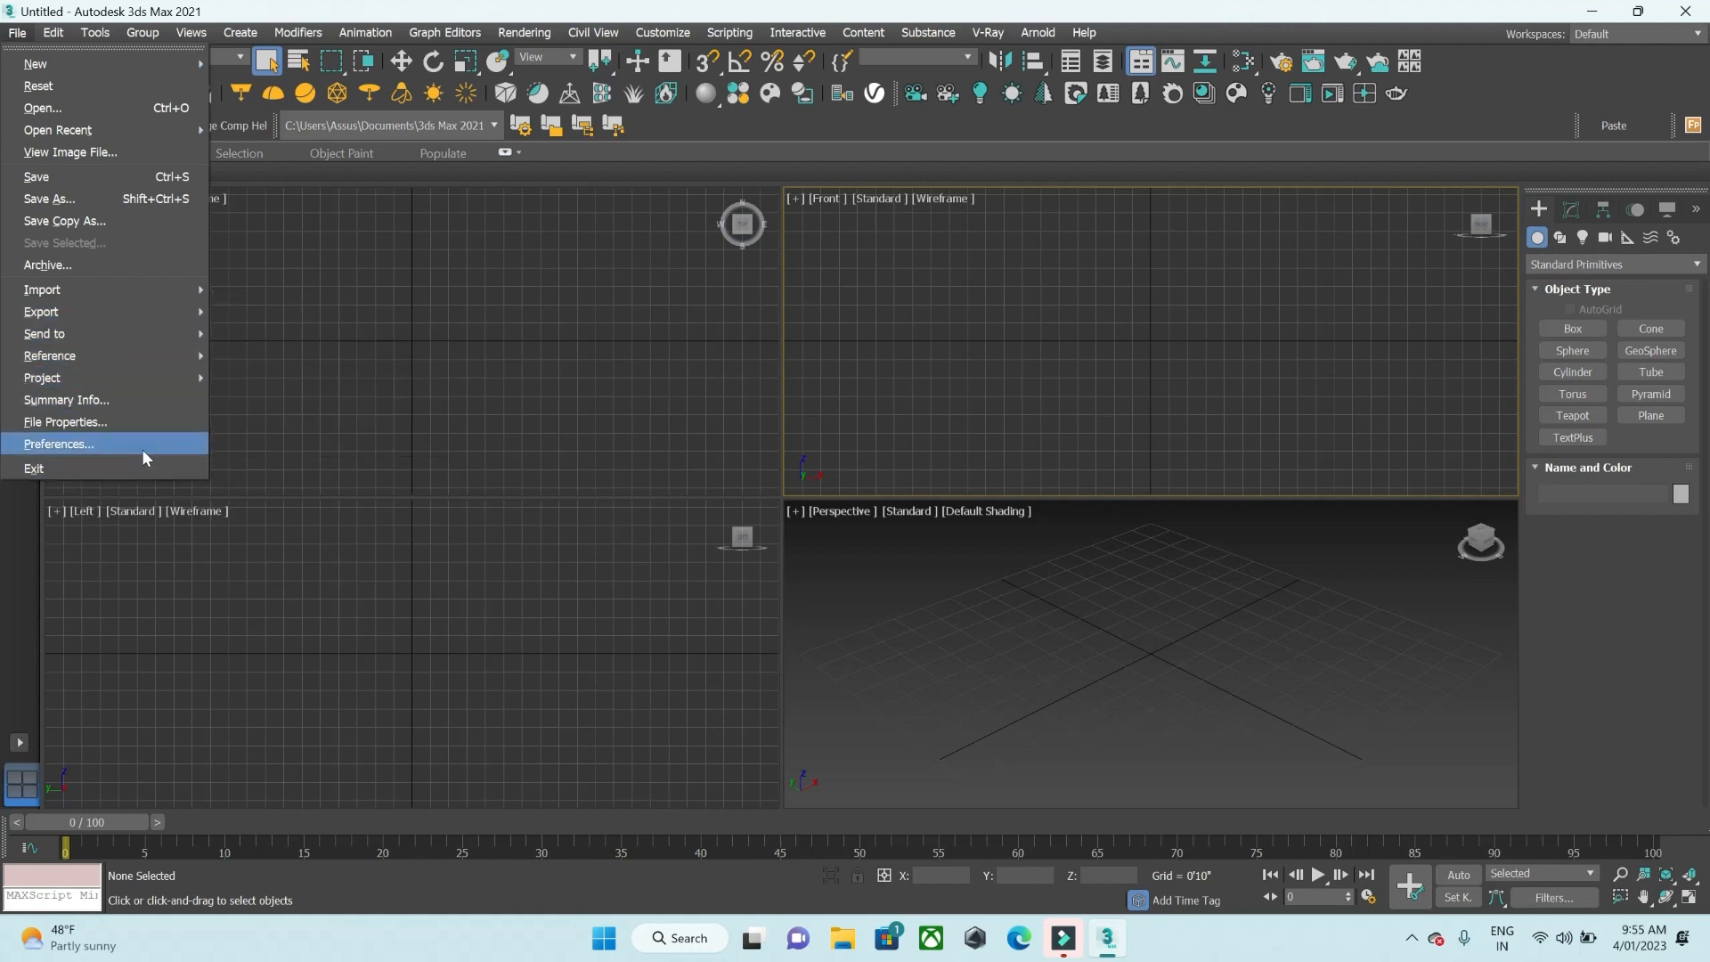
pyautogui.click(607, 353)
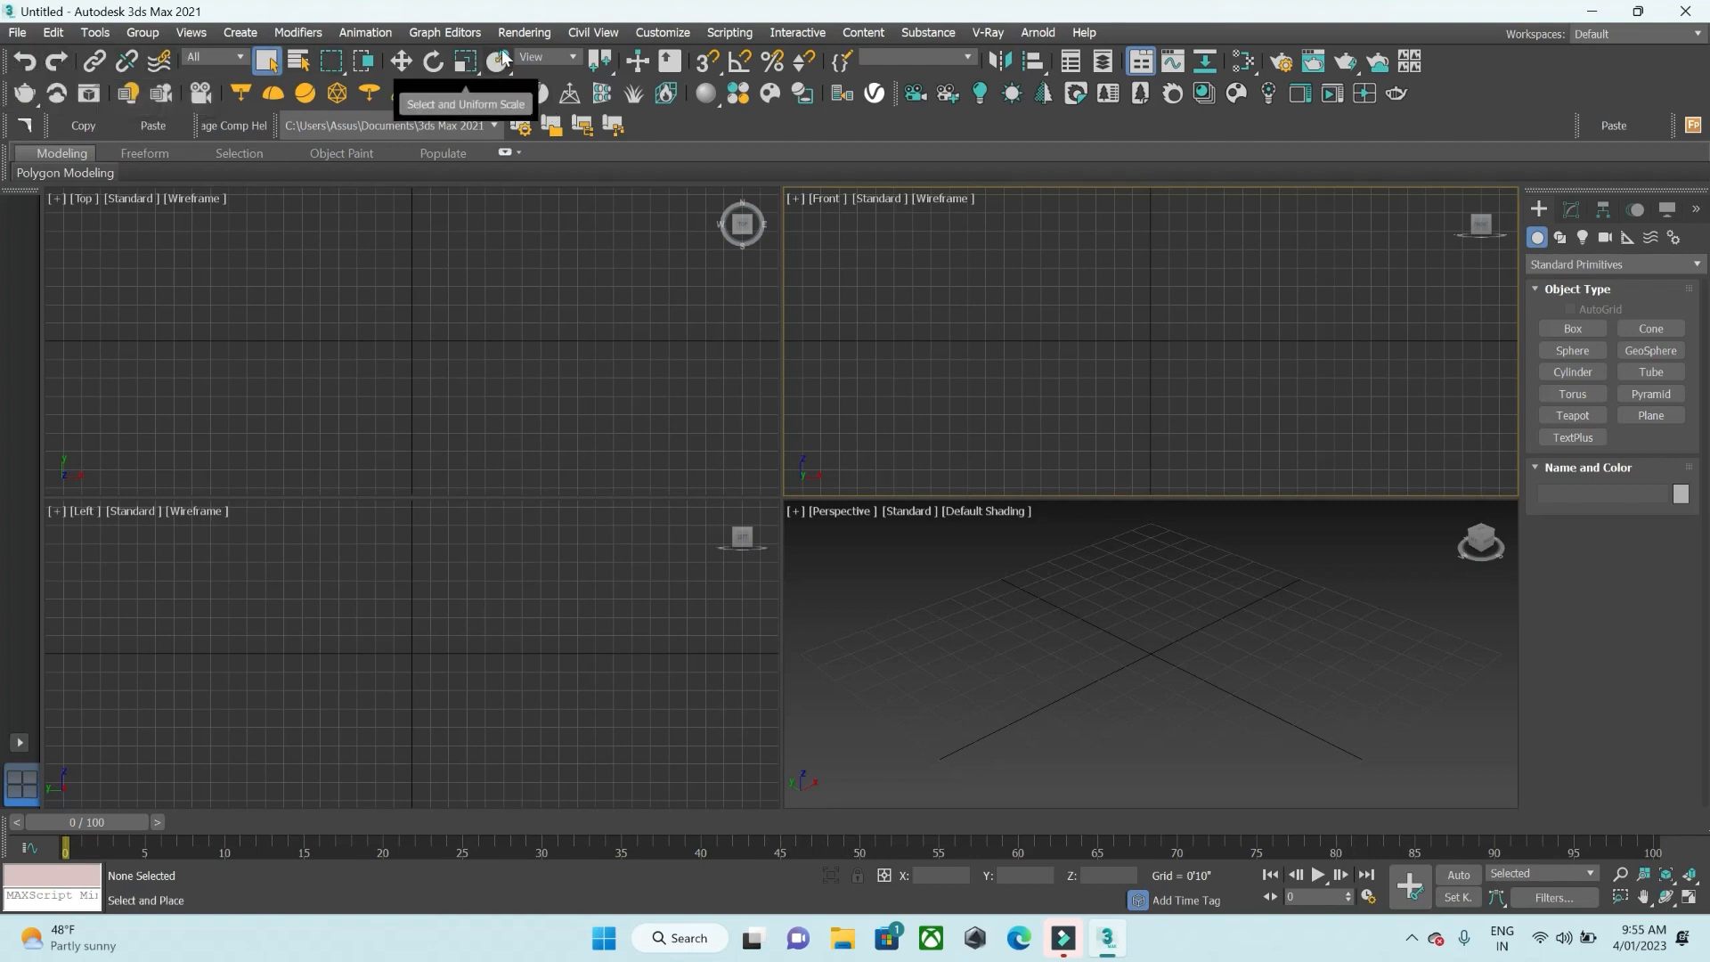
# Hide the V-Ray Toolbar and the Chaos Corona Toolbar
pyautogui.rightClick(11, 96)
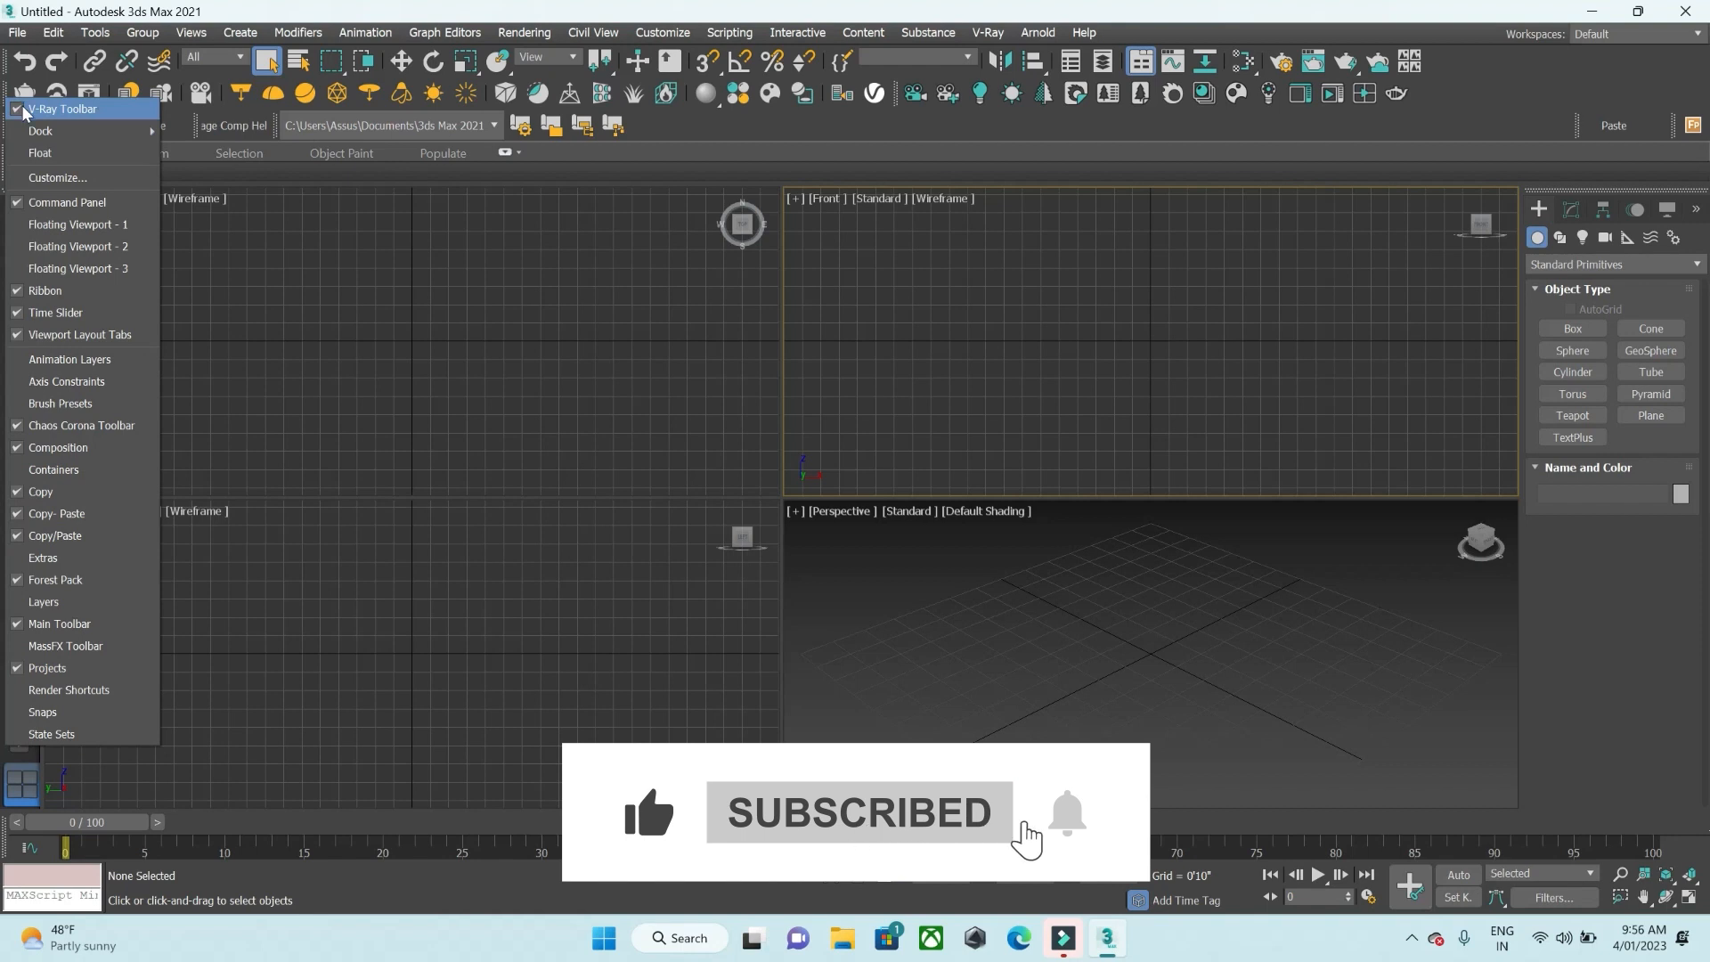
pyautogui.click(53, 109)
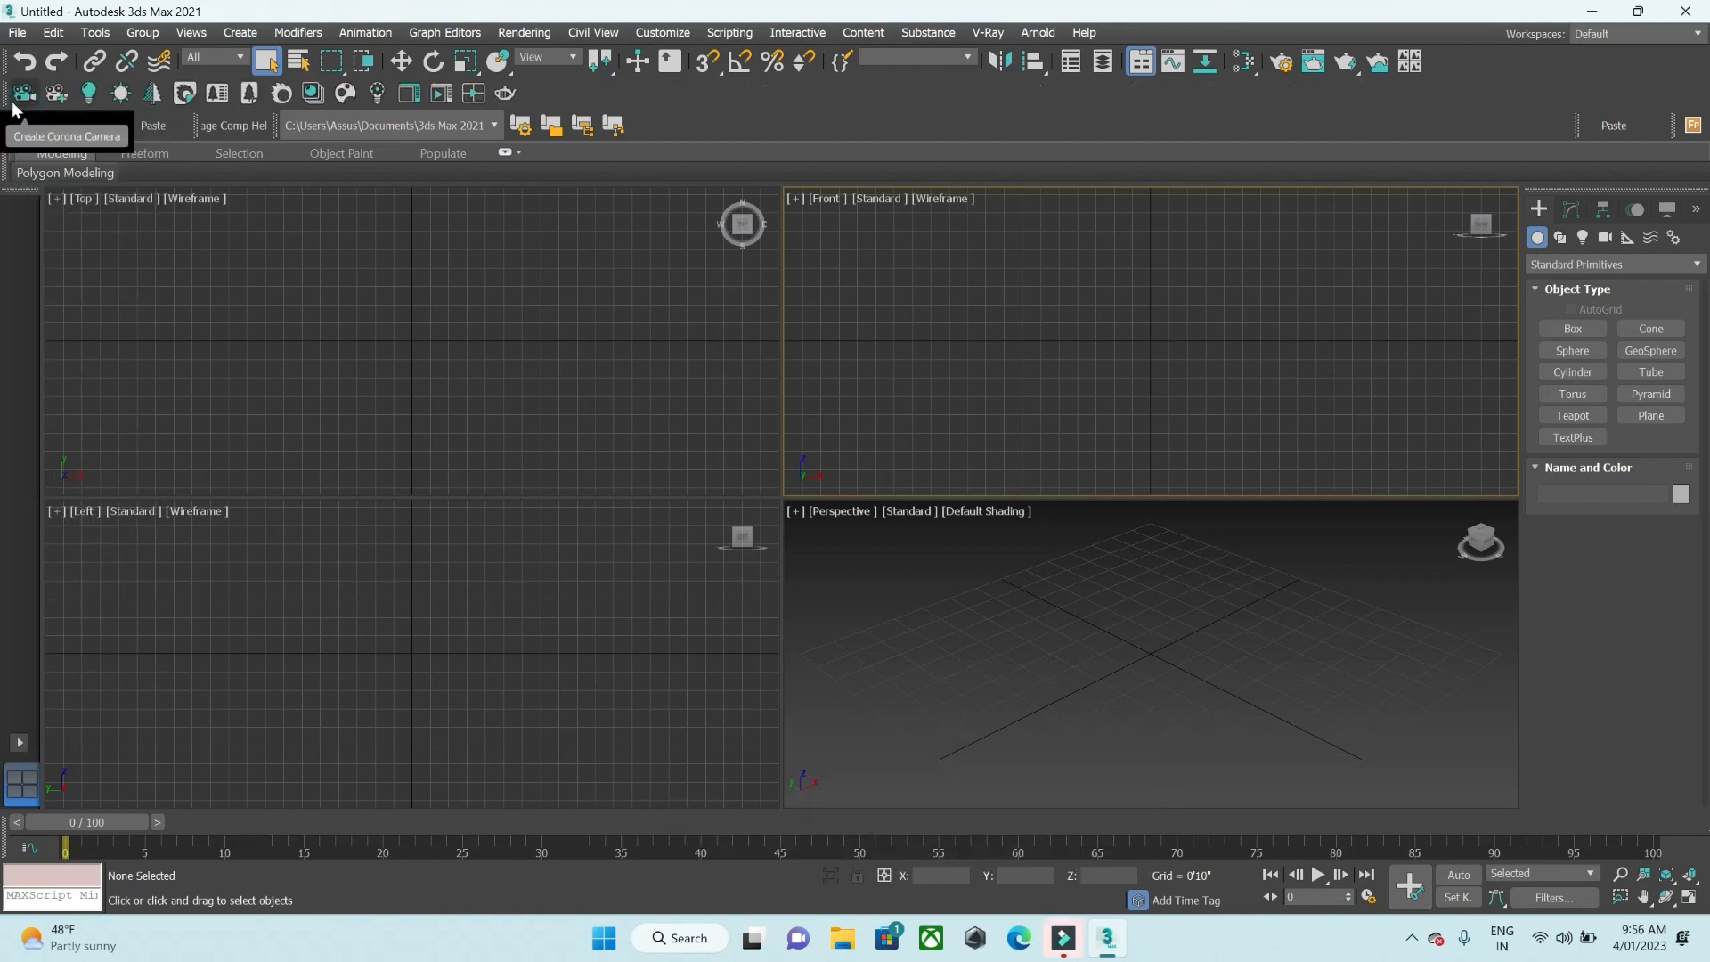
pyautogui.rightClick(13, 96)
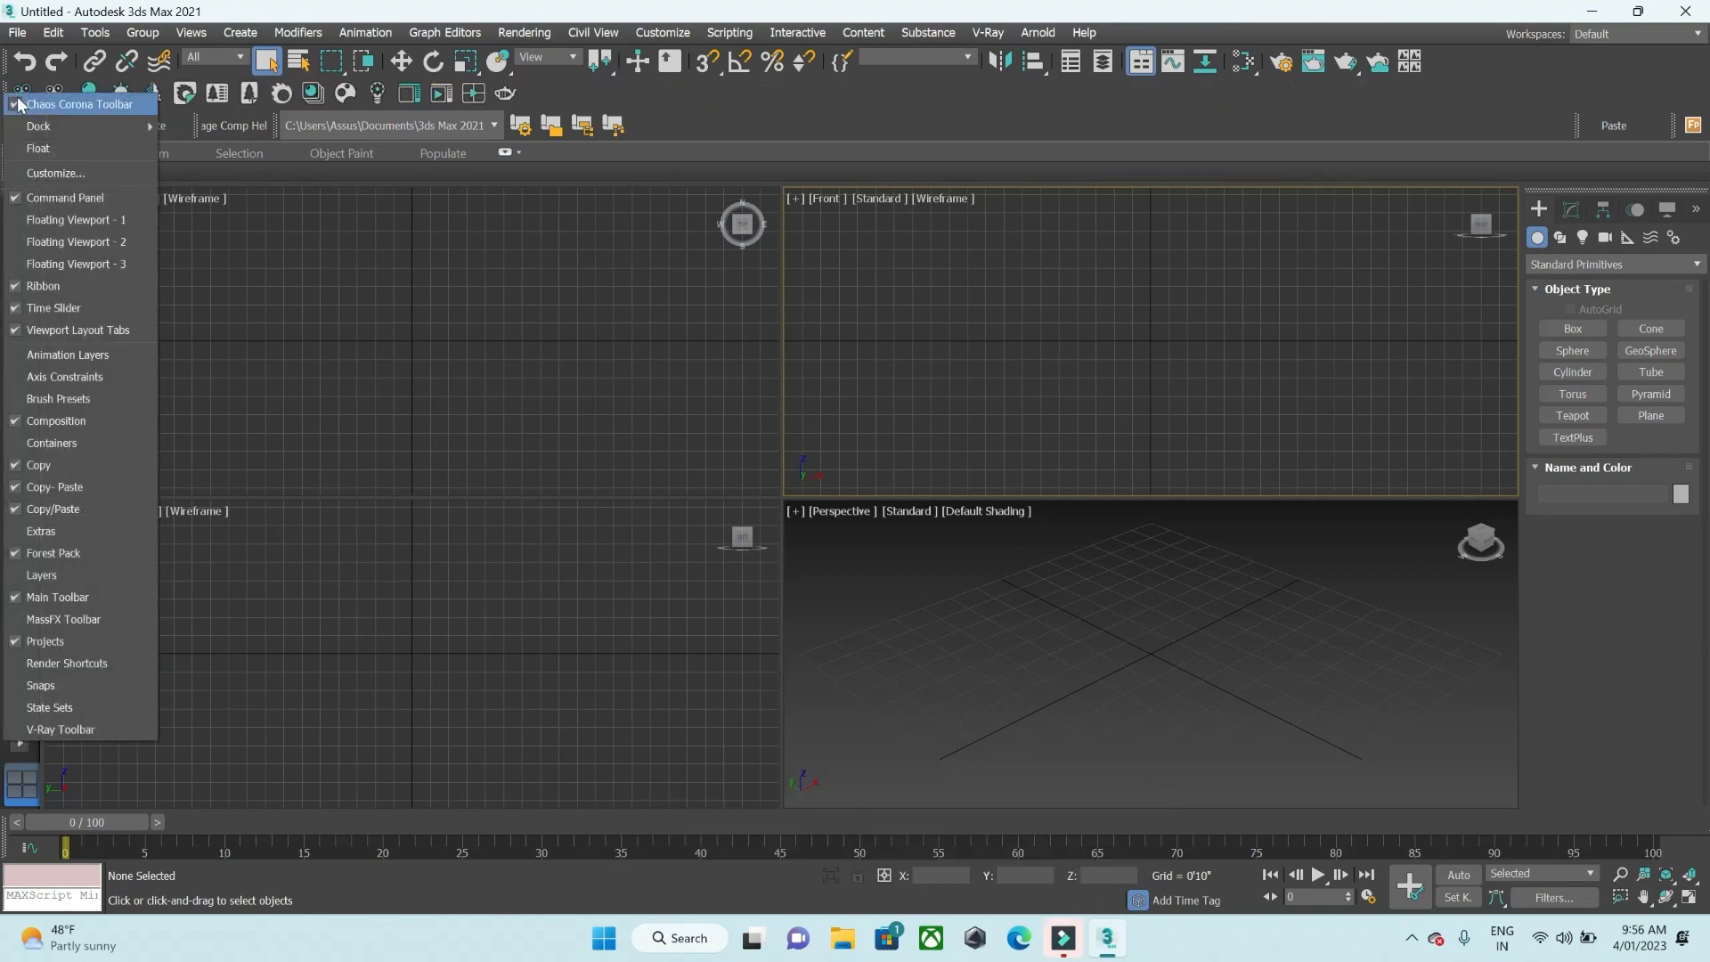
pyautogui.click(18, 105)
# Hide the Copy/Paste toolbar, then undock the Copy toolbar into the Top viewport and hide it as well
pyautogui.rightClick(18, 96)
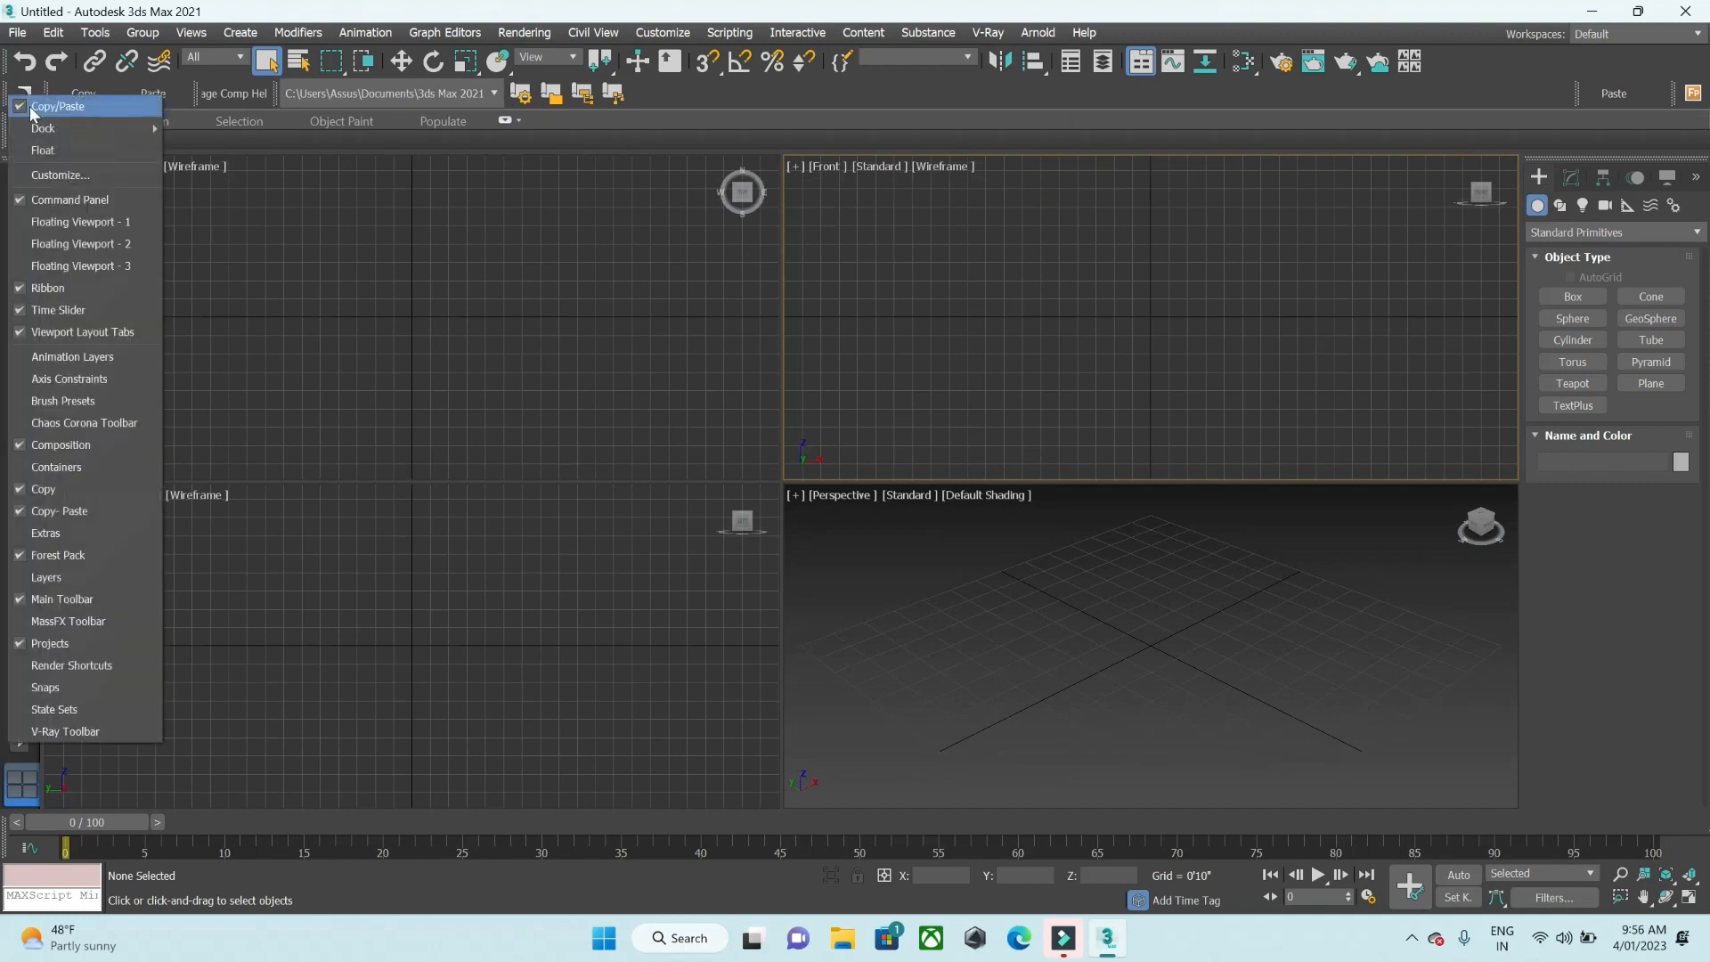
pyautogui.click(28, 107)
pyautogui.moveTo(102, 167); pyautogui.dragTo(280, 279)
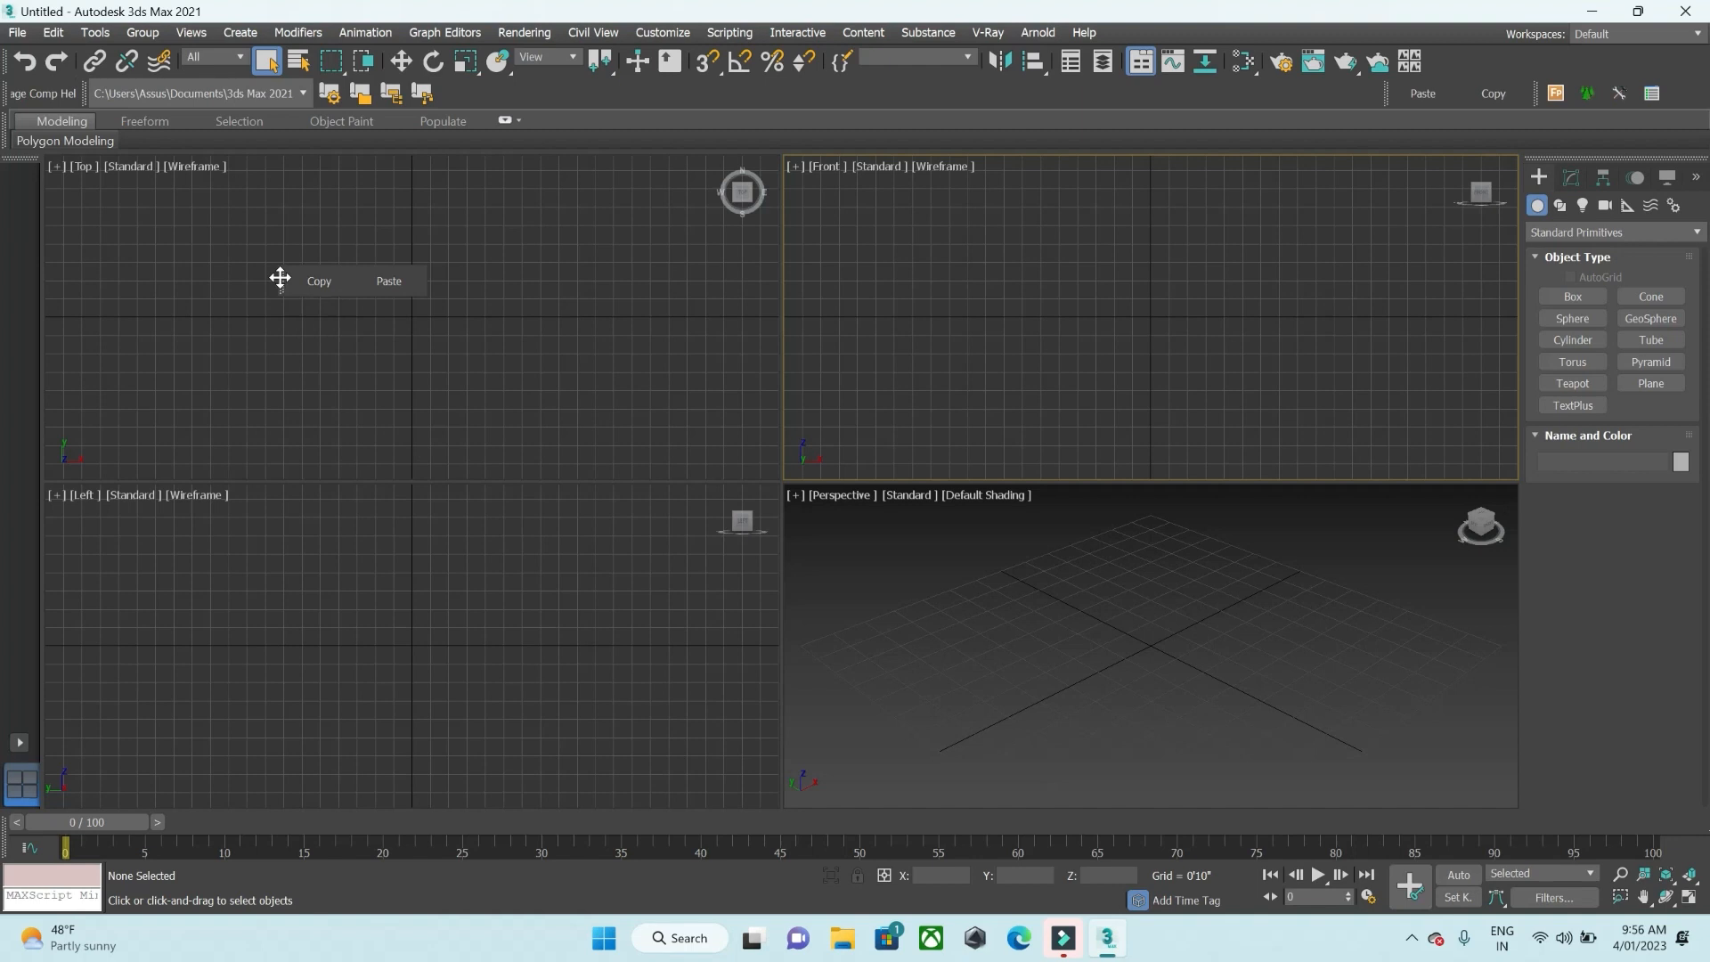
pyautogui.rightClick(279, 279)
pyautogui.click(294, 288)
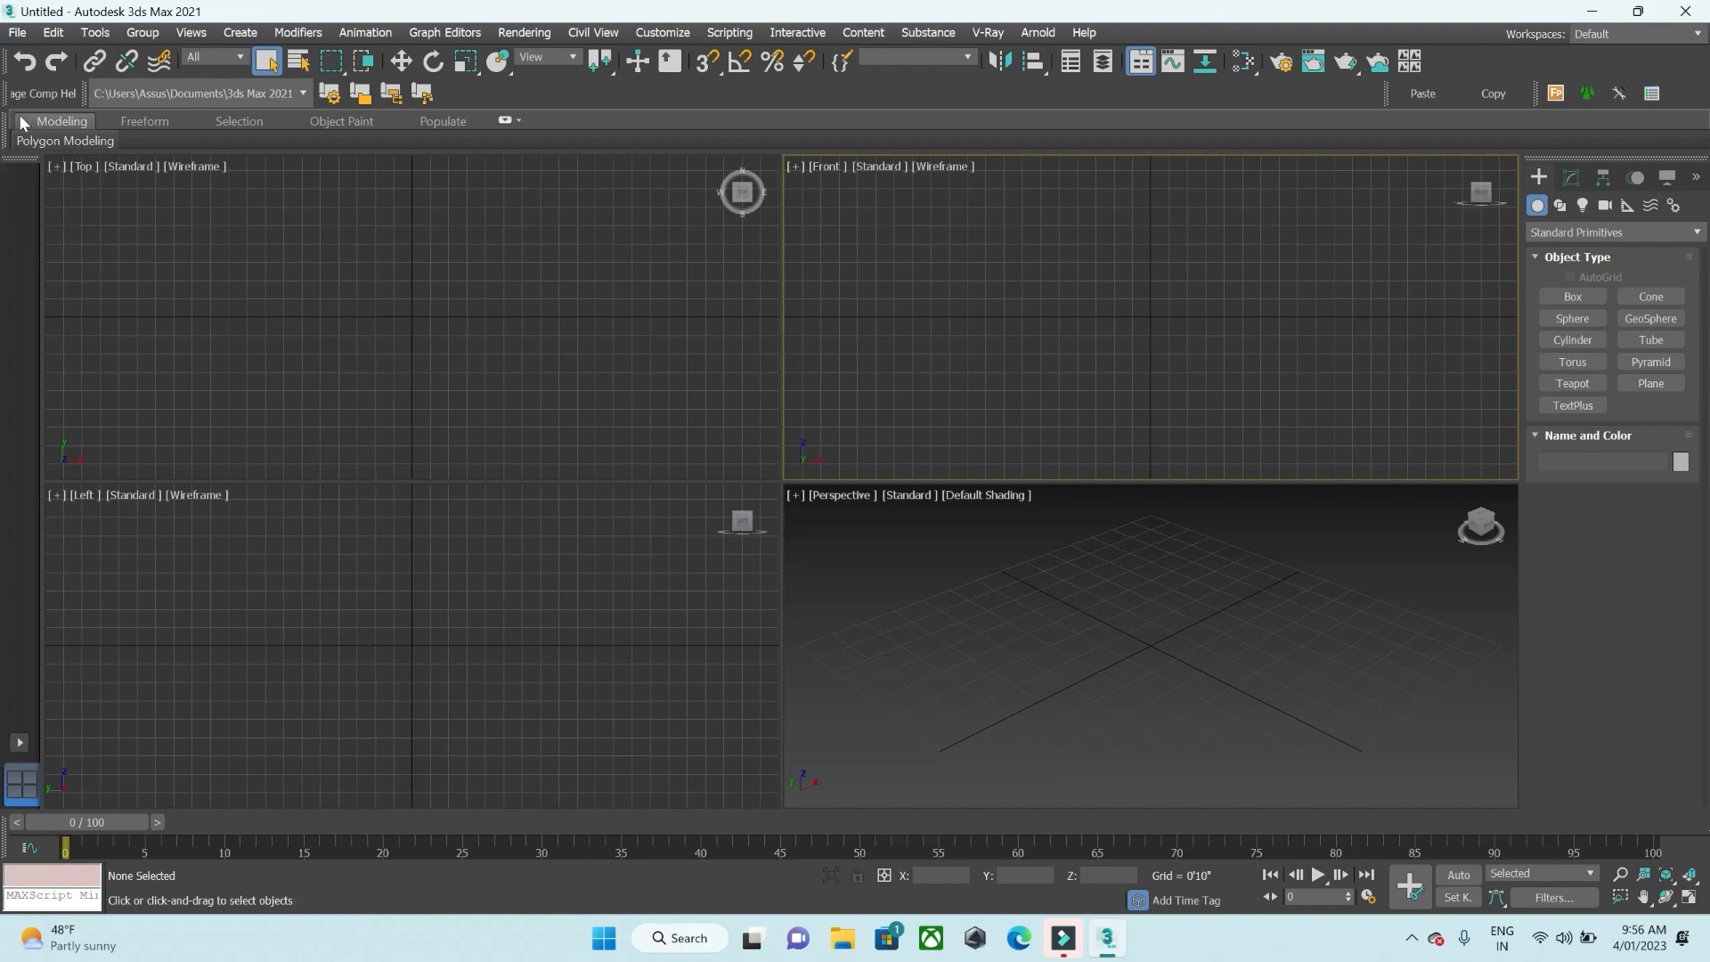
pyautogui.rightClick(3, 132)
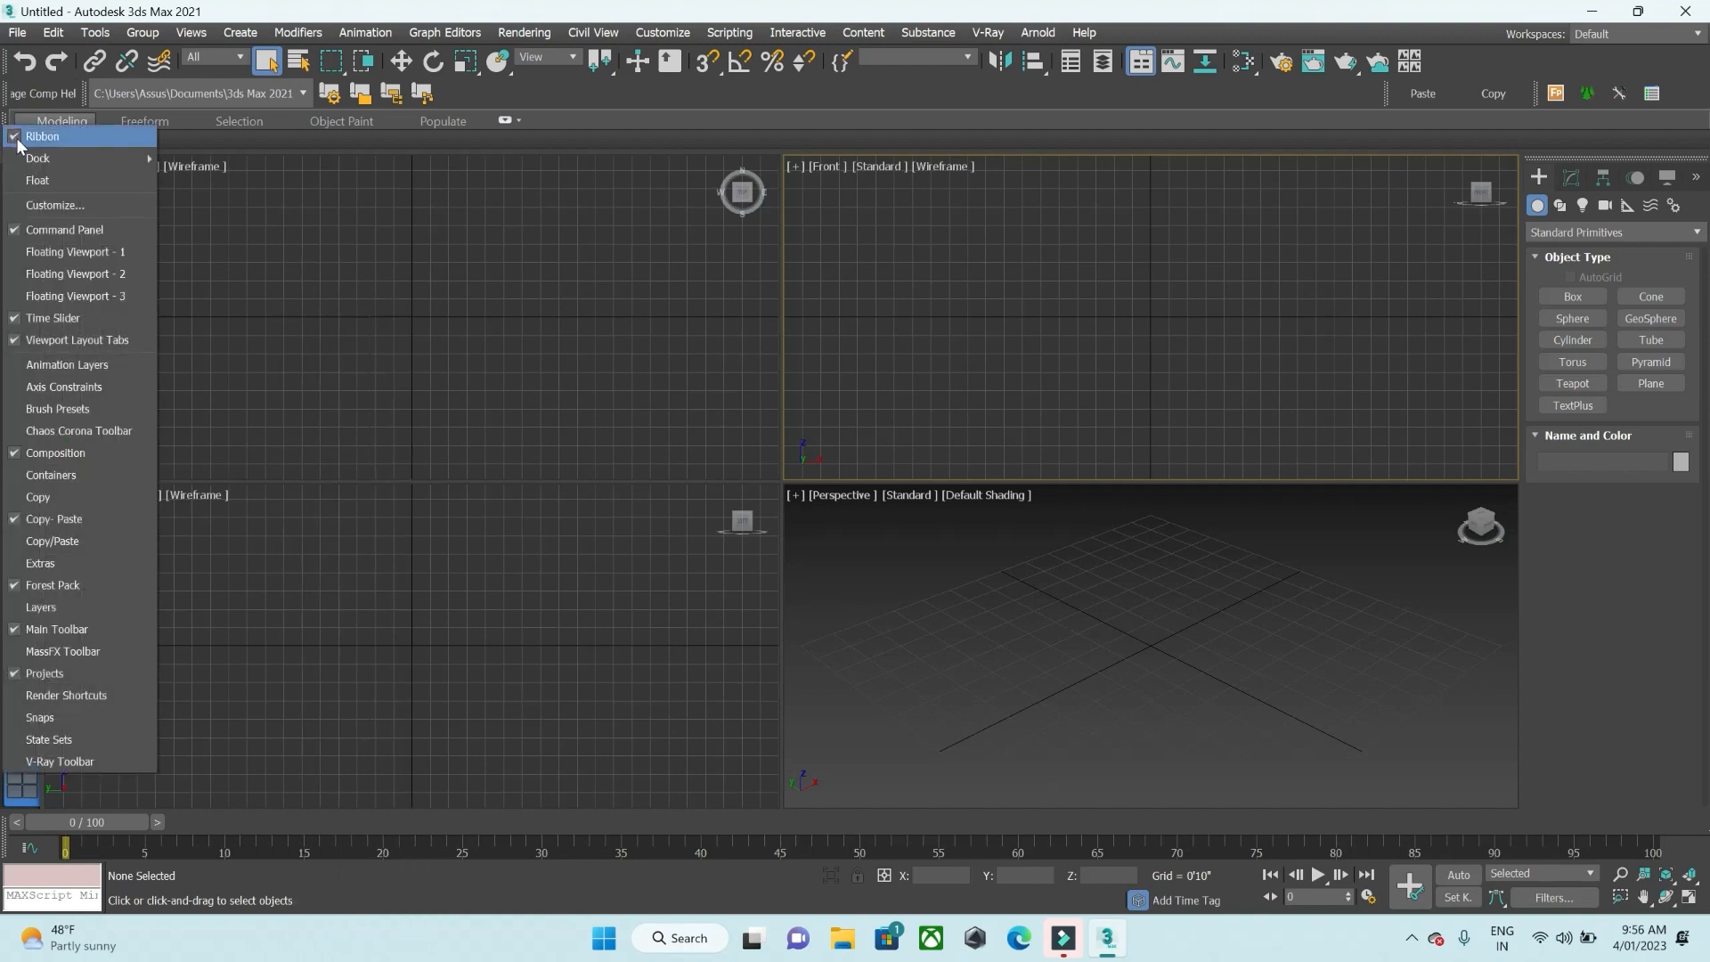
pyautogui.click(352, 184)
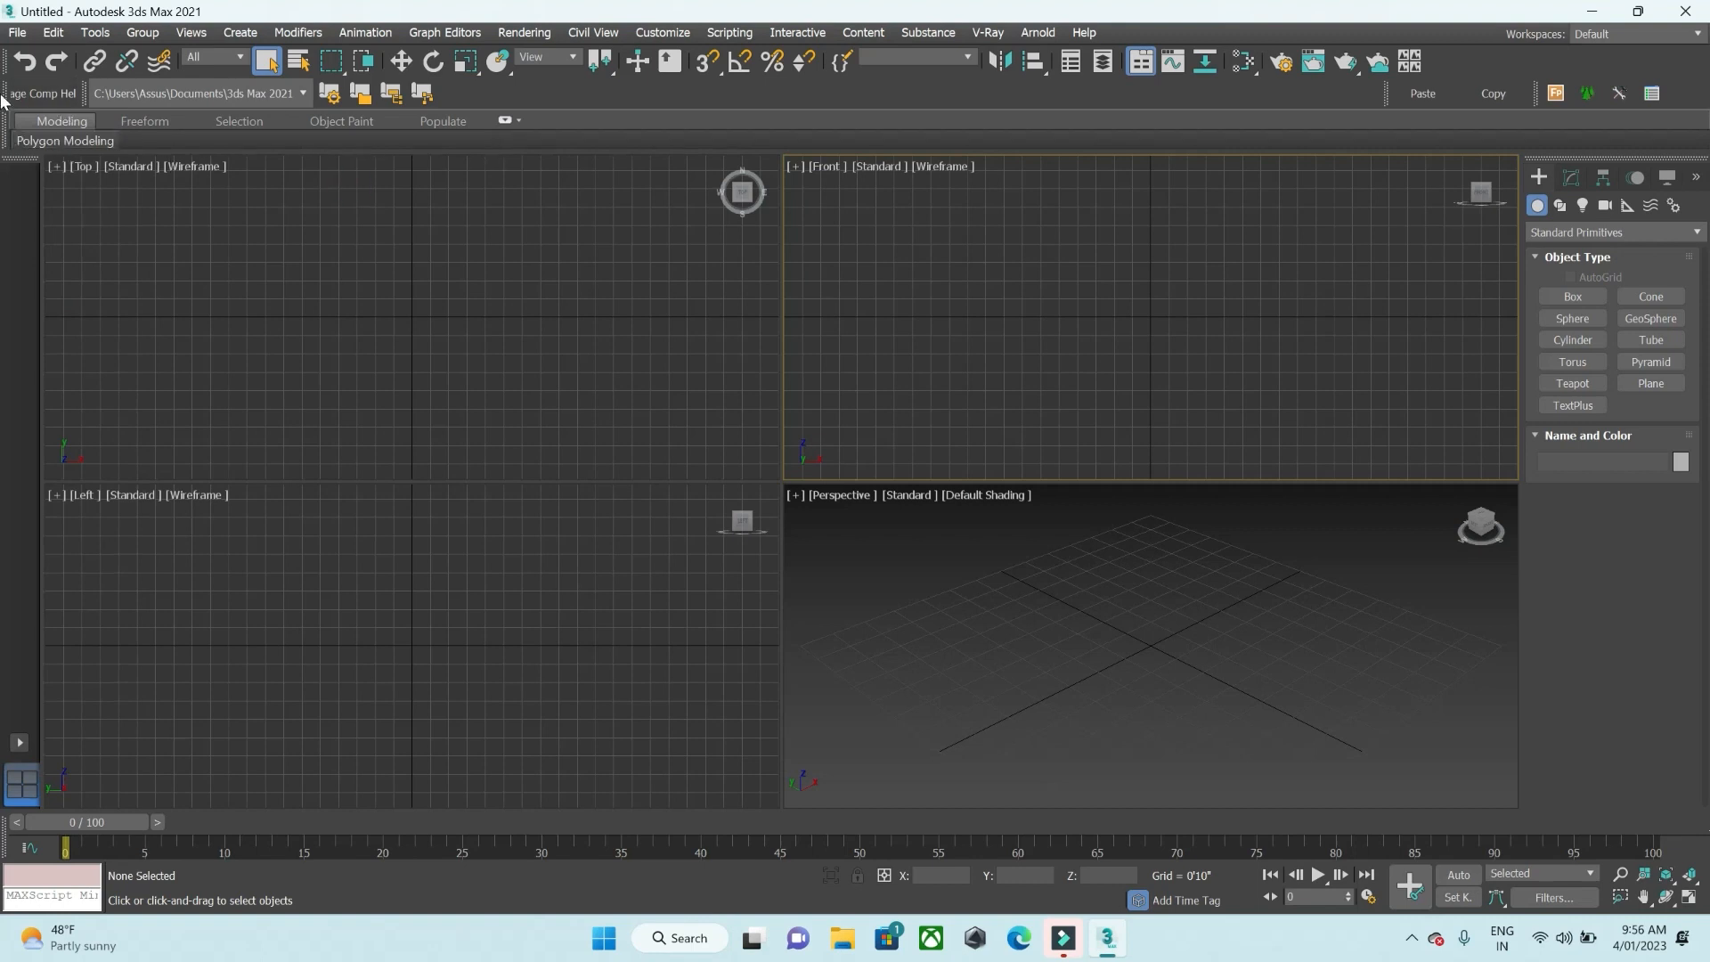
# Undock the Composition and Projects toolbars over the Top viewport and hide both of them
pyautogui.moveTo(2, 98); pyautogui.dragTo(237, 259)
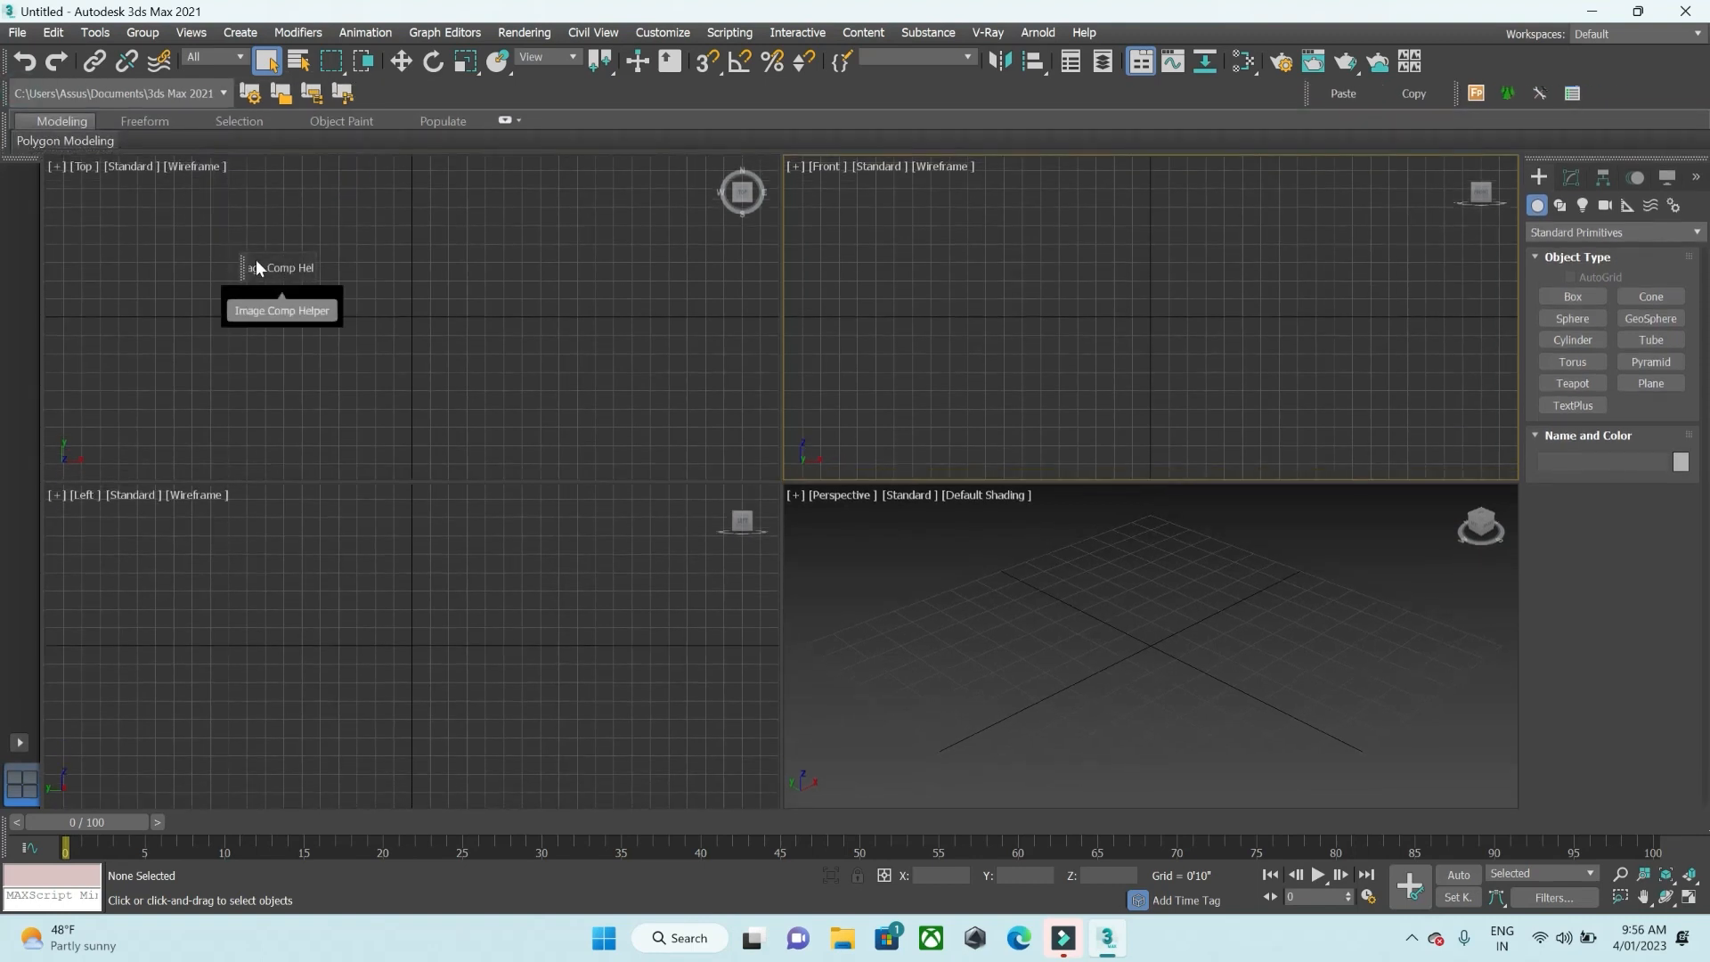
pyautogui.rightClick(239, 267)
pyautogui.click(259, 275)
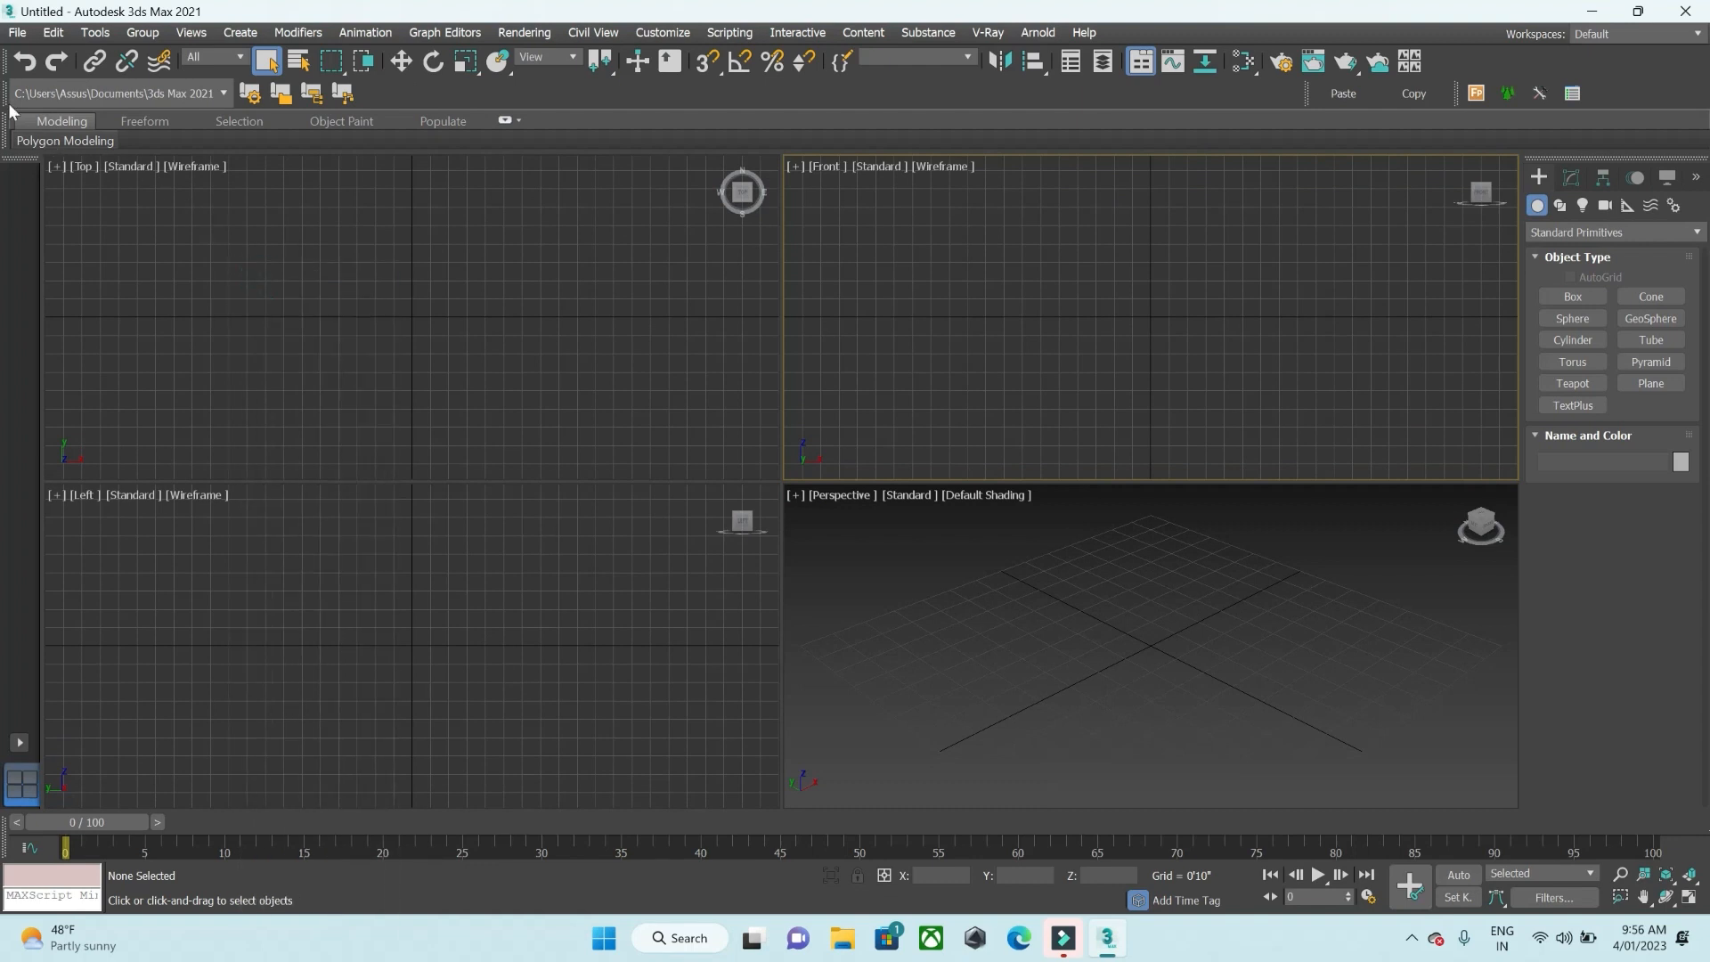
pyautogui.moveTo(11, 95); pyautogui.dragTo(255, 267)
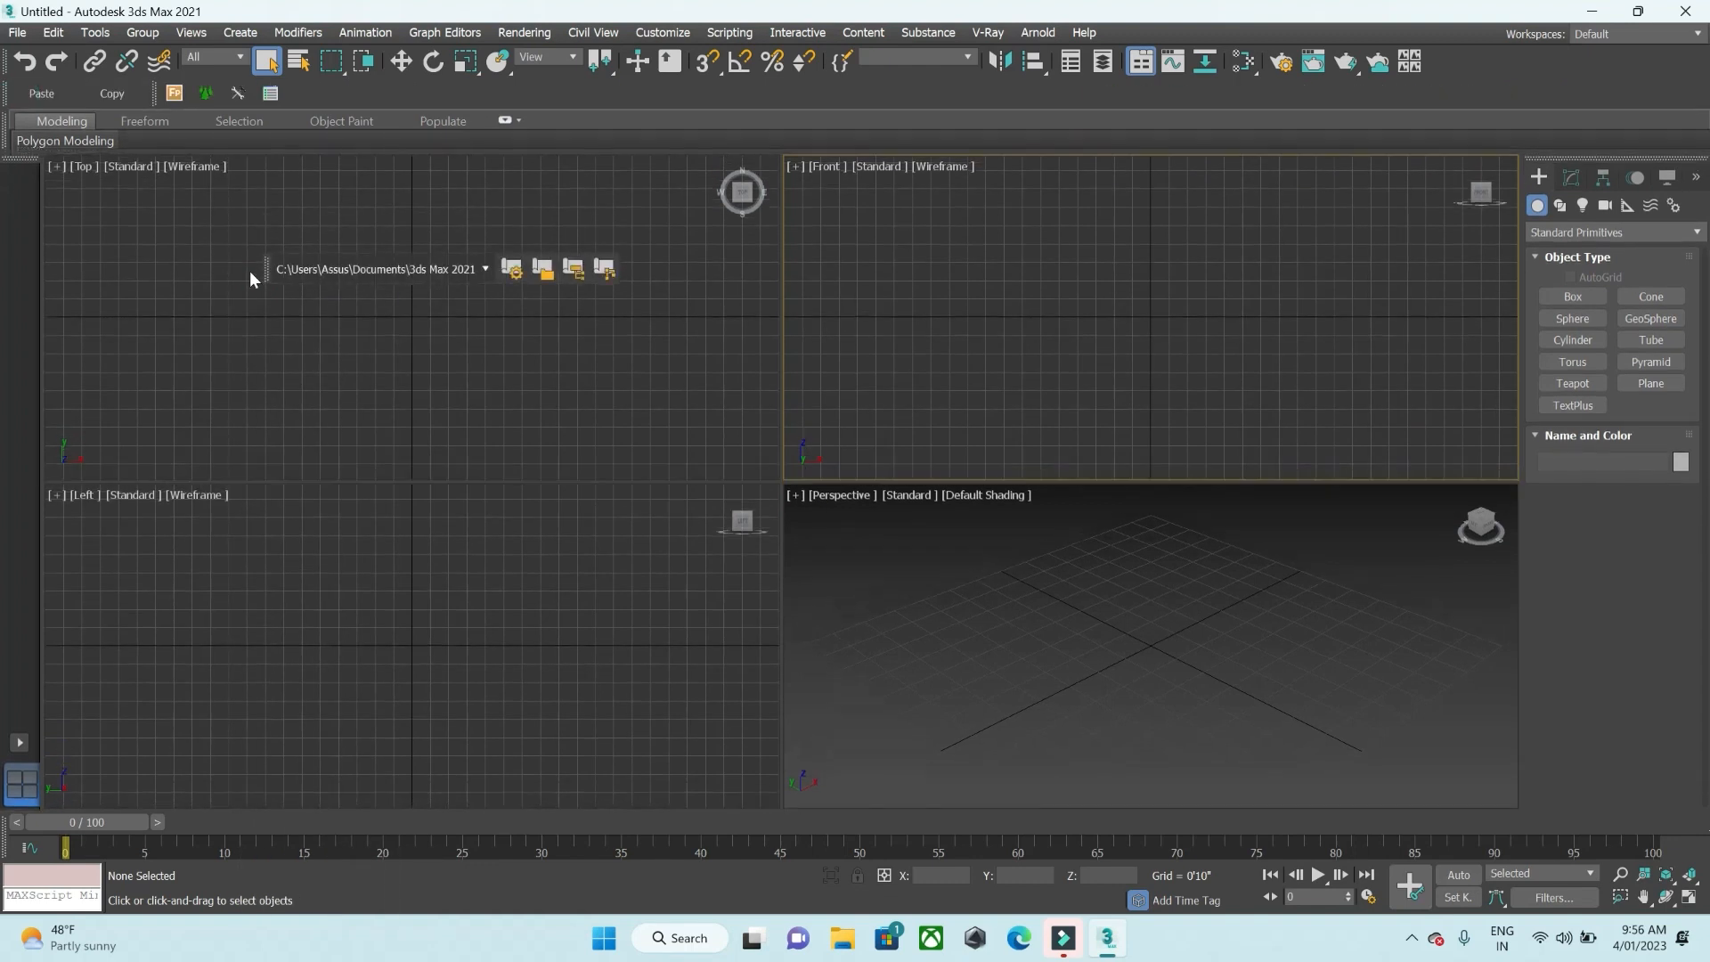
pyautogui.rightClick(268, 271)
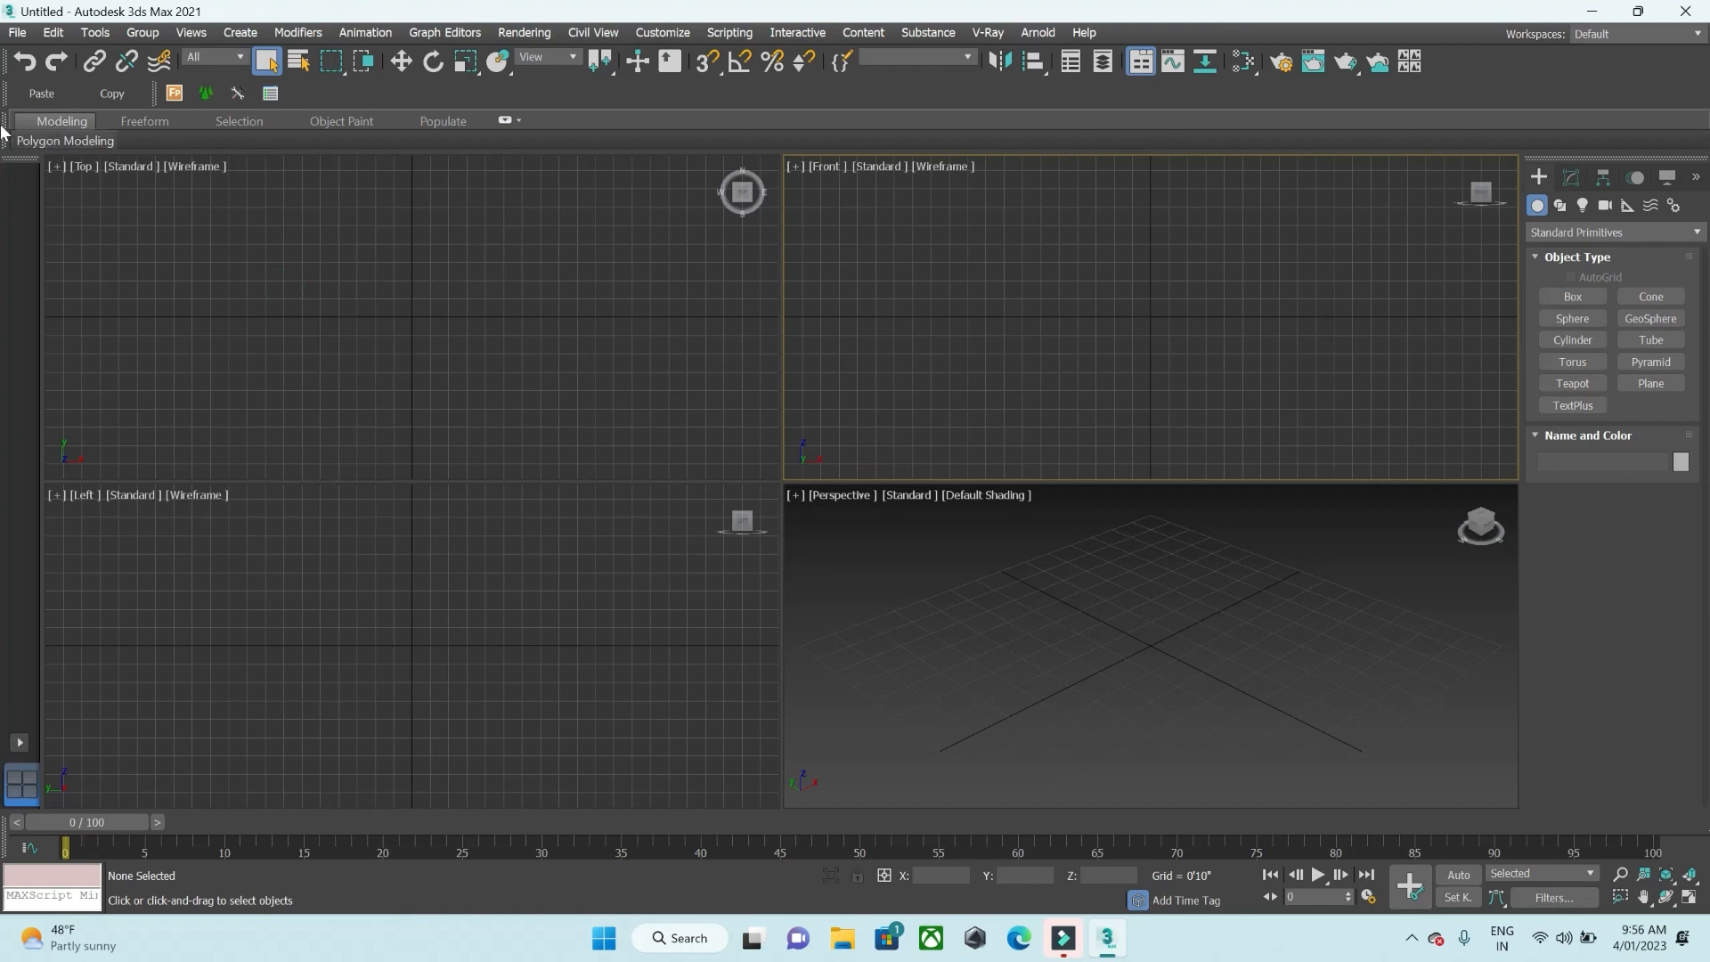
# Undock the Copy- Paste and Forest Pack toolbars and hide both of them
pyautogui.doubleClick(19, 95)
pyautogui.moveTo(24, 98); pyautogui.dragTo(304, 406)
pyautogui.rightClick(319, 412)
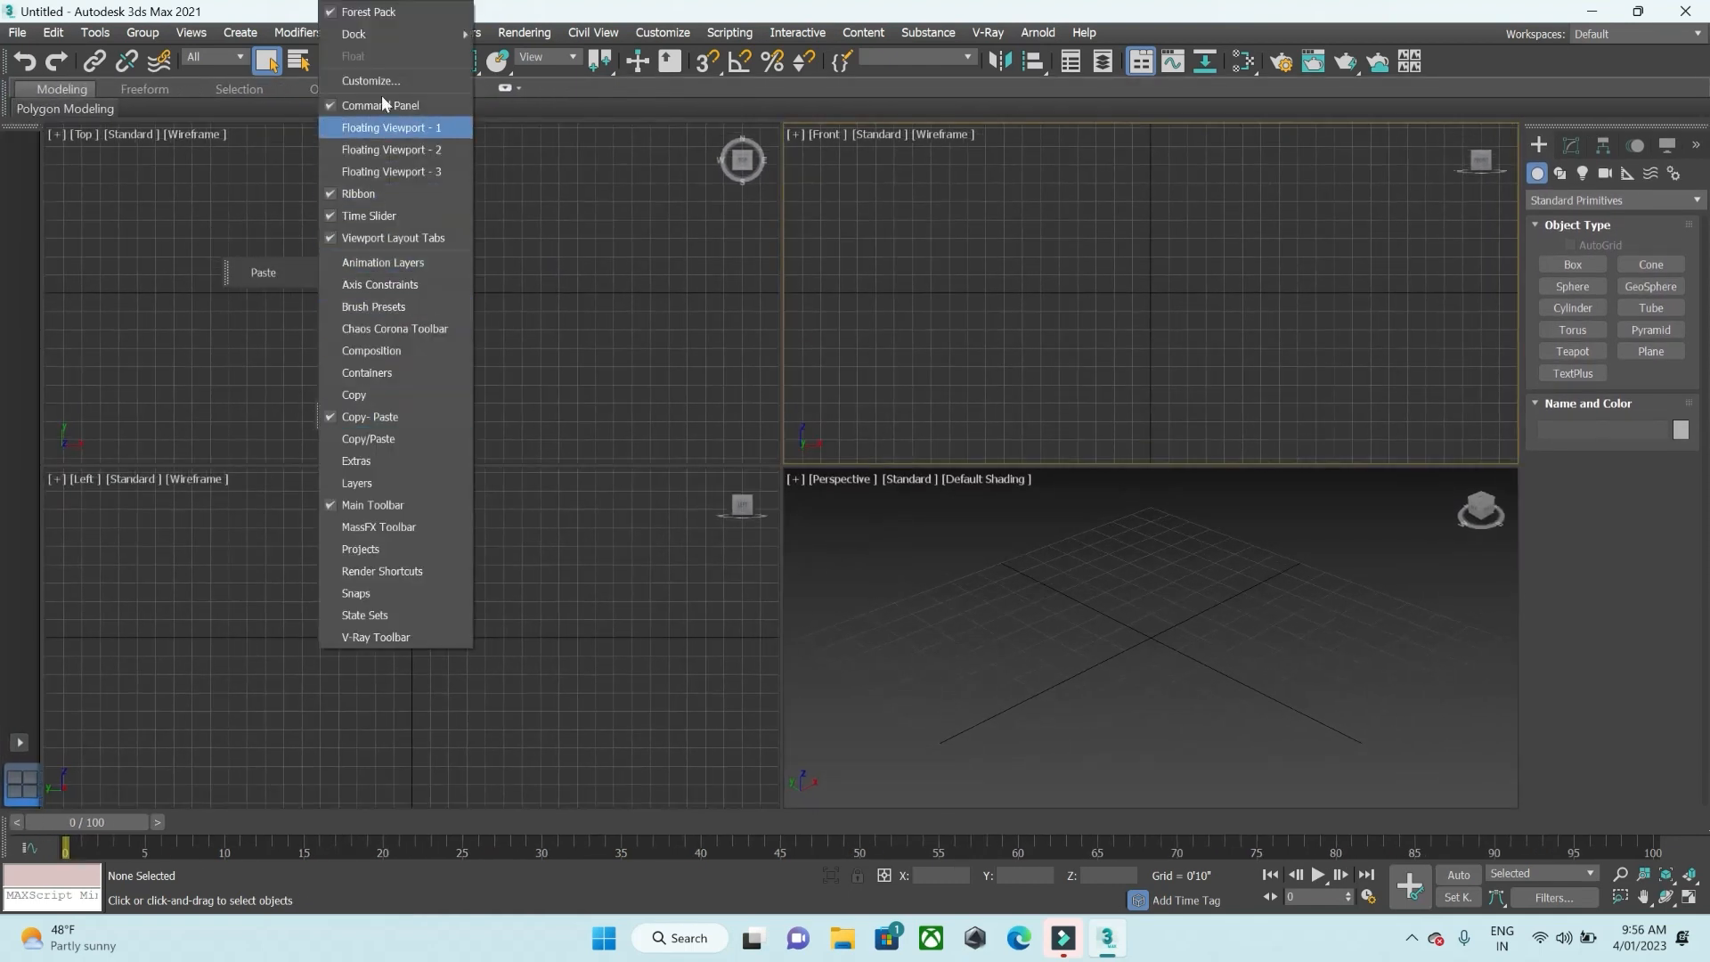
pyautogui.click(228, 259)
pyautogui.rightClick(230, 264)
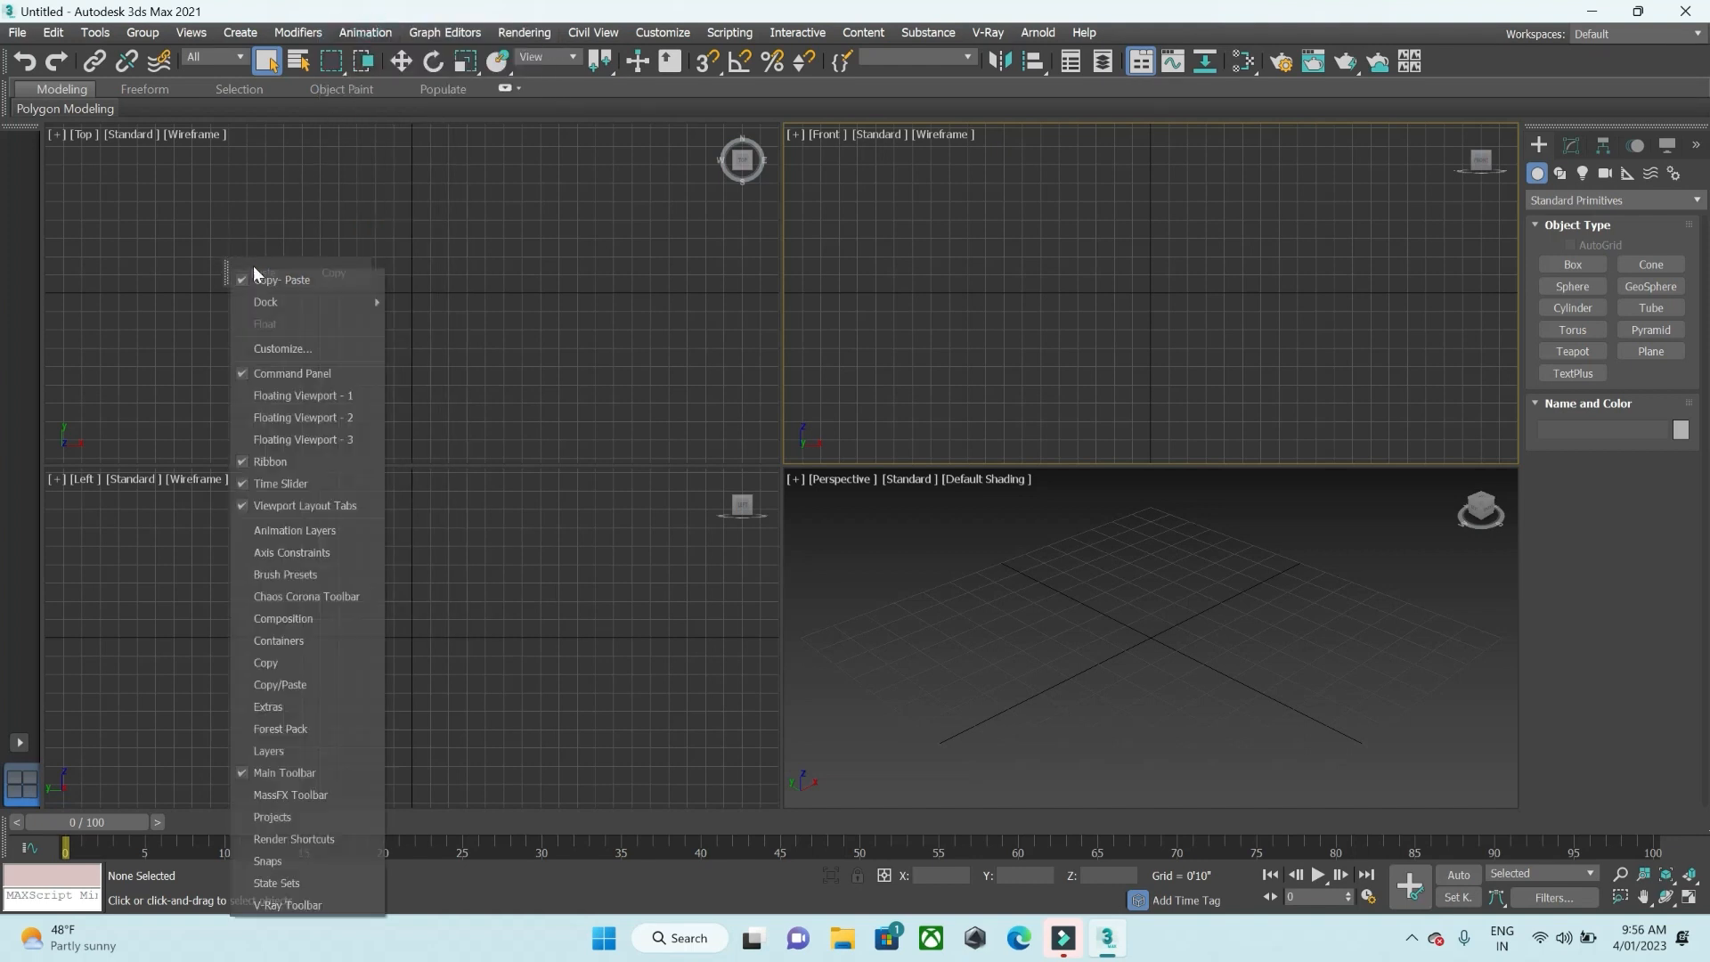
pyautogui.click(277, 274)
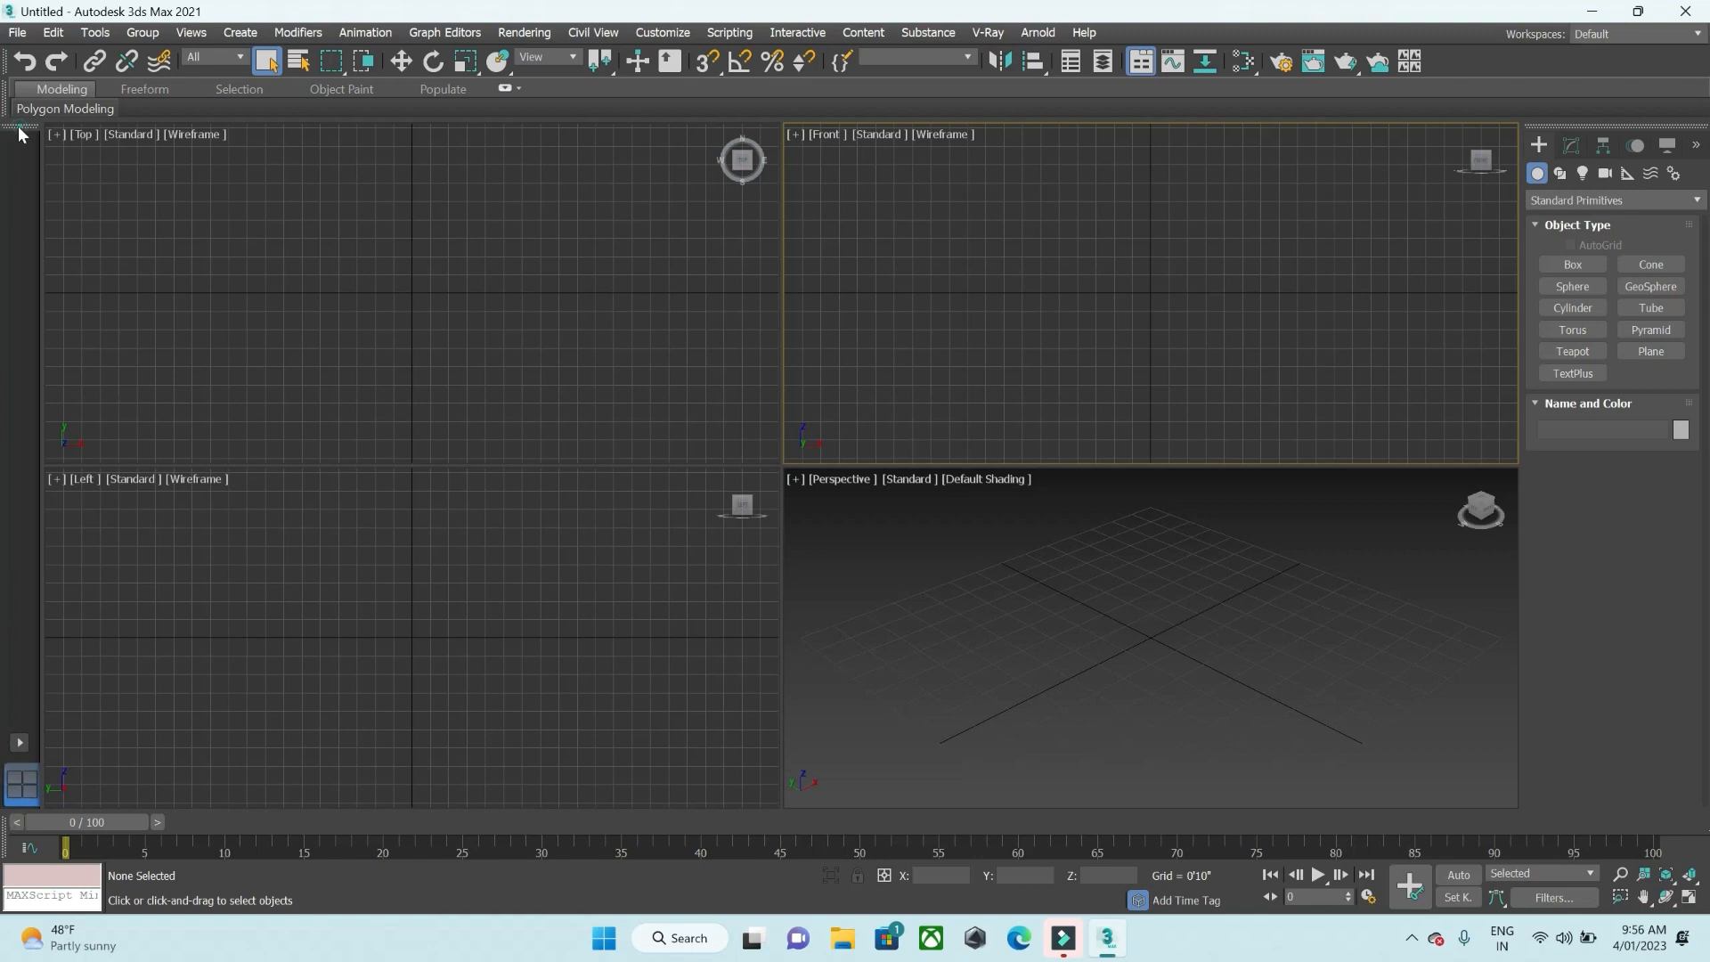
# Undock the Viewport Layout Tabs bar and float it over the Top and Left viewports
pyautogui.moveTo(14, 125); pyautogui.dragTo(401, 172)
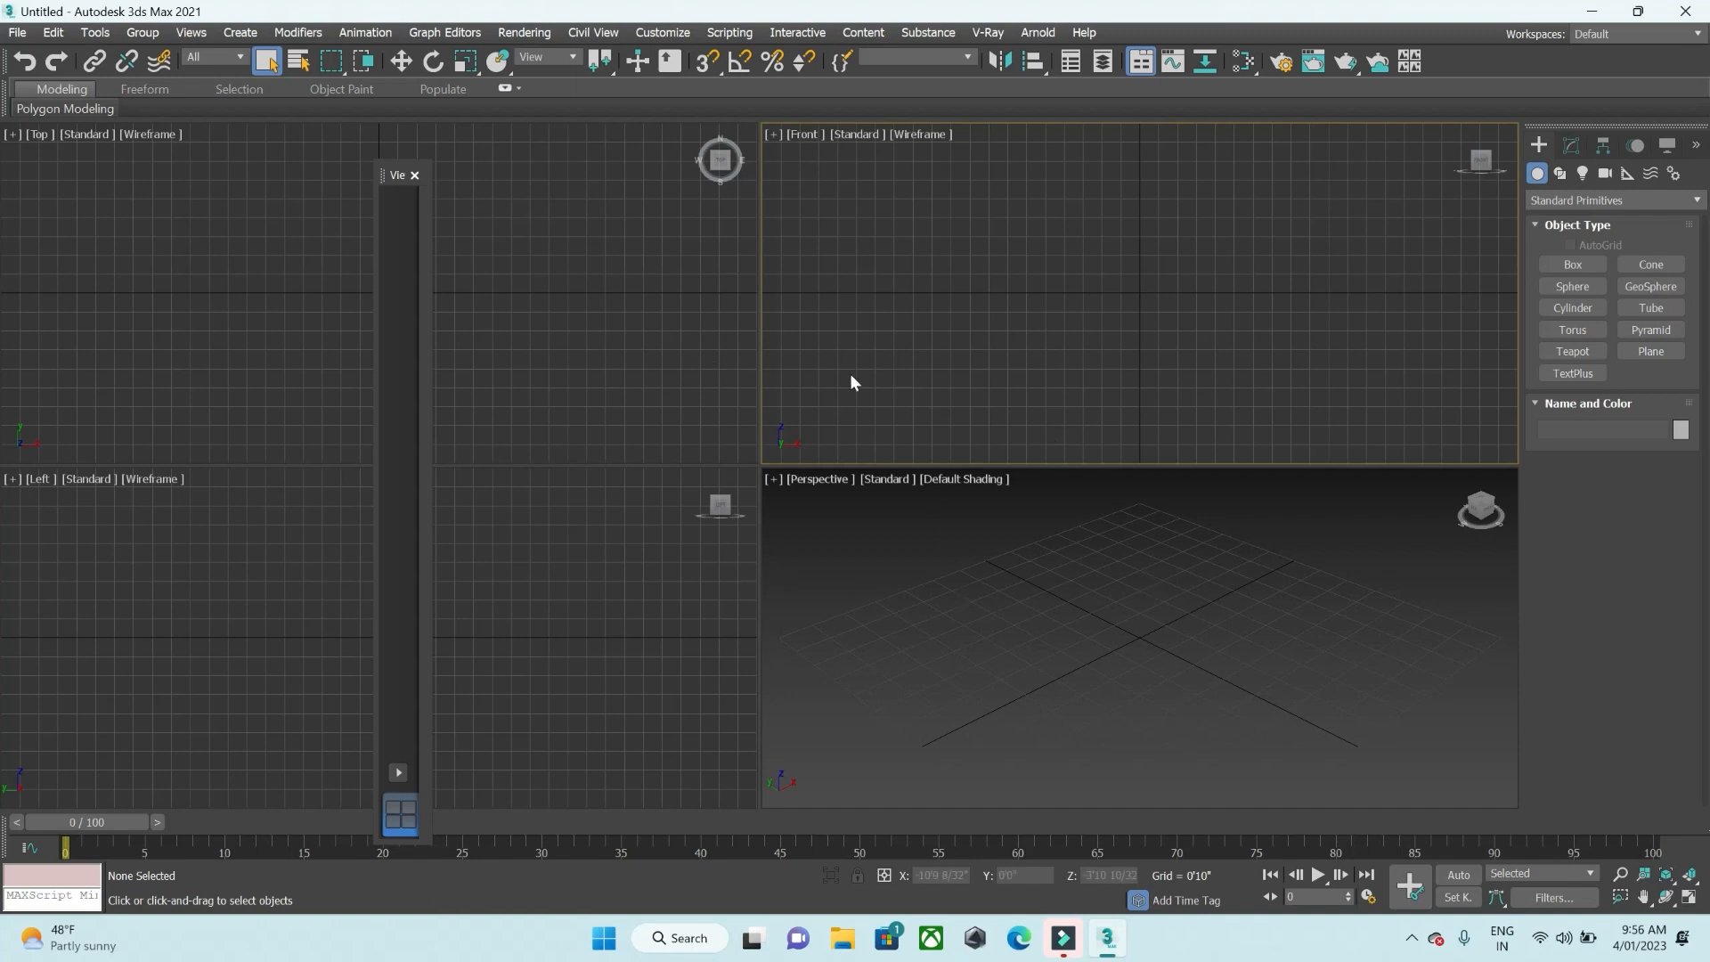
pyautogui.rightClick(380, 175)
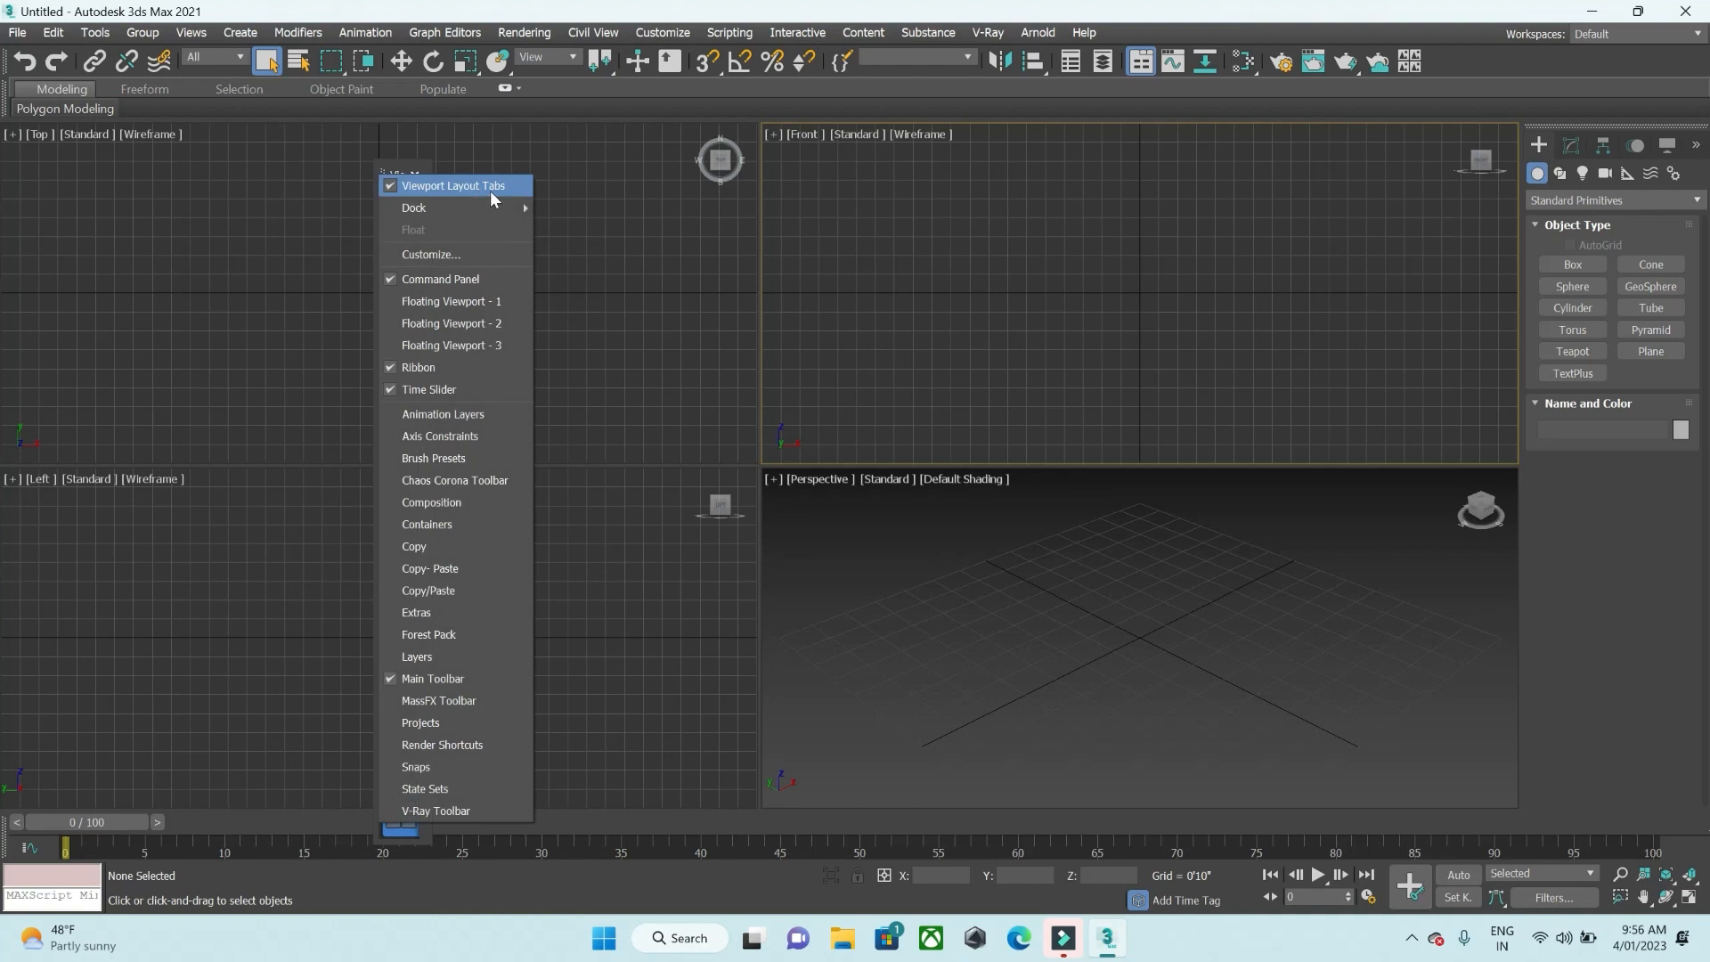
pyautogui.click(603, 219)
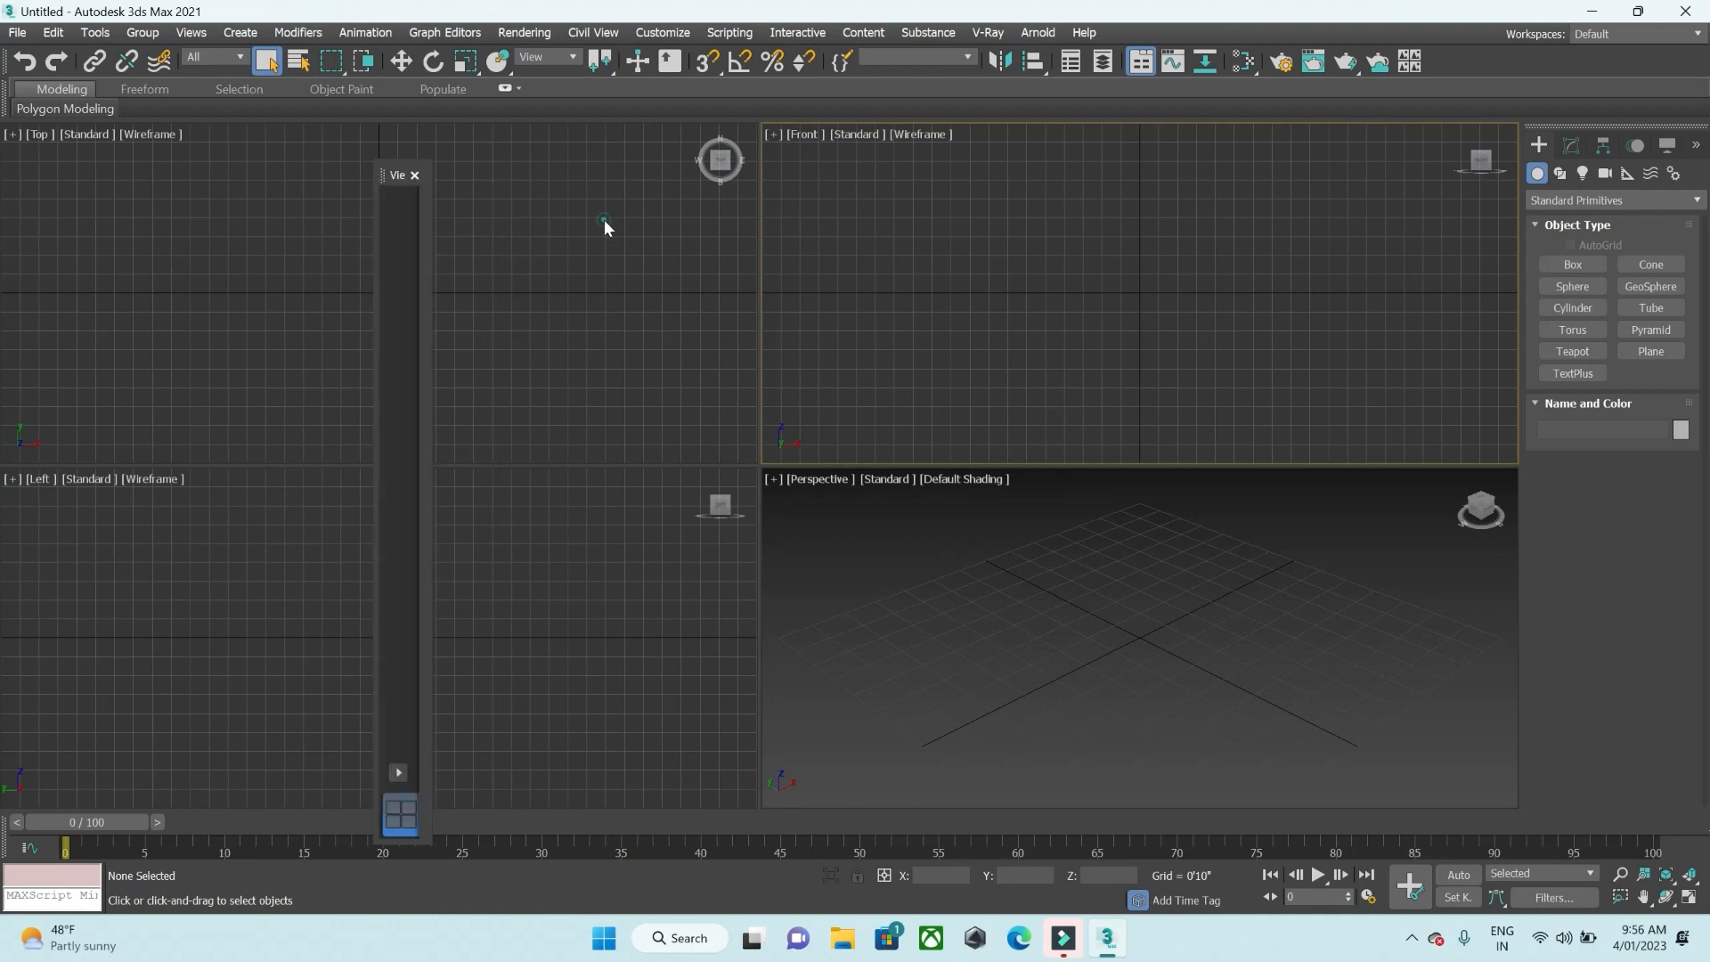
# Hide the floating Viewport Layout Tabs bar, then show it again and dock it vertically beside the Top and Left viewports
pyautogui.click(415, 175)
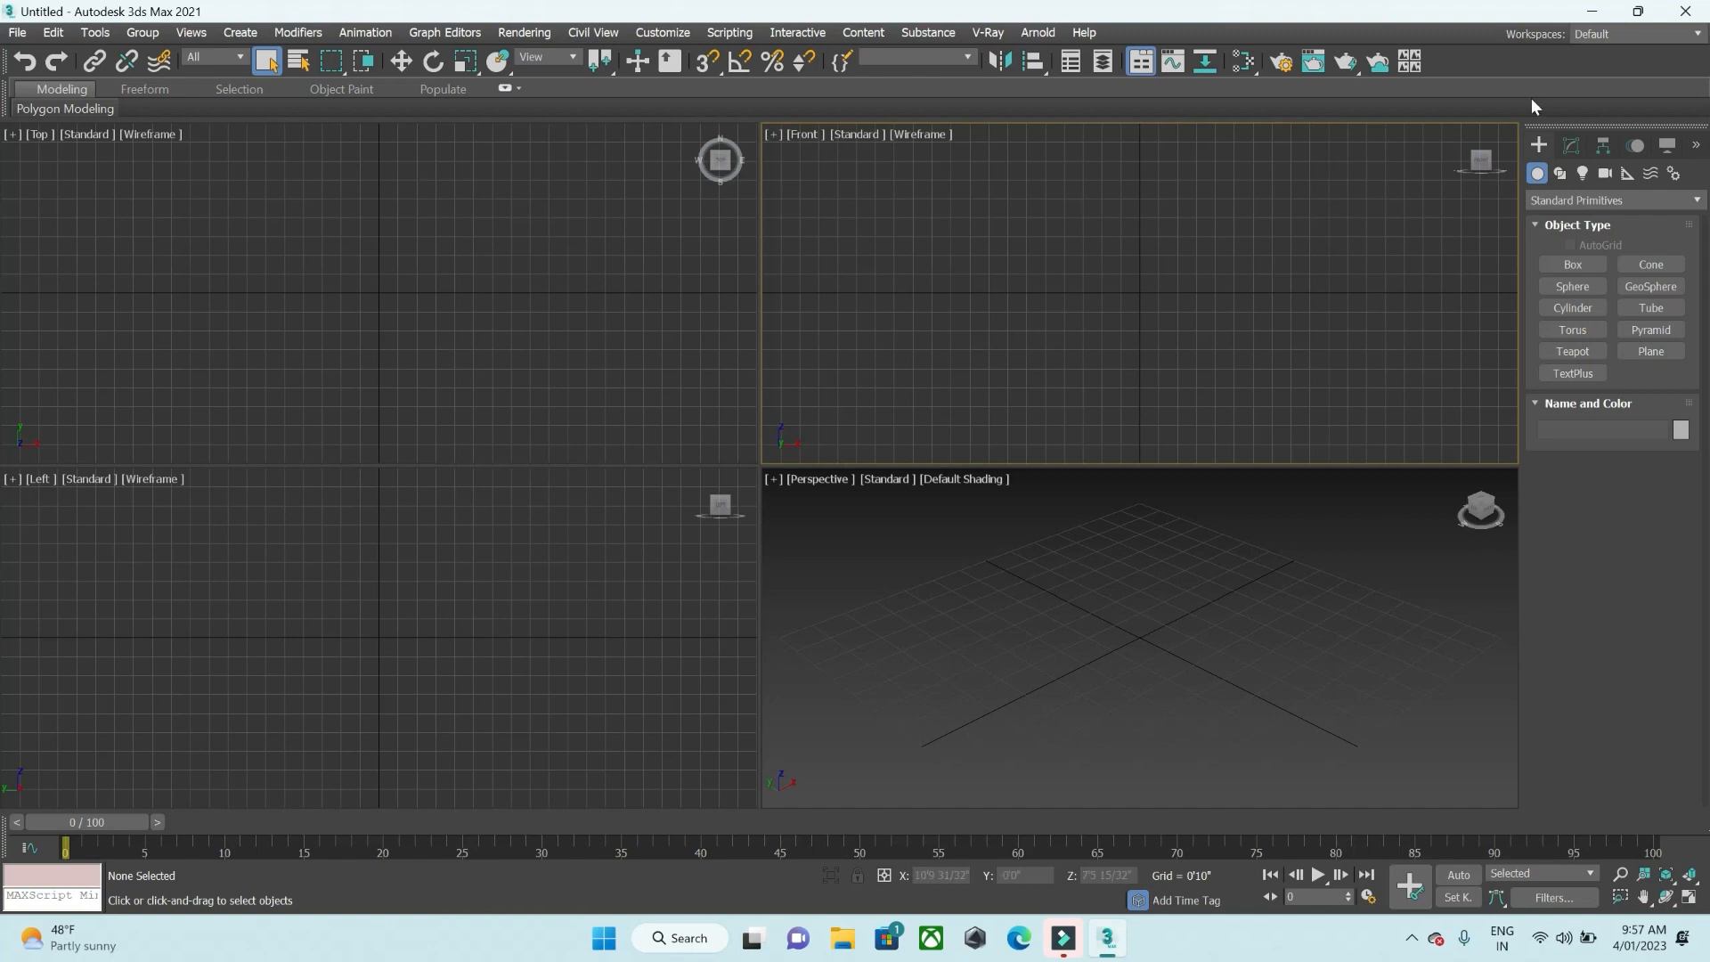
pyautogui.rightClick(1454, 59)
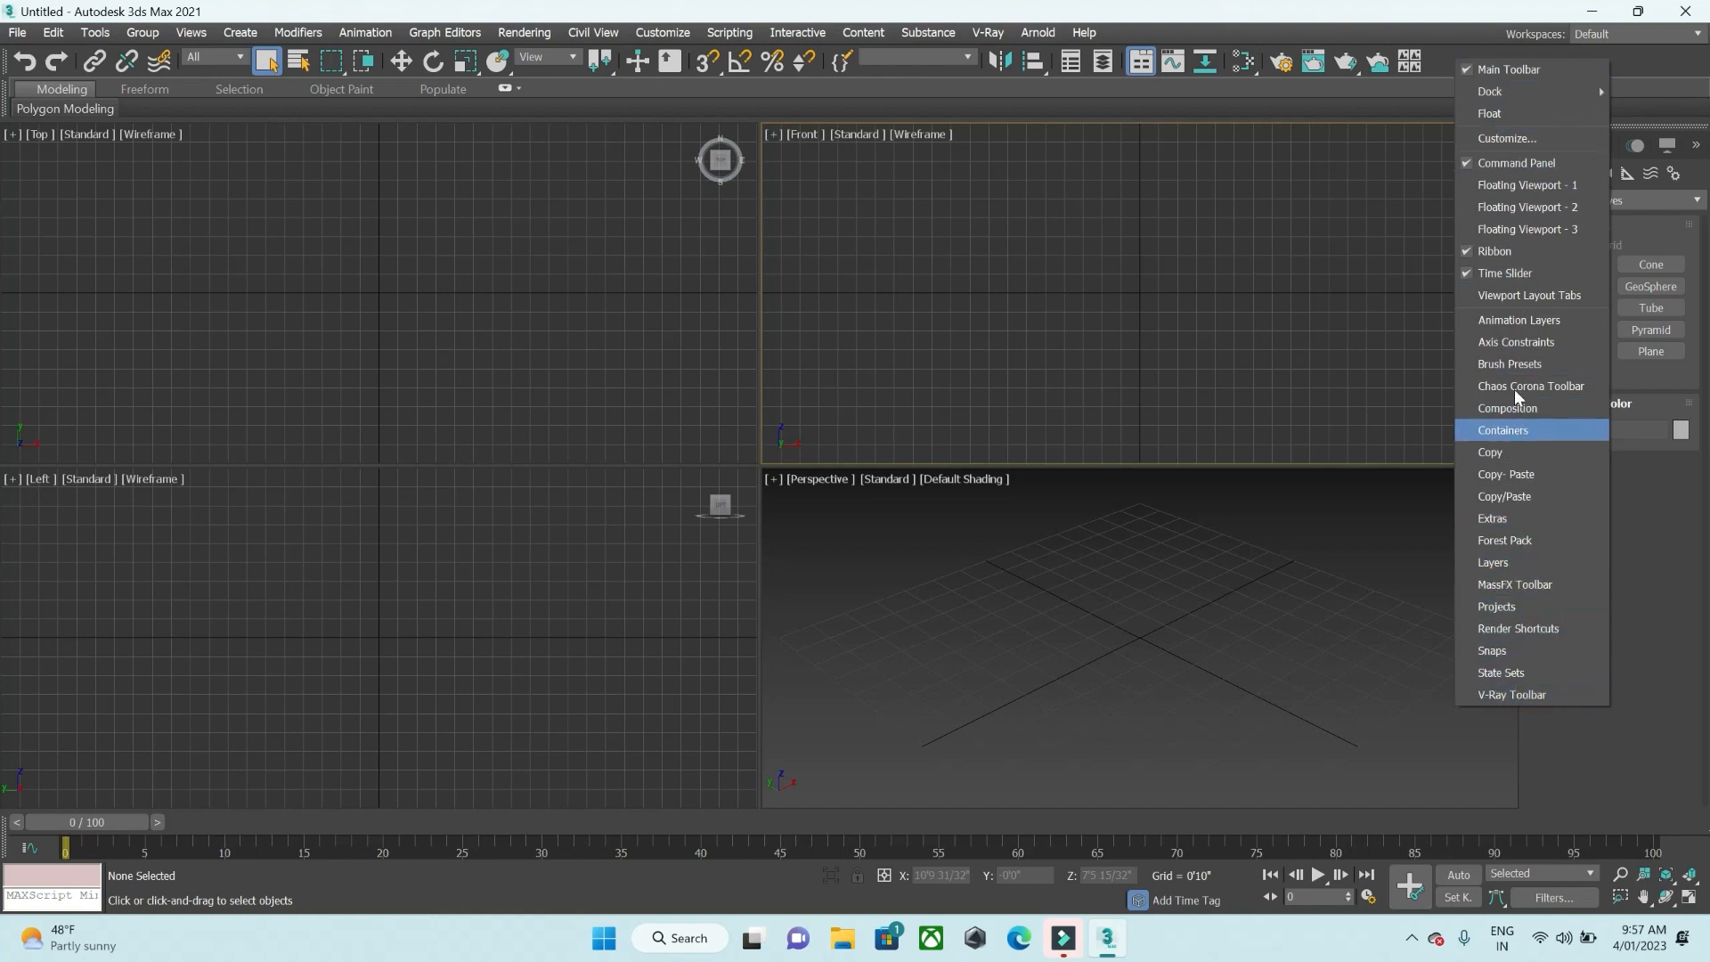
pyautogui.click(1525, 295)
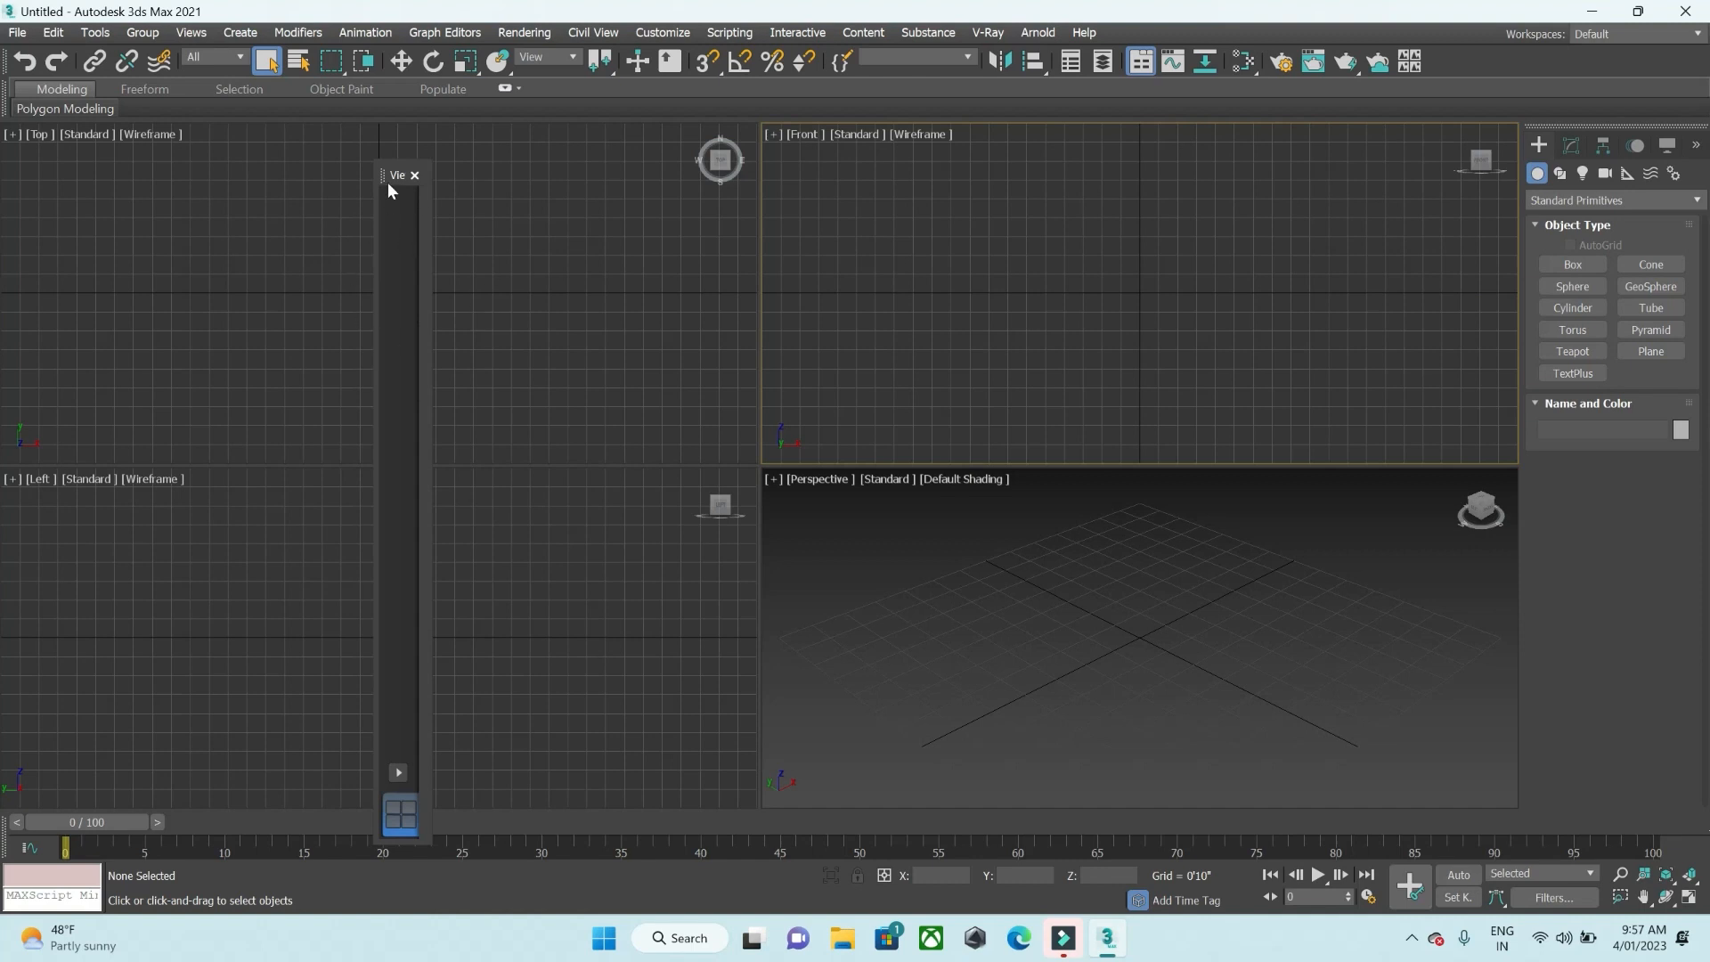
pyautogui.moveTo(385, 175); pyautogui.dragTo(7, 162)
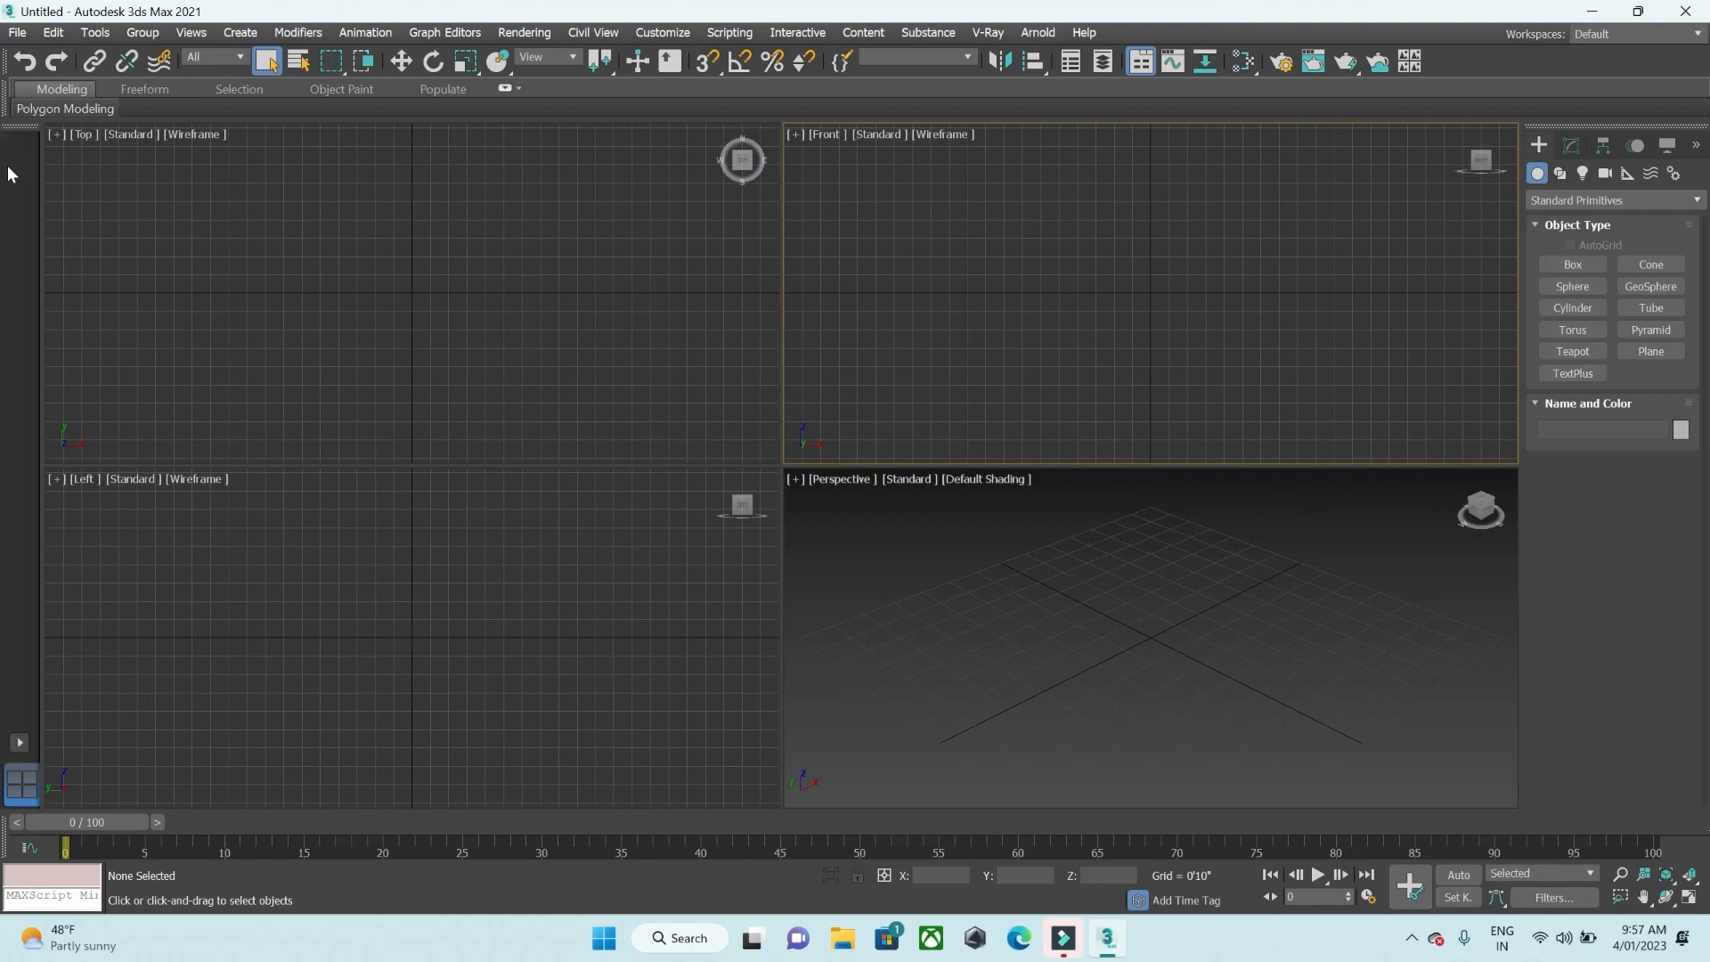
# Activate the Top, Left and Perspective viewports in turn
pyautogui.click(648, 285)
pyautogui.click(622, 553)
pyautogui.click(927, 577)
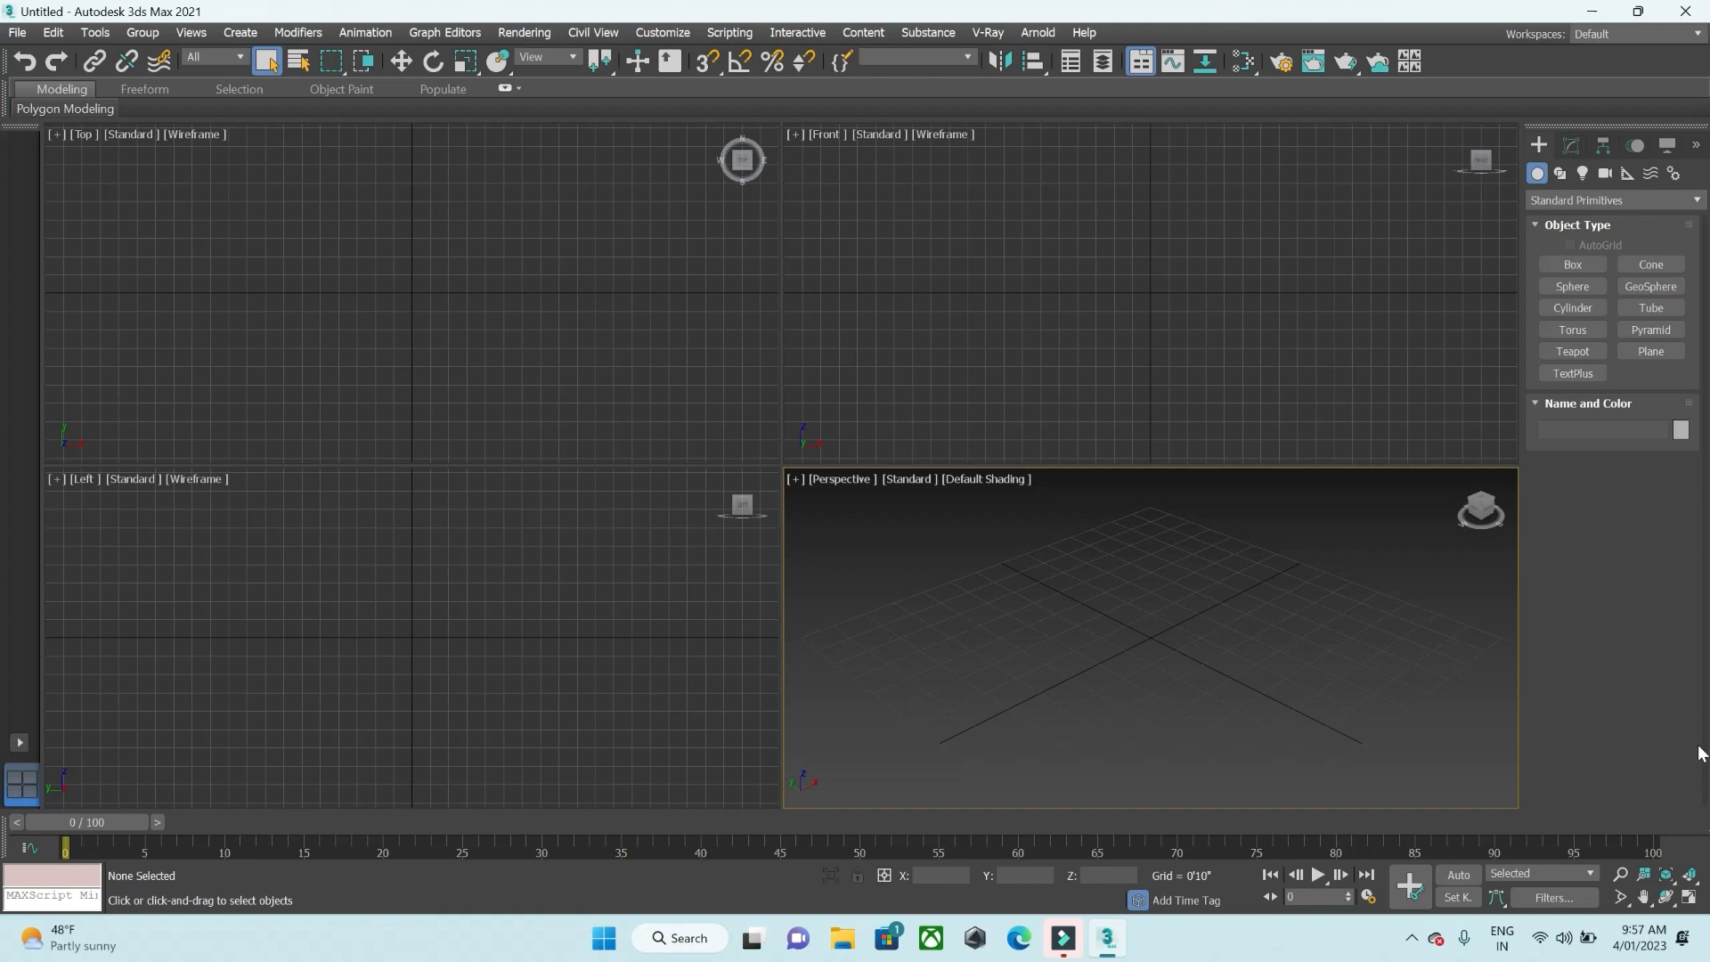
# Add a layout with two side-by-side viewports, activate each of them, and return to the four-viewport layout
pyautogui.click(18, 744)
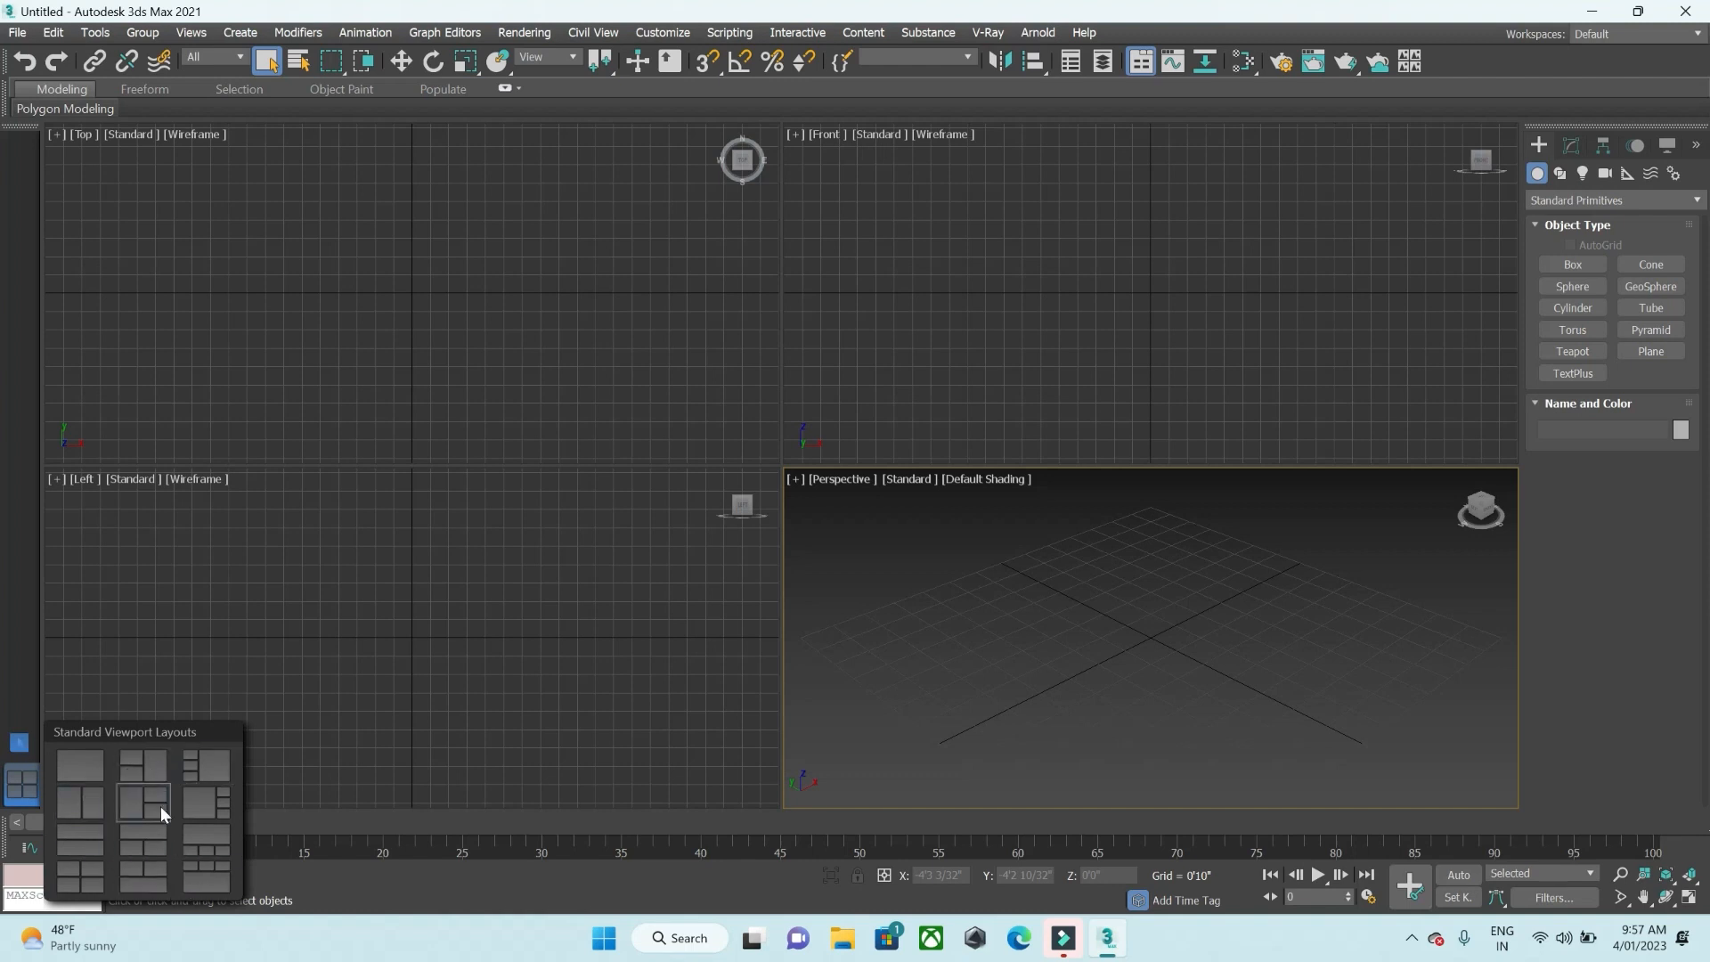
pyautogui.click(70, 802)
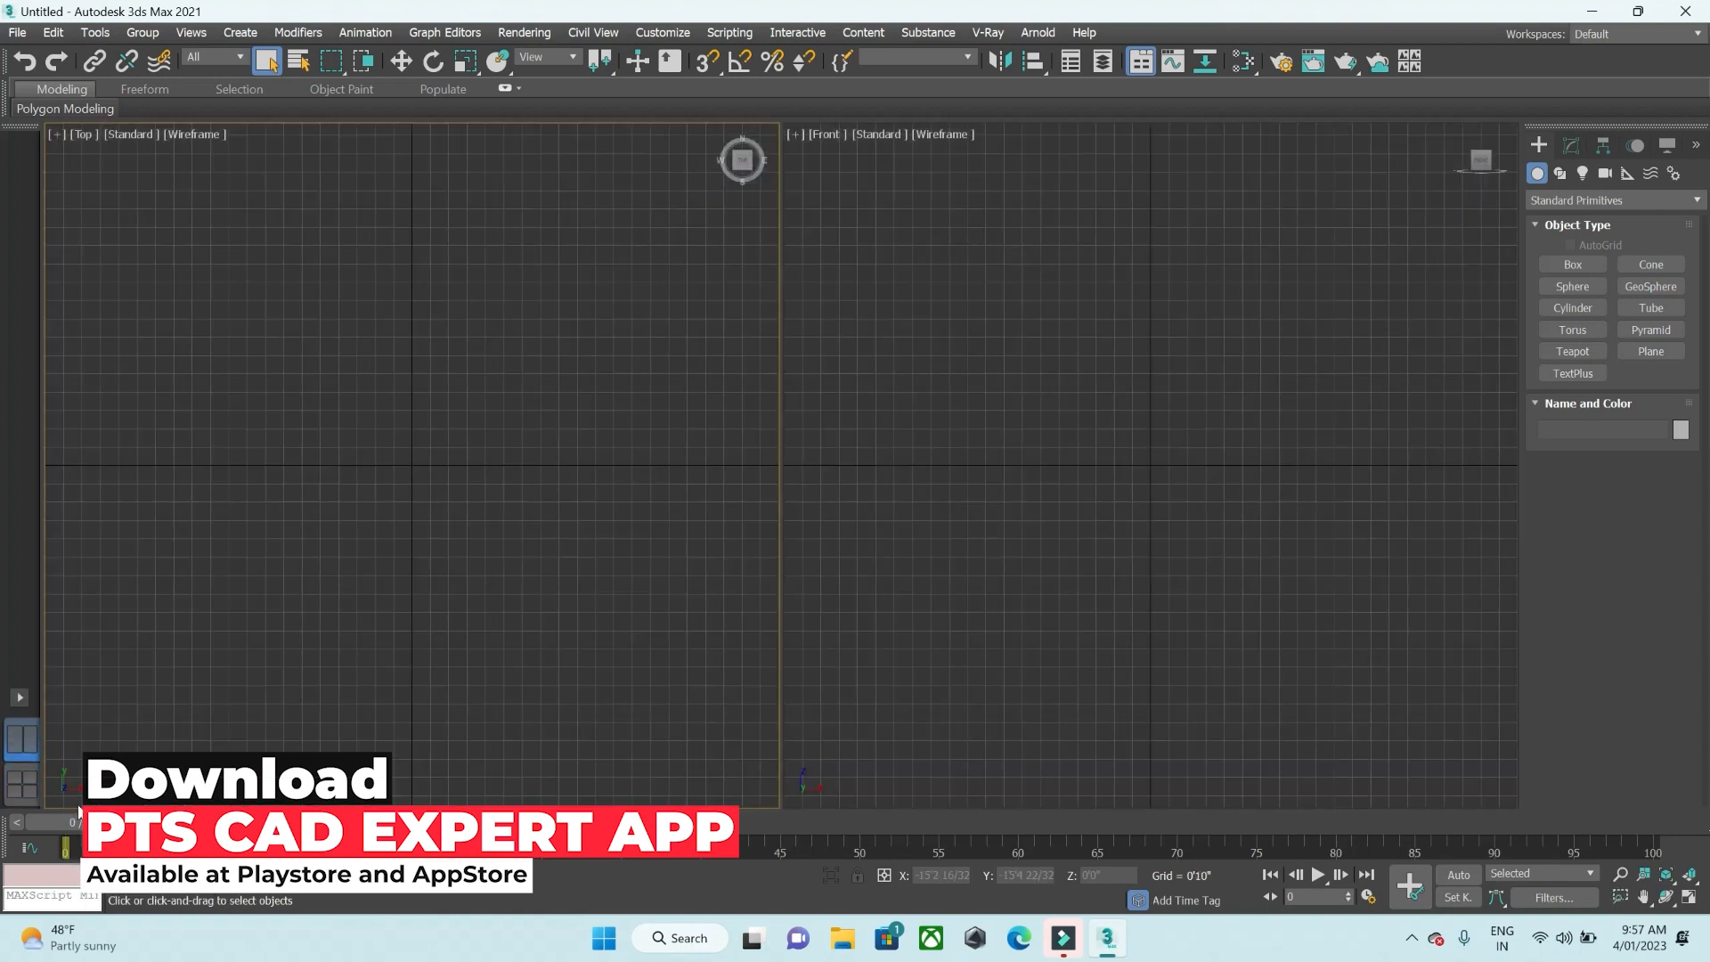
pyautogui.click(948, 601)
pyautogui.click(638, 592)
pyautogui.click(969, 571)
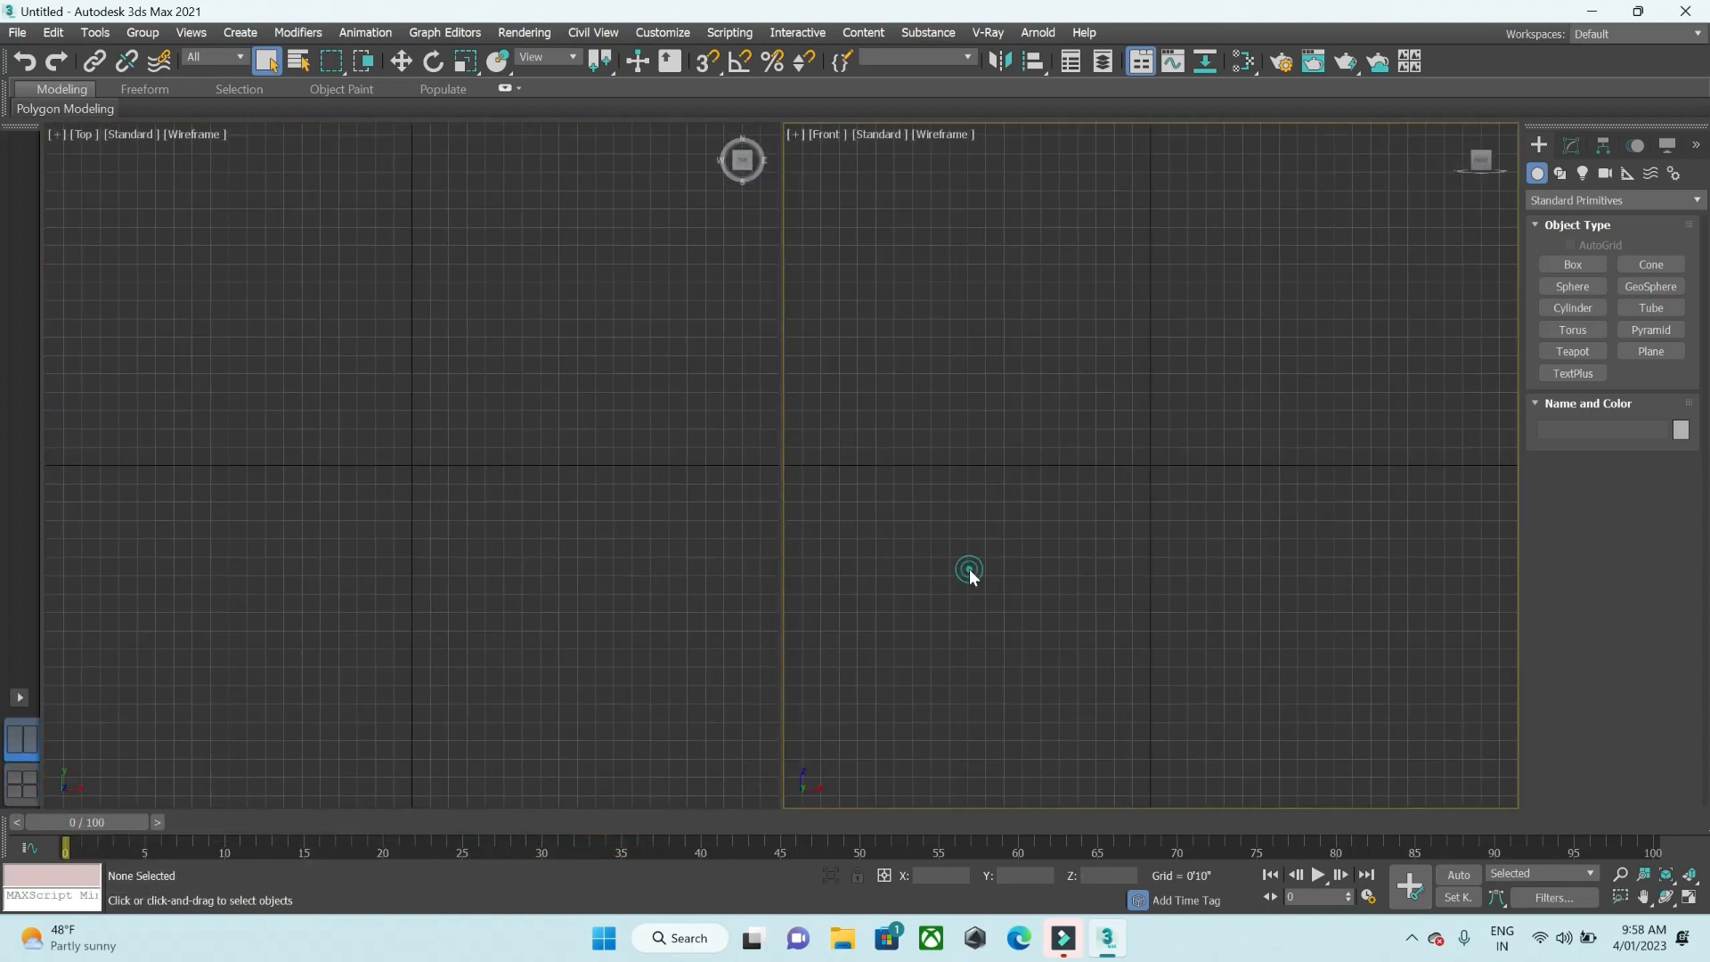
pyautogui.click(17, 783)
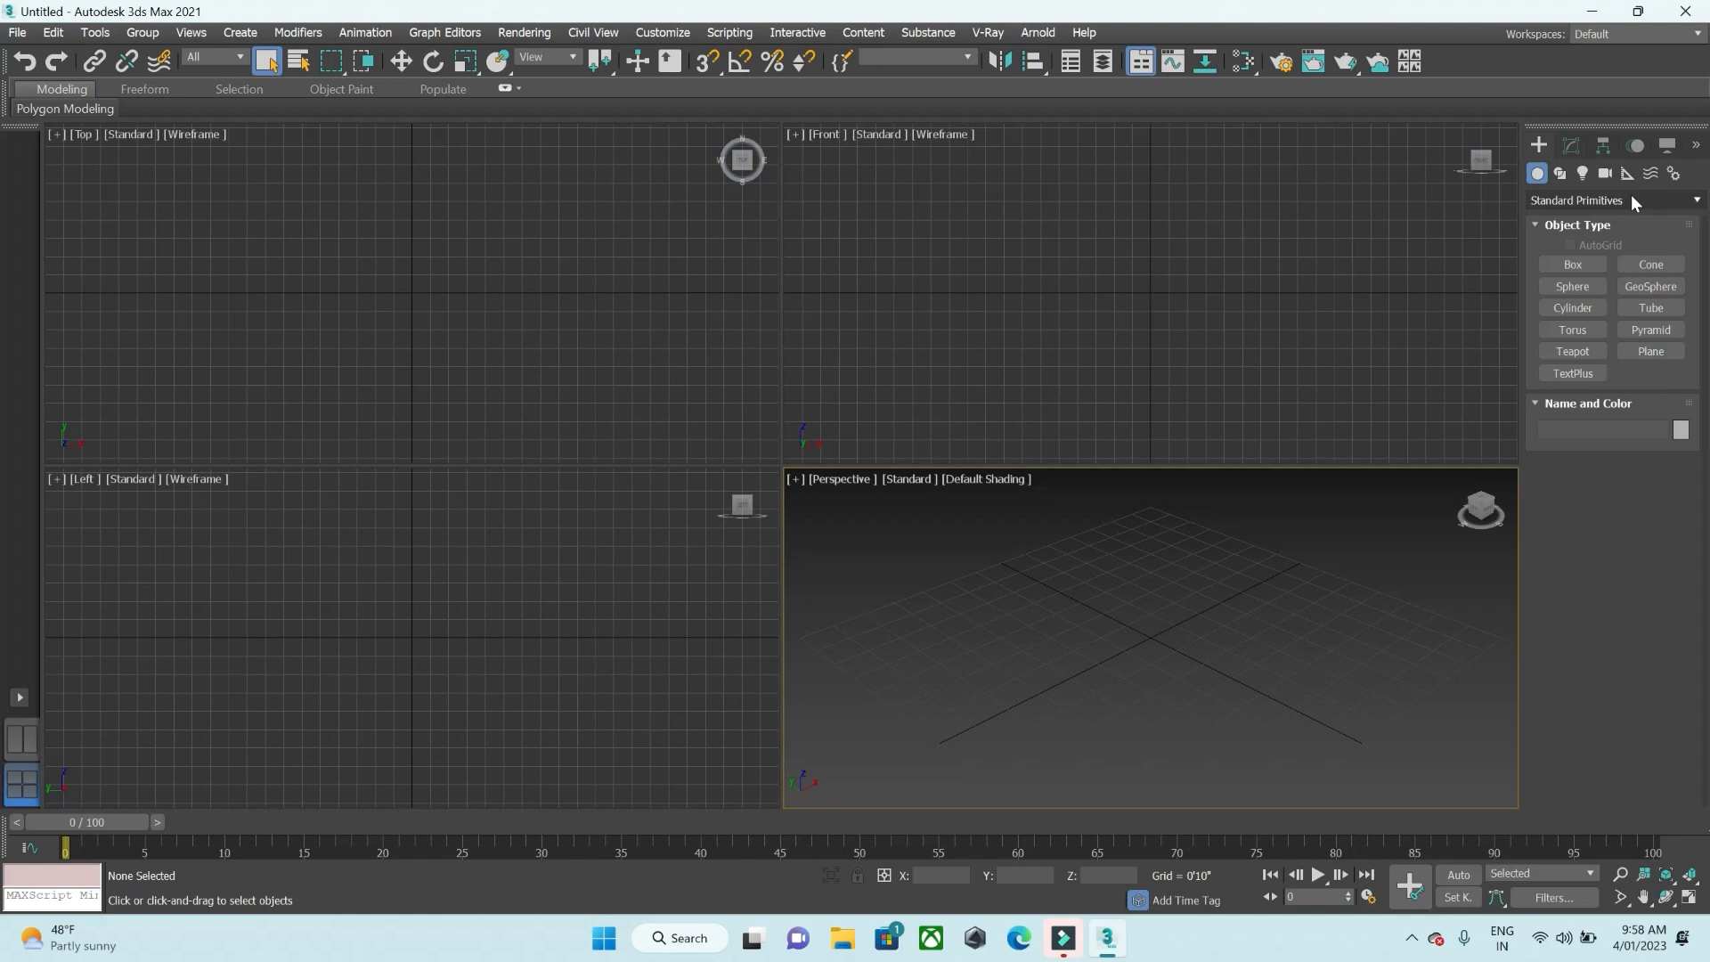
# Look through the Lights, Shapes, Cameras, Helpers, Space Warps and Systems creation categories, and return to the Geometry standard primitives
pyautogui.click(1584, 176)
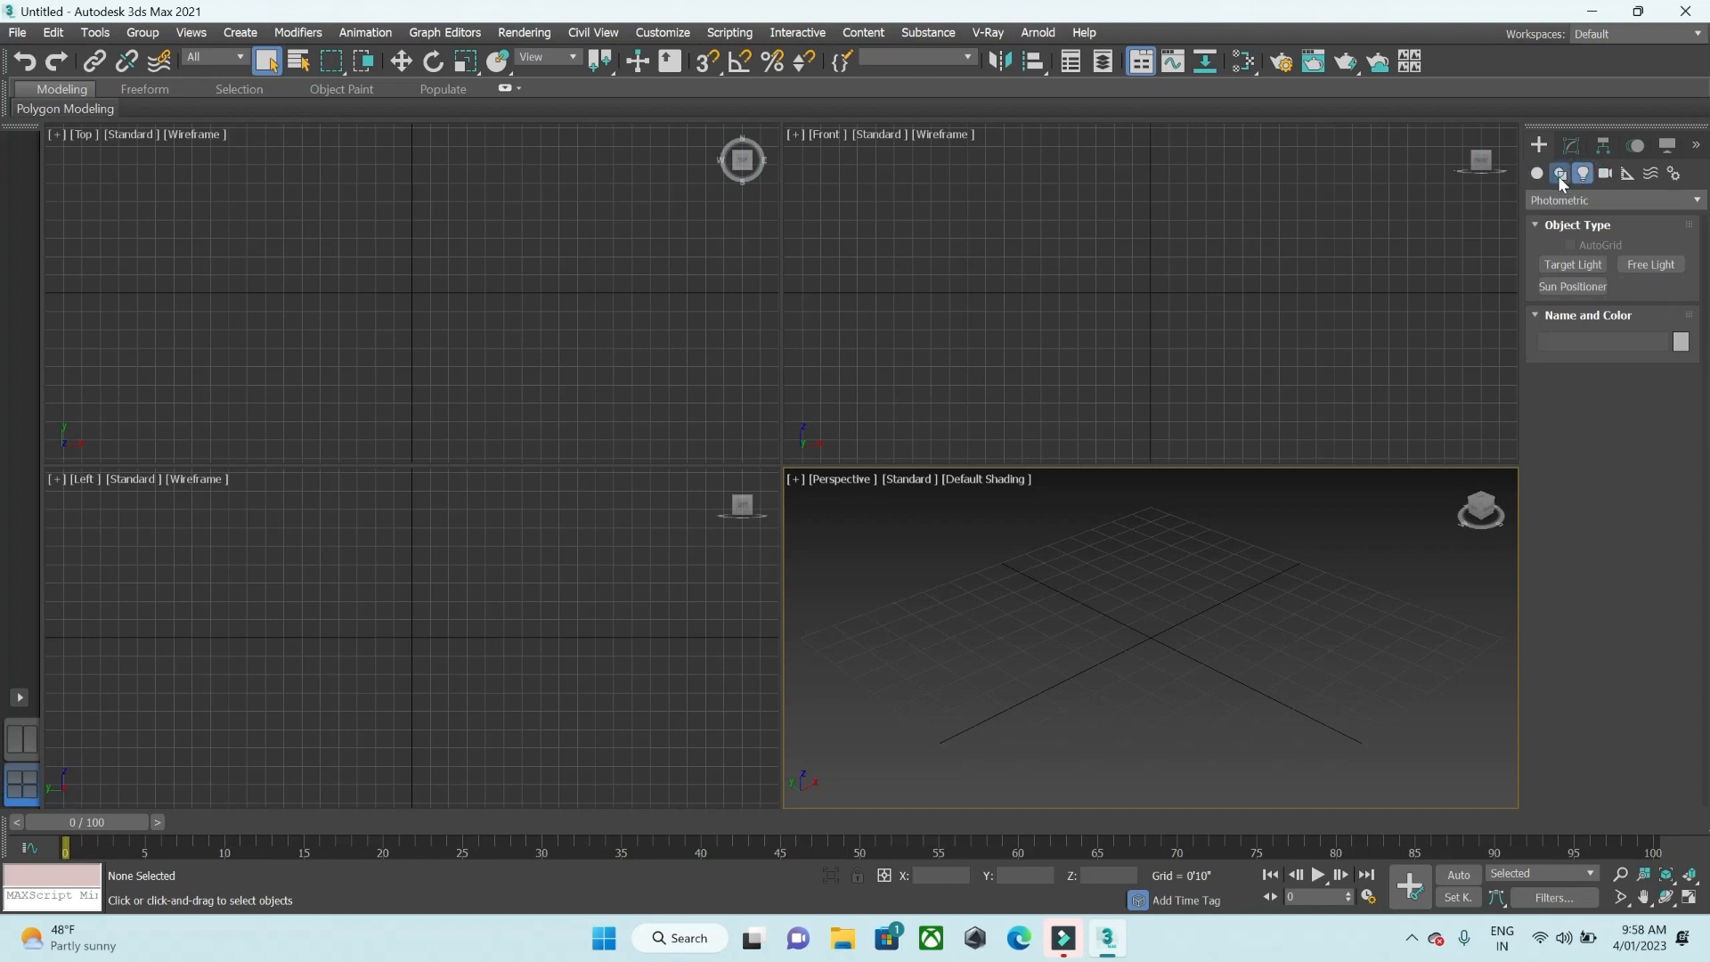
pyautogui.click(1558, 173)
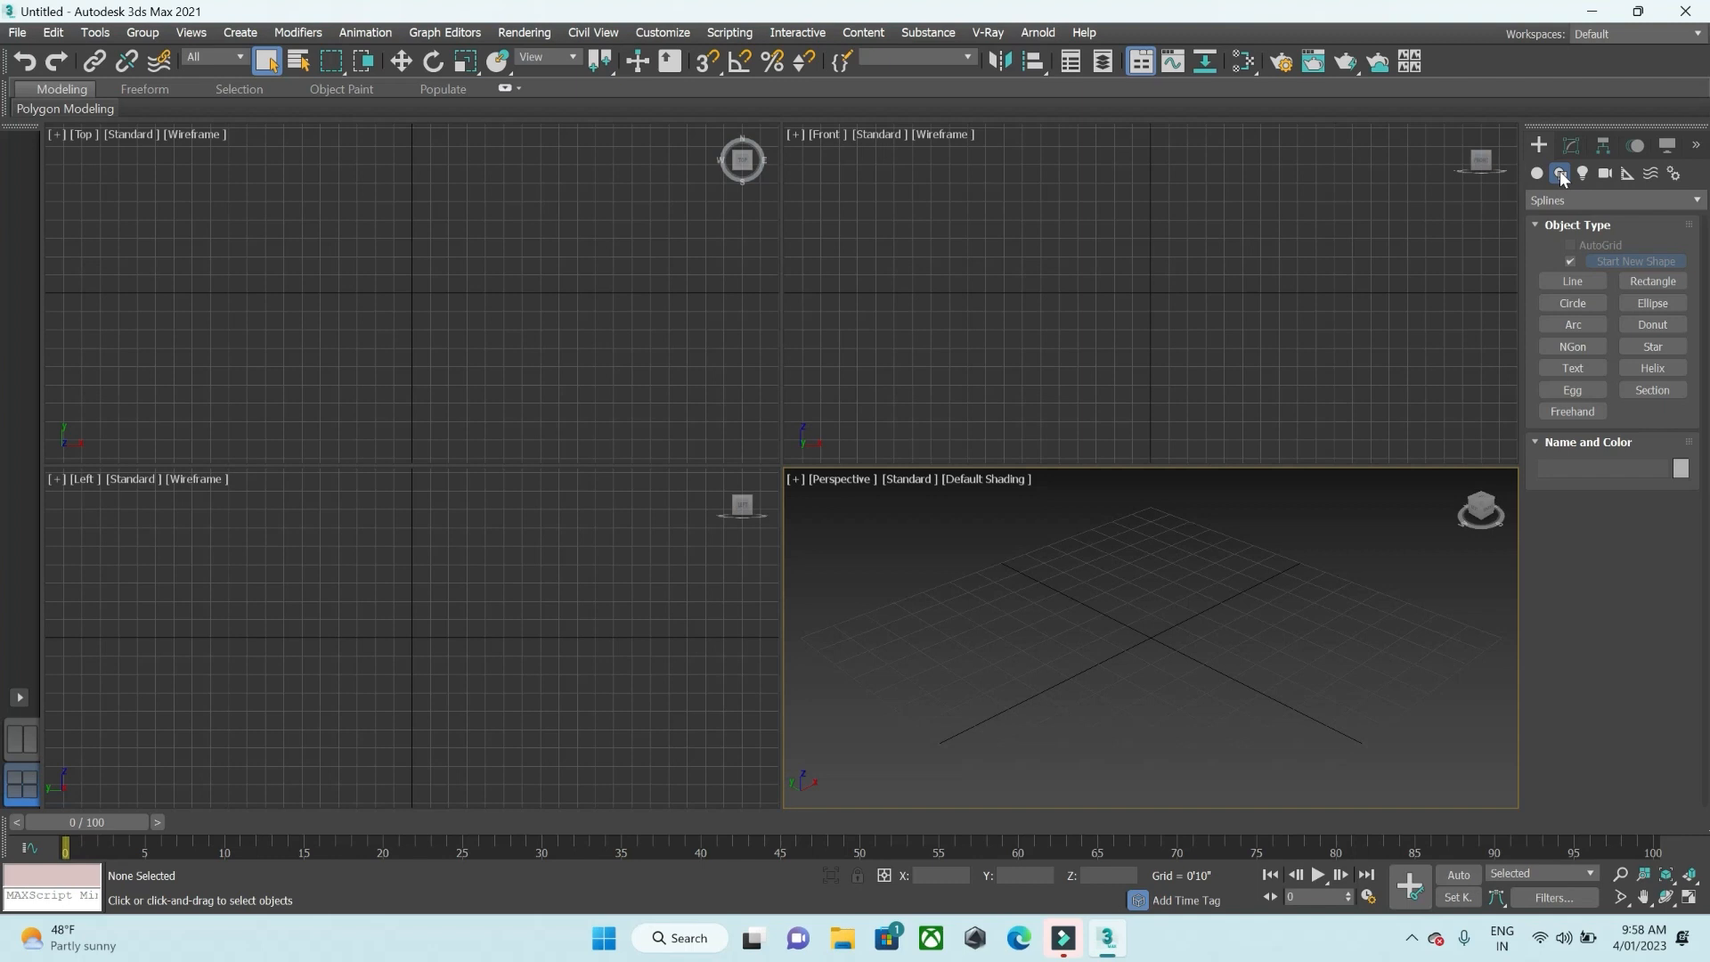
pyautogui.click(1537, 173)
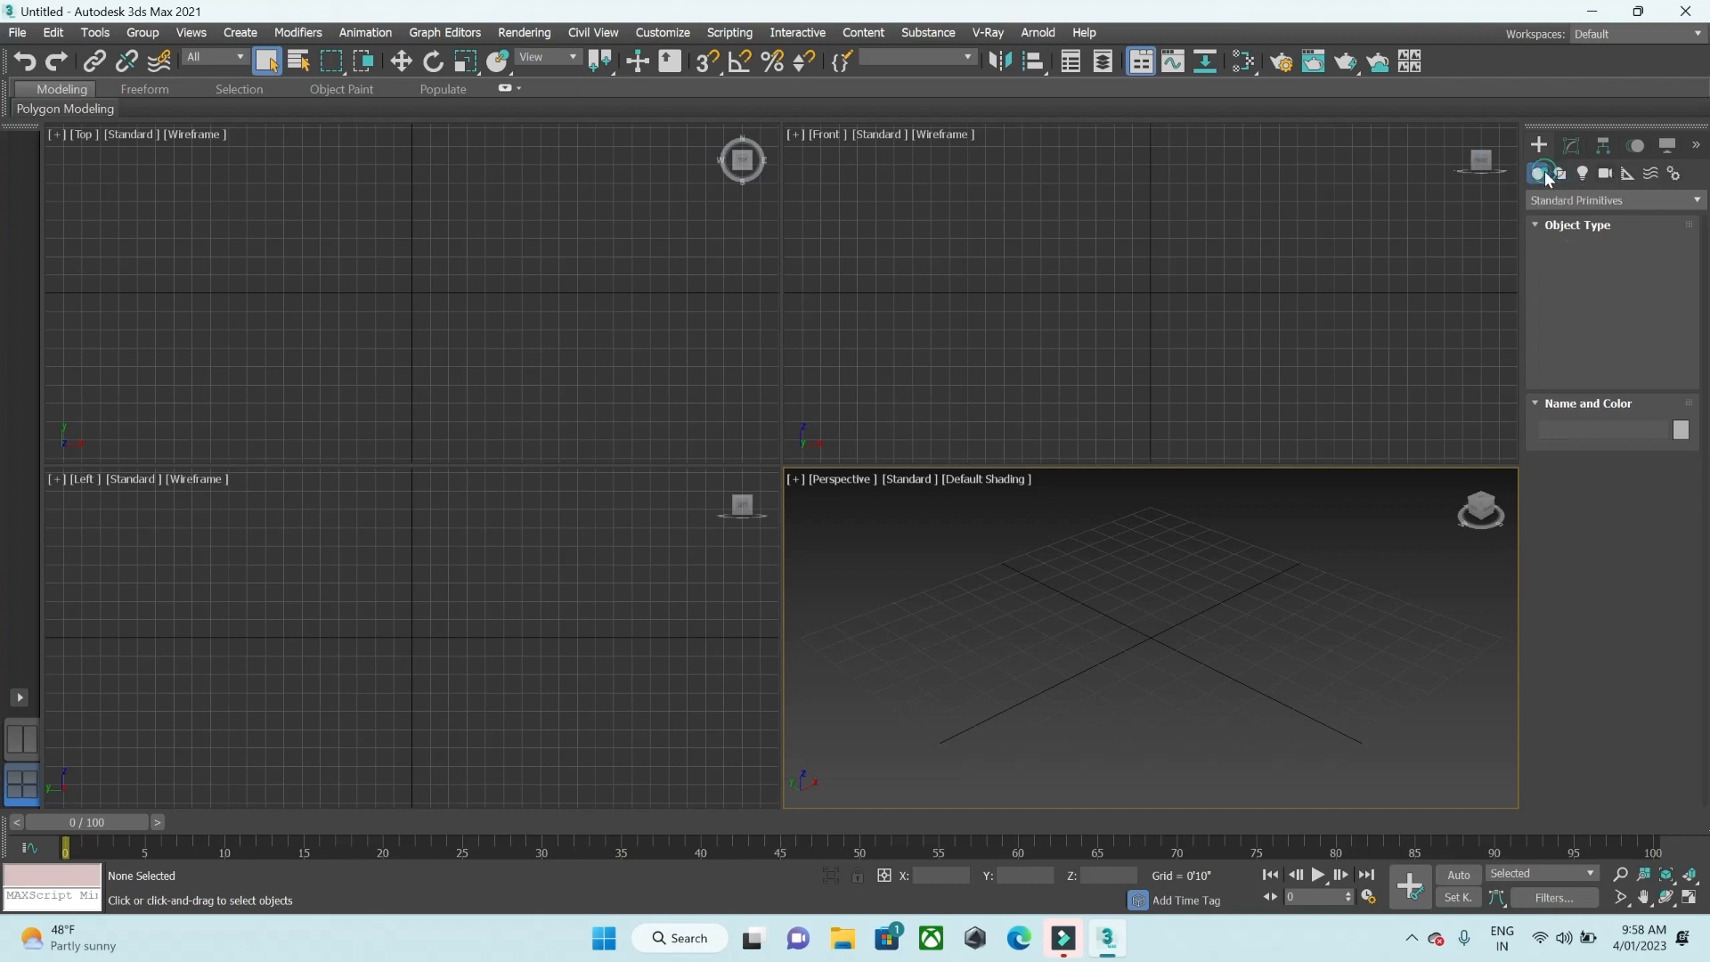
pyautogui.click(1608, 173)
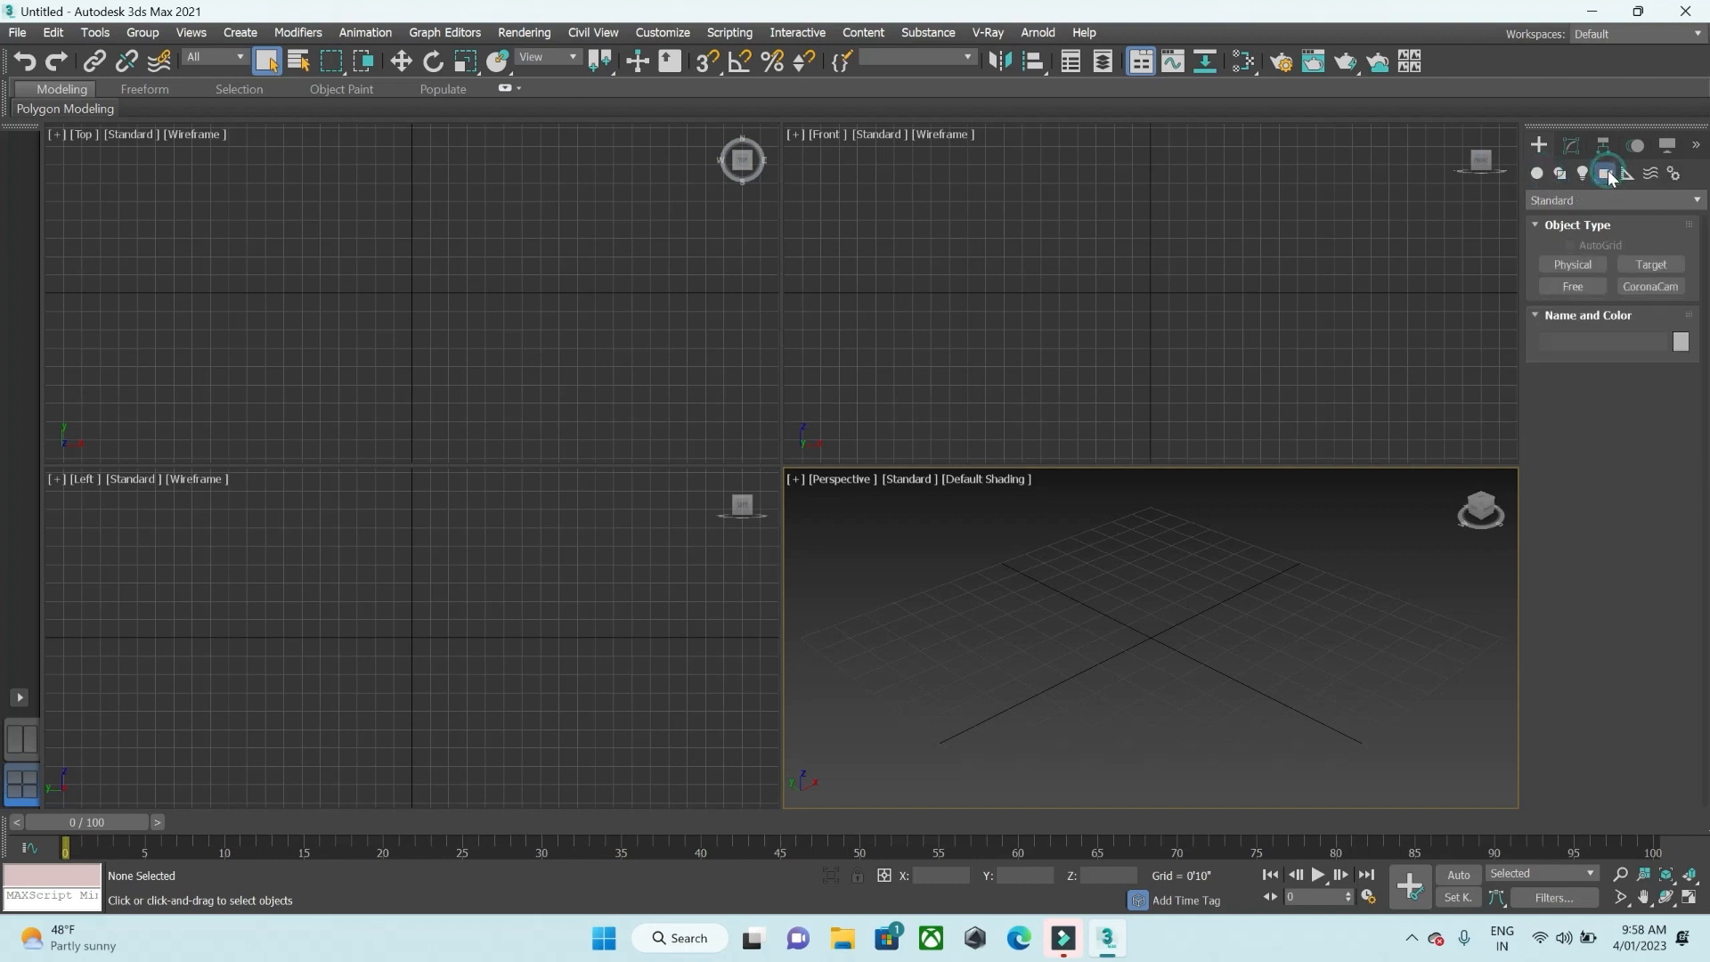
pyautogui.click(1626, 173)
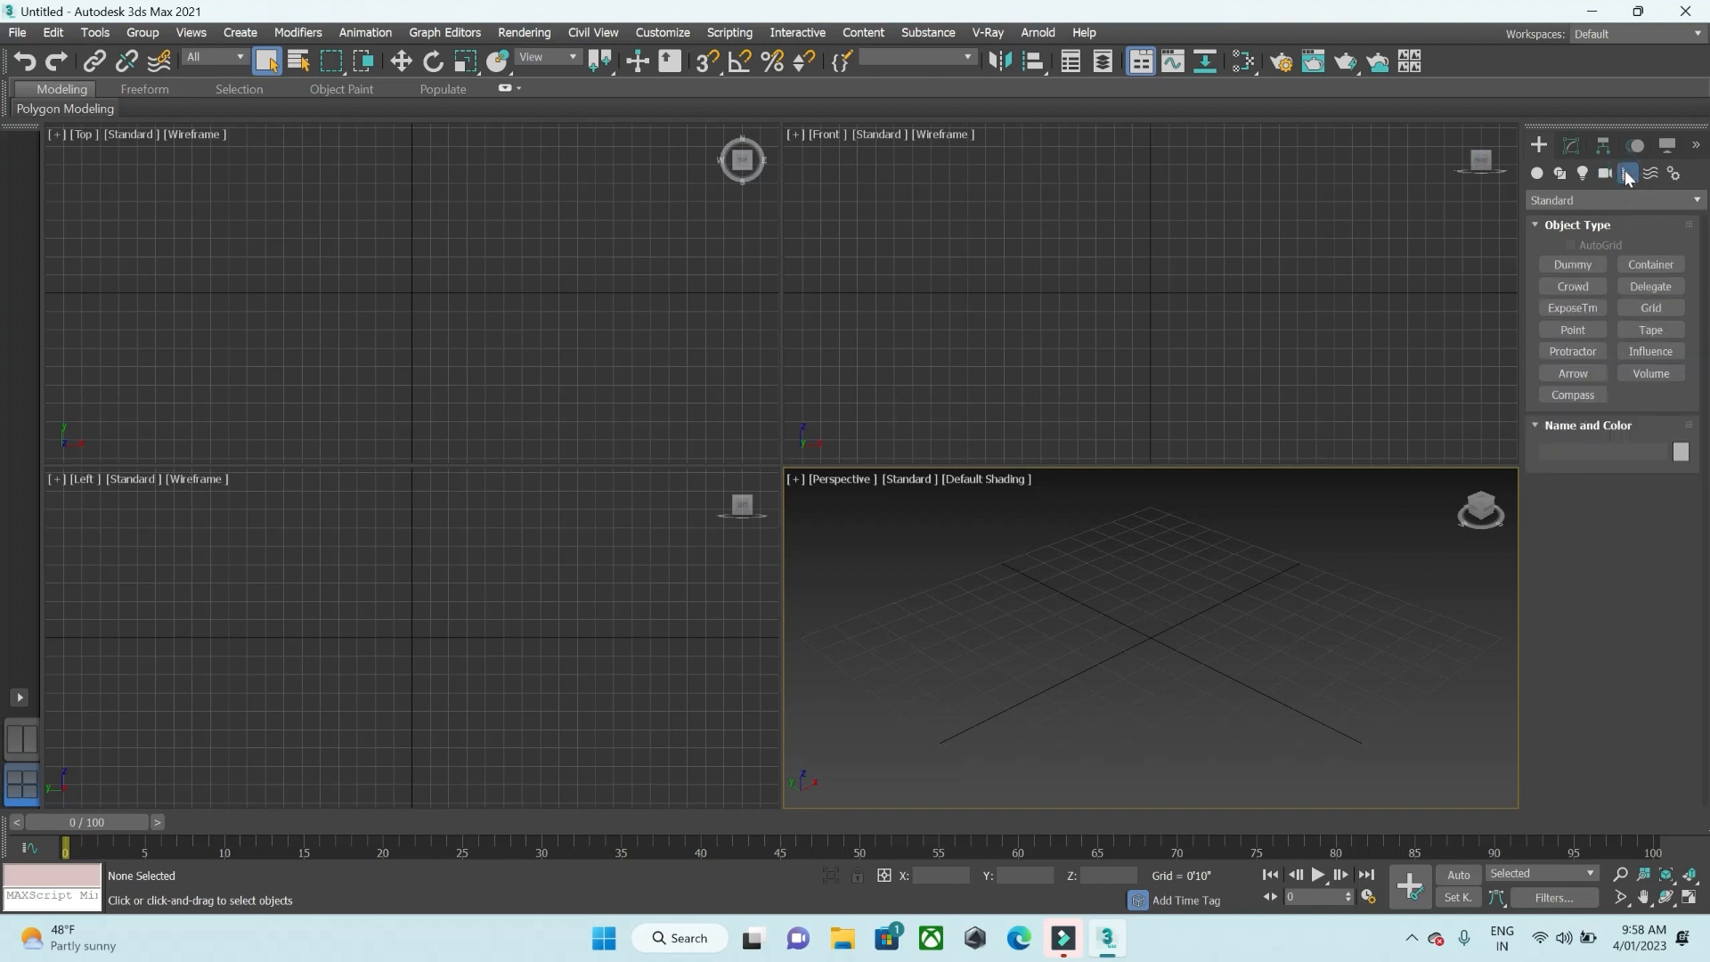
pyautogui.click(1650, 174)
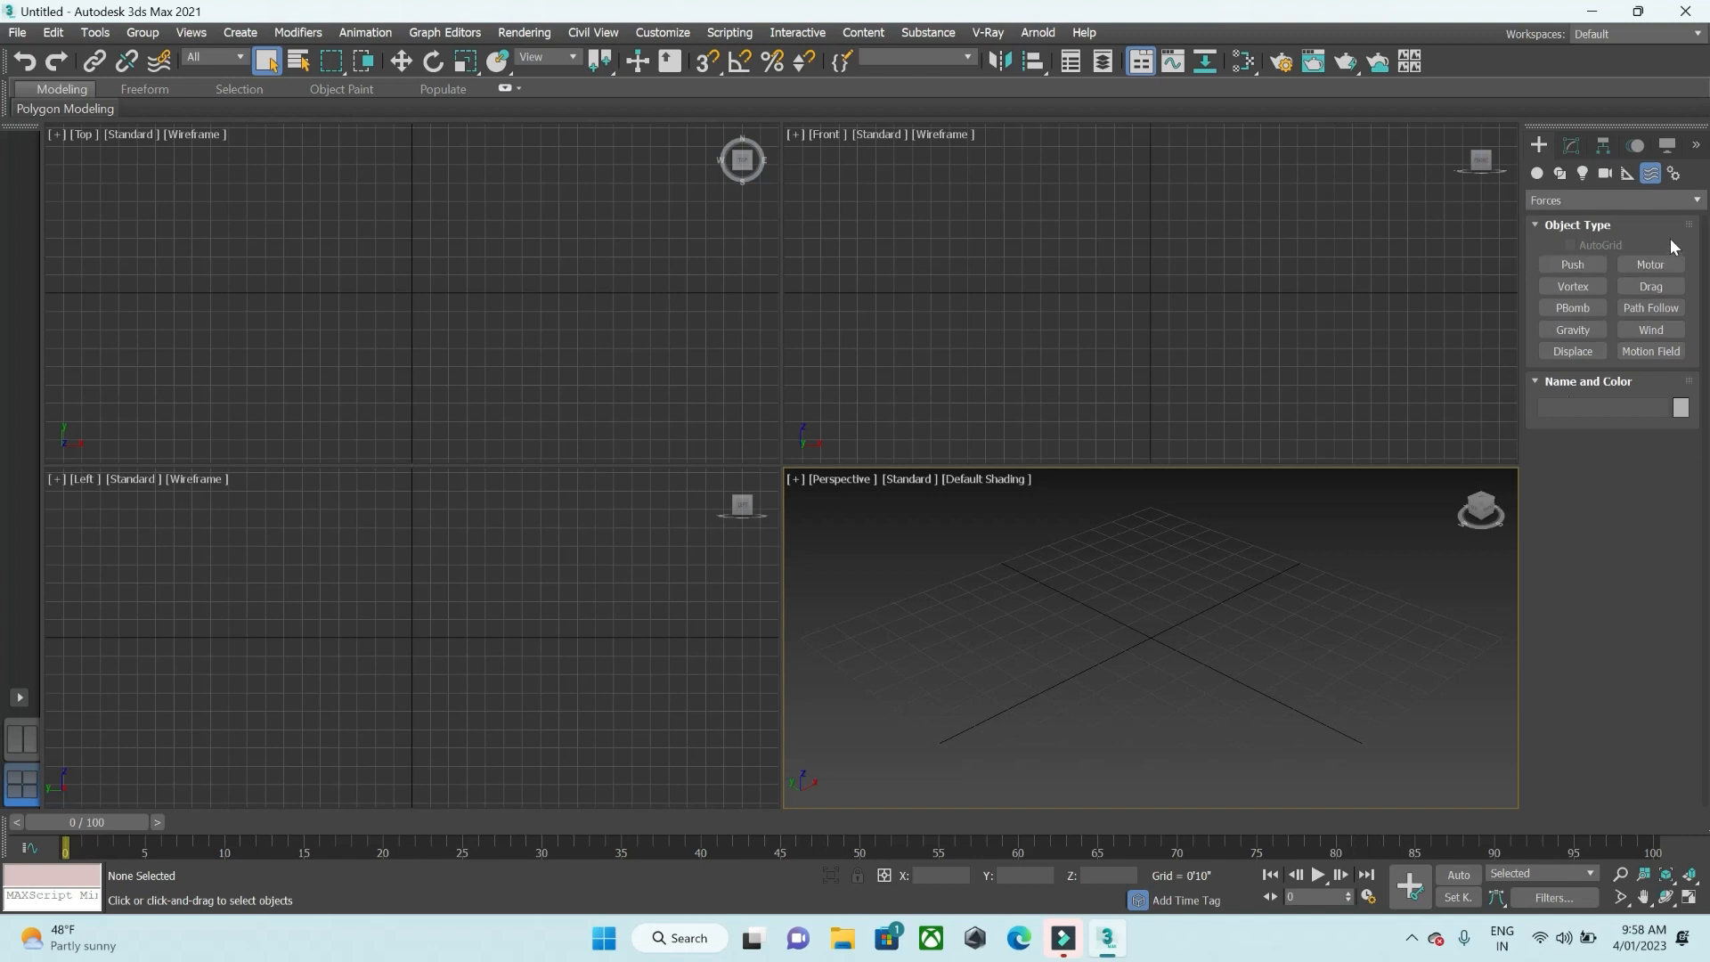
pyautogui.click(1672, 174)
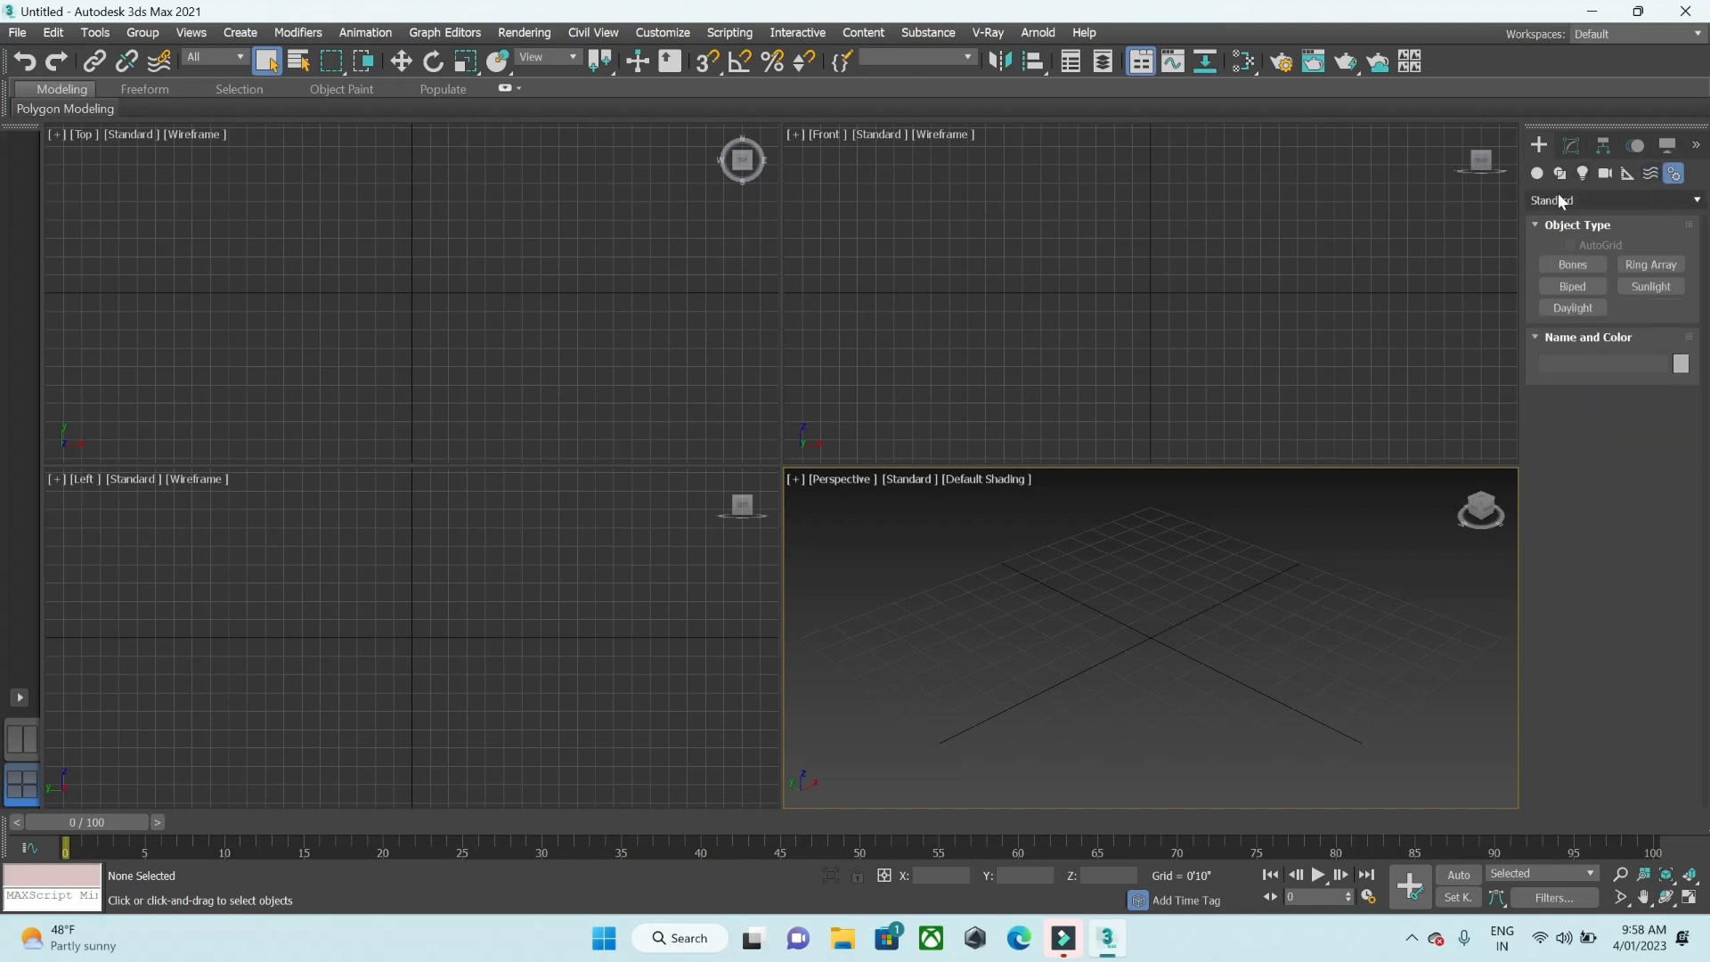
pyautogui.click(1538, 171)
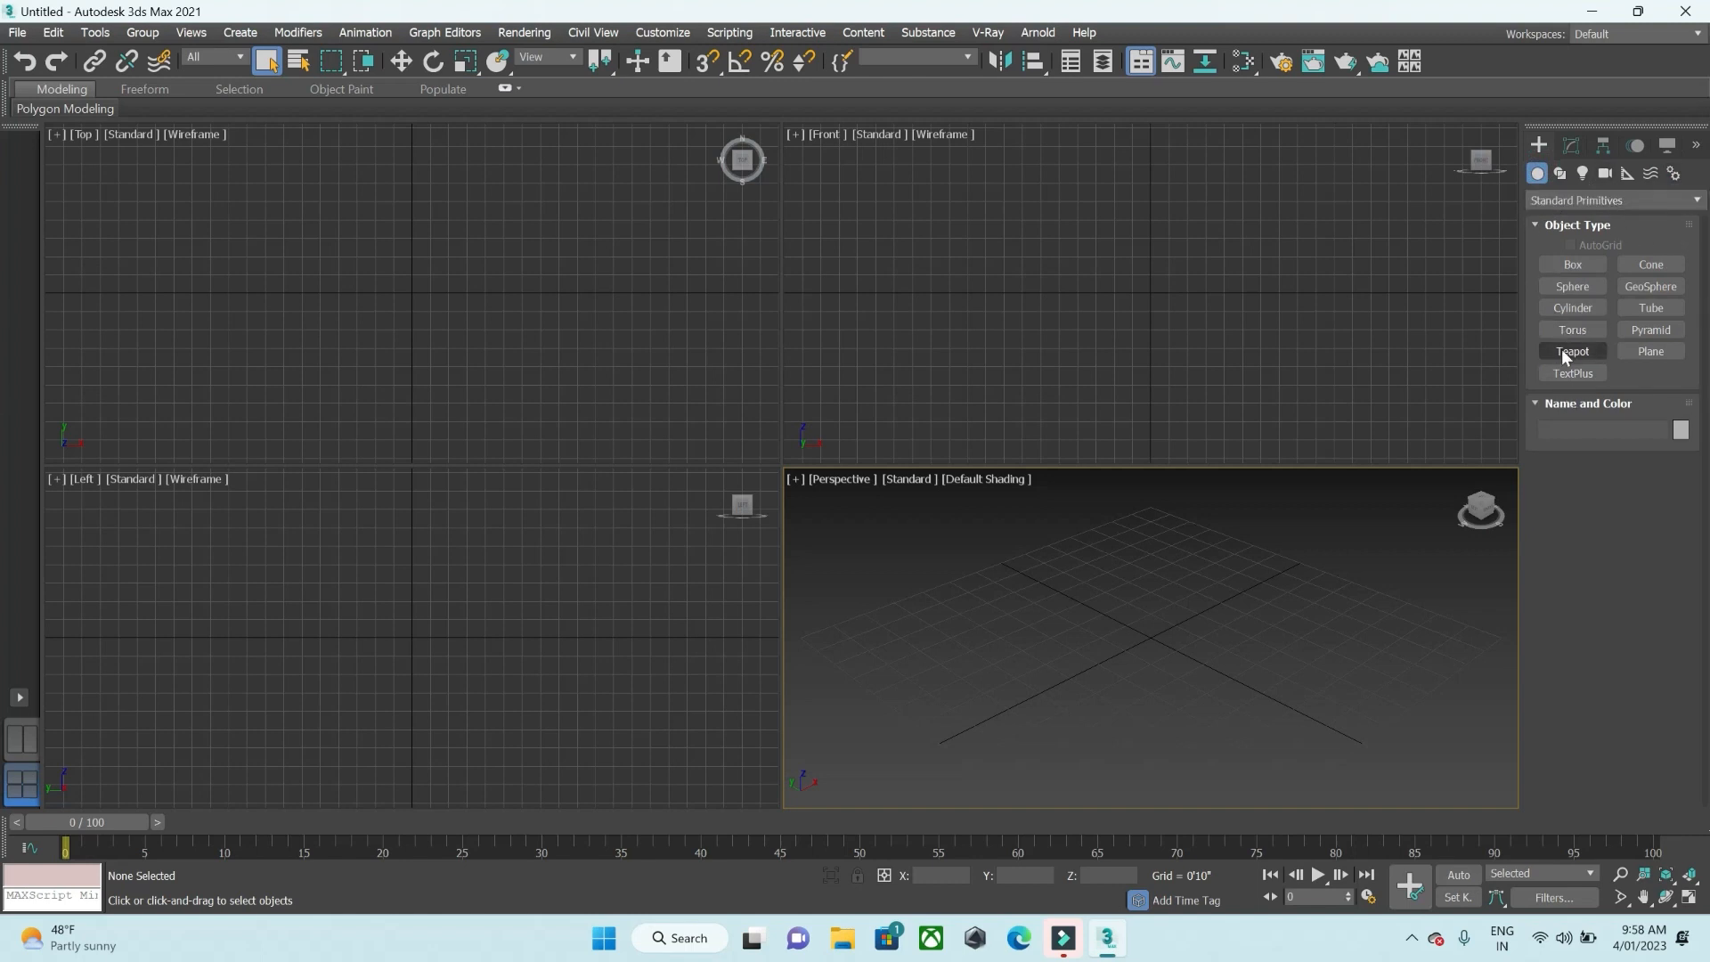
# Examine the Modify, Hierarchy, Display and Motion sections of the command panel and return to the Create section
pyautogui.click(1568, 146)
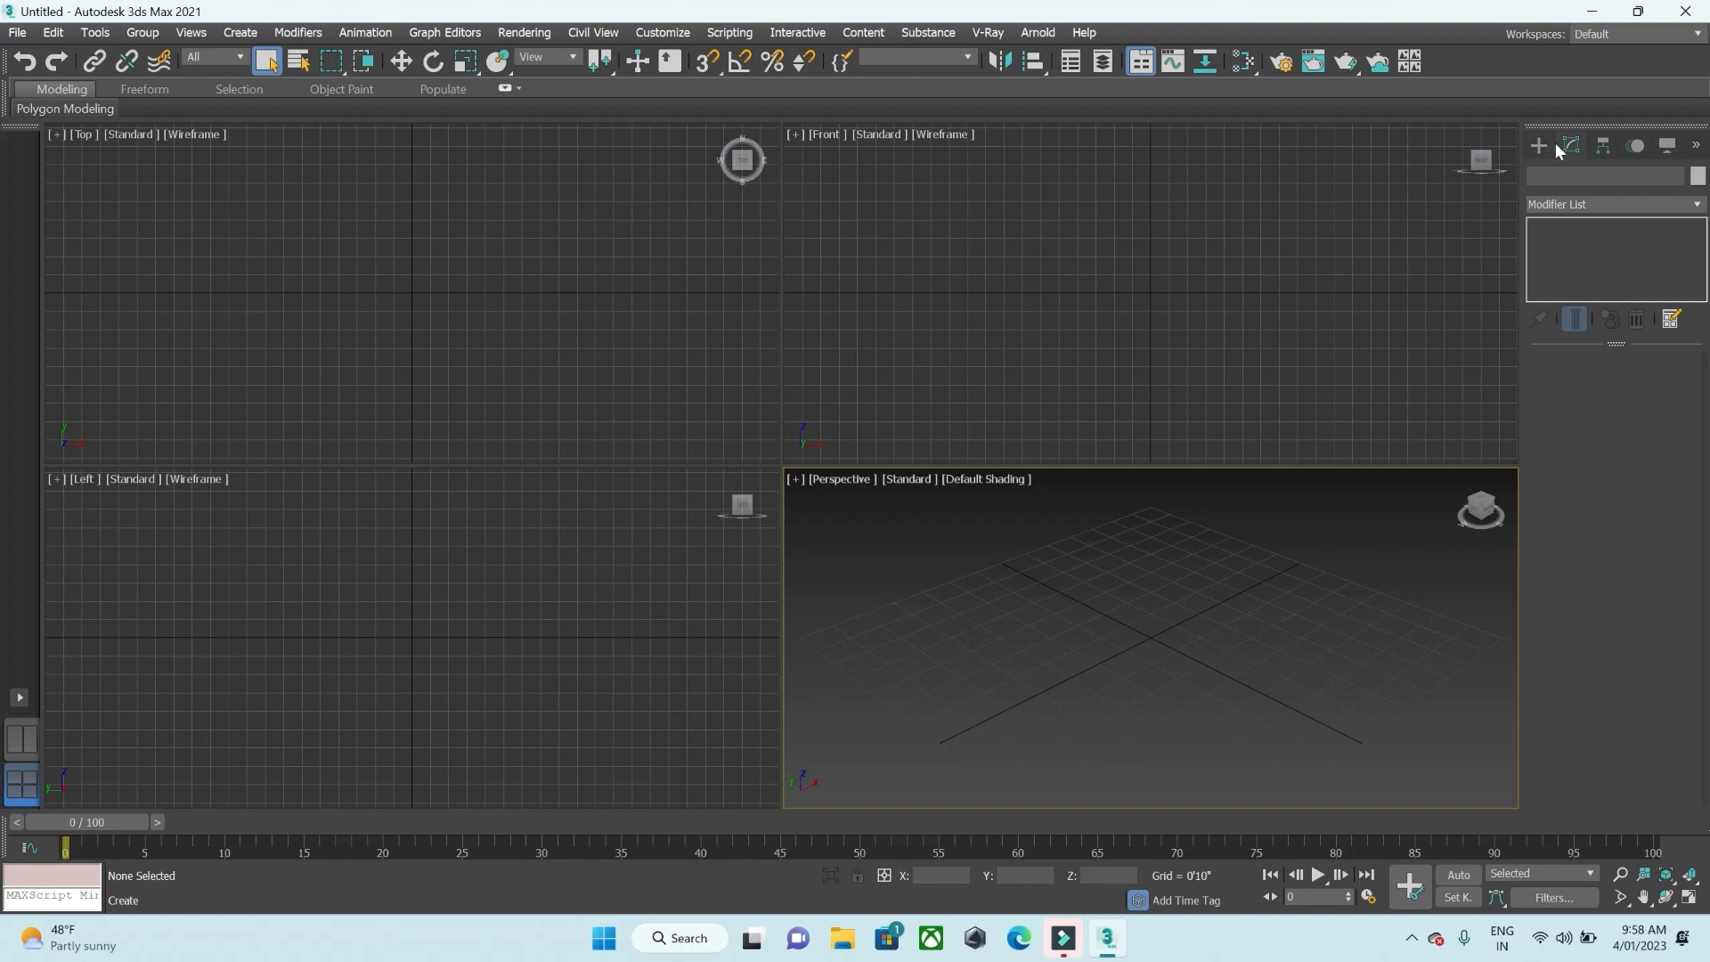
pyautogui.click(1602, 146)
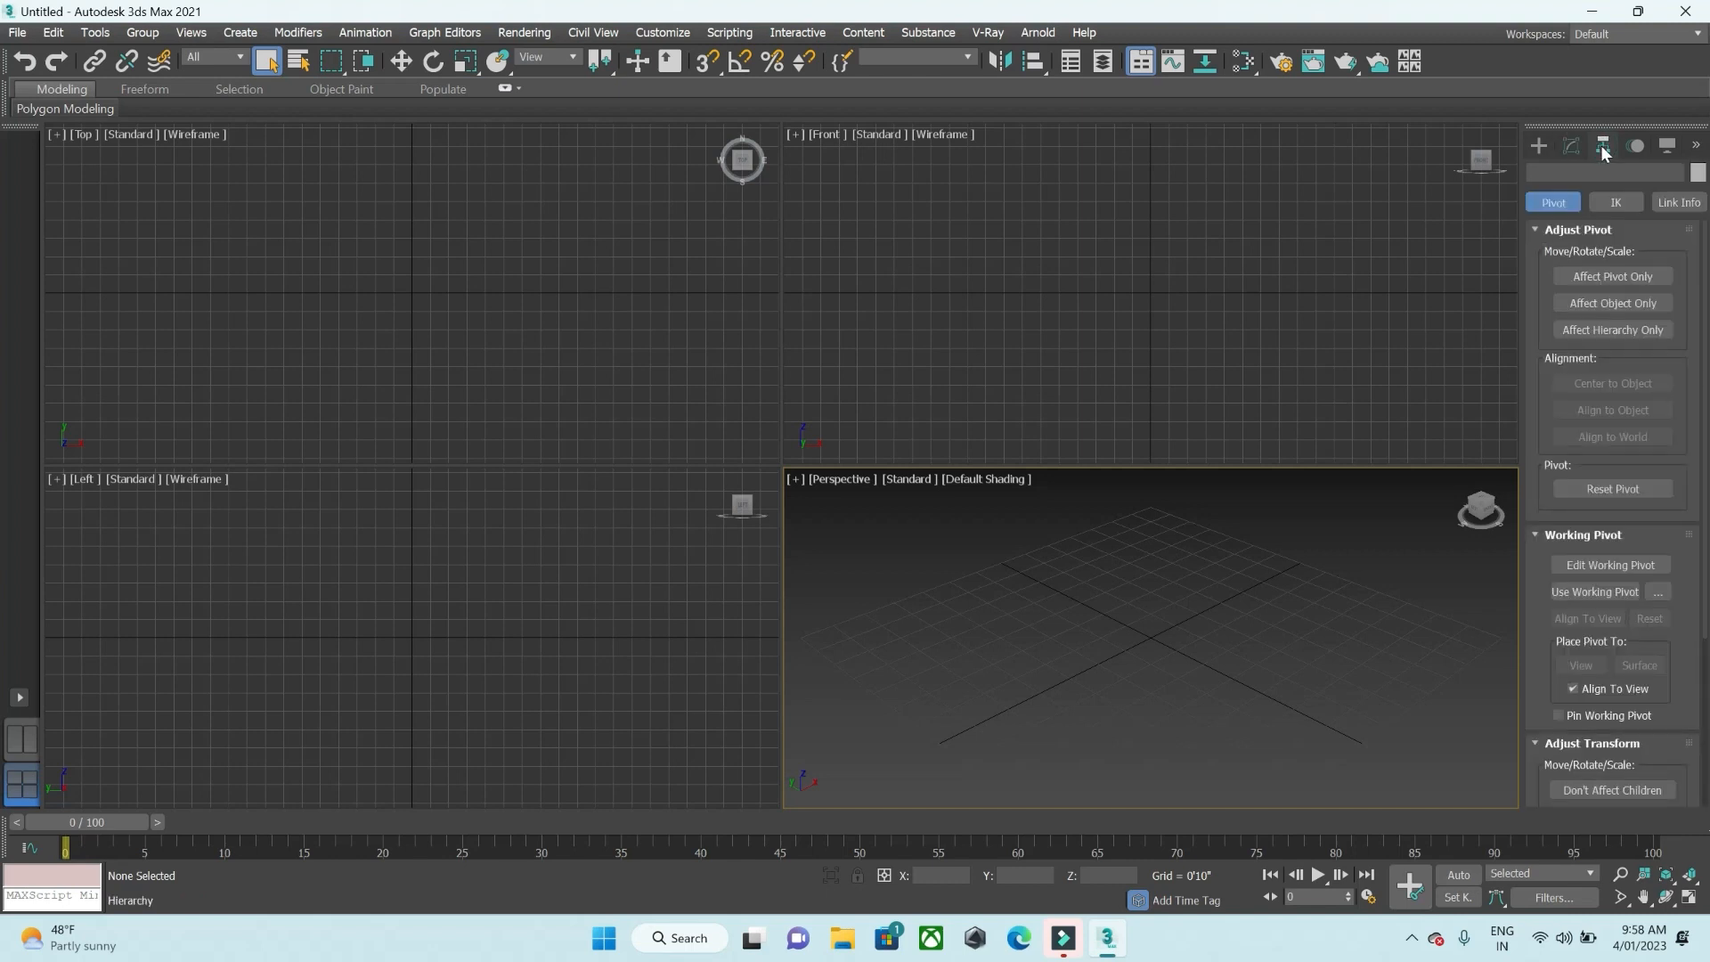
pyautogui.click(1663, 147)
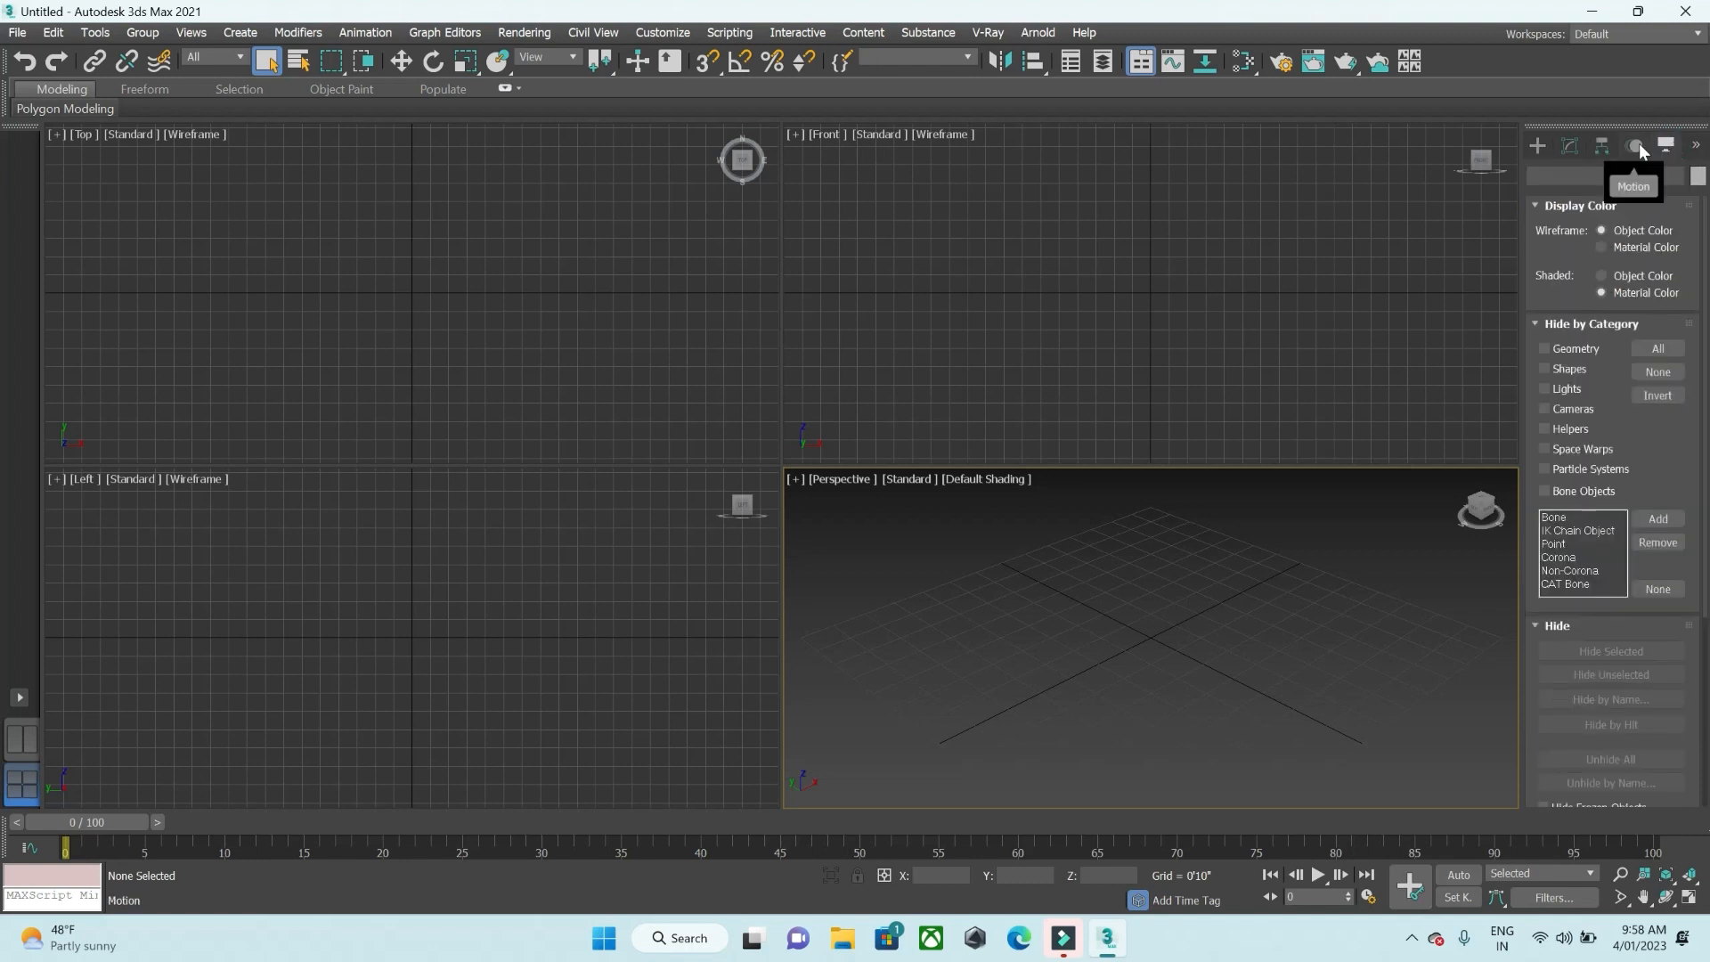
pyautogui.click(1637, 145)
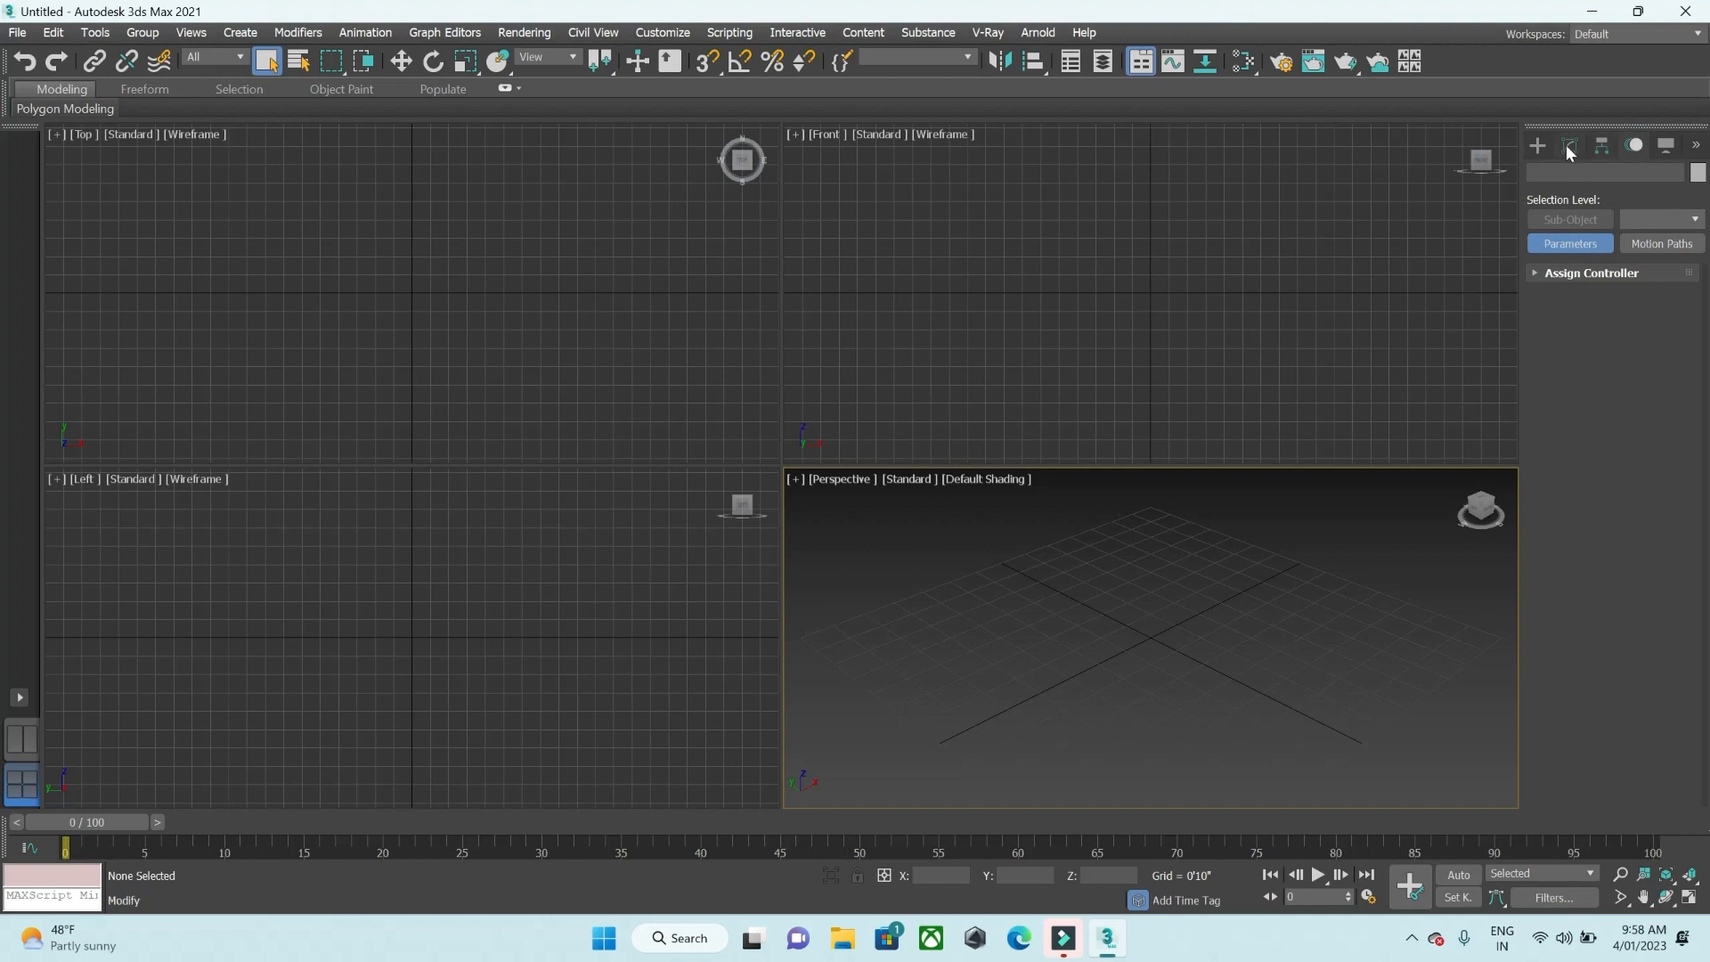
pyautogui.click(1541, 146)
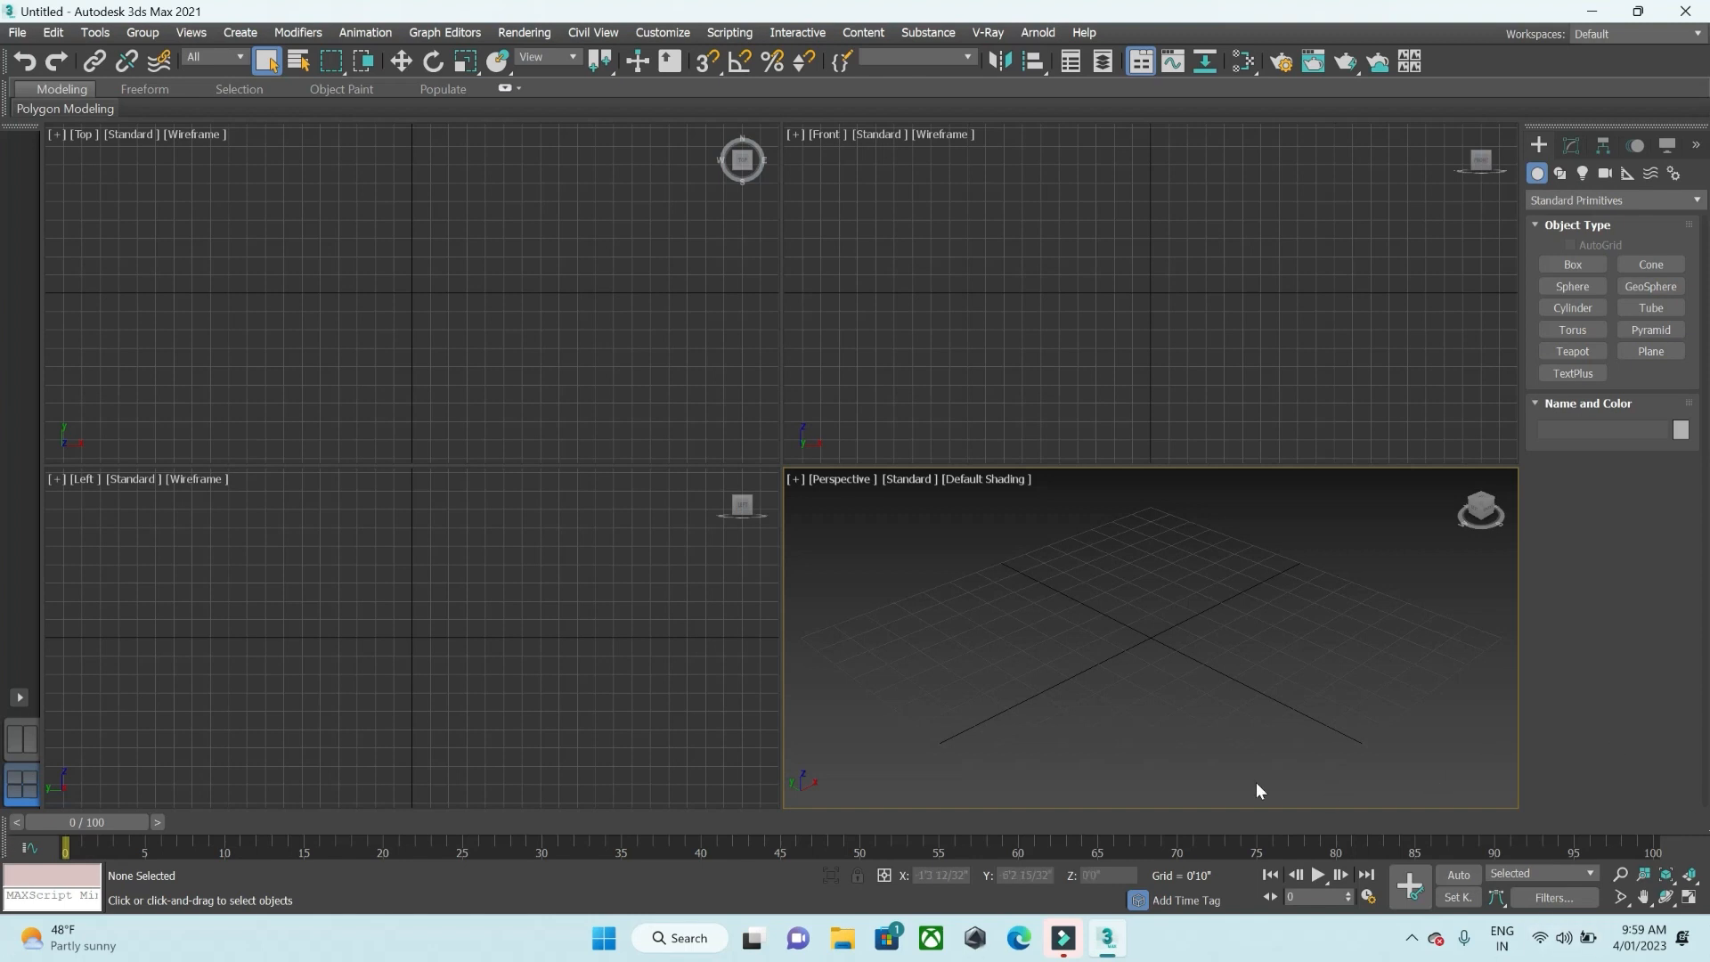
pyautogui.moveTo(5, 841); pyautogui.dragTo(907, 366)
pyautogui.moveTo(12, 383); pyautogui.dragTo(814, 878)
pyautogui.moveTo(297, 814); pyautogui.dragTo(50, 839)
# Activate the Perspective, Front, Top and Left viewports one after another, ending on the Front viewport
pyautogui.click(946, 505)
pyautogui.click(857, 390)
pyautogui.click(580, 403)
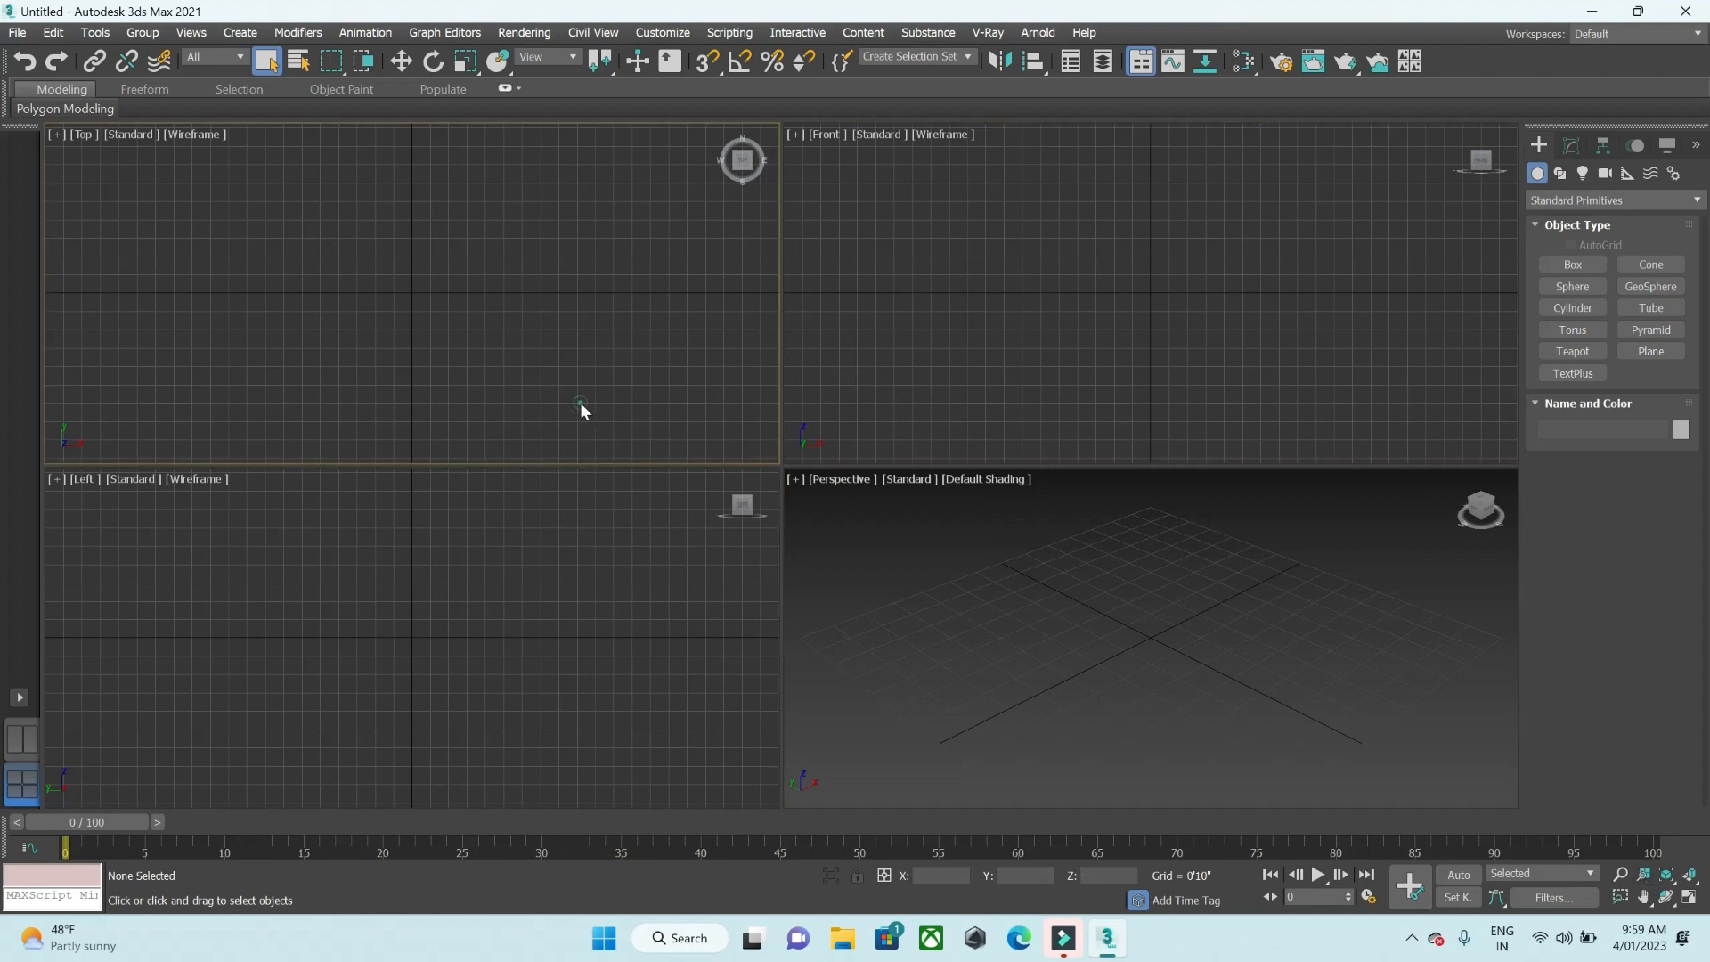
pyautogui.click(627, 588)
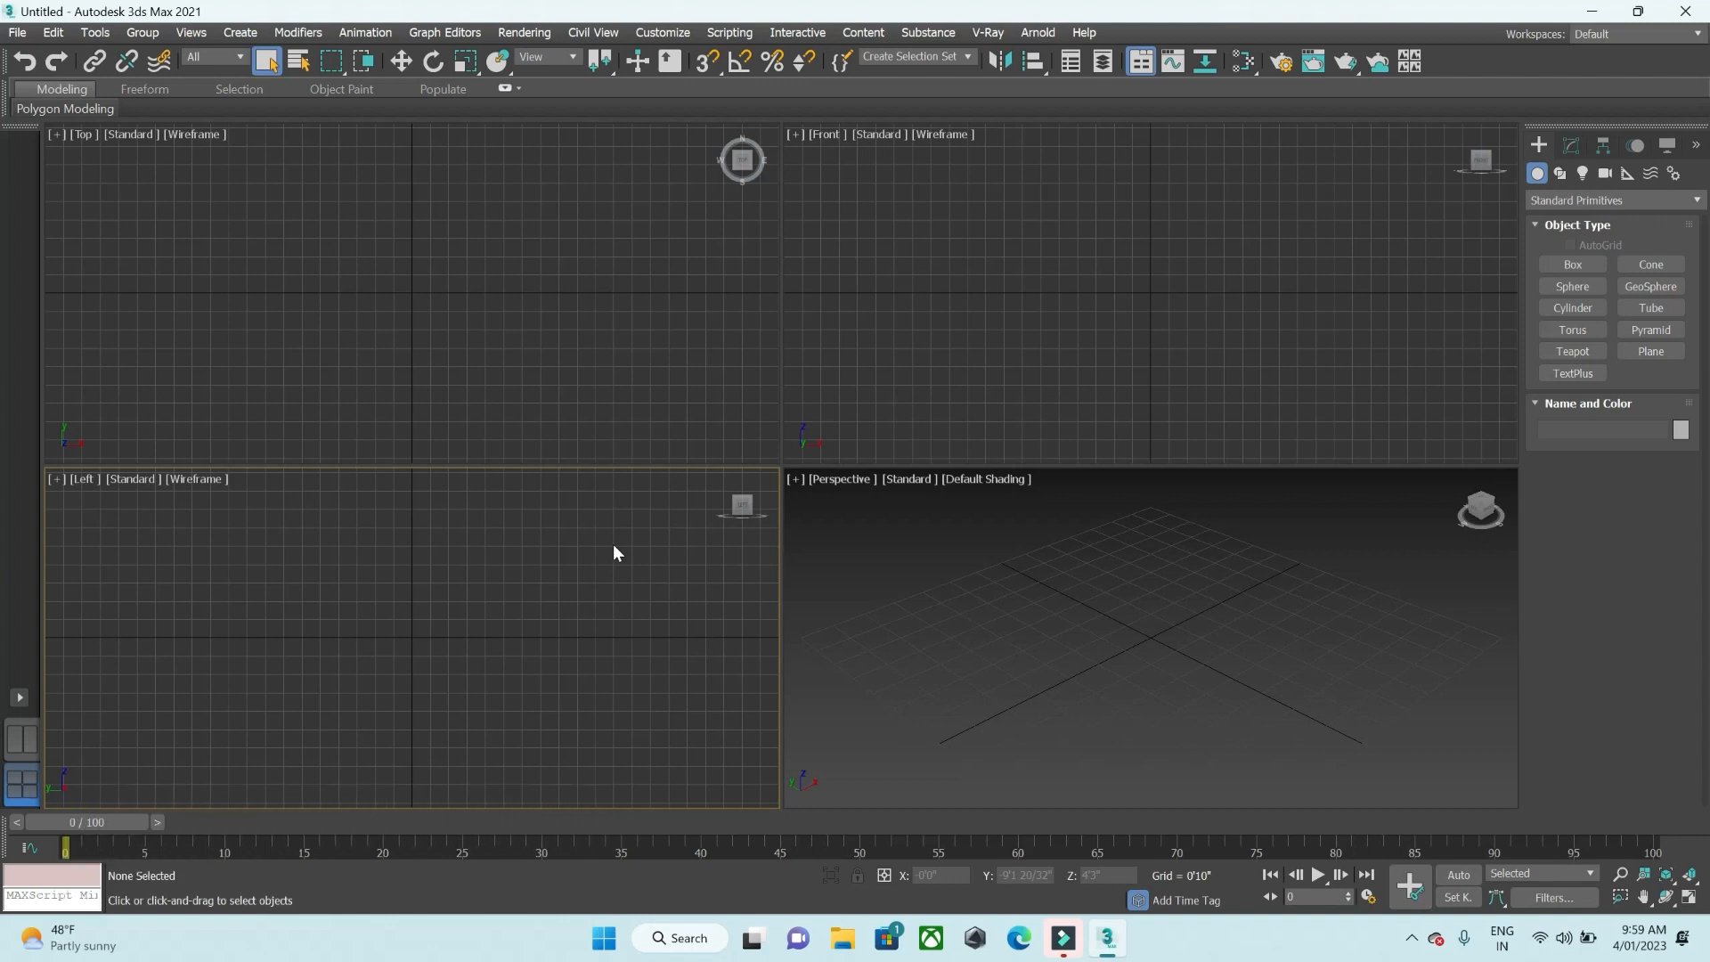
pyautogui.click(892, 395)
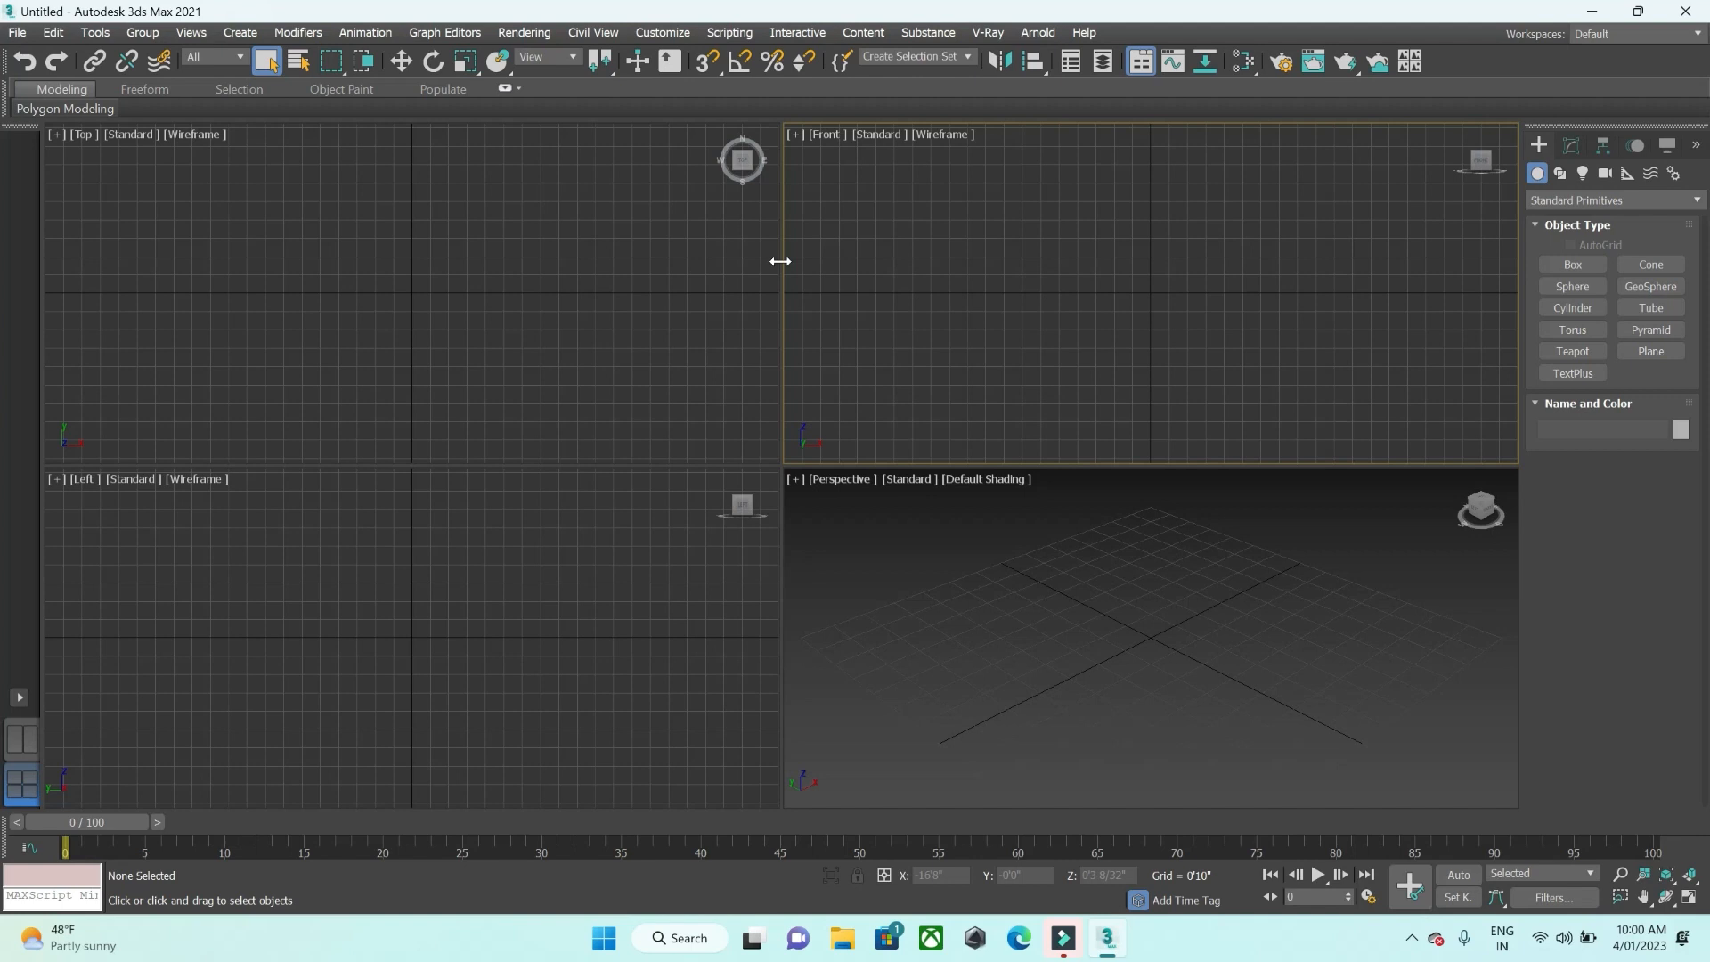
# Maximize the Front viewport and restore the four-viewport layout, repeating the same with the Top viewport
pyautogui.click(795, 135)
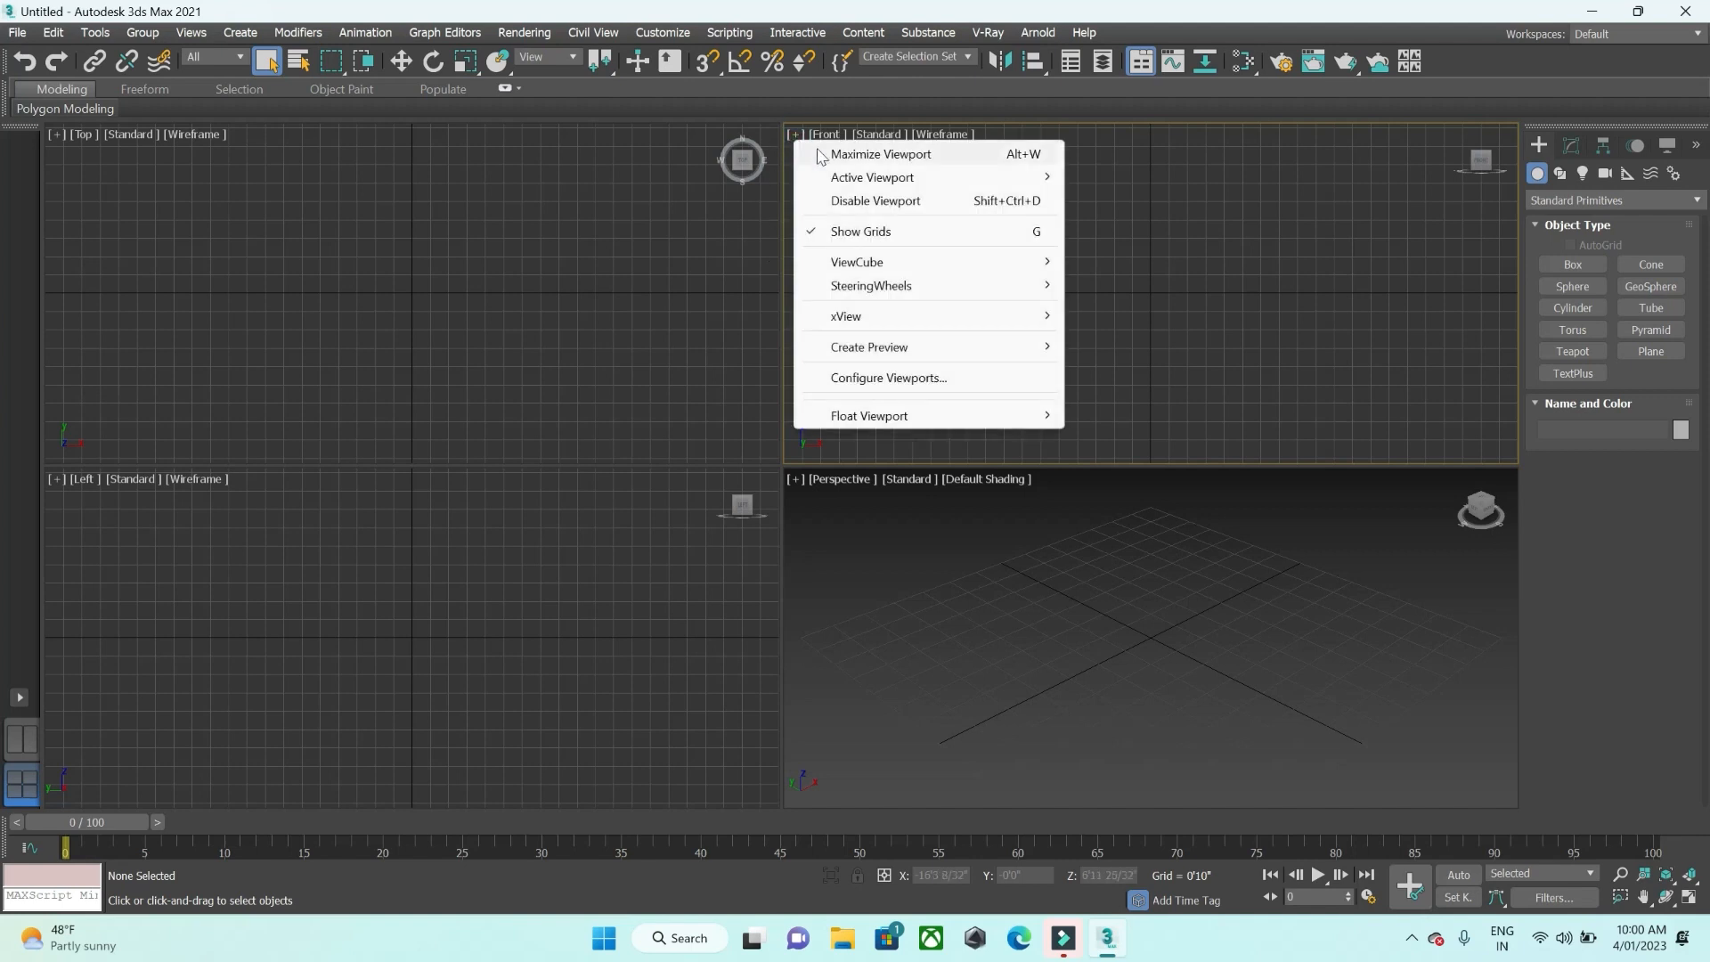
pyautogui.click(884, 155)
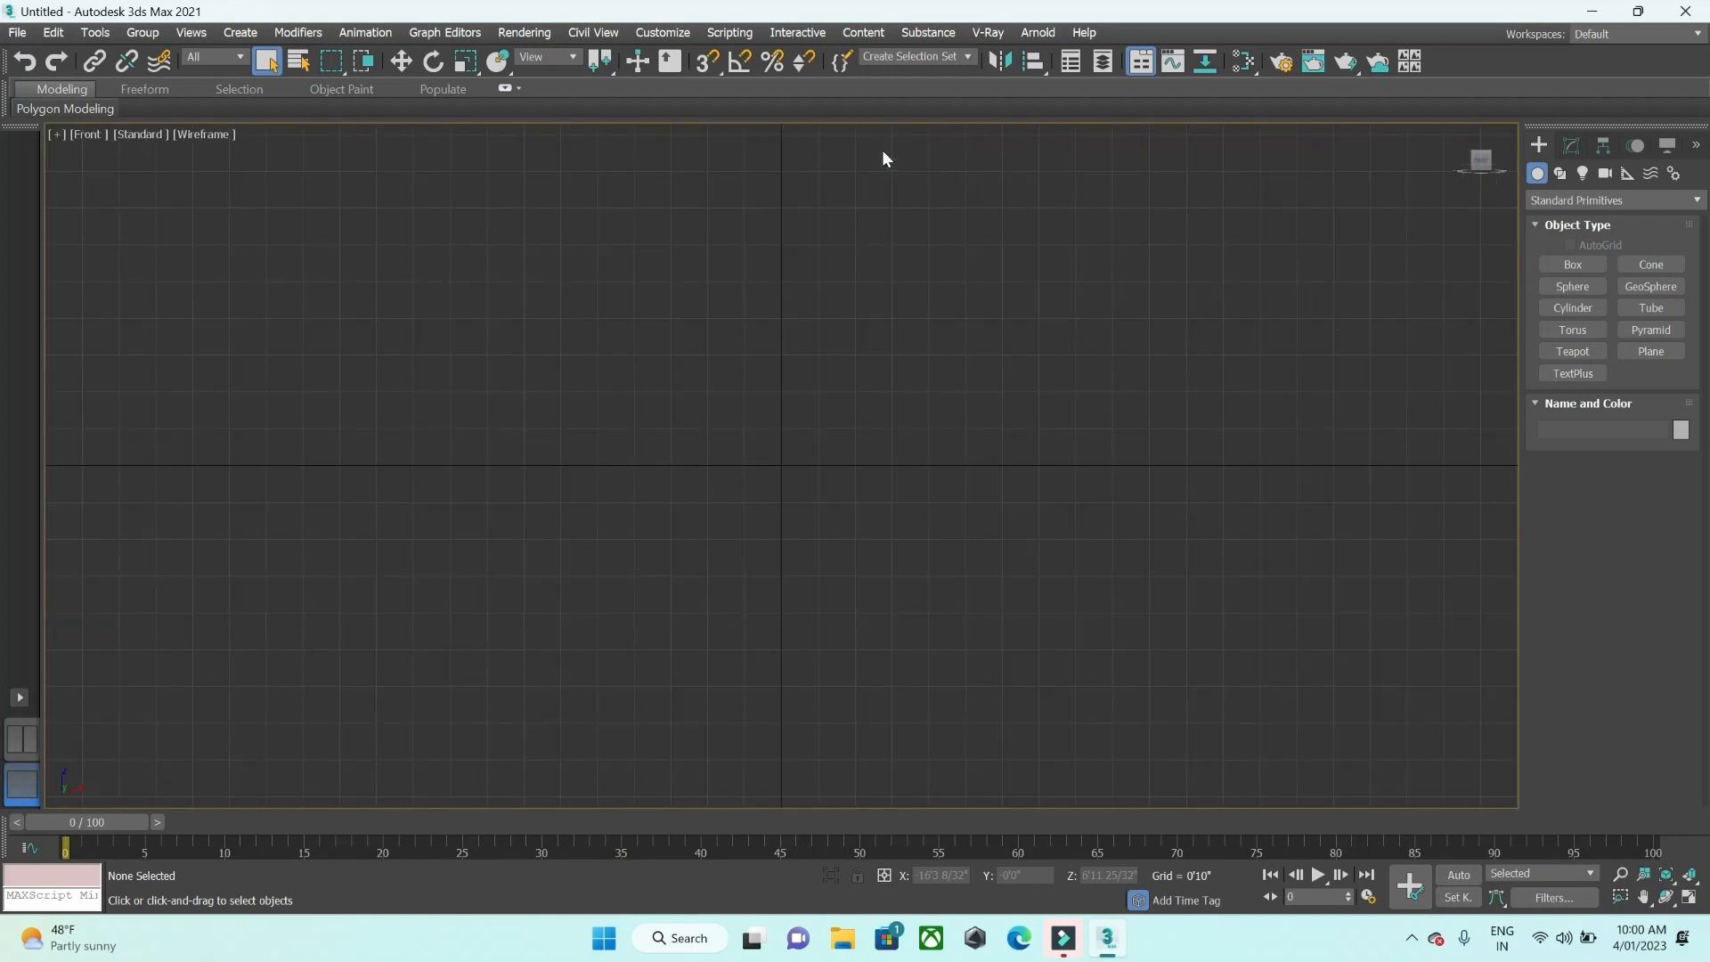
pyautogui.click(731, 335)
pyautogui.hotkey('alt', 'w')
pyautogui.click(679, 362)
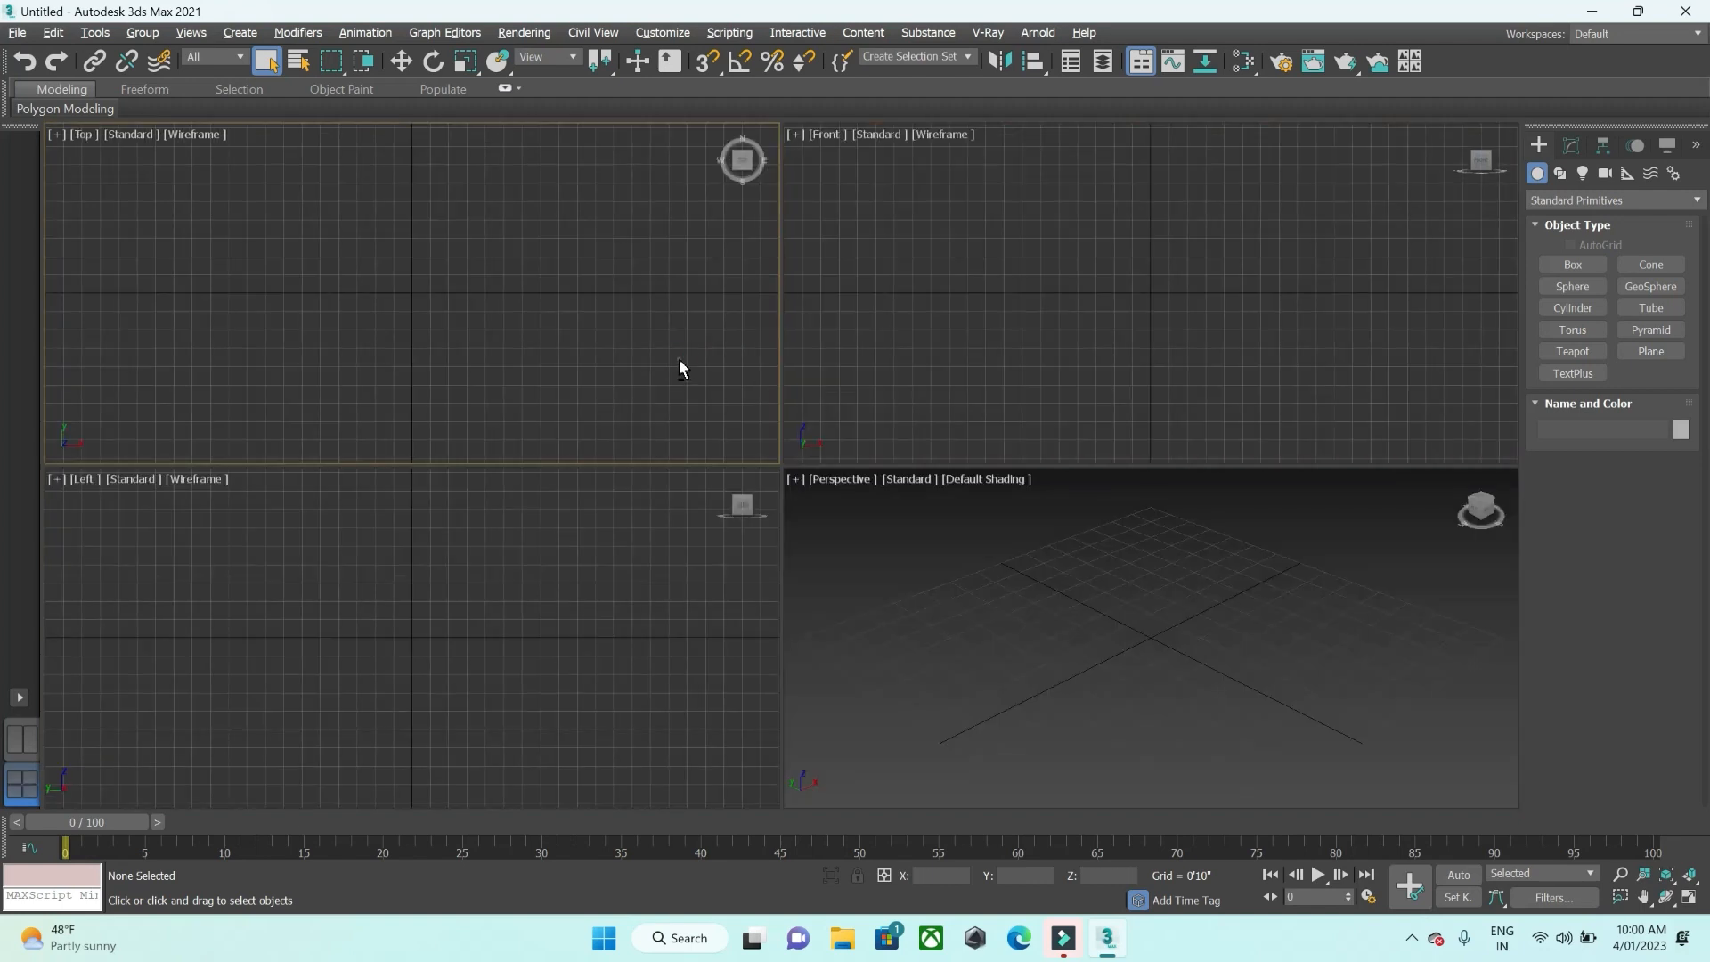
pyautogui.hotkey('alt', 'w')
pyautogui.hotkey('alt', 'w')
# Maximize the Perspective viewport and restore the four-viewport layout twice
pyautogui.click(953, 521)
pyautogui.hotkey('alt', 'w')
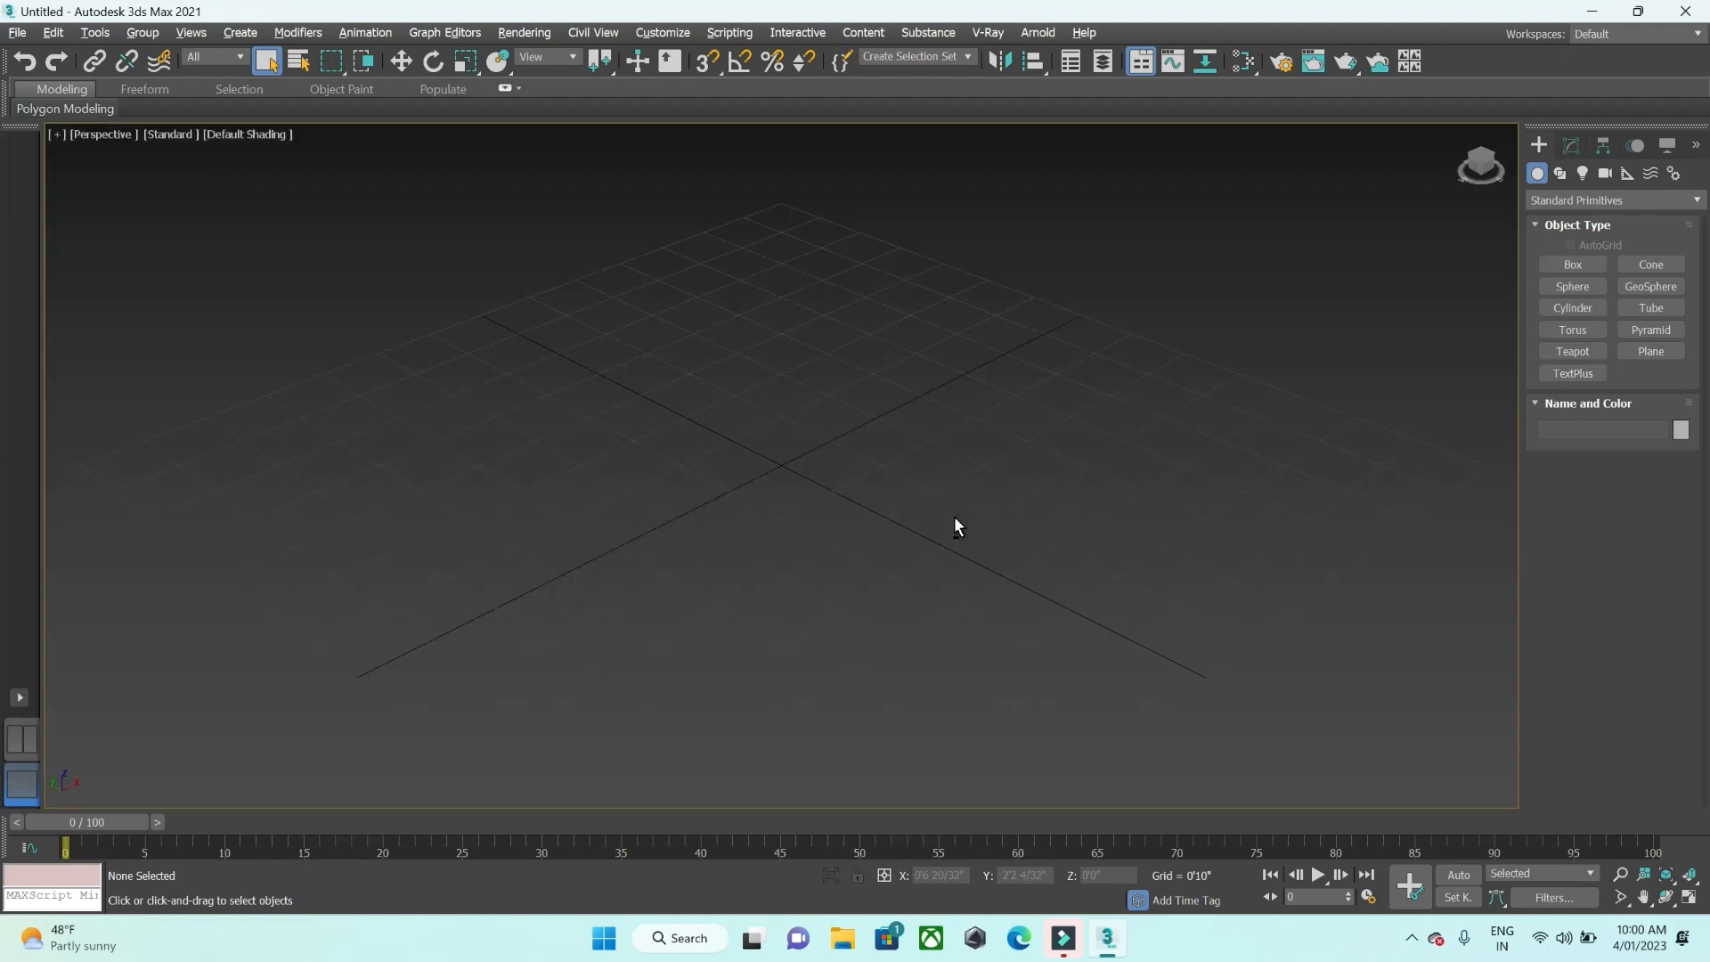
pyautogui.hotkey('alt', 'w')
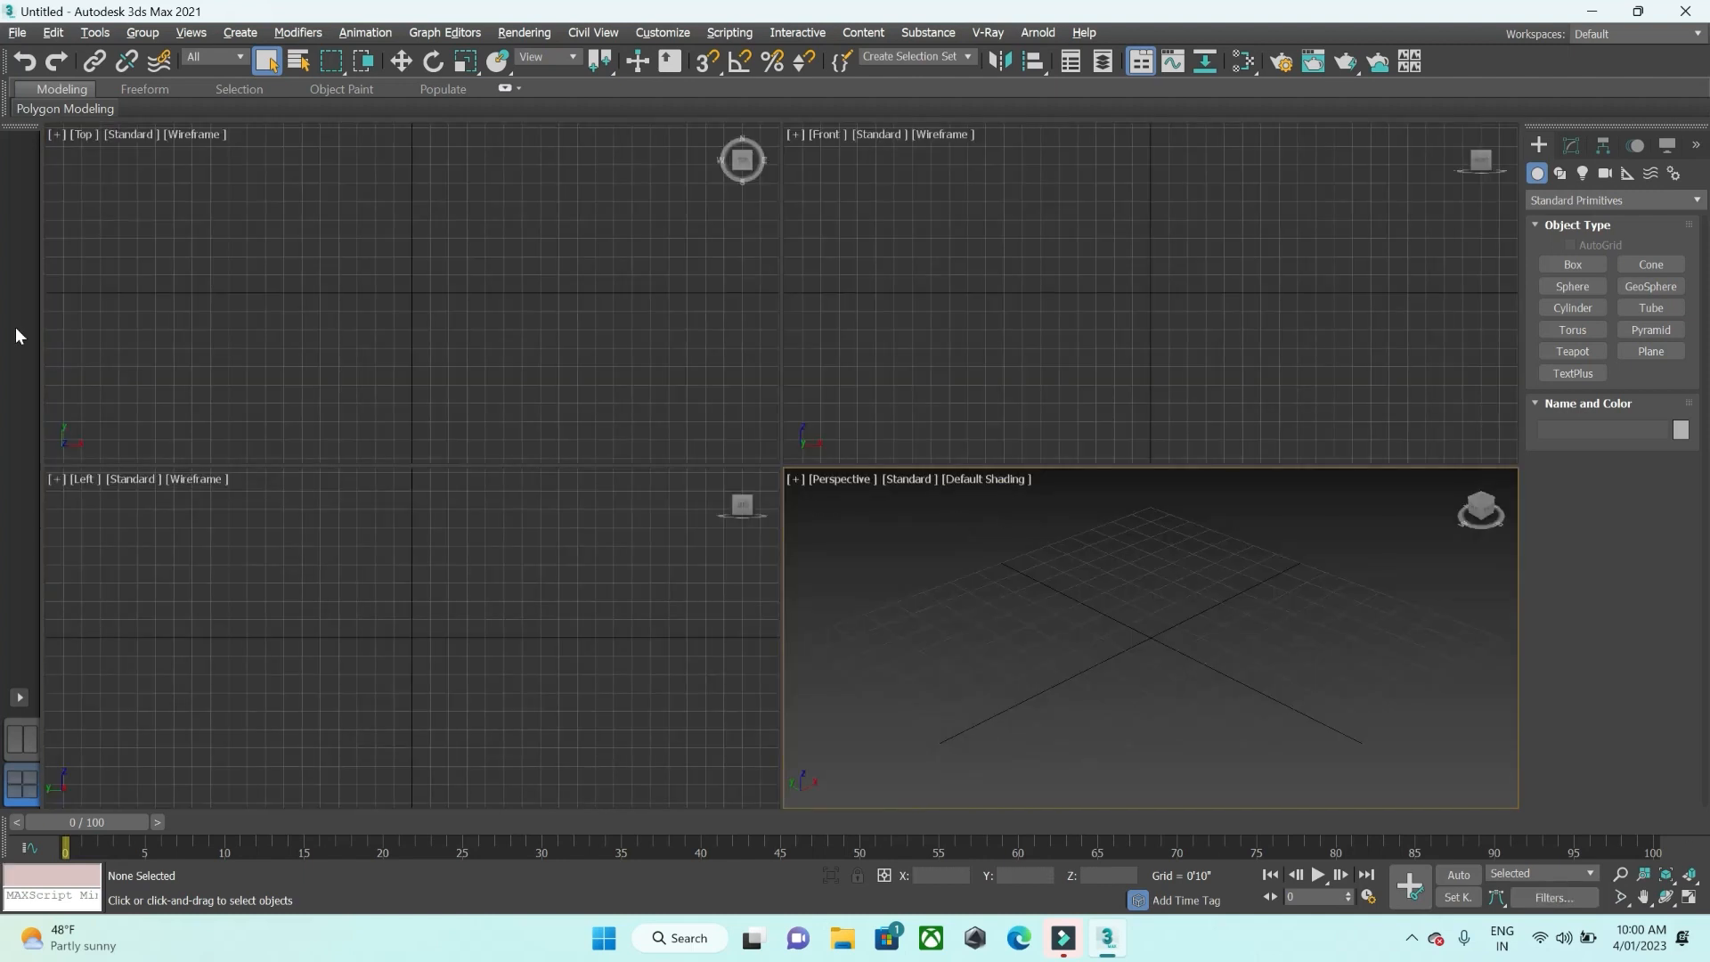
pyautogui.click(1690, 901)
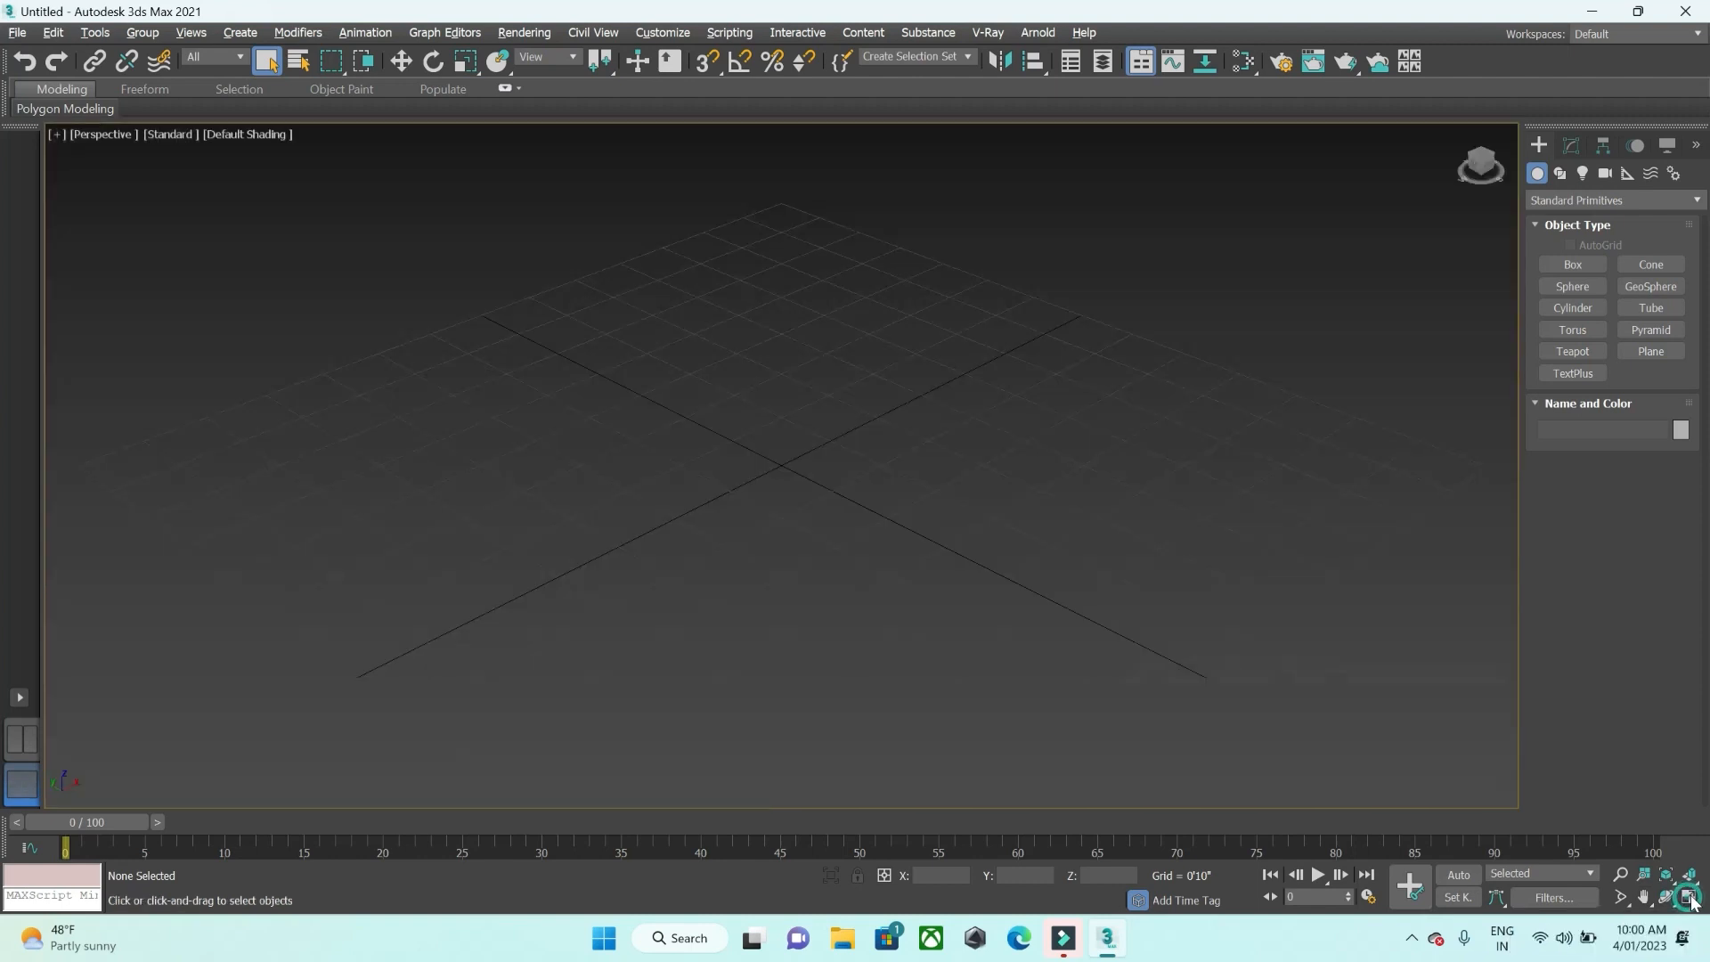
pyautogui.click(1691, 902)
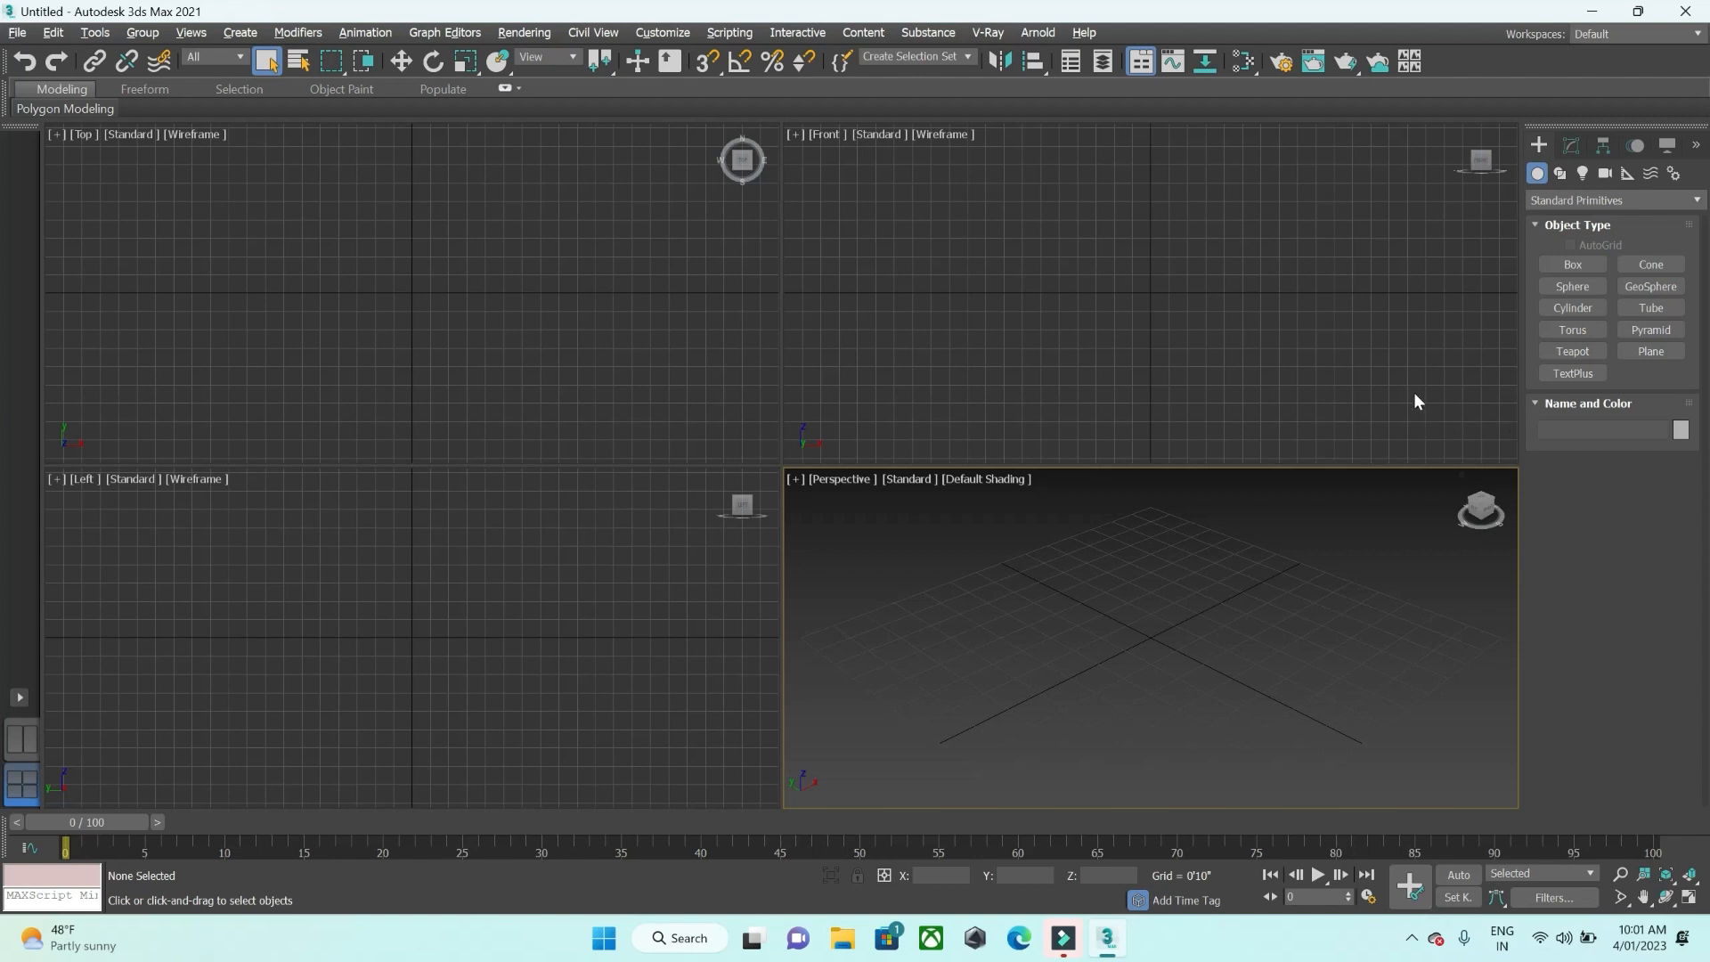
# Examine the display unit scale and the system unit scale in the Units Setup, and accept both
pyautogui.click(662, 34)
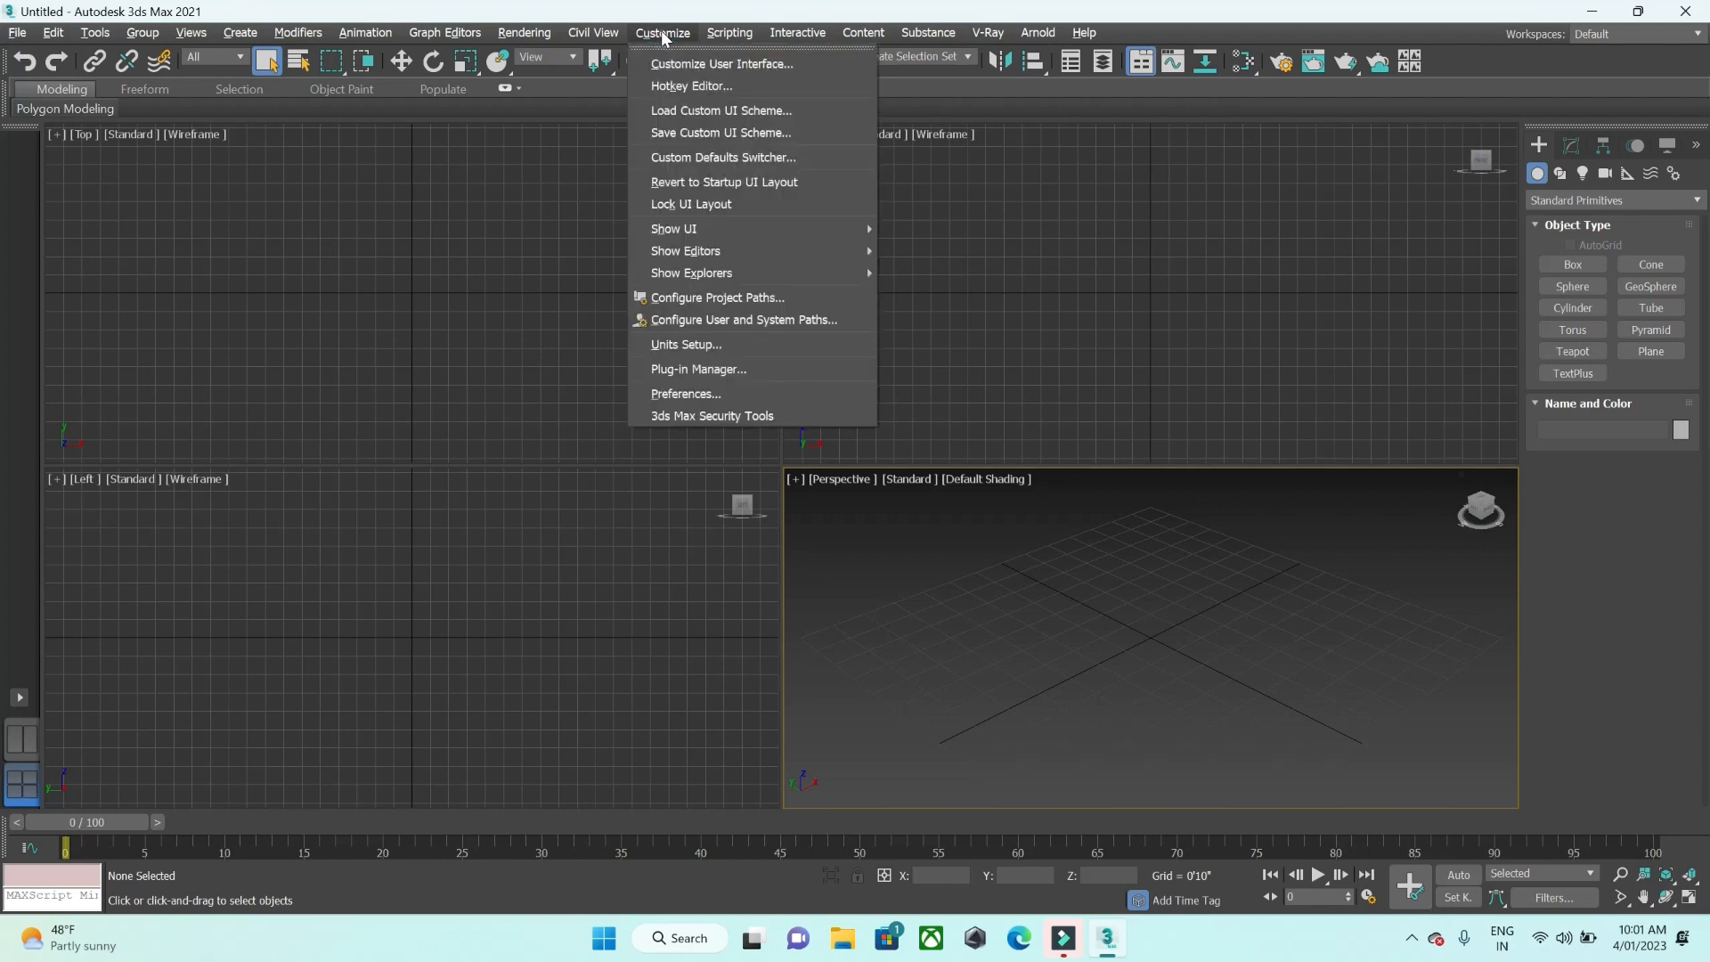
pyautogui.click(714, 344)
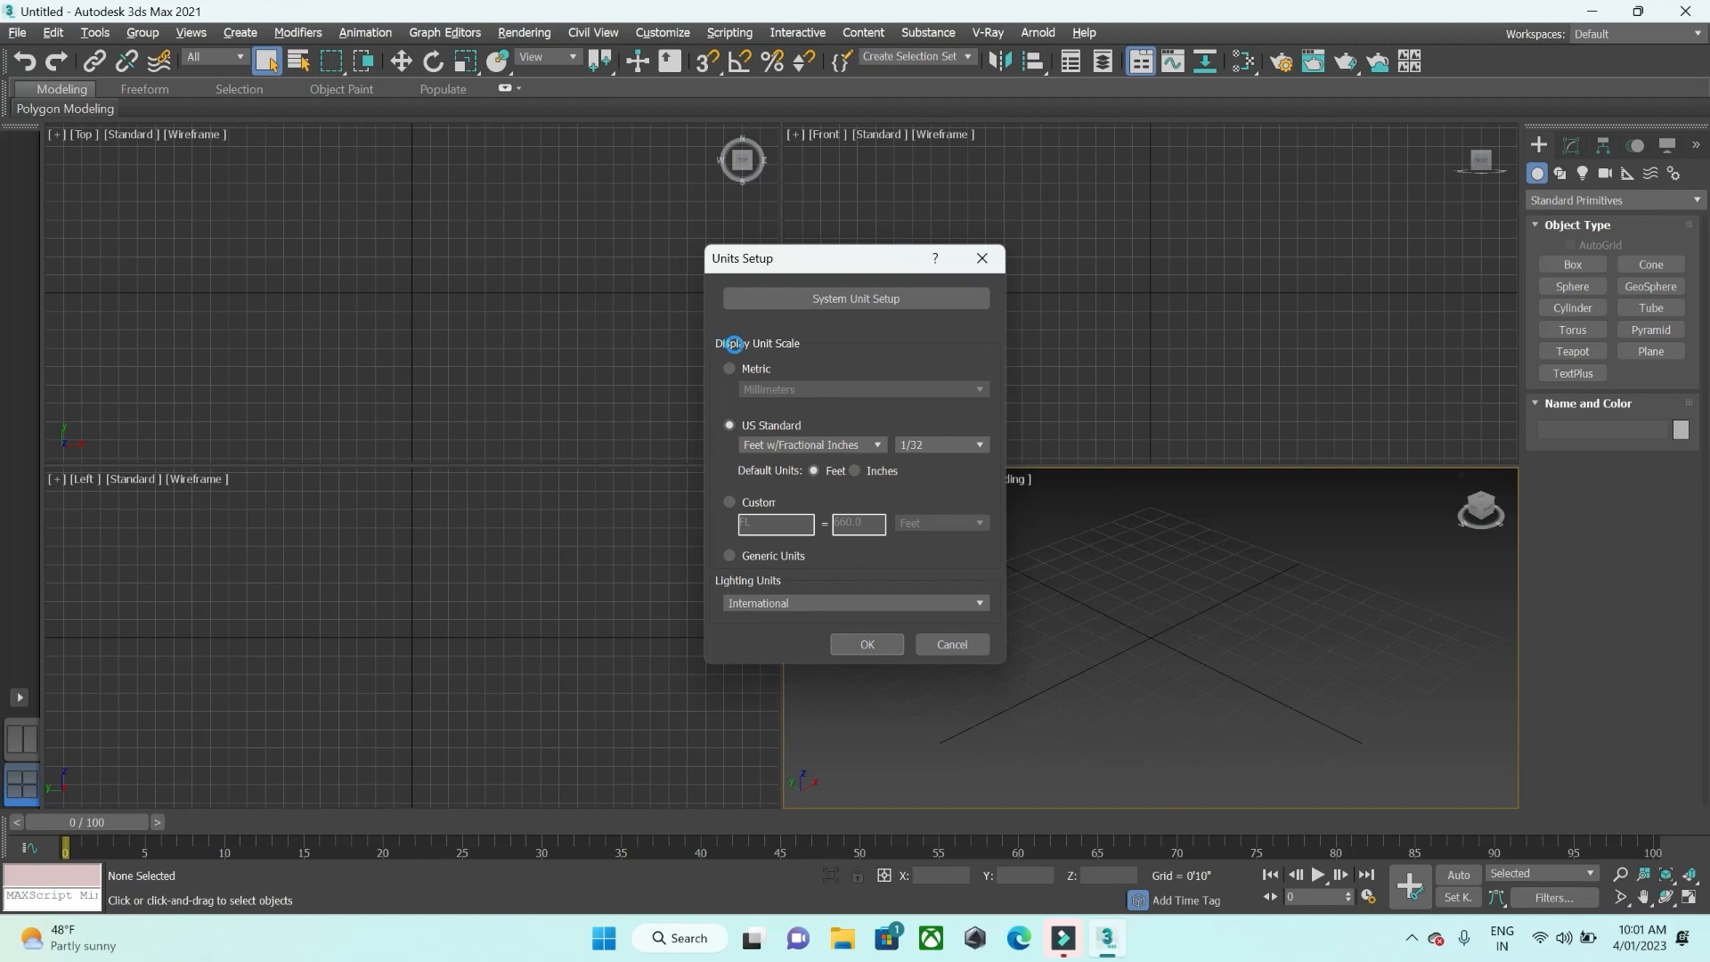
pyautogui.moveTo(801, 266); pyautogui.dragTo(732, 237)
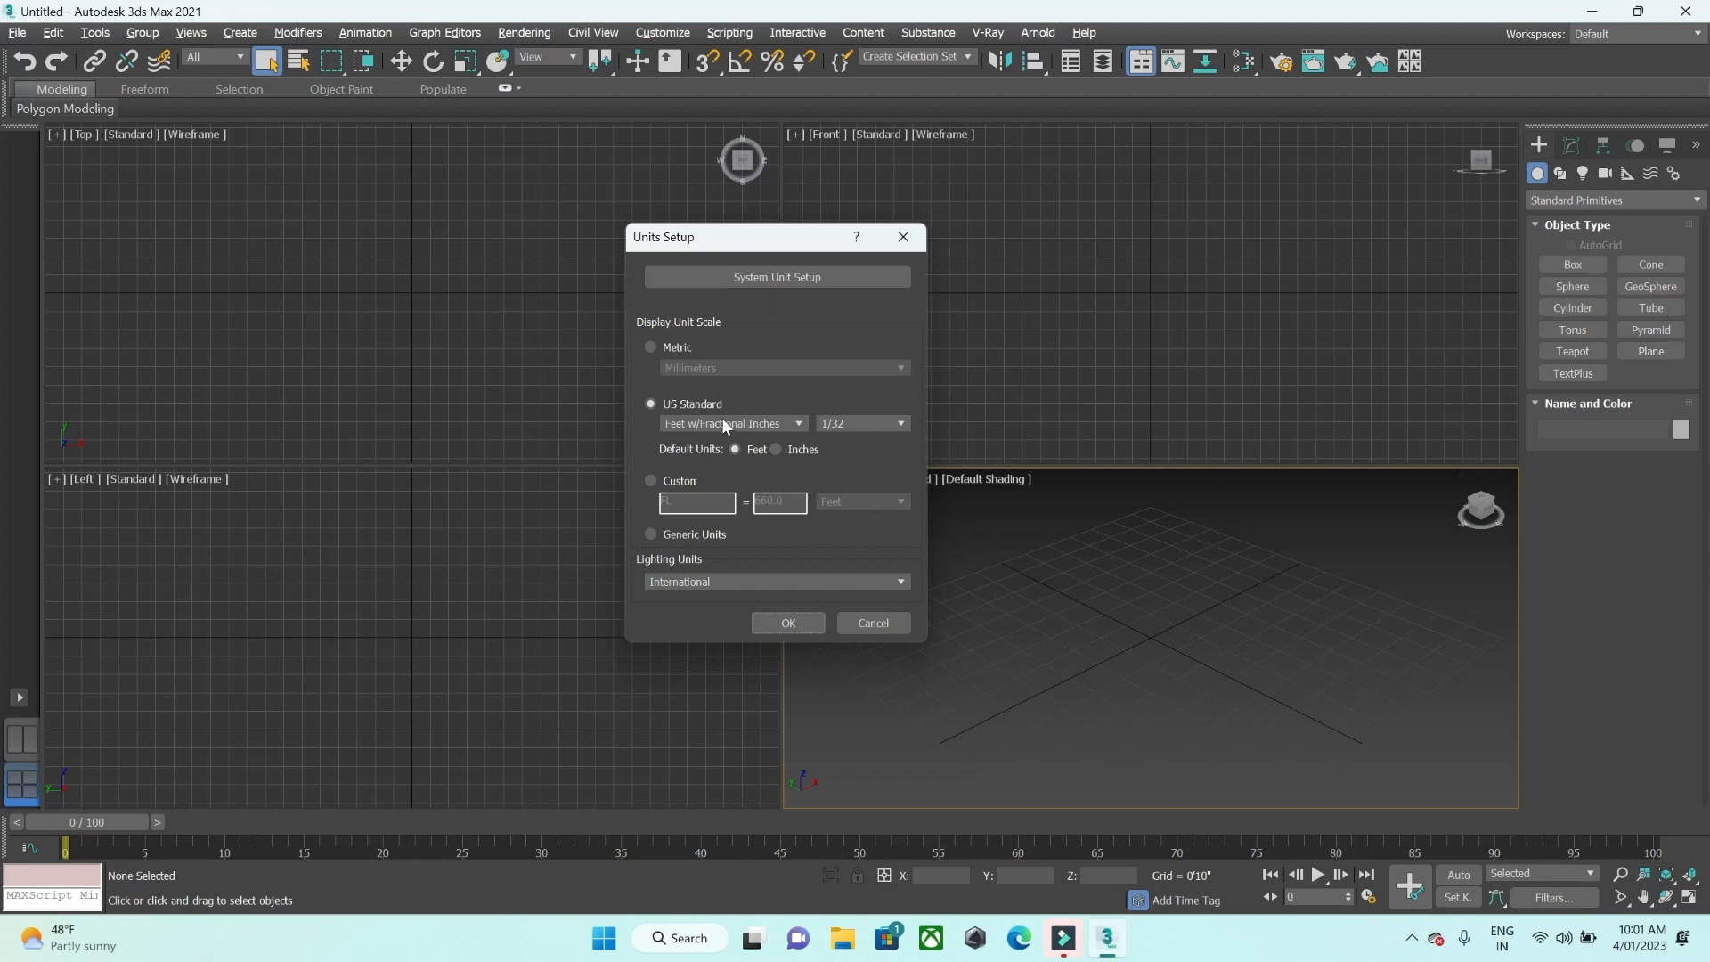
pyautogui.click(748, 279)
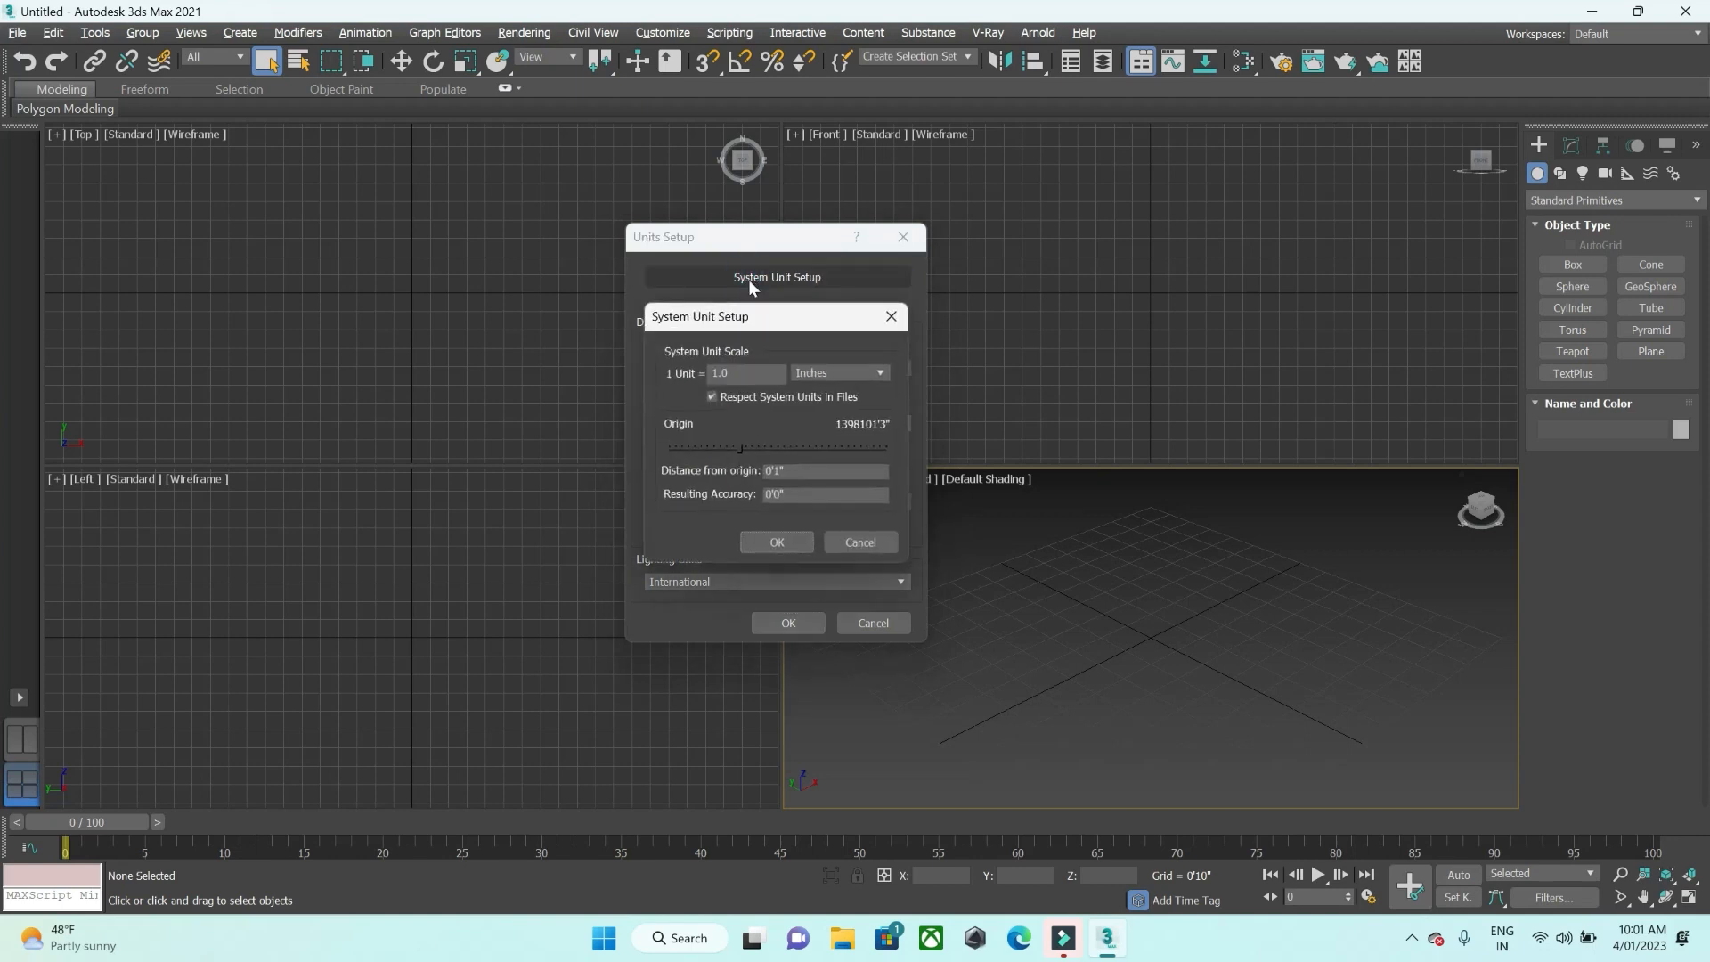
pyautogui.moveTo(752, 322); pyautogui.dragTo(1165, 322)
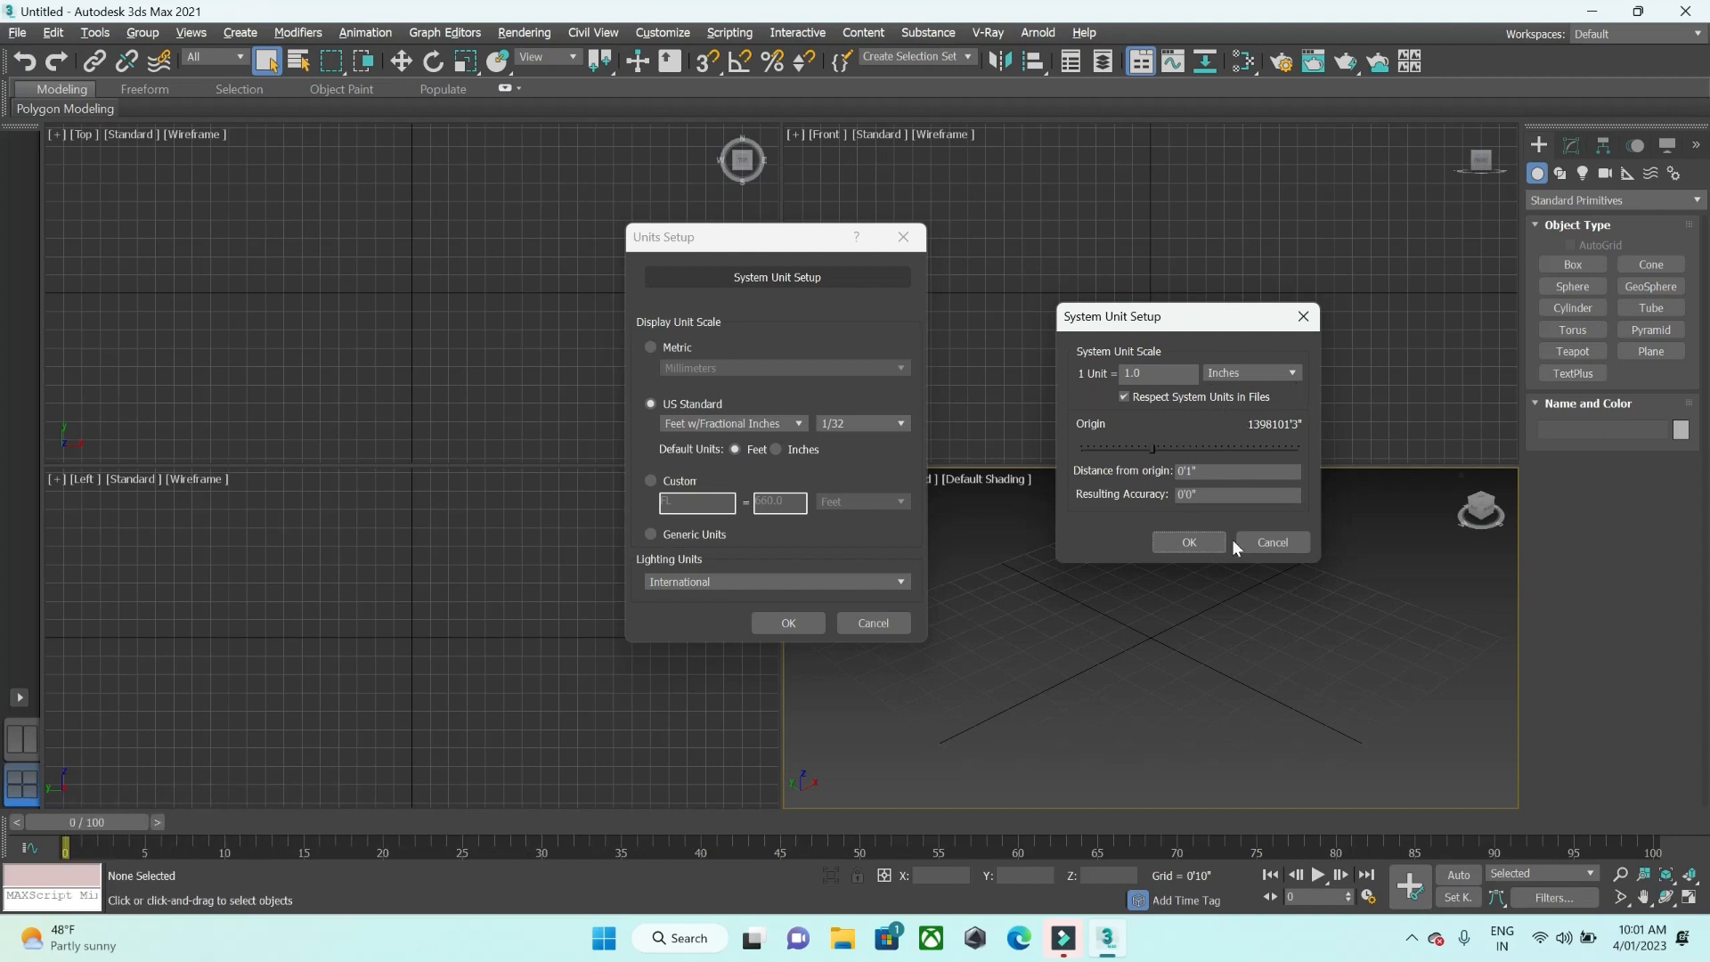
pyautogui.click(1196, 544)
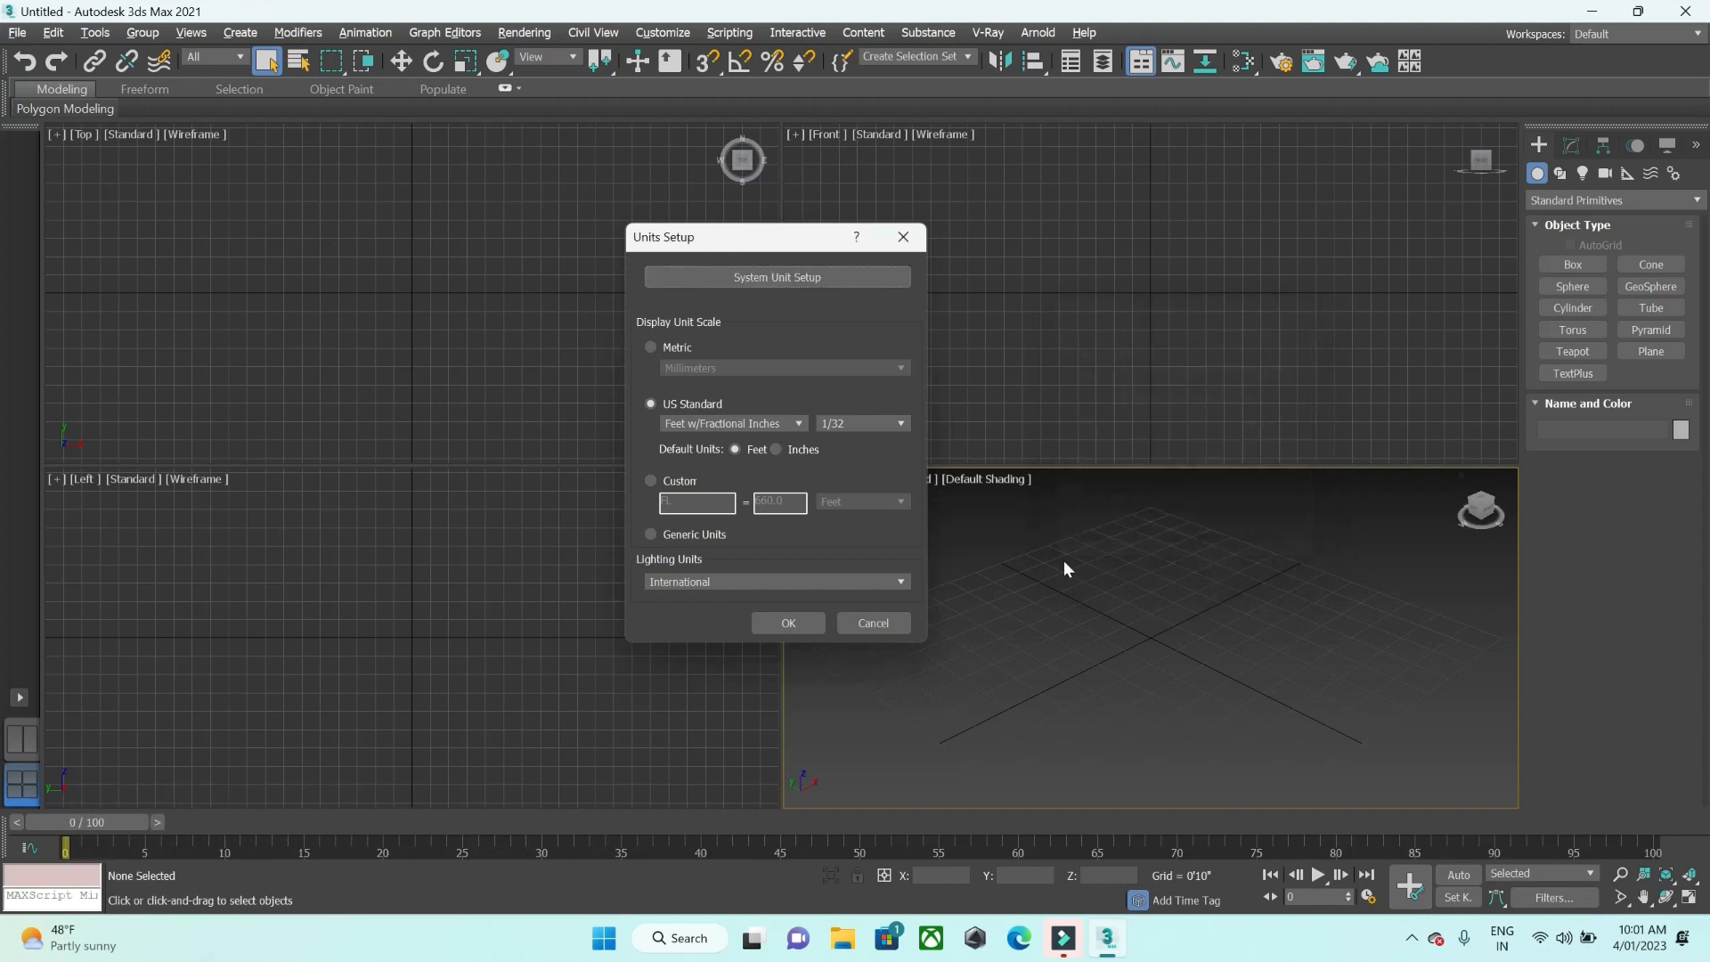
pyautogui.click(785, 622)
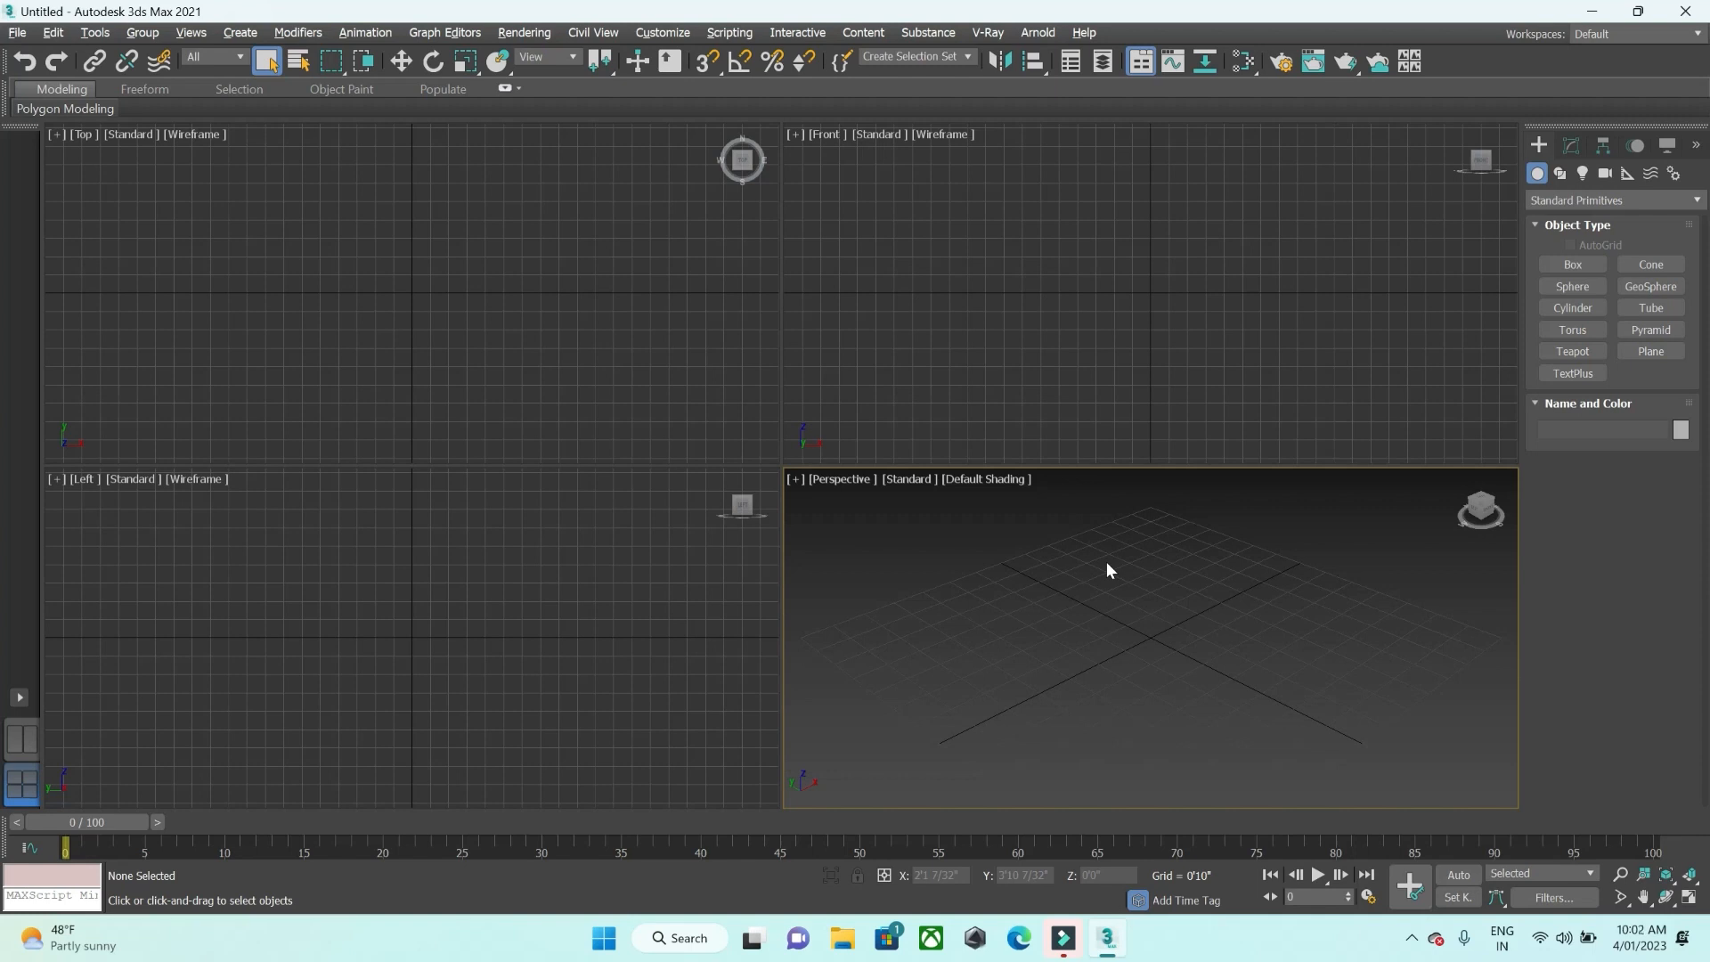
# Maximize the Perspective viewport, restore the four-viewport layout and maximize the Top viewport
pyautogui.hotkey('alt', 'w')
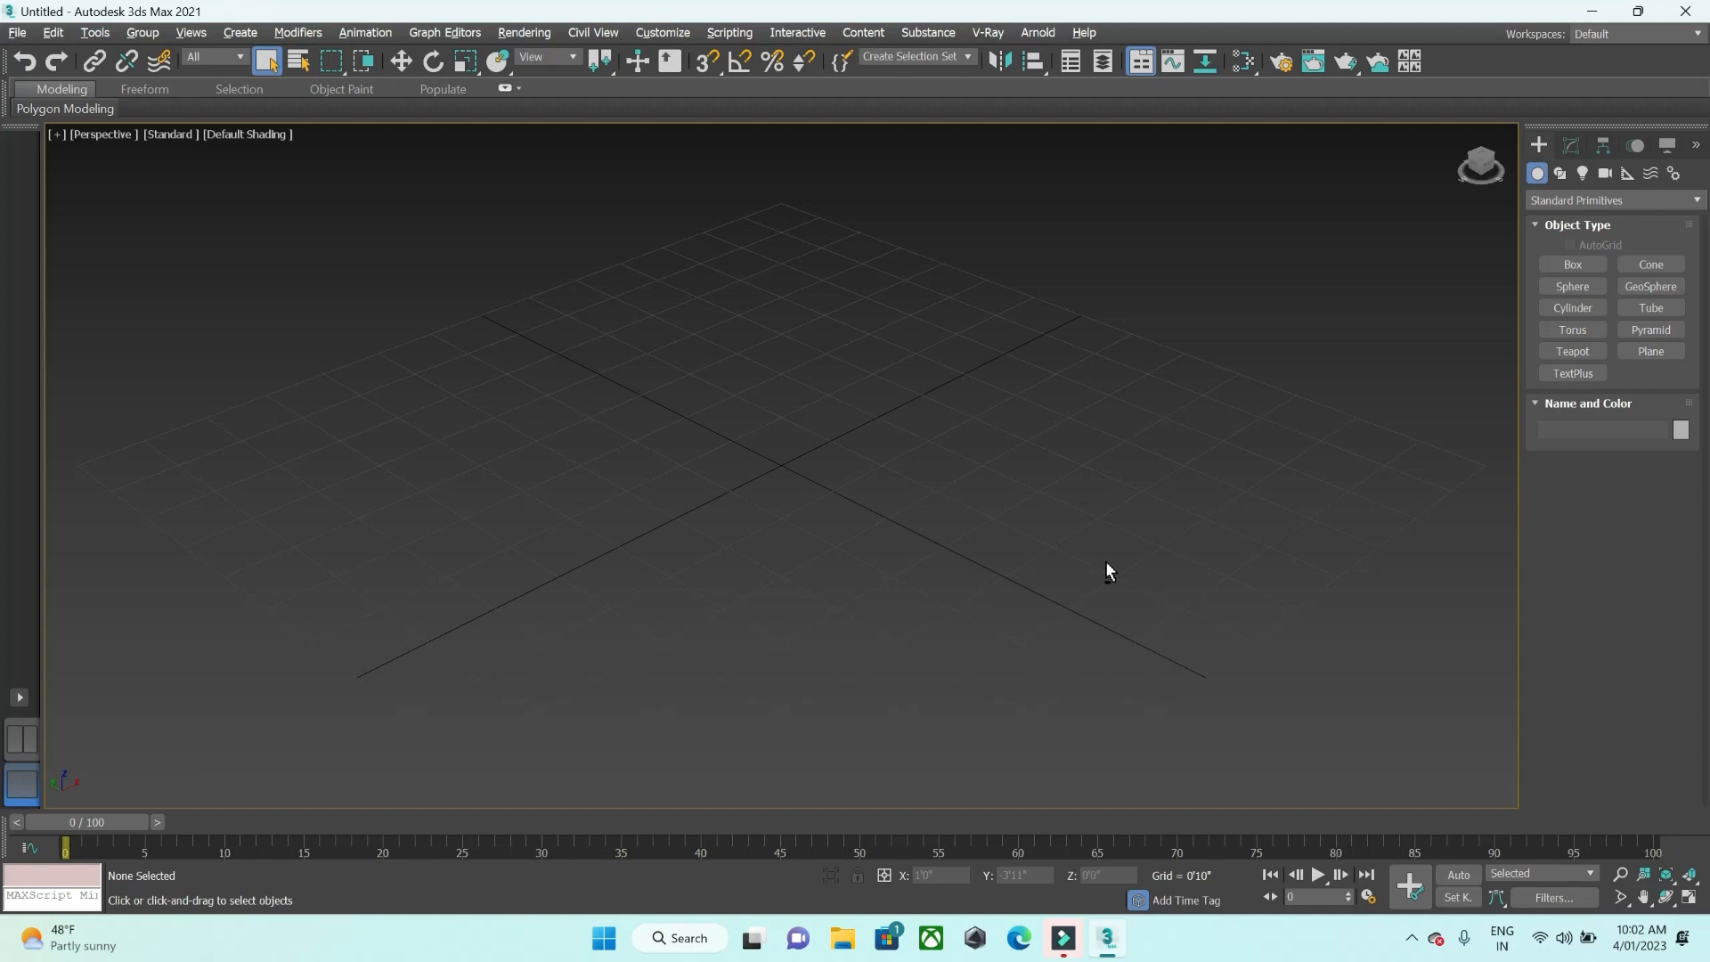
pyautogui.hotkey('alt', 'w')
pyautogui.click(701, 374)
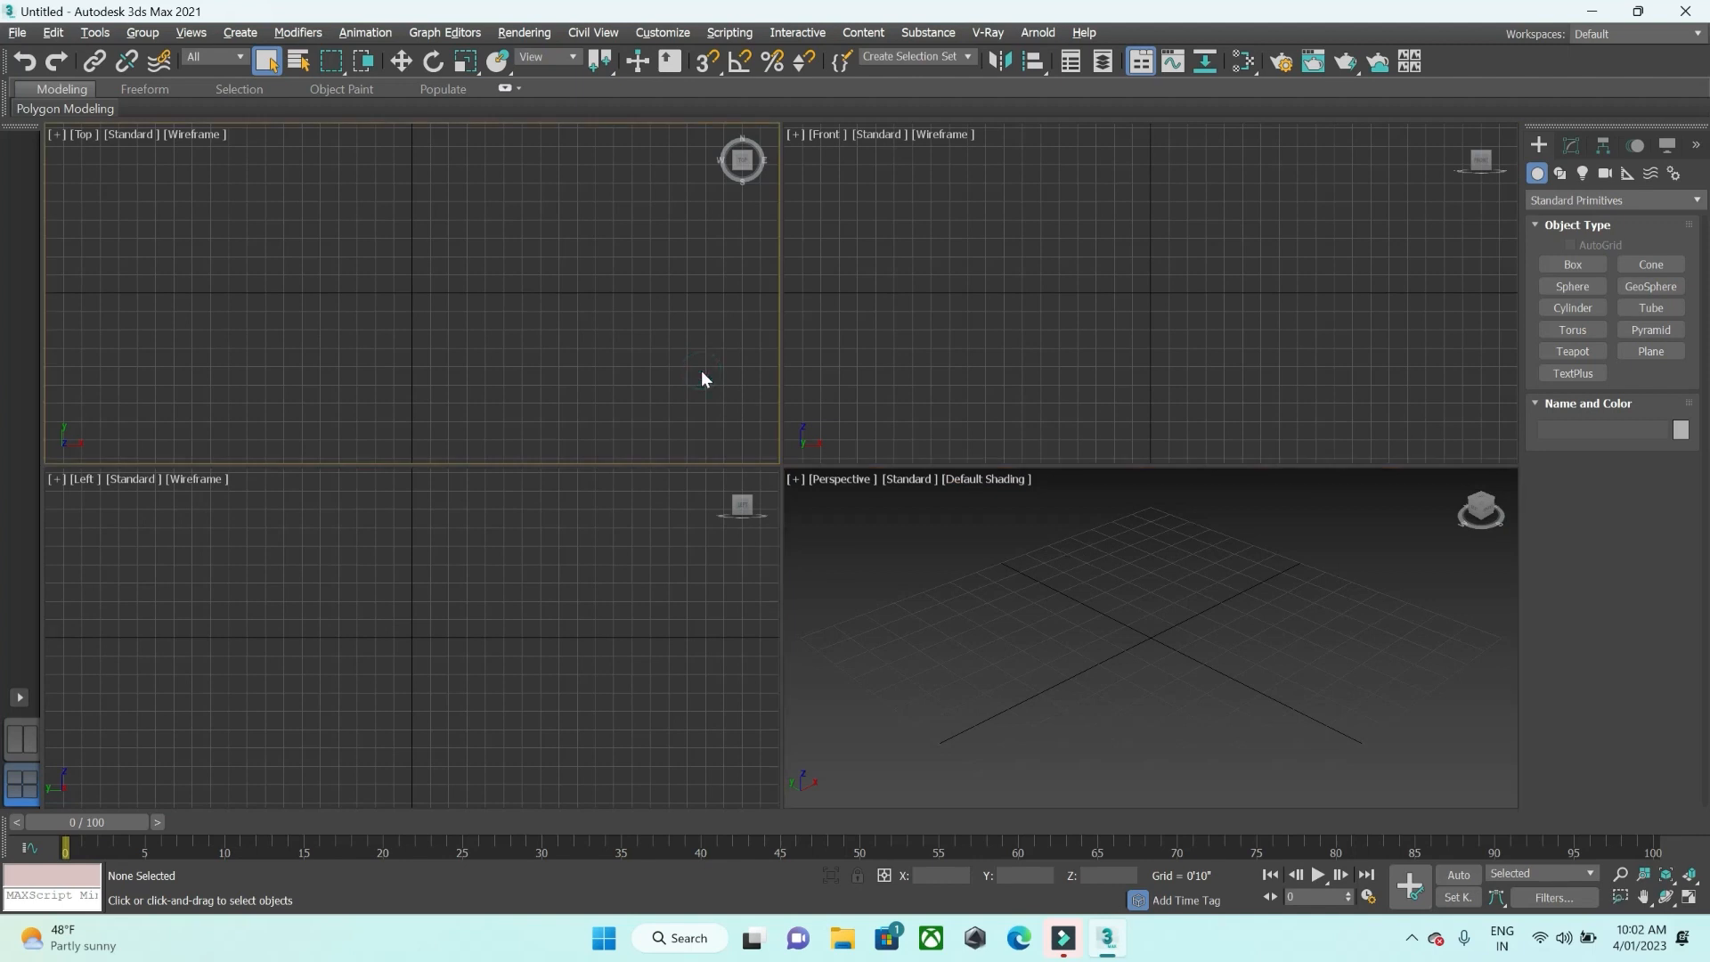
pyautogui.hotkey('alt', 'w')
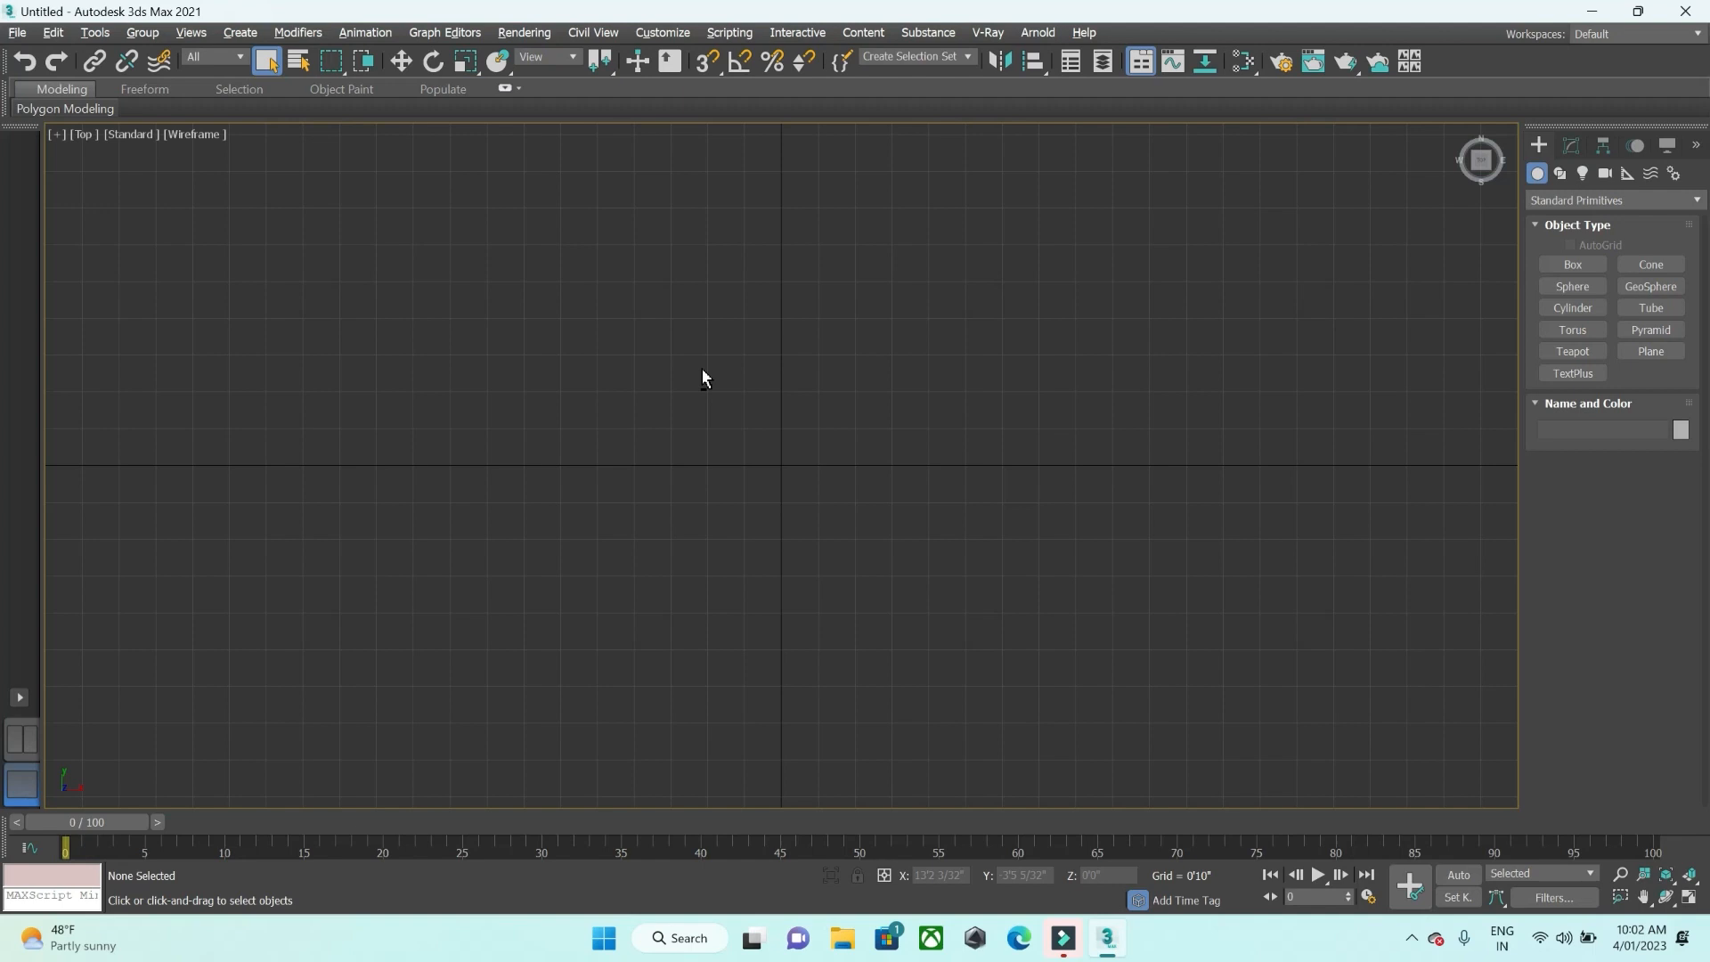
# Switch the maximized viewport through the Left, Top and Front views, ending on the Perspective view
pyautogui.press('l')
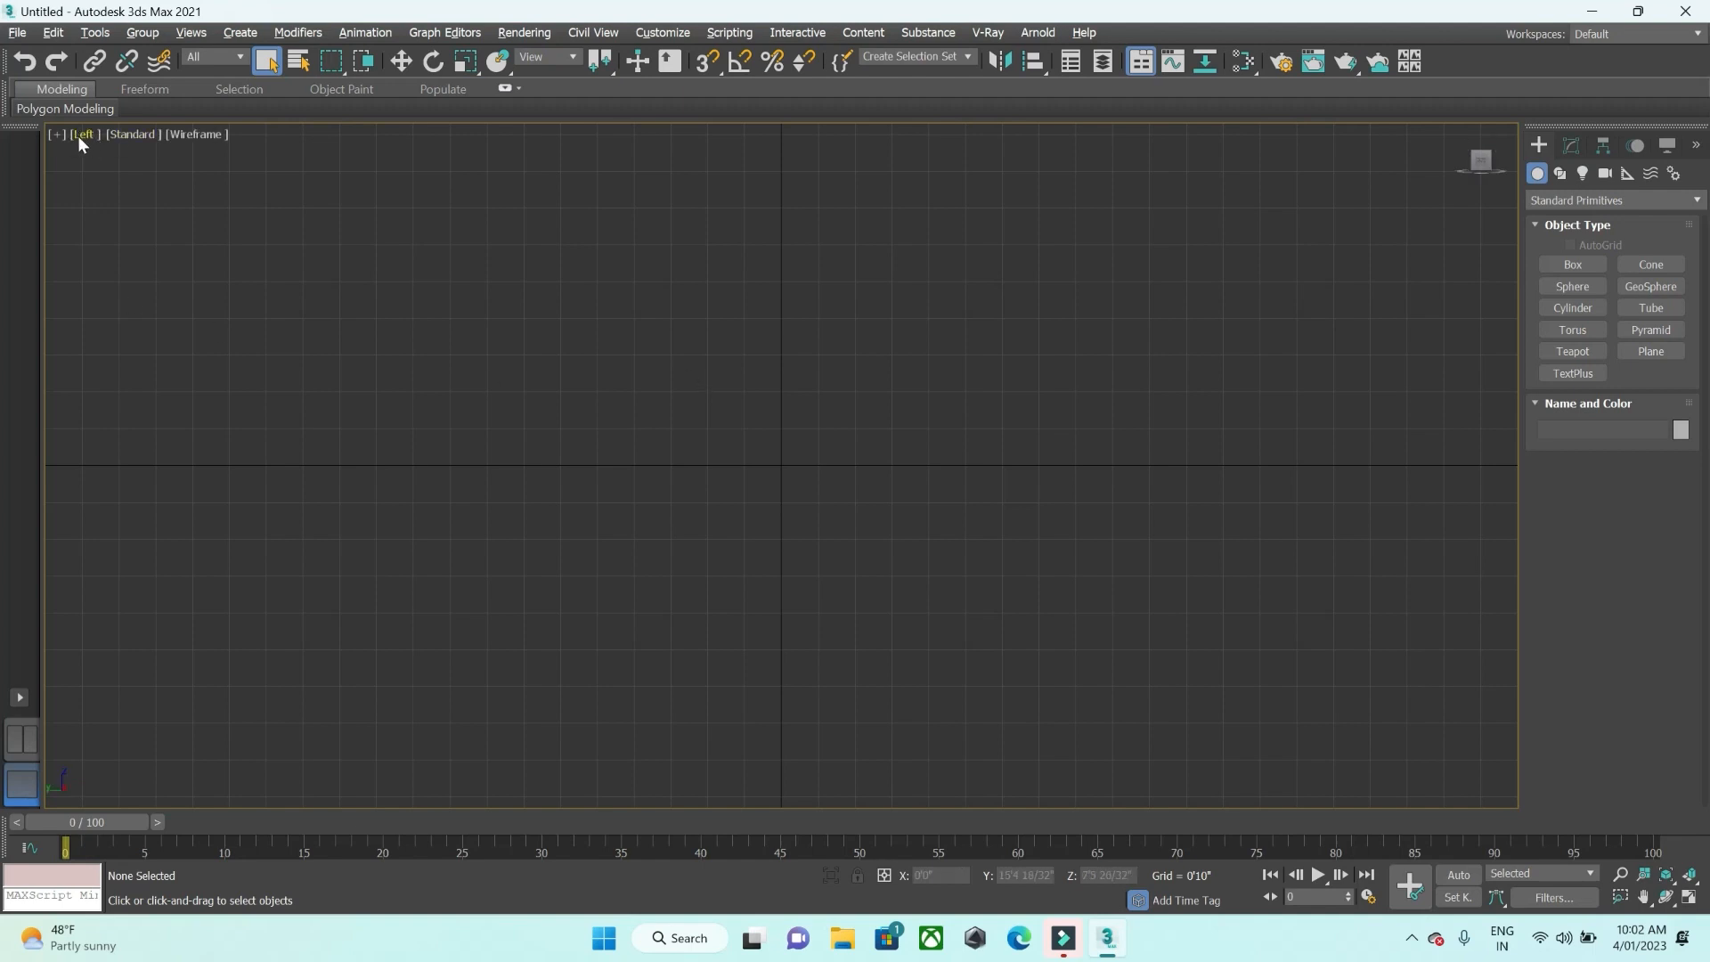
pyautogui.press('t')
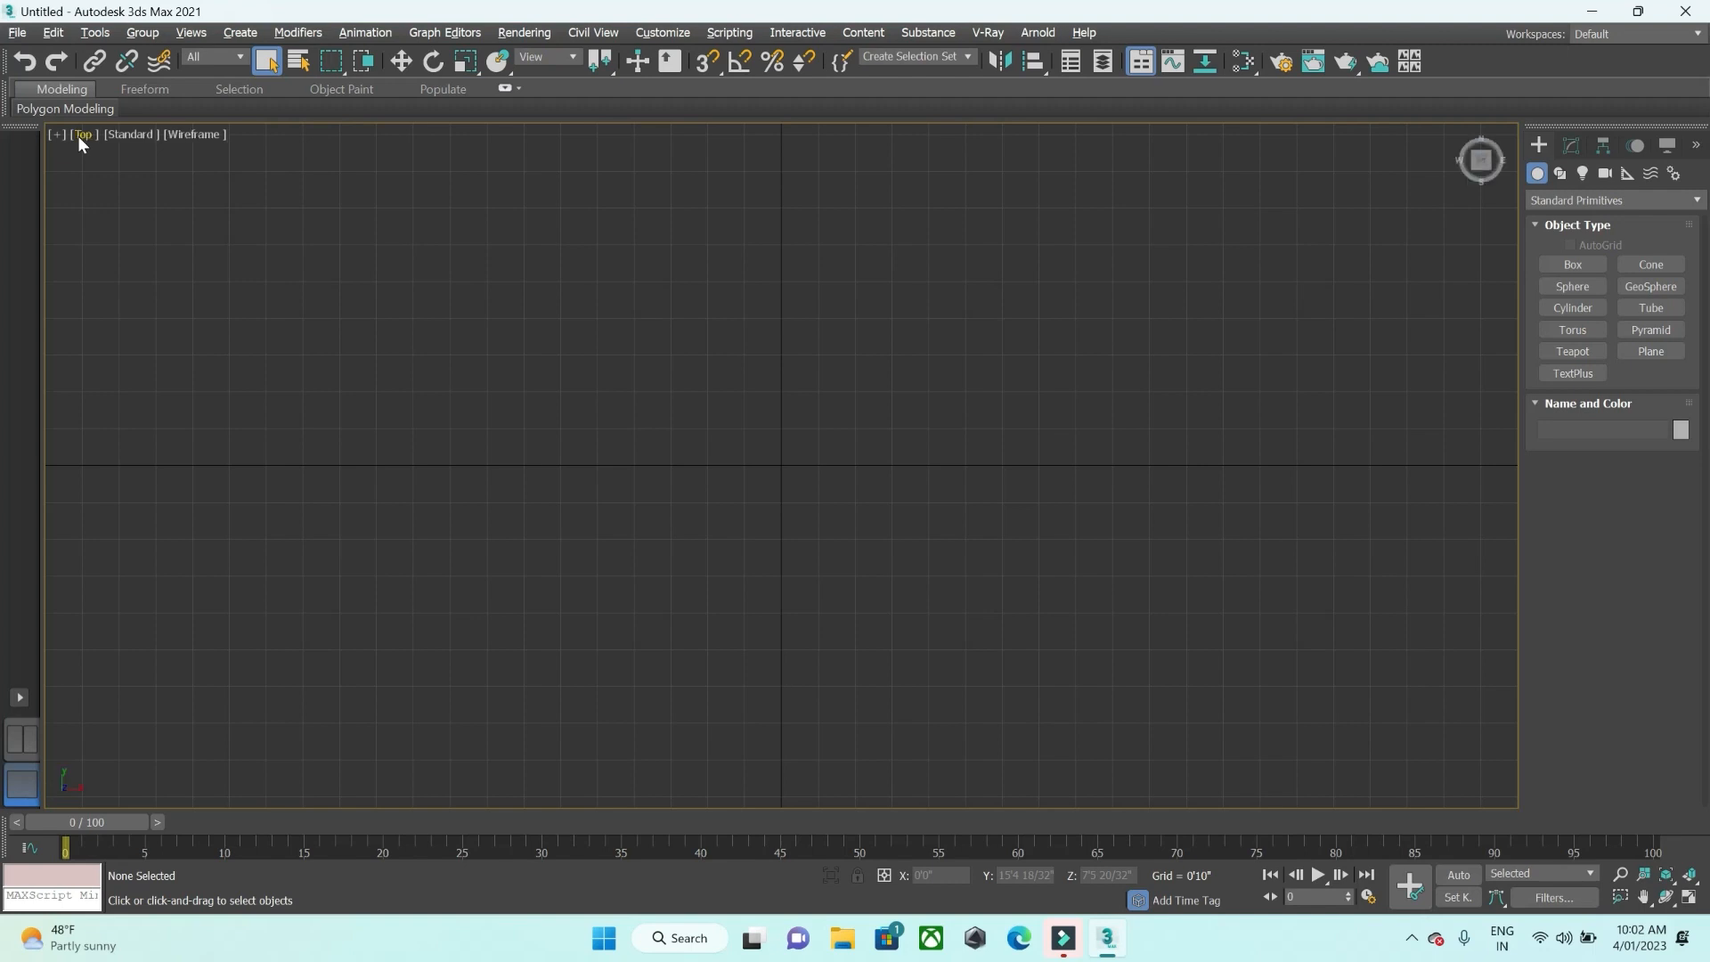
pyautogui.press('f')
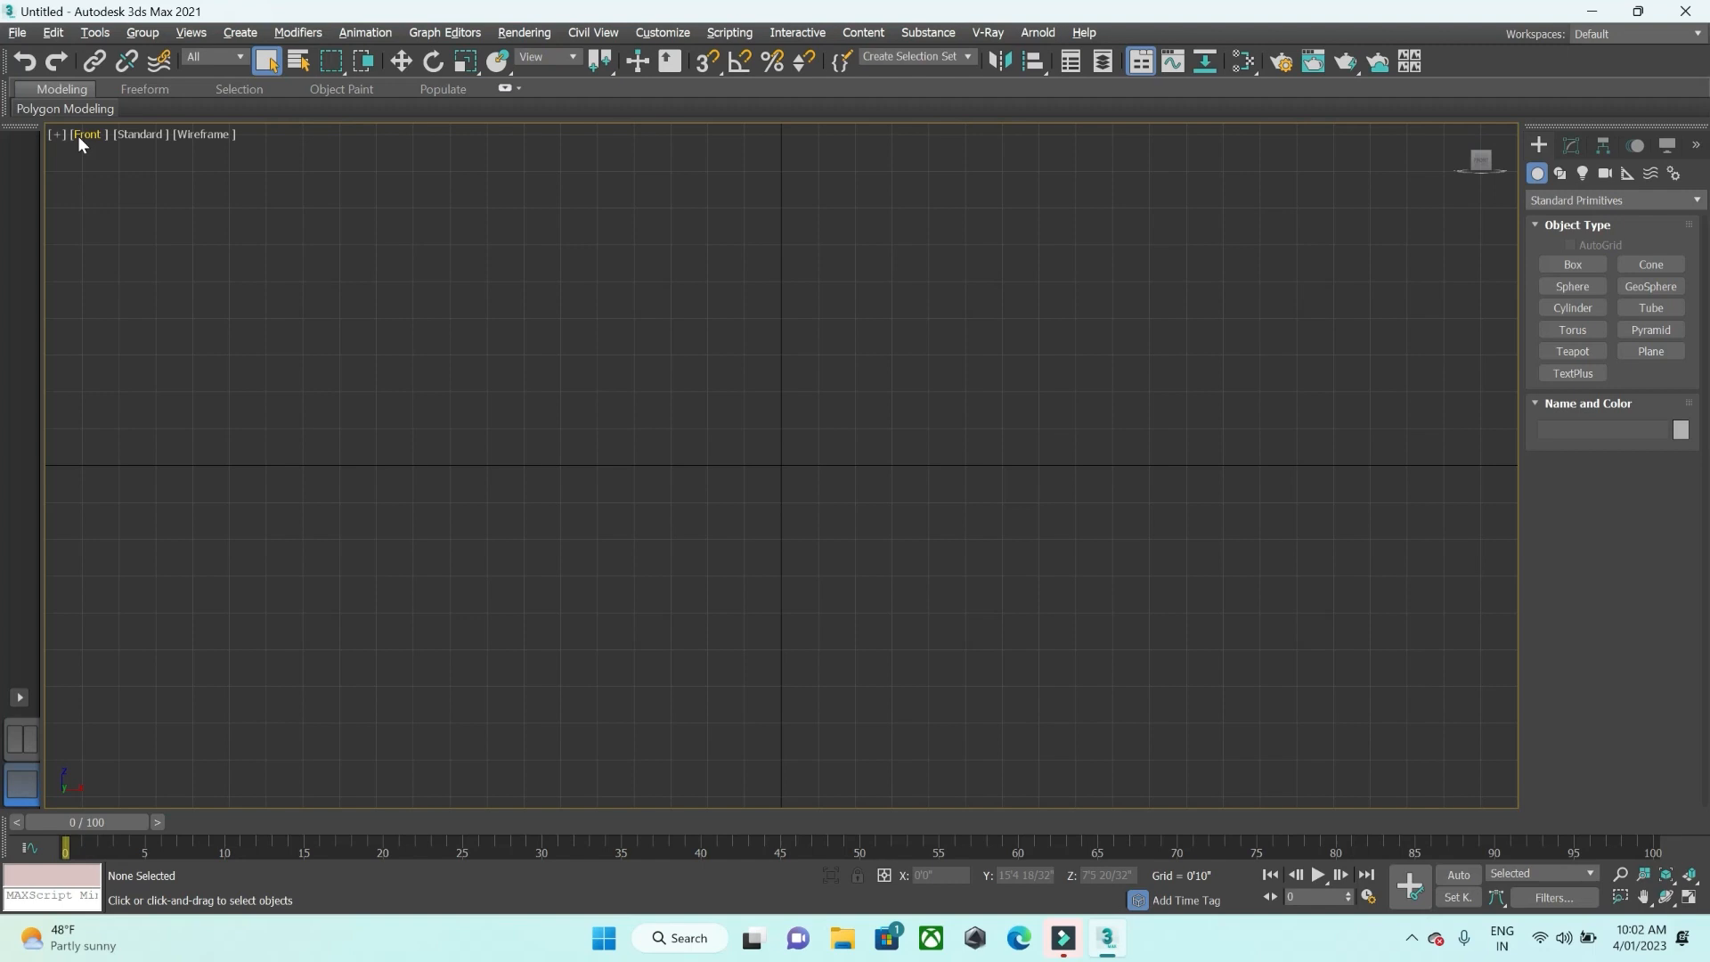
pyautogui.press('p')
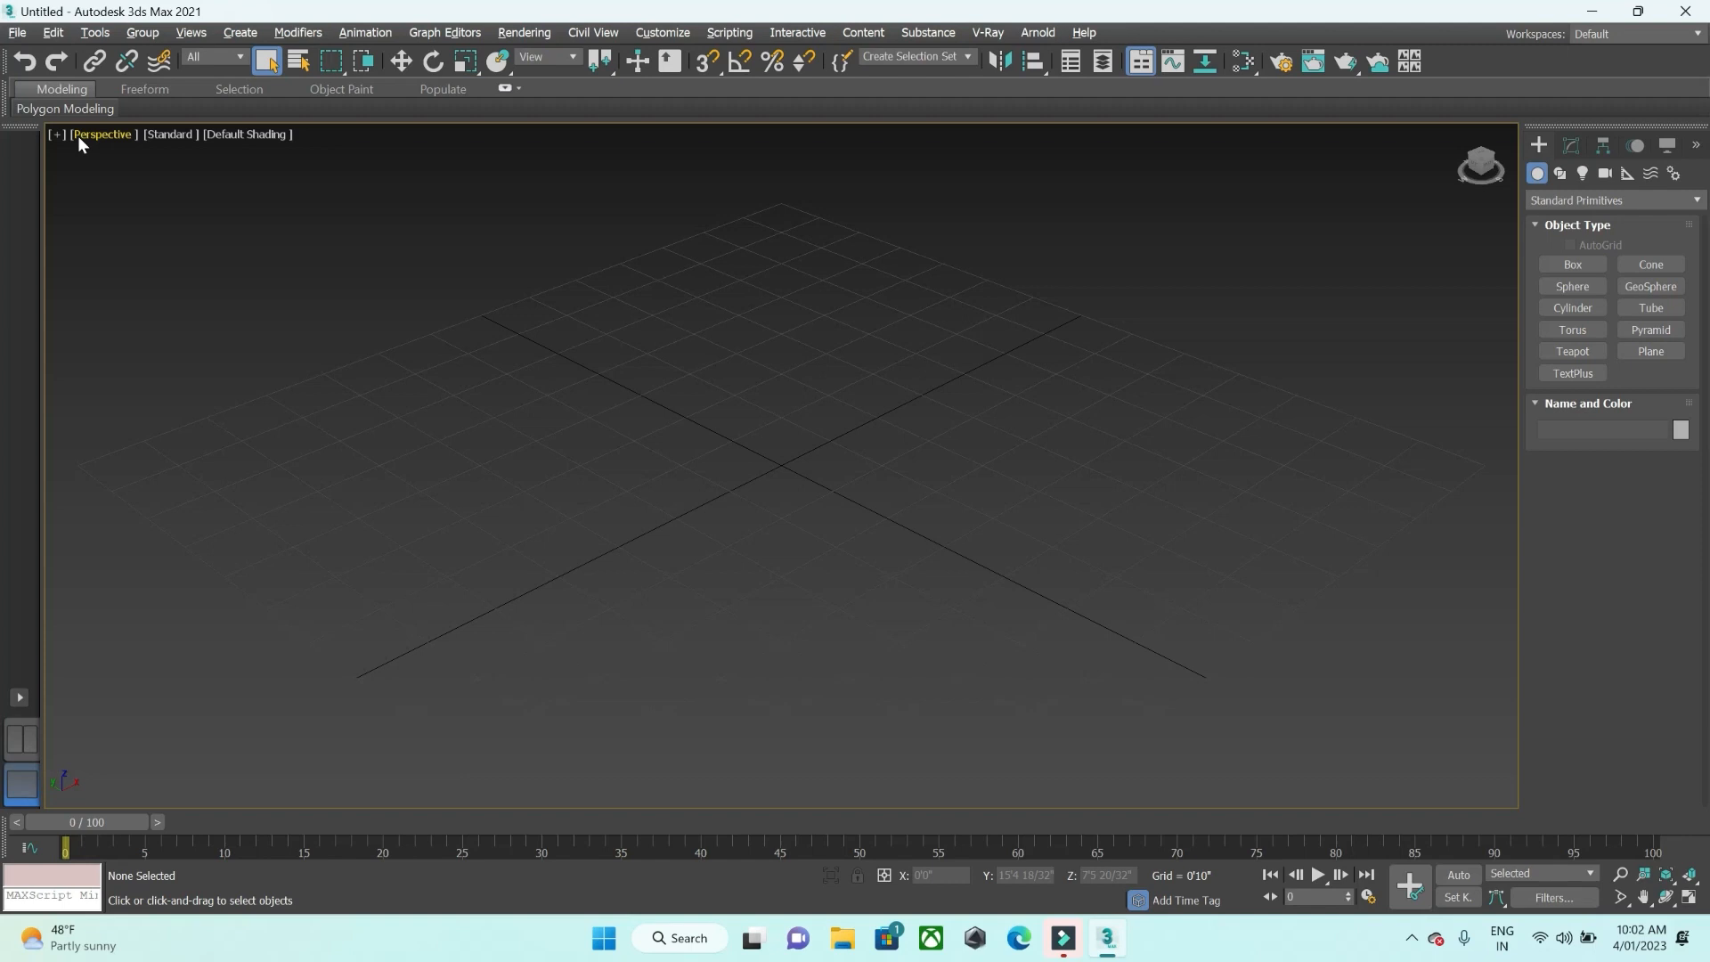
# Examine the rendering quality options and the shading options of the Perspective viewport without choosing any
pyautogui.click(171, 134)
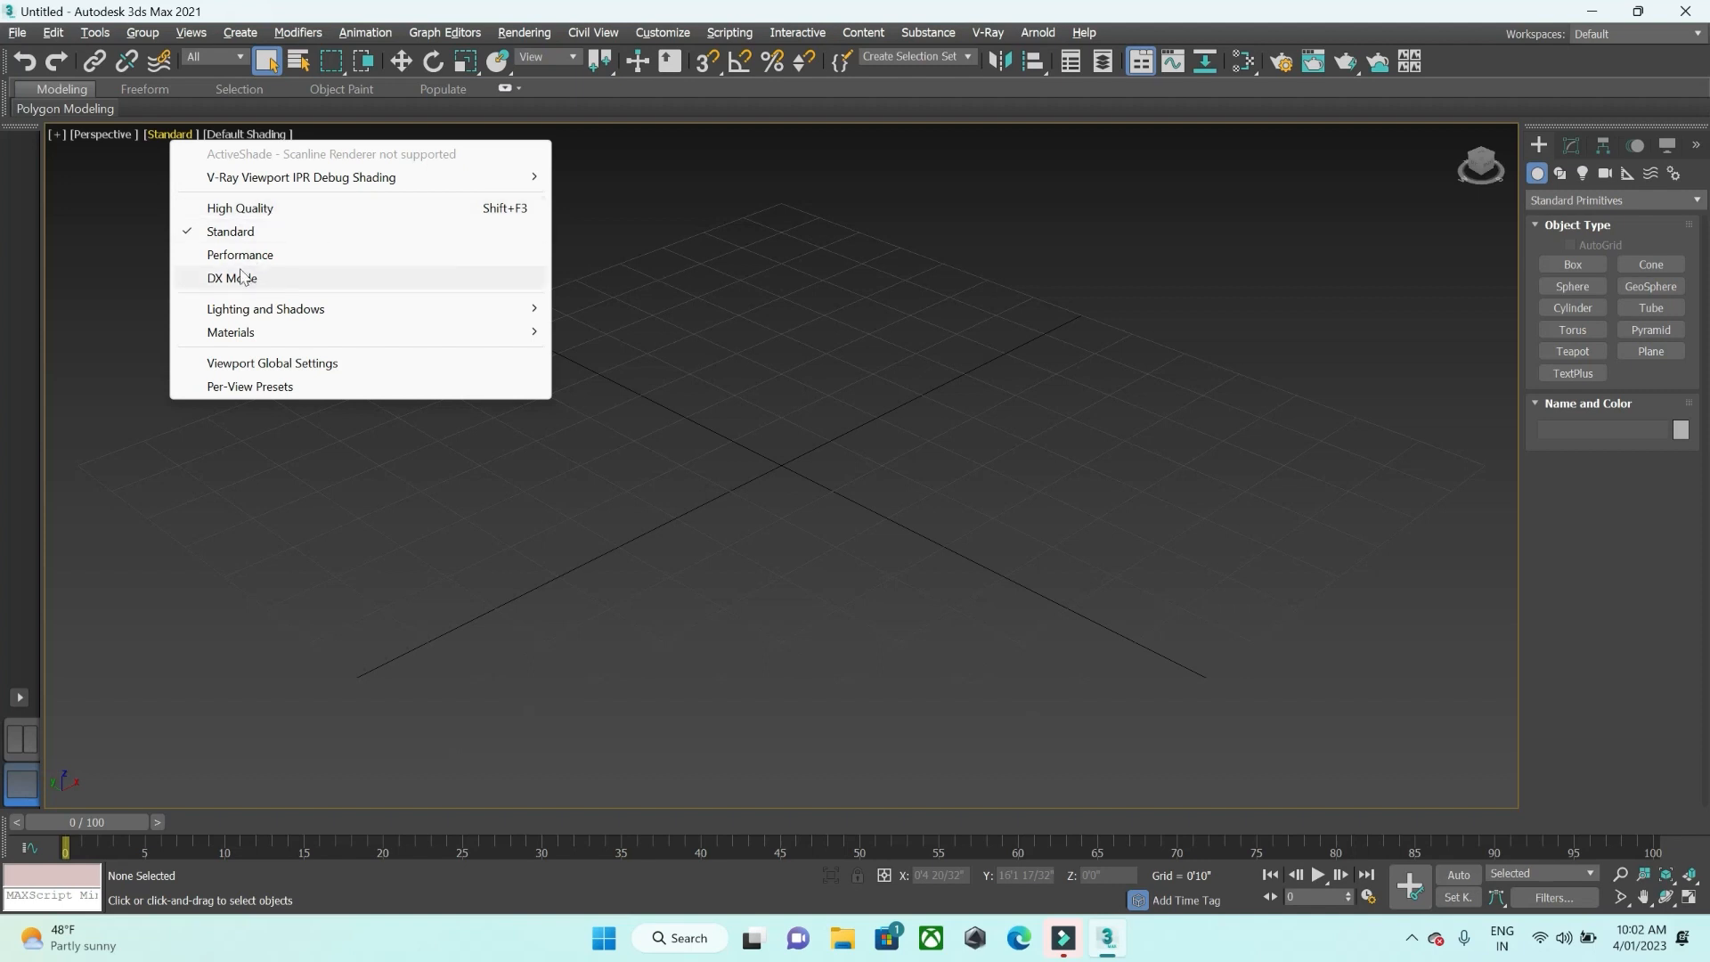
pyautogui.moveTo(303, 312)
pyautogui.click(831, 313)
pyautogui.click(251, 131)
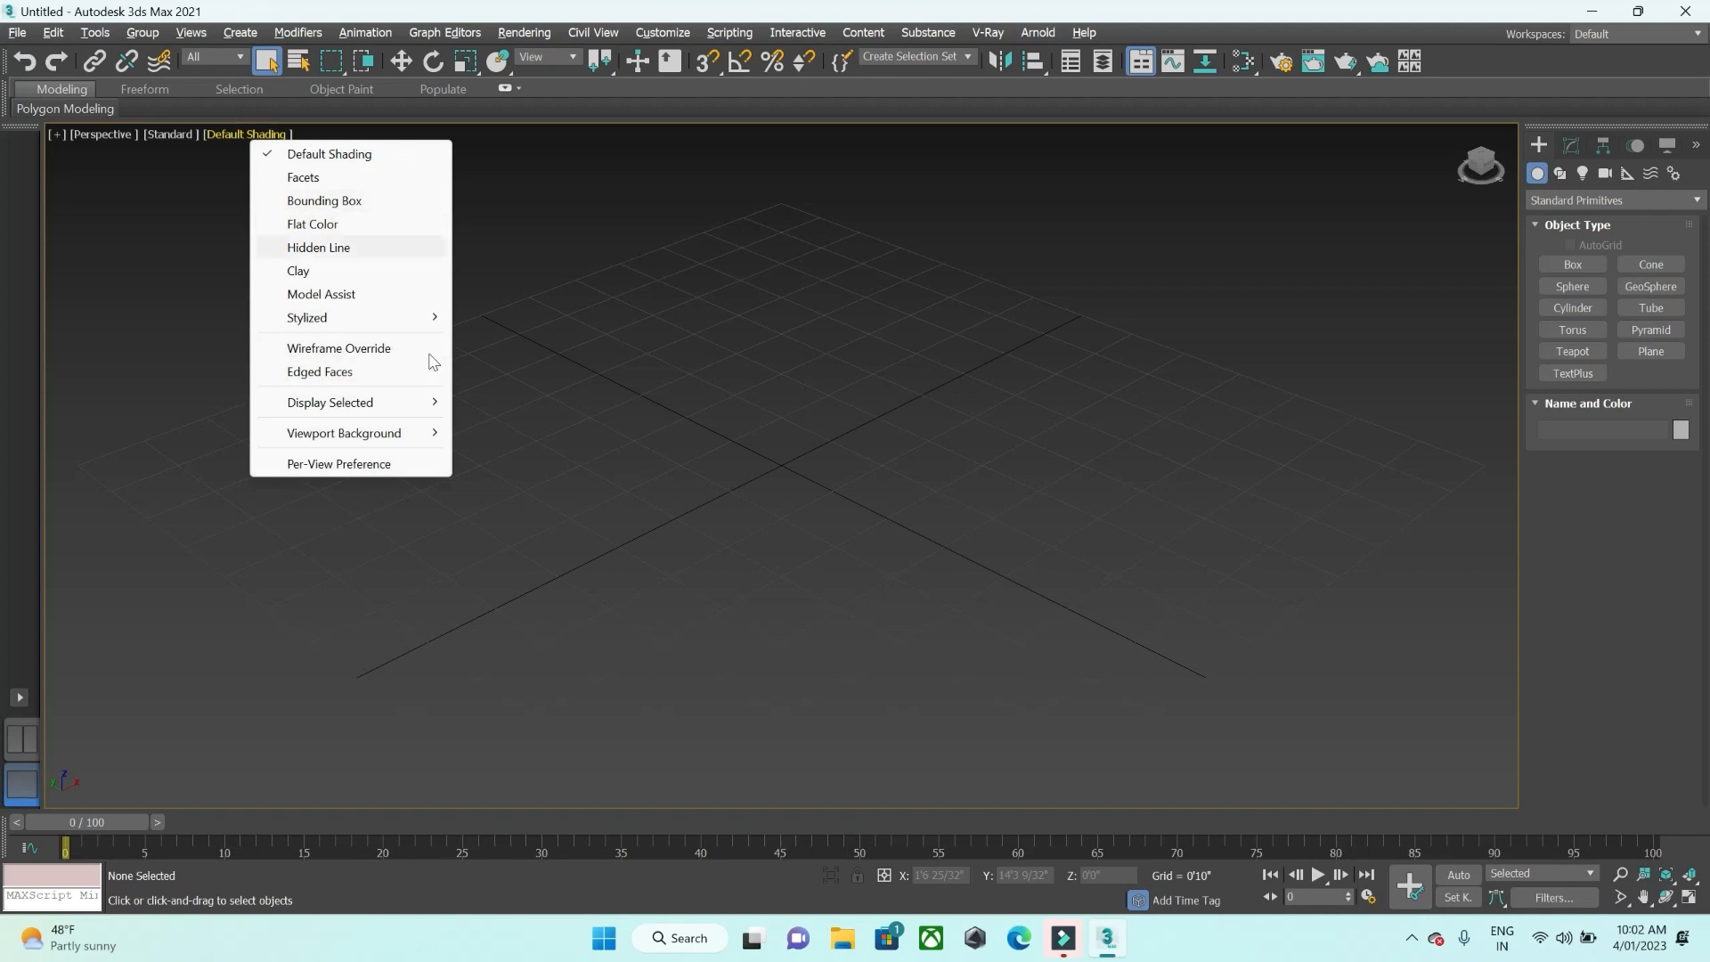
pyautogui.click(696, 392)
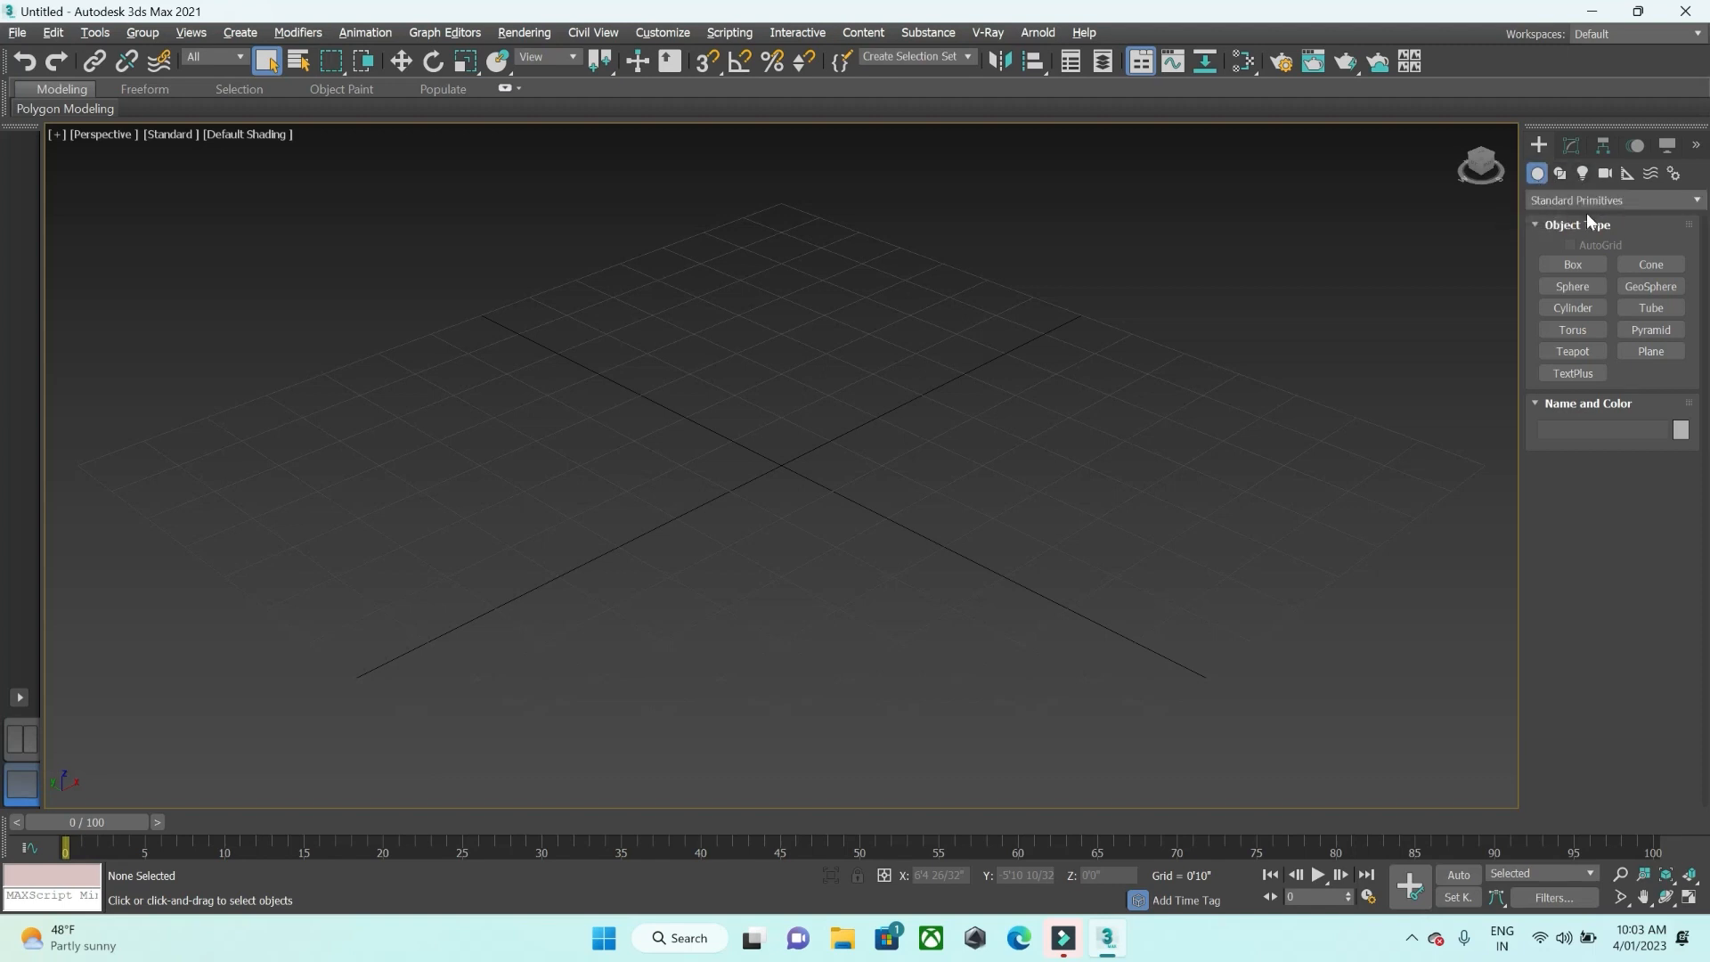
# Examine the available geometry categories and show the object types of Extended Primitives and Compound Objects
pyautogui.click(1647, 198)
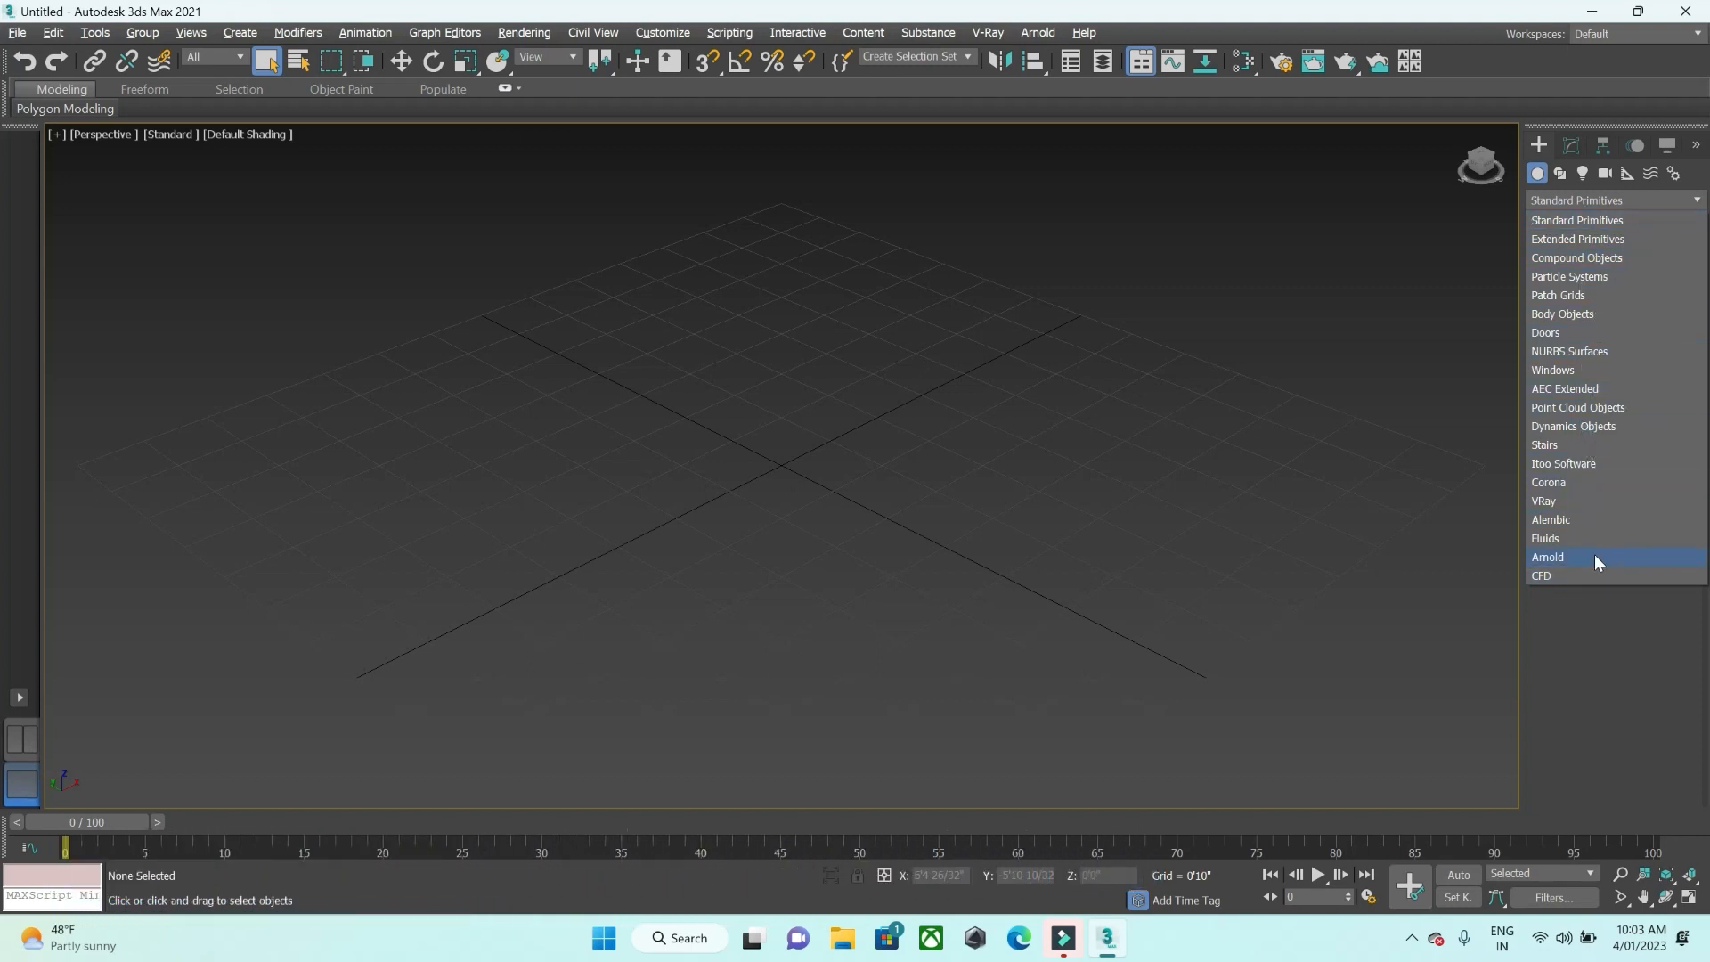
pyautogui.click(1595, 219)
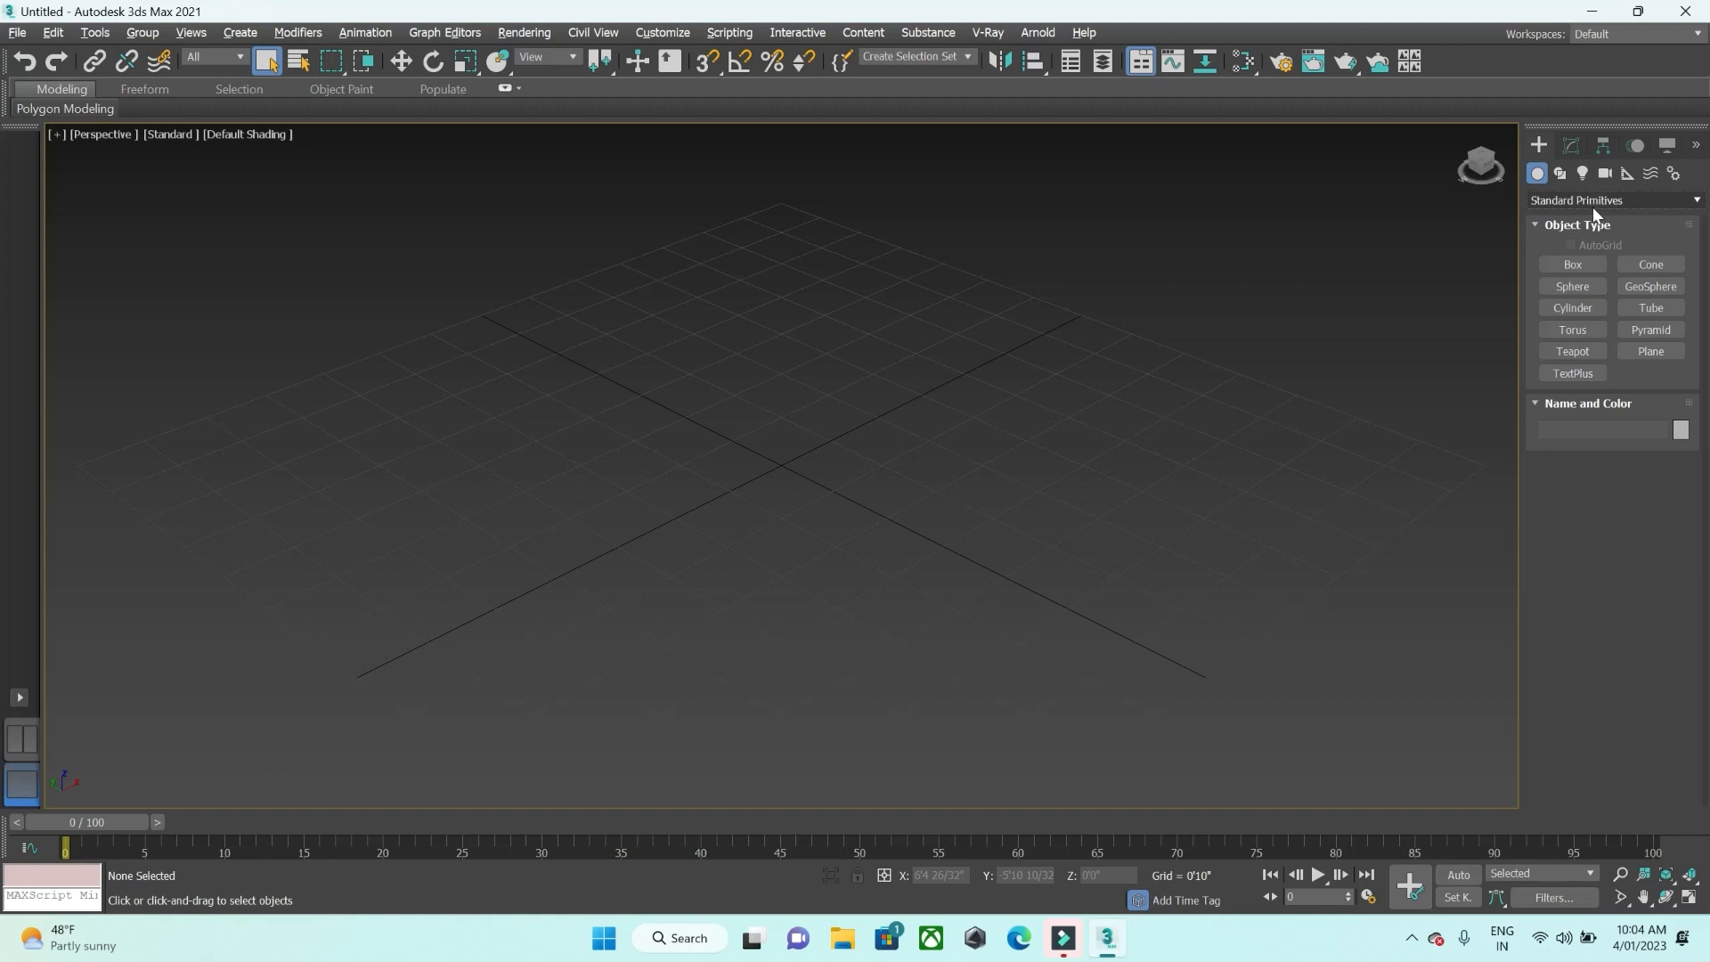
pyautogui.click(1592, 200)
pyautogui.click(1590, 237)
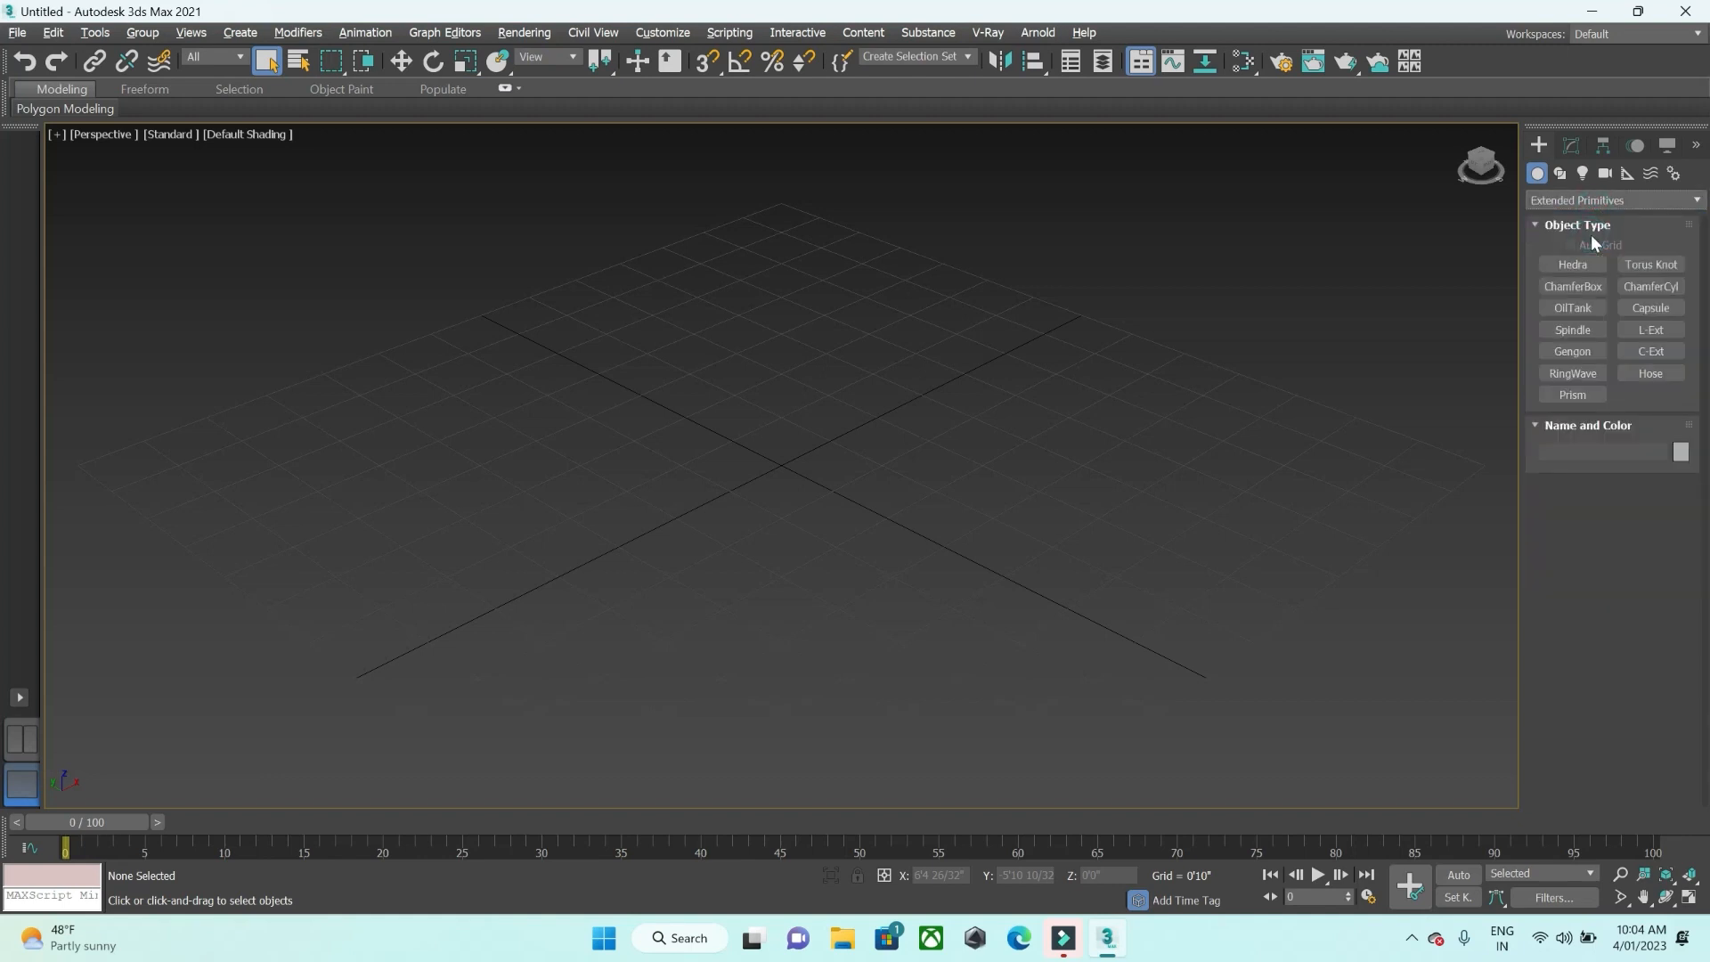
pyautogui.click(1589, 197)
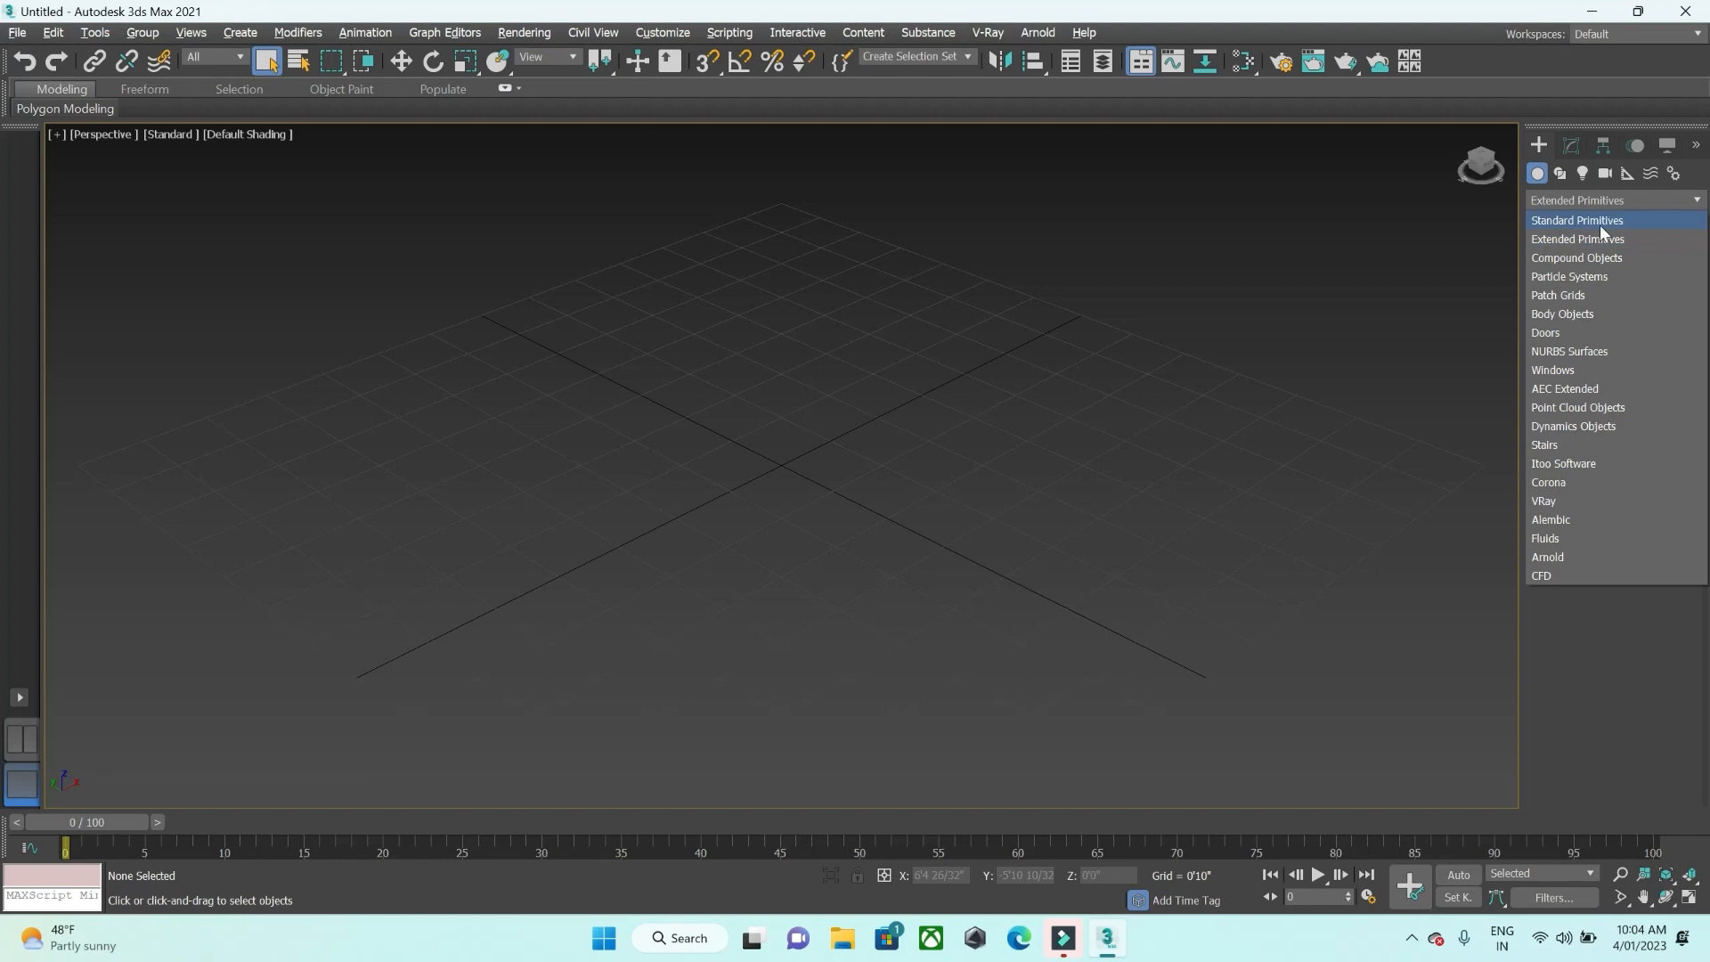
pyautogui.click(1576, 259)
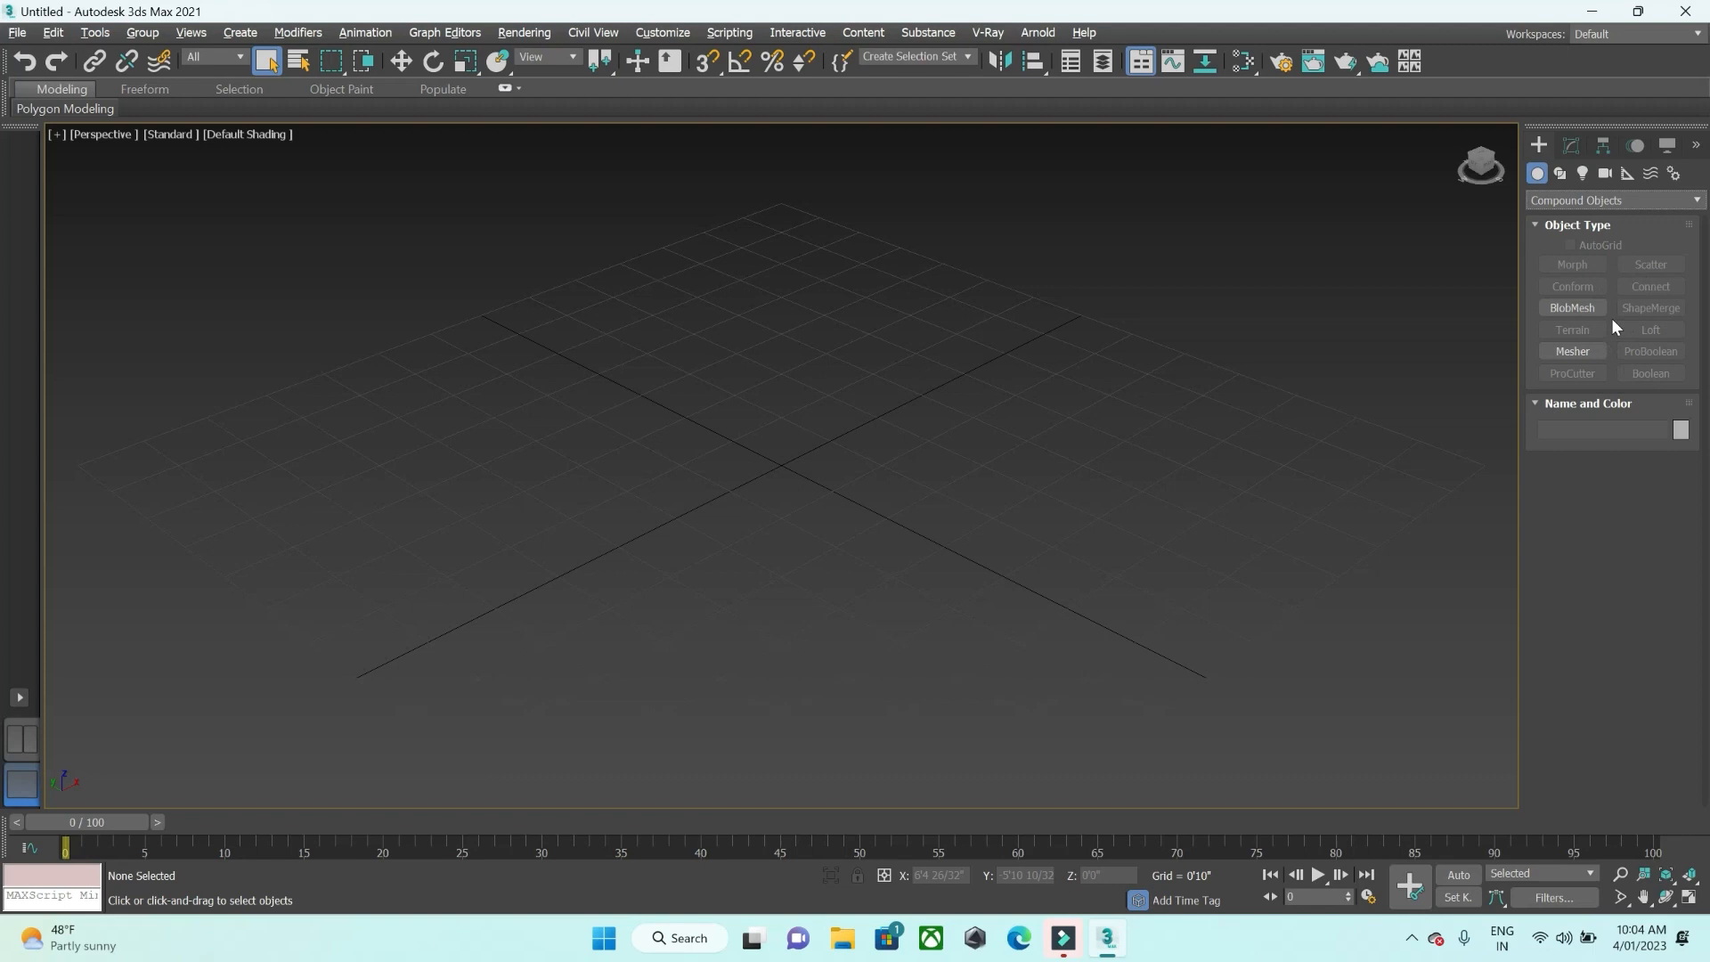
# Look through the Particle Systems, Doors and AEC Extended categories and return to Standard Primitives
pyautogui.click(1609, 198)
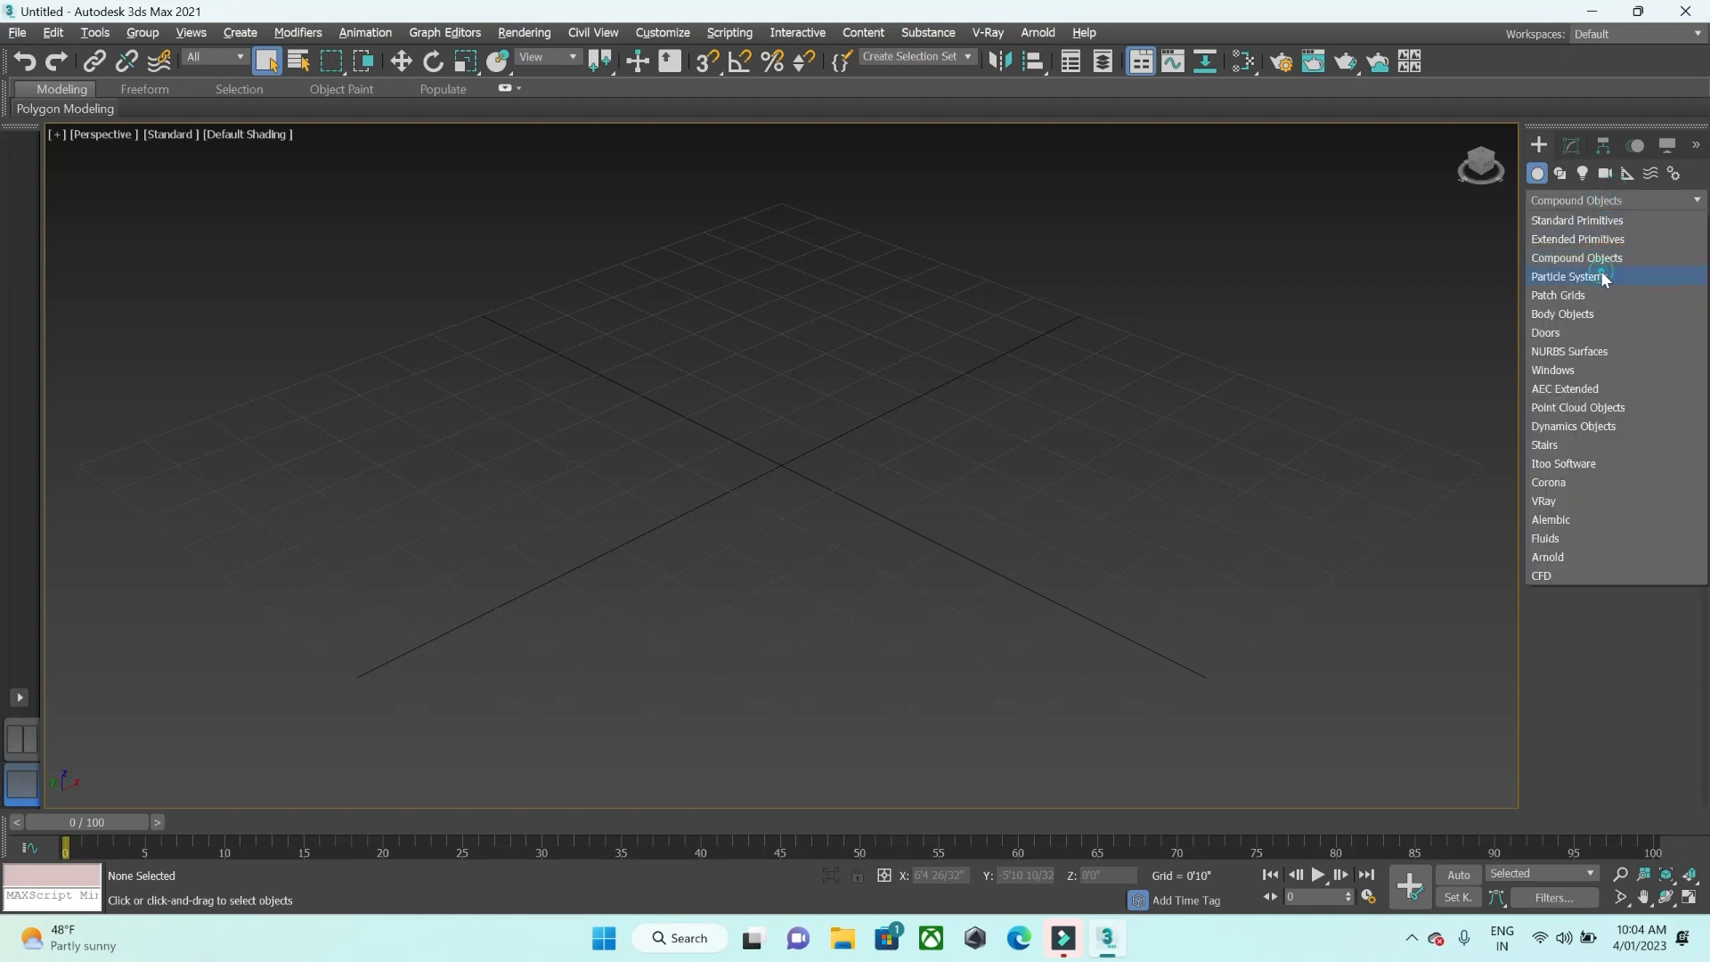
pyautogui.click(1603, 278)
pyautogui.click(1611, 196)
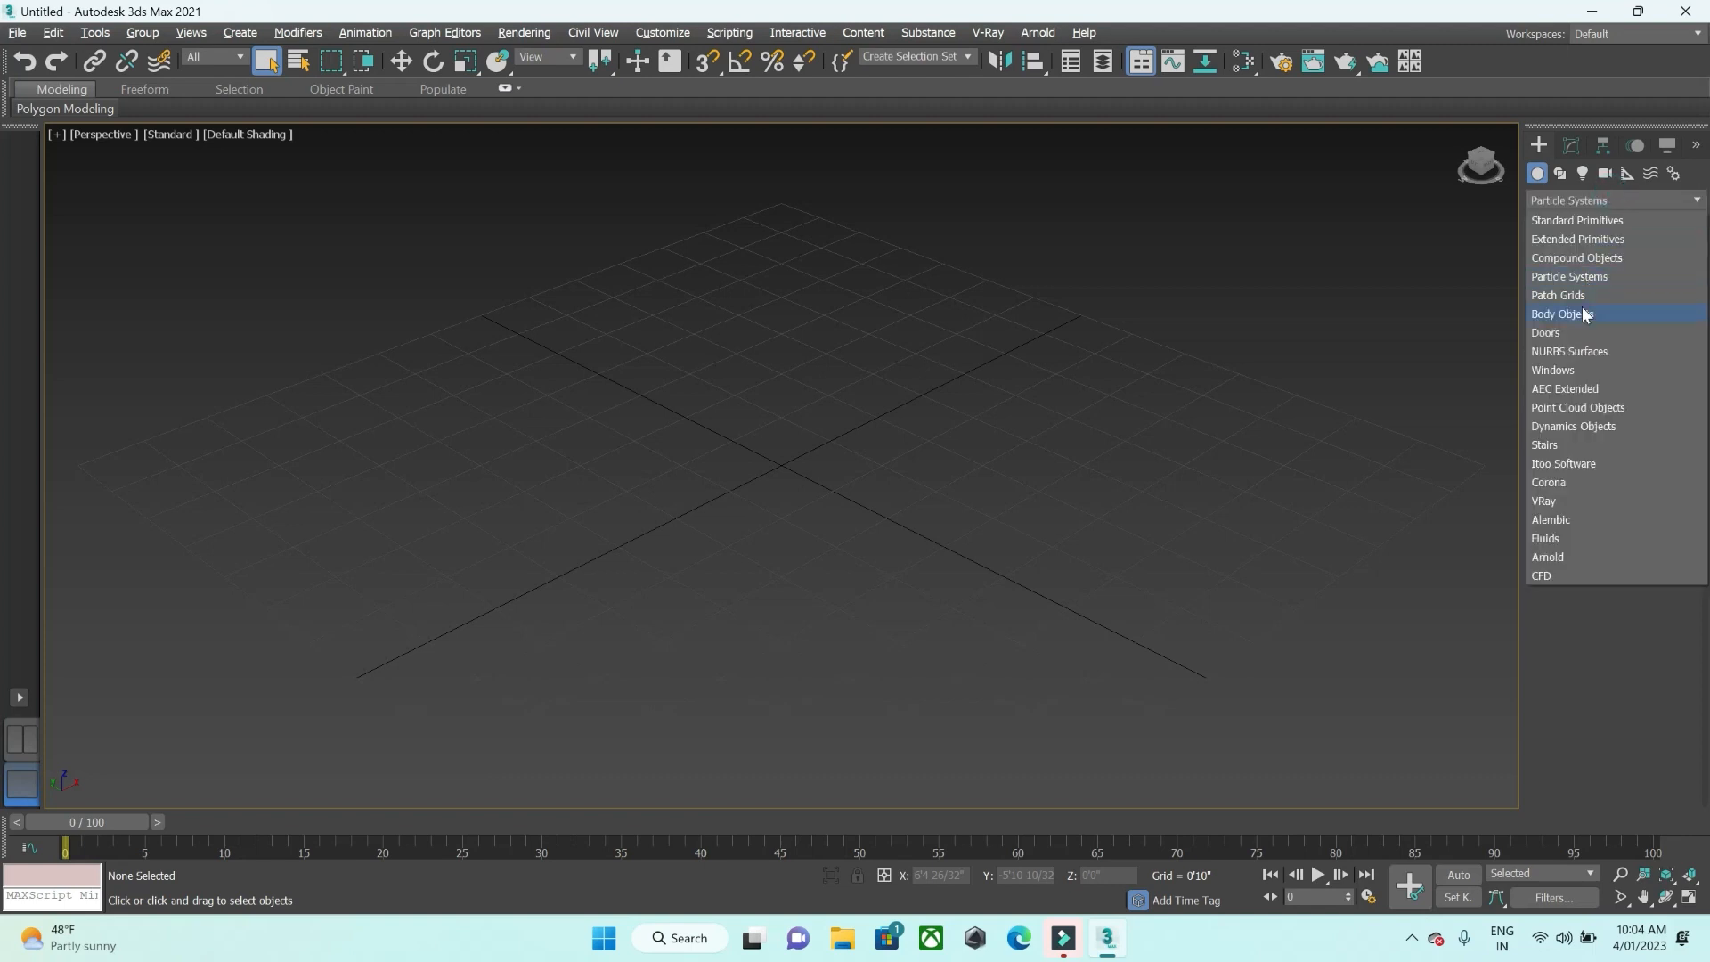
pyautogui.click(1576, 337)
pyautogui.click(1596, 202)
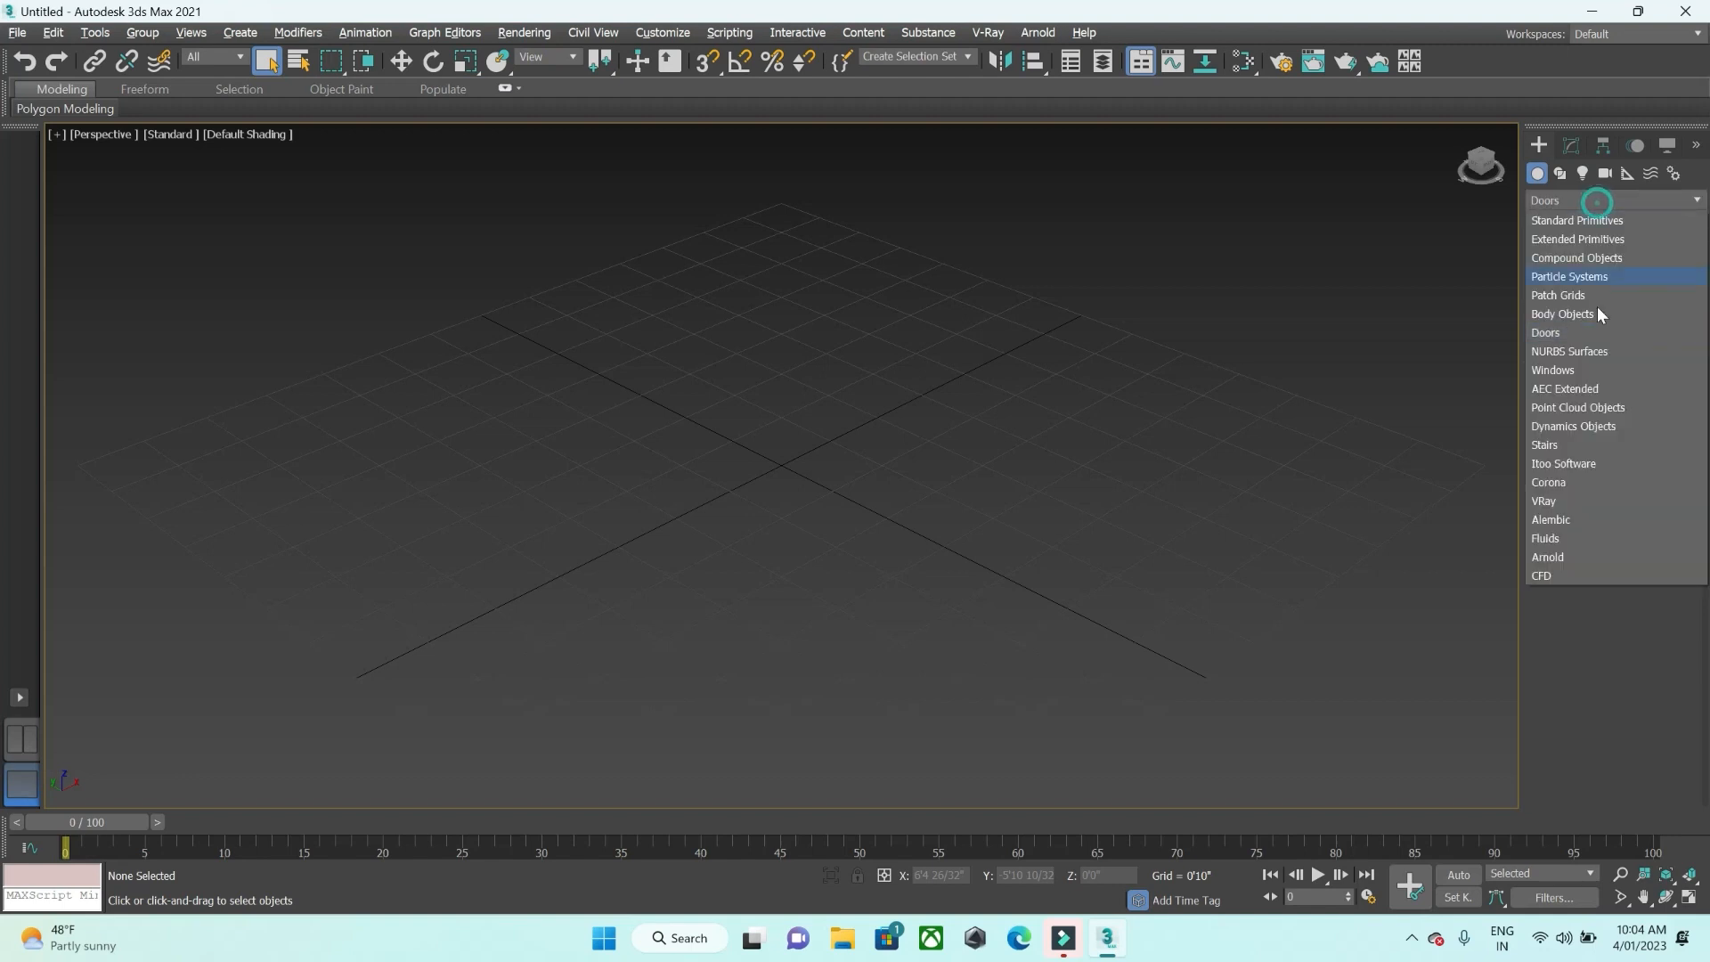
pyautogui.click(1580, 389)
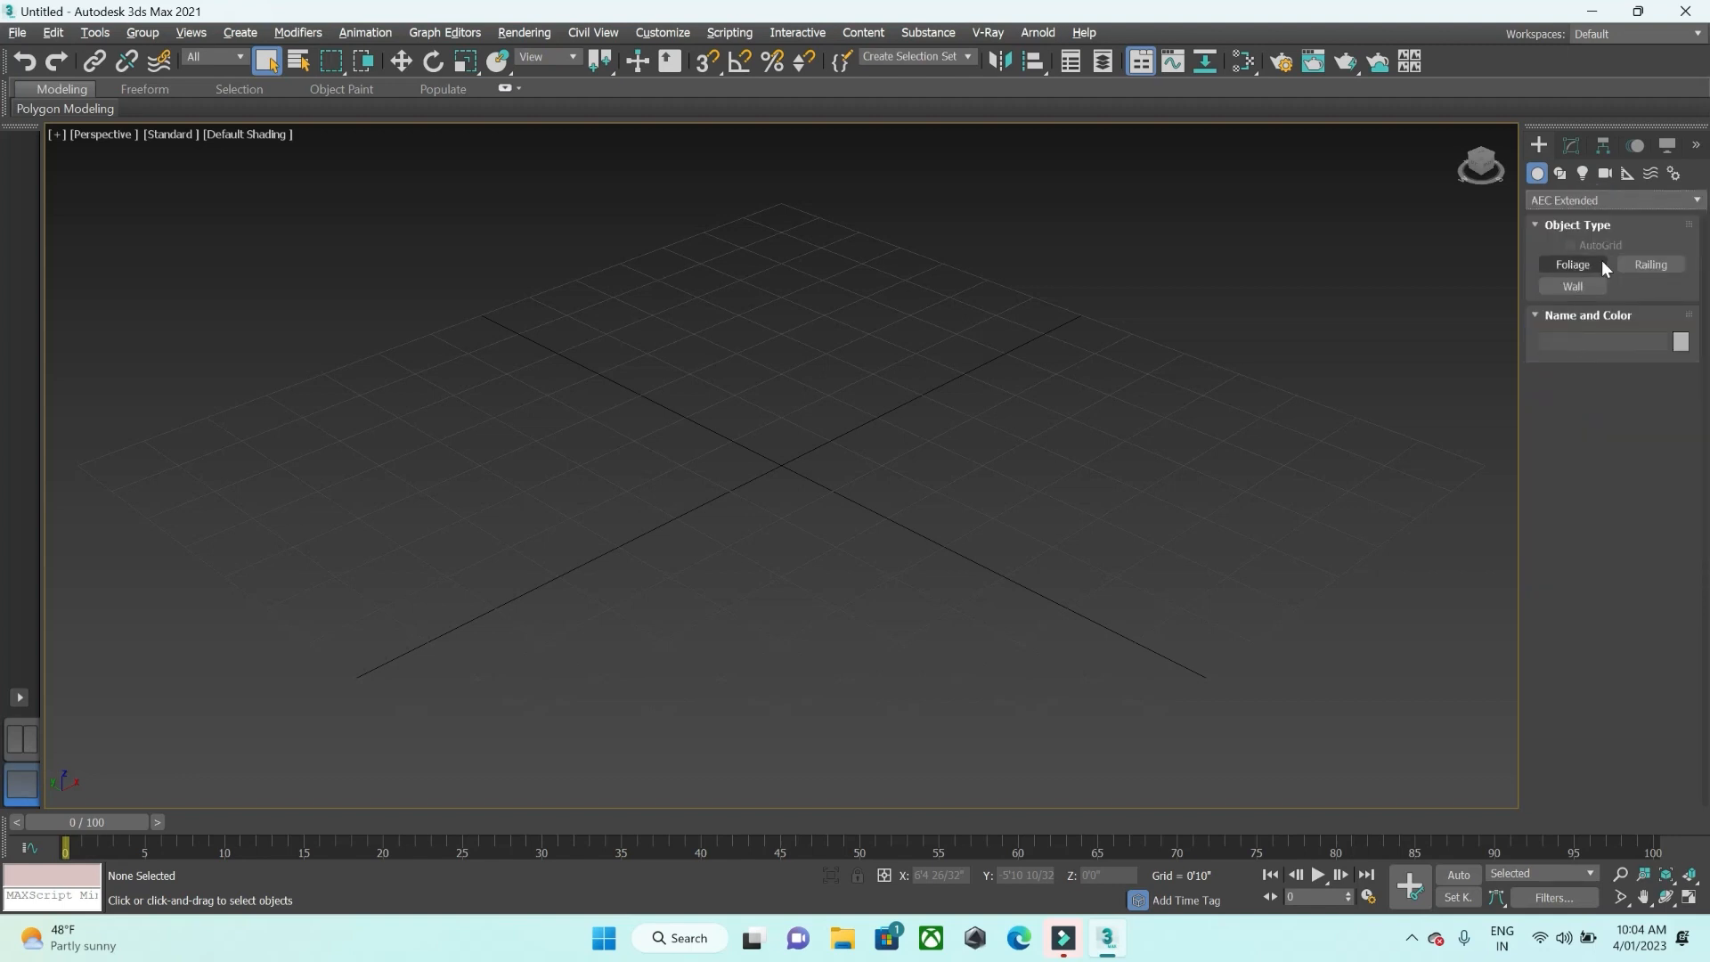
pyautogui.click(1630, 205)
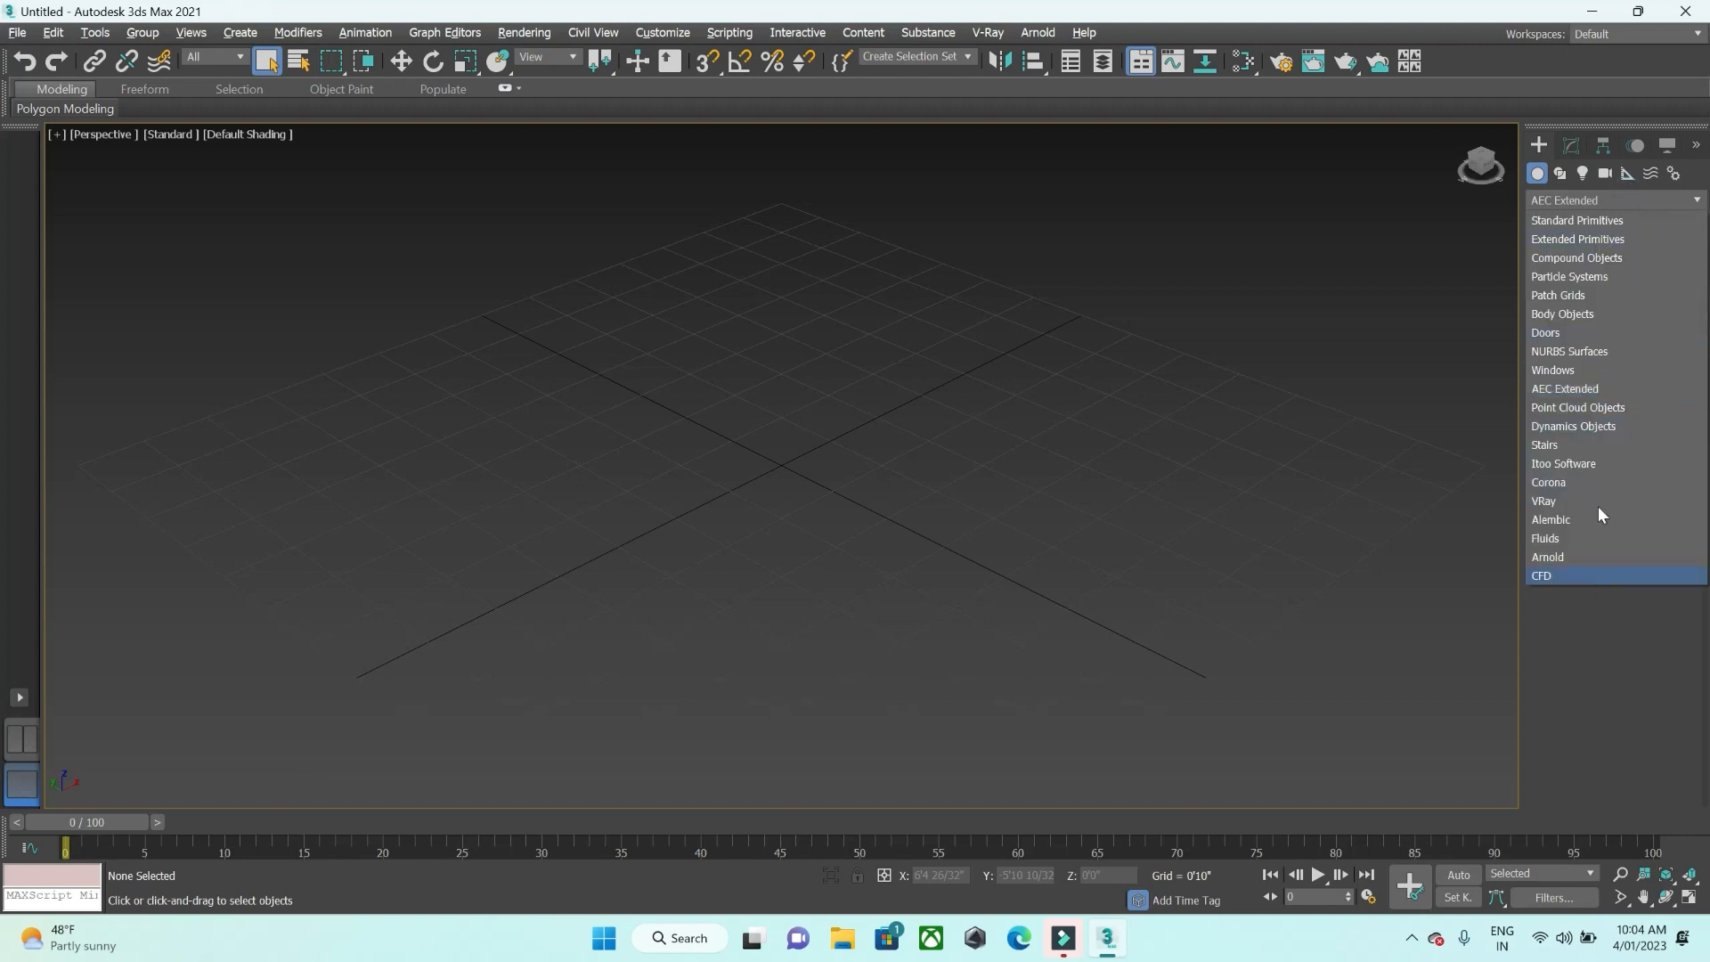
pyautogui.click(1589, 223)
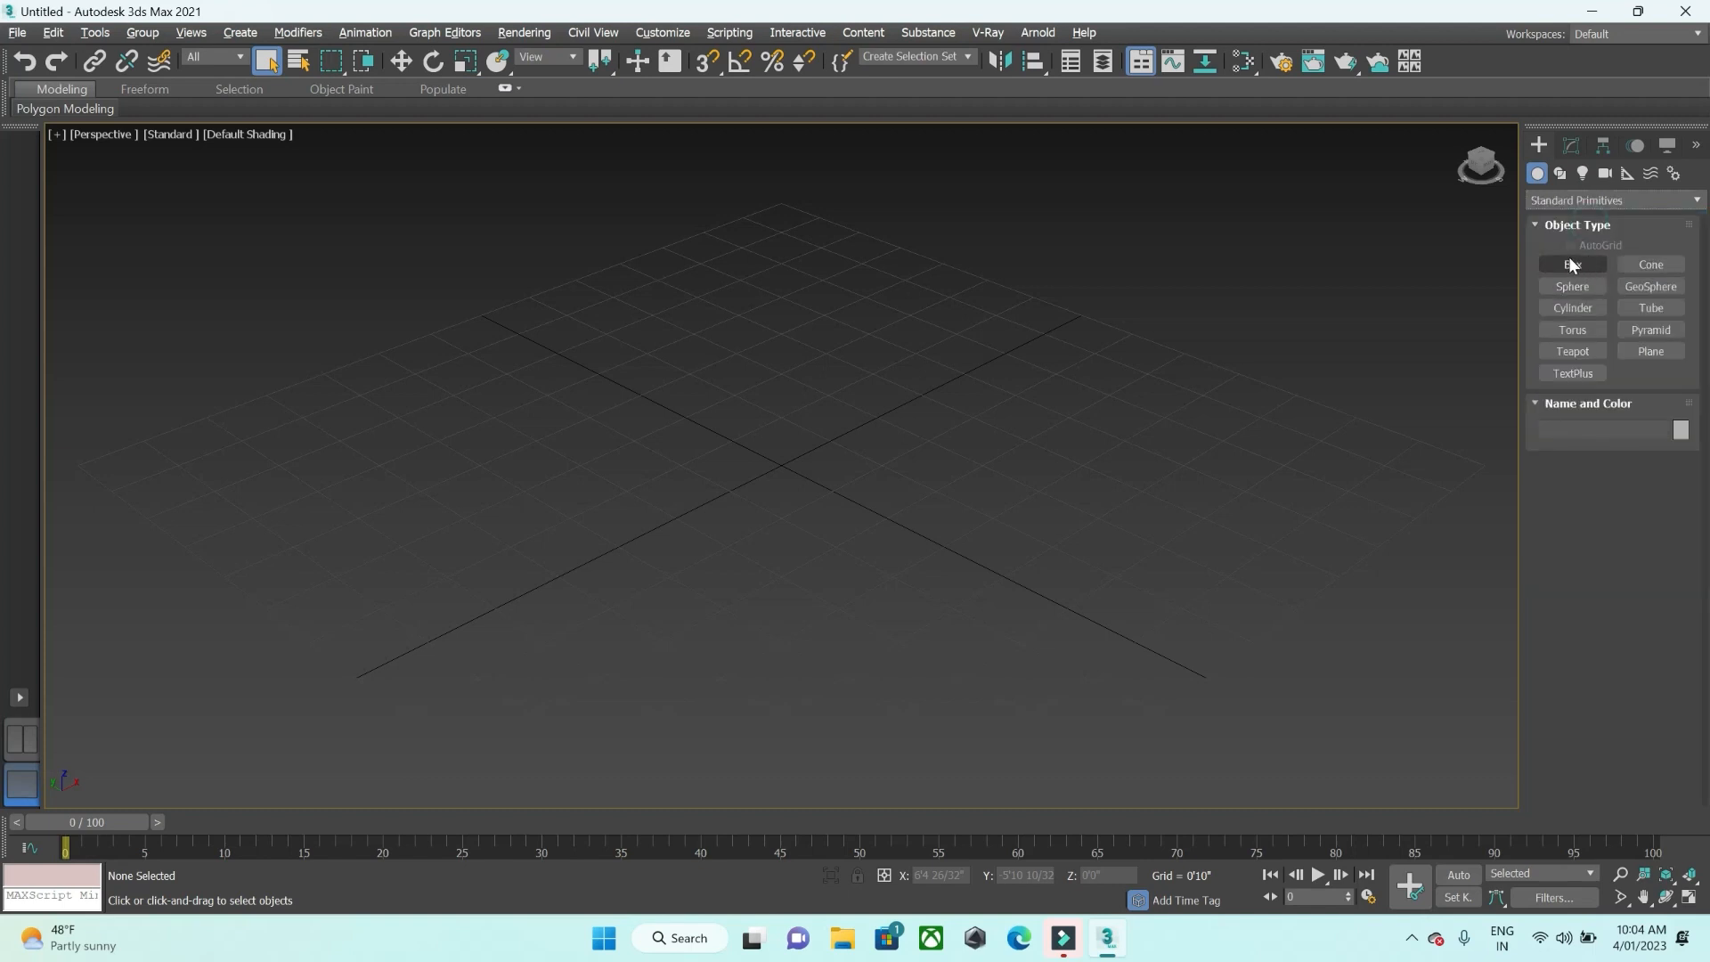
# Create a box about 4'6 1/2" long, 5'0" wide and 3'11" high near the grid centre in the Perspective view
pyautogui.click(1682, 314)
pyautogui.click(1600, 265)
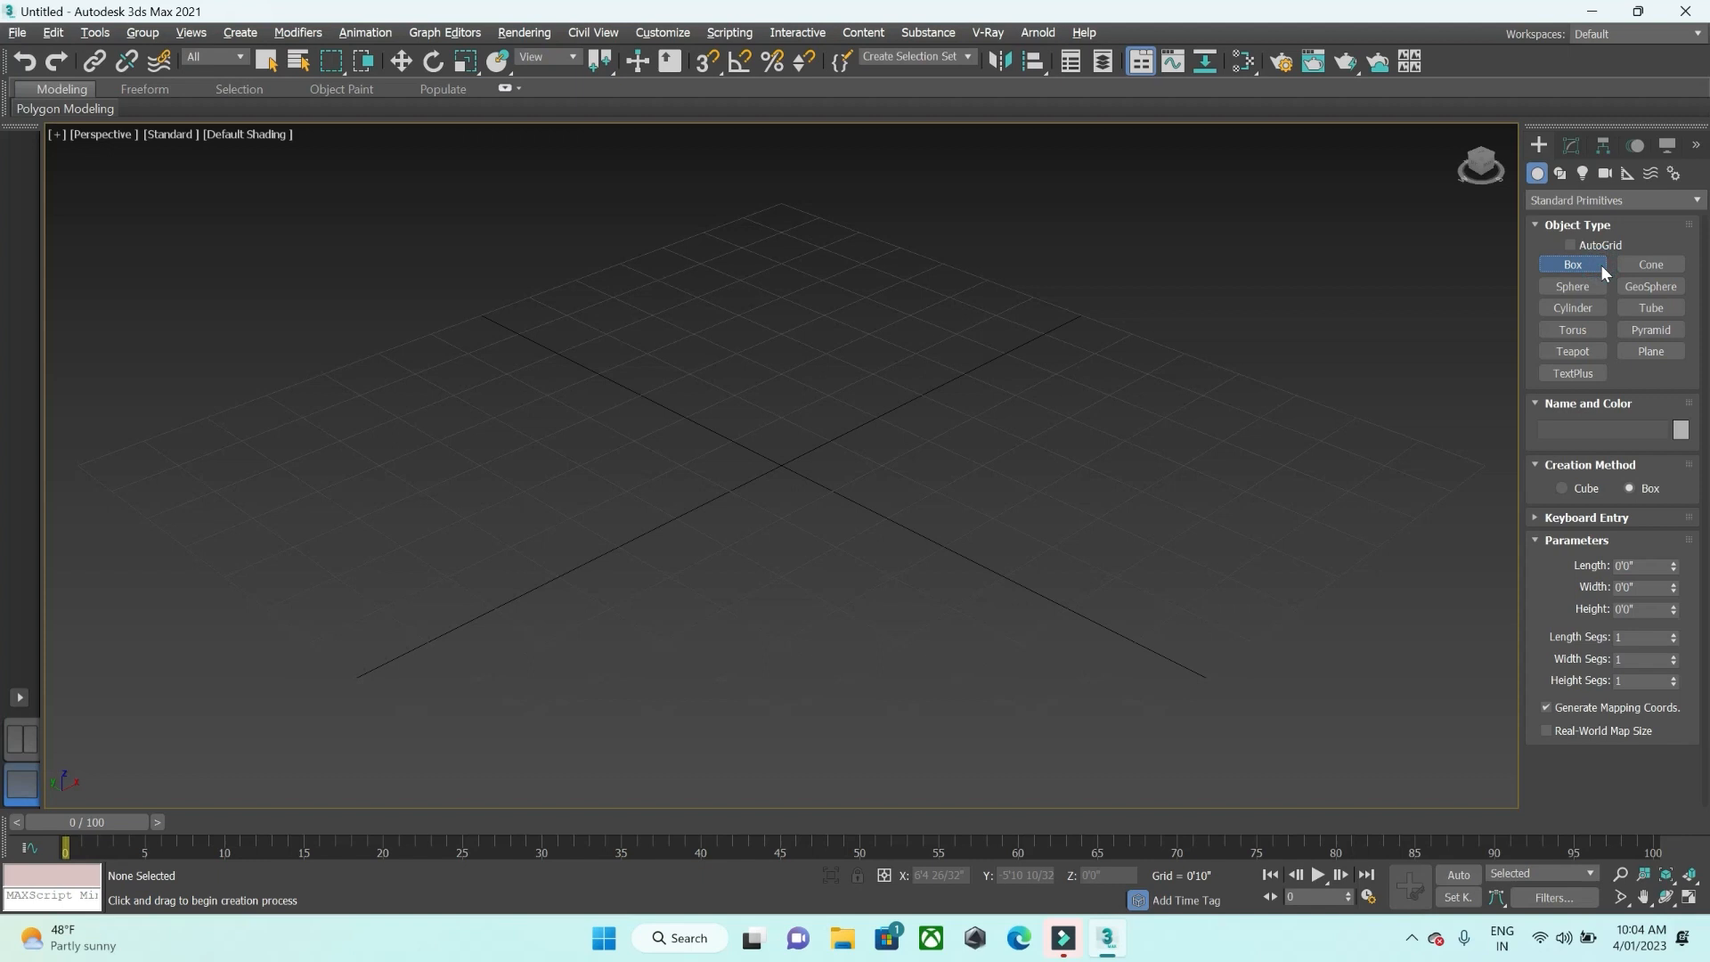
pyautogui.moveTo(386, 497); pyautogui.dragTo(979, 483)
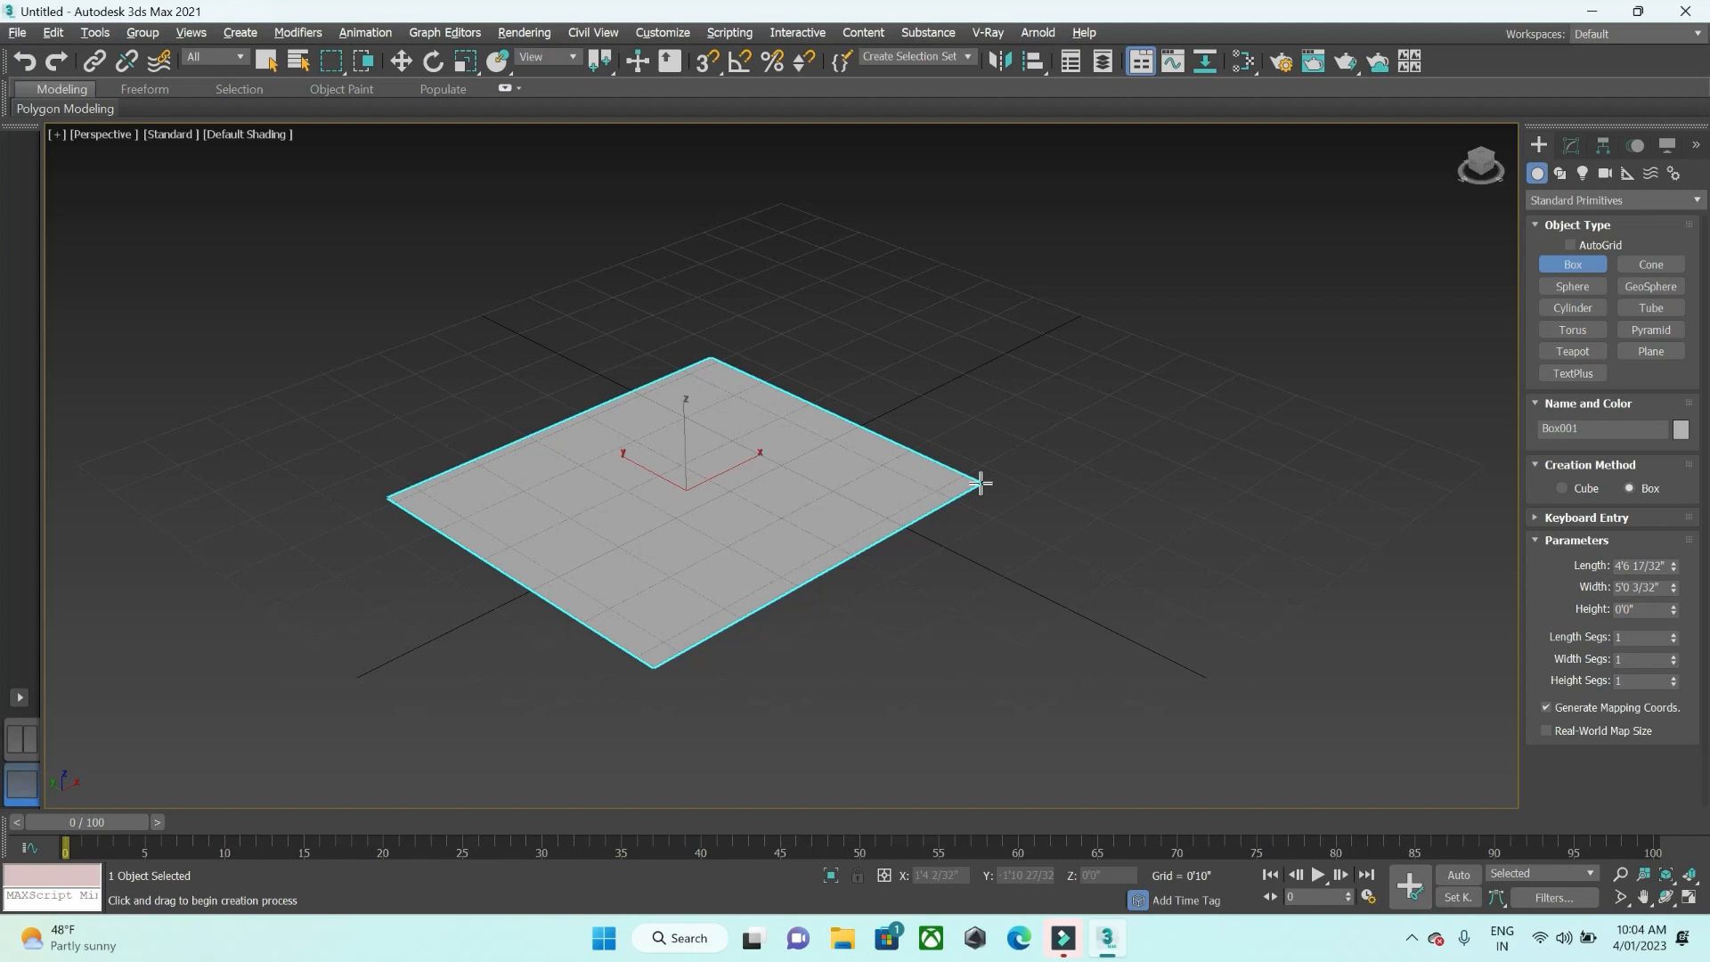
pyautogui.scroll(-5, 979, 482)
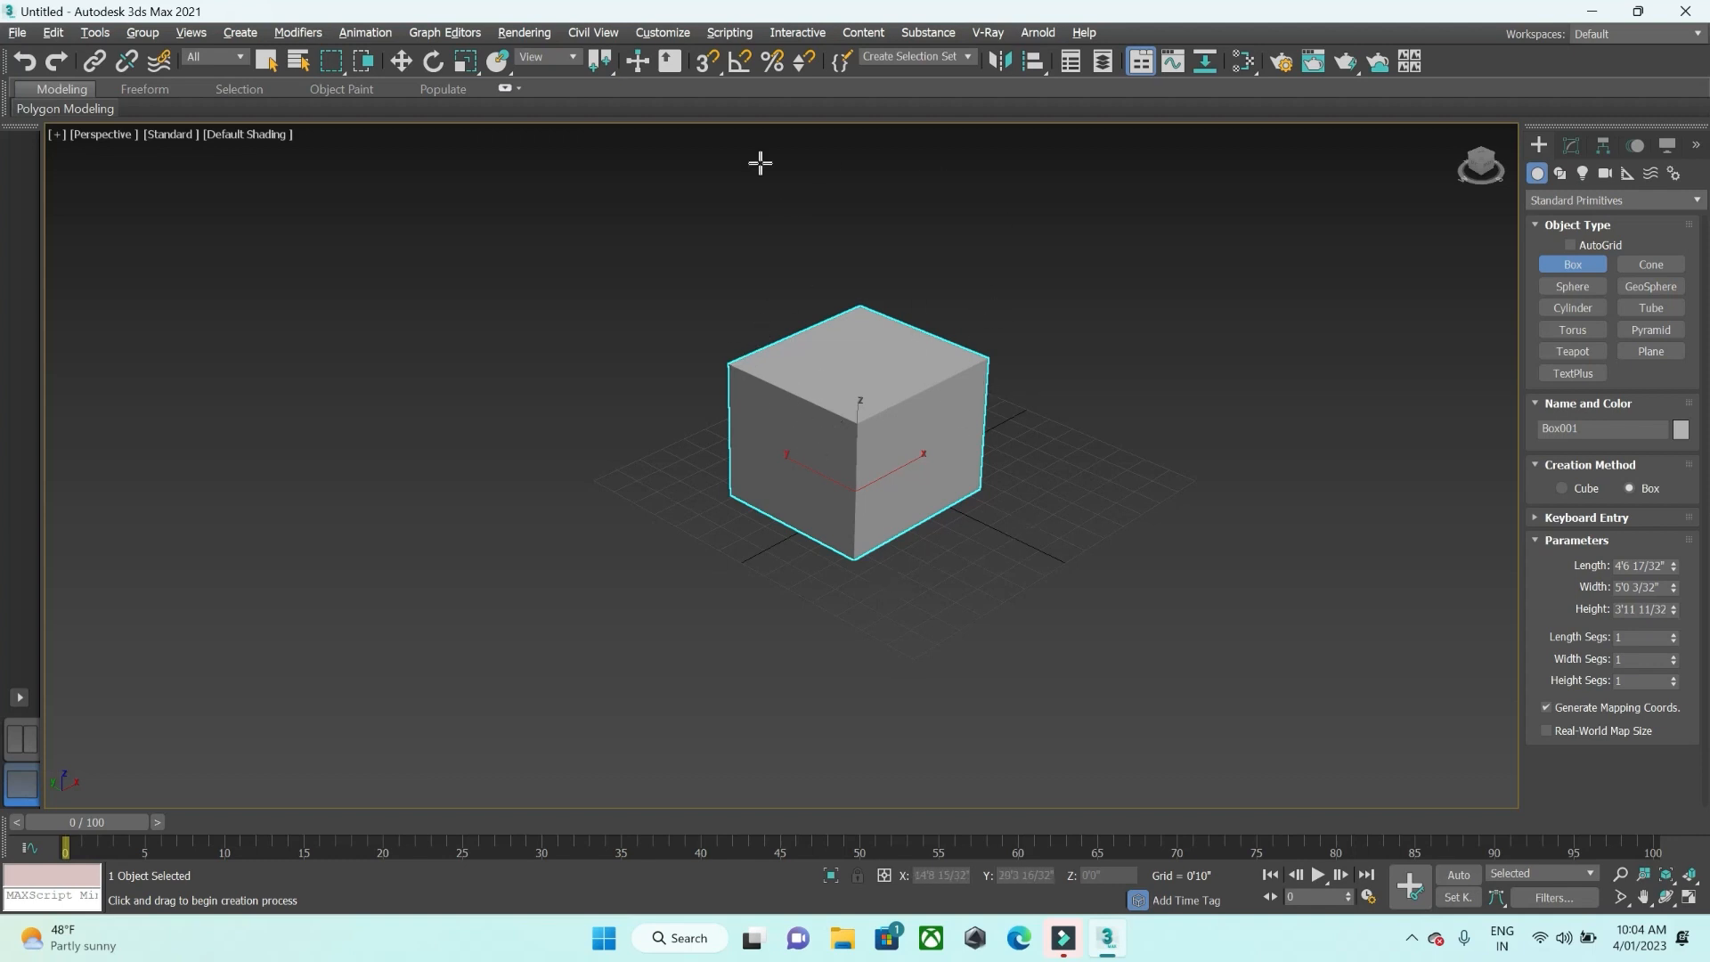
# Modify the box's dimensions to length 4'0 17/32", width 6'0 4/32" and height 3'8 31/32"
pyautogui.click(1570, 147)
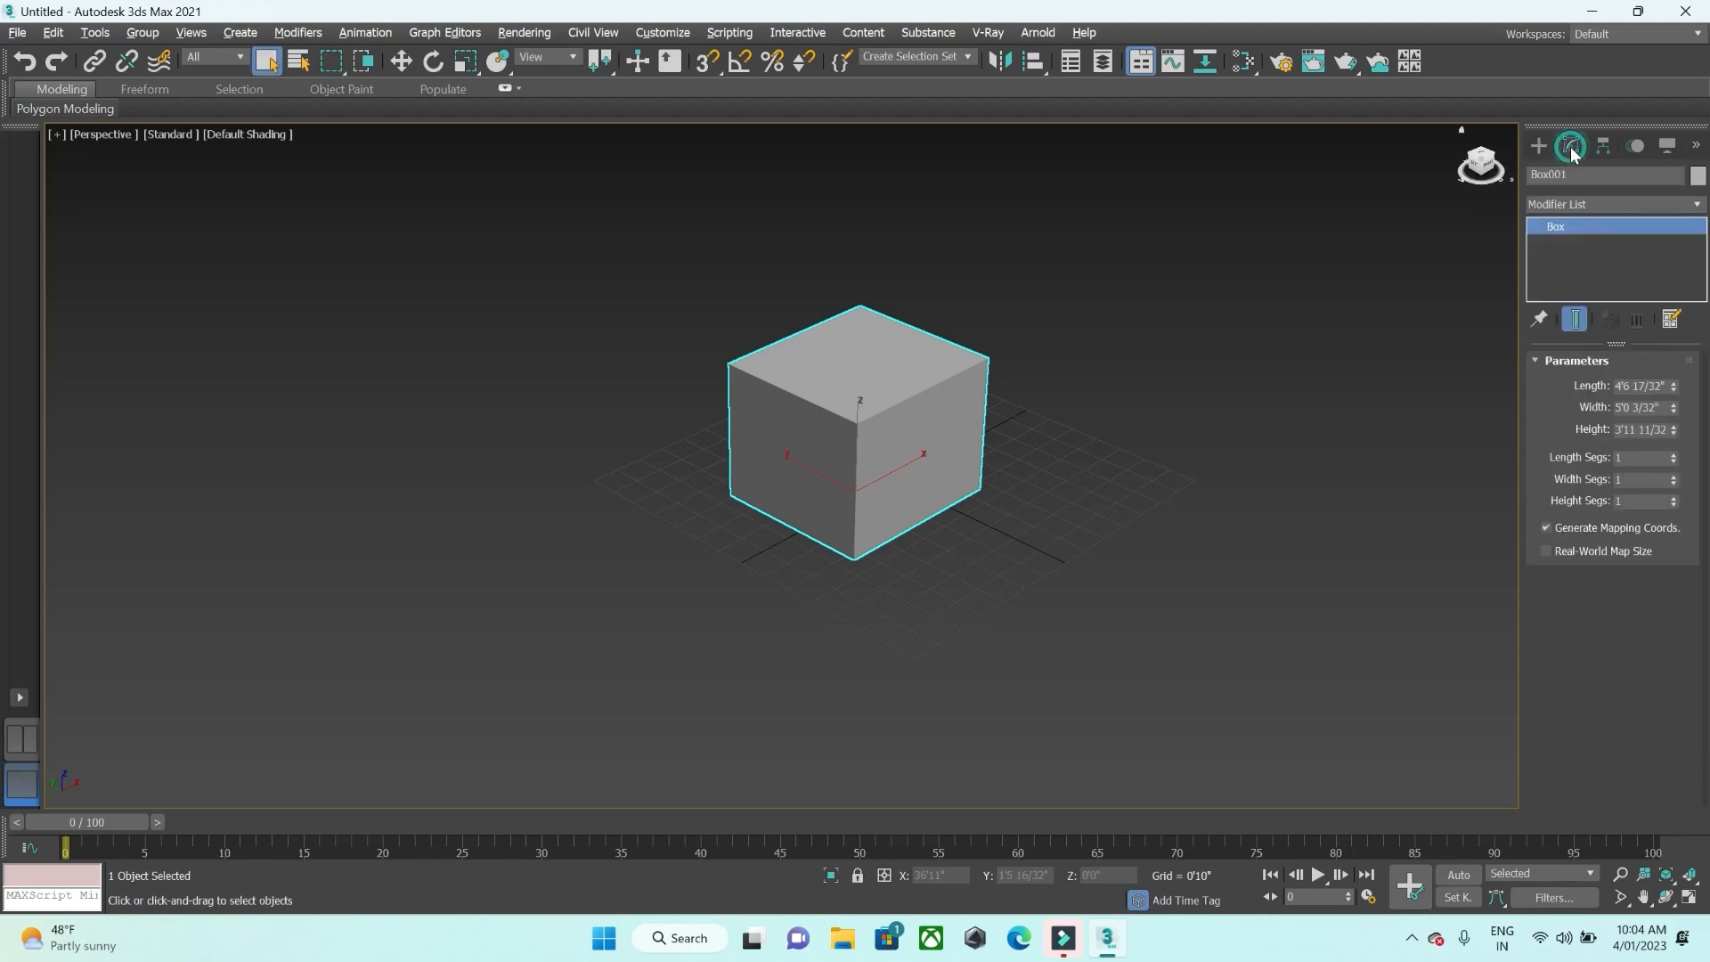
pyautogui.moveTo(1673, 386); pyautogui.dragTo(1674, 436)
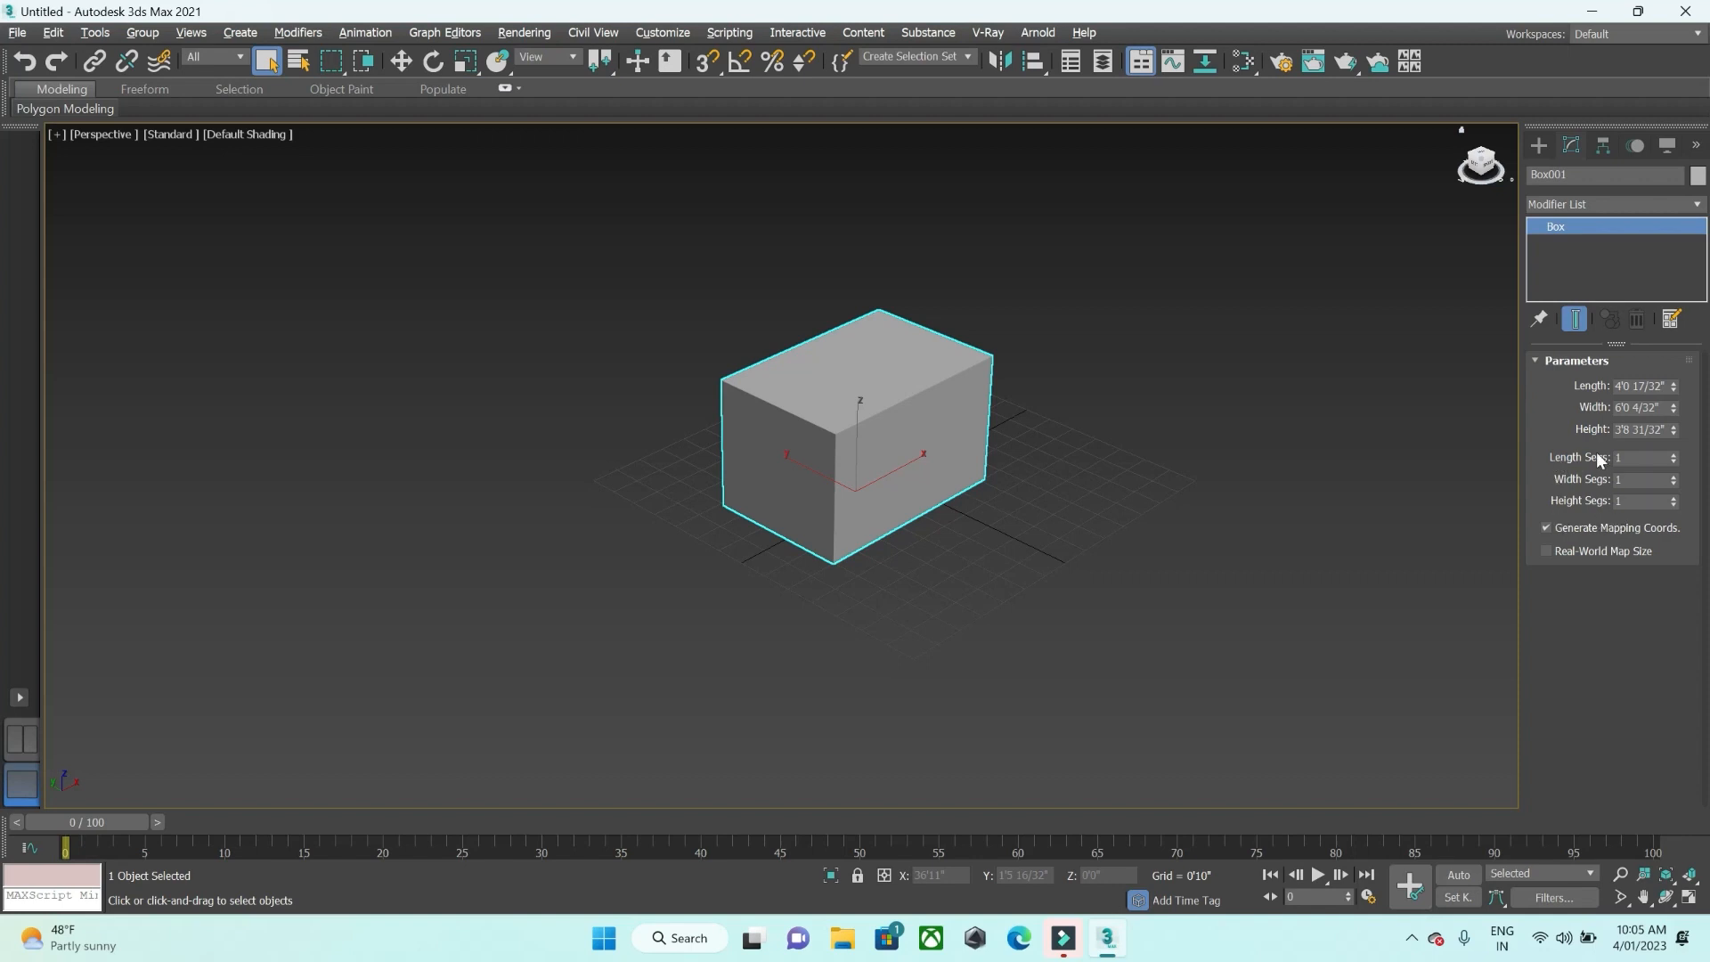
# Set the box's length segments to 7 and display its edged faces
pyautogui.scroll(2, 1087, 384)
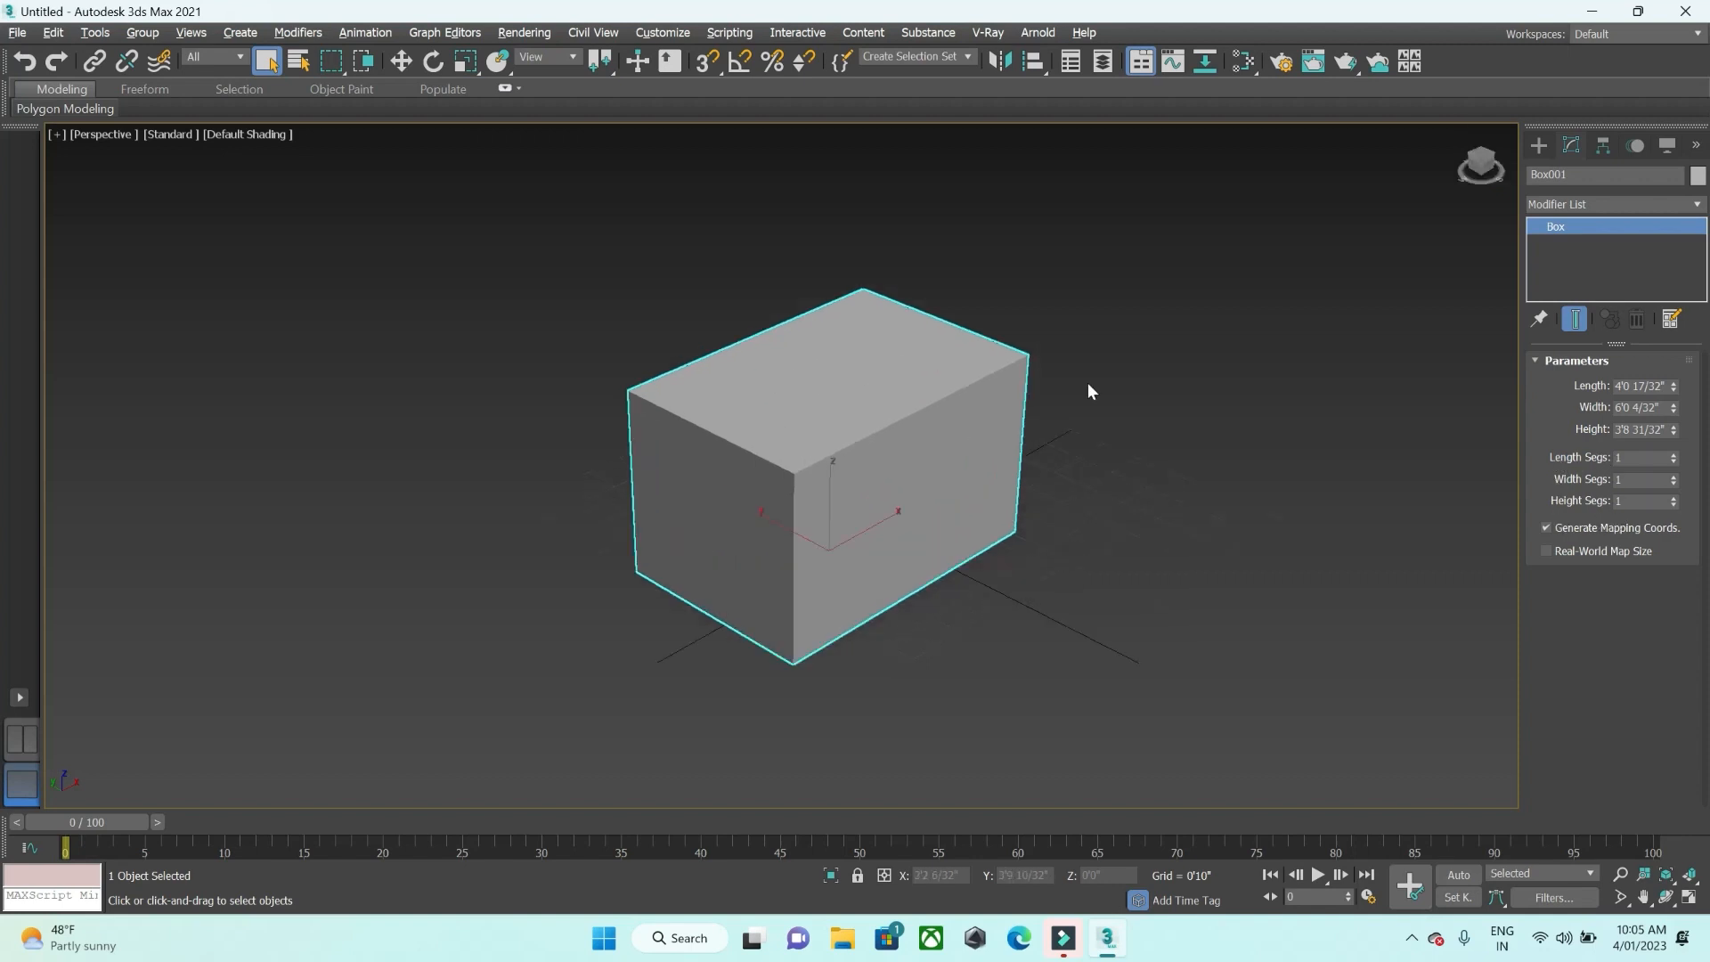
pyautogui.click(1673, 454)
pyautogui.click(1672, 454)
pyautogui.click(1672, 455)
pyautogui.click(1672, 455)
pyautogui.click(1673, 454)
pyautogui.click(1672, 454)
pyautogui.press('F4')
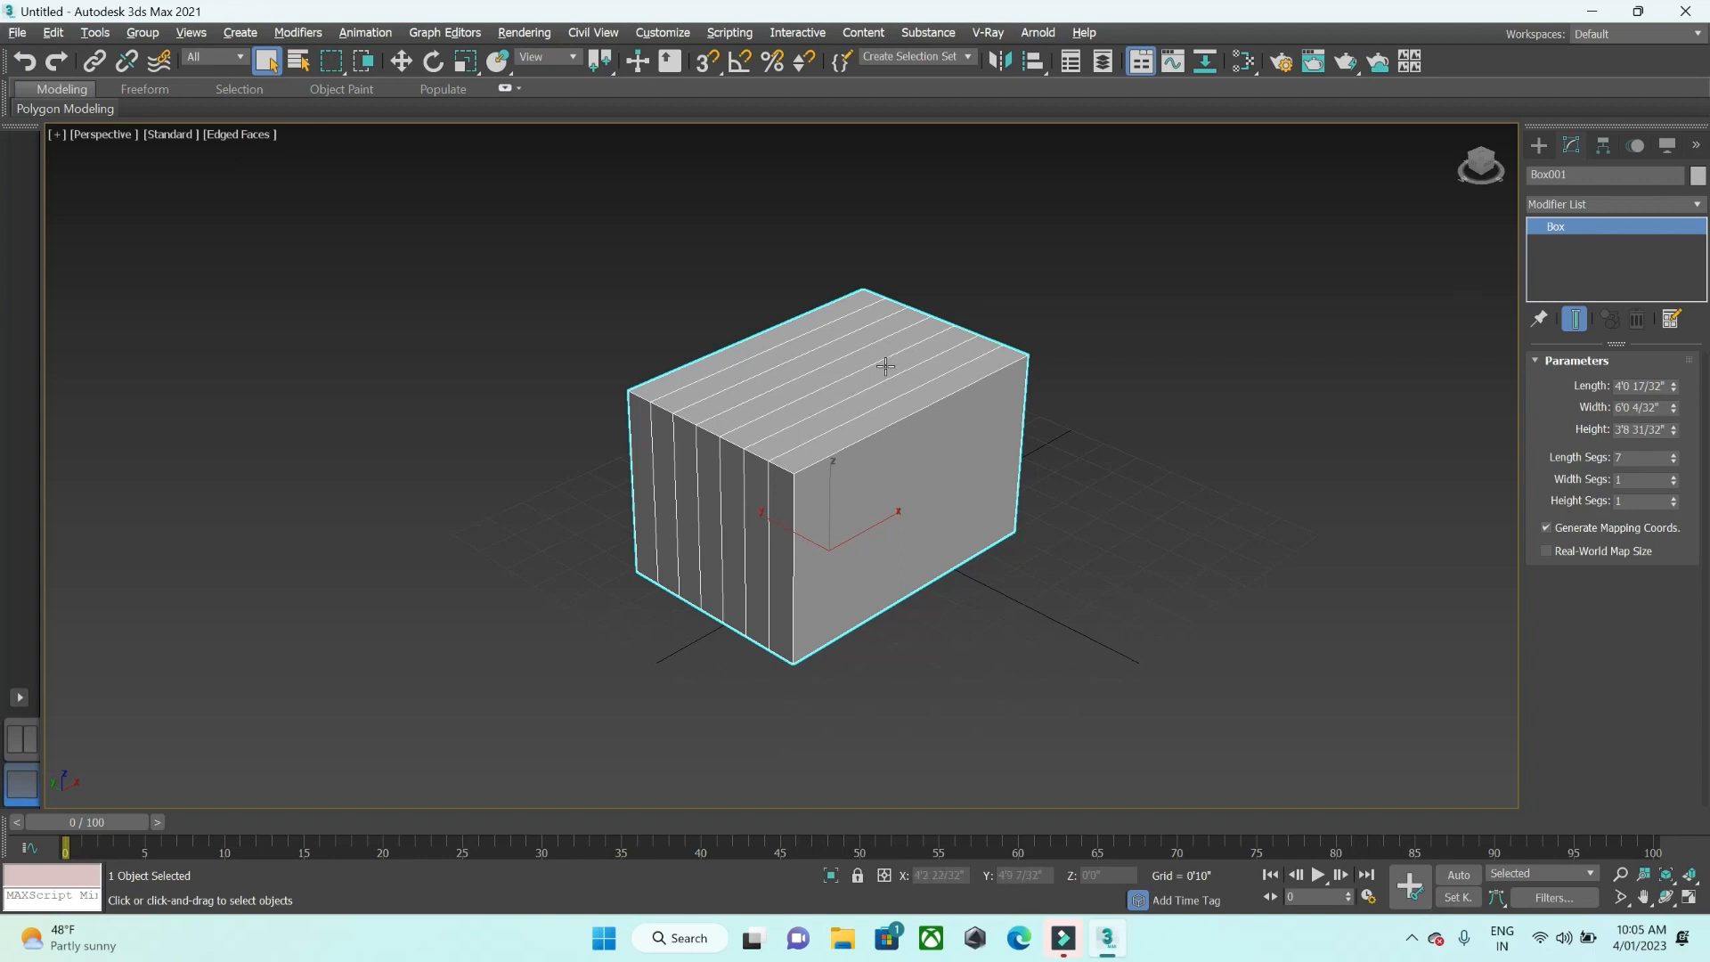
# Set the box's length, width and height segments to 3 each
pyautogui.click(1673, 455)
pyautogui.click(1673, 463)
pyautogui.click(1673, 462)
pyautogui.click(1673, 462)
pyautogui.click(1673, 462)
pyautogui.click(1674, 462)
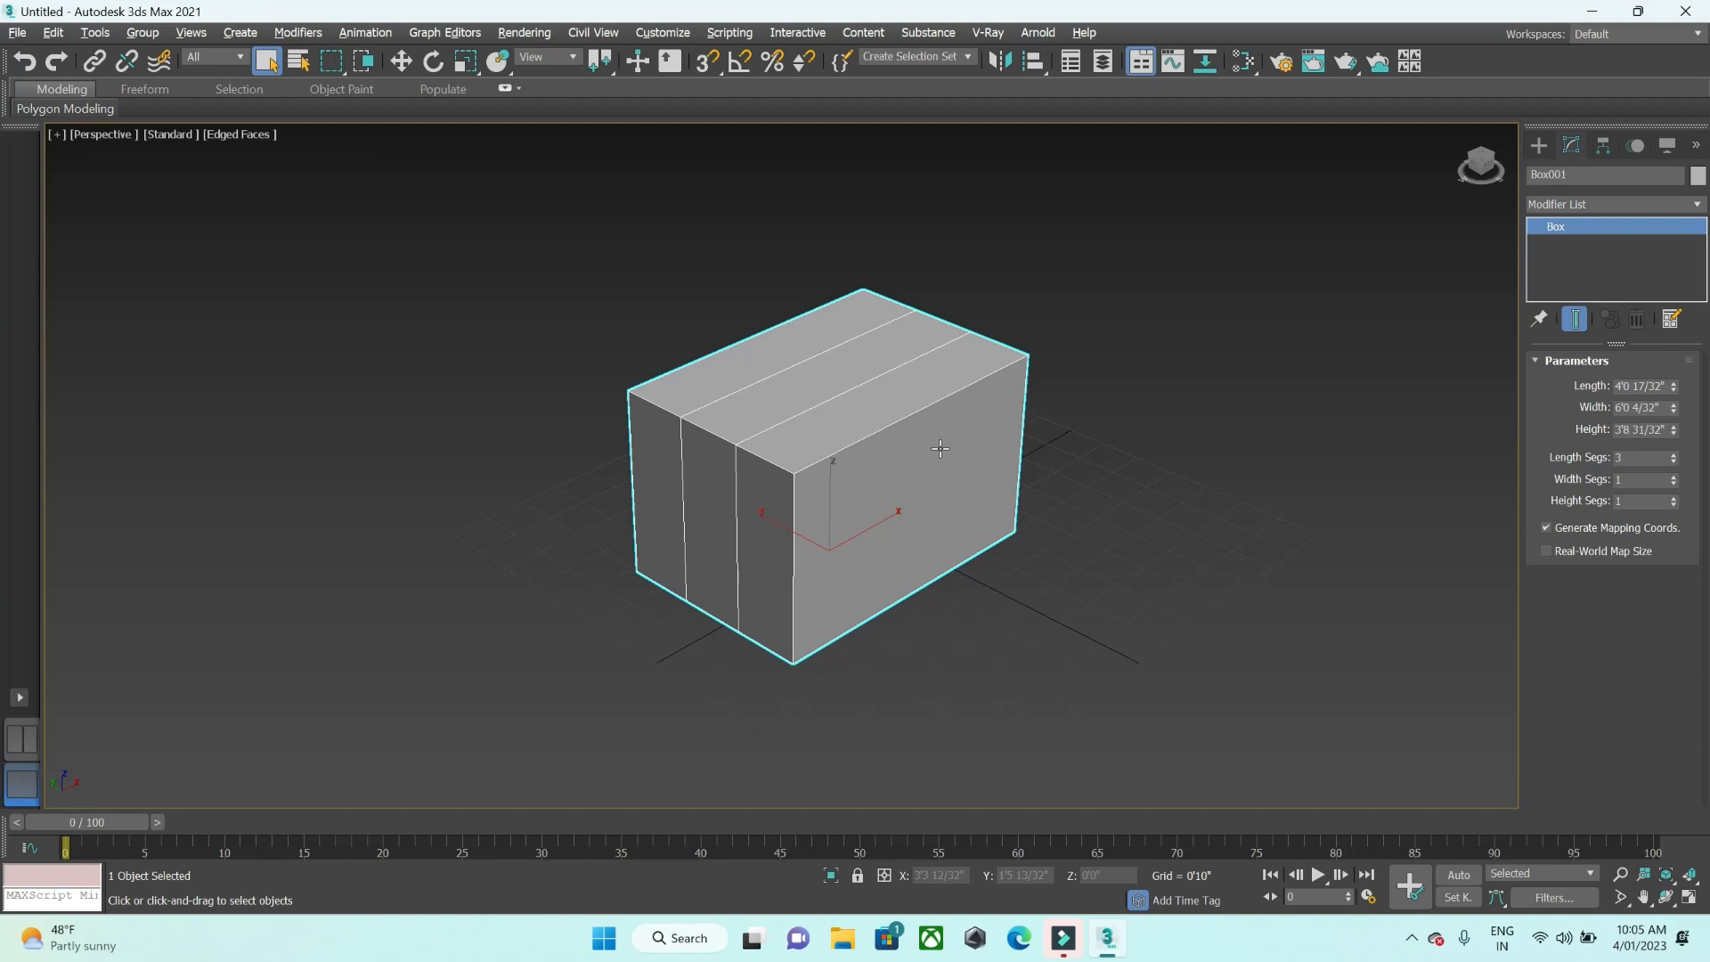
pyautogui.click(1673, 477)
pyautogui.click(1674, 476)
pyautogui.click(1674, 499)
pyautogui.click(1674, 498)
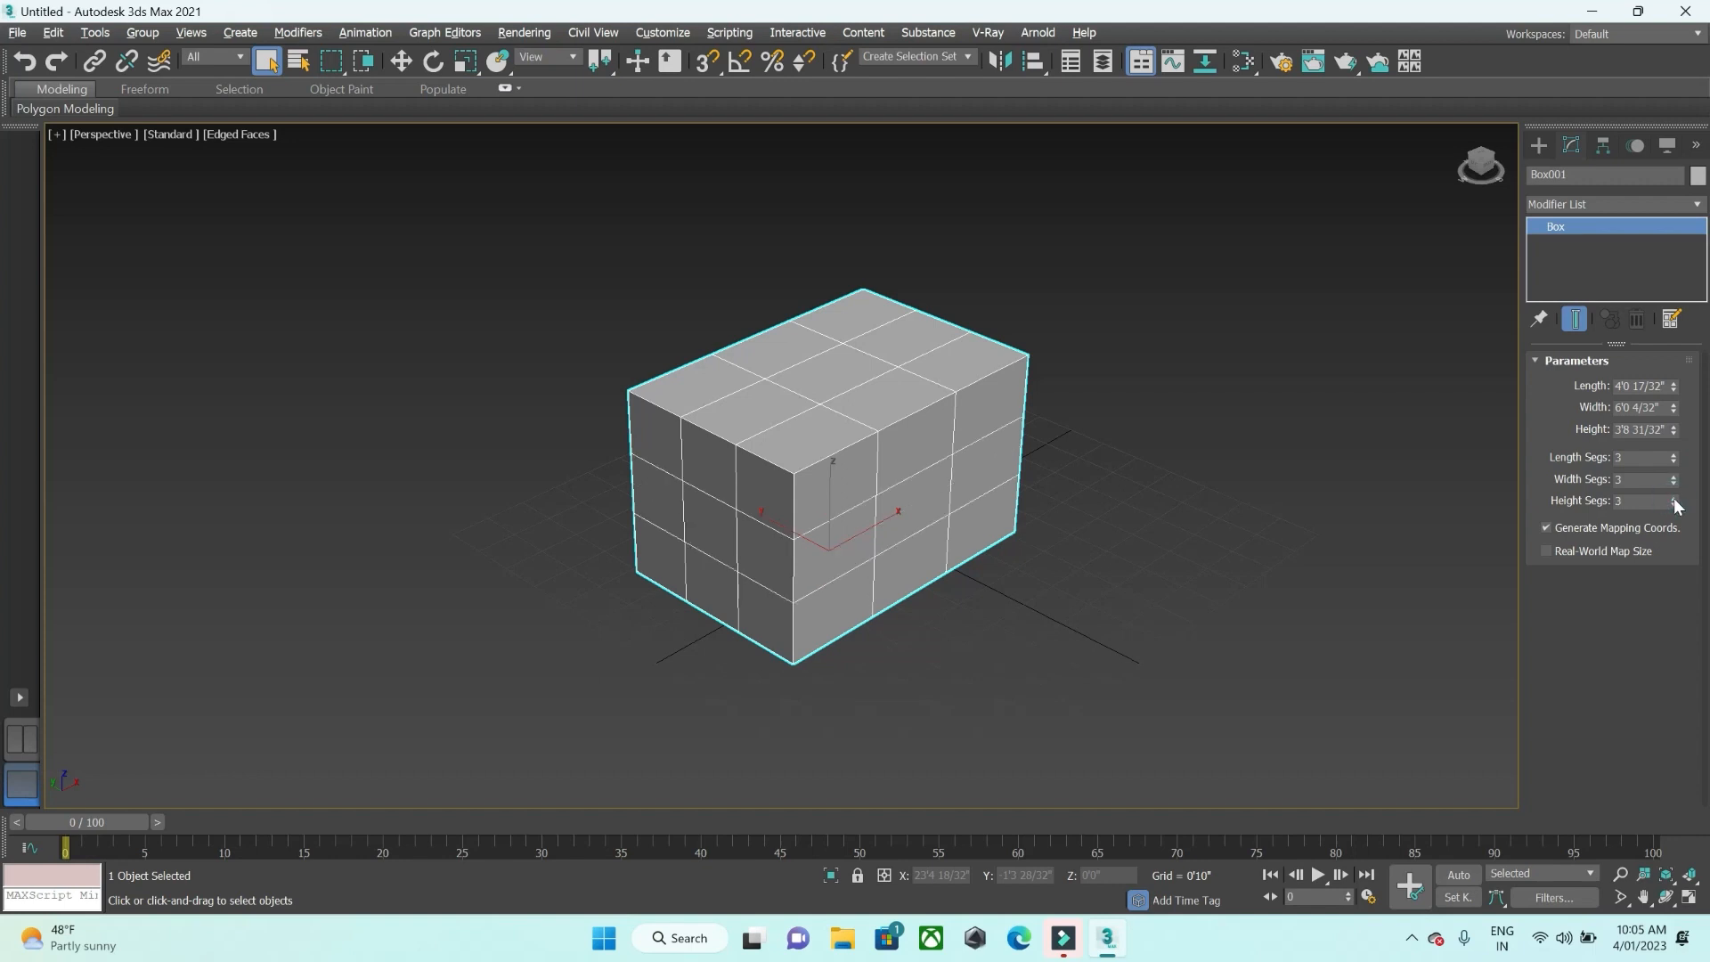
# Try the Facets, Bounding Box and Flat Color shading styles in the Perspective view
pyautogui.click(249, 136)
pyautogui.click(298, 176)
pyautogui.click(251, 136)
pyautogui.click(363, 203)
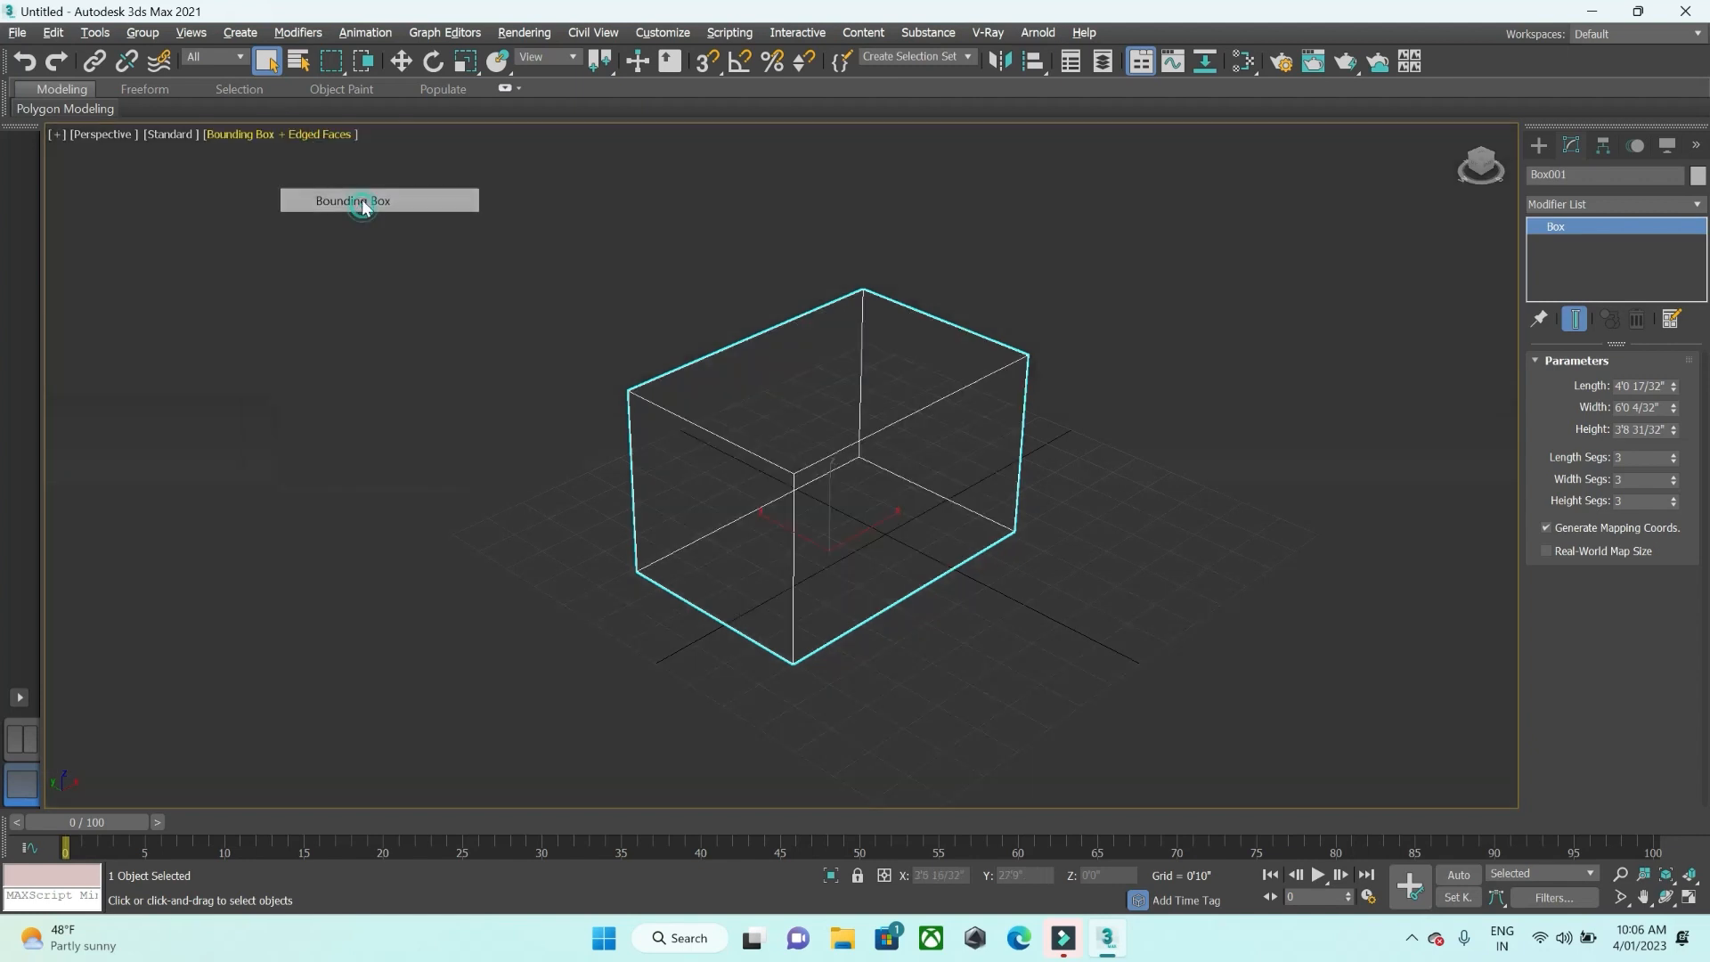
pyautogui.click(269, 134)
pyautogui.click(363, 225)
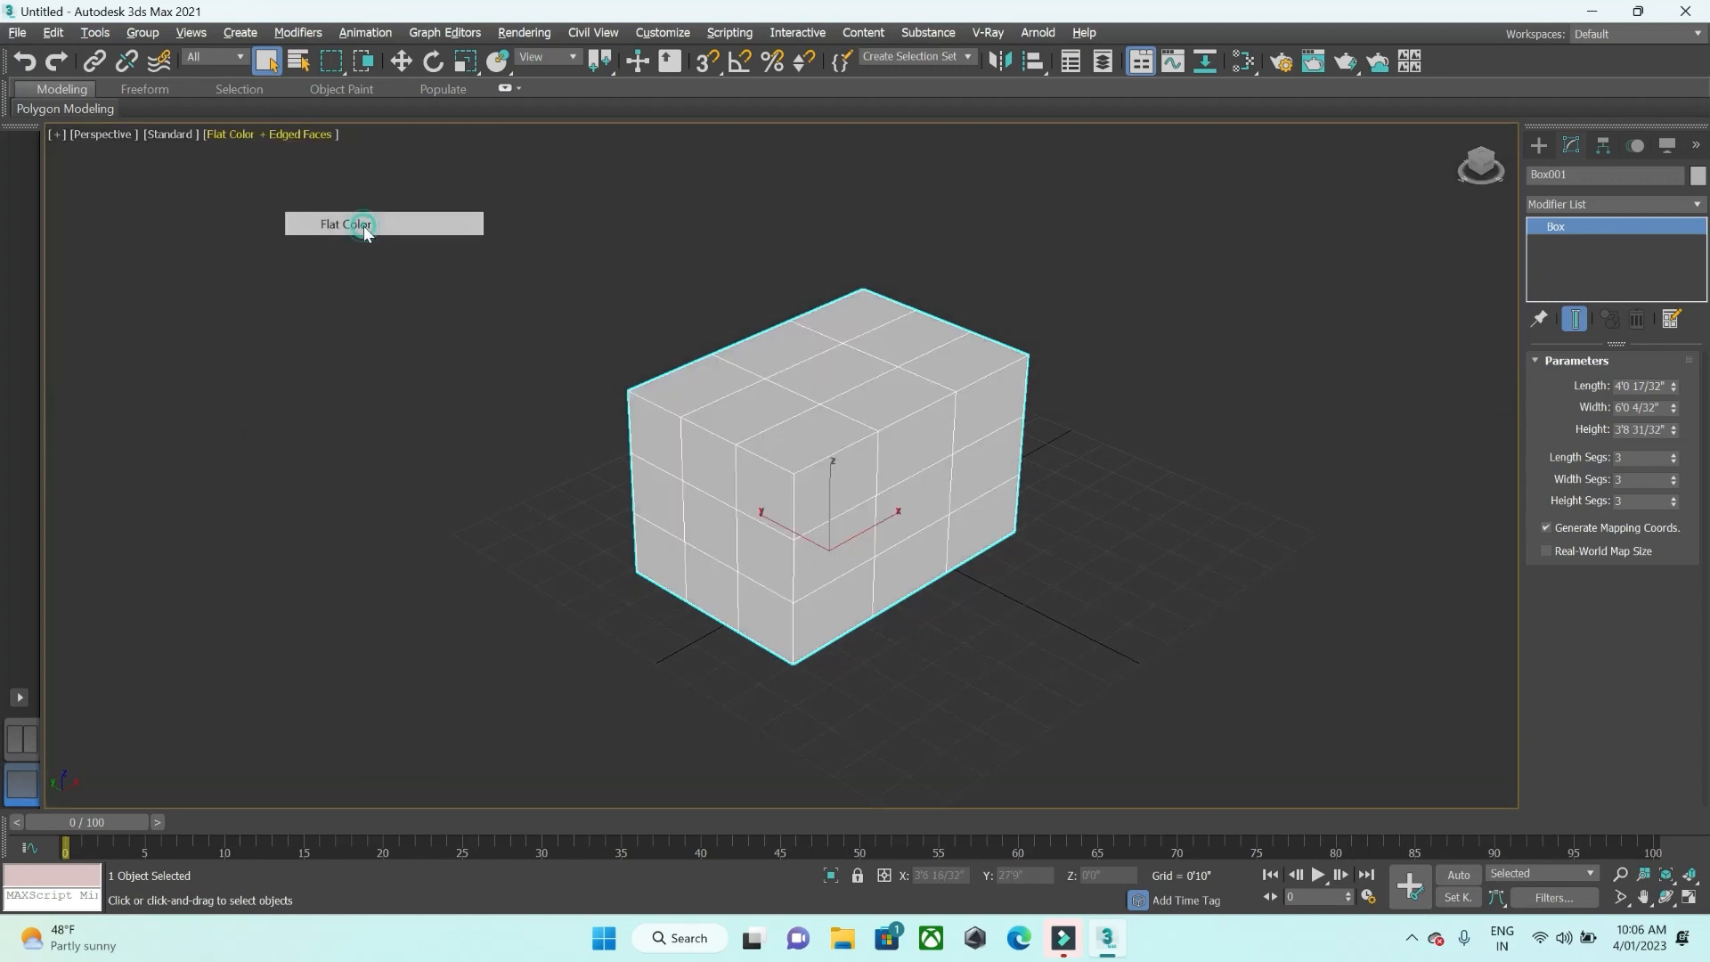
# Switch the Perspective view to Clay shading and turn off the edged faces display
pyautogui.click(310, 128)
pyautogui.click(313, 132)
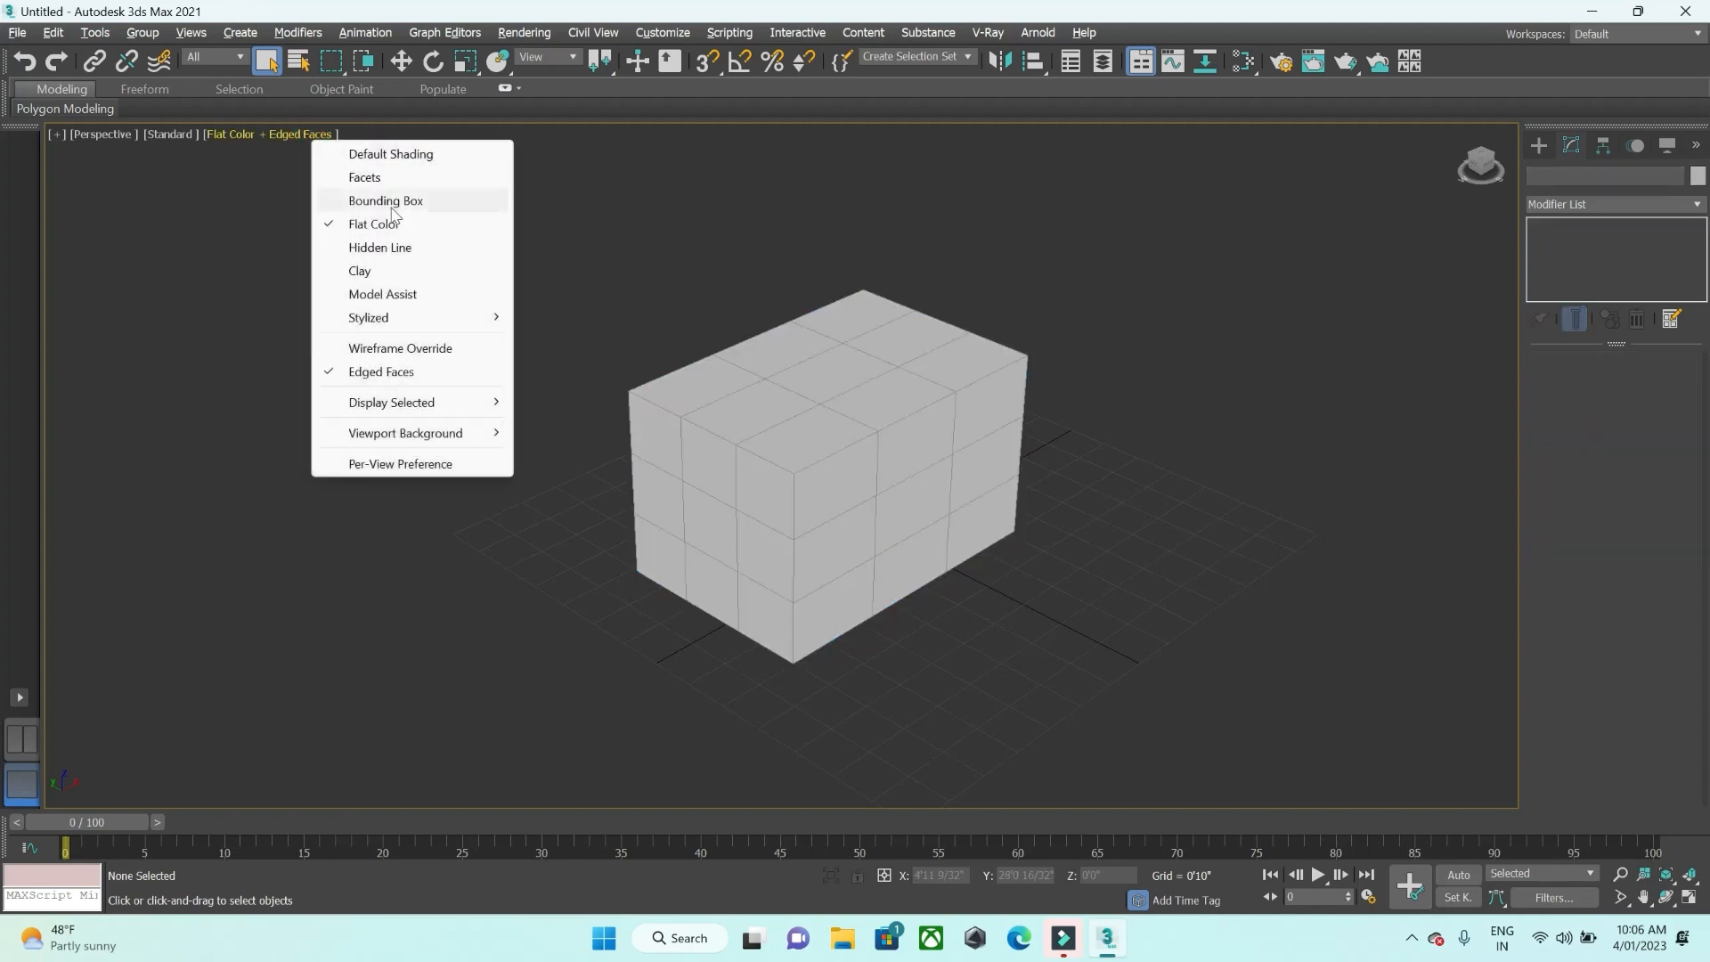
pyautogui.click(369, 271)
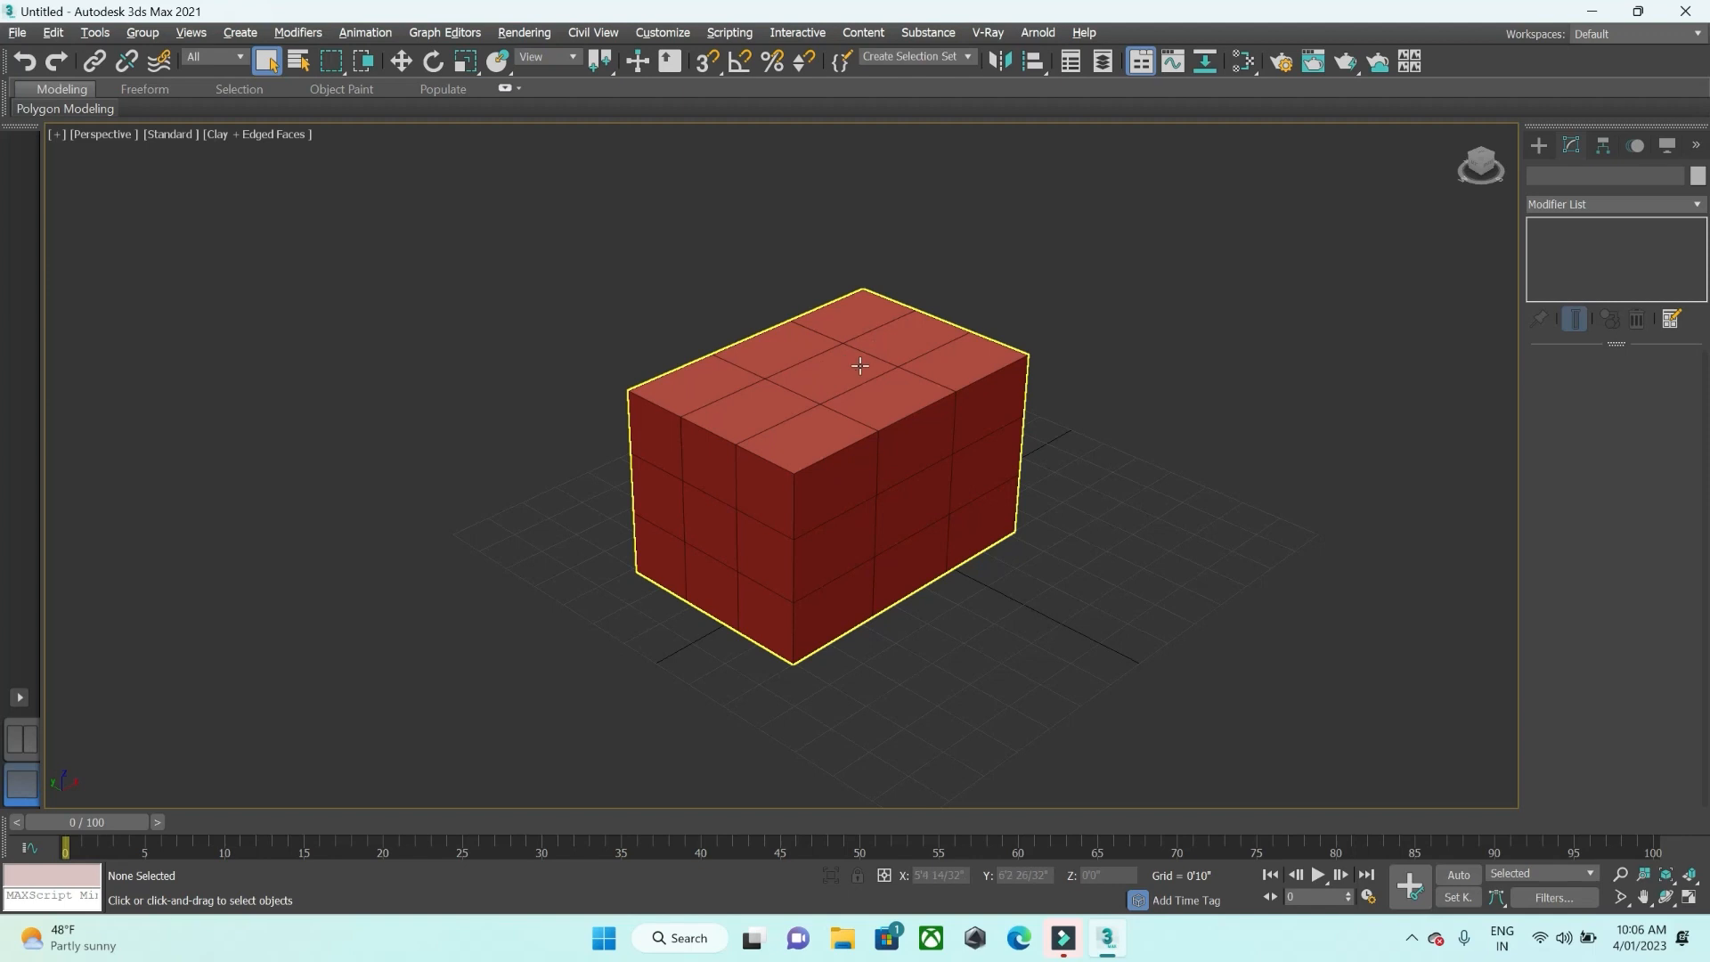
pyautogui.press('F4')
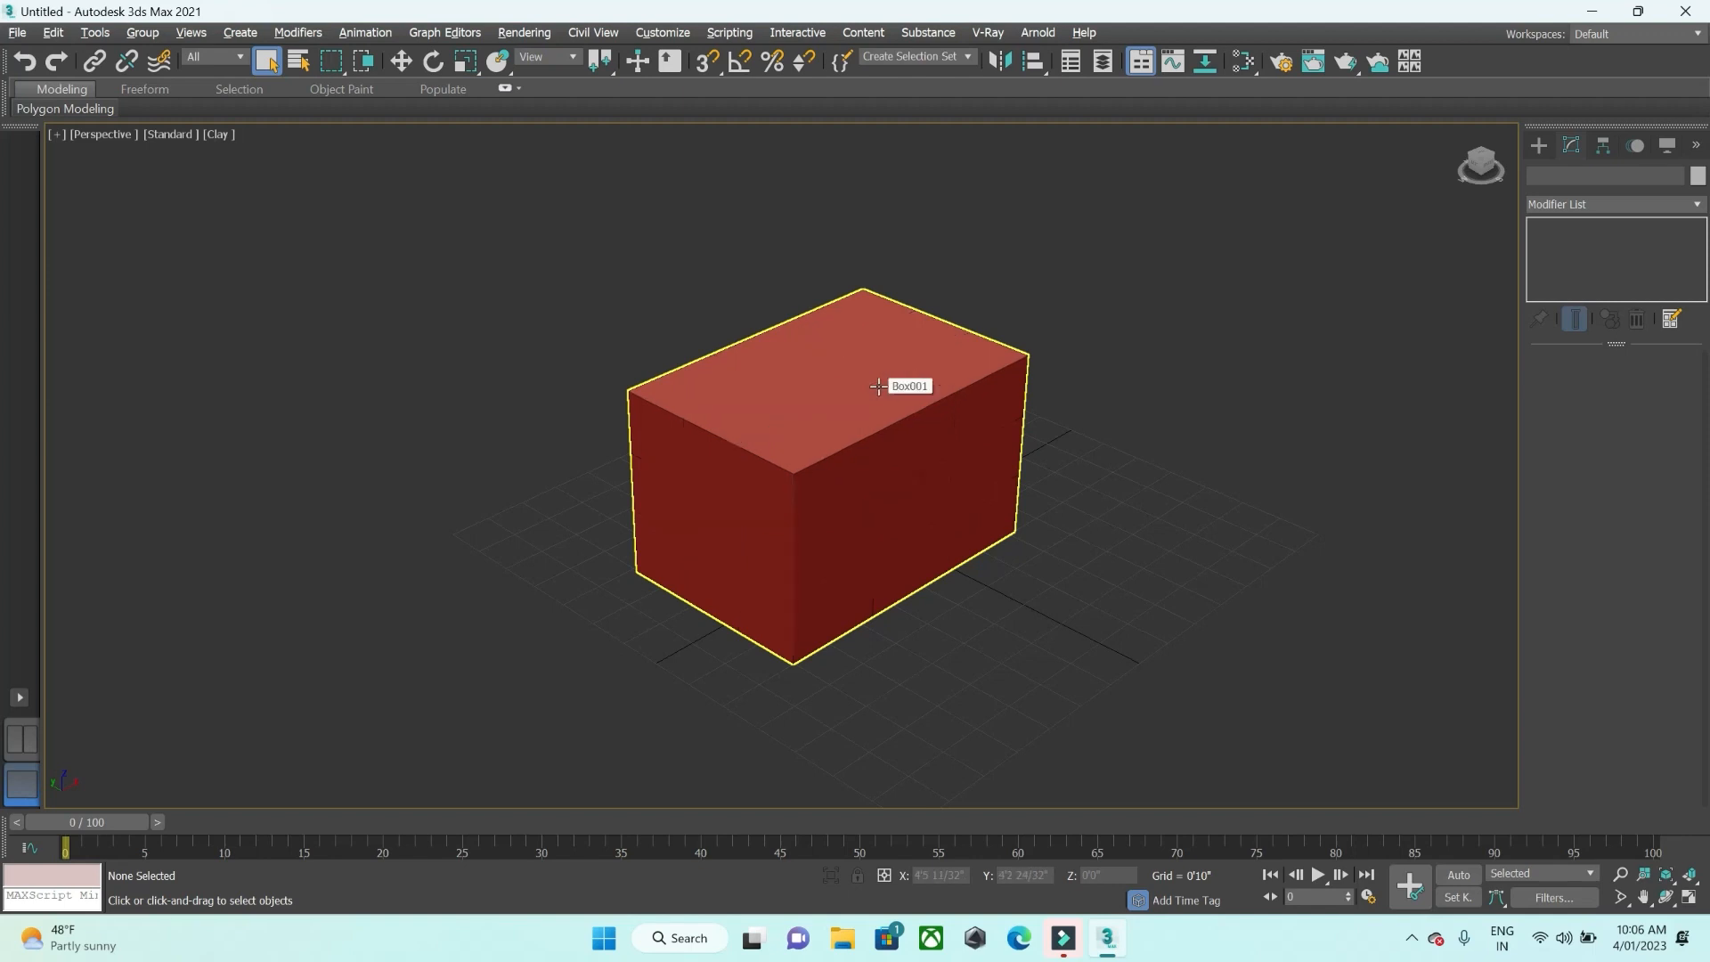
# Try the Graphite and Color Pencil stylized looks in the Perspective view and return to Clay shading
pyautogui.click(219, 134)
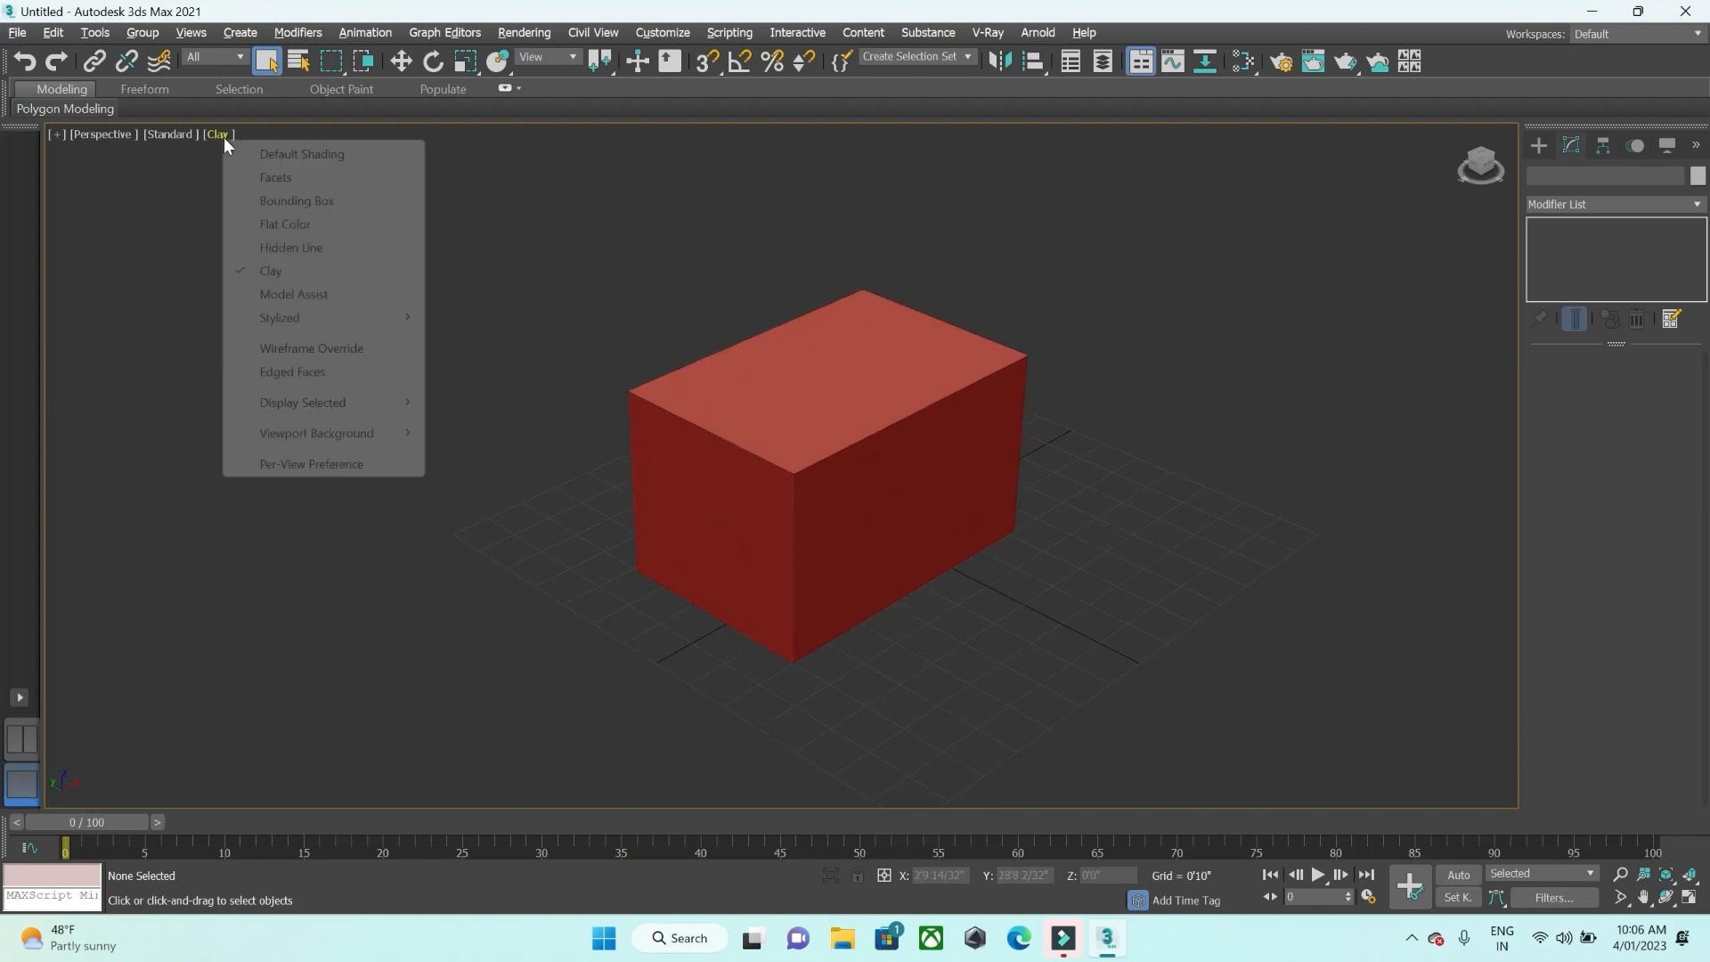
pyautogui.moveTo(335, 318)
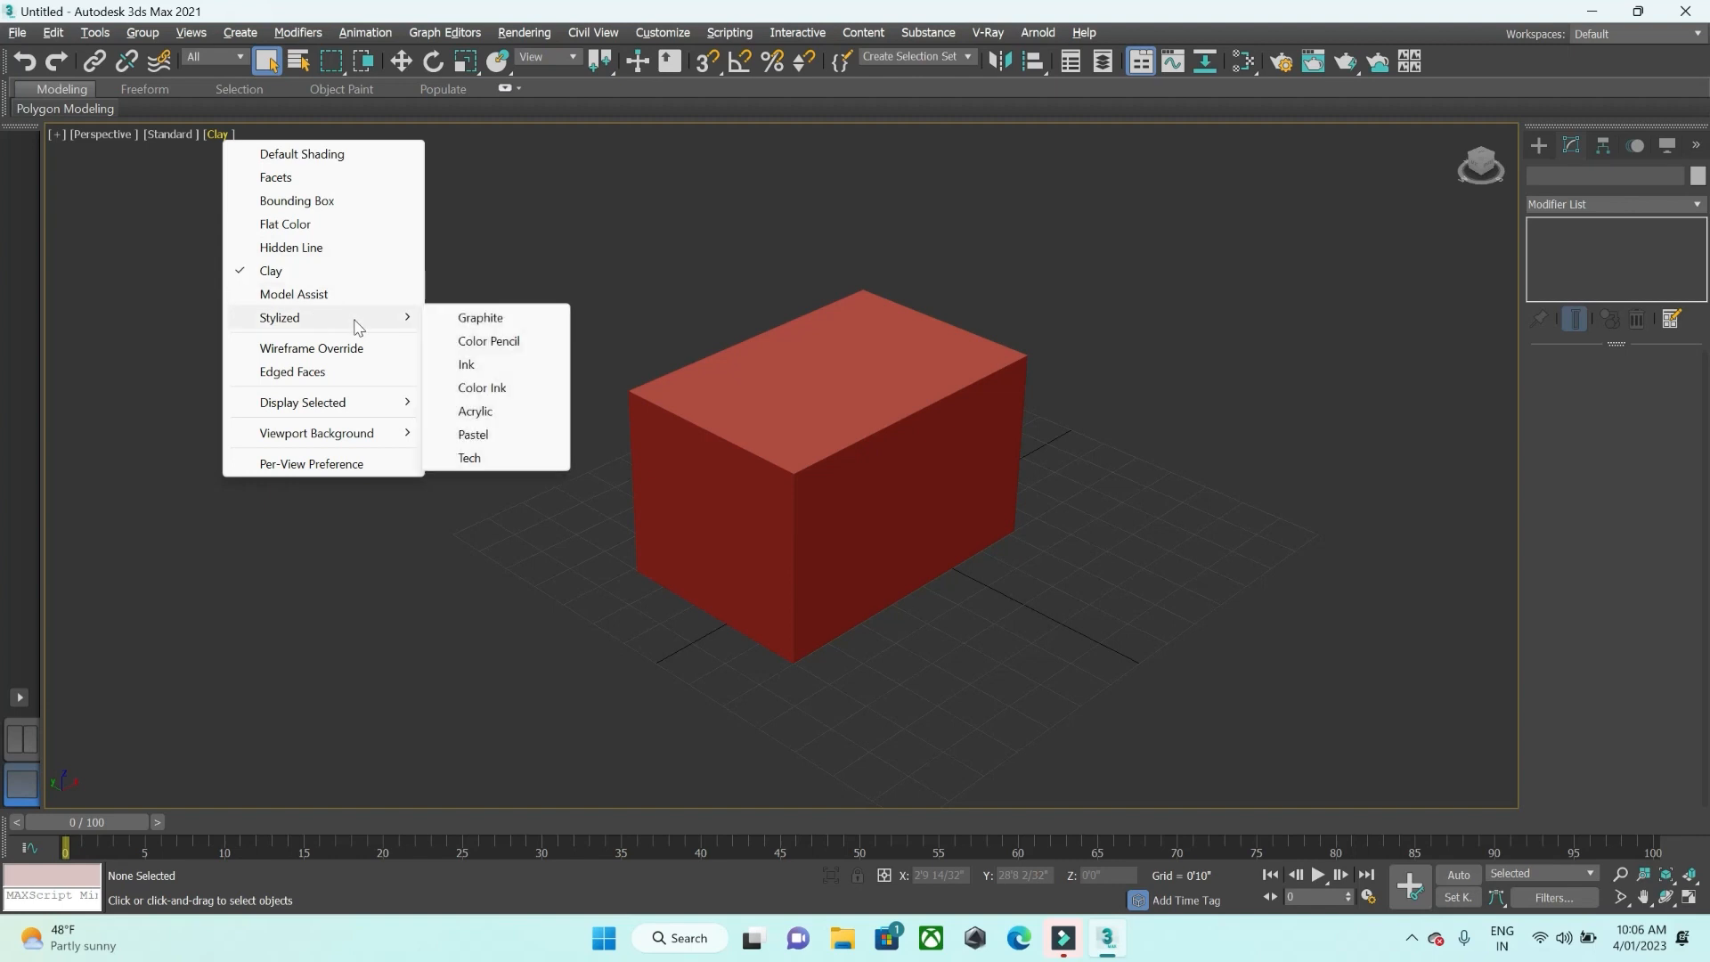
pyautogui.click(480, 320)
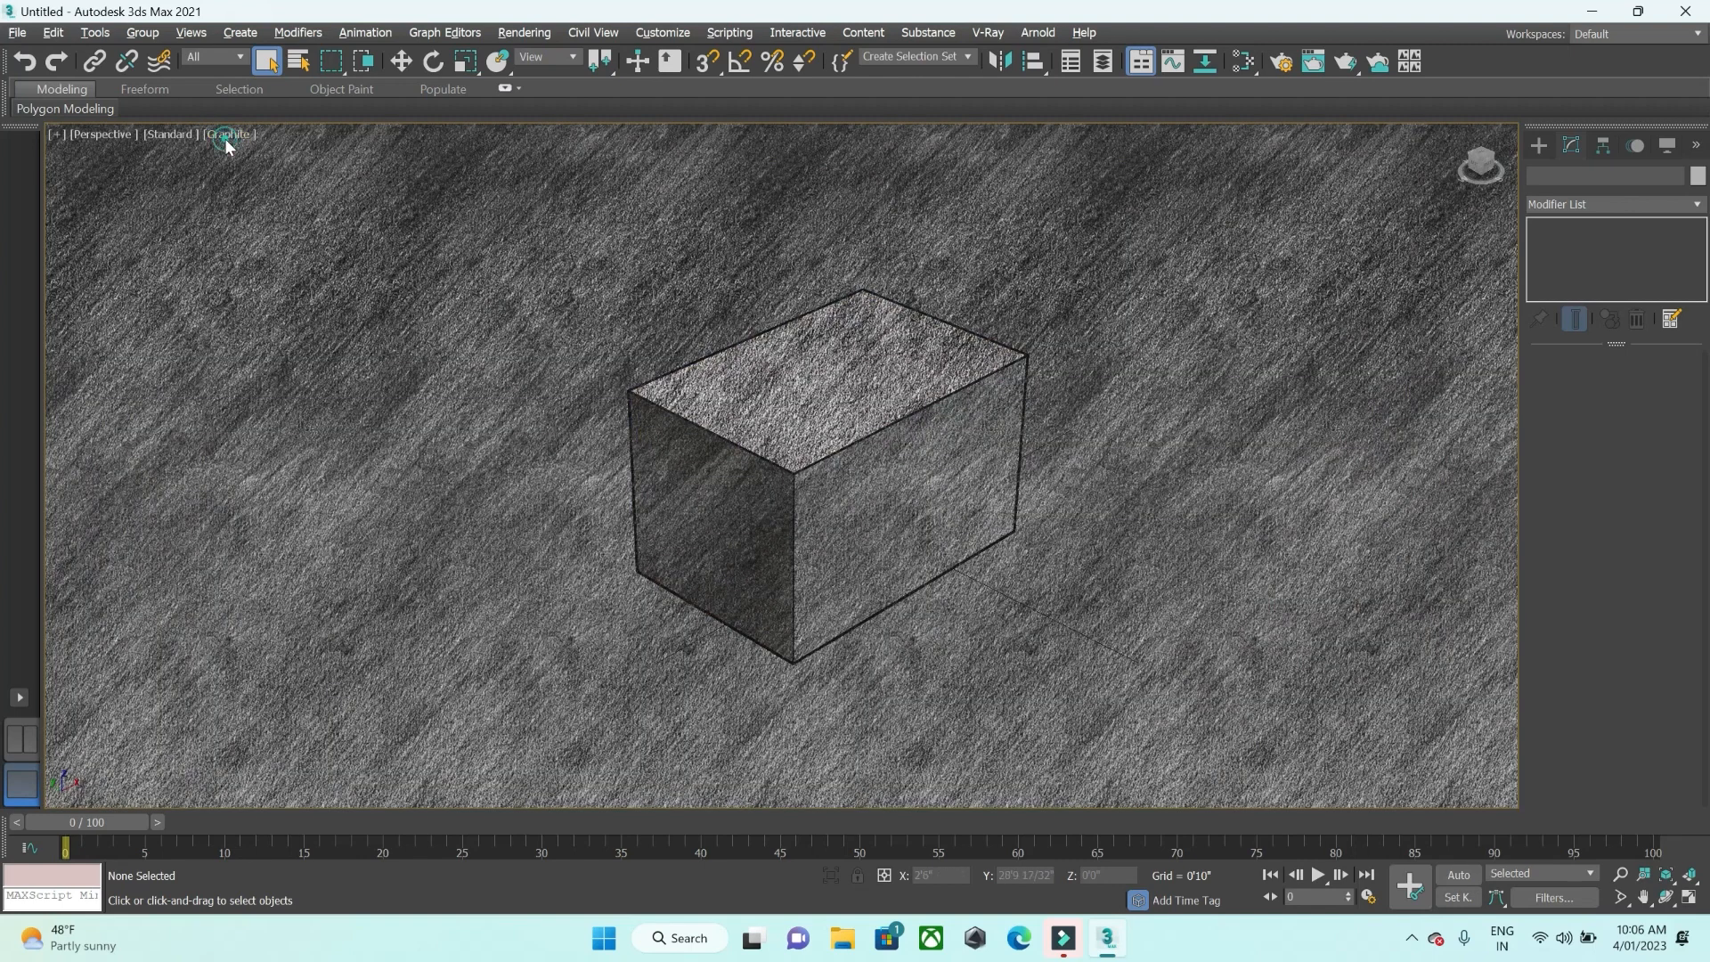
pyautogui.click(227, 134)
pyautogui.moveTo(329, 318)
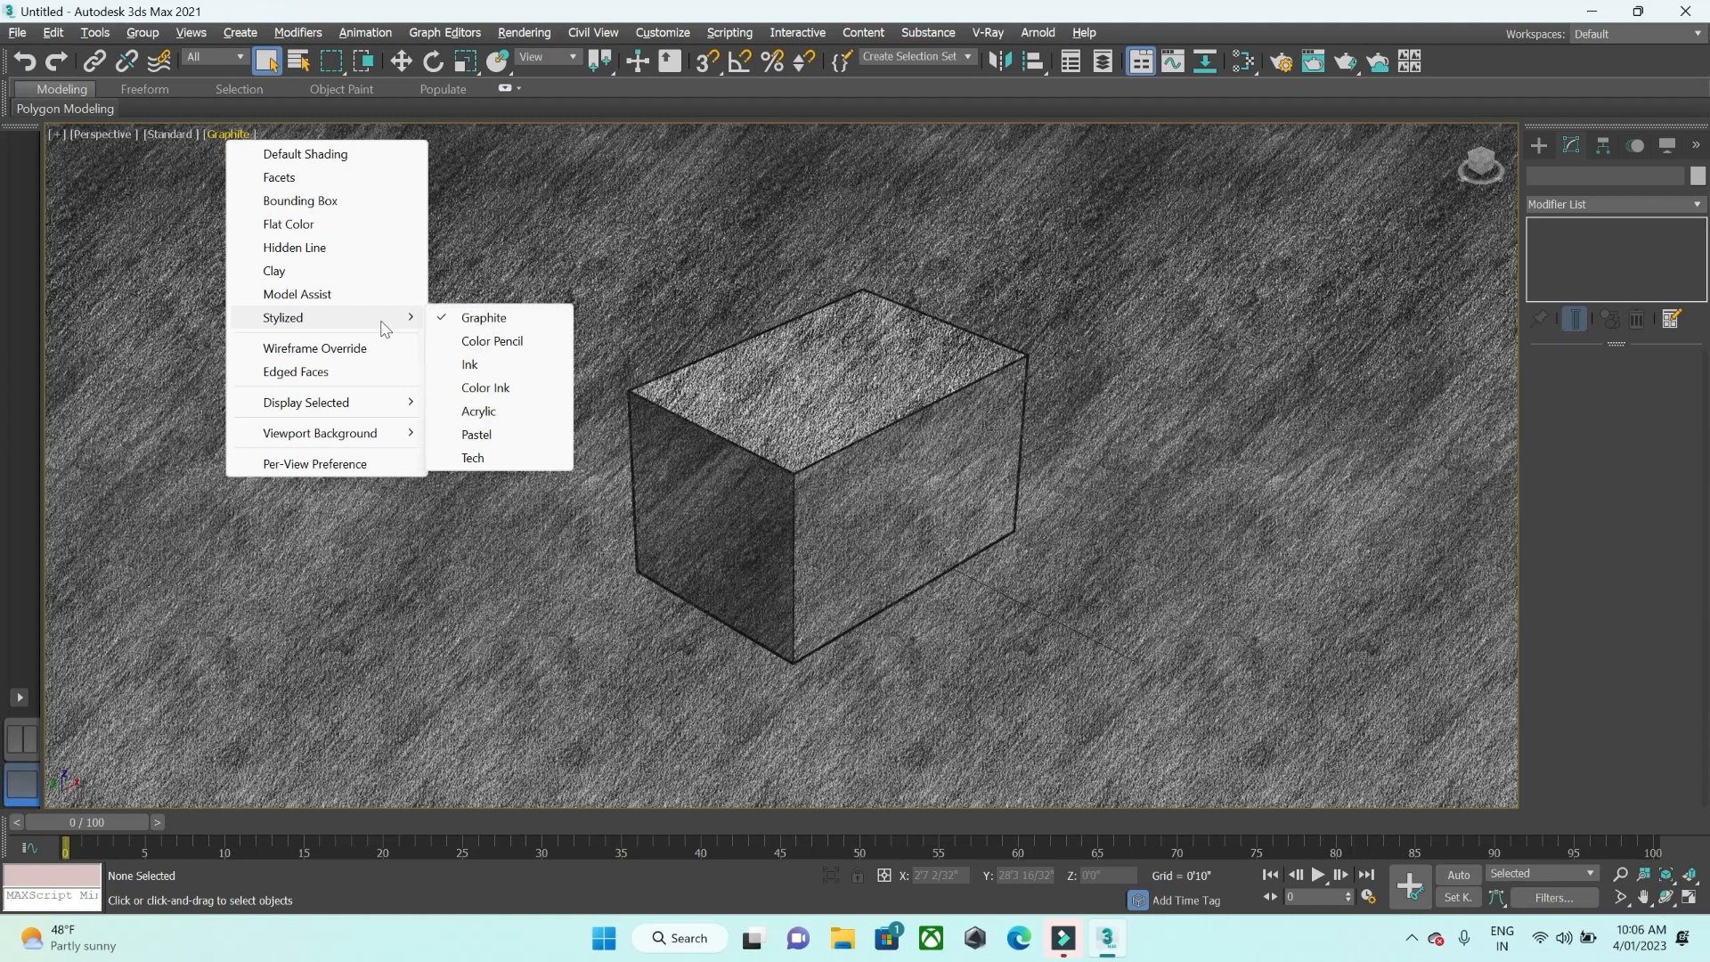
pyautogui.click(478, 341)
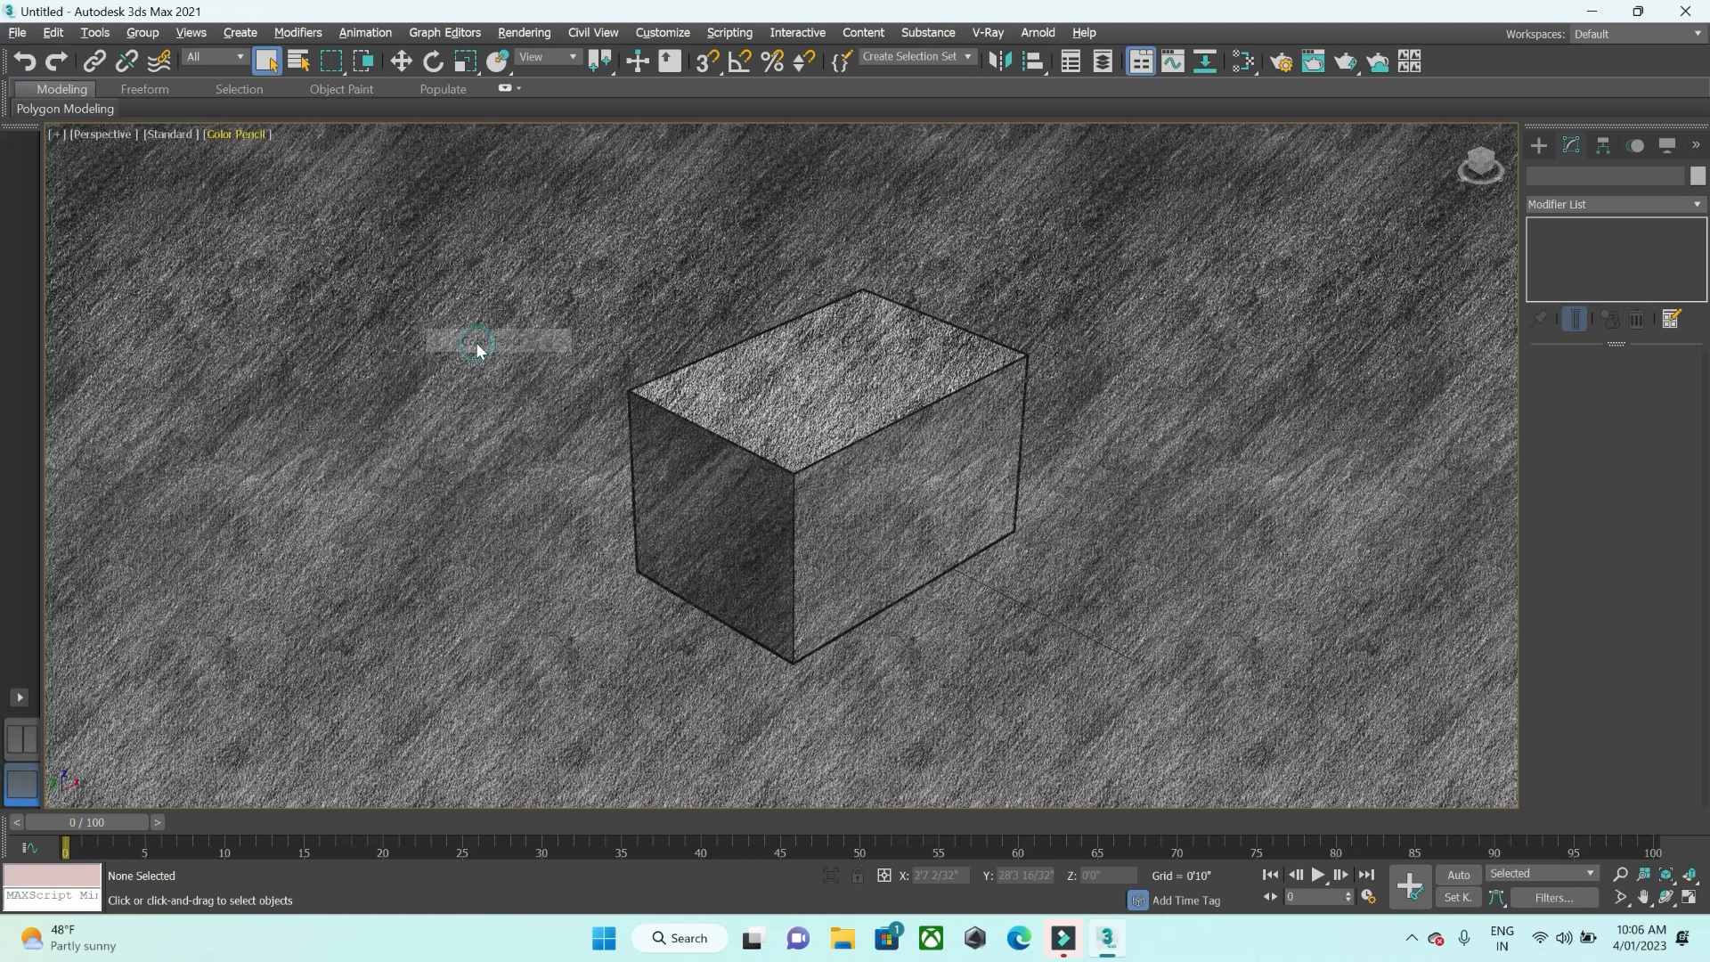
pyautogui.click(228, 137)
pyautogui.click(294, 271)
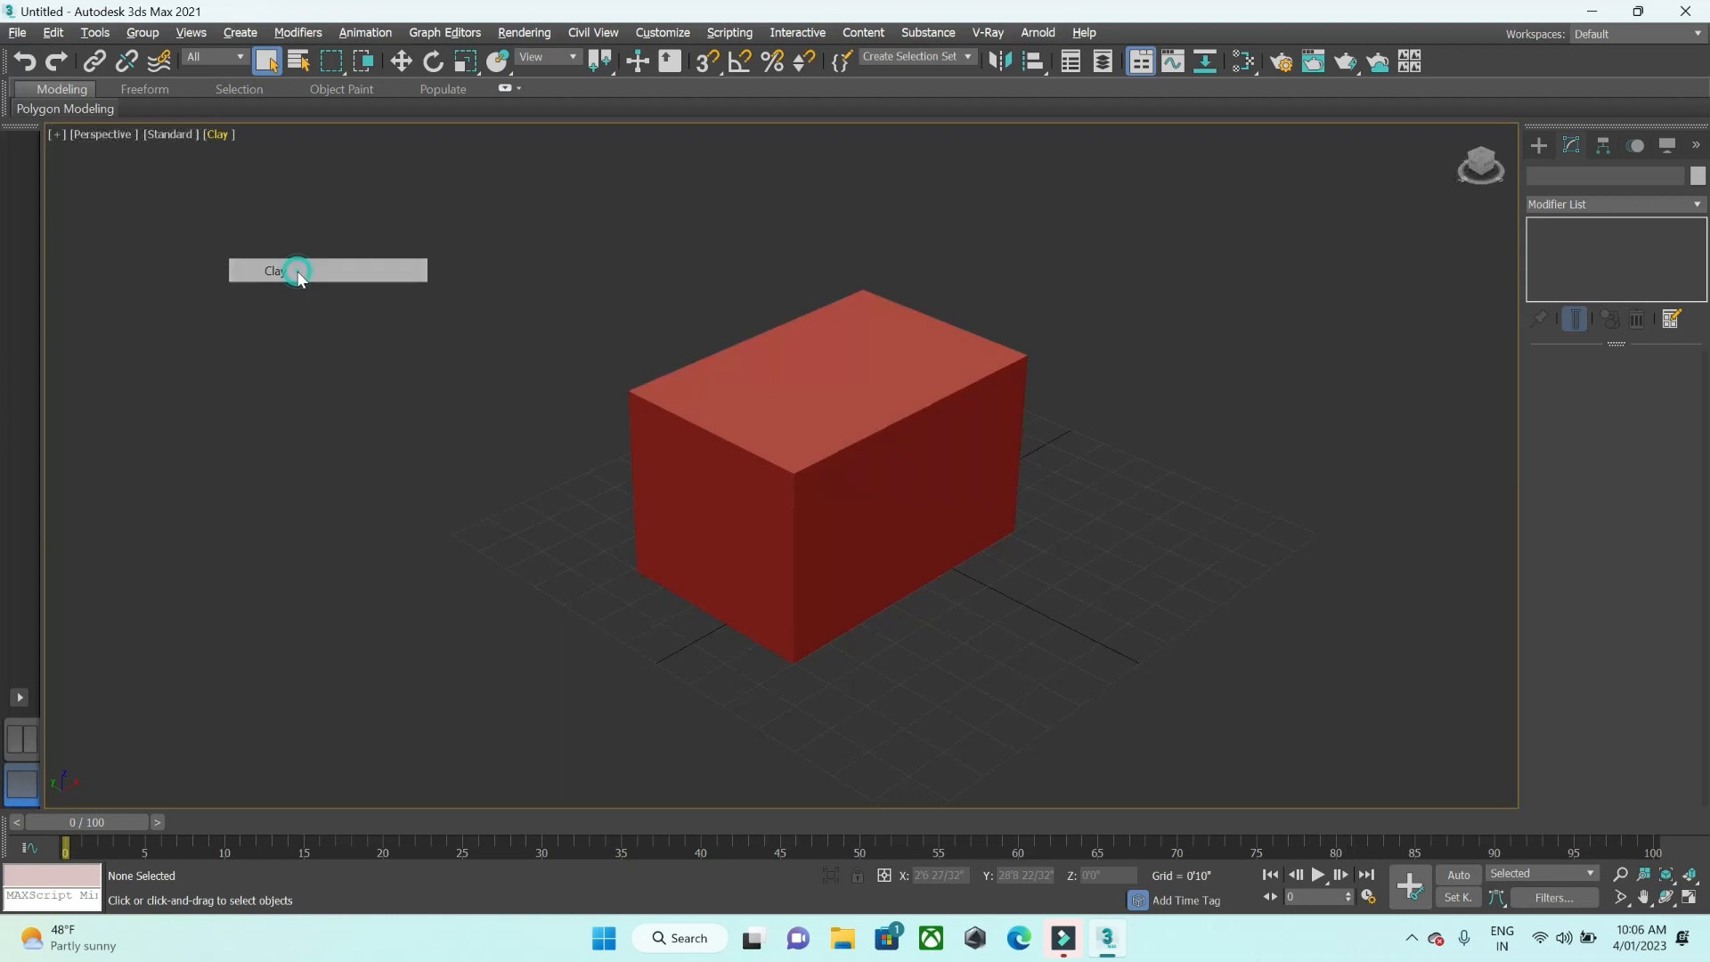
pyautogui.click(221, 136)
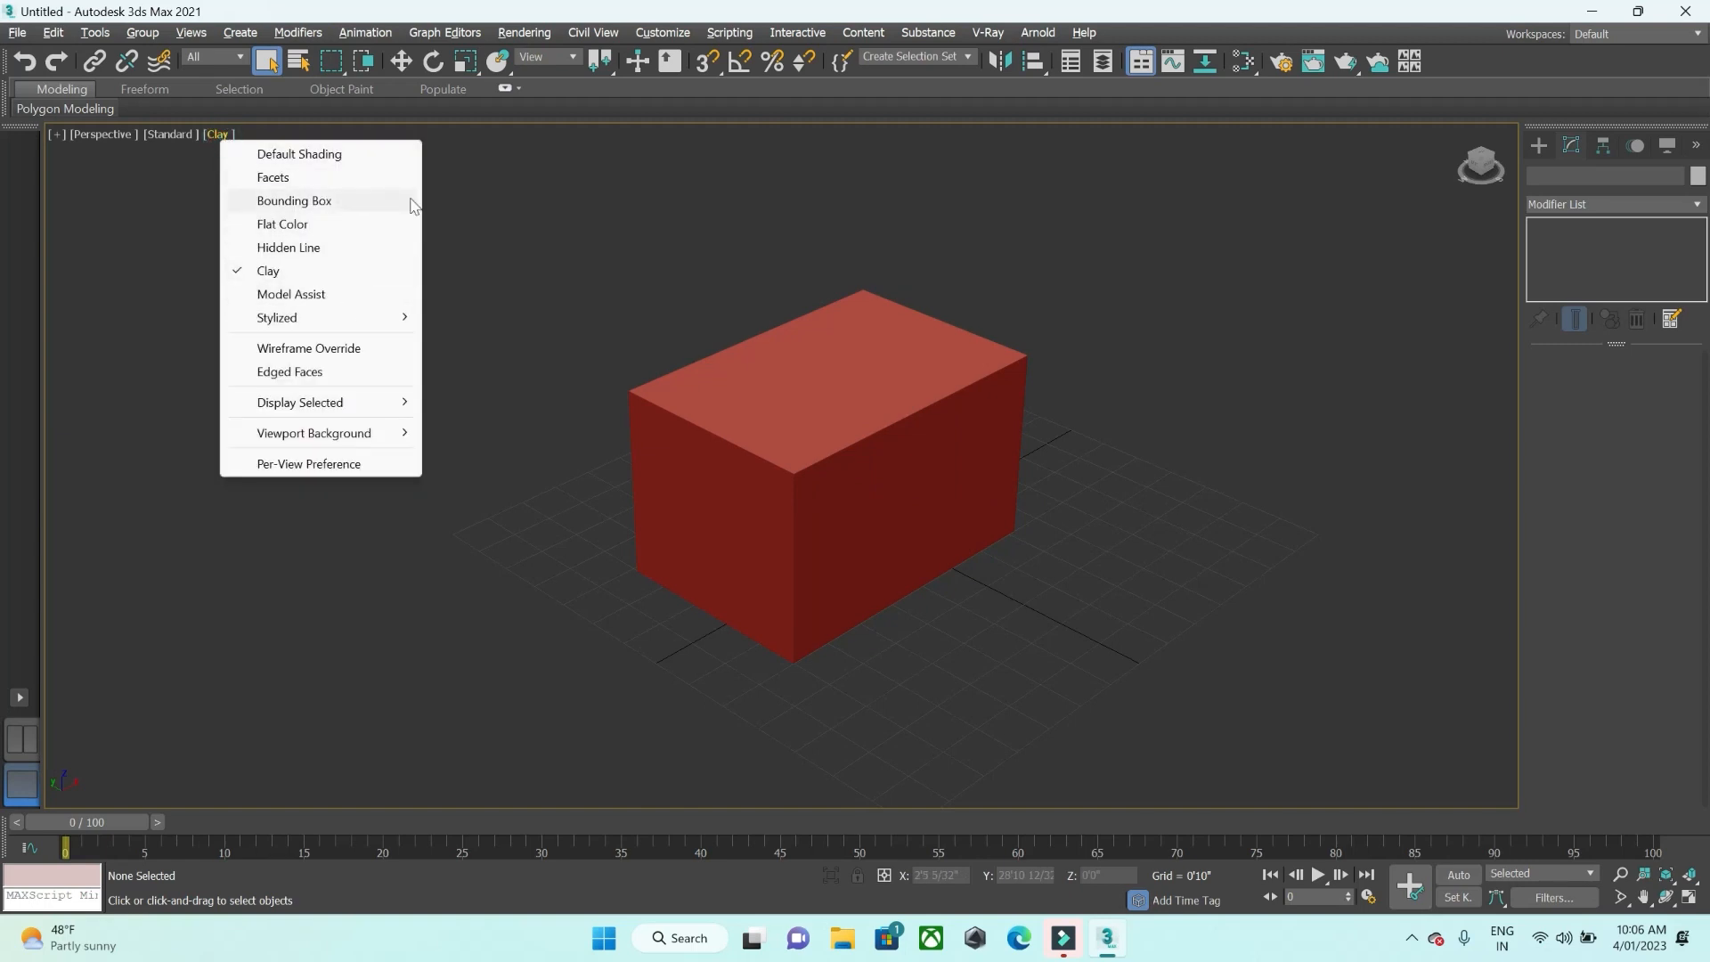
pyautogui.click(528, 181)
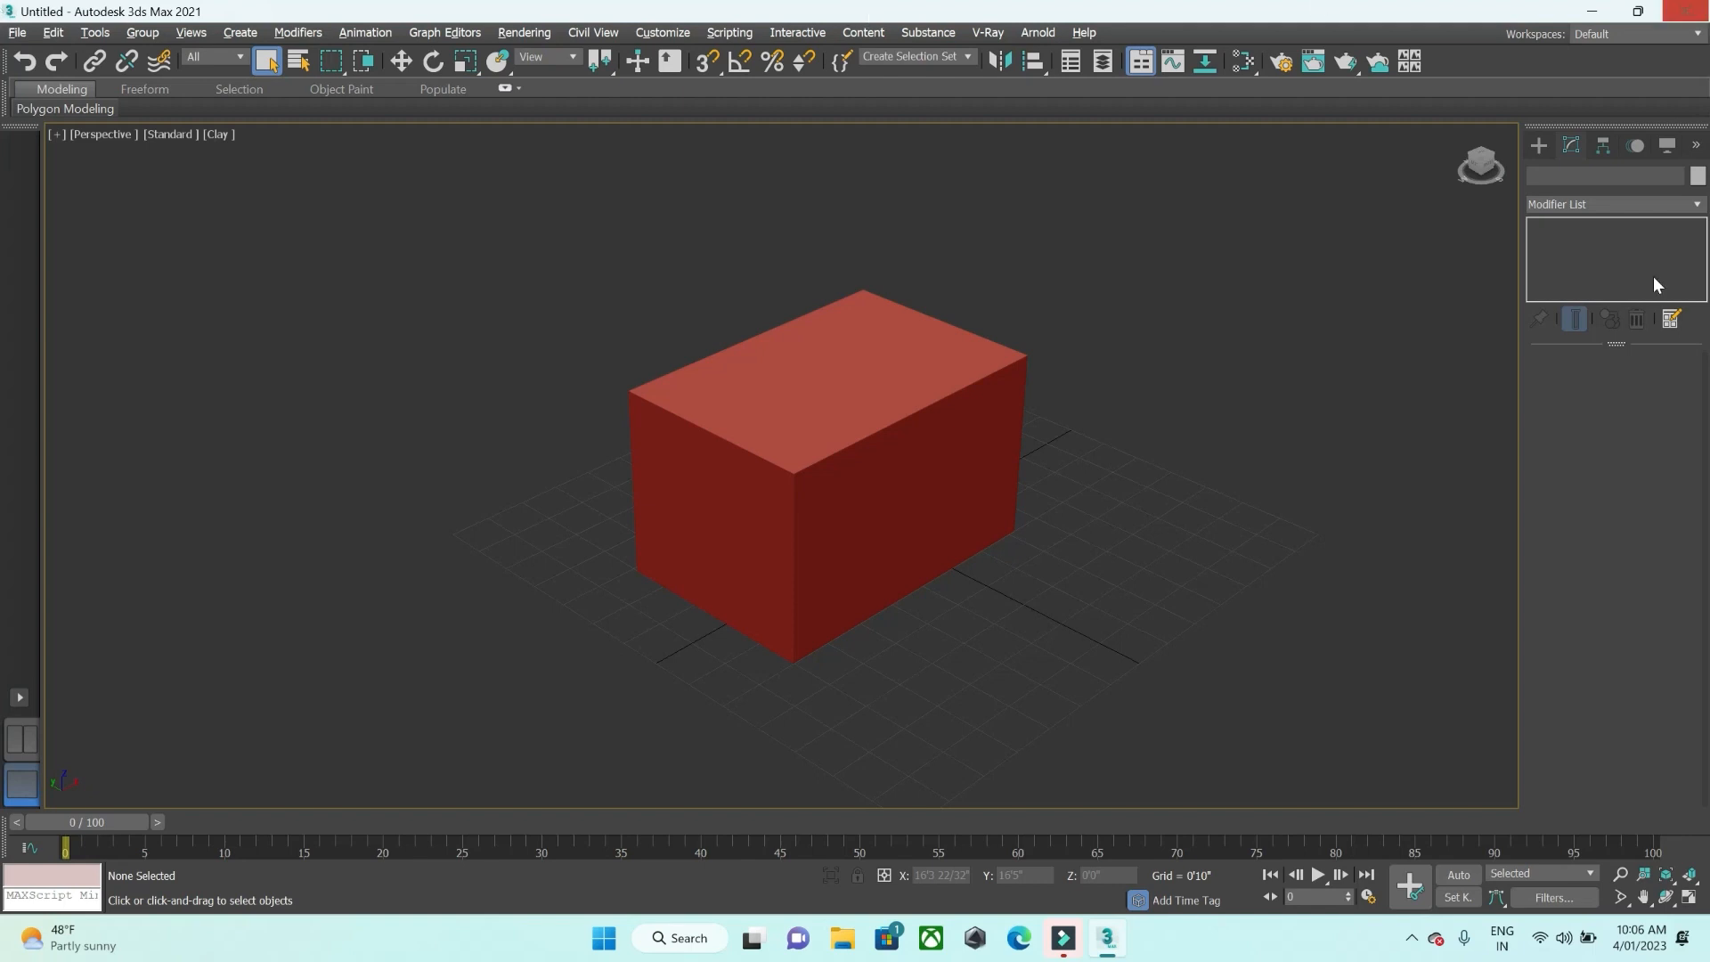
# Select the box and examine it by zooming, panning and orbiting the Perspective view
pyautogui.scroll(-3, 828, 424)
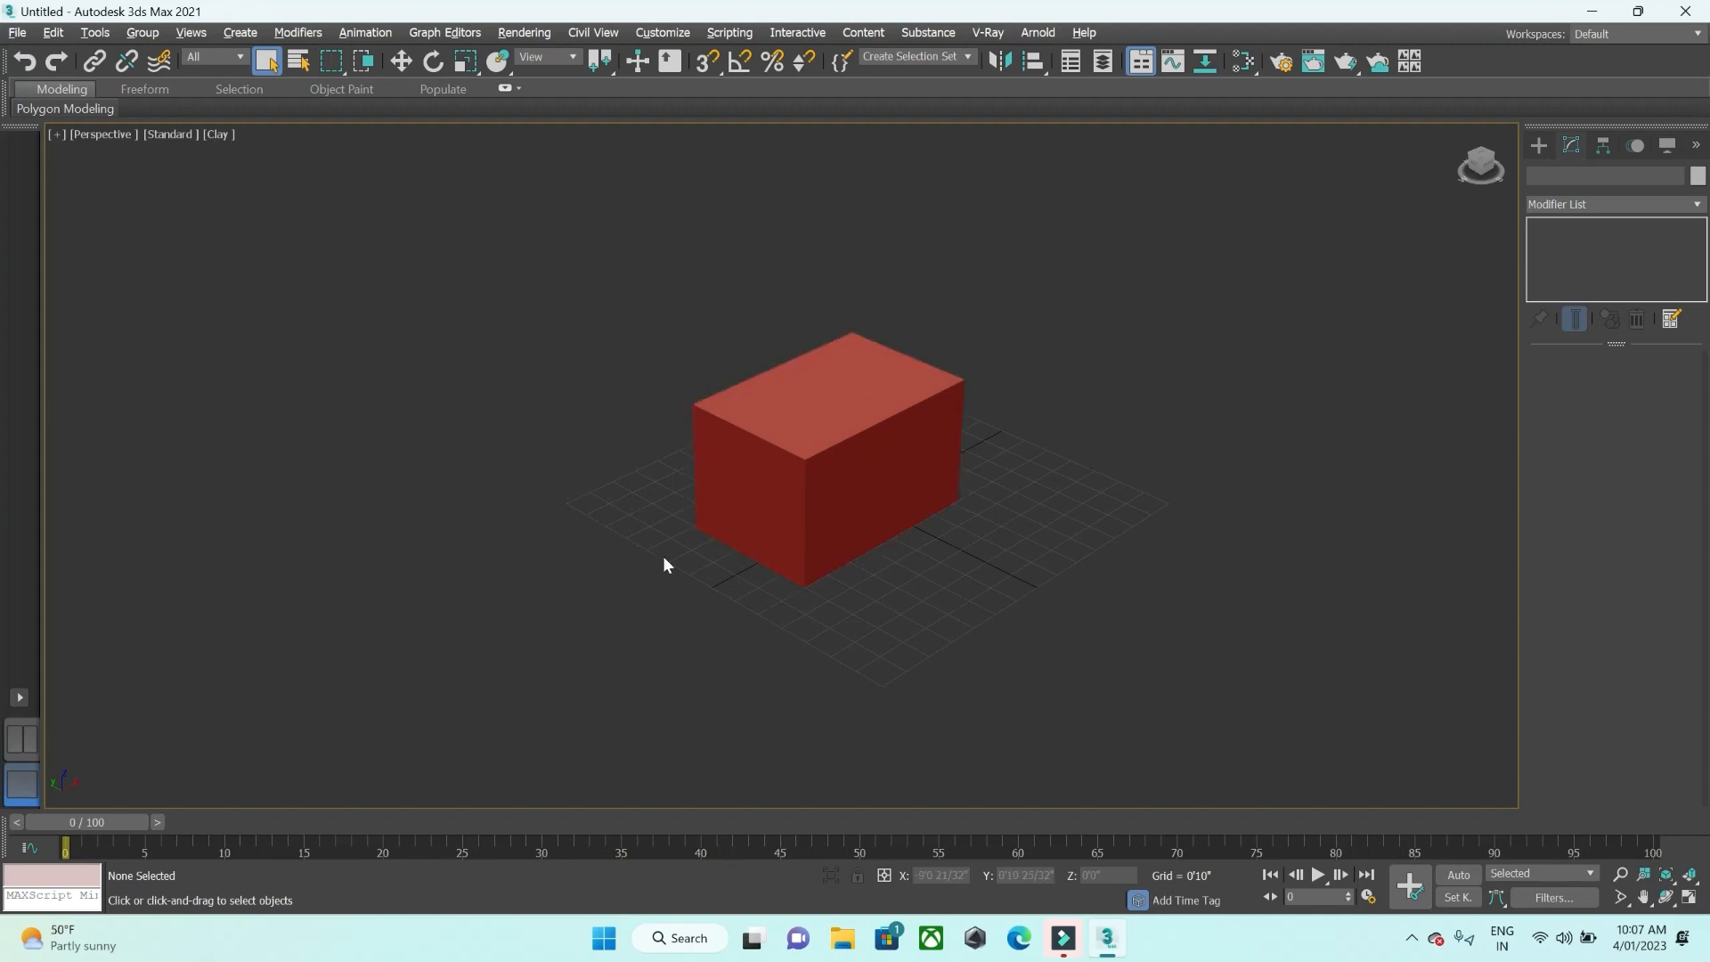
pyautogui.click(882, 474)
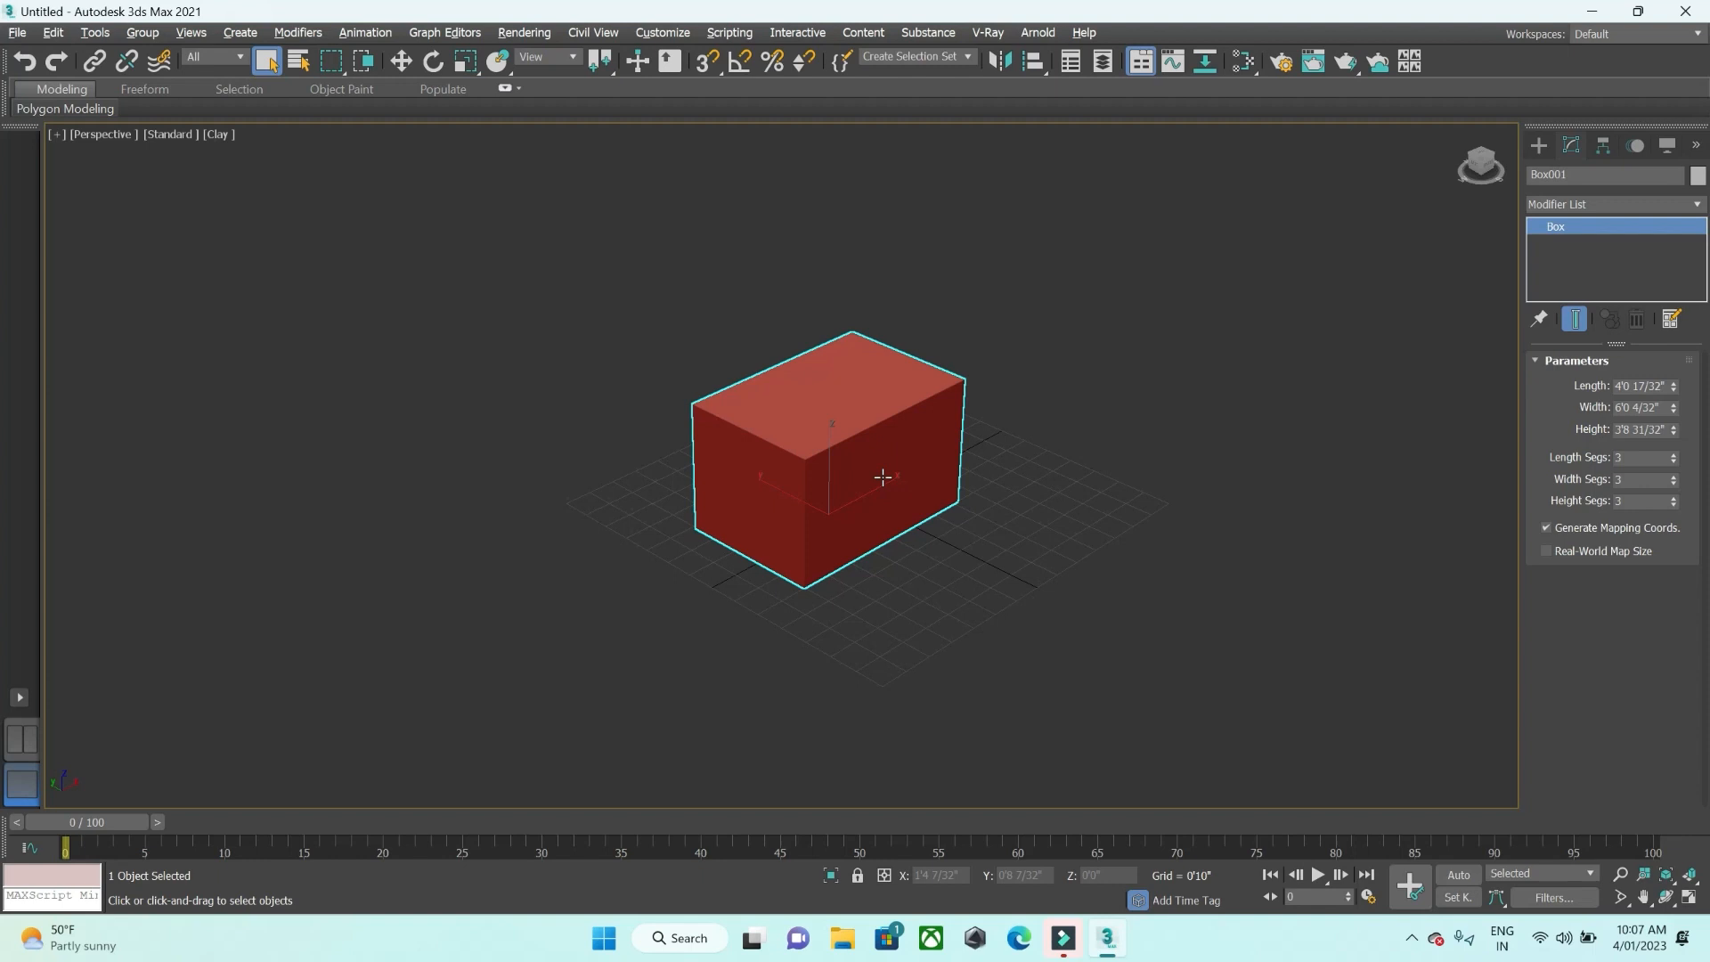
pyautogui.rightClick(886, 475)
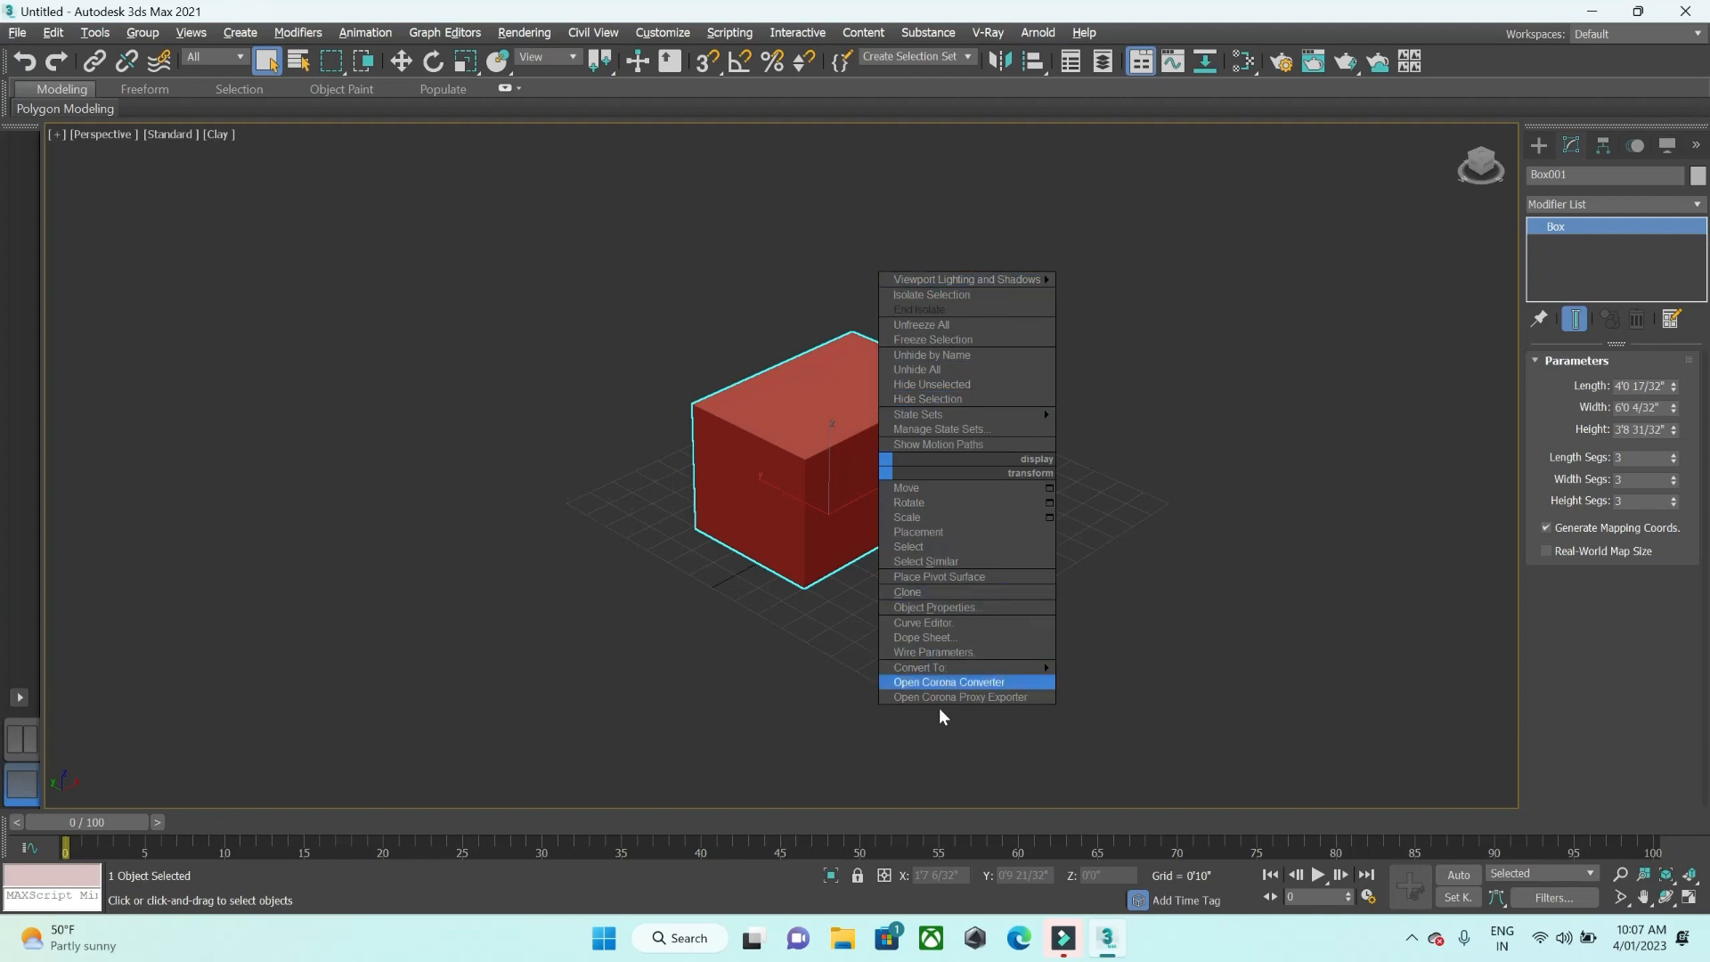
pyautogui.click(1332, 537)
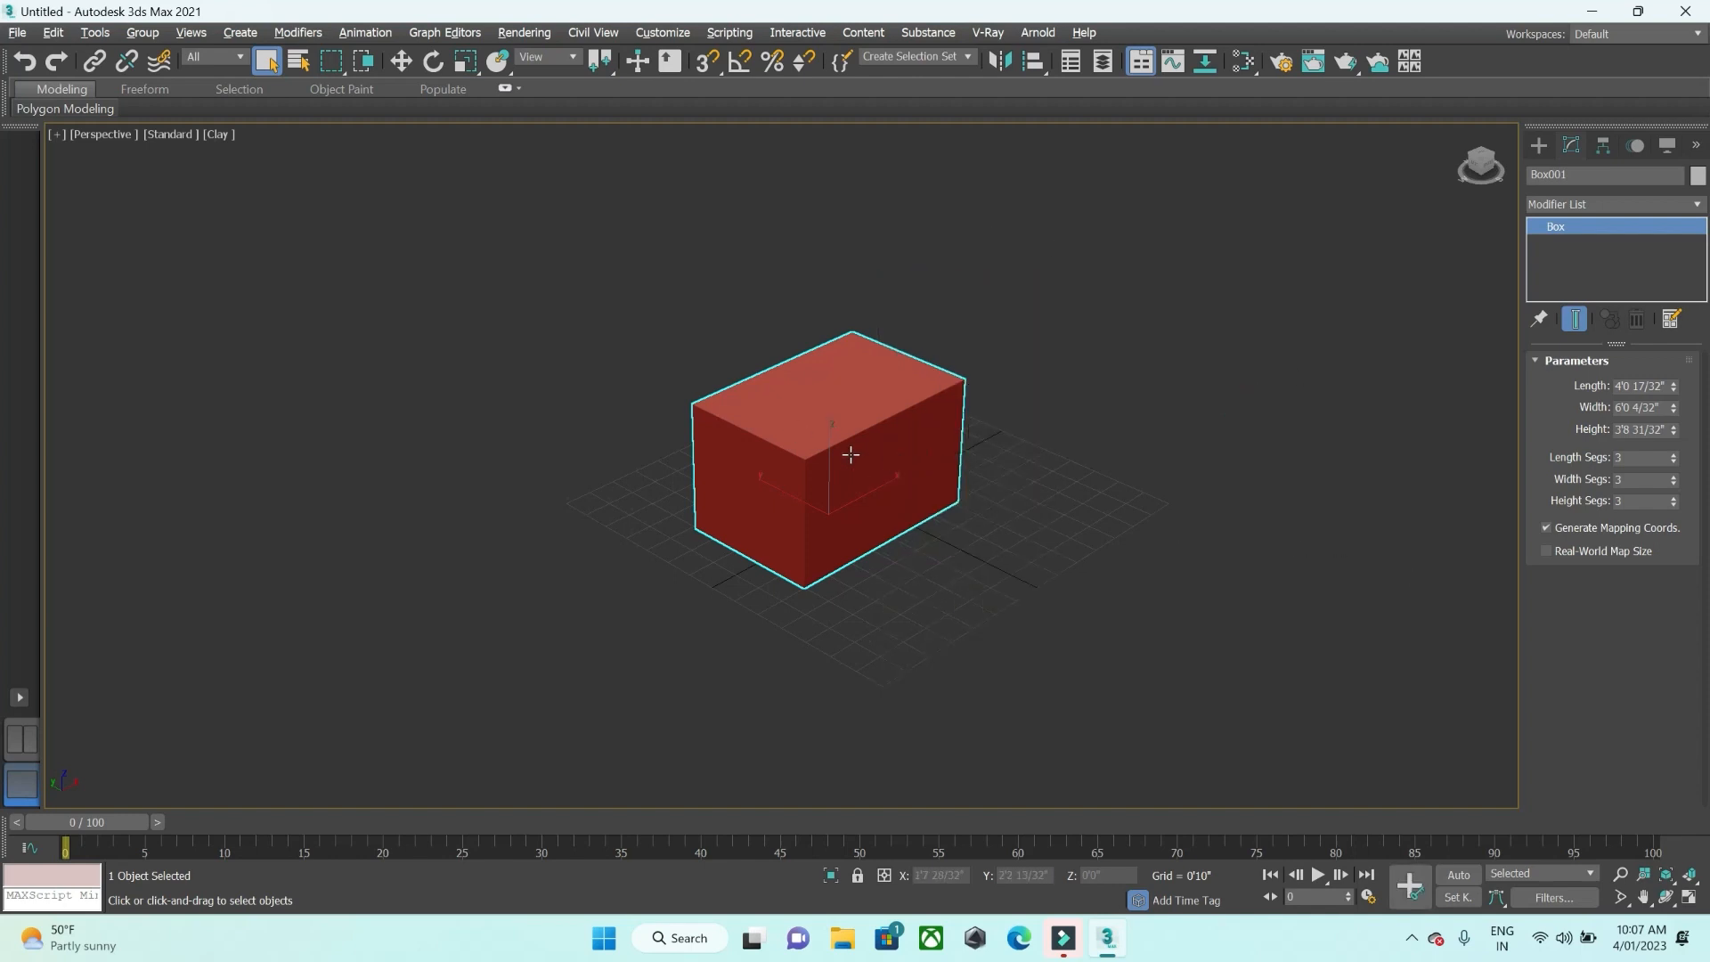
pyautogui.scroll(10, 851, 455)
pyautogui.scroll(-5, 851, 455)
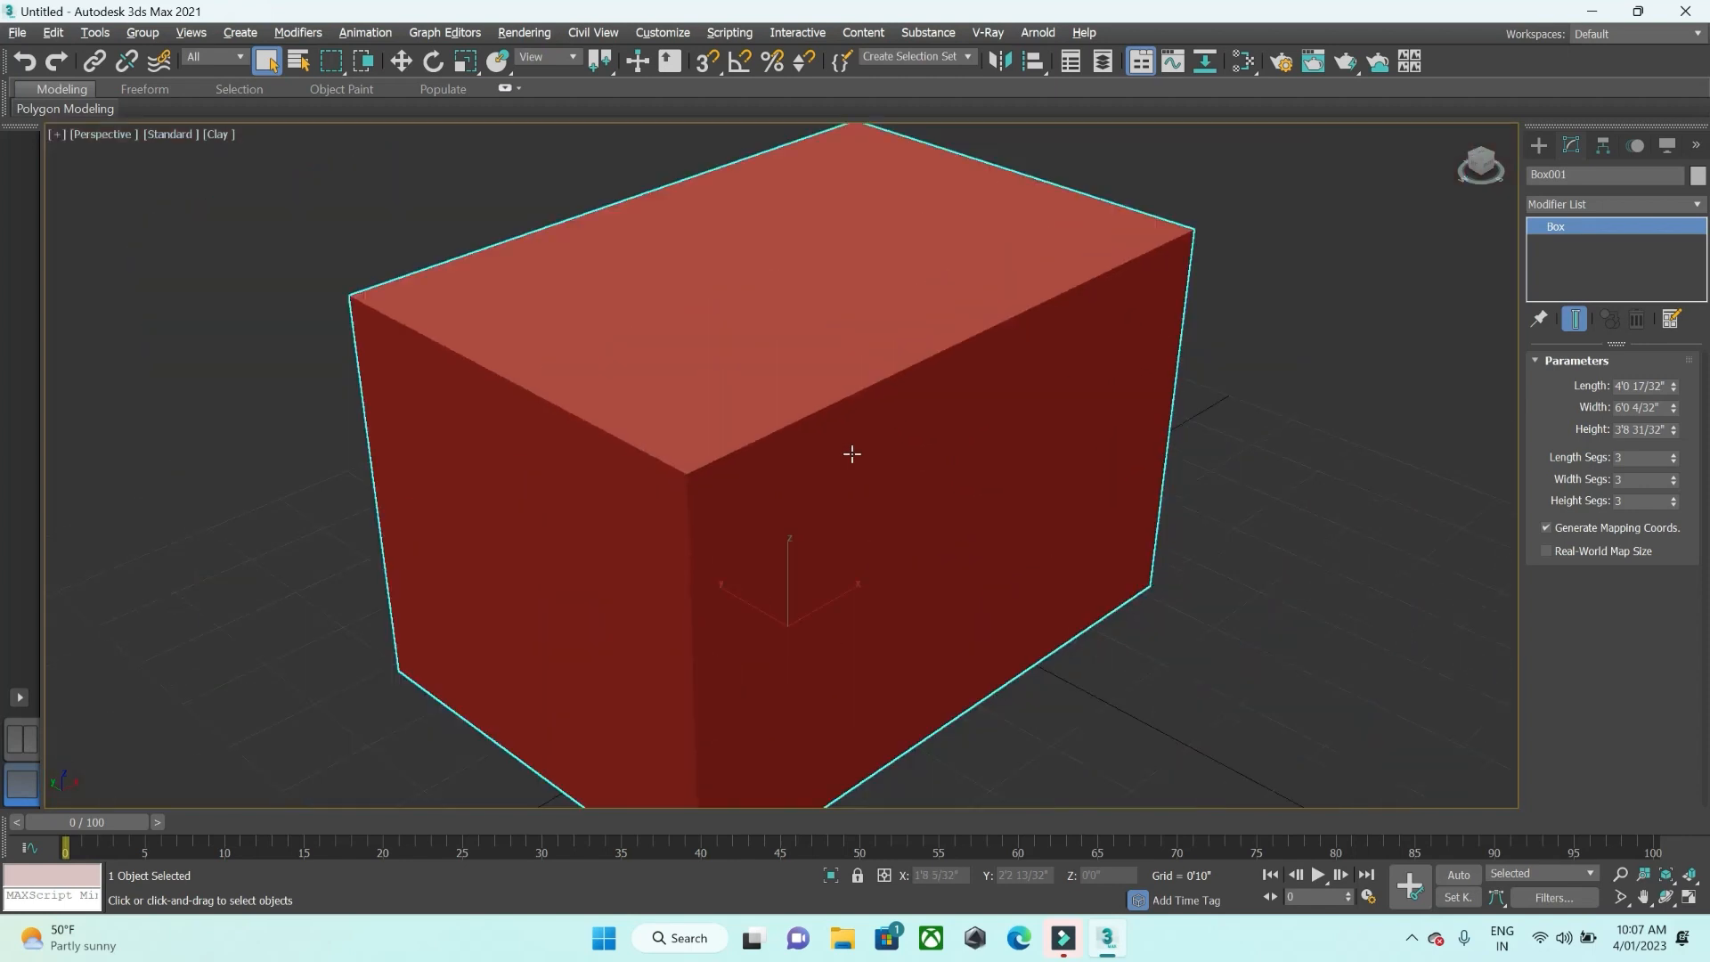
pyautogui.scroll(-8, 853, 452)
pyautogui.scroll(4, 859, 453)
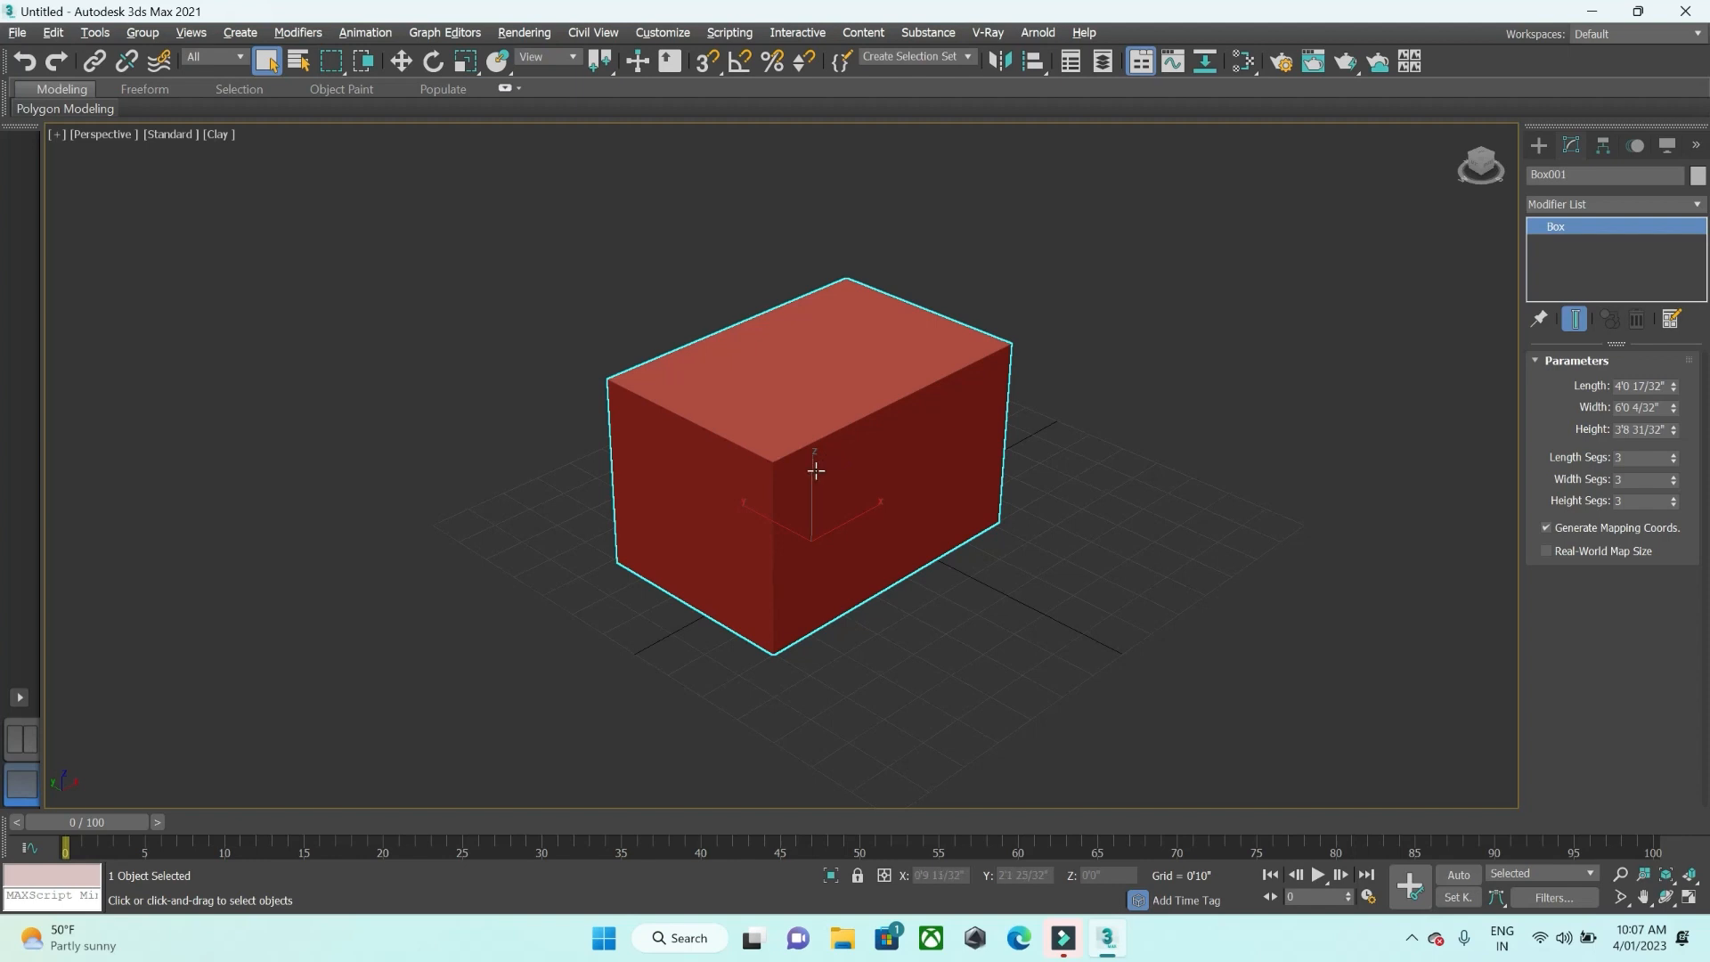
pyautogui.moveTo(810, 473); pyautogui.dragTo(886, 439, button='middle')
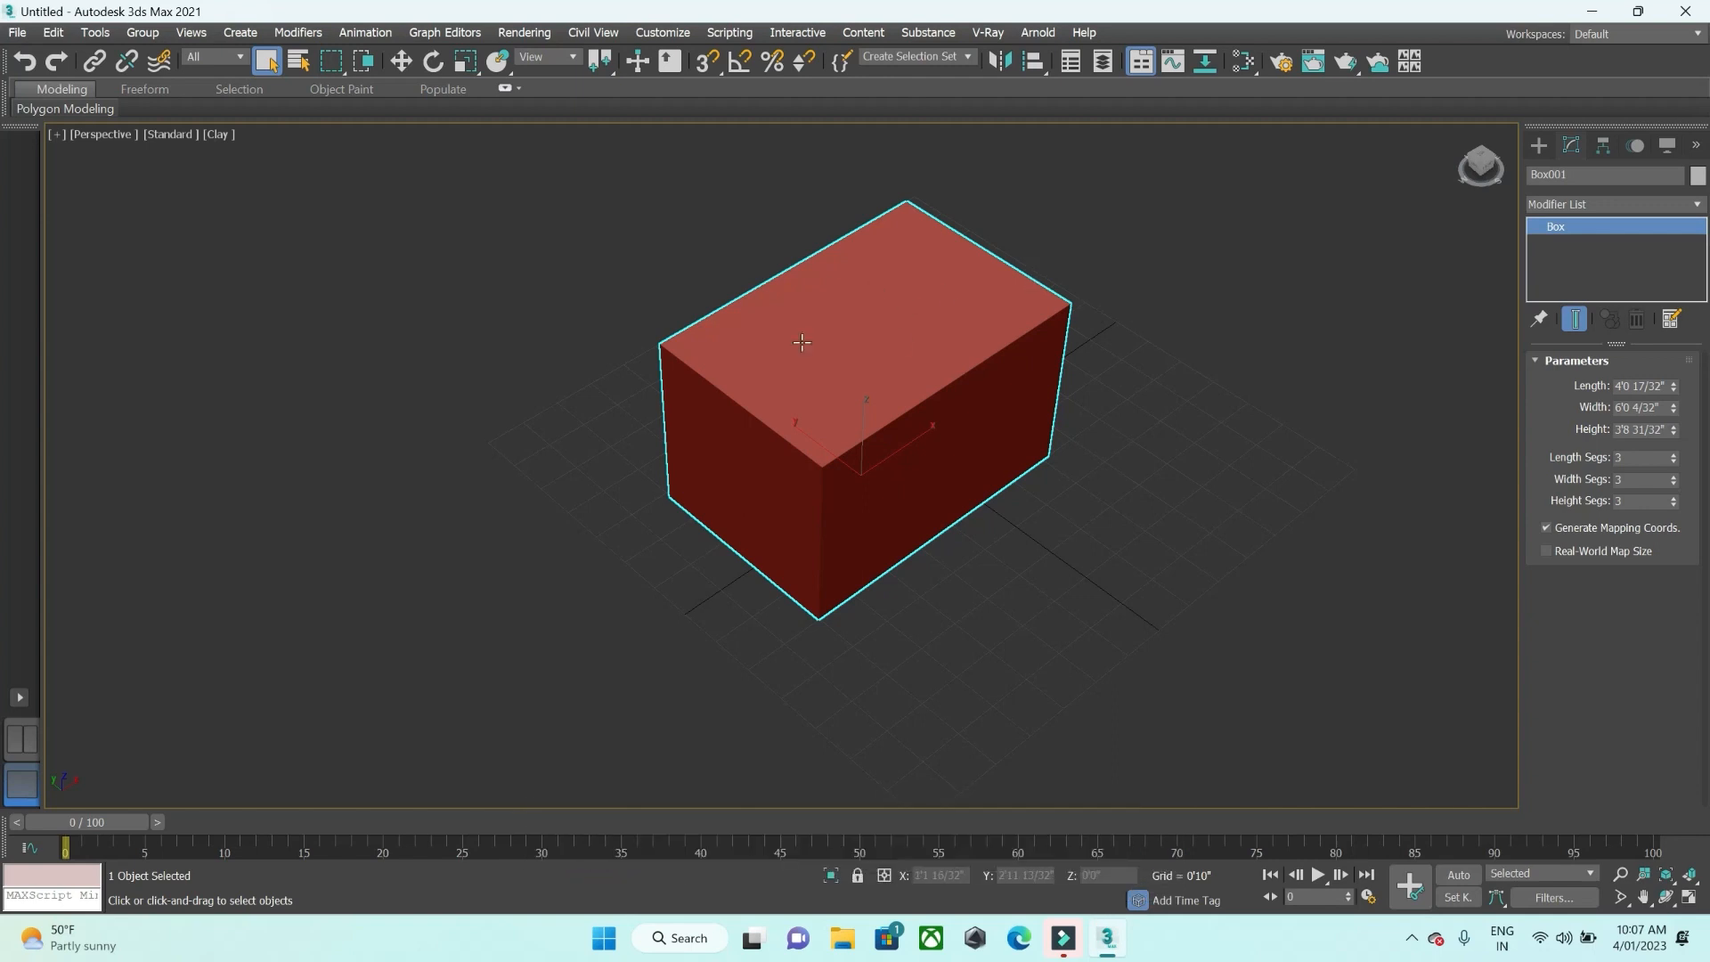
# Examine the box from the top and front using the ViewCube, and return to an angled view
pyautogui.click(1462, 132)
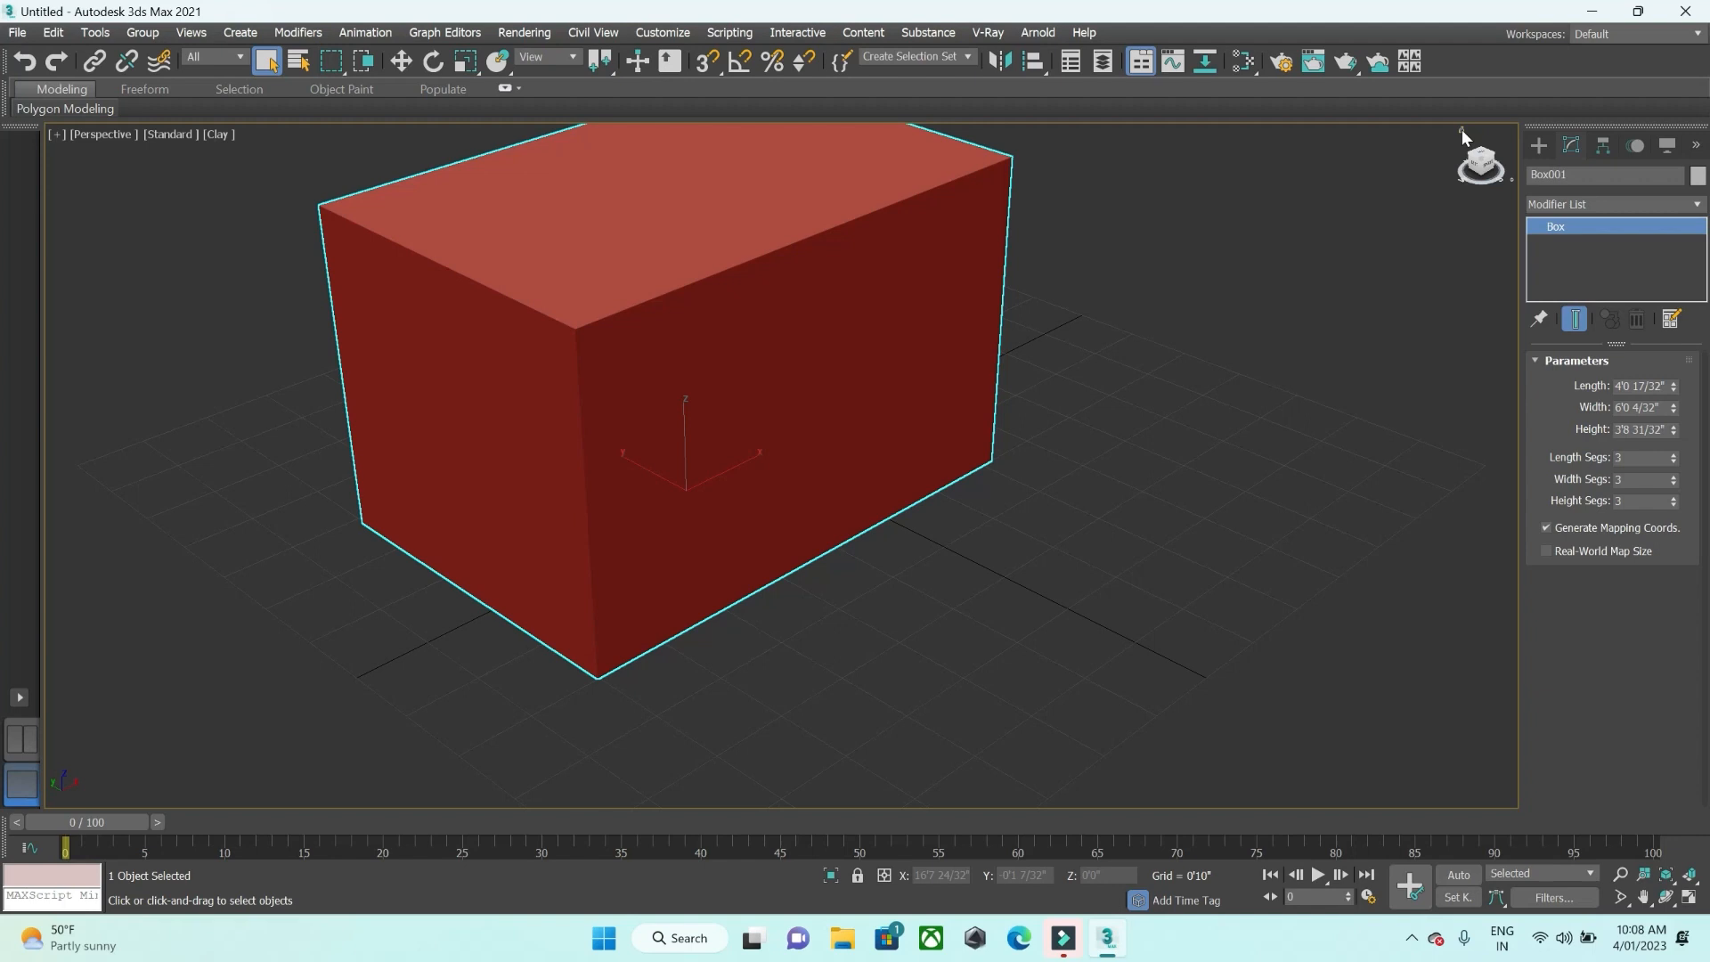
pyautogui.click(1482, 160)
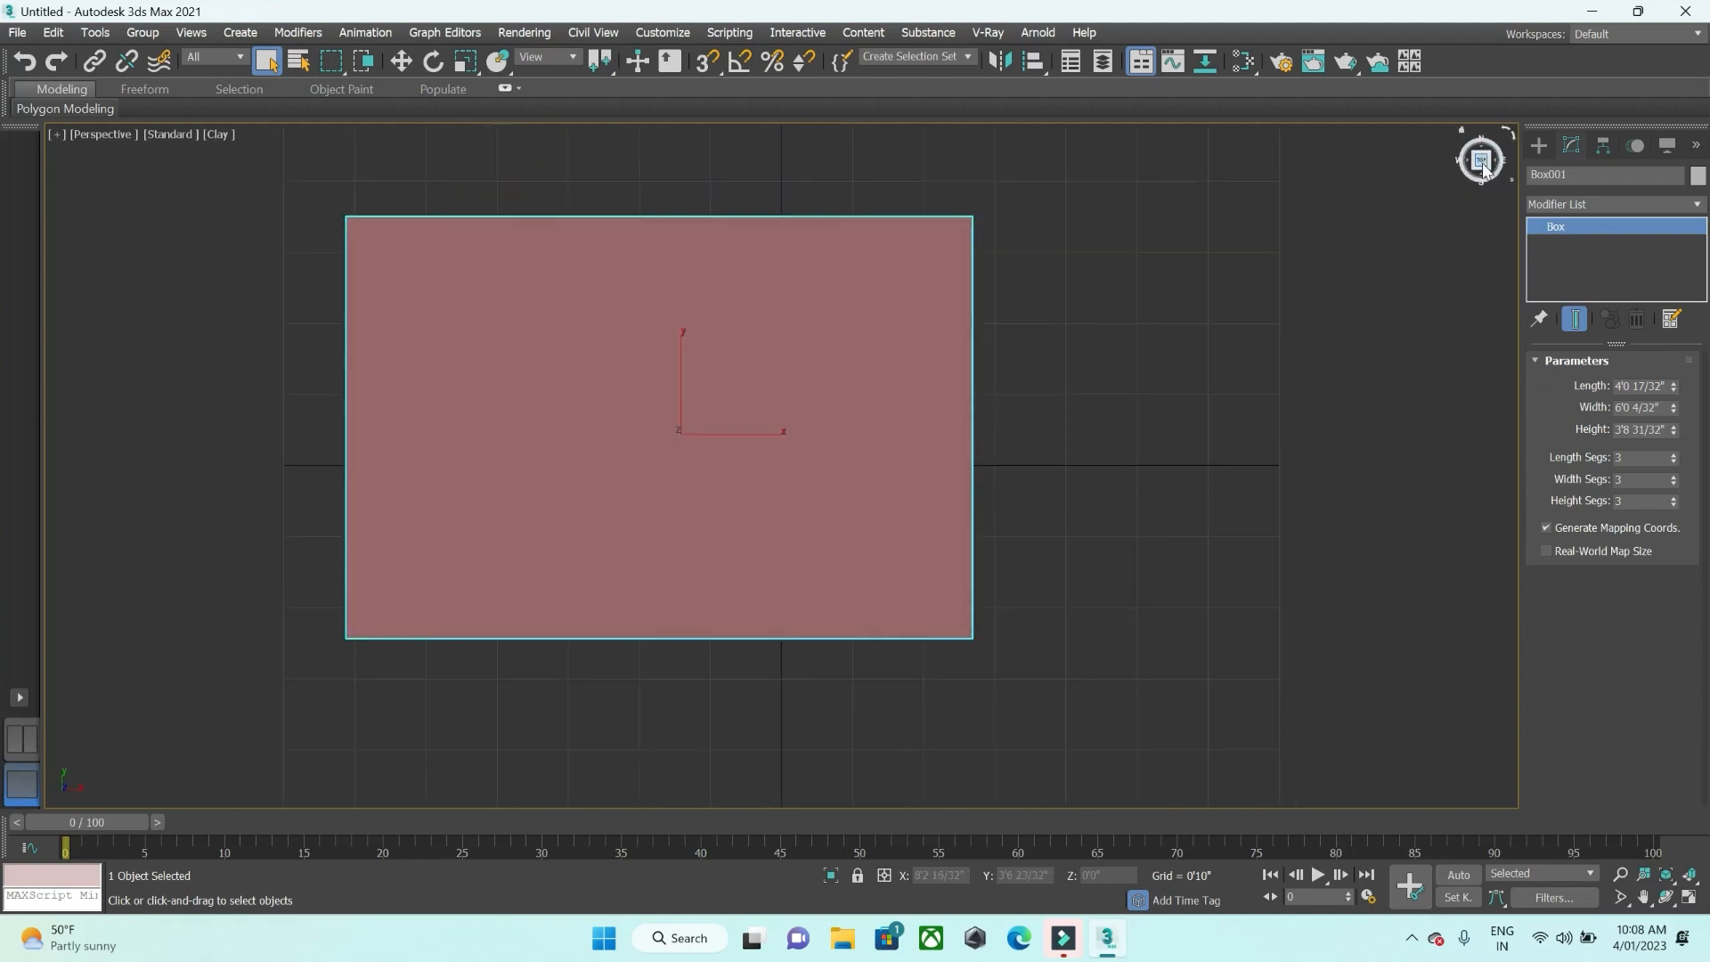
pyautogui.click(1482, 179)
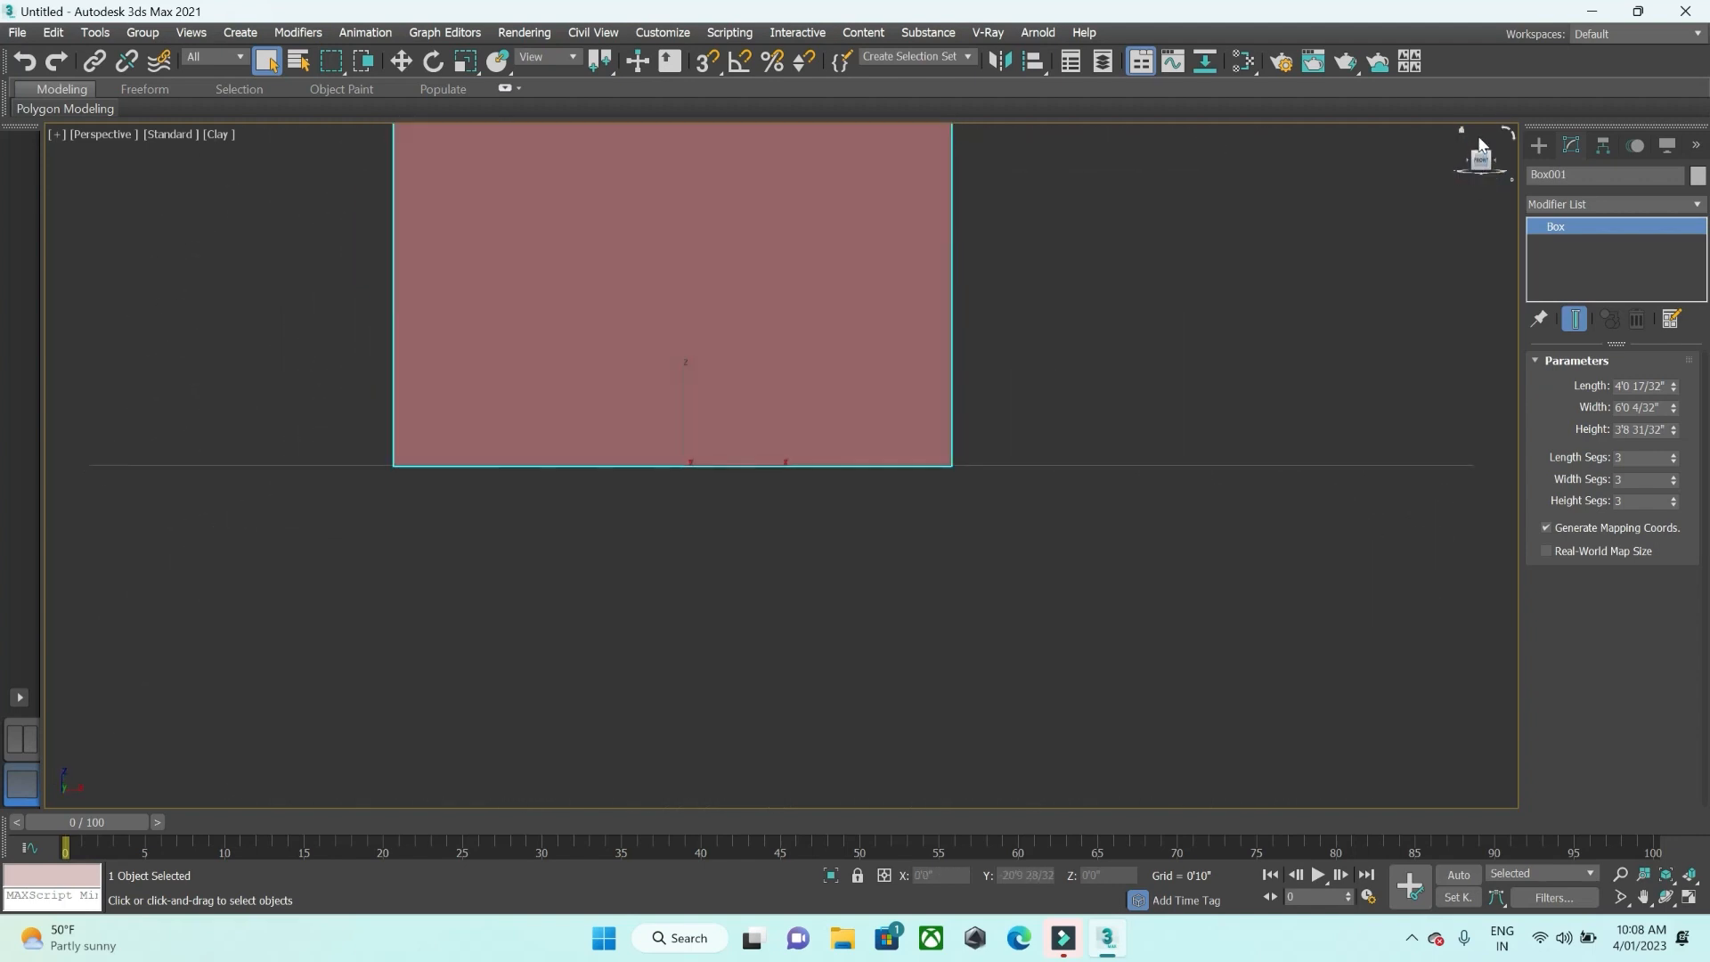
pyautogui.moveTo(1482, 161)
pyautogui.mouseDown()
pyautogui.moveTo(1513, 183)
pyautogui.moveTo(1471, 153)
pyautogui.moveTo(1487, 144)
pyautogui.moveTo(1474, 198)
pyautogui.moveTo(1499, 210)
pyautogui.moveTo(1505, 172)
pyautogui.mouseUp()
pyautogui.scroll(-6, 1251, 377)
pyautogui.scroll(5, 1242, 374)
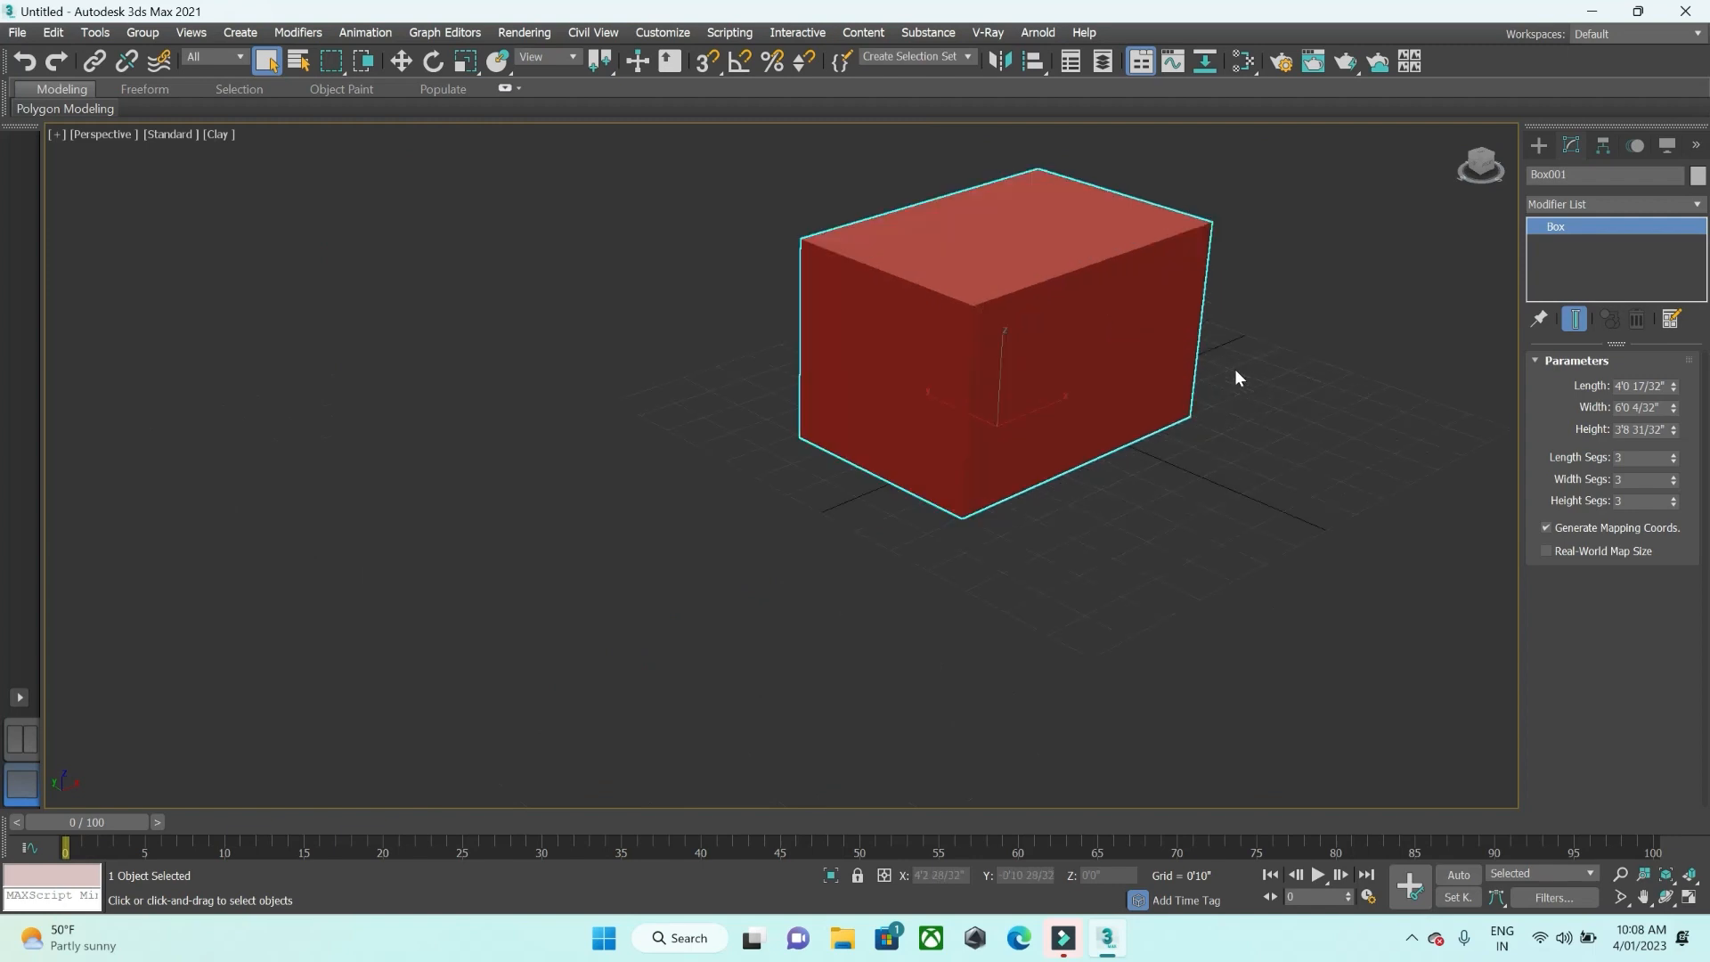
pyautogui.moveTo(1133, 393)
pyautogui.keyDown('alt'); pyautogui.mouseDown(button='middle')
pyautogui.moveTo(1095, 297)
pyautogui.moveTo(1088, 416)
pyautogui.moveTo(1149, 393)
pyautogui.mouseUp(button='middle'); pyautogui.keyUp('alt')
pyautogui.scroll(-2, 772, 518)
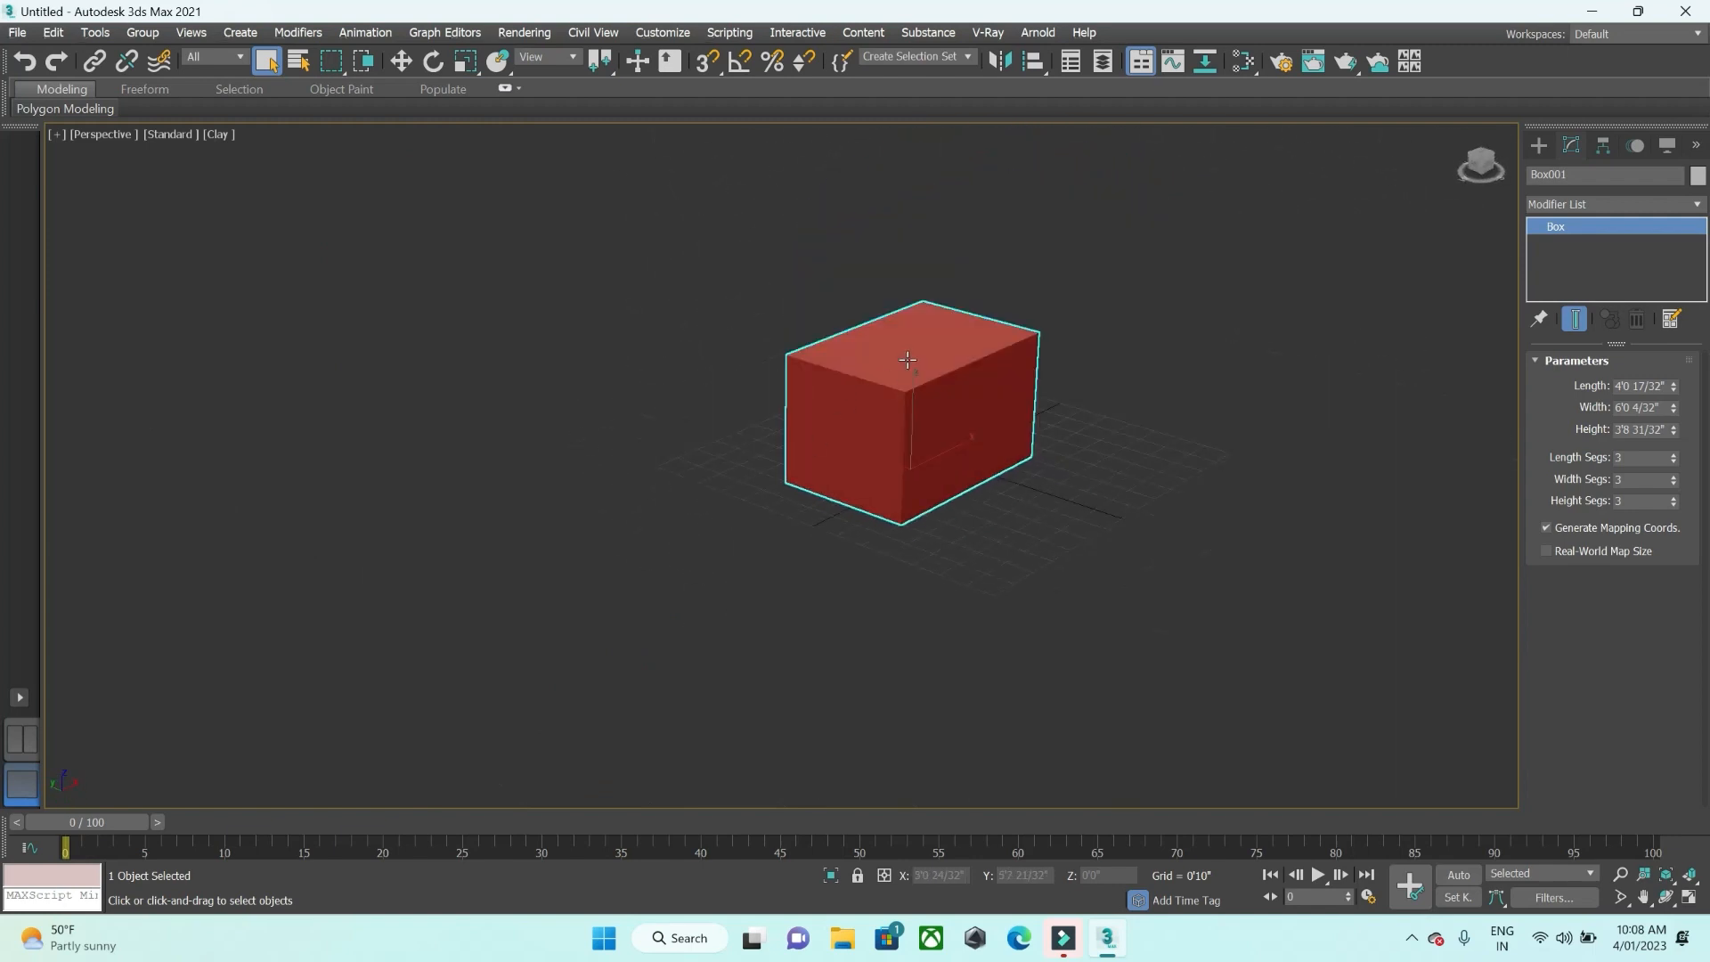
pyautogui.scroll(2, 904, 357)
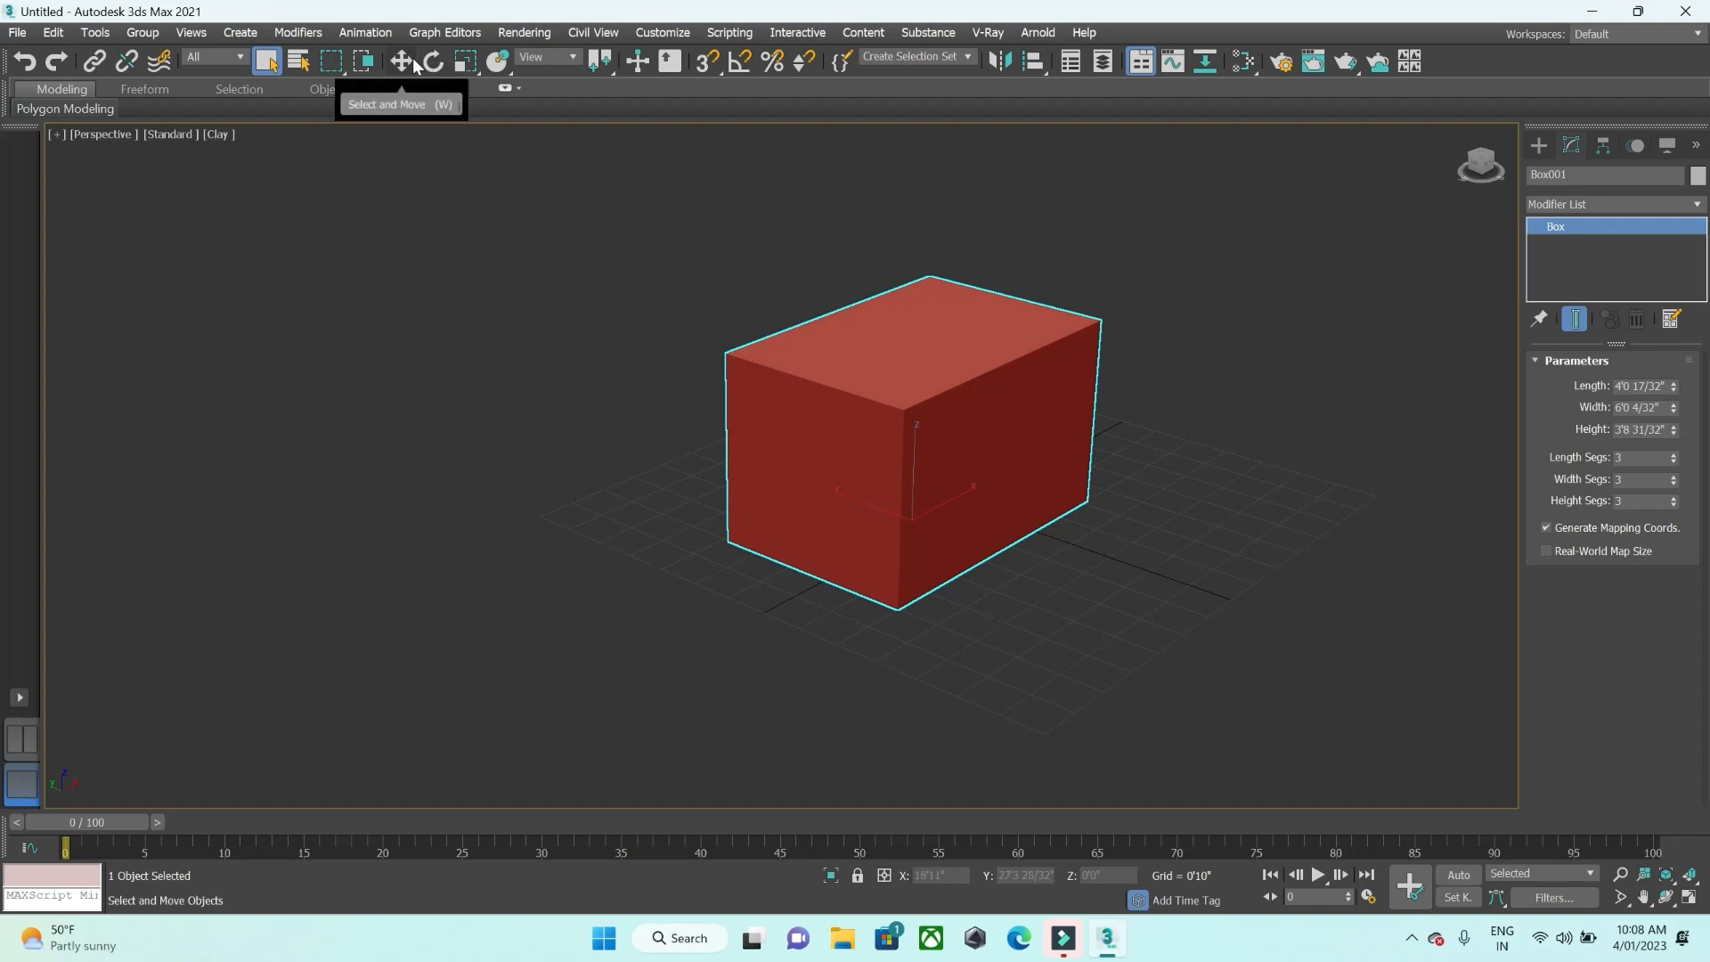
# Clone the box as an independent Copy and move the clone along the X axis to about X 8'11 24/32"
pyautogui.click(411, 317)
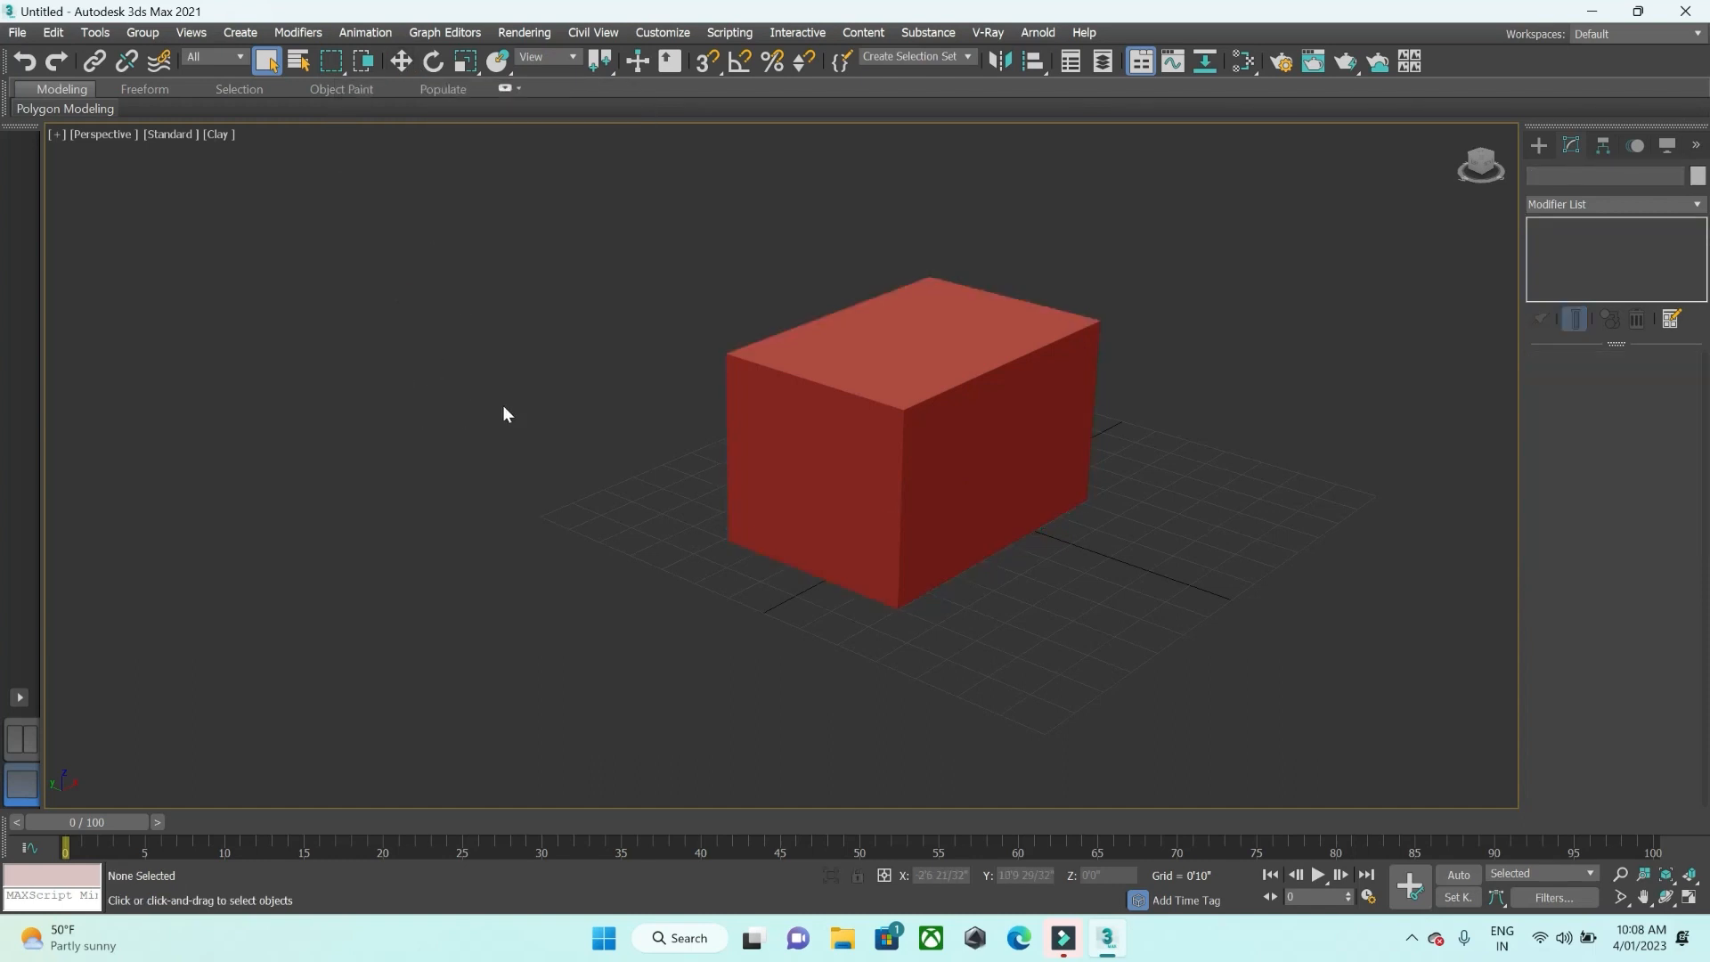
pyautogui.click(750, 396)
pyautogui.press('w')
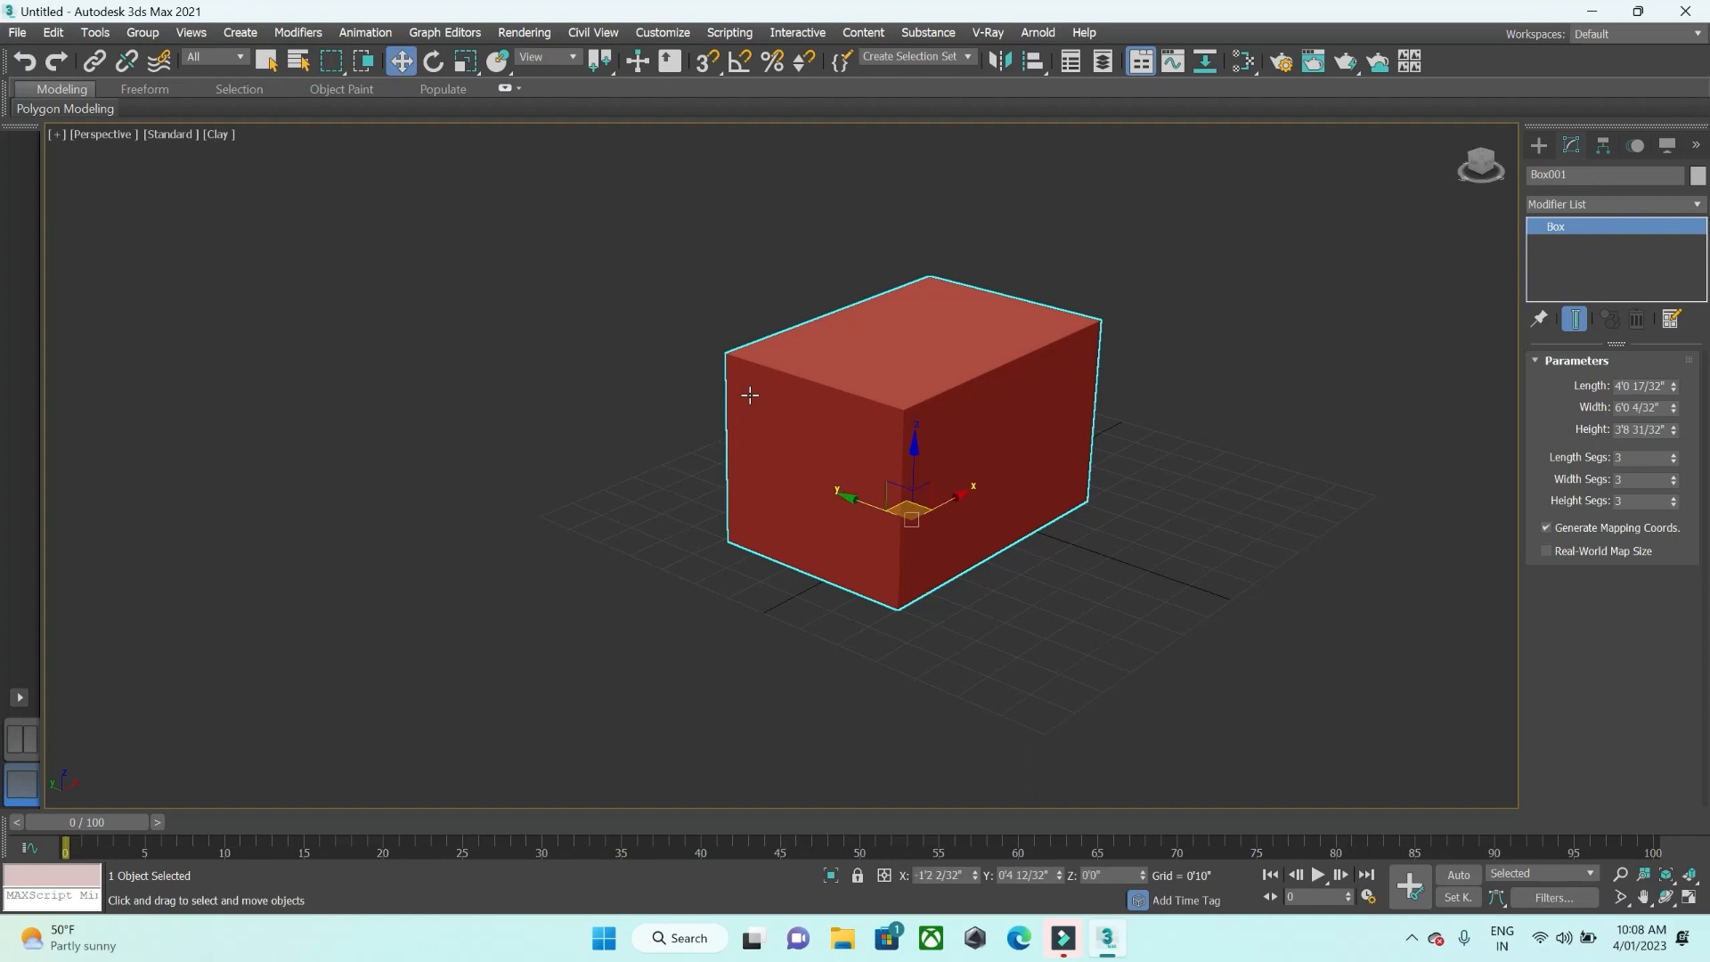
pyautogui.scroll(-3, 817, 511)
pyautogui.scroll(2, 745, 539)
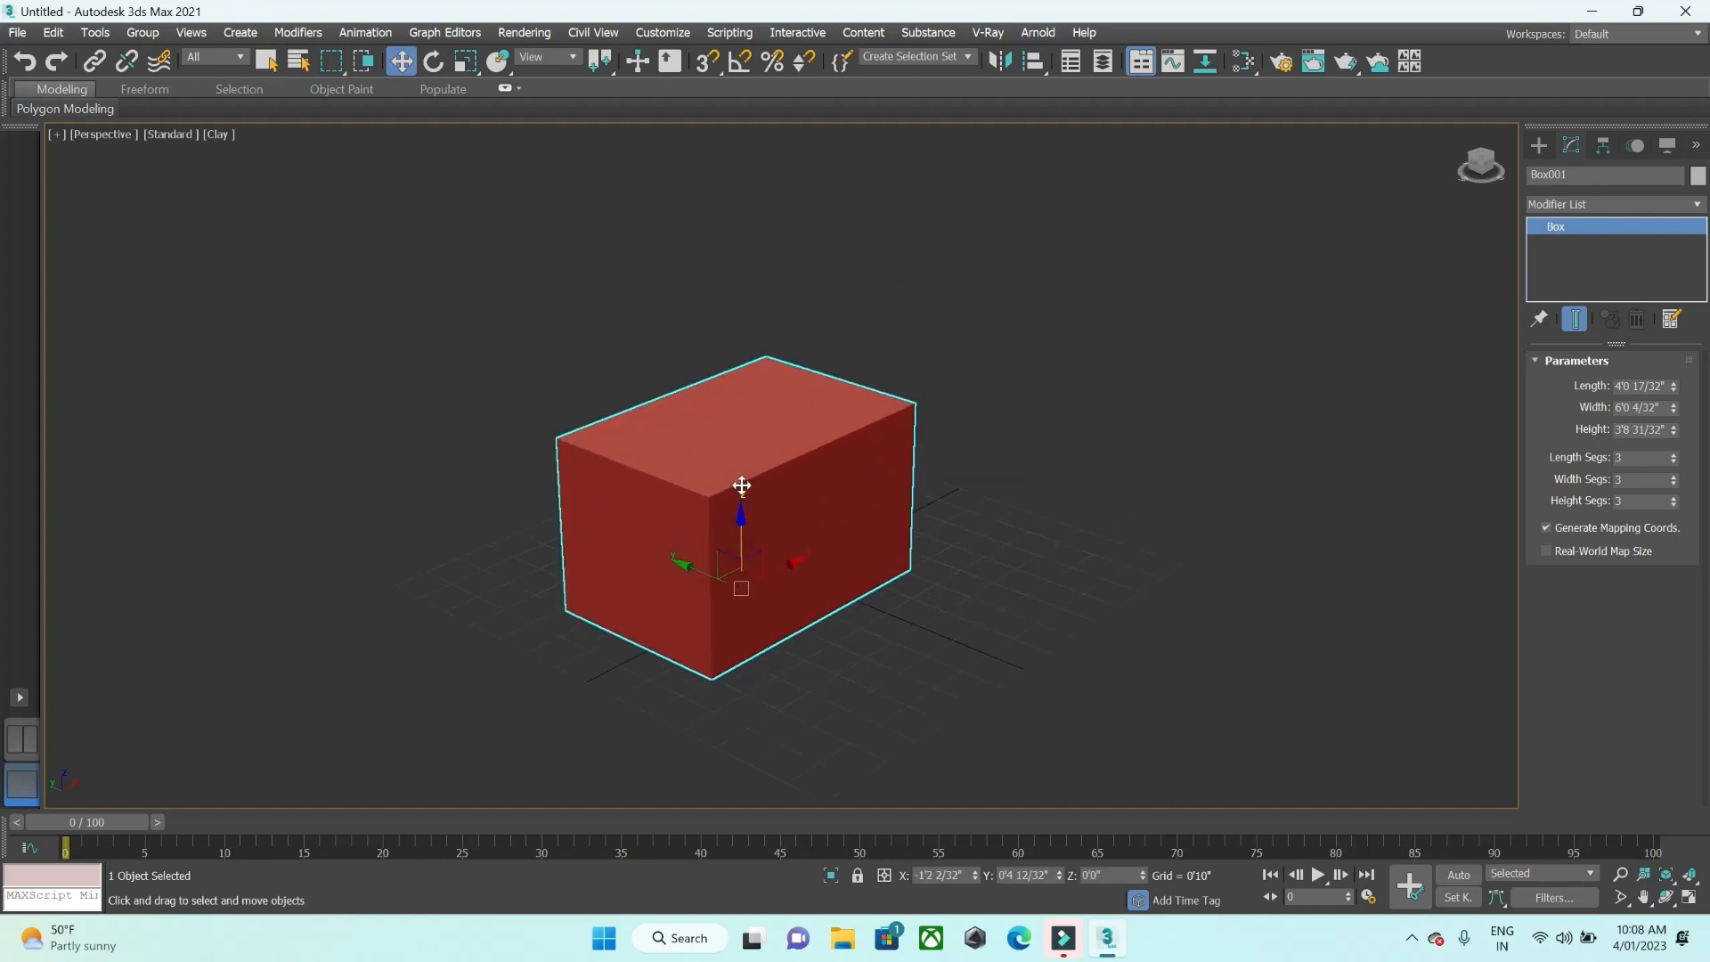
pyautogui.hotkey('ctrl', 'v')
pyautogui.moveTo(784, 366); pyautogui.dragTo(1058, 340)
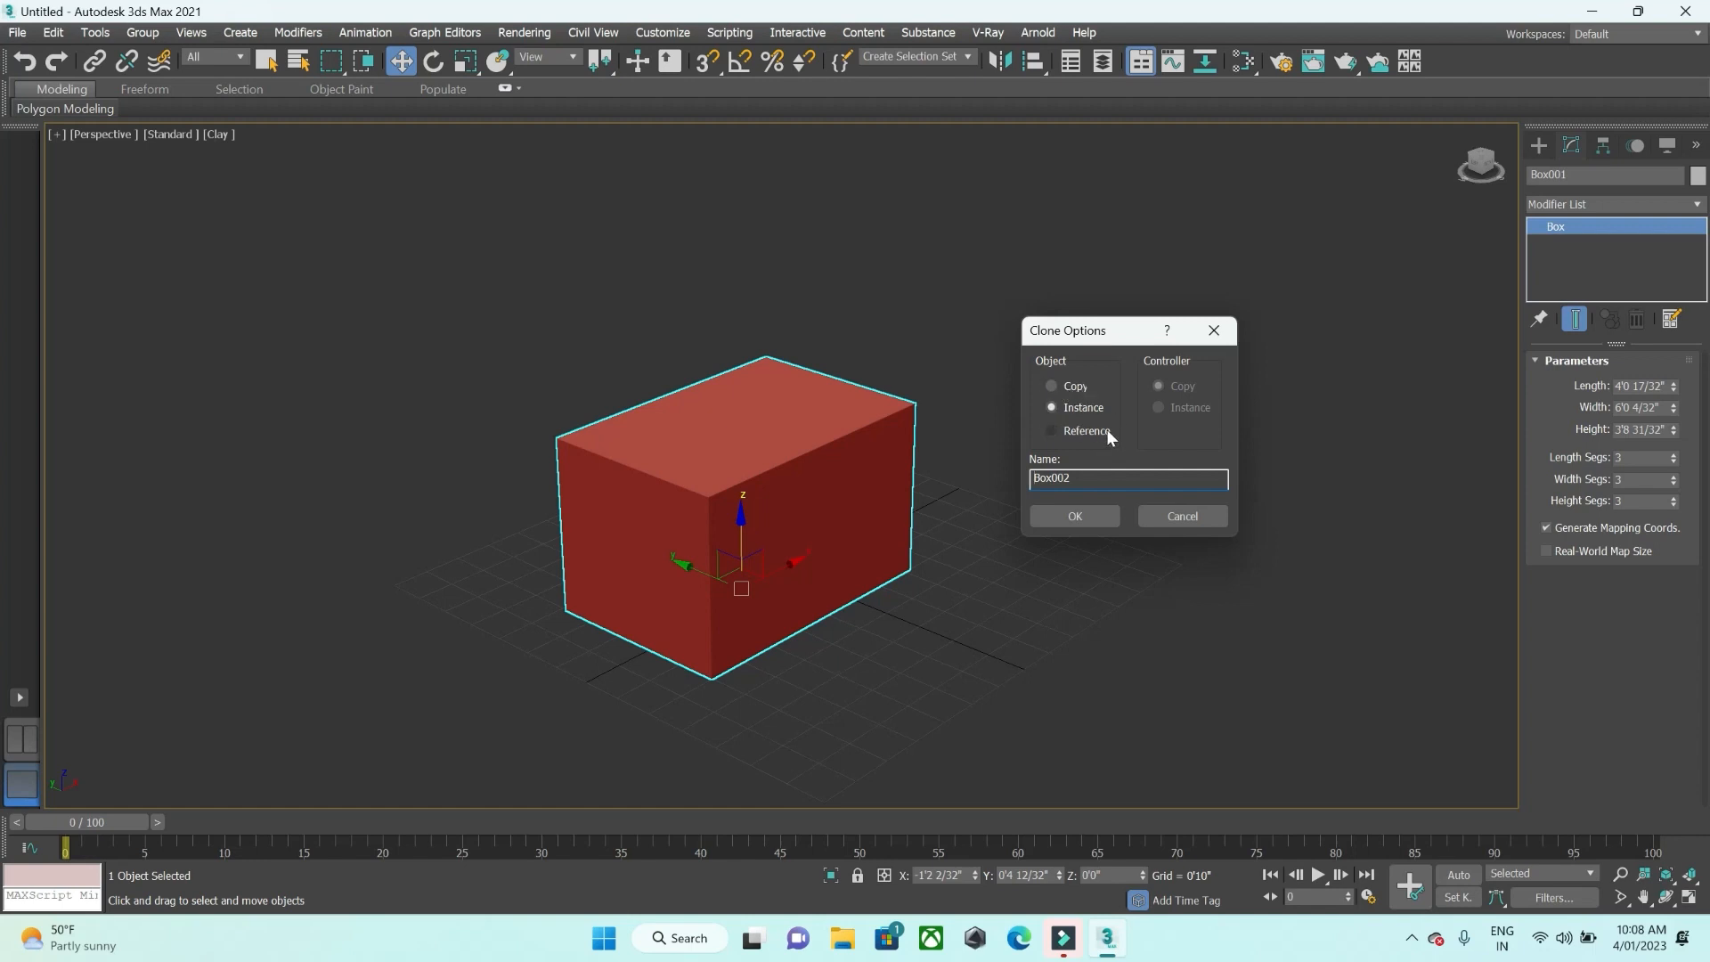
pyautogui.click(1068, 385)
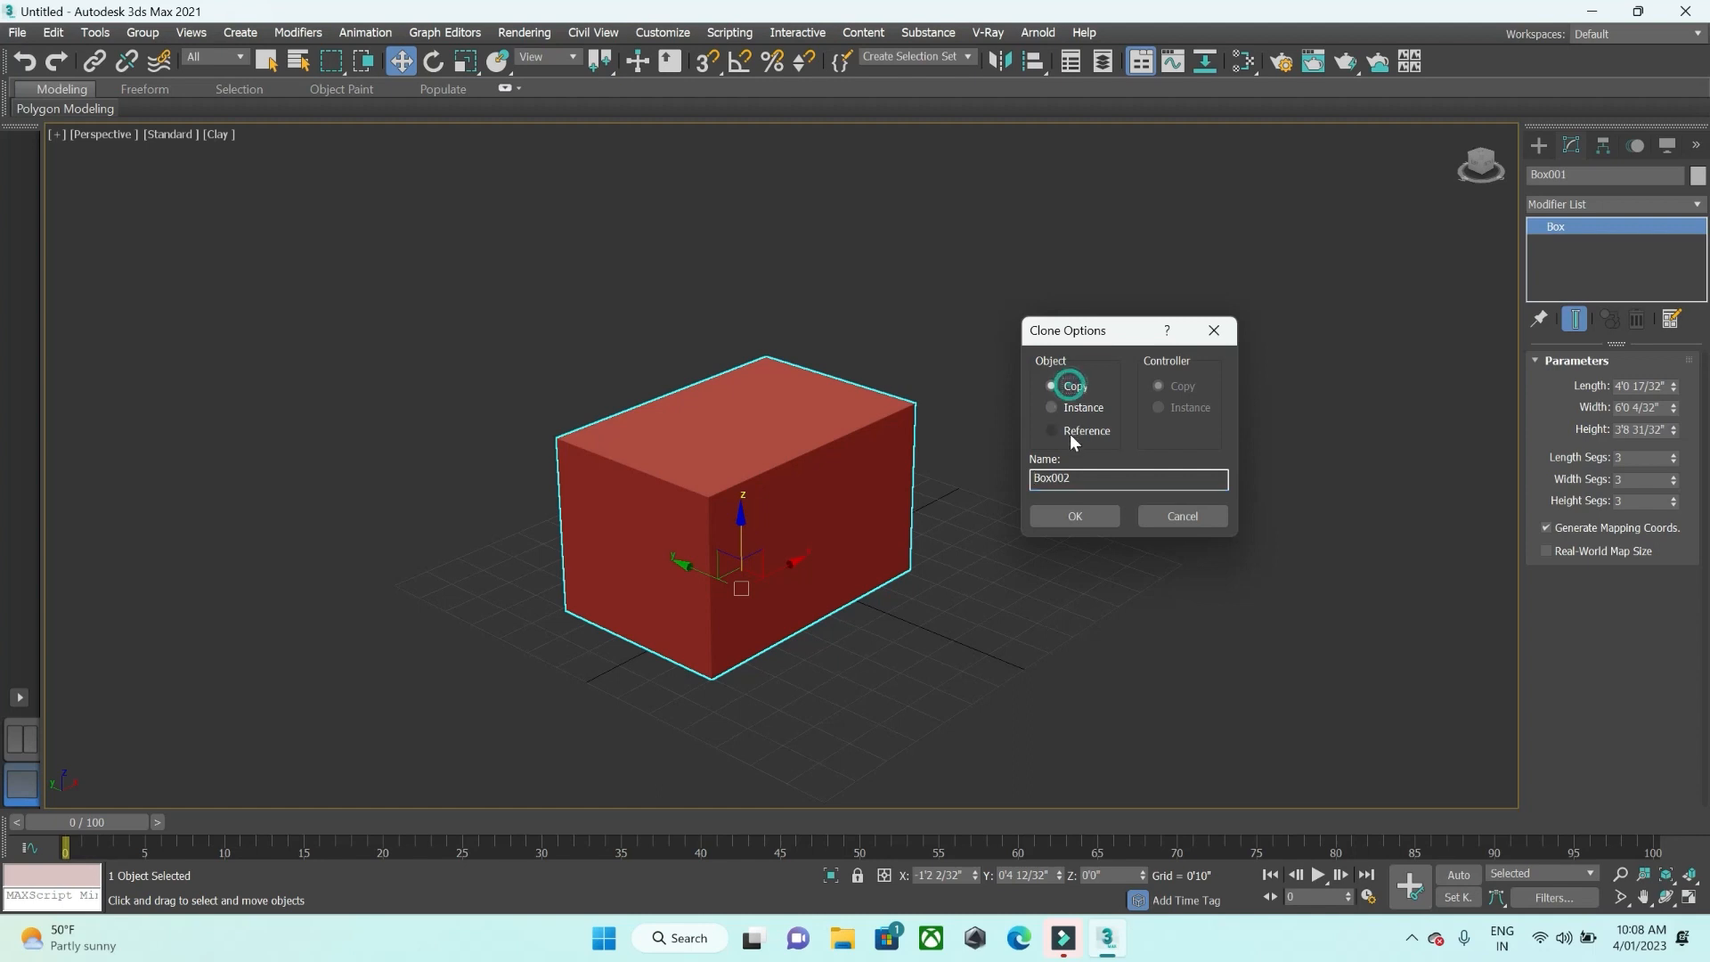
pyautogui.click(1076, 516)
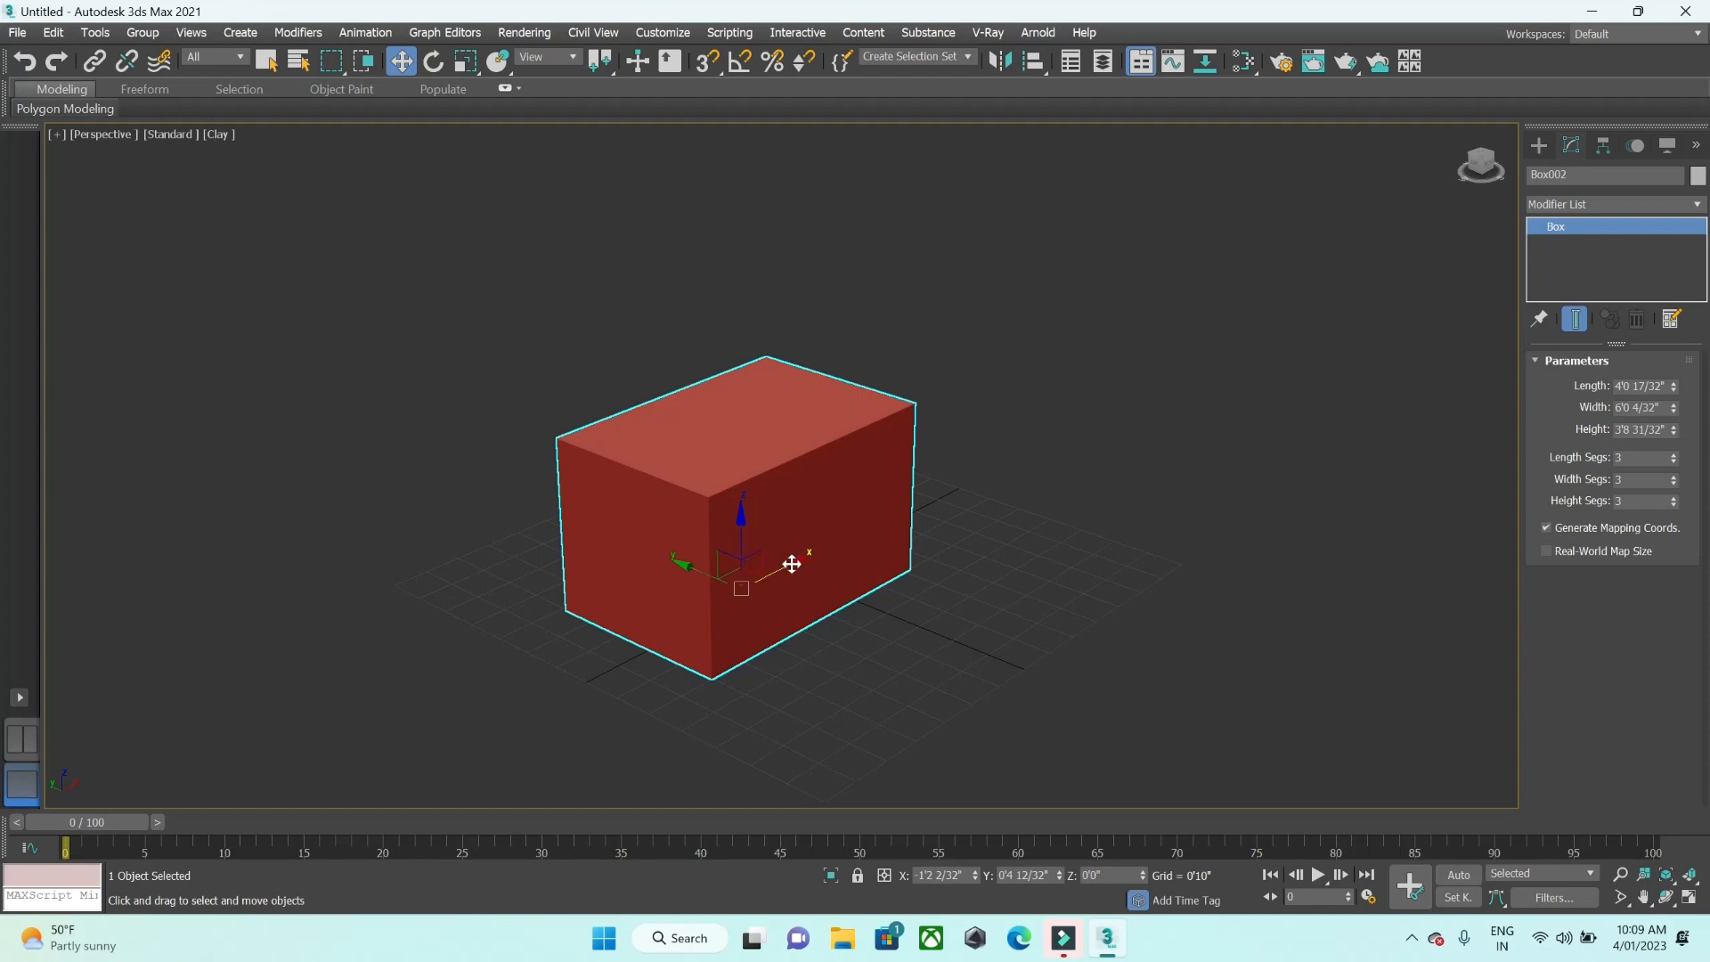
pyautogui.keyDown('shift'); pyautogui.moveTo(792, 564); pyautogui.dragTo(1023, 443); pyautogui.keyUp('shift')
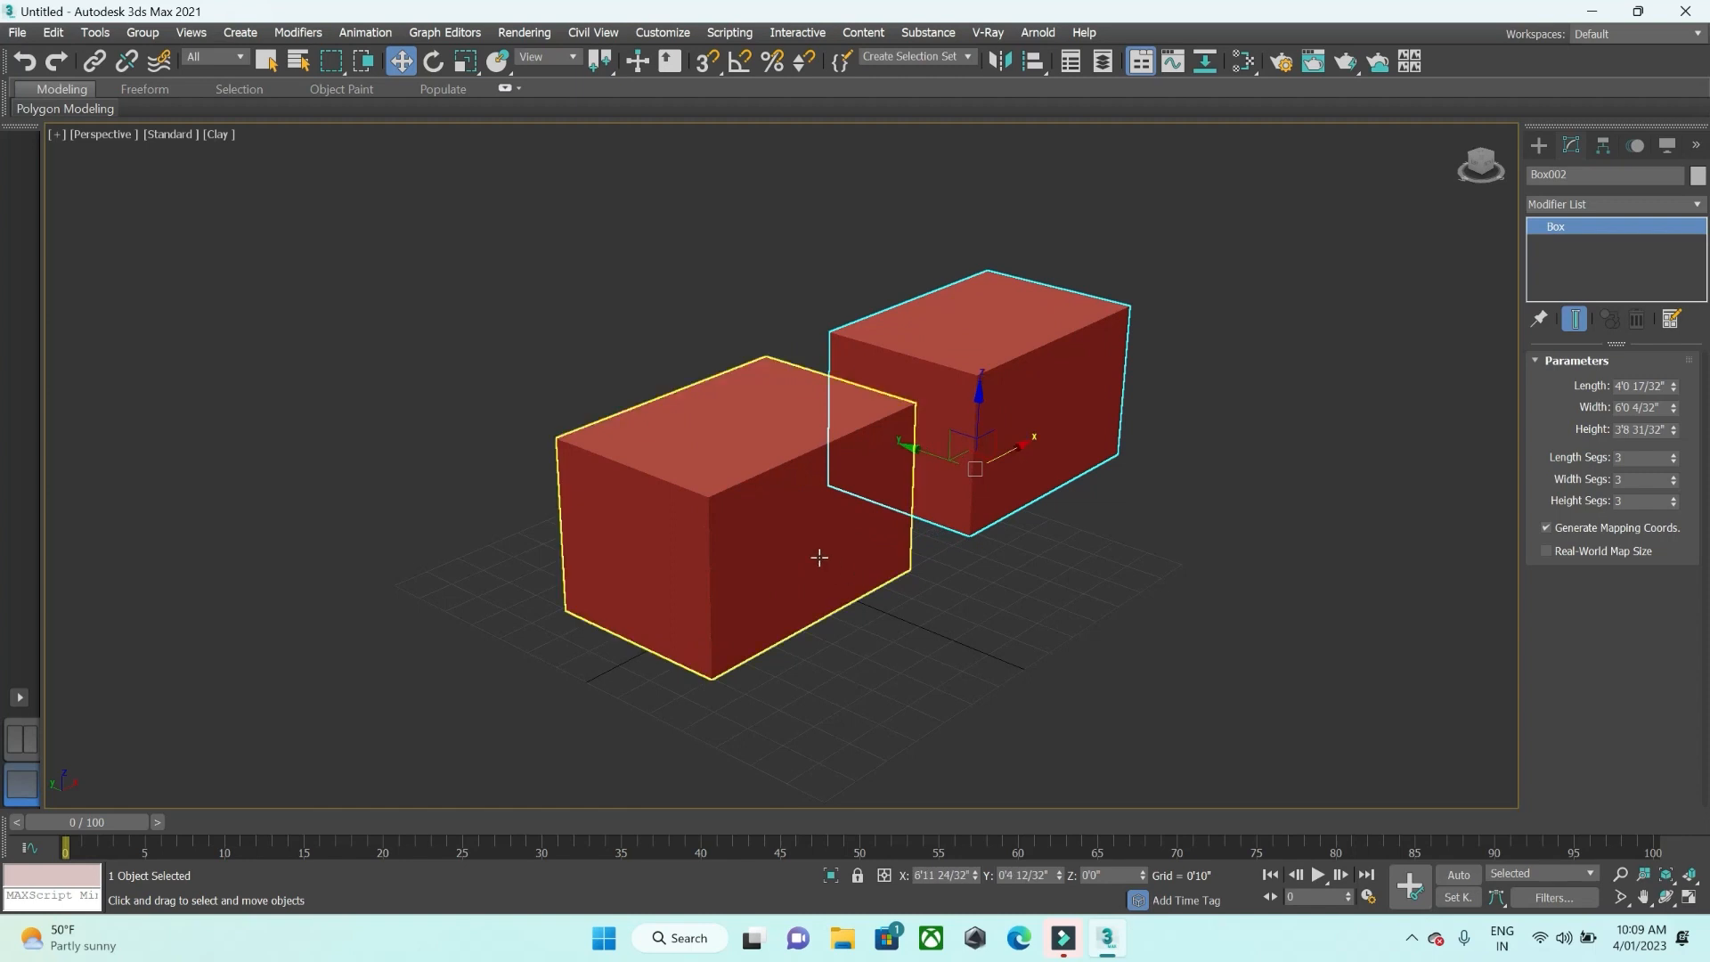
# Clone the second box along the X axis as five independent copies, placing the first at about X 14'5 25/32"
pyautogui.scroll(-5, 815, 534)
pyautogui.keyDown('alt'); pyautogui.moveTo(825, 561); pyautogui.dragTo(860, 524, button='middle'); pyautogui.keyUp('alt')
pyautogui.click(876, 600)
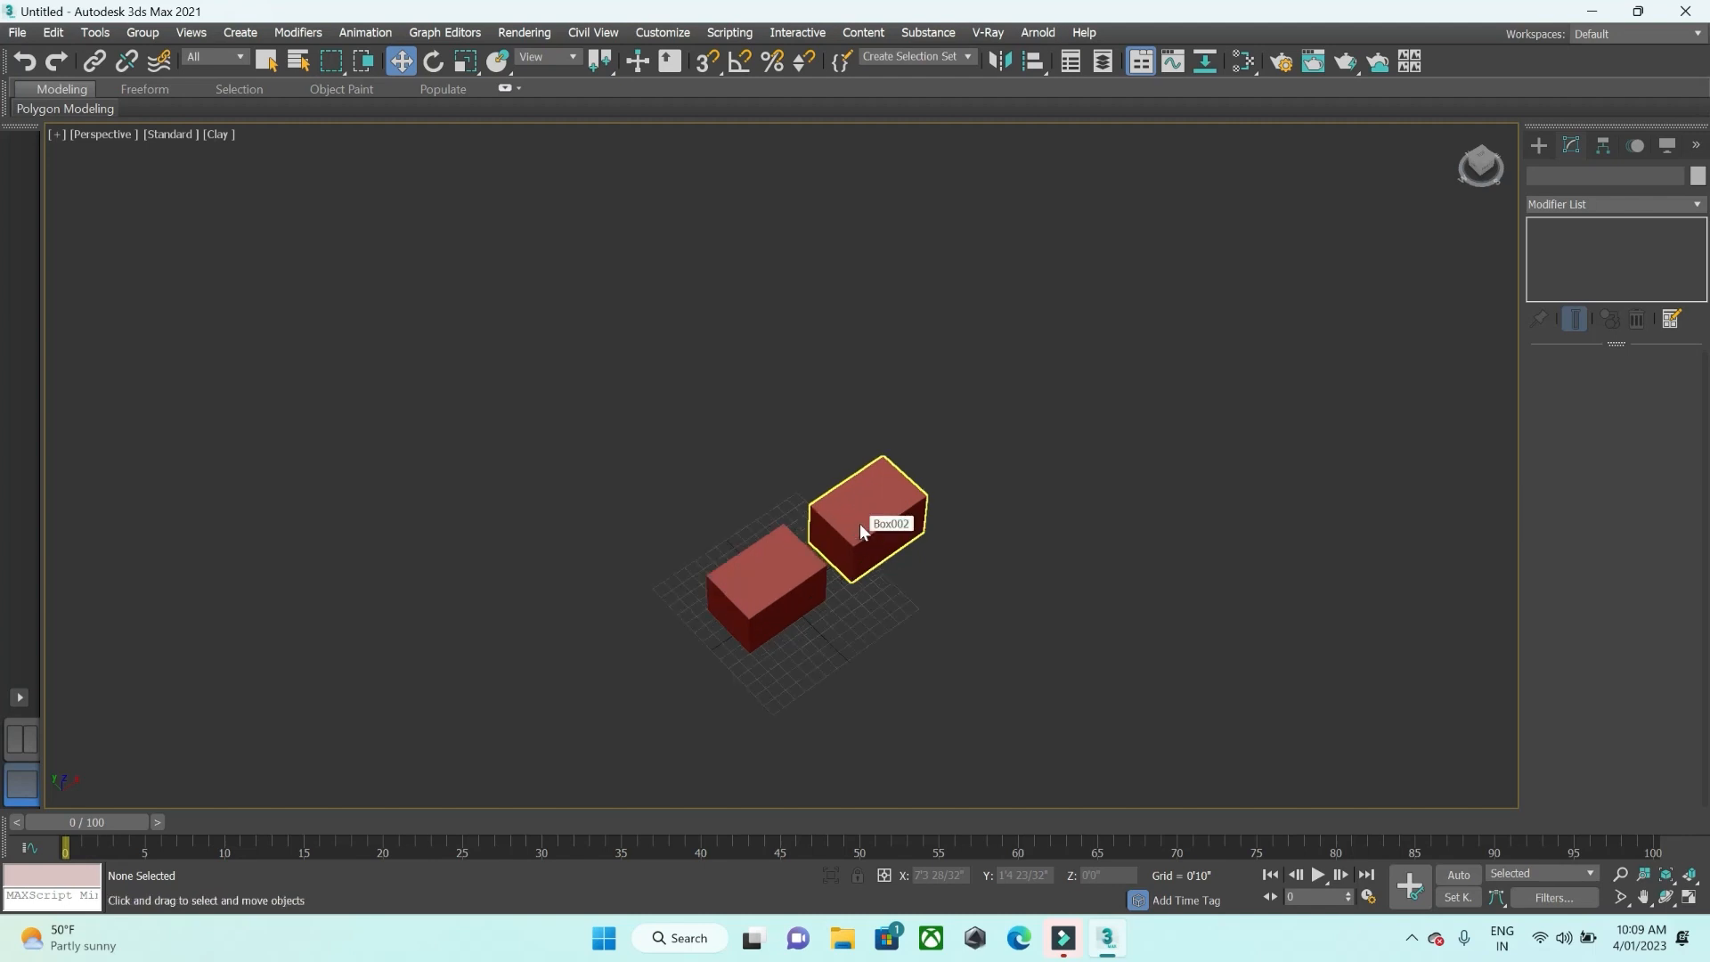
pyautogui.scroll(3, 858, 521)
pyautogui.click(821, 537)
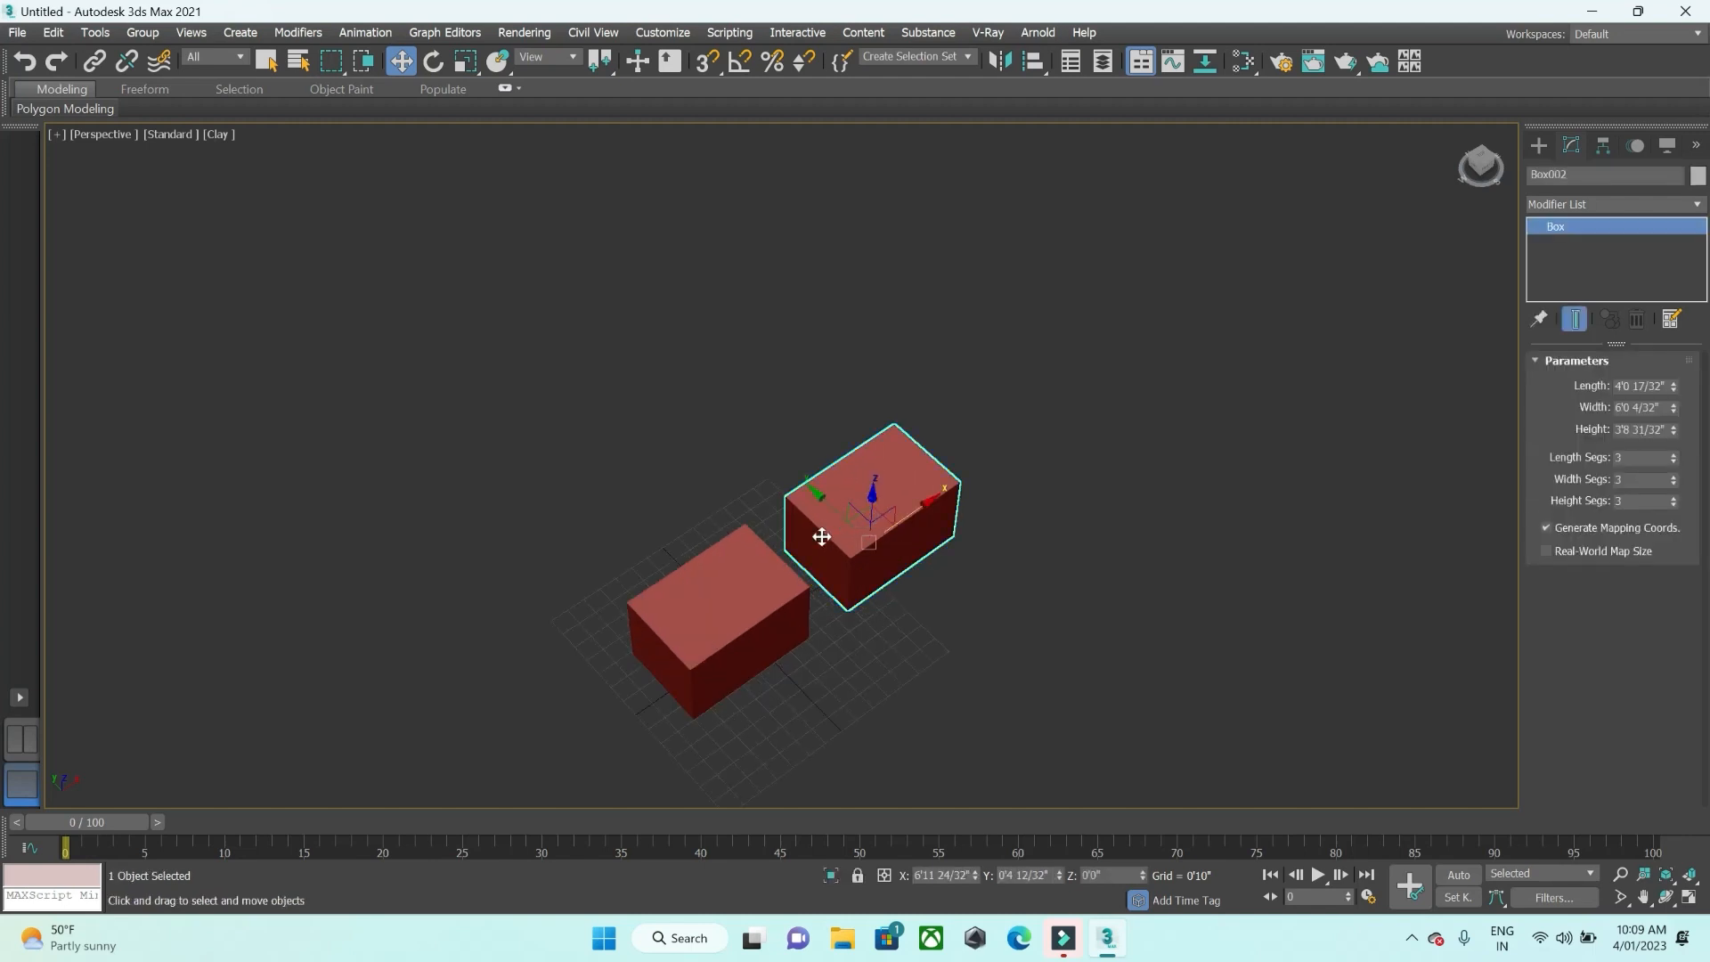
pyautogui.moveTo(1011, 542); pyautogui.dragTo(943, 543, button='middle')
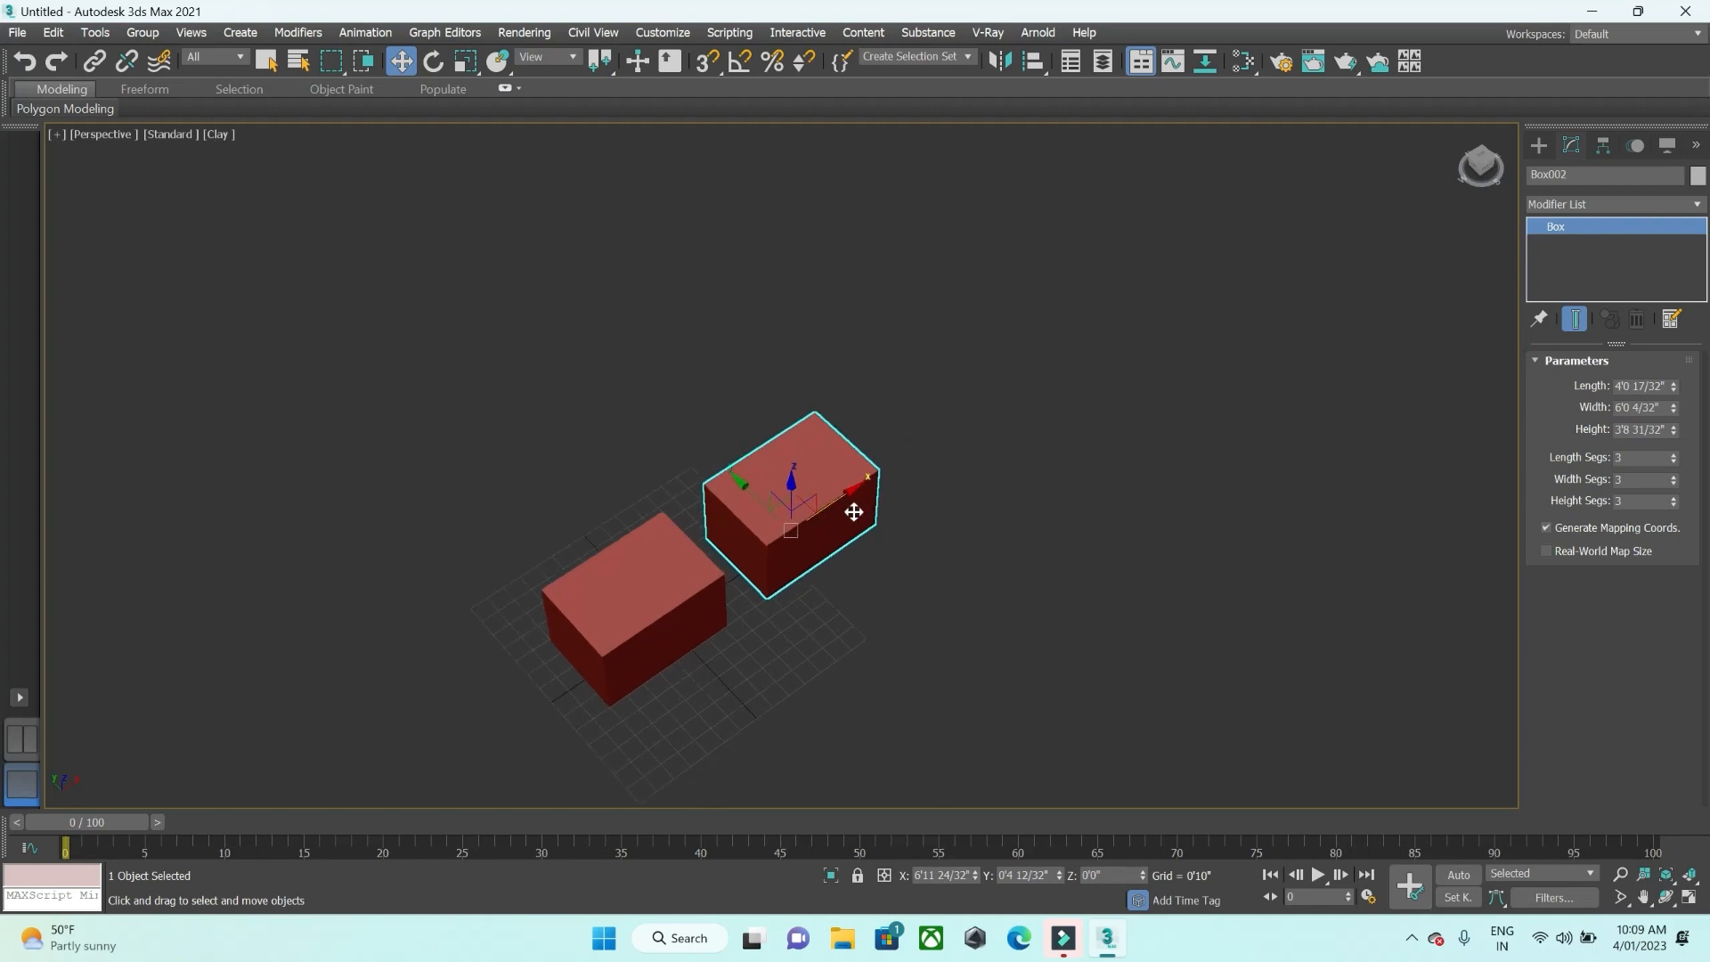
pyautogui.keyDown('shift'); pyautogui.moveTo(836, 505); pyautogui.dragTo(962, 417); pyautogui.keyUp('shift')
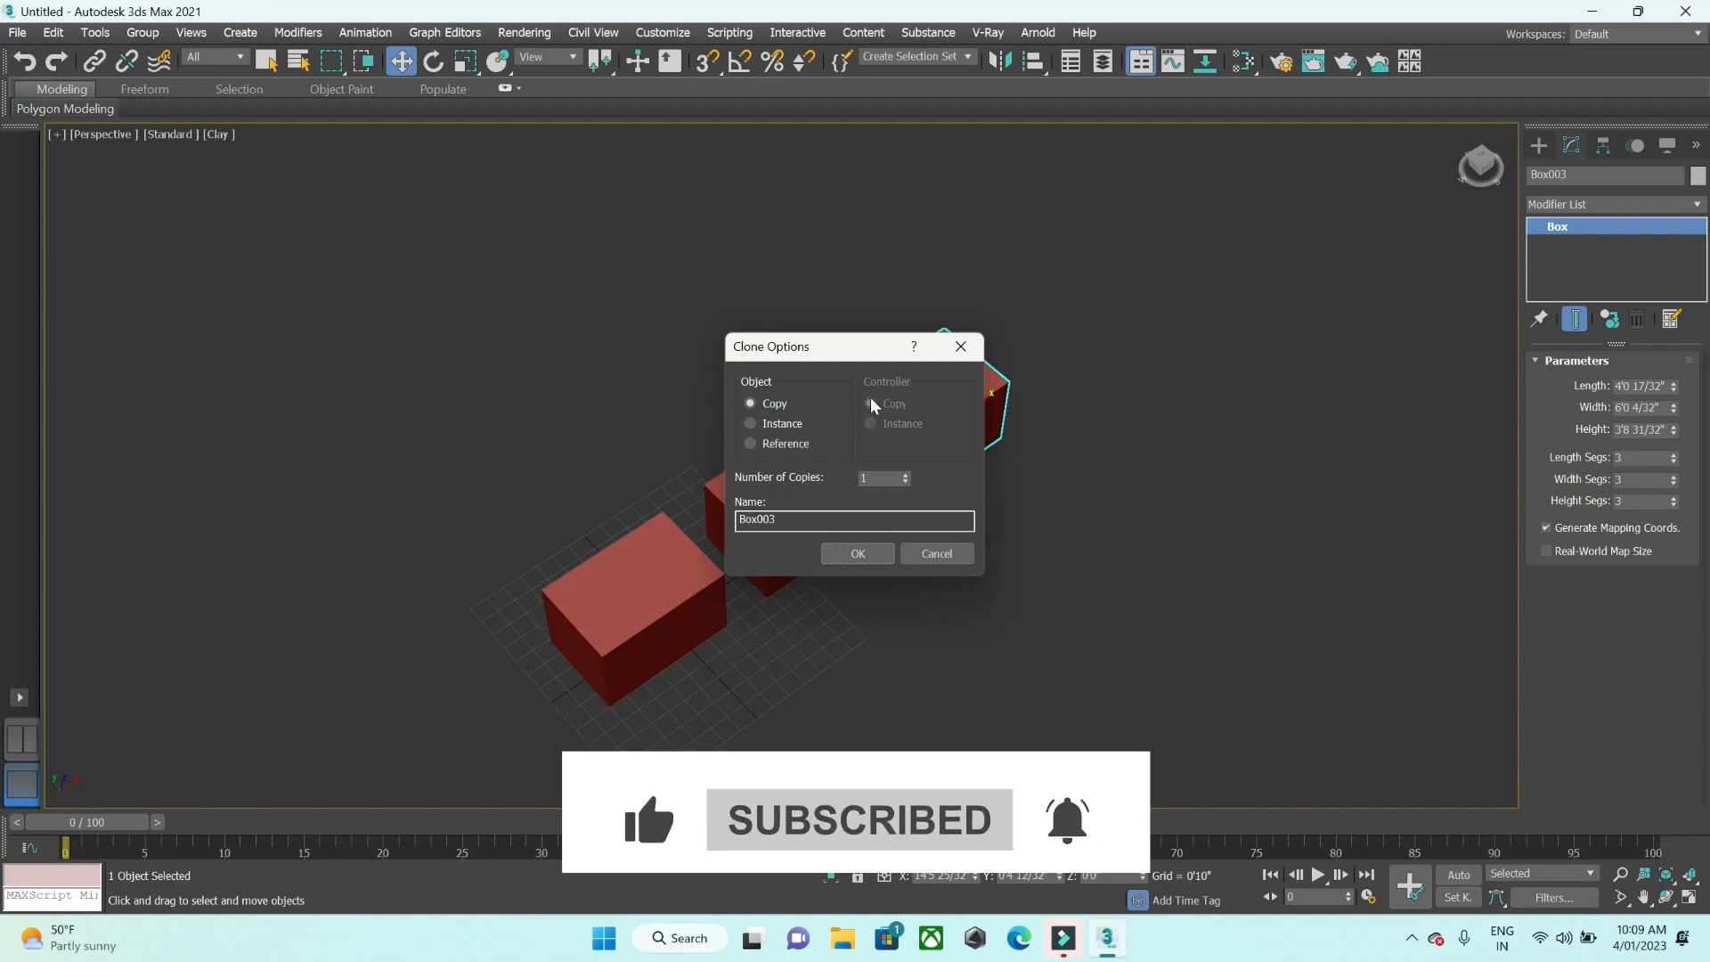
pyautogui.moveTo(855, 346); pyautogui.dragTo(1253, 342)
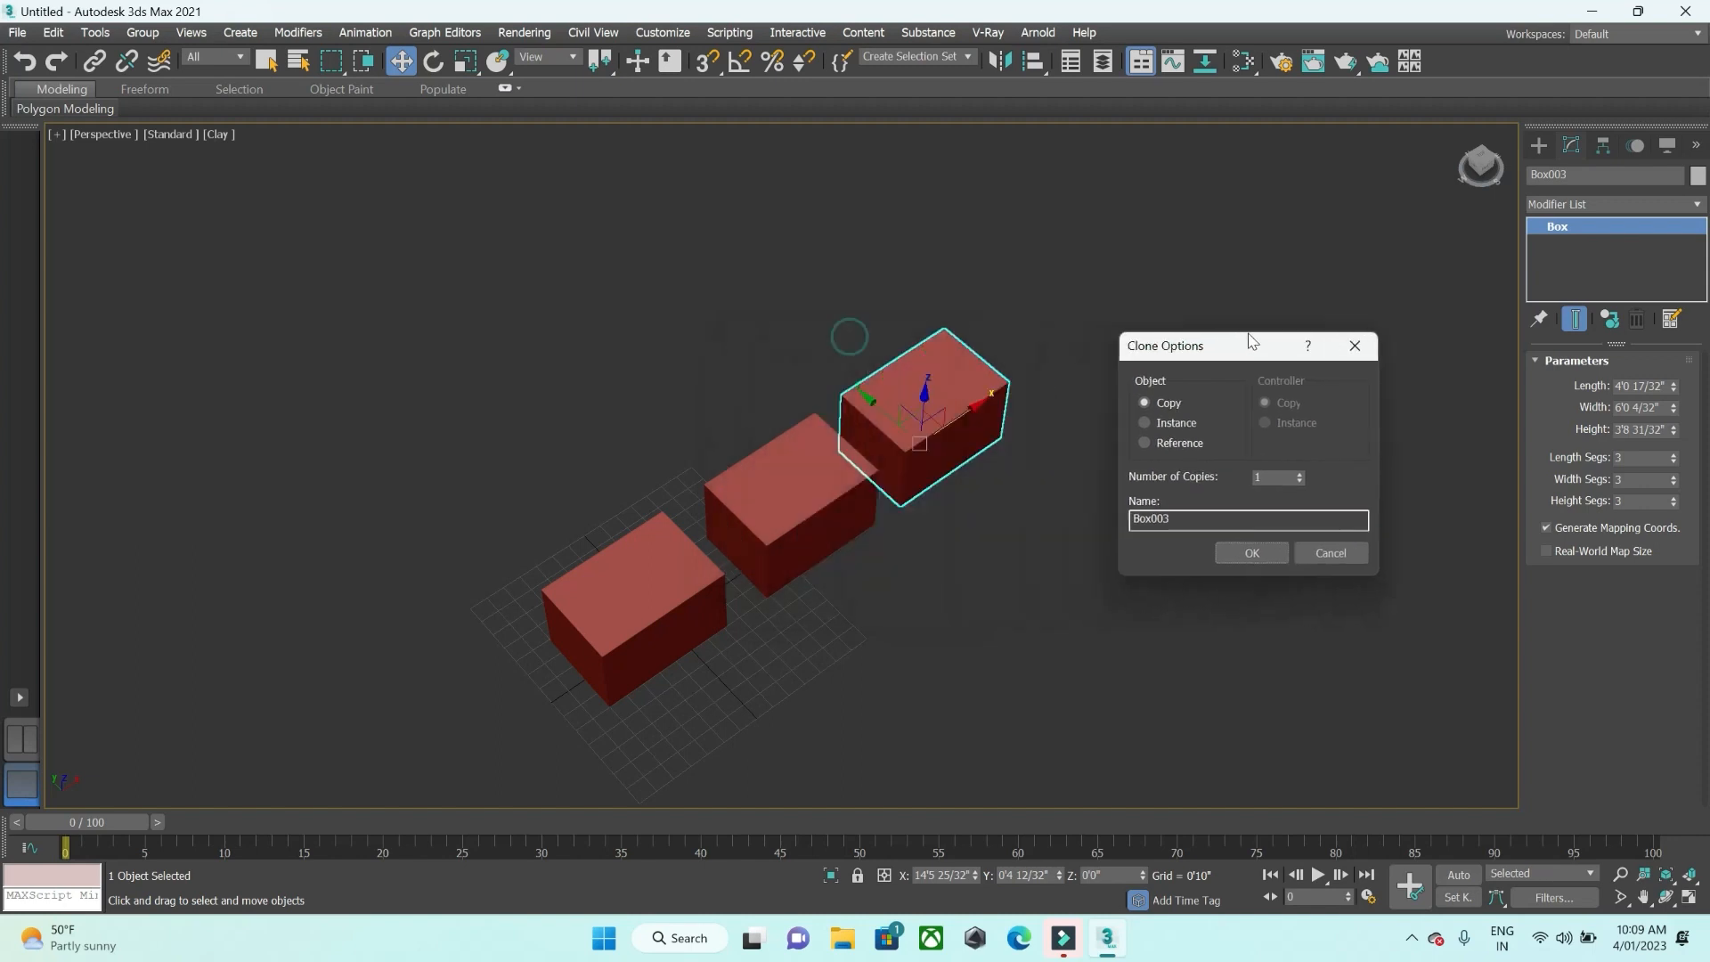
pyautogui.click(1303, 469)
pyautogui.click(1303, 469)
pyautogui.click(1302, 470)
pyautogui.click(1302, 469)
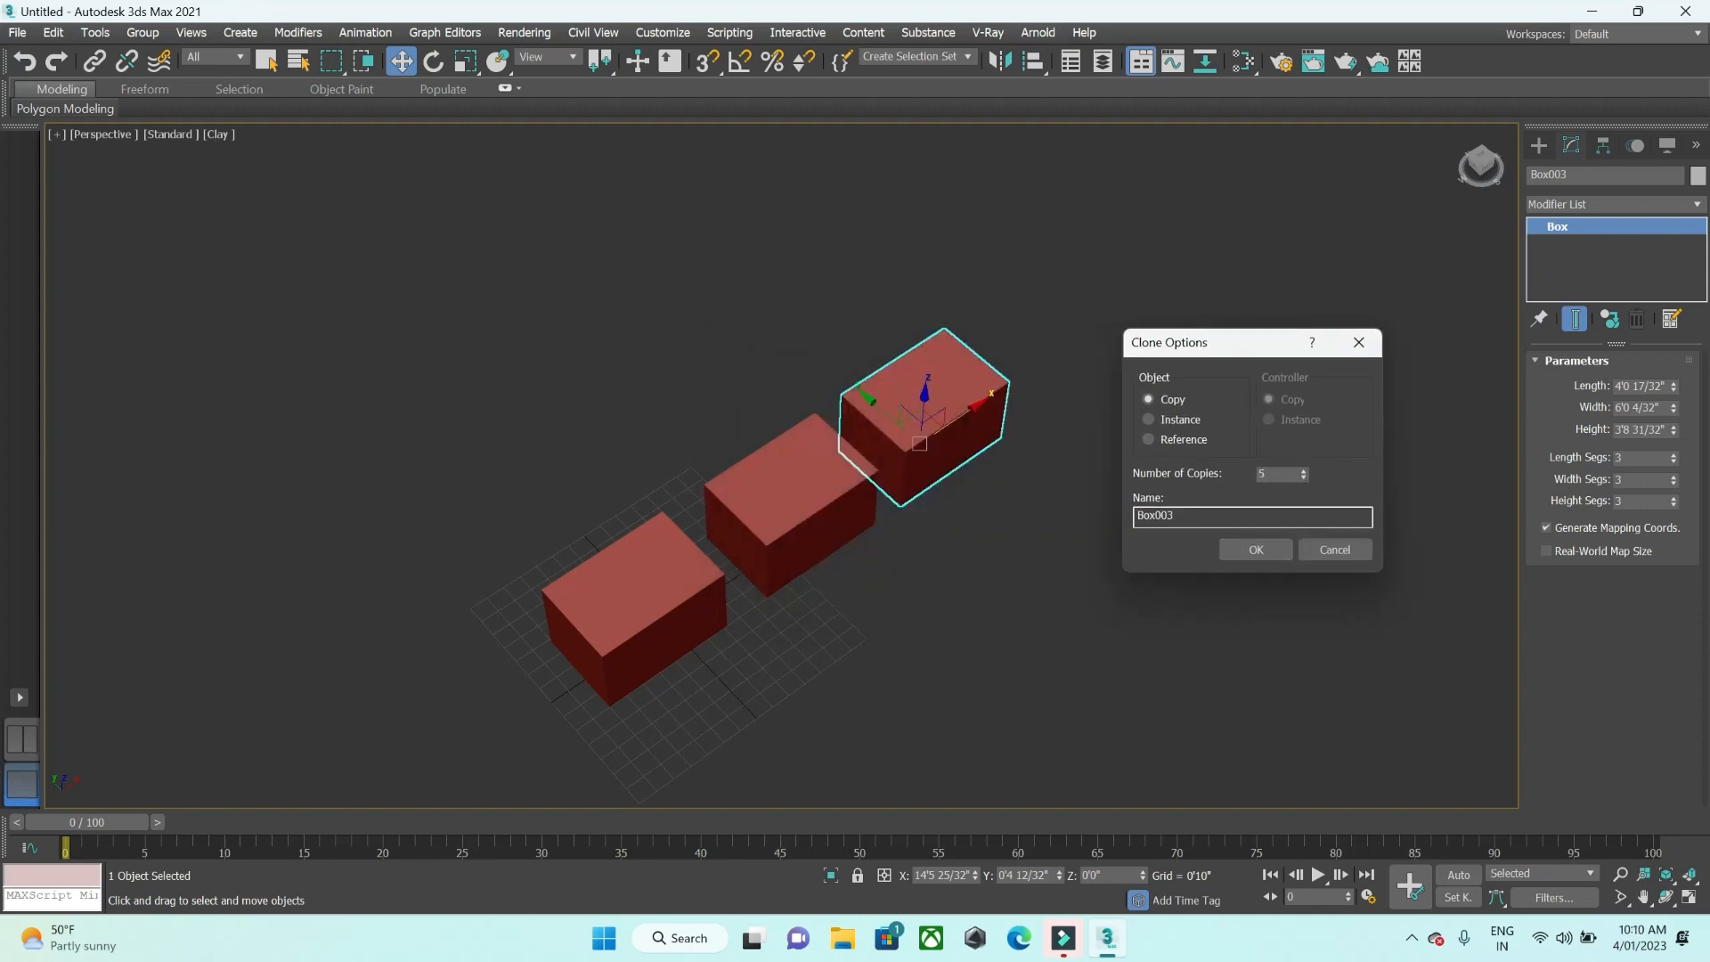
pyautogui.click(1255, 549)
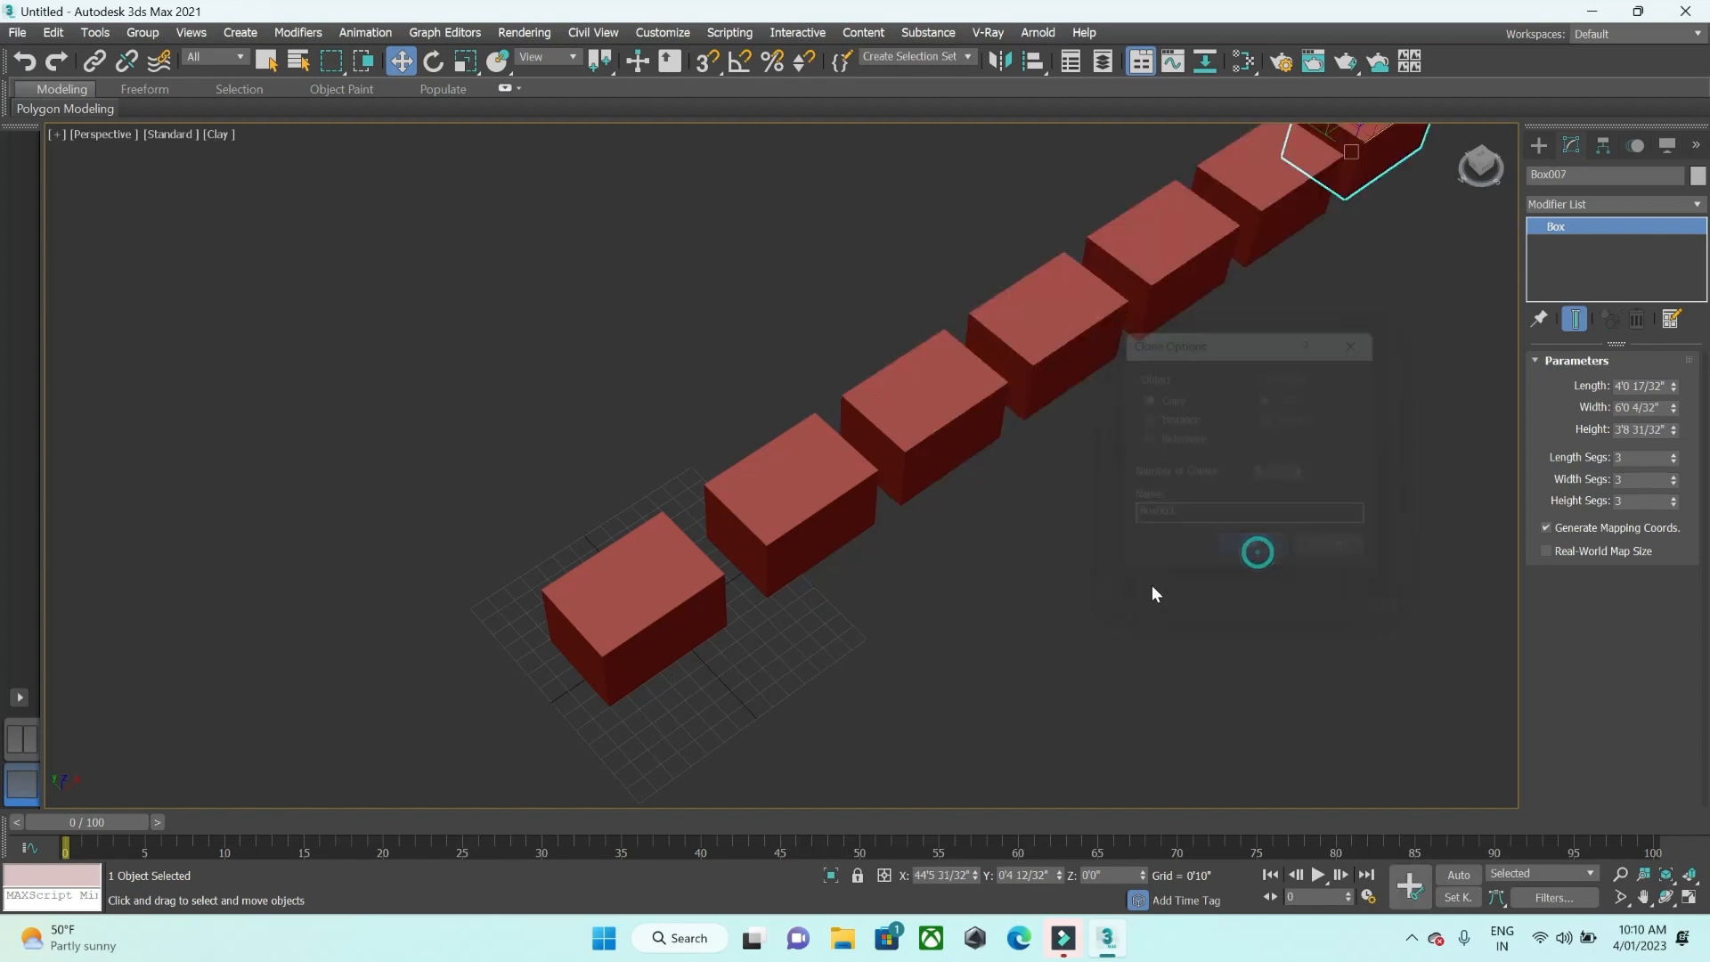
# Delete the six cloned boxes together, keeping only the original box
pyautogui.scroll(-5, 1068, 590)
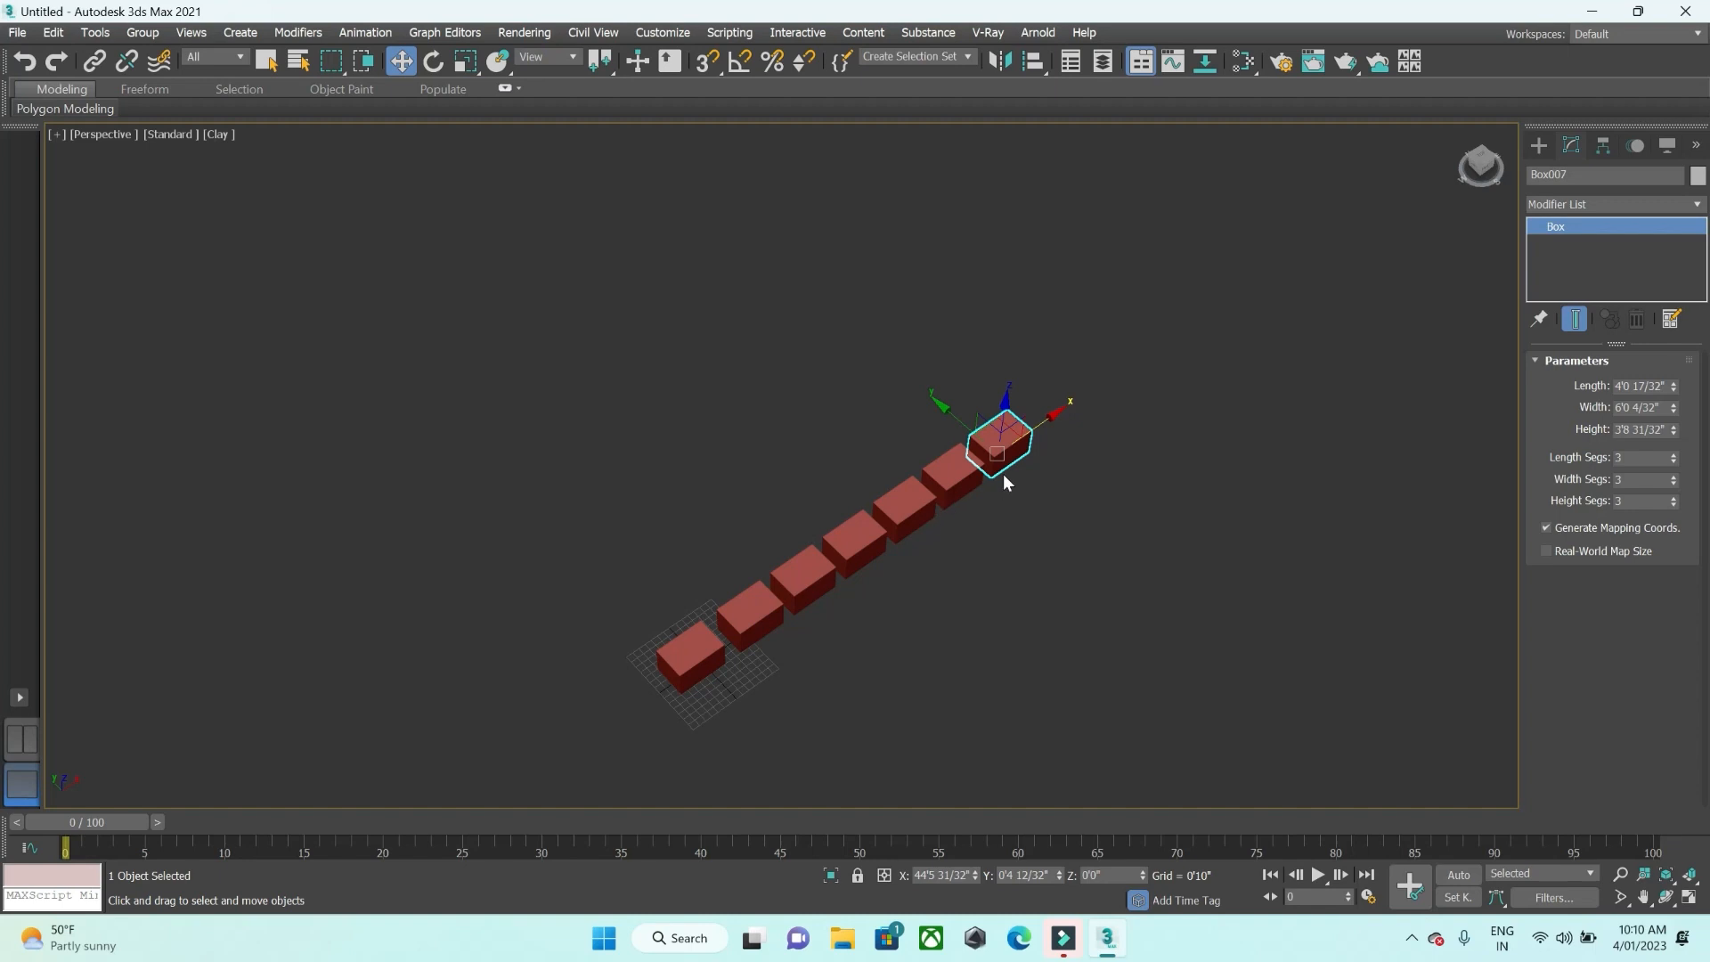
pyautogui.scroll(2, 999, 473)
pyautogui.scroll(-2, 999, 473)
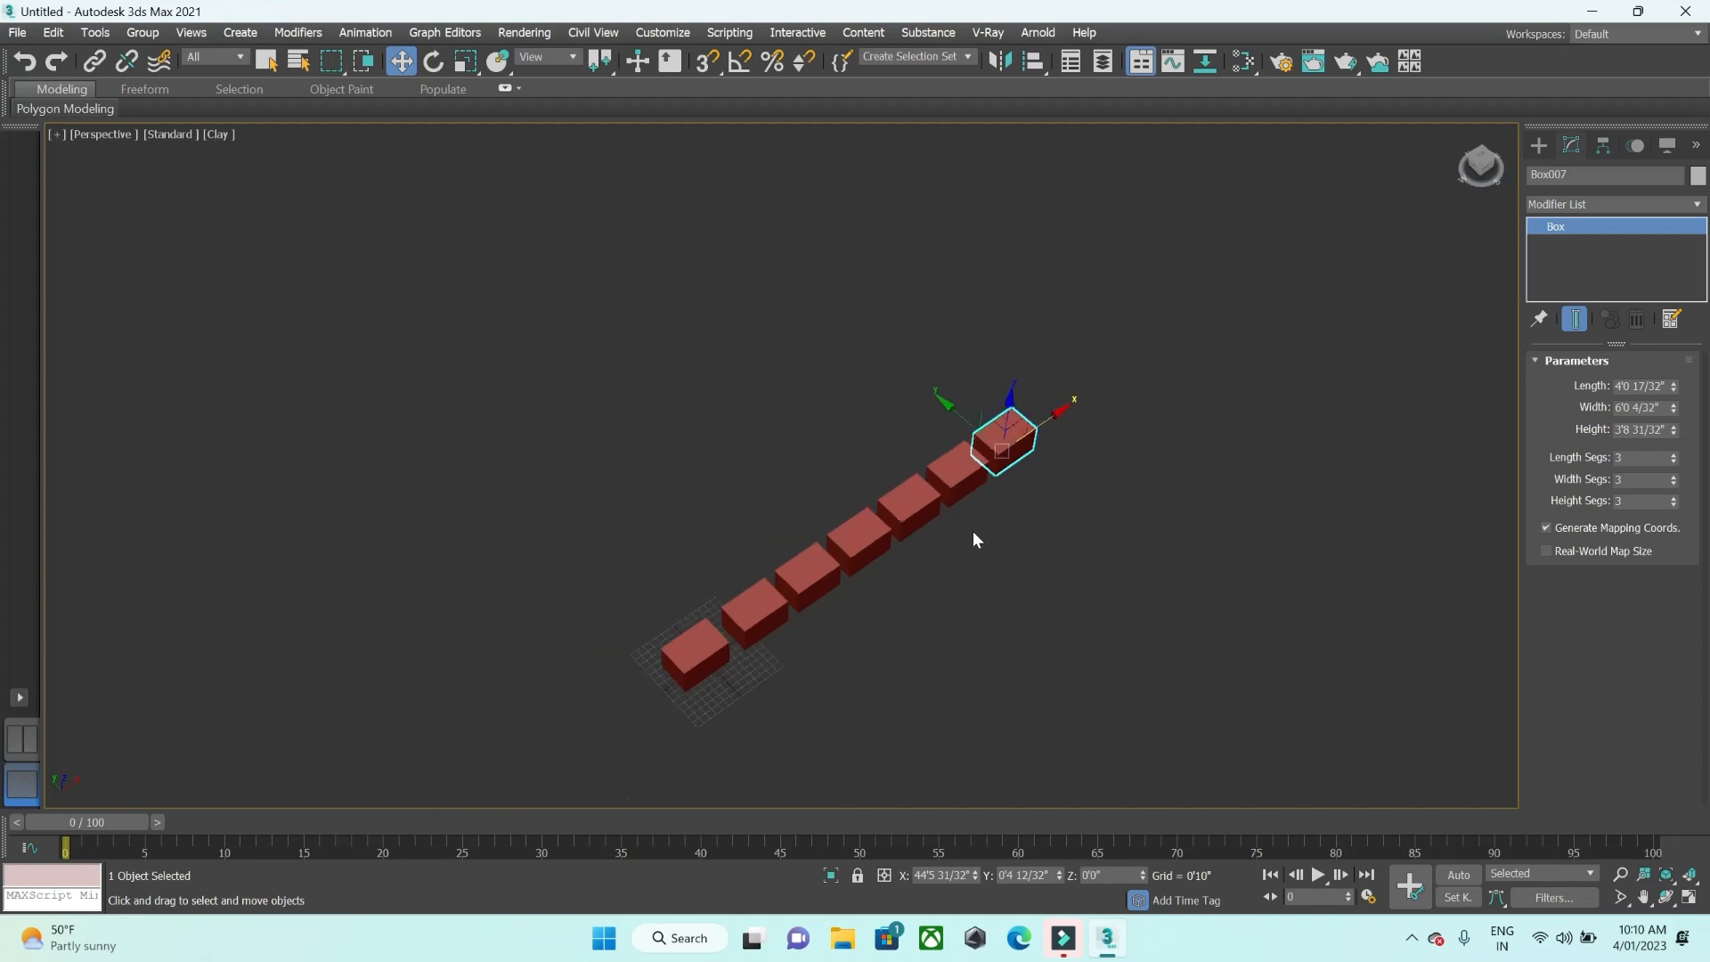
pyautogui.scroll(-2, 972, 530)
pyautogui.moveTo(972, 531); pyautogui.dragTo(1013, 488, button='middle')
pyautogui.moveTo(1084, 630); pyautogui.dragTo(870, 314)
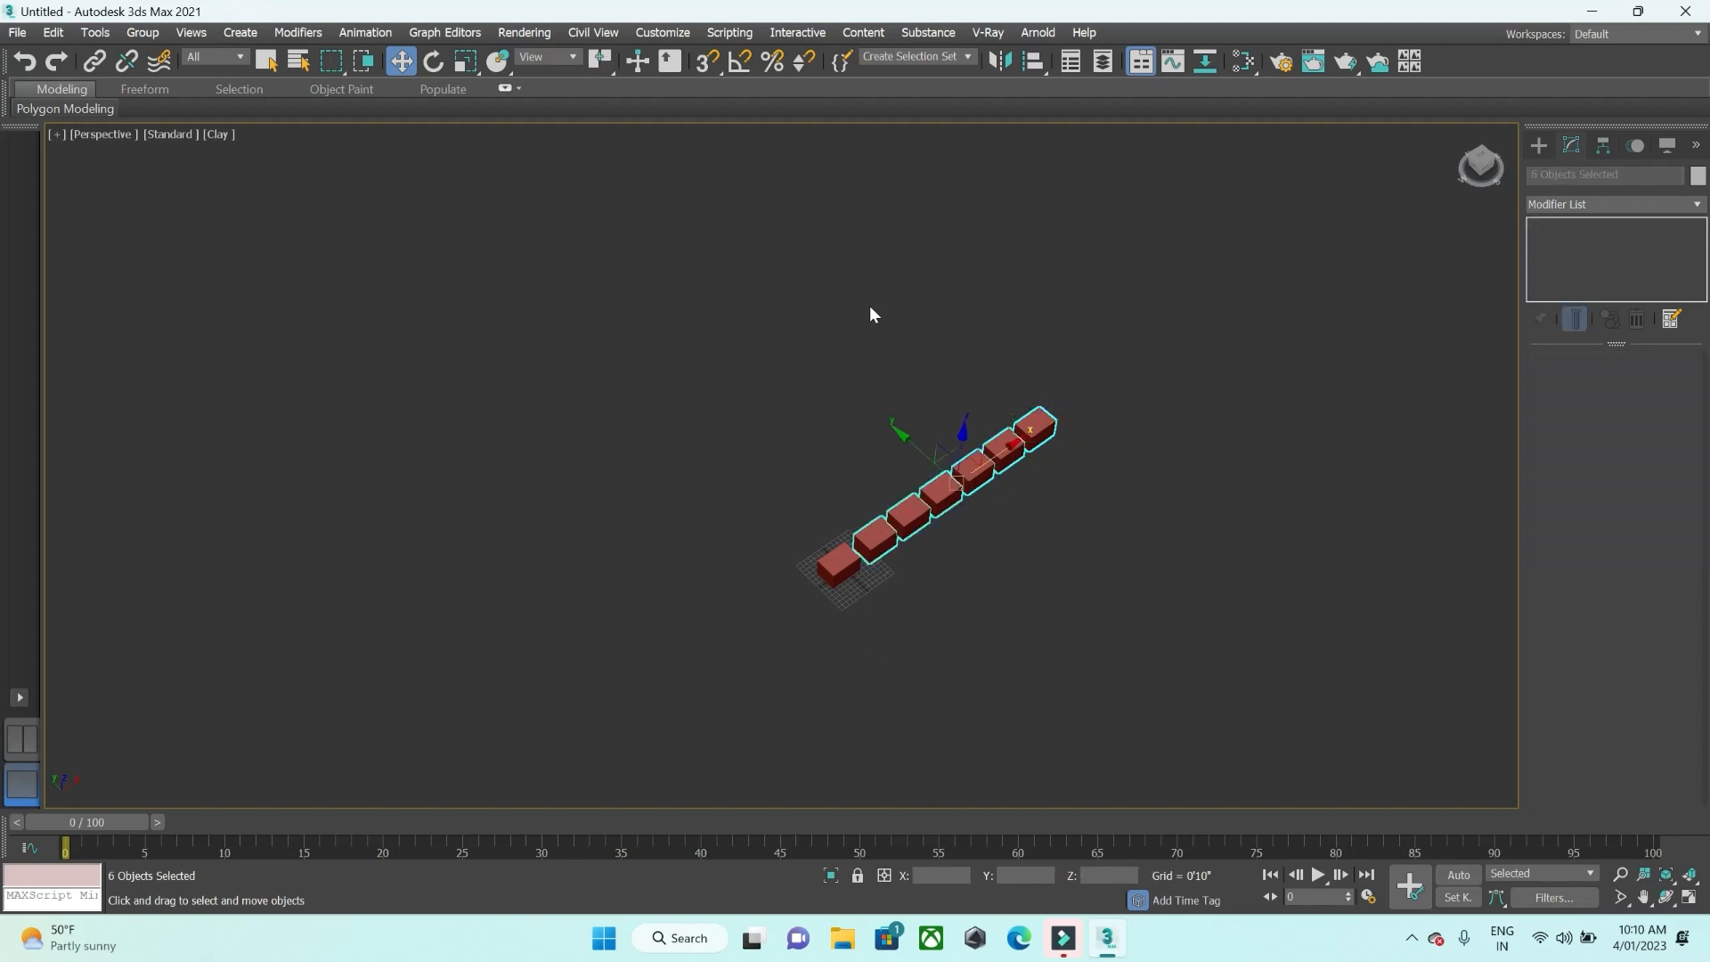
pyautogui.press('Delete')
pyautogui.scroll(5, 869, 588)
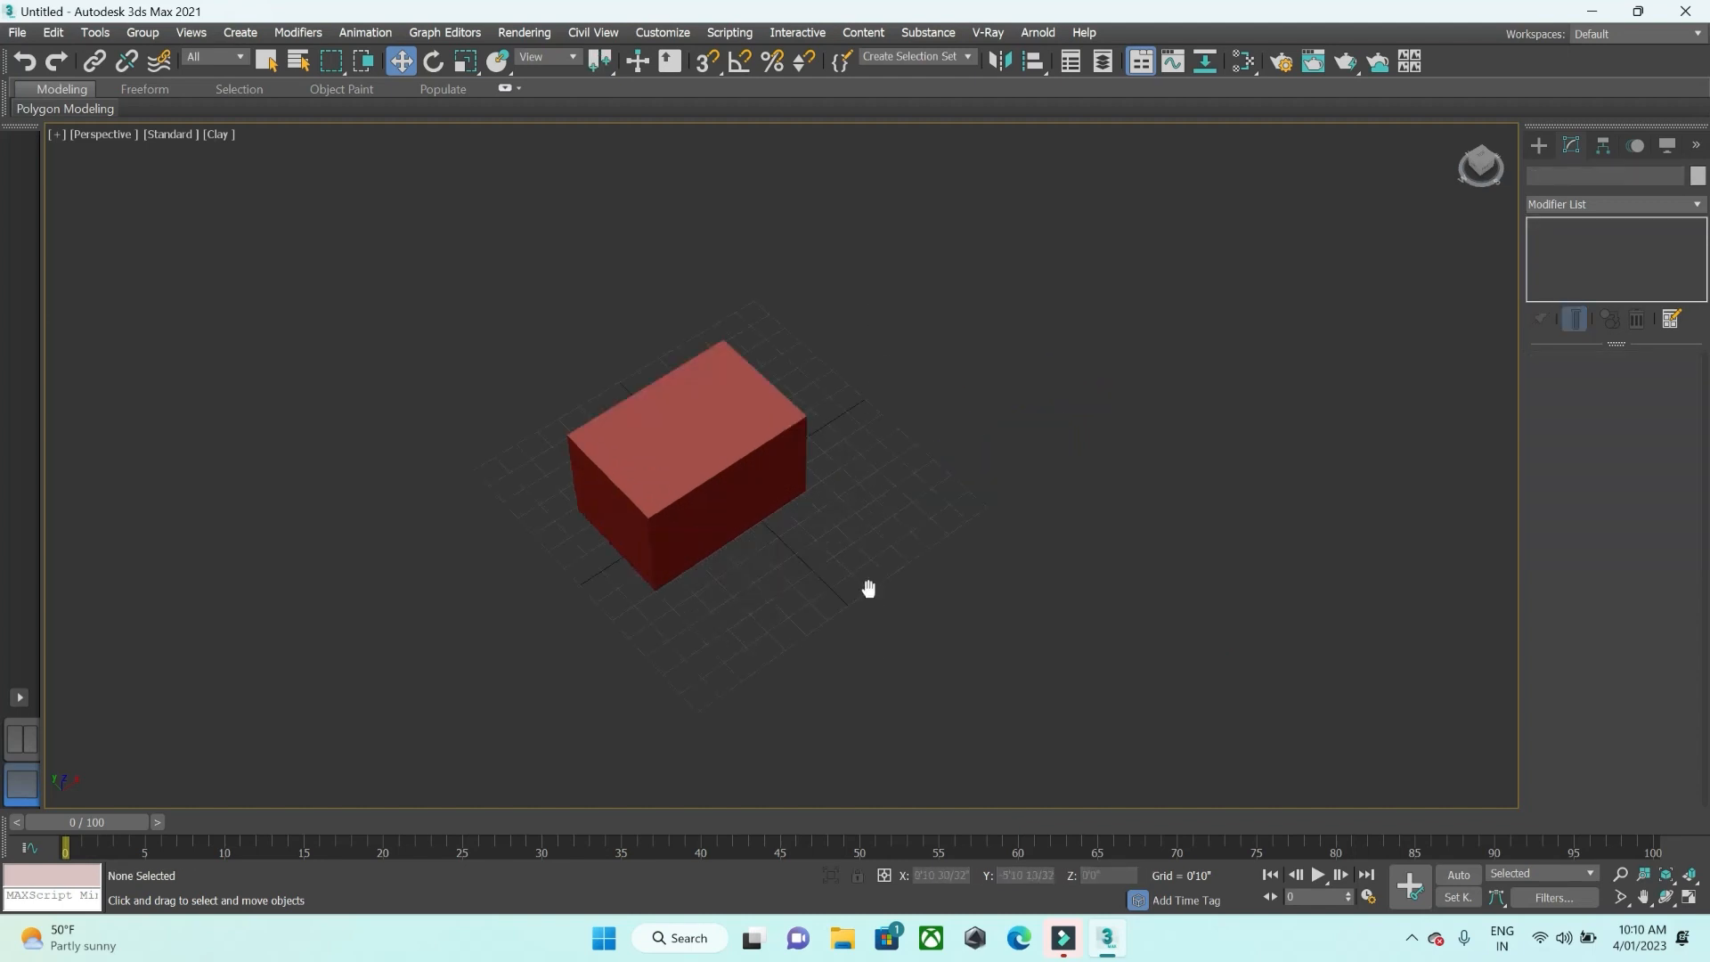
pyautogui.moveTo(868, 588); pyautogui.dragTo(855, 571, button='middle')
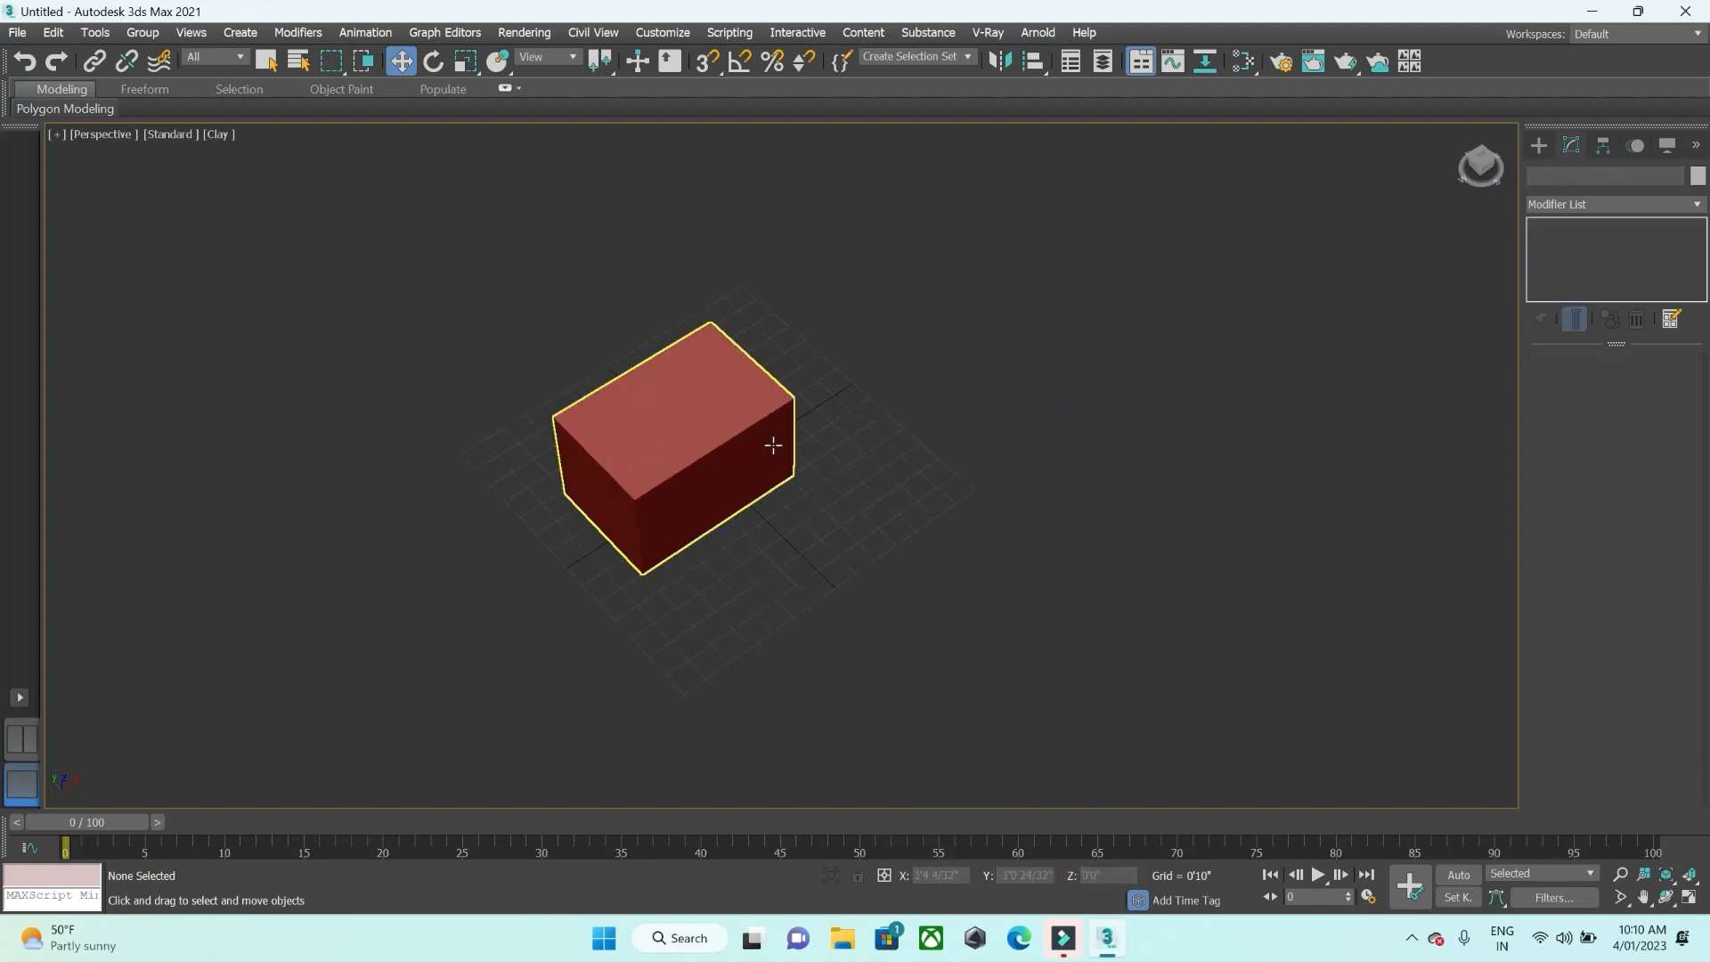
# Create a cylinder beside the box with a radius of about 3'4 21/32" and a height of about 4'6 7/32"
pyautogui.click(1541, 145)
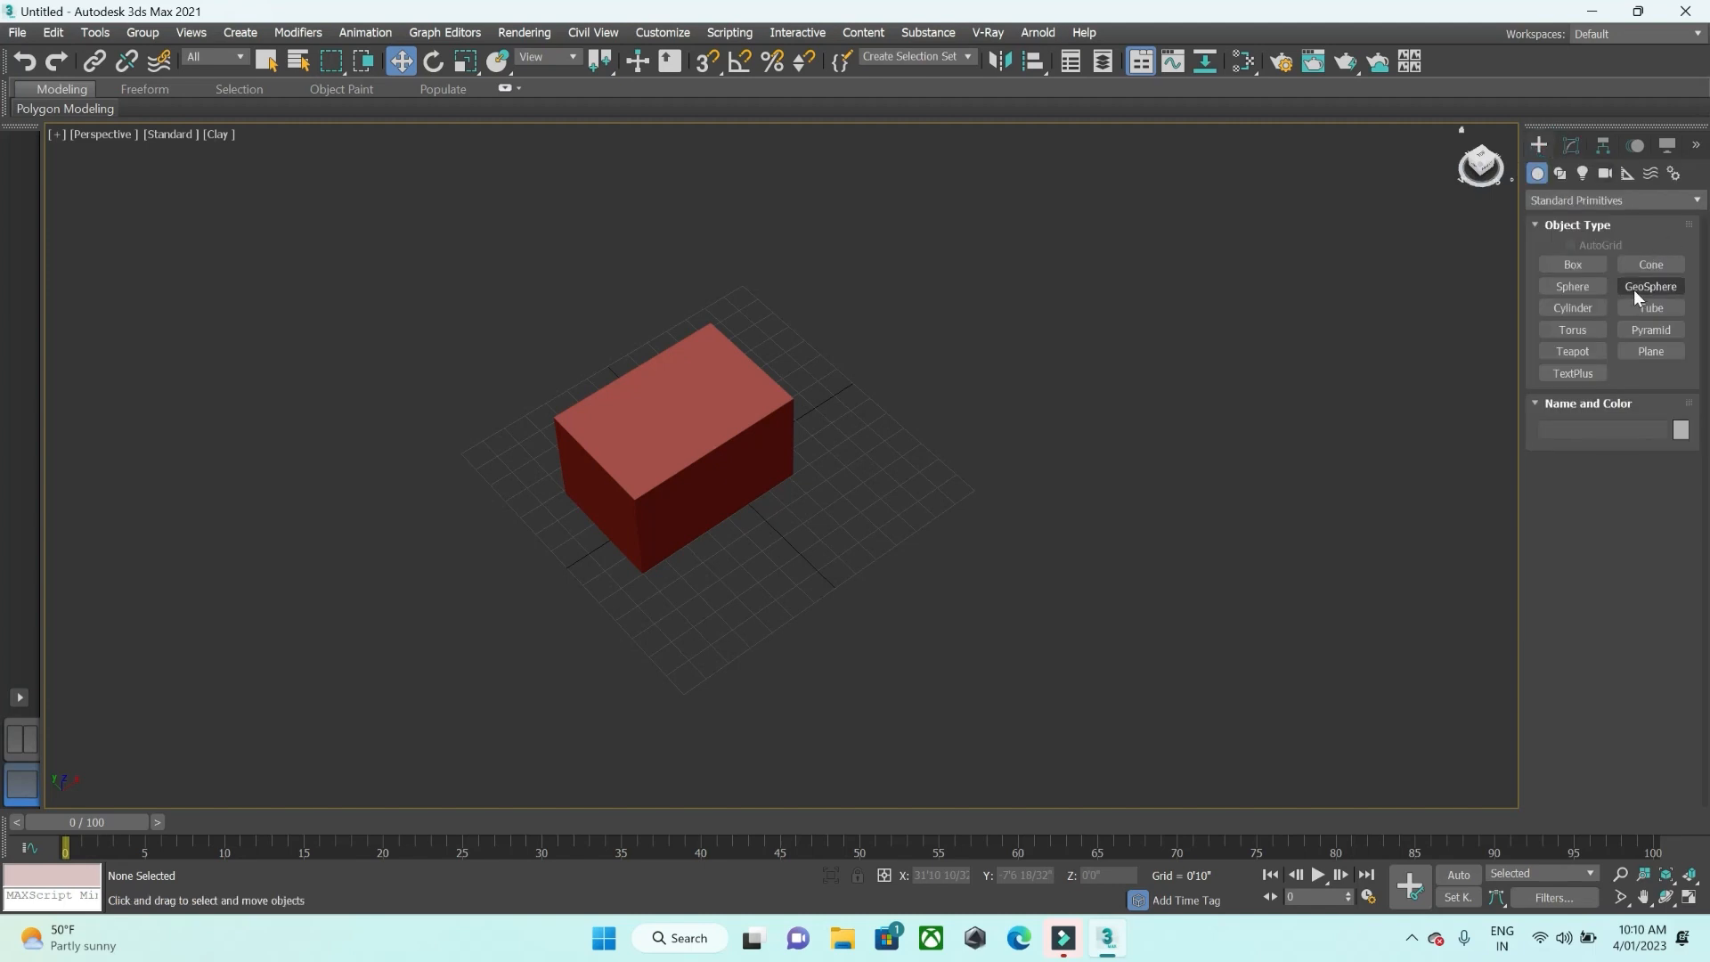
pyautogui.click(1597, 308)
pyautogui.scroll(-5, 1359, 309)
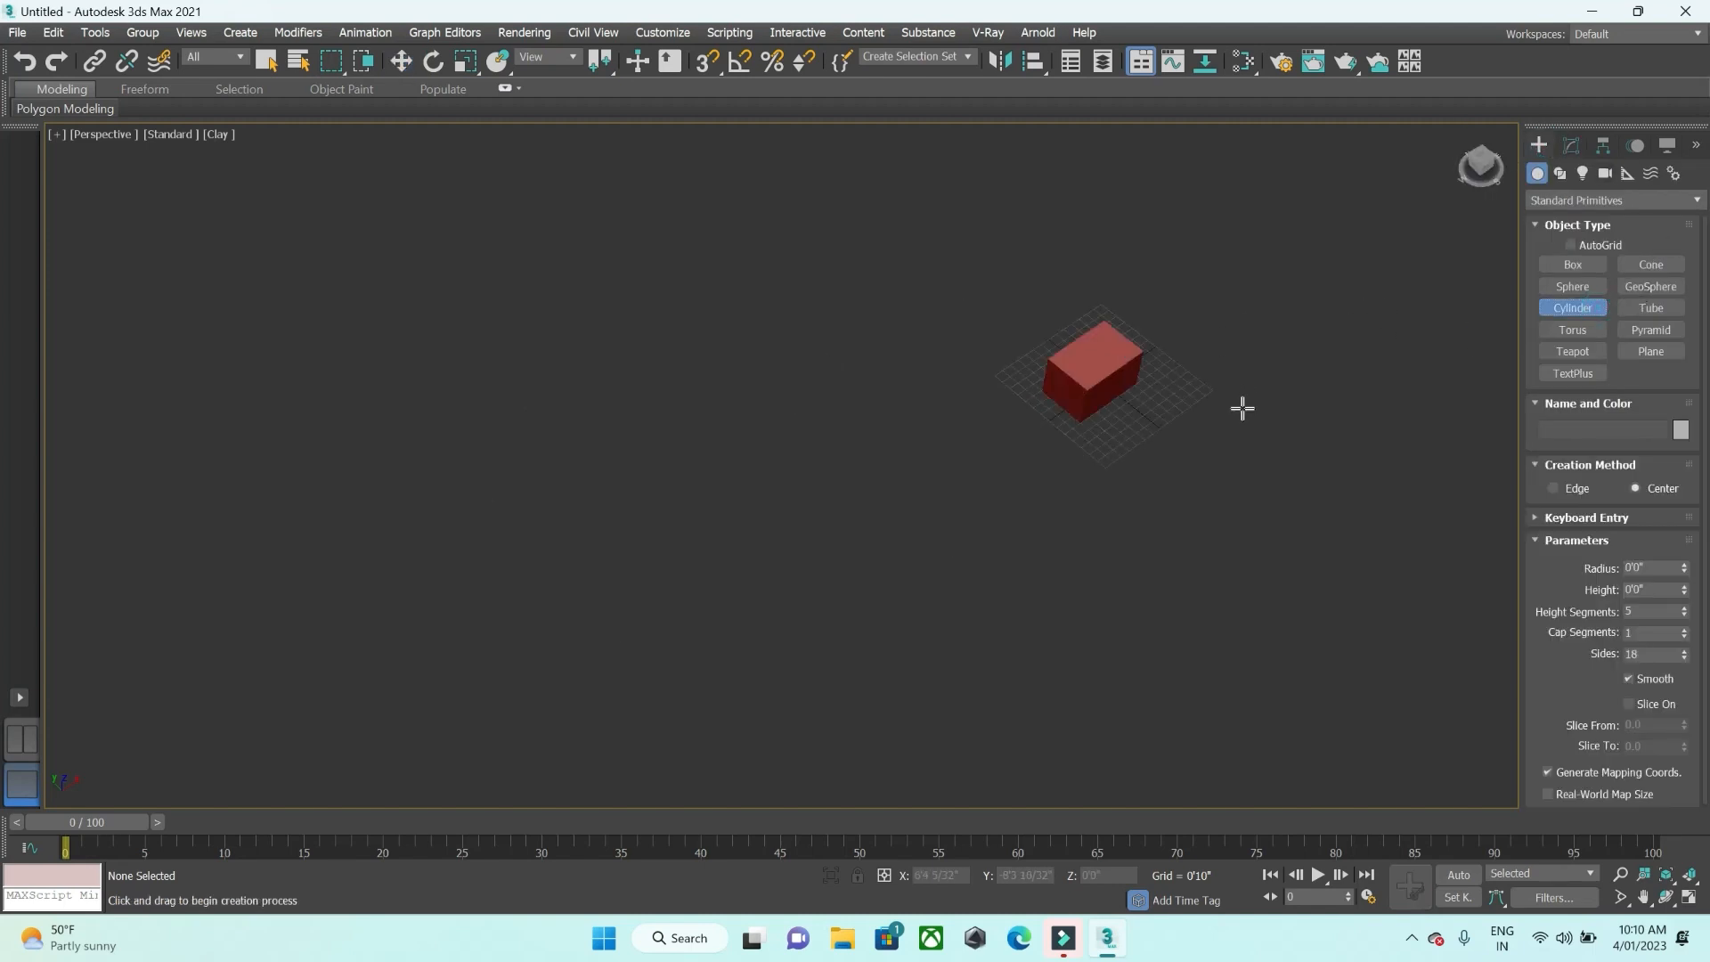
pyautogui.moveTo(927, 468); pyautogui.dragTo(952, 514)
pyautogui.click(950, 435)
pyautogui.moveTo(950, 436); pyautogui.dragTo(855, 510, button='middle')
pyautogui.click(1576, 146)
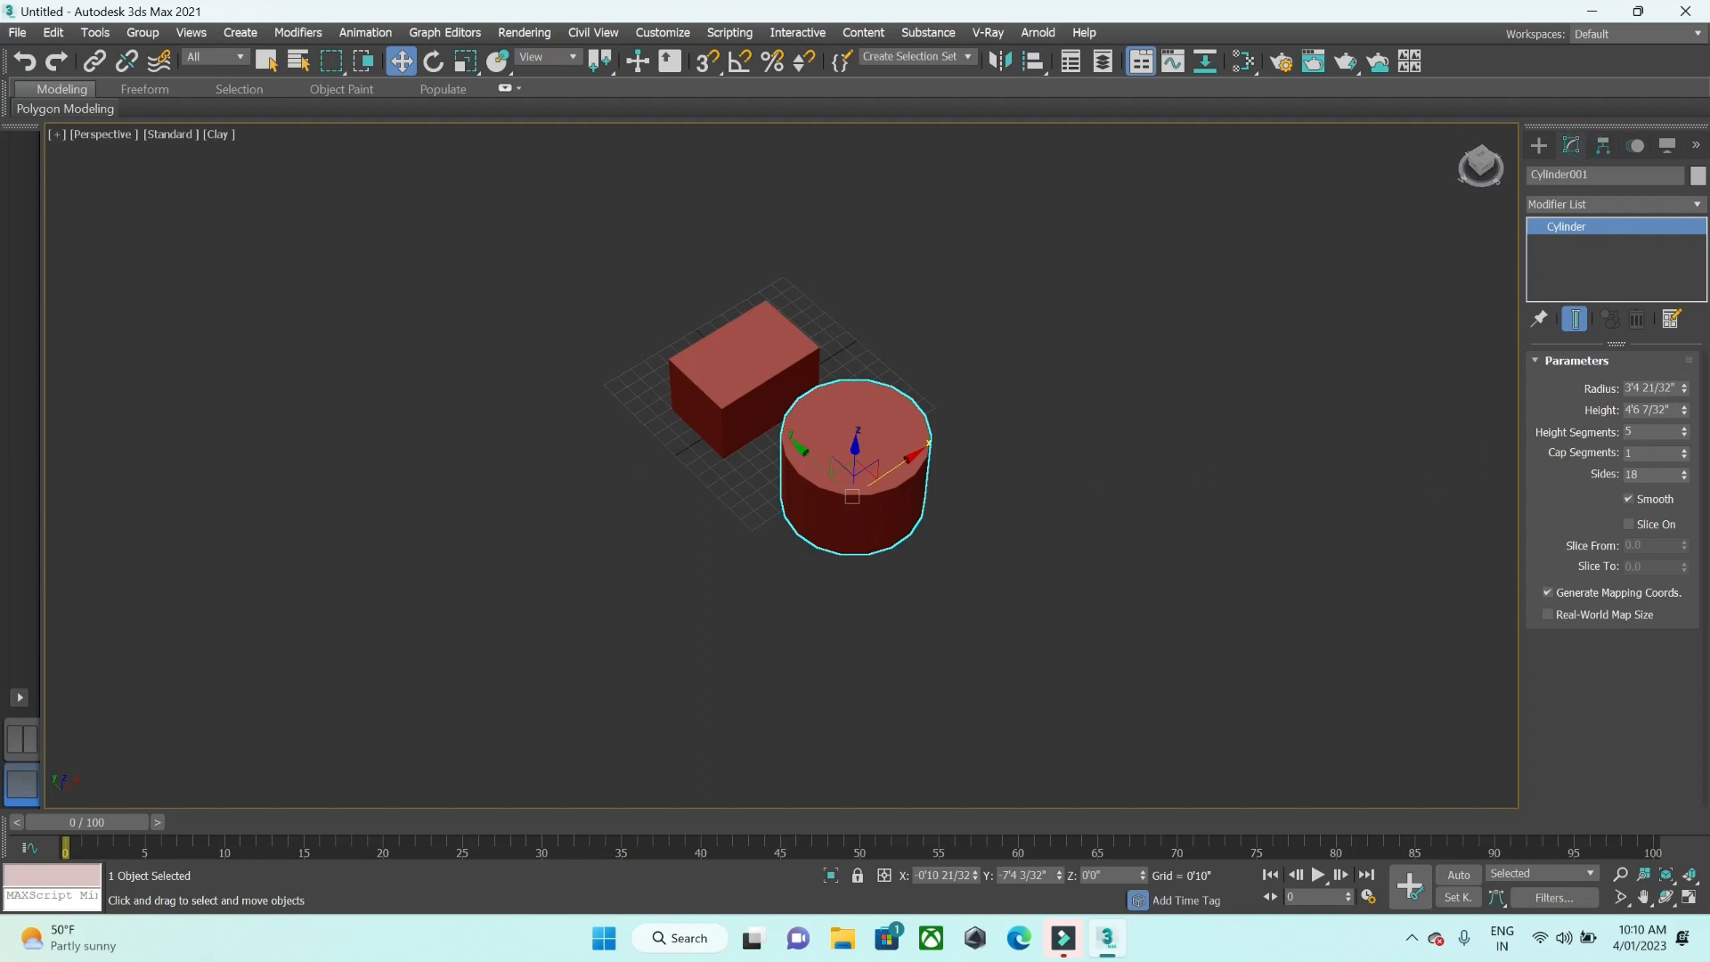
# Smooth the cylinder's outline by setting its sides to 46, and deselect it
pyautogui.scroll(5, 902, 407)
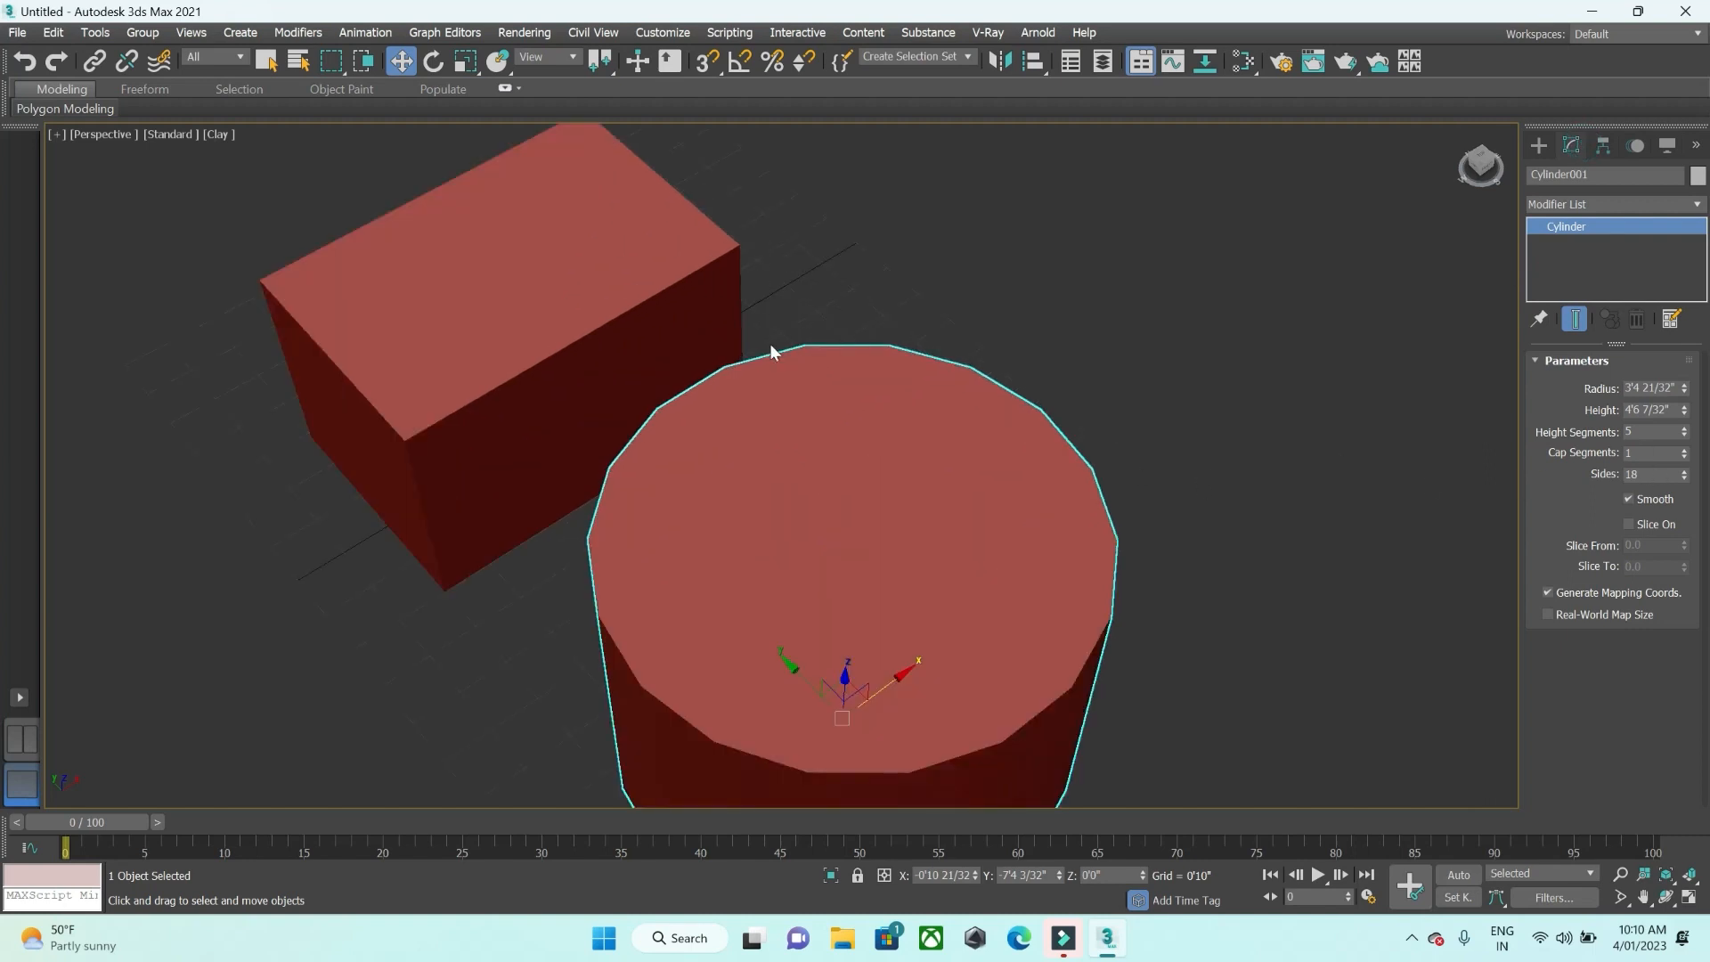
pyautogui.moveTo(1684, 477); pyautogui.dragTo(1684, 461)
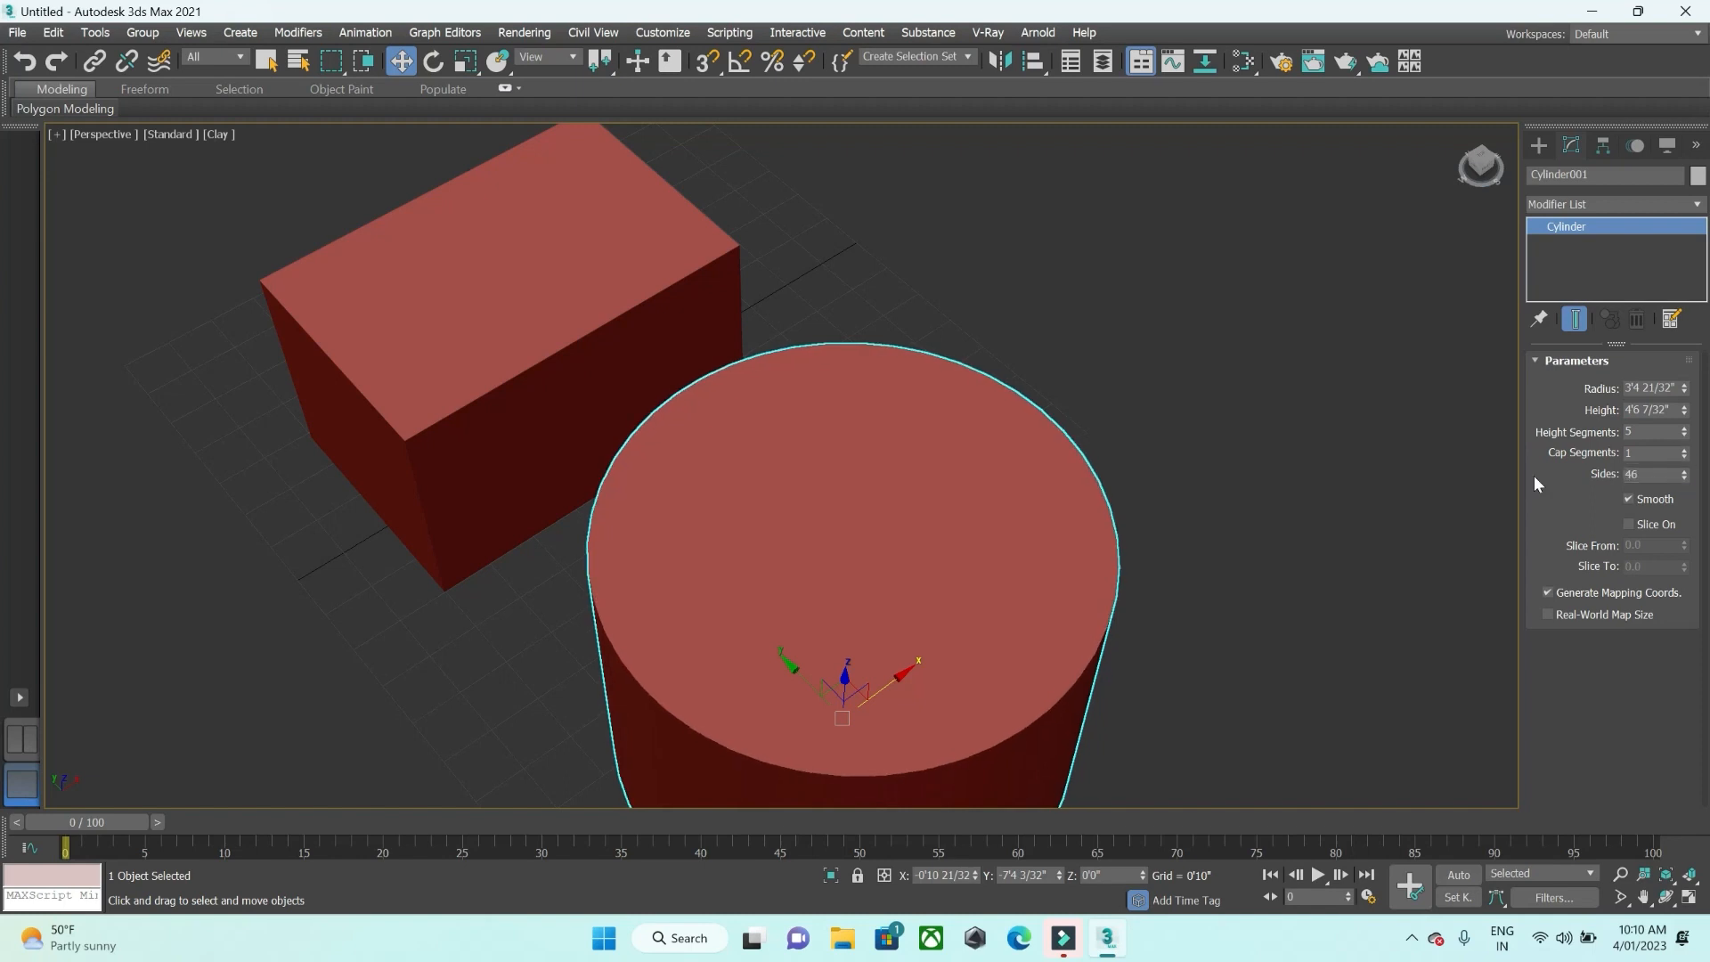
pyautogui.scroll(-5, 1022, 419)
pyautogui.moveTo(714, 580); pyautogui.dragTo(683, 596, button='middle')
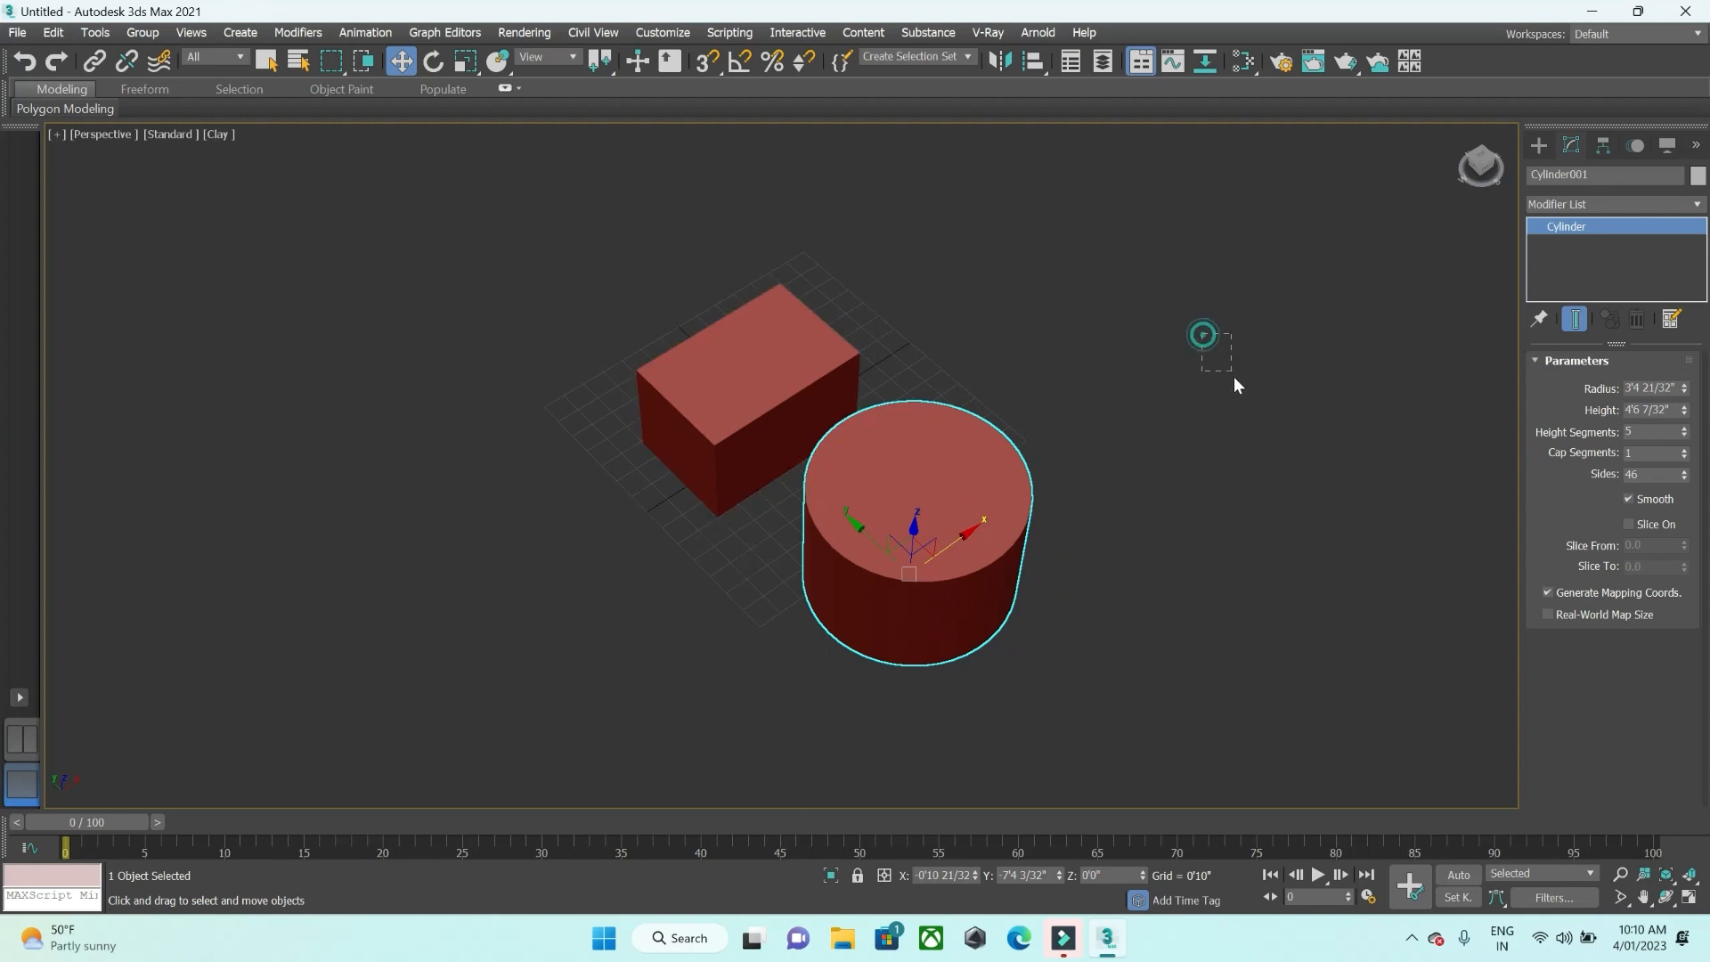
pyautogui.moveTo(1241, 391); pyautogui.dragTo(1242, 388)
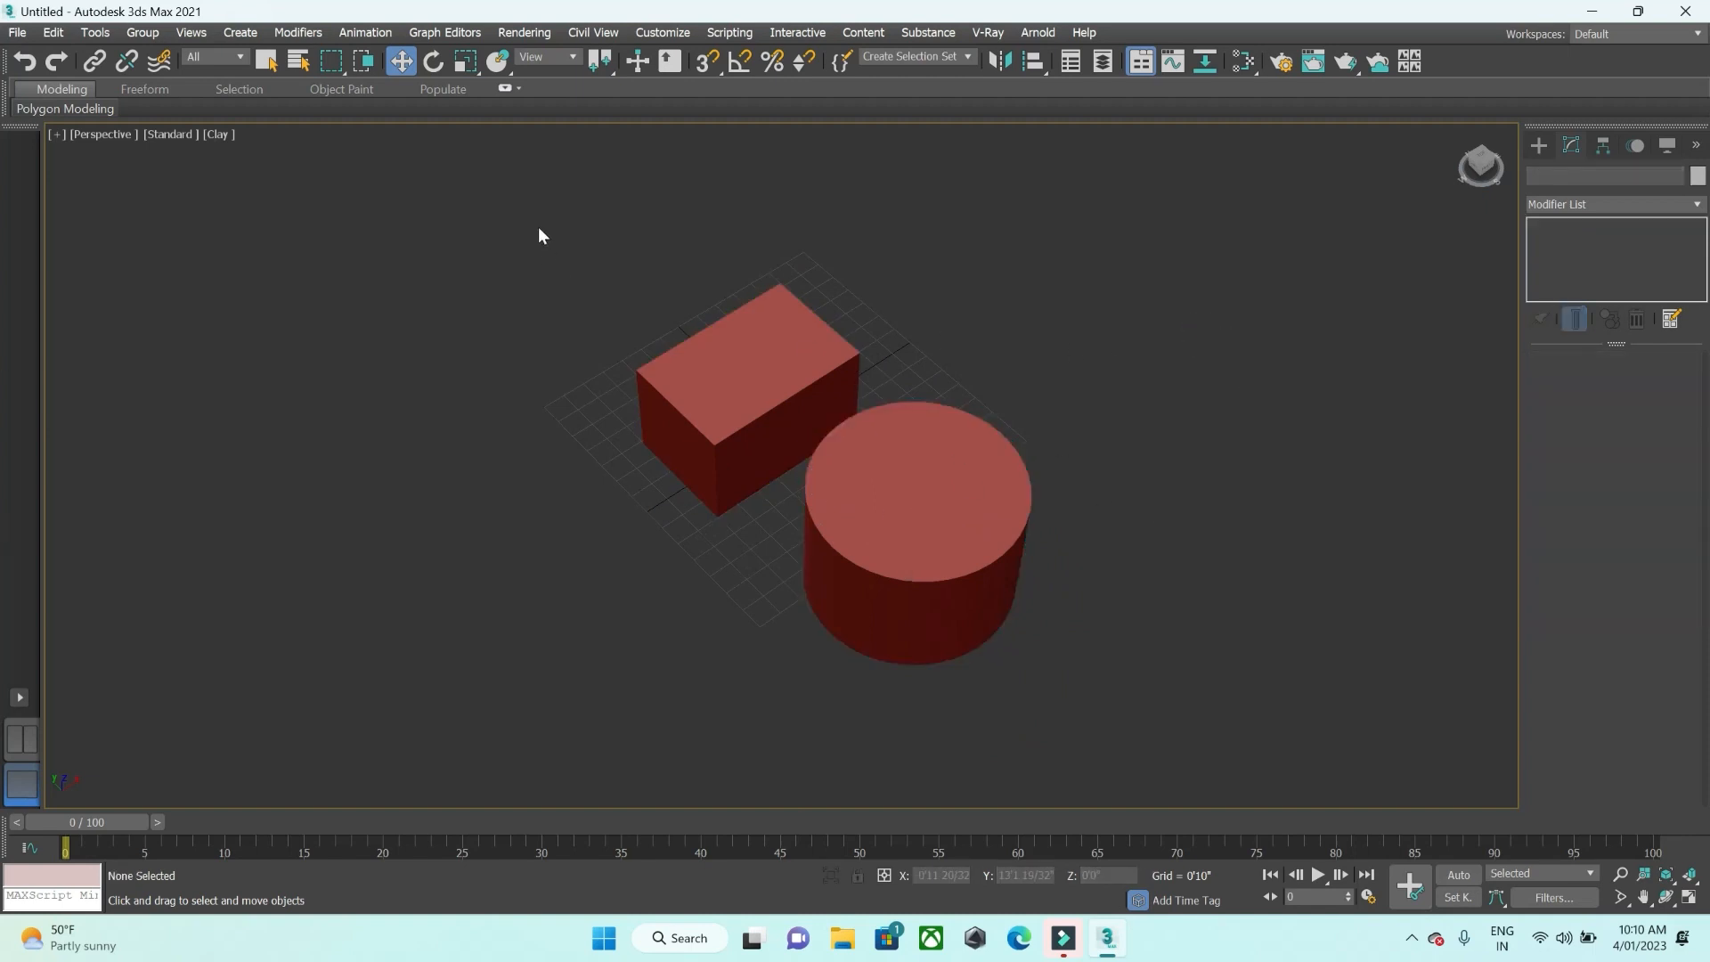
pyautogui.moveTo(537, 307); pyautogui.dragTo(872, 590)
pyautogui.moveTo(1070, 666); pyautogui.dragTo(1263, 762)
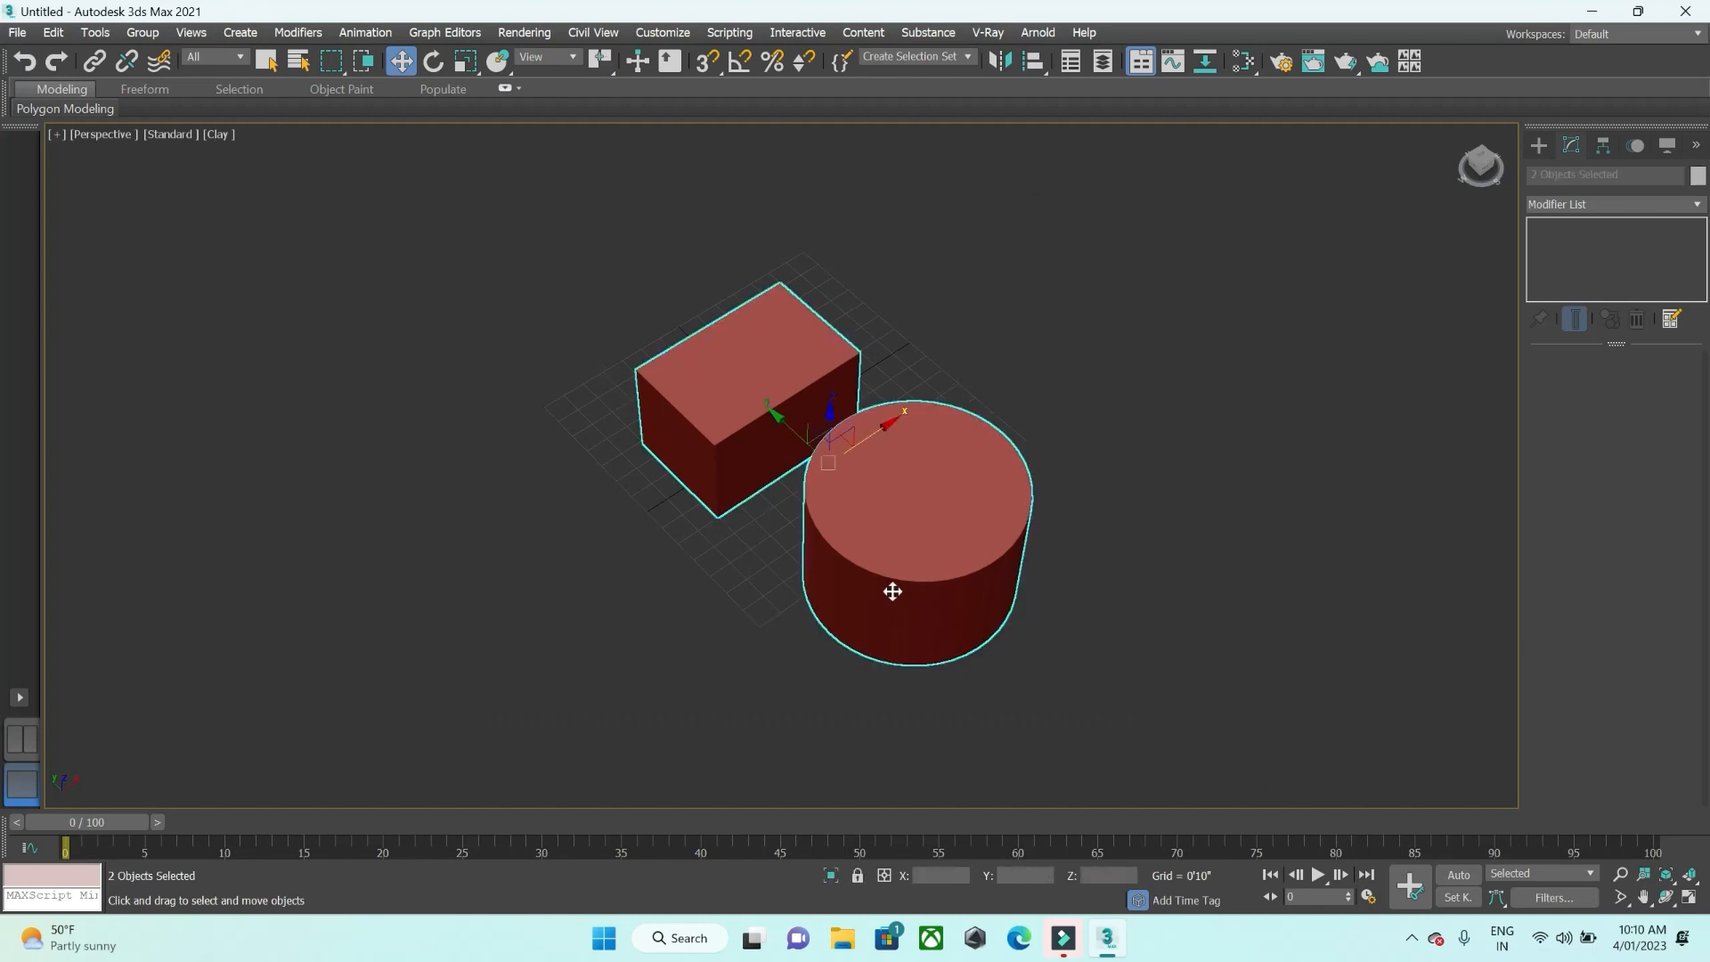
pyautogui.moveTo(837, 561); pyautogui.dragTo(726, 565, button='middle')
pyautogui.scroll(-3, 725, 566)
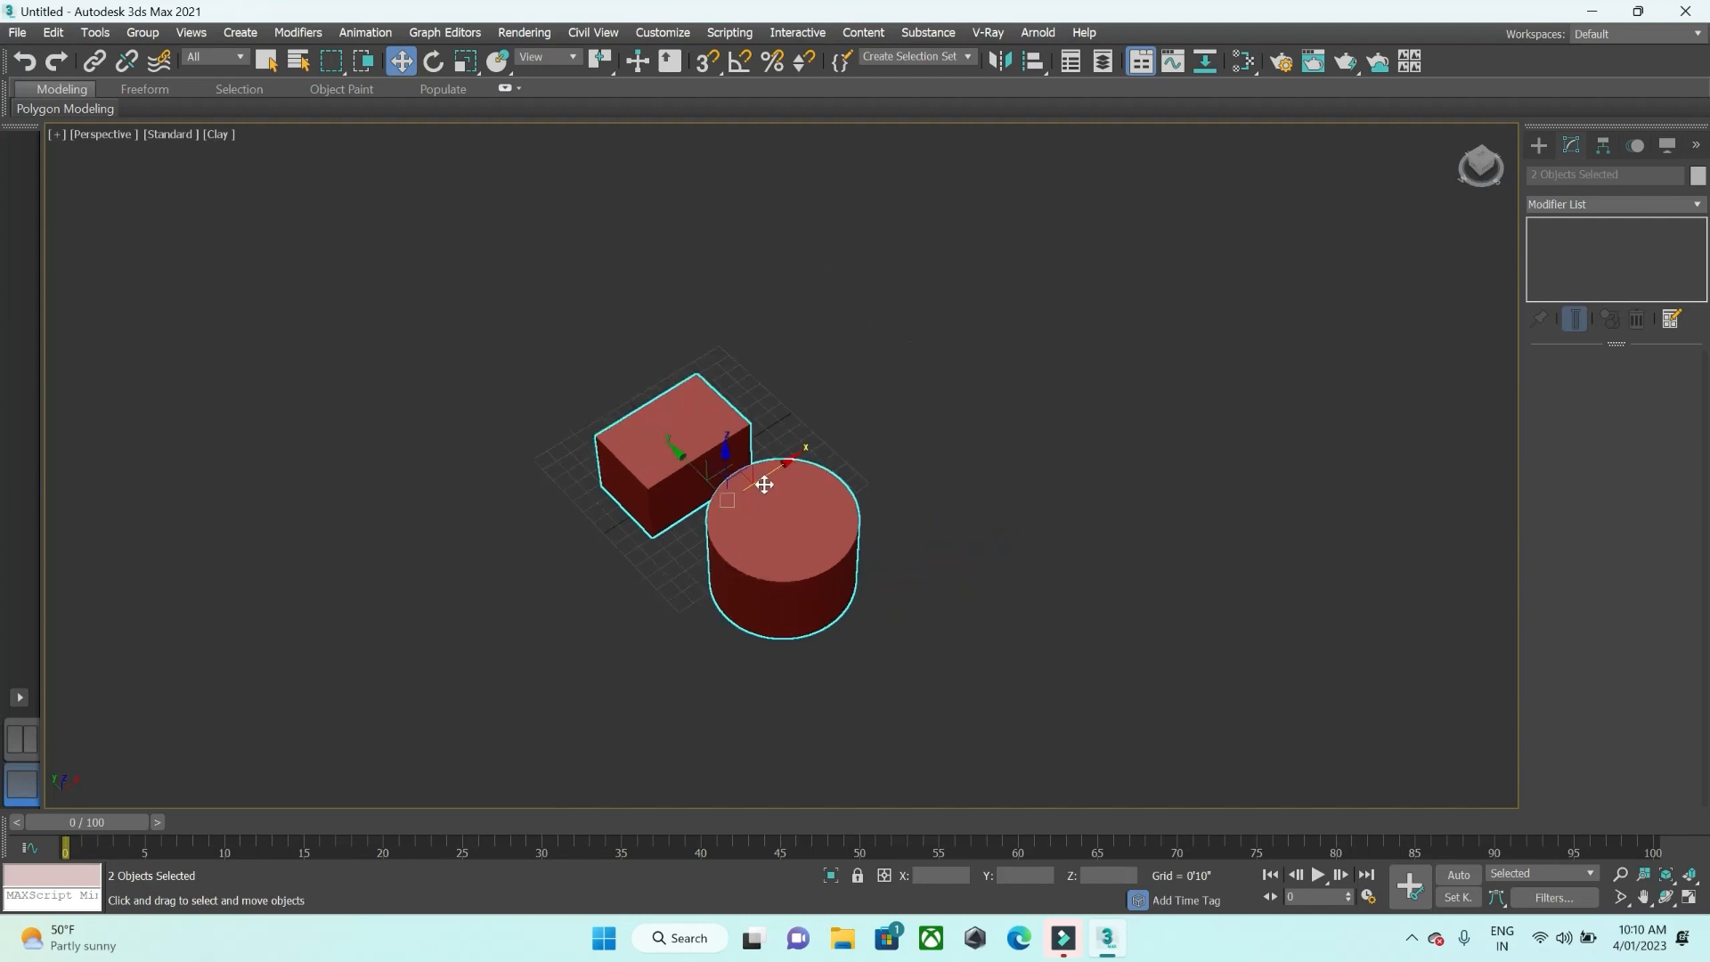
pyautogui.moveTo(764, 478); pyautogui.dragTo(935, 402)
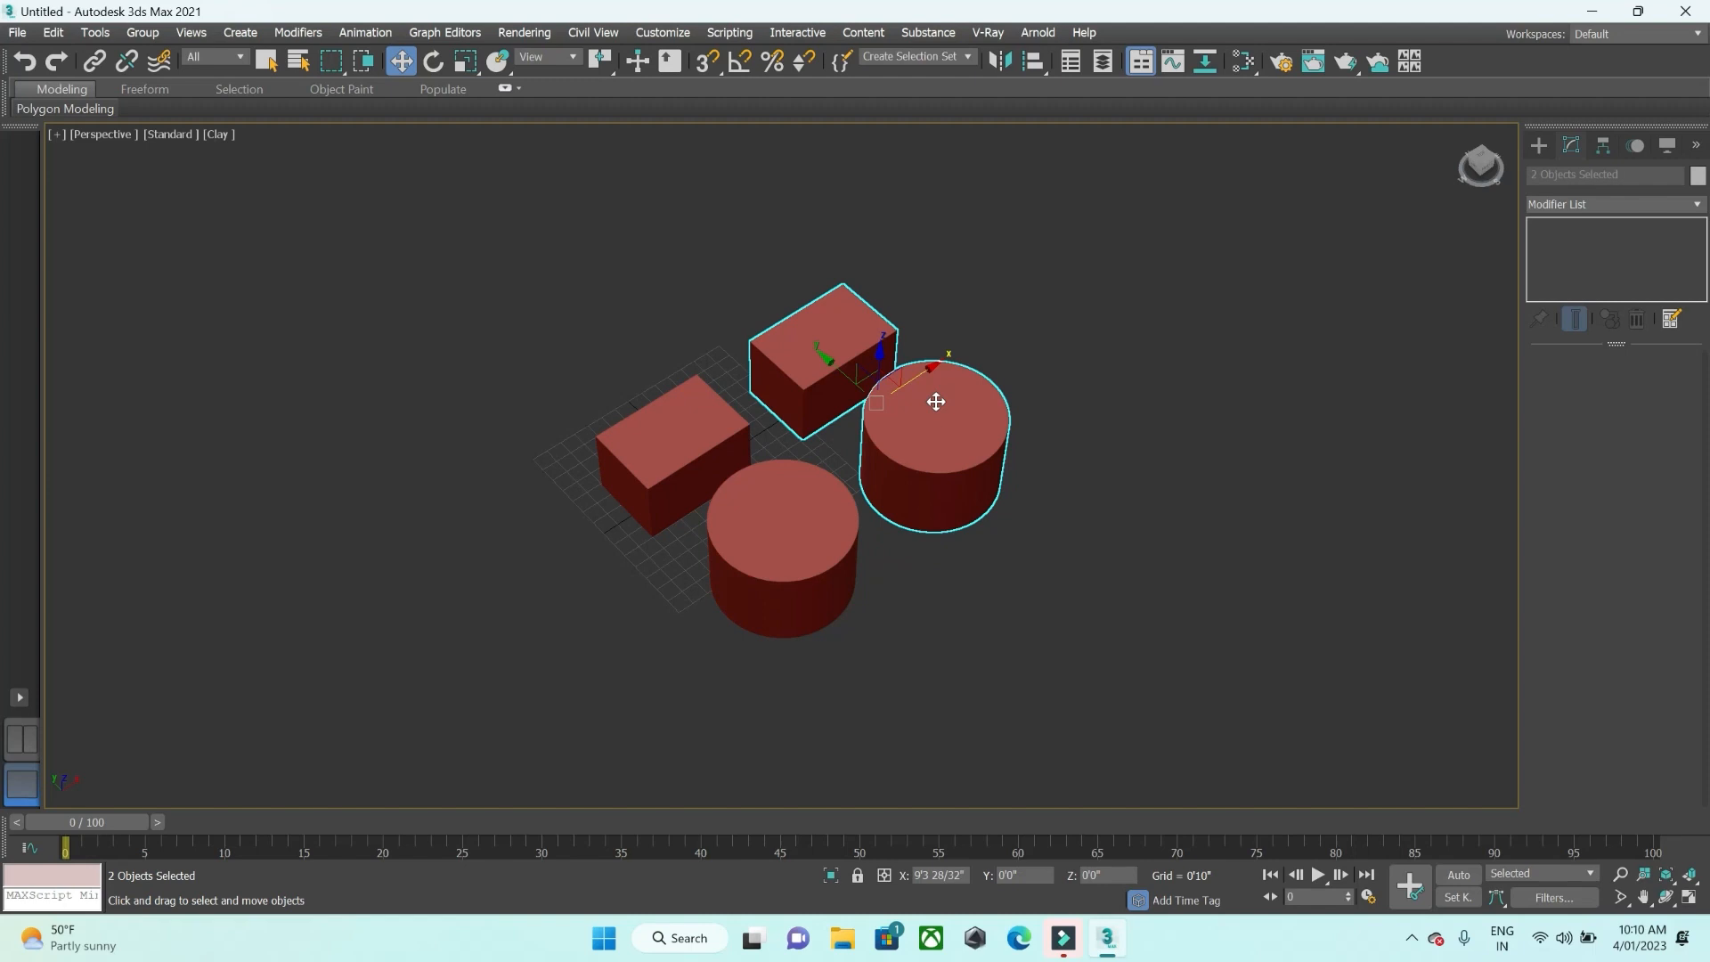
pyautogui.keyDown('shift'); pyautogui.moveTo(935, 402); pyautogui.dragTo(935, 402); pyautogui.keyUp('shift')
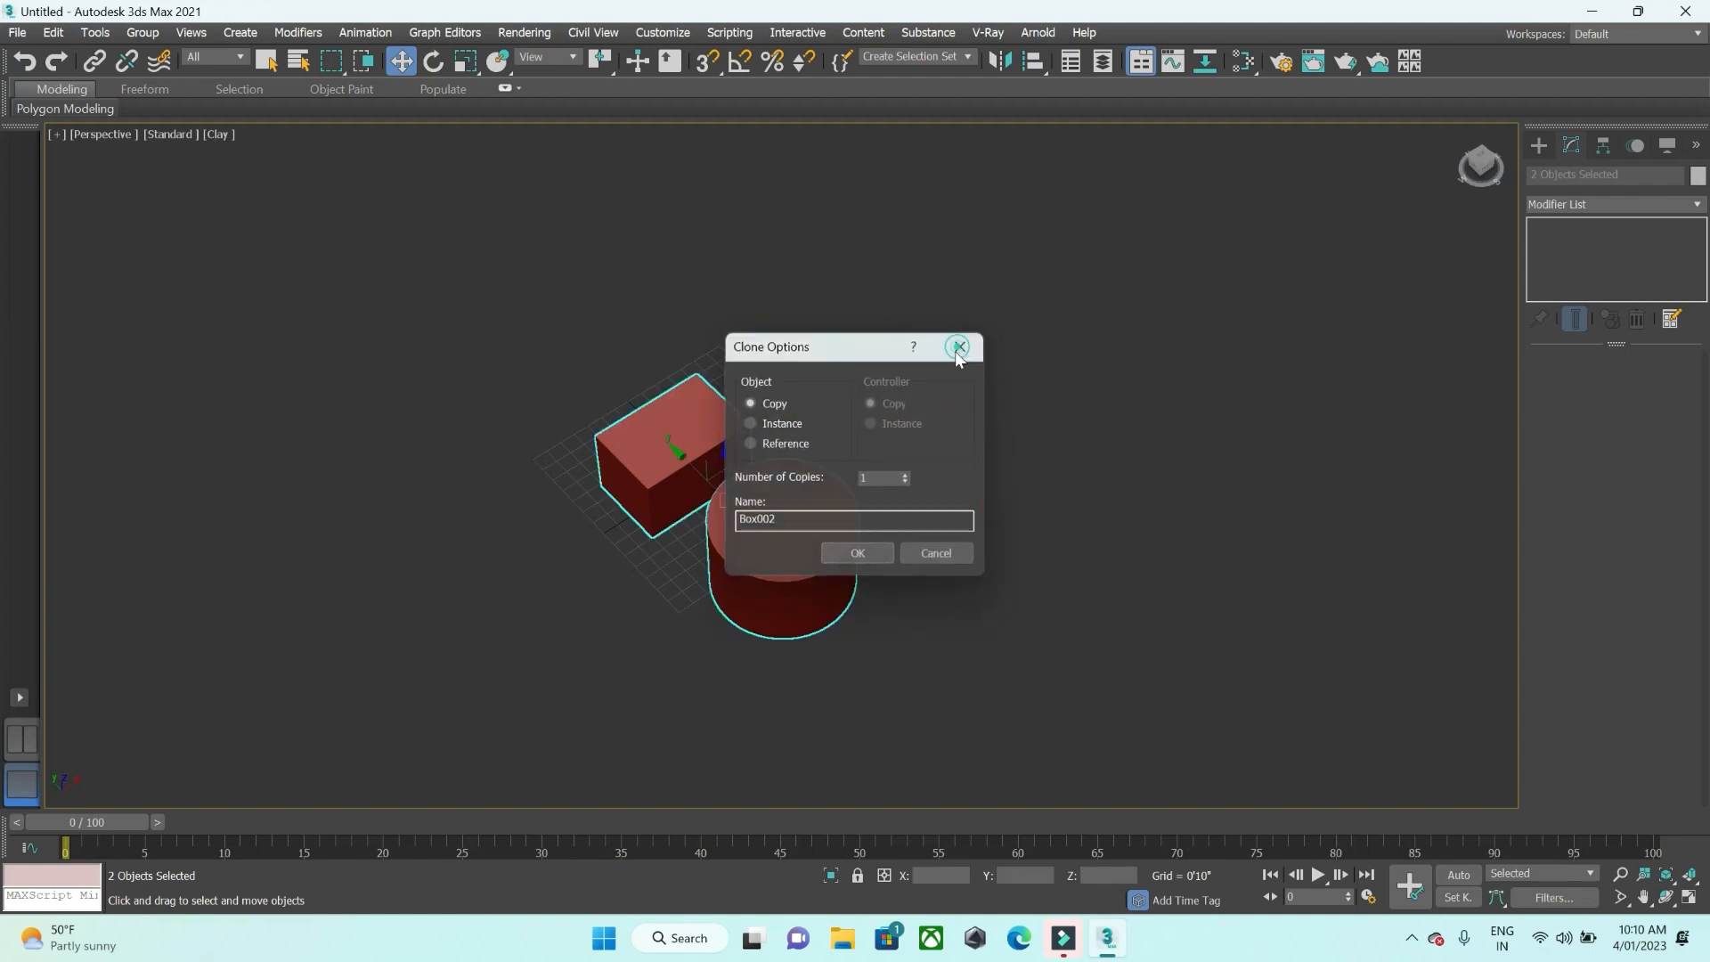
pyautogui.click(958, 346)
# Clone the box along the X axis as three independent copies, placing the first at about X 7'2 5/32"
pyautogui.click(687, 421)
pyautogui.keyDown('shift'); pyautogui.moveTo(732, 446); pyautogui.dragTo(864, 366); pyautogui.keyUp('shift')
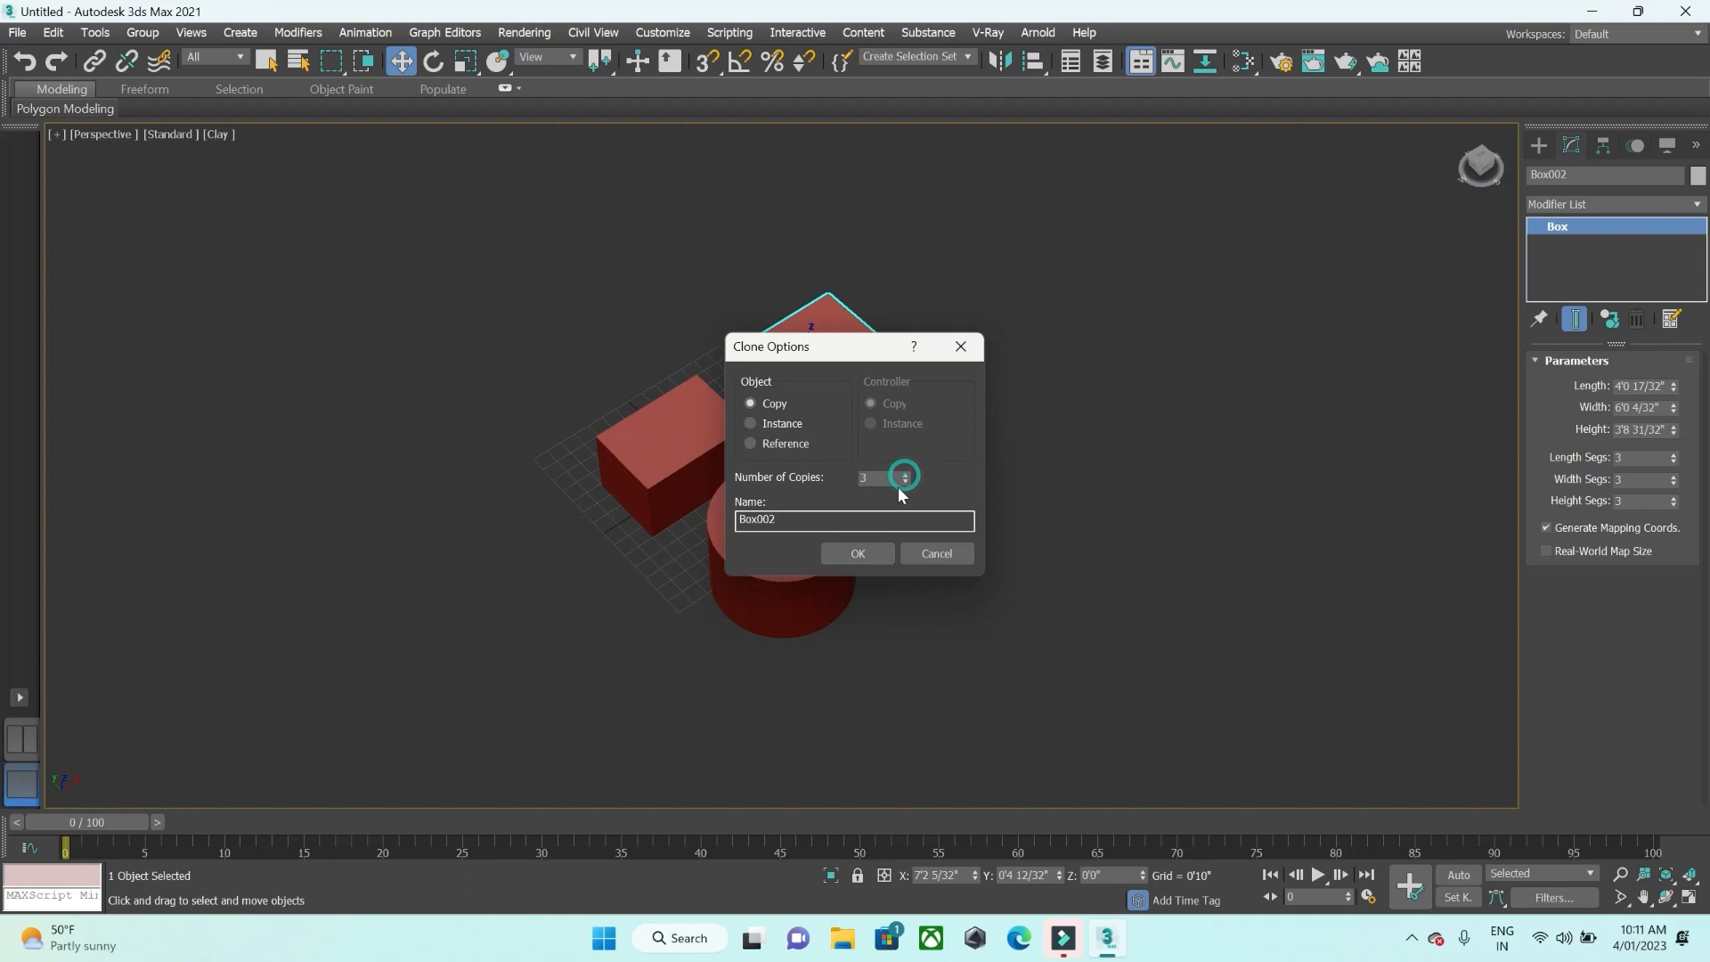
pyautogui.click(860, 555)
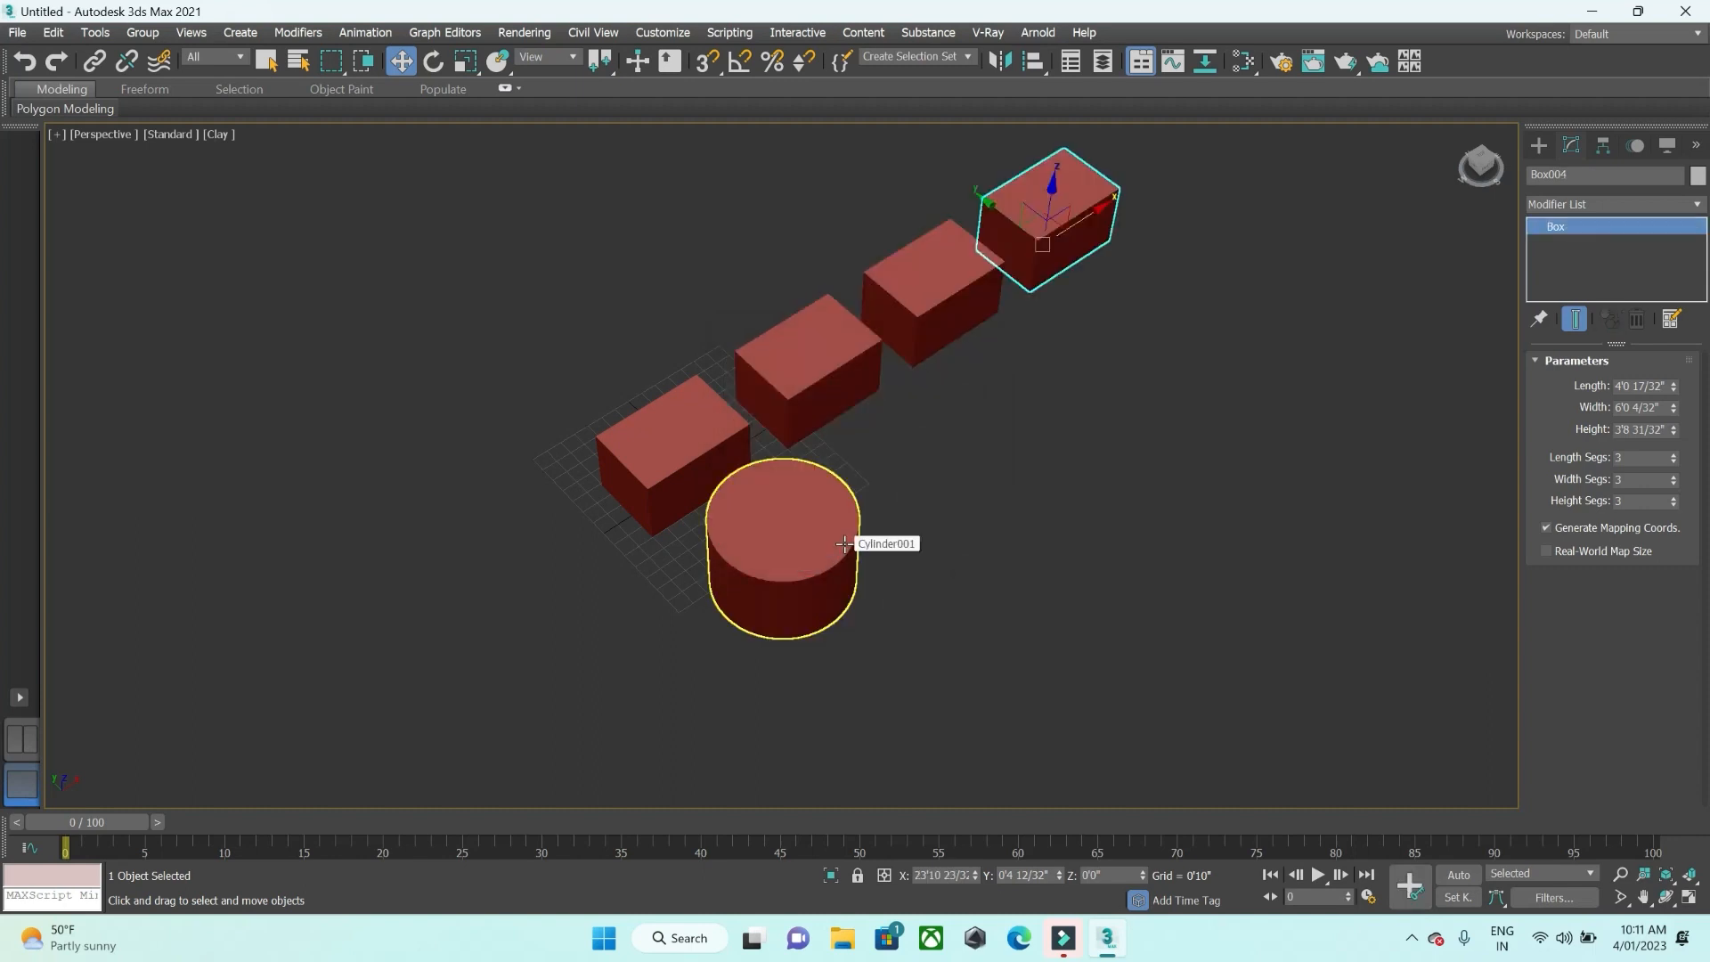
# In the Top view, clone the cylinder along the X axis as three instances, placing the first at about X 7'8 3/32"
pyautogui.click(844, 543)
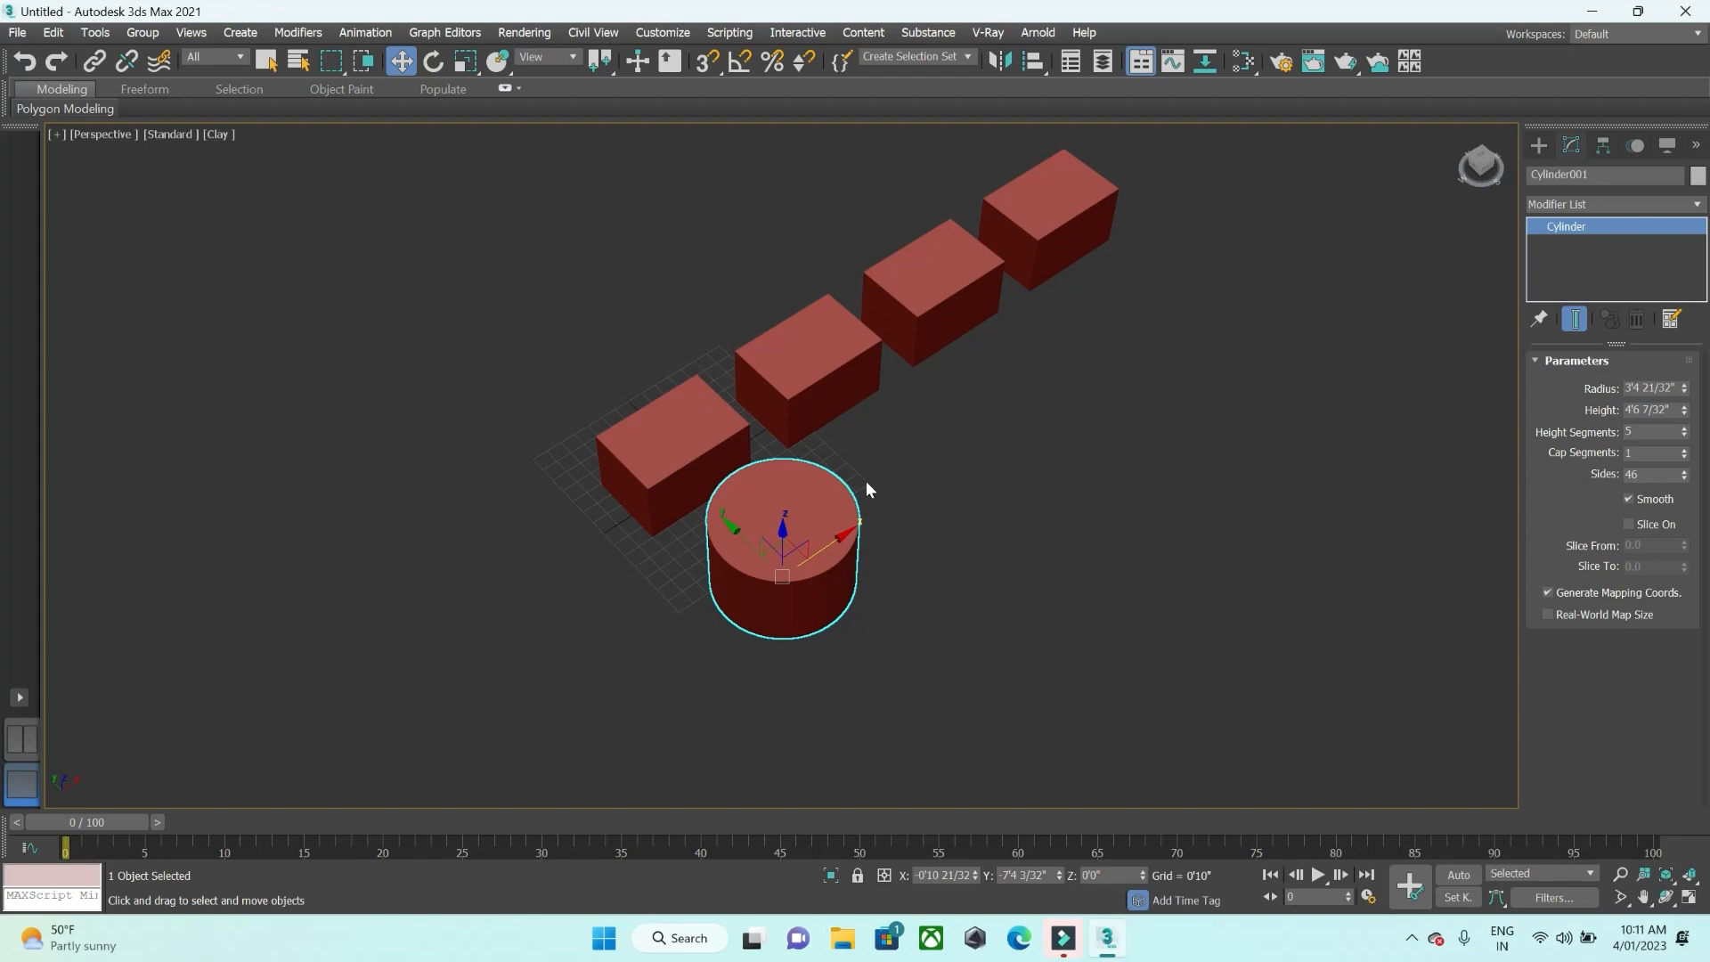
pyautogui.press('t')
pyautogui.scroll(-4, 712, 387)
pyautogui.moveTo(788, 567); pyautogui.dragTo(701, 518, button='middle')
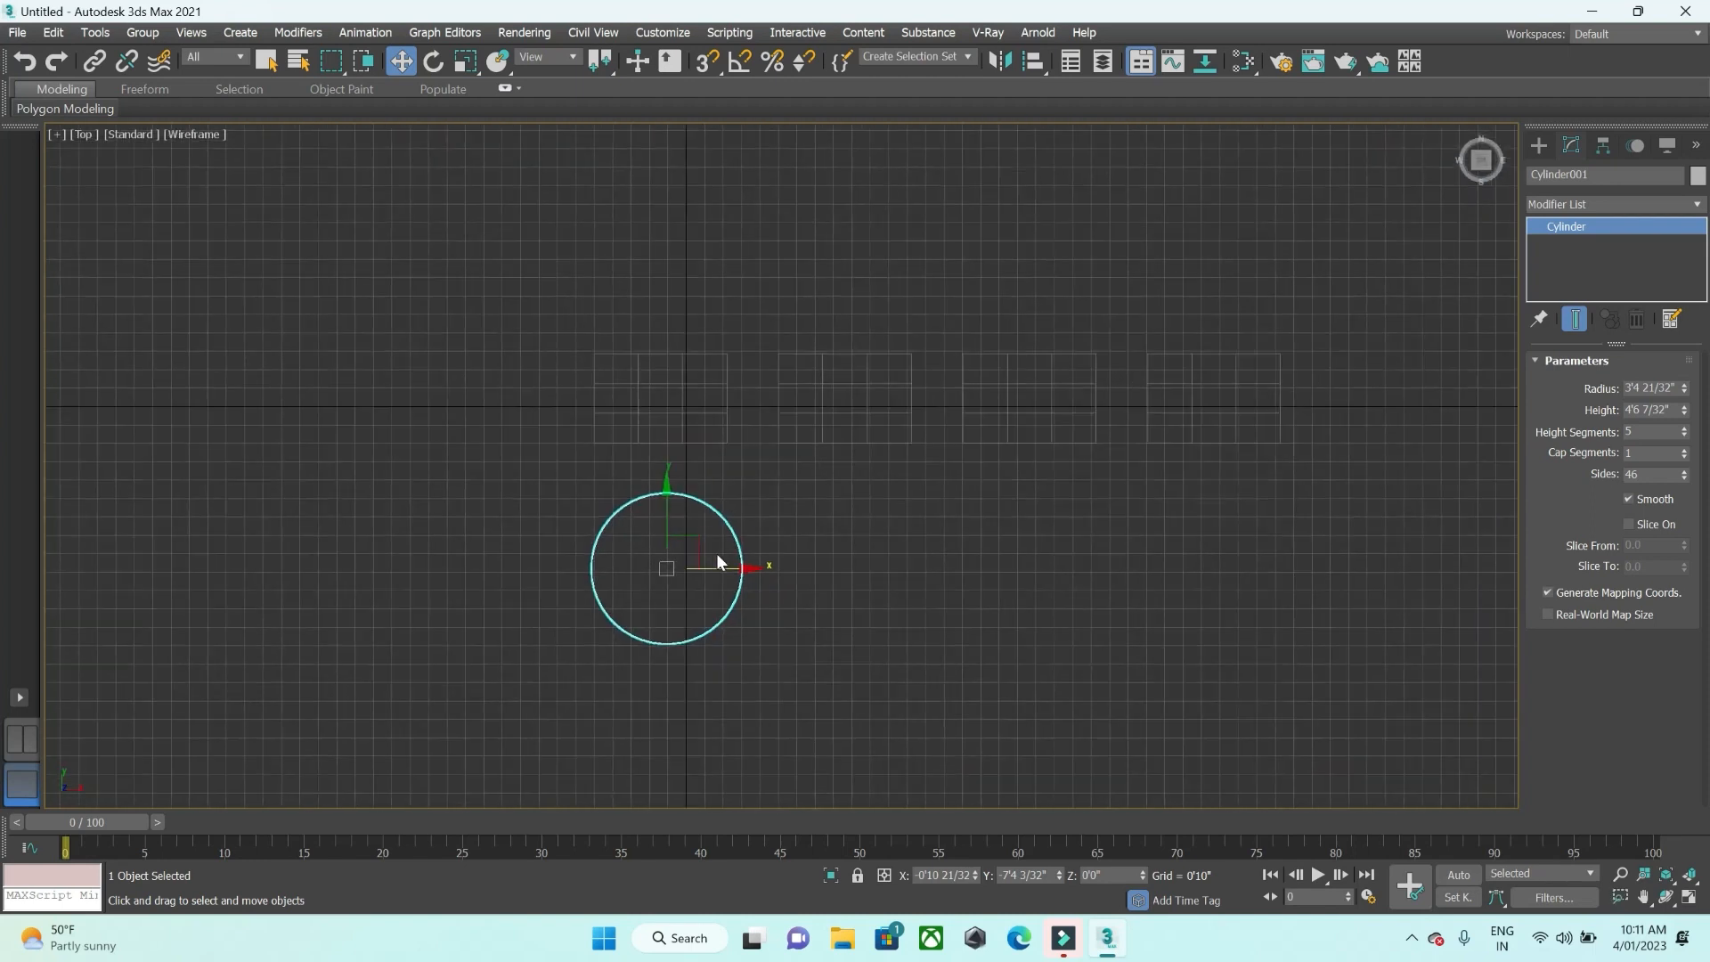
pyautogui.keyDown('shift'); pyautogui.moveTo(733, 564); pyautogui.dragTo(919, 570); pyautogui.keyUp('shift')
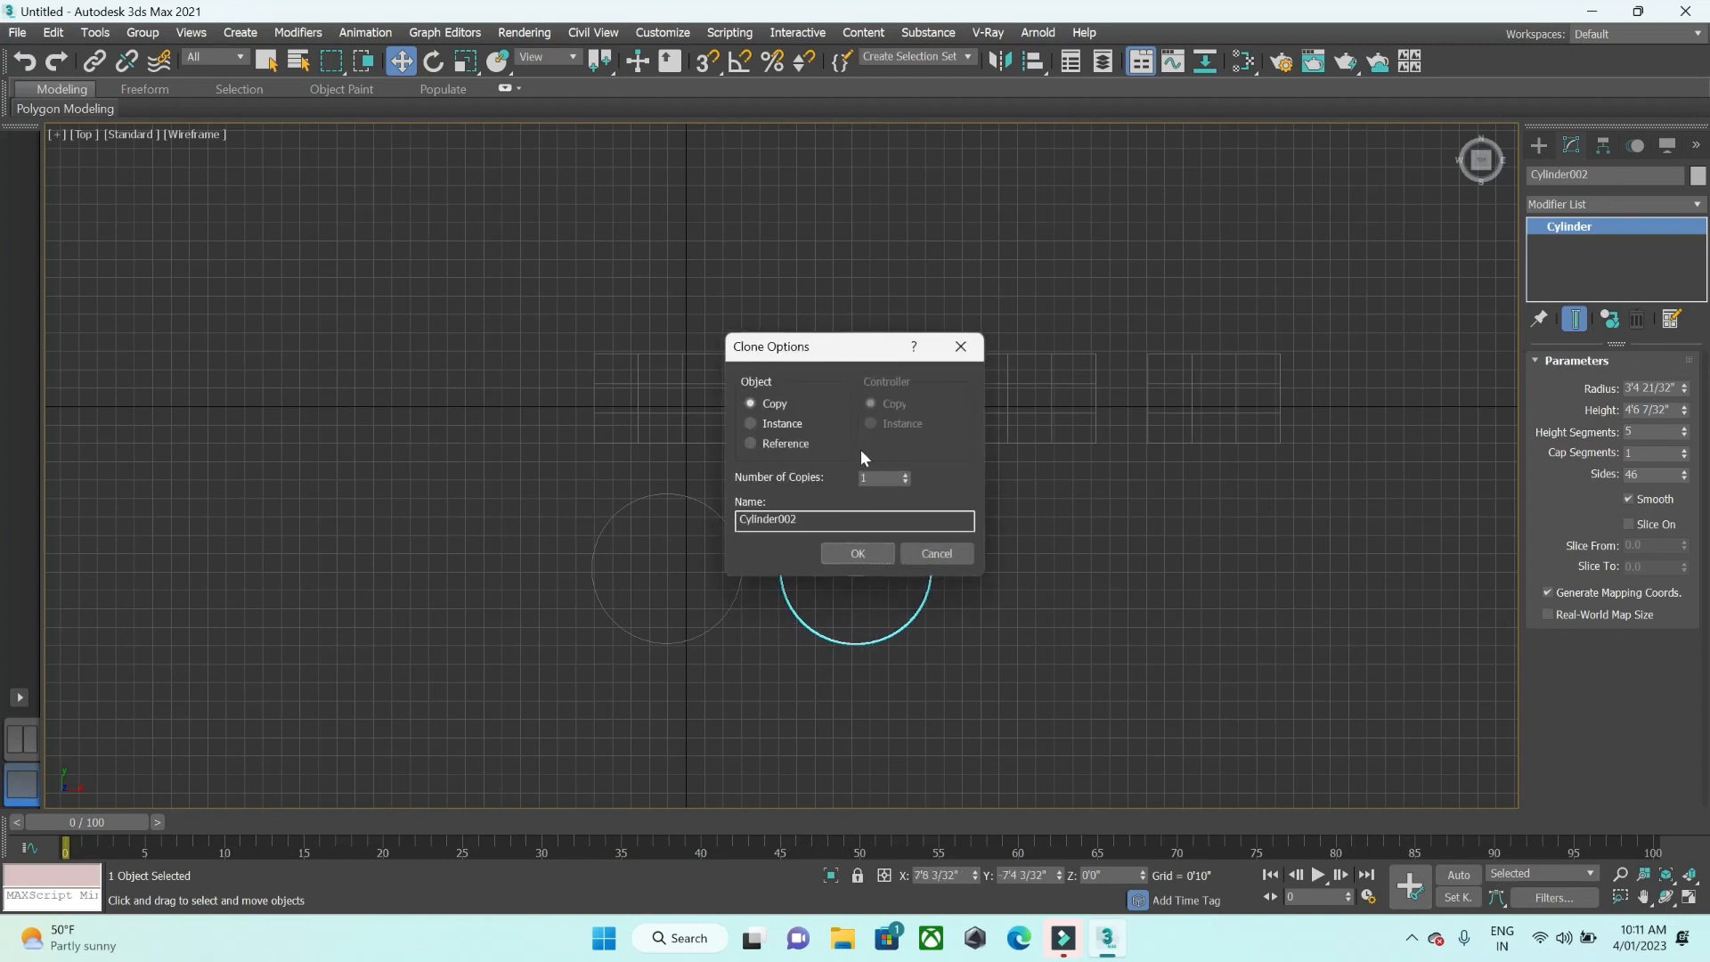
pyautogui.moveTo(795, 359); pyautogui.dragTo(1313, 353)
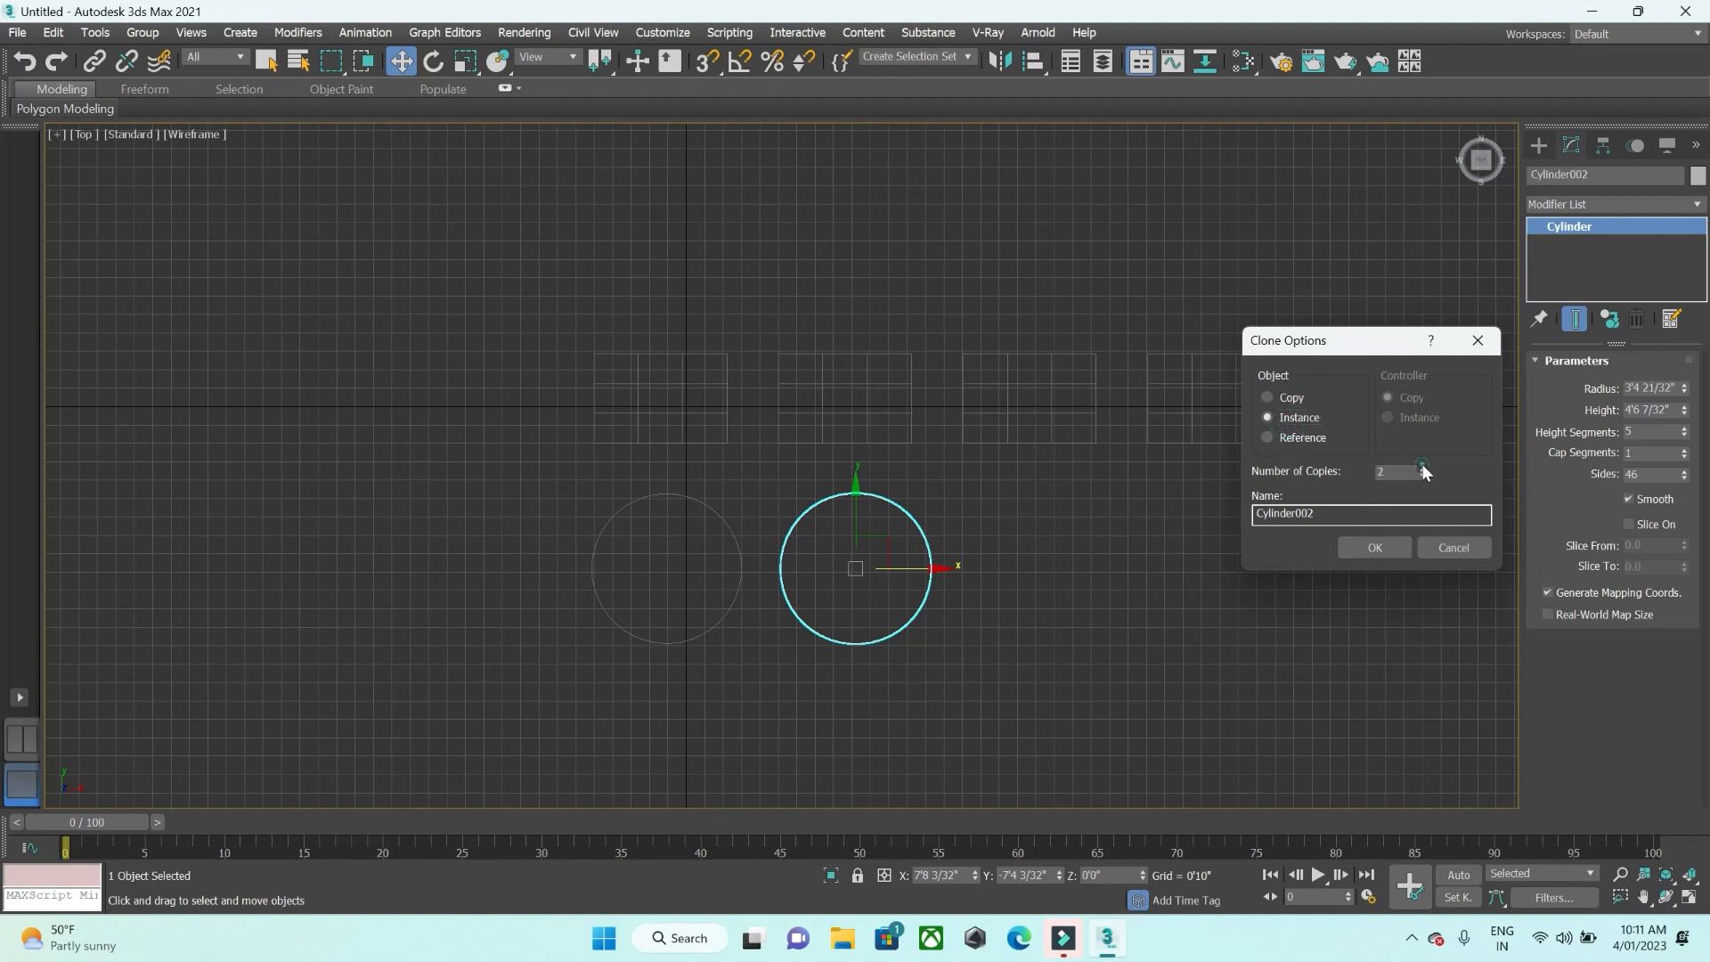
pyautogui.click(1376, 548)
pyautogui.moveTo(862, 385); pyautogui.dragTo(907, 358, button='middle')
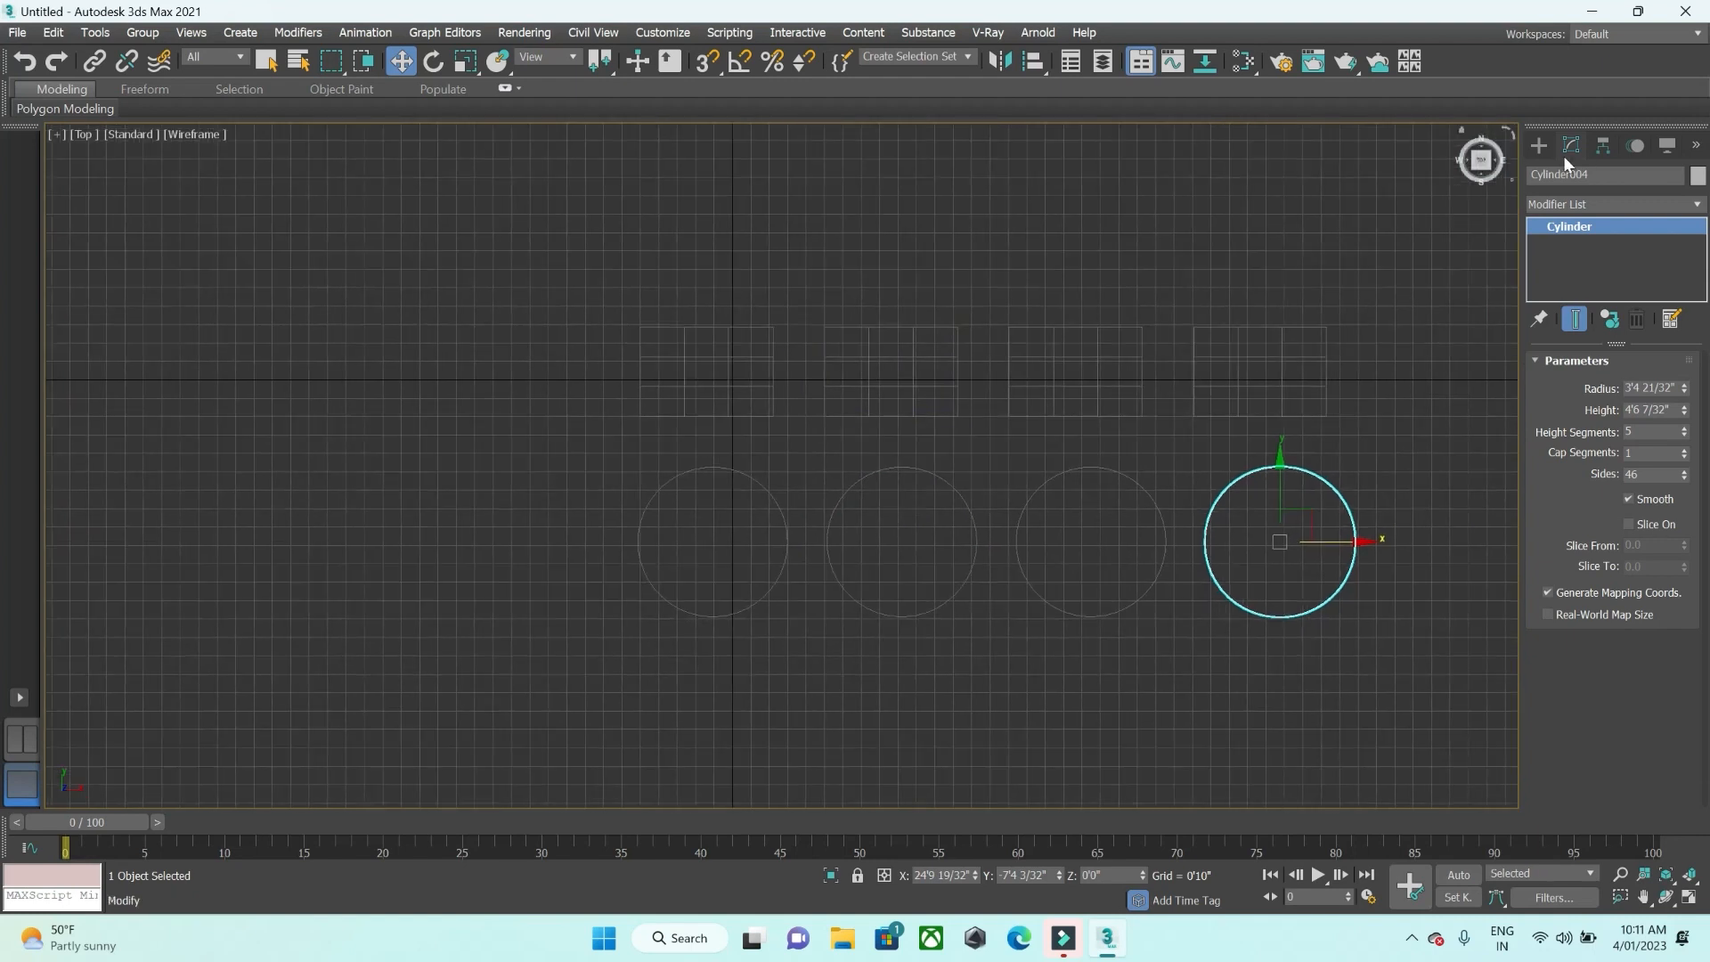
# Create a sphere with a radius of about 3'3 3/32" in front of the first cylinder
pyautogui.click(1544, 142)
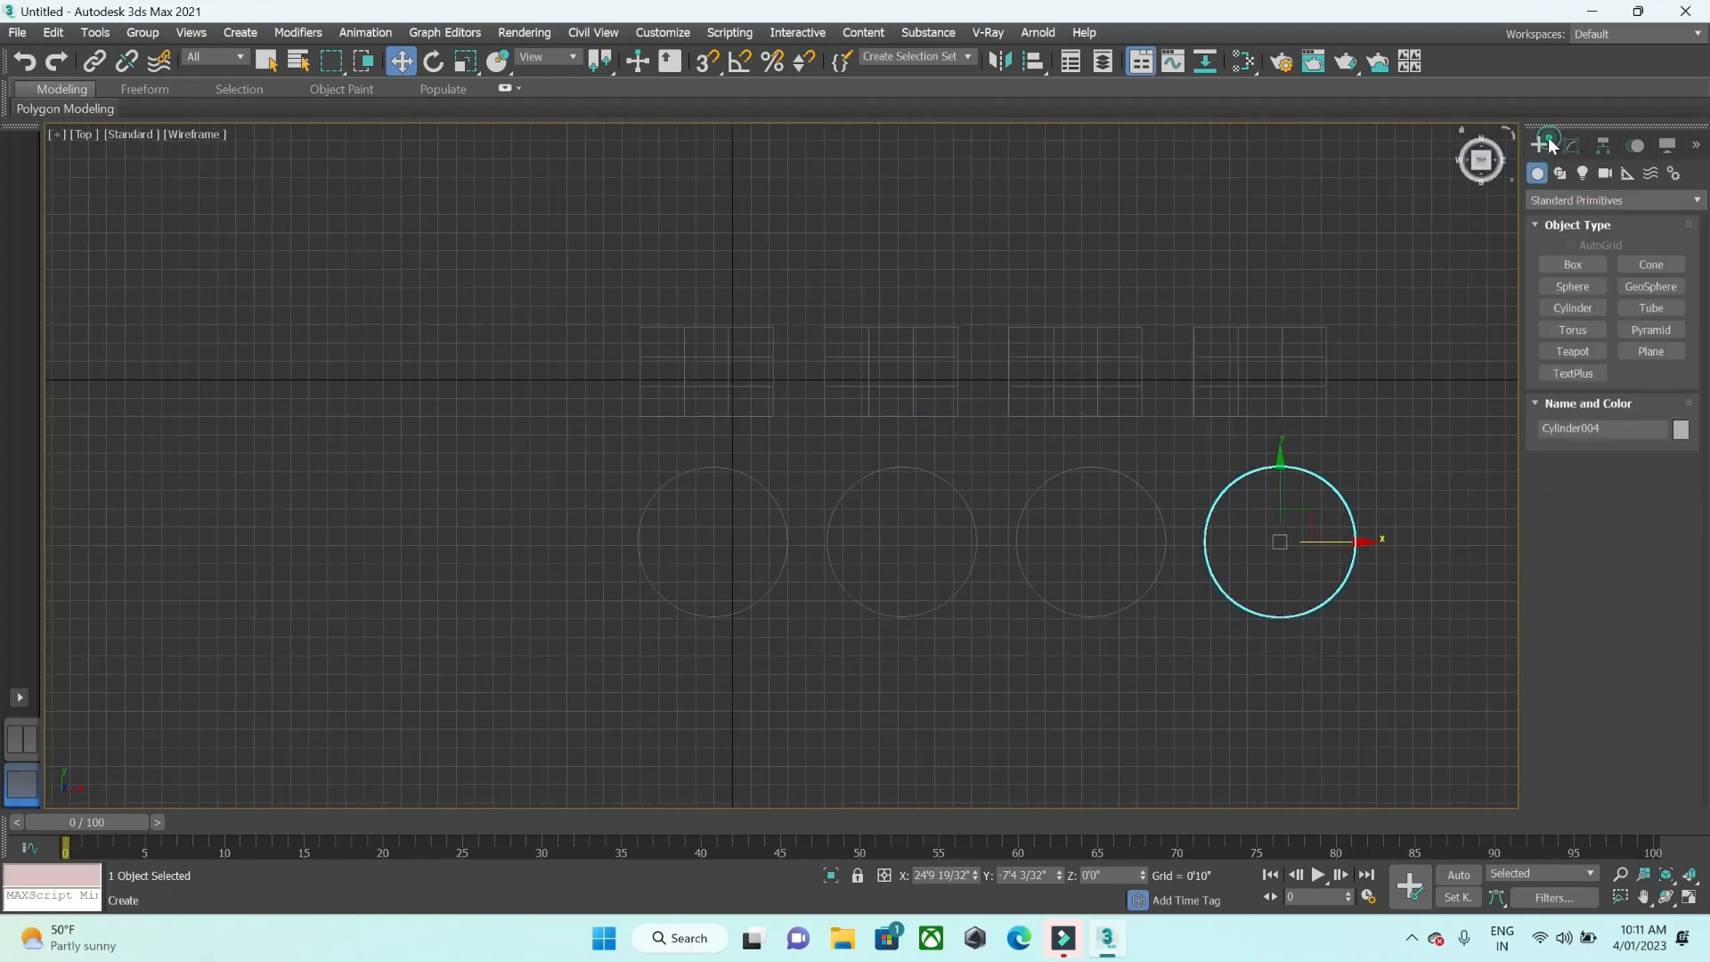
pyautogui.click(1579, 288)
pyautogui.moveTo(678, 681); pyautogui.dragTo(672, 553, button='middle')
pyautogui.moveTo(698, 590); pyautogui.dragTo(745, 644)
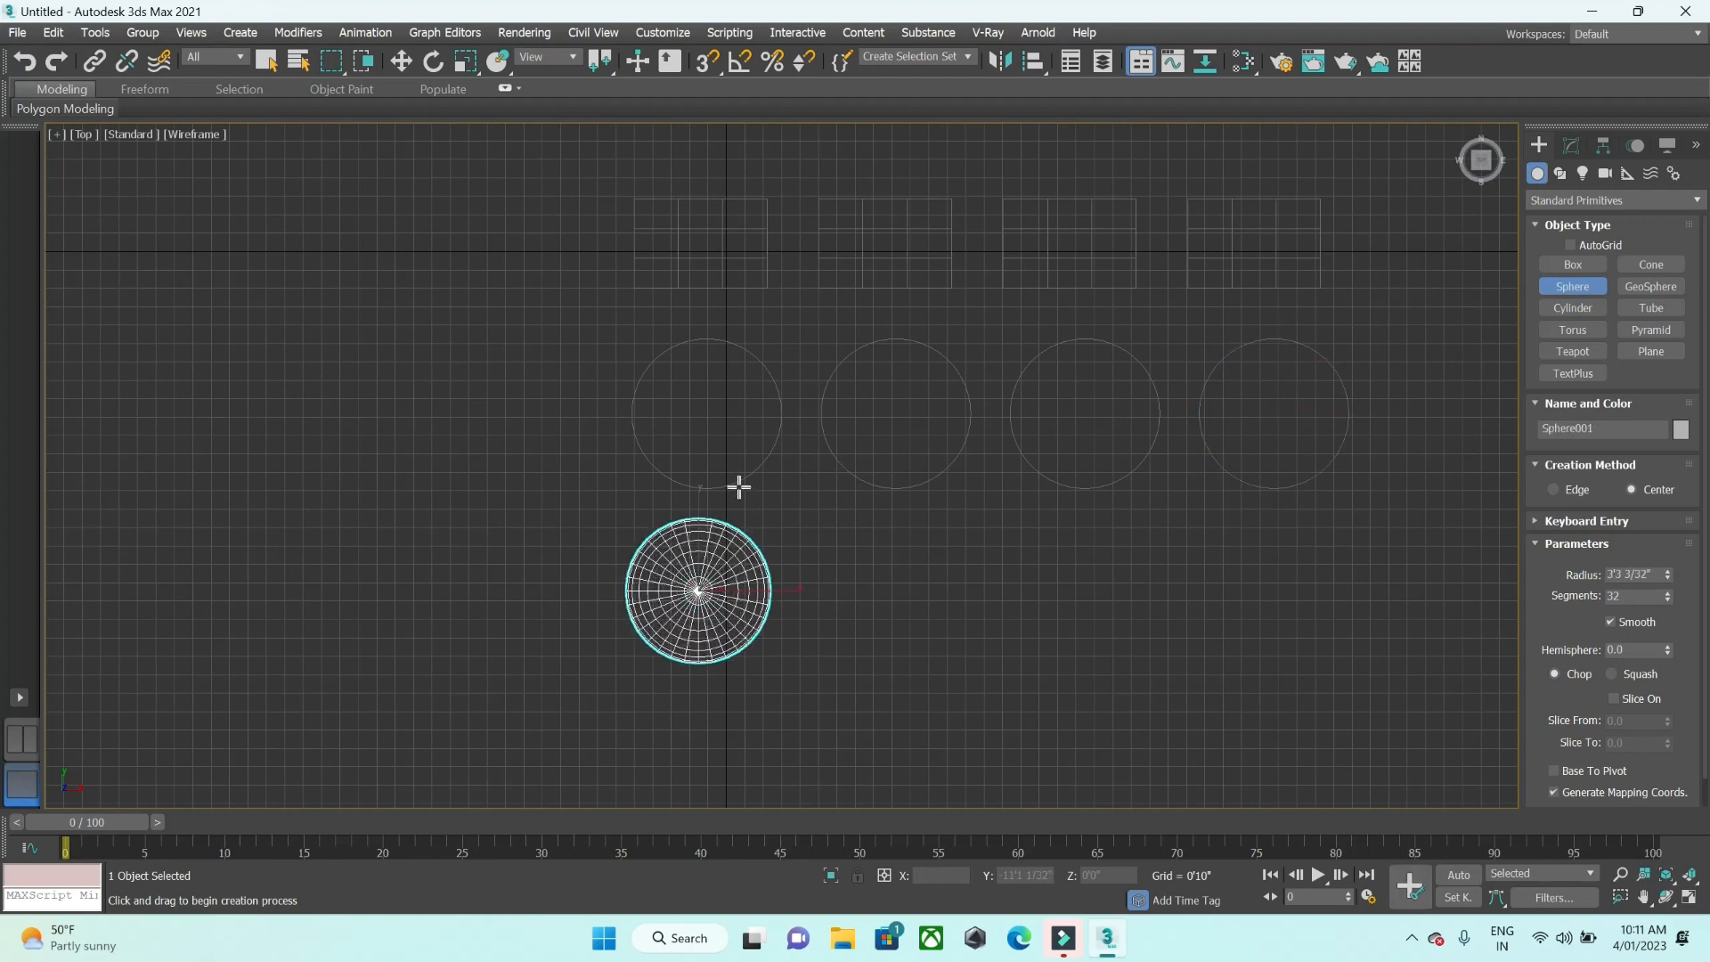
# Clone the sphere along the X axis as three references, placing the first at about X 7'8 19/32"
pyautogui.press('w')
pyautogui.moveTo(773, 588); pyautogui.dragTo(760, 570, button='middle')
pyautogui.keyDown('shift'); pyautogui.moveTo(760, 570); pyautogui.dragTo(957, 571); pyautogui.keyUp('shift')
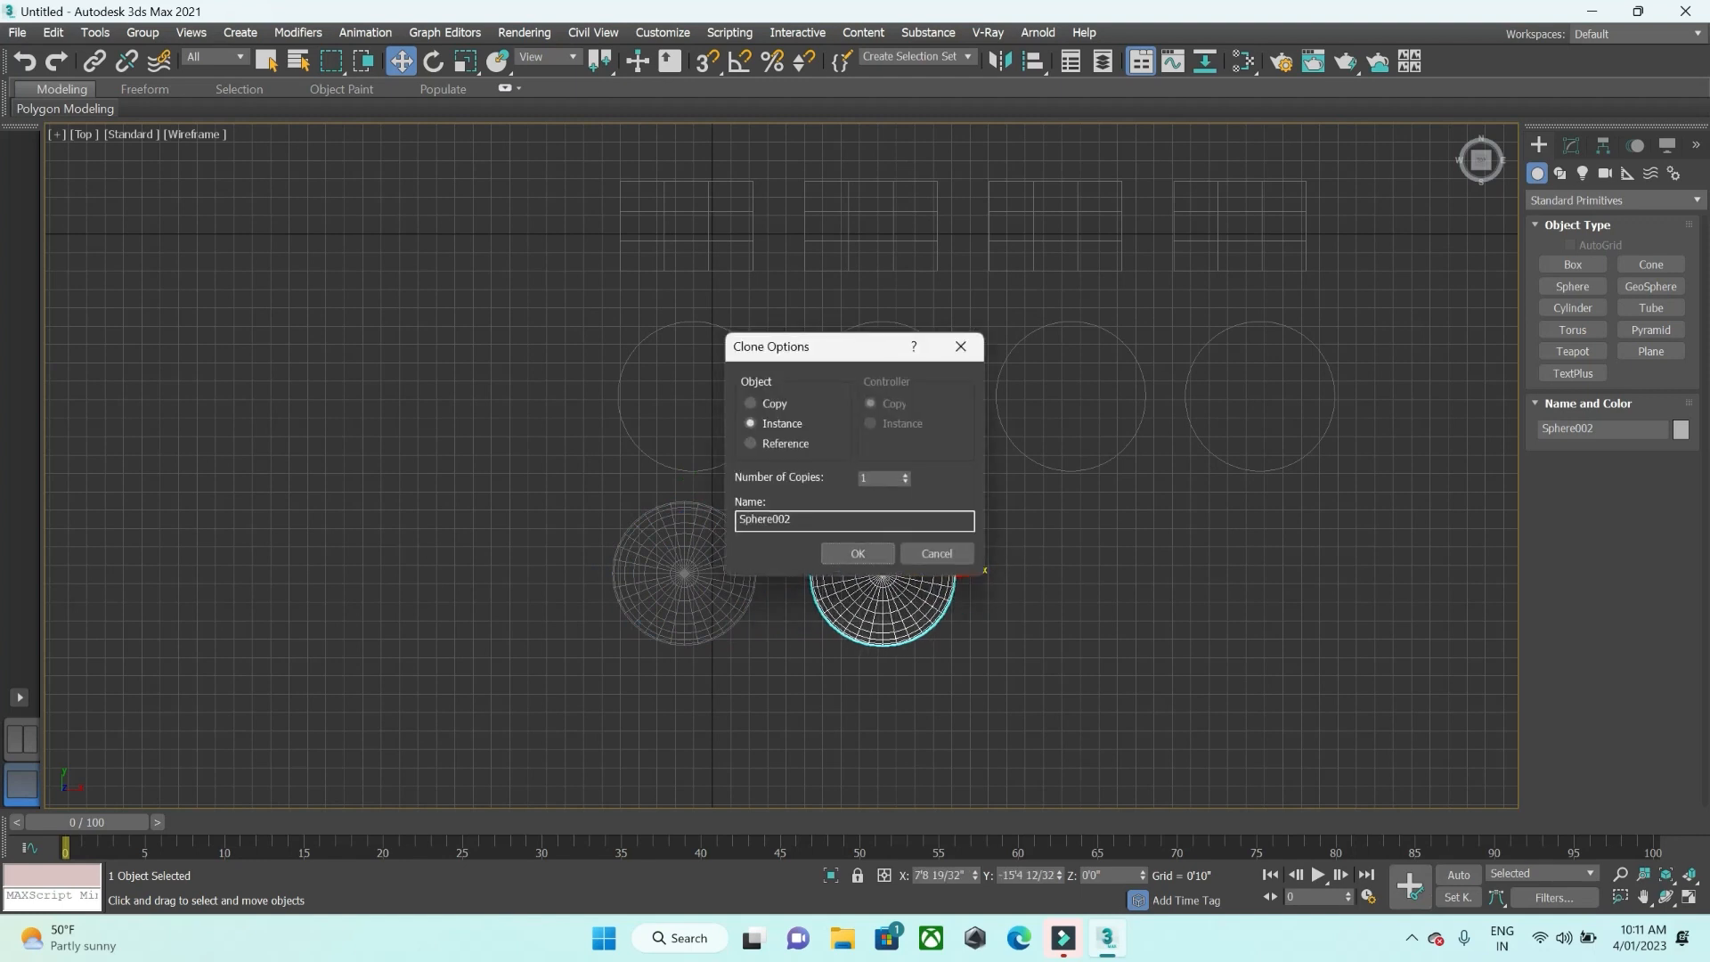
pyautogui.click(751, 443)
pyautogui.click(905, 475)
pyautogui.click(904, 474)
pyautogui.click(863, 560)
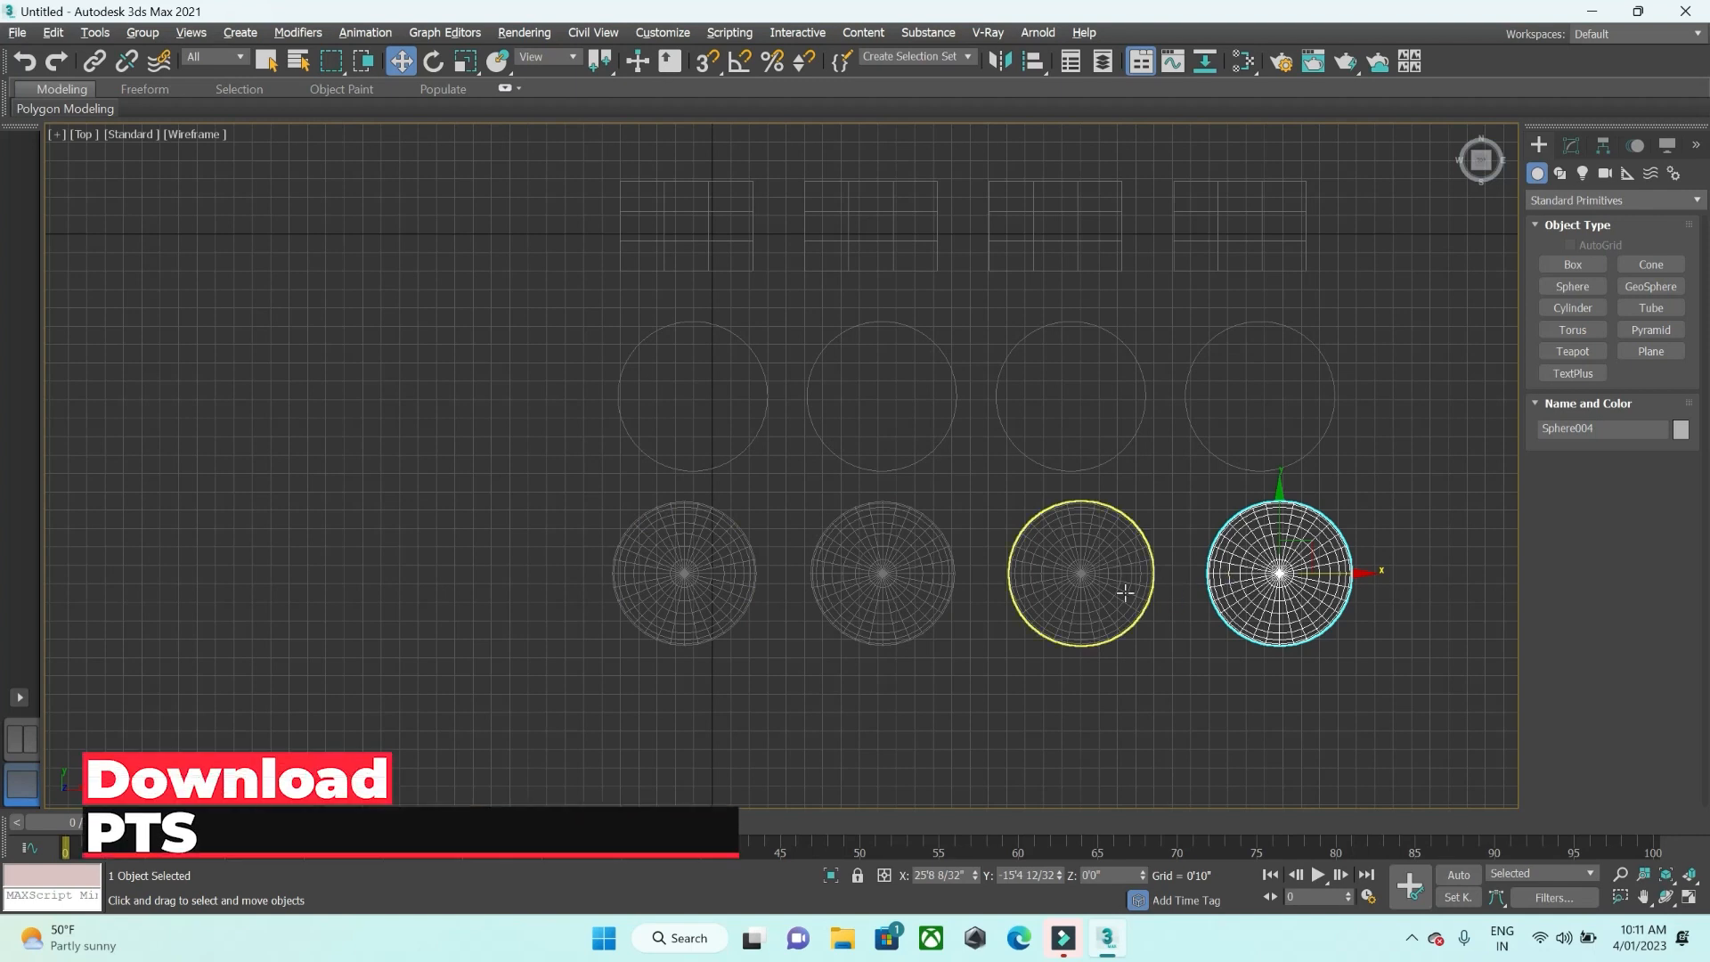
# Return to the maximized Perspective view and frame the rows of boxes, cylinders and spheres
pyautogui.hotkey('alt', 'w')
pyautogui.middleClick(1002, 580)
pyautogui.hotkey('alt', 'w')
pyautogui.scroll(-2, 874, 534)
pyautogui.moveTo(874, 534); pyautogui.dragTo(870, 571, button='middle')
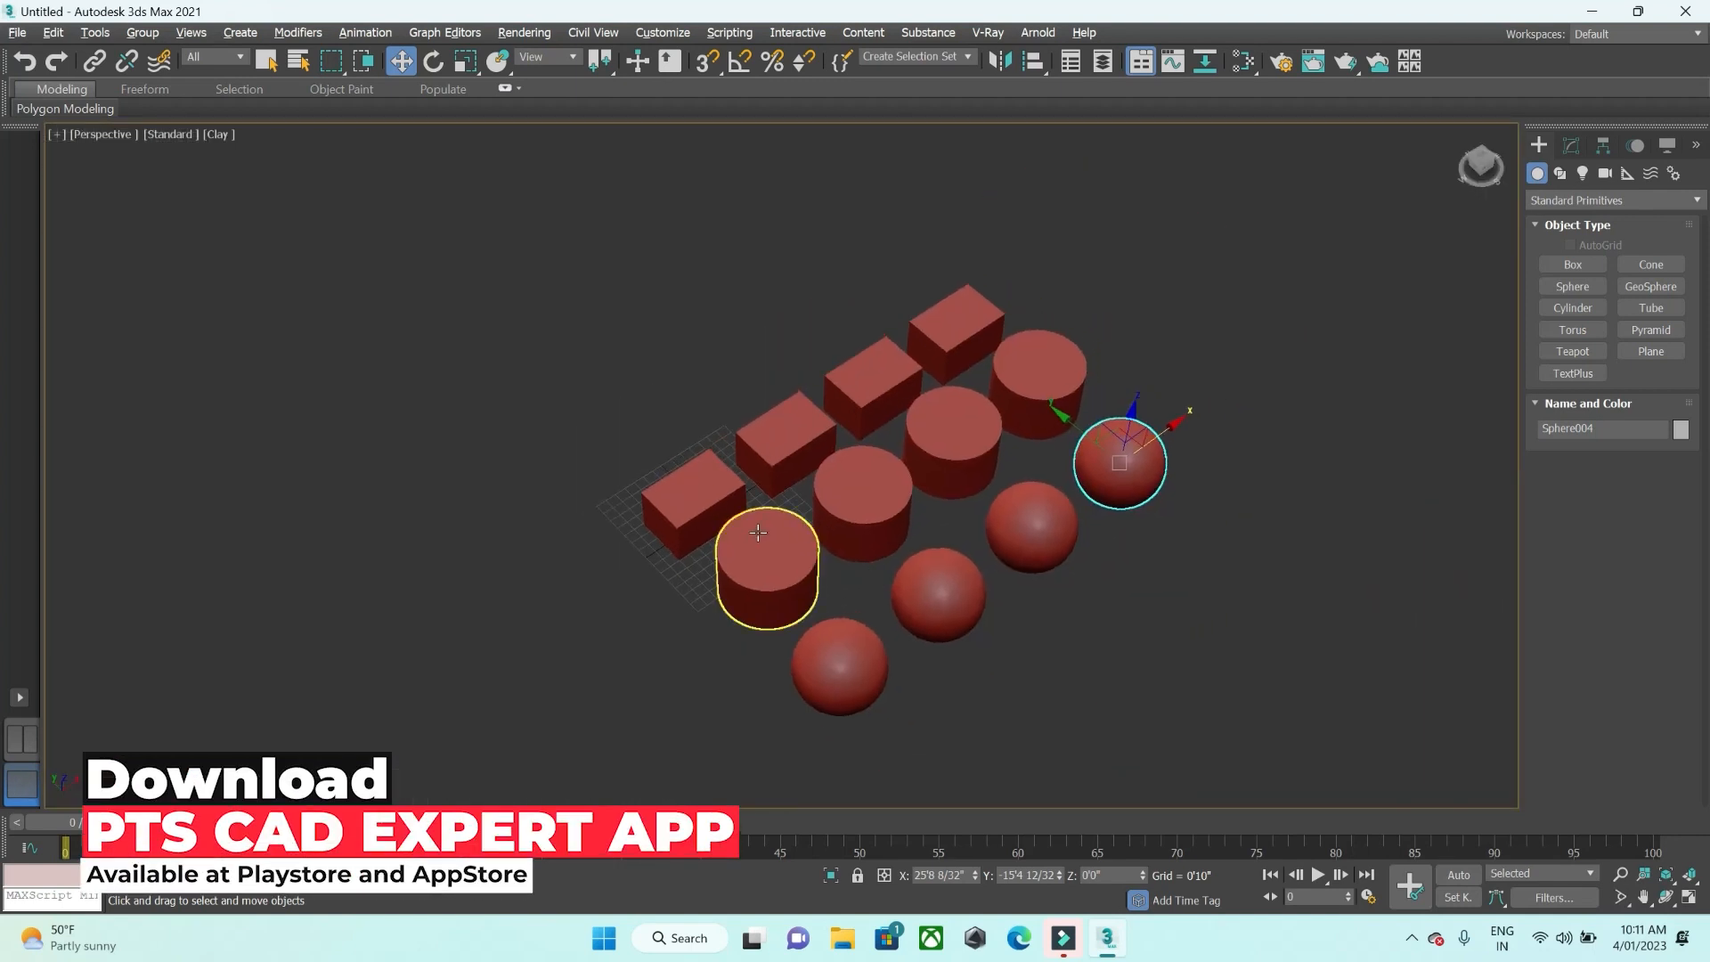
# Reduce the first box's length and resize the last box to about 3'6 7/32" long, 5'11 13/32" wide and 6'8 16/32" high
pyautogui.scroll(3, 728, 504)
pyautogui.click(727, 504)
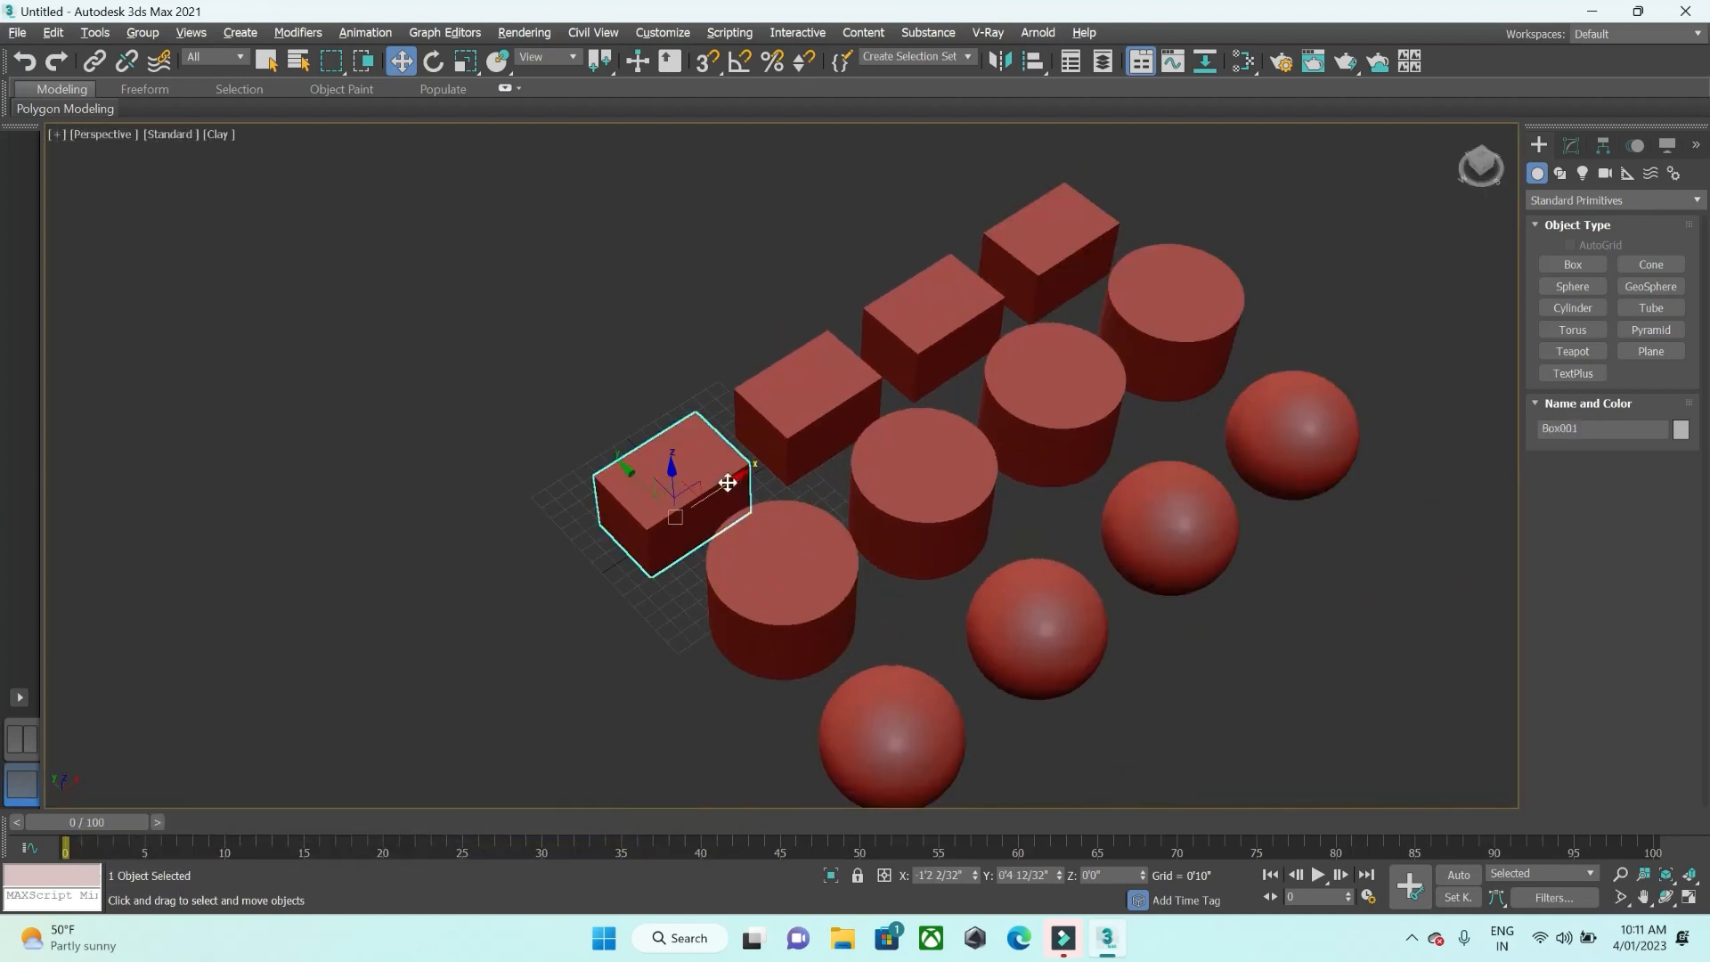
pyautogui.click(1581, 149)
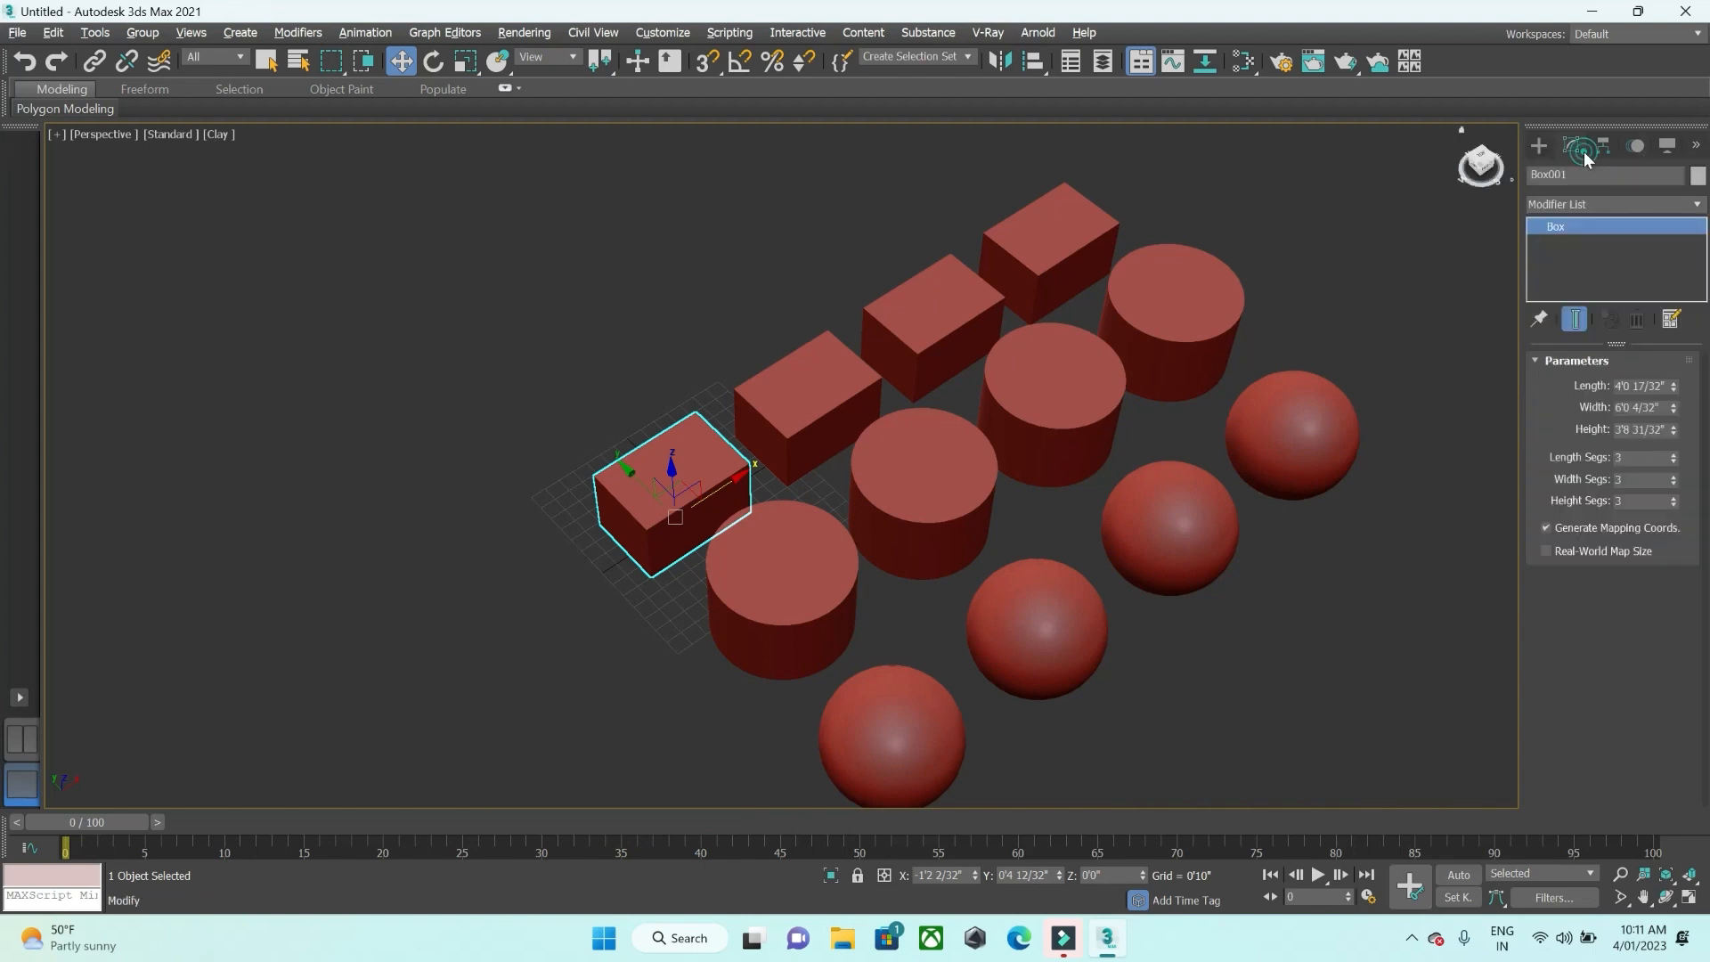
pyautogui.moveTo(1677, 389)
pyautogui.mouseDown()
pyautogui.moveTo(1677, 361)
pyautogui.moveTo(1677, 432)
pyautogui.moveTo(1664, 381)
pyautogui.mouseUp()
pyautogui.click(1090, 266)
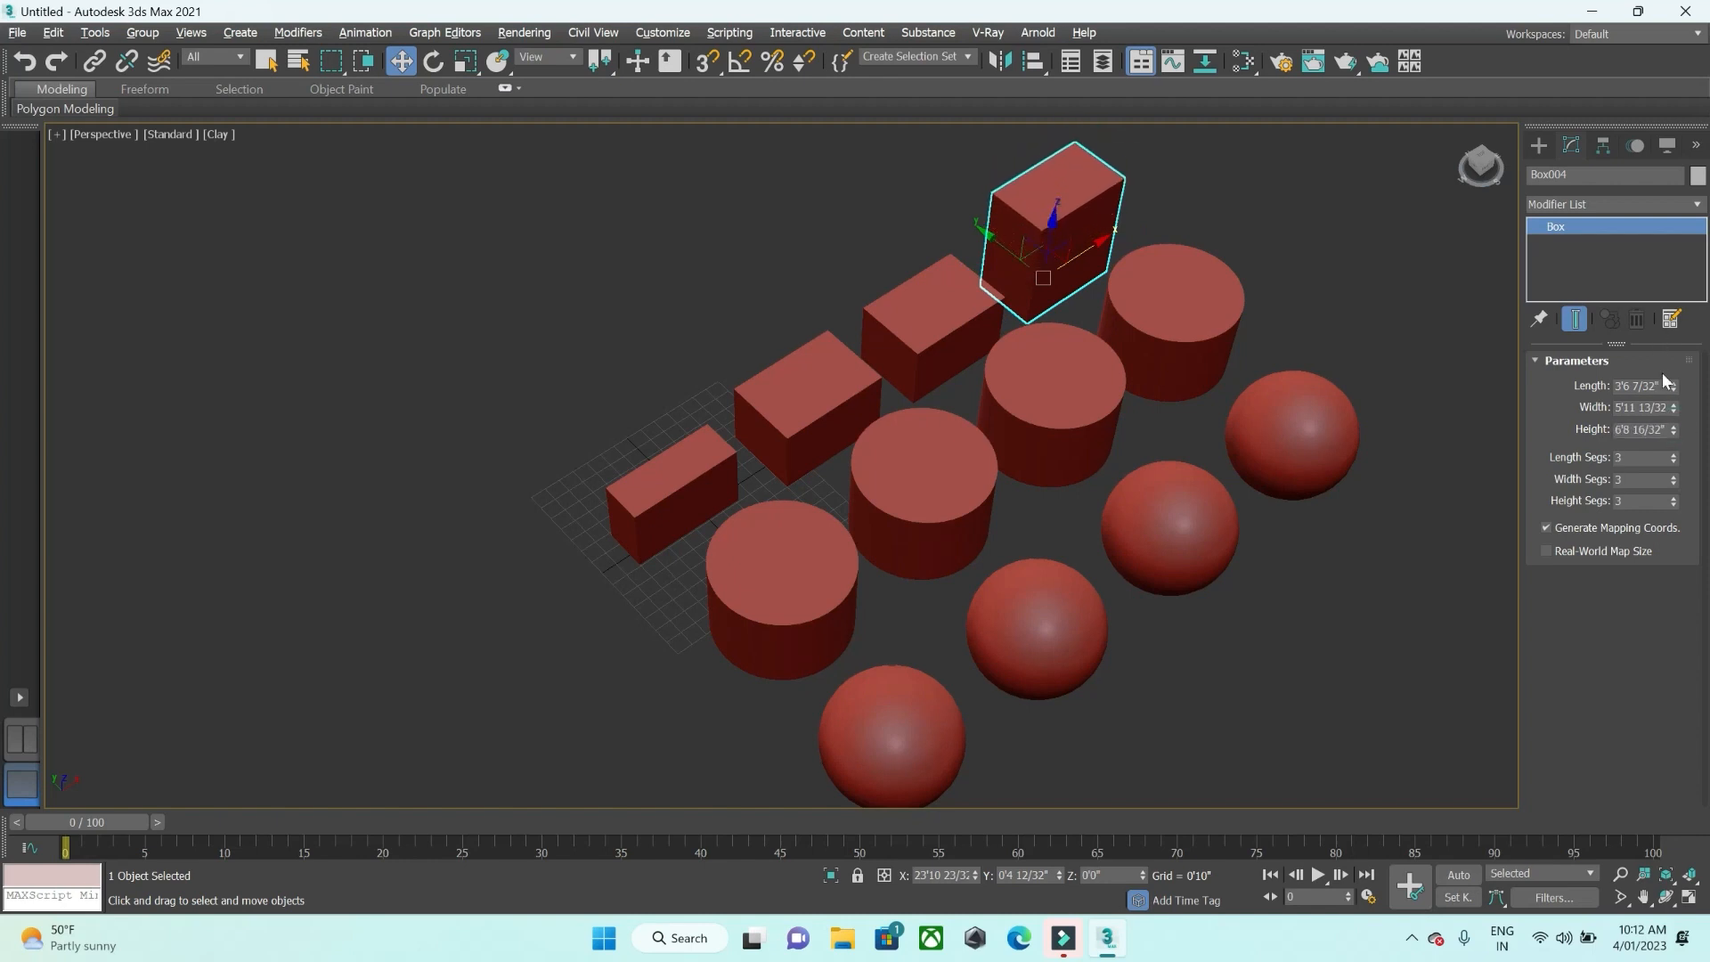
# Resize the third cylinder to a radius of about 2'7 23/32" and a height of about 6'8 30/32"
pyautogui.click(1052, 391)
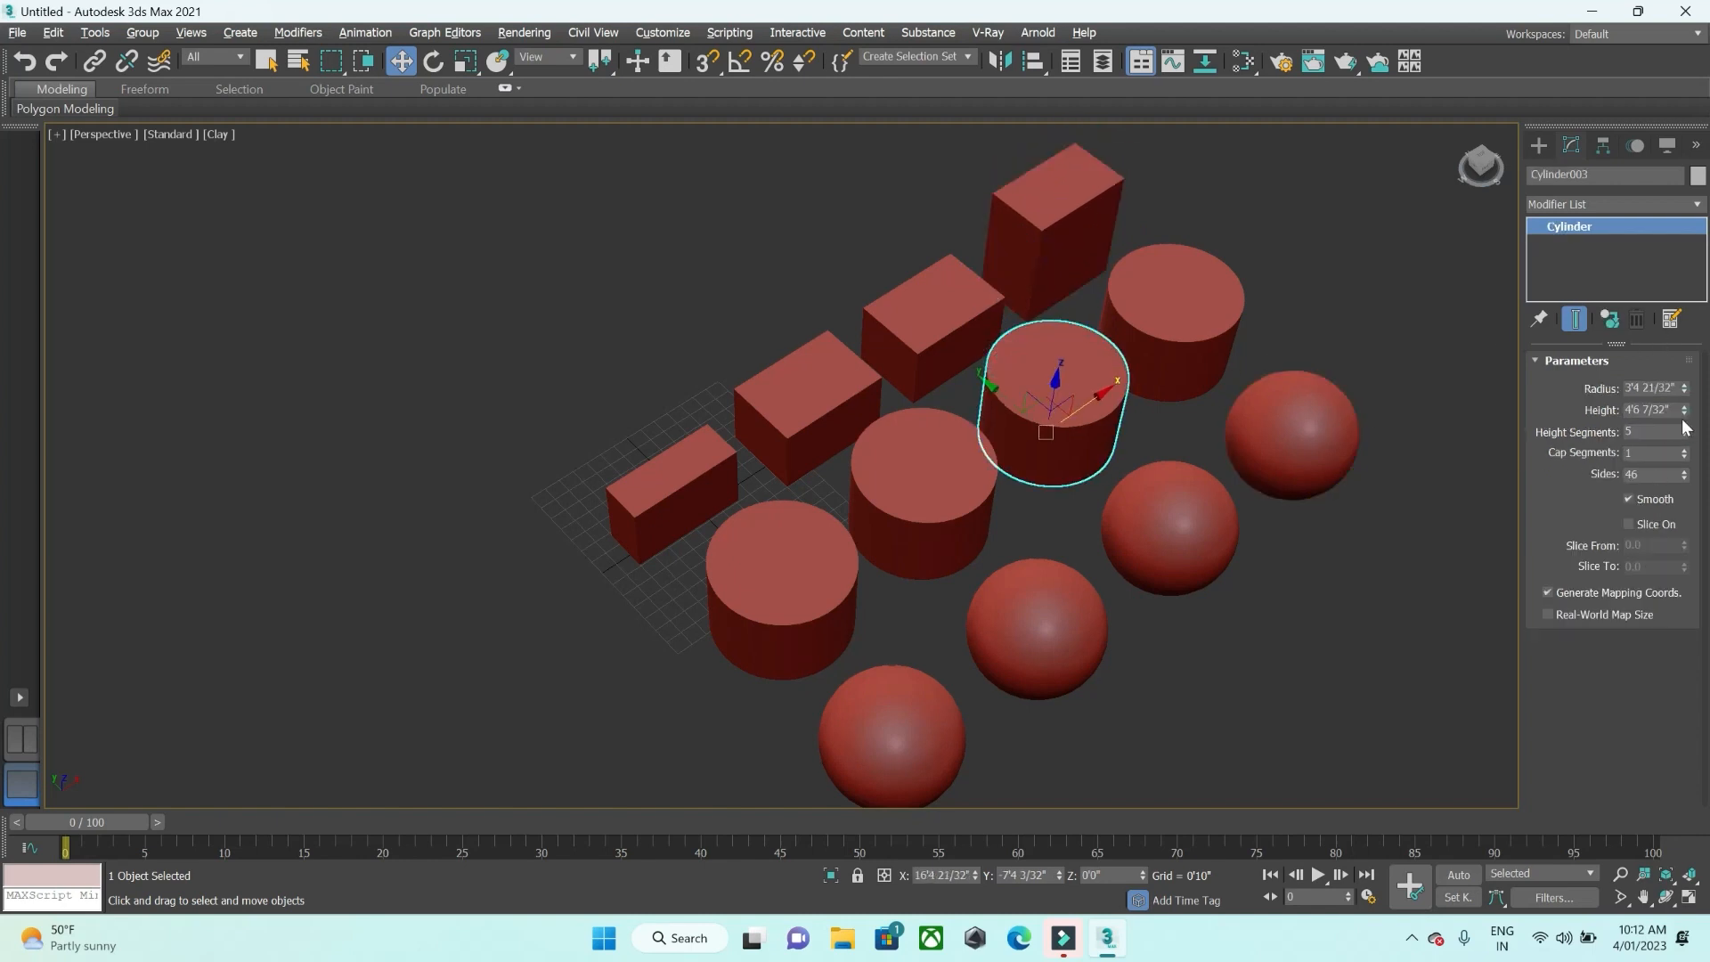
pyautogui.moveTo(1688, 410)
pyautogui.mouseDown()
pyautogui.moveTo(1679, 372)
pyautogui.moveTo(1658, 485)
pyautogui.moveTo(1656, 412)
pyautogui.moveTo(1676, 409)
pyautogui.moveTo(1683, 351)
pyautogui.moveTo(1694, 408)
pyautogui.moveTo(1686, 381)
pyautogui.mouseUp()
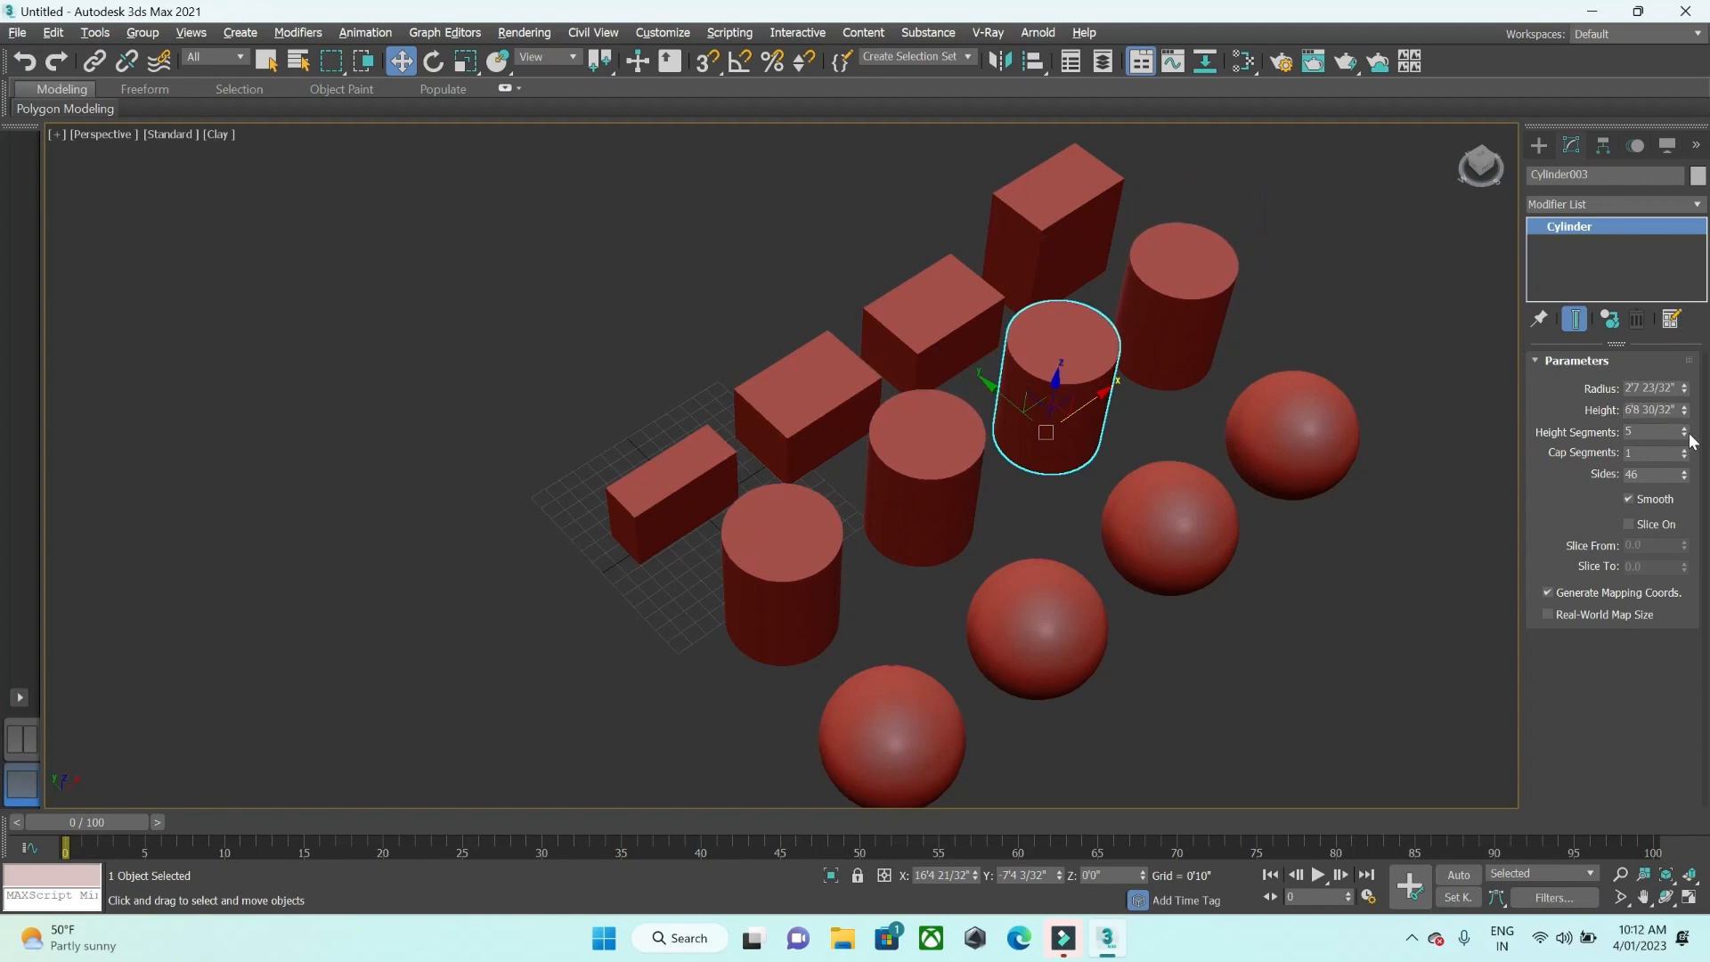
# Show edged faces in the viewport and set the third cylinder to 1 height segment and 14 sides
pyautogui.press('F4')
pyautogui.click(1685, 429)
pyautogui.click(1685, 429)
pyautogui.click(1685, 429)
pyautogui.click(1685, 429)
pyautogui.click(1685, 430)
pyautogui.moveTo(1686, 439); pyautogui.dragTo(1691, 499)
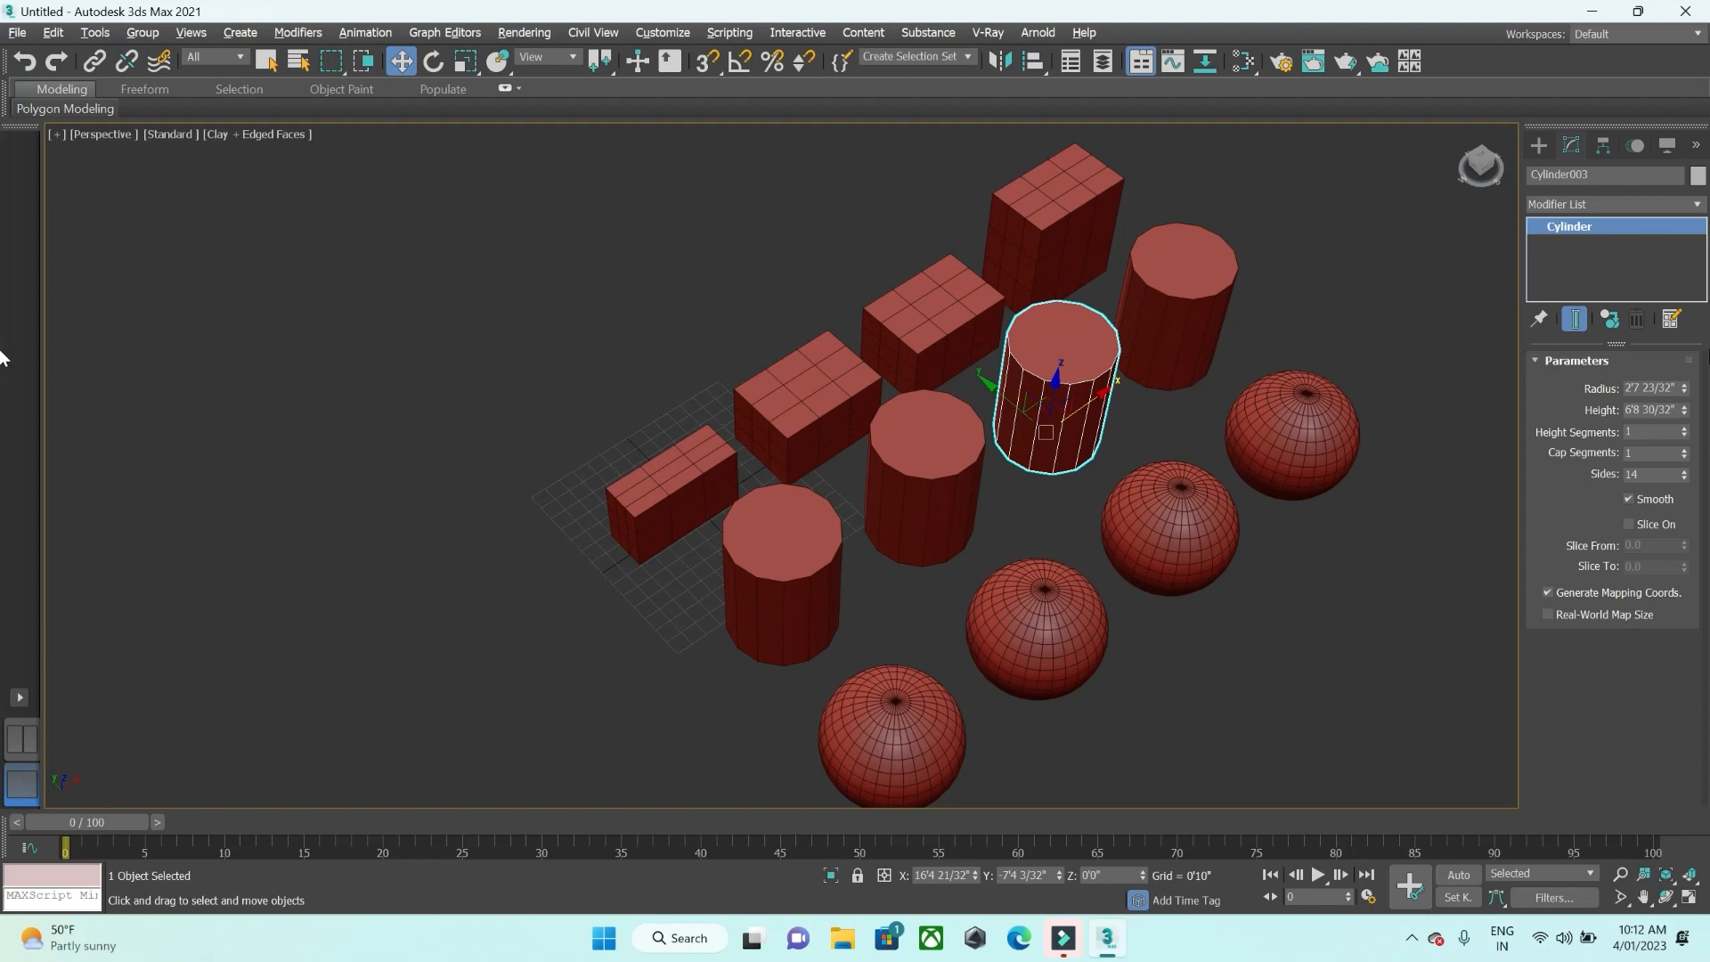
# Reduce the radius of the original front sphere slightly and check each of its three reference clones
pyautogui.click(1198, 488)
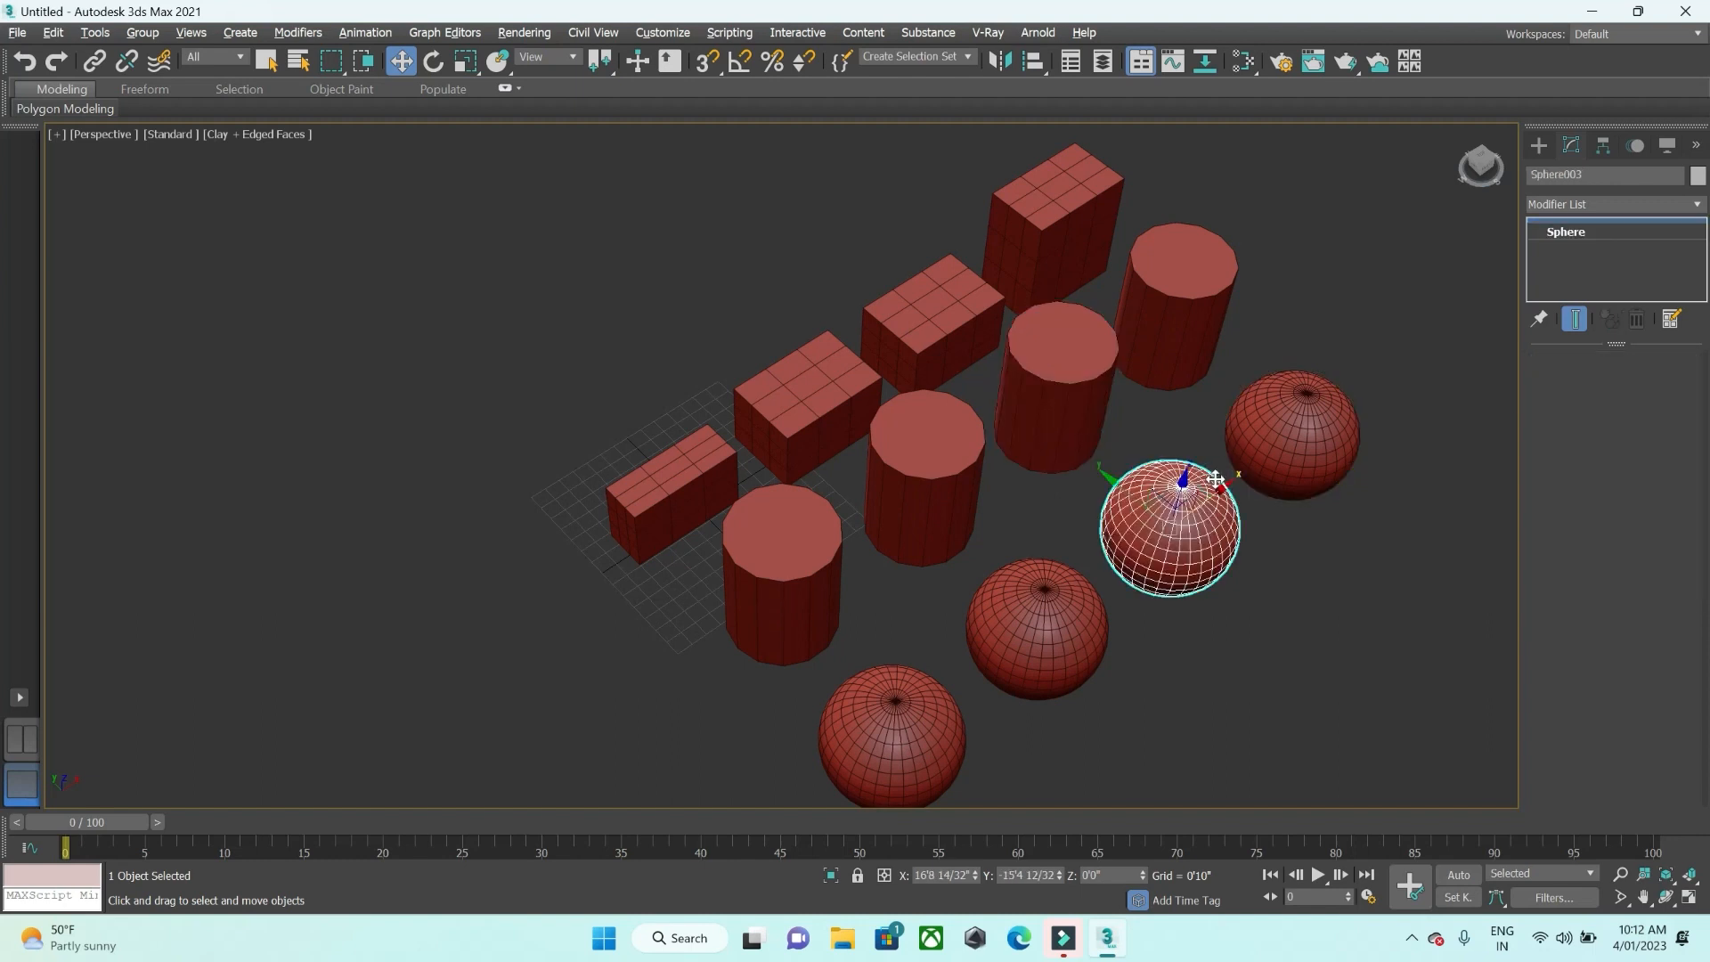
pyautogui.moveTo(1200, 415); pyautogui.dragTo(1196, 367, button='middle')
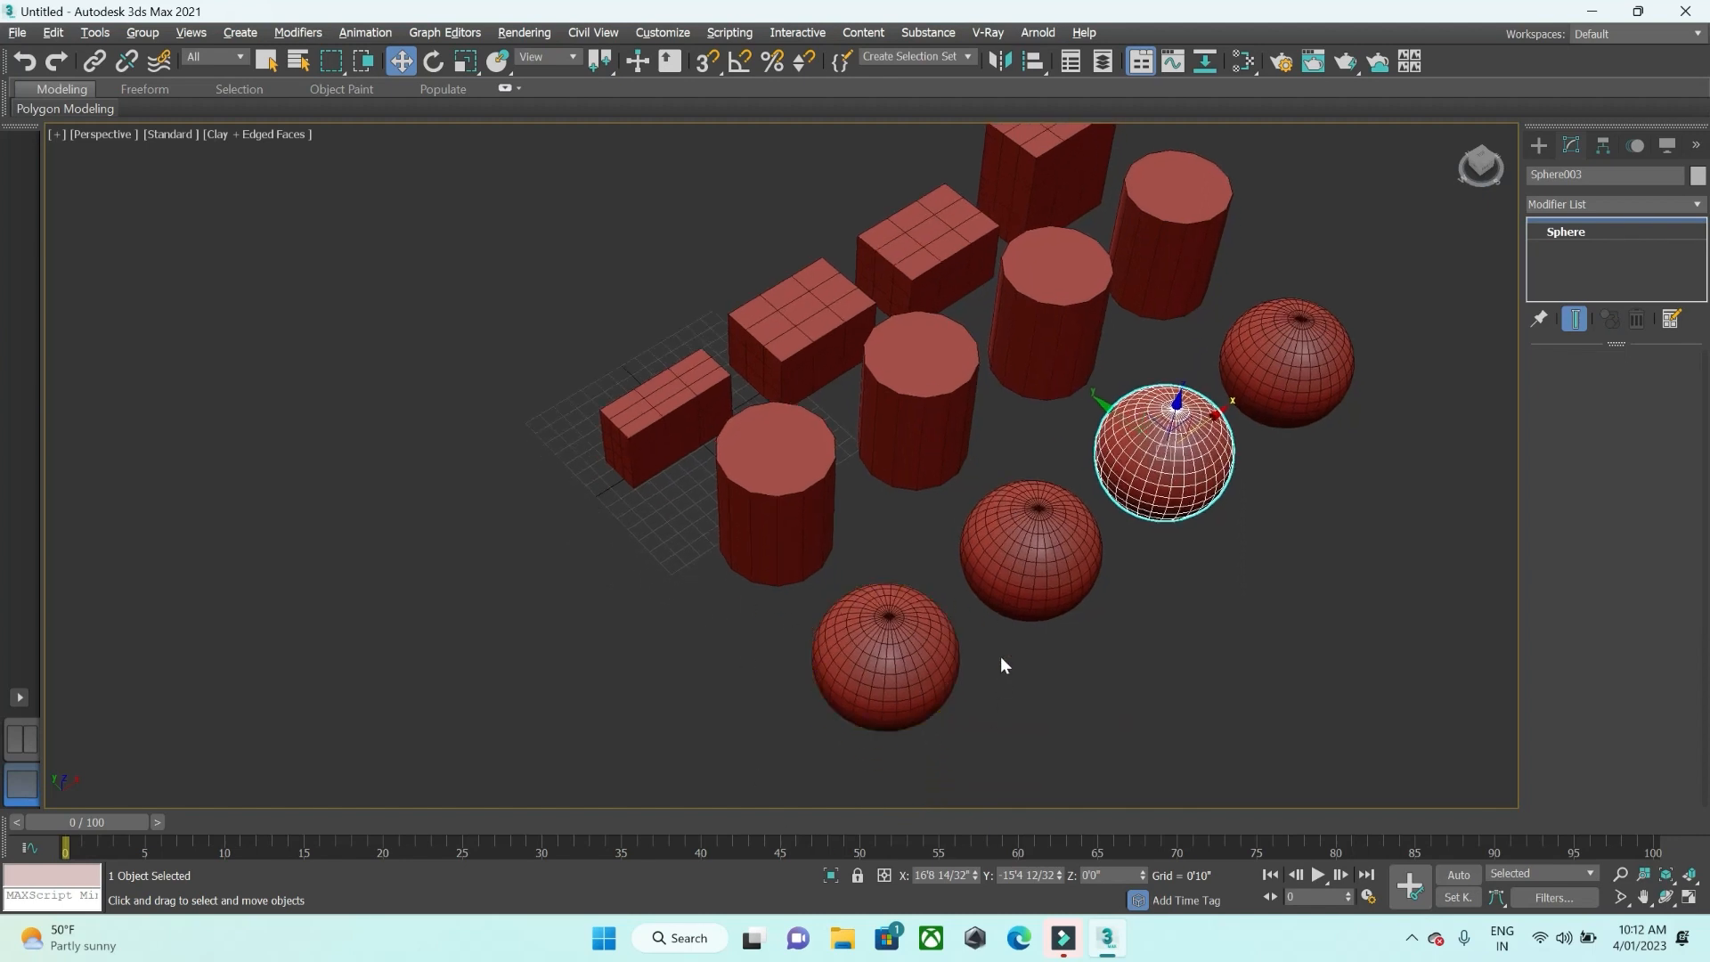
pyautogui.click(893, 651)
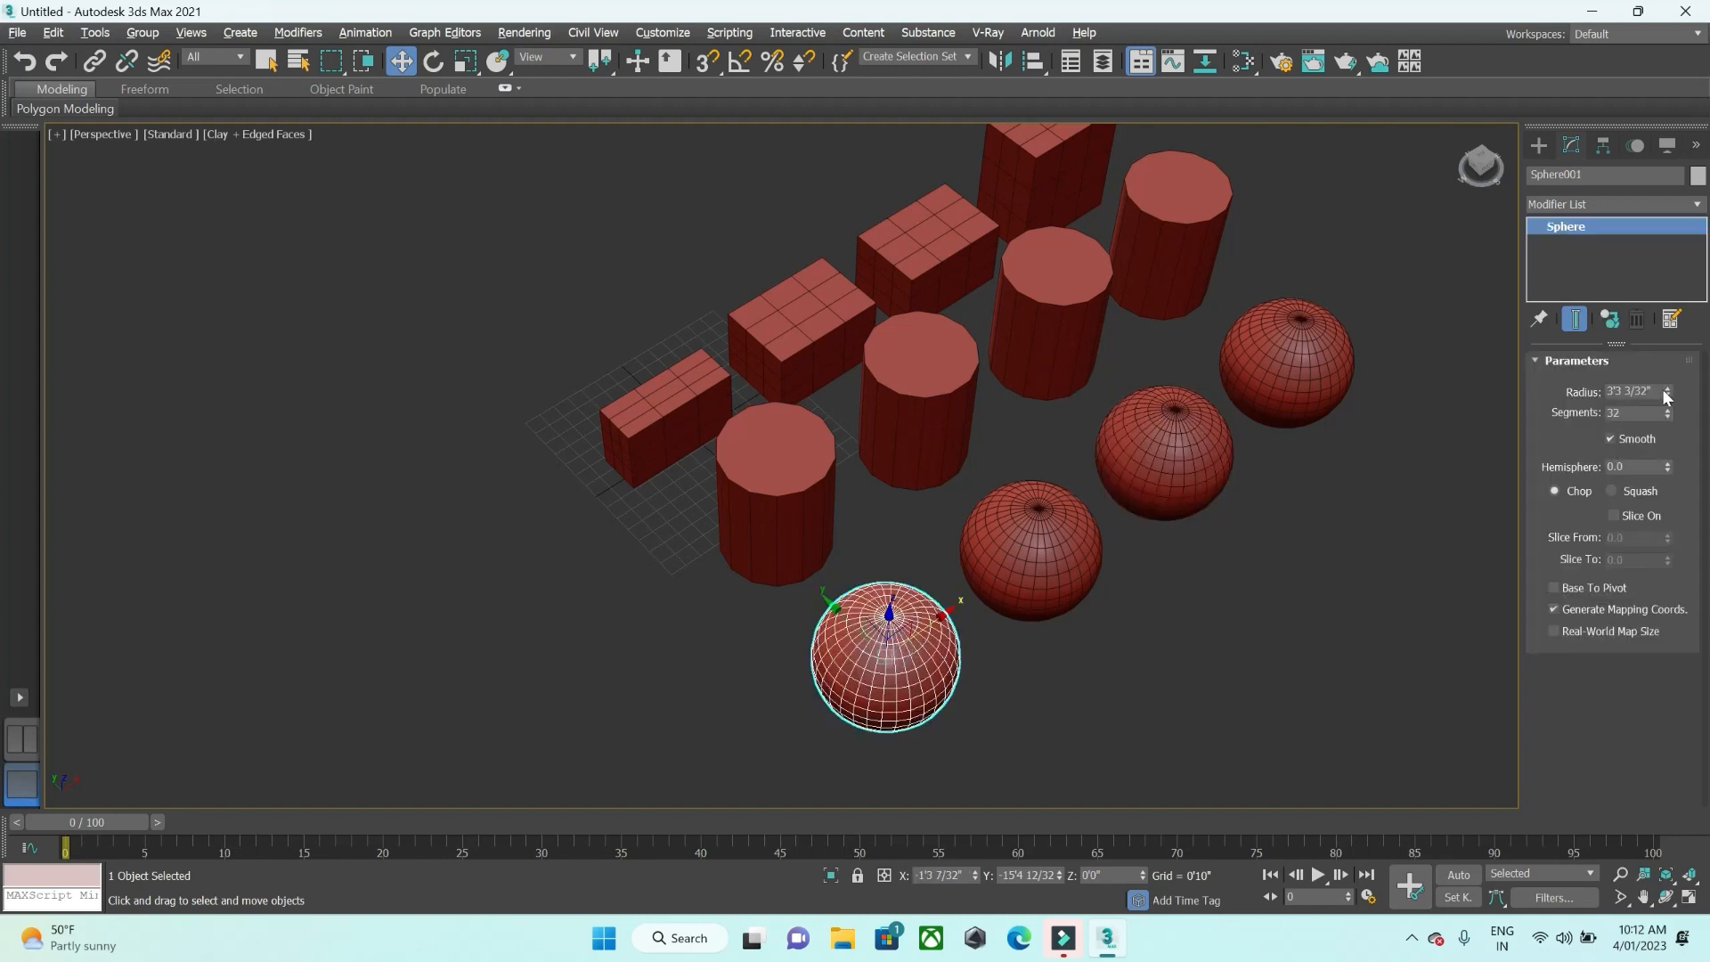
pyautogui.moveTo(1670, 396); pyautogui.dragTo(1667, 392)
pyautogui.click(1271, 324)
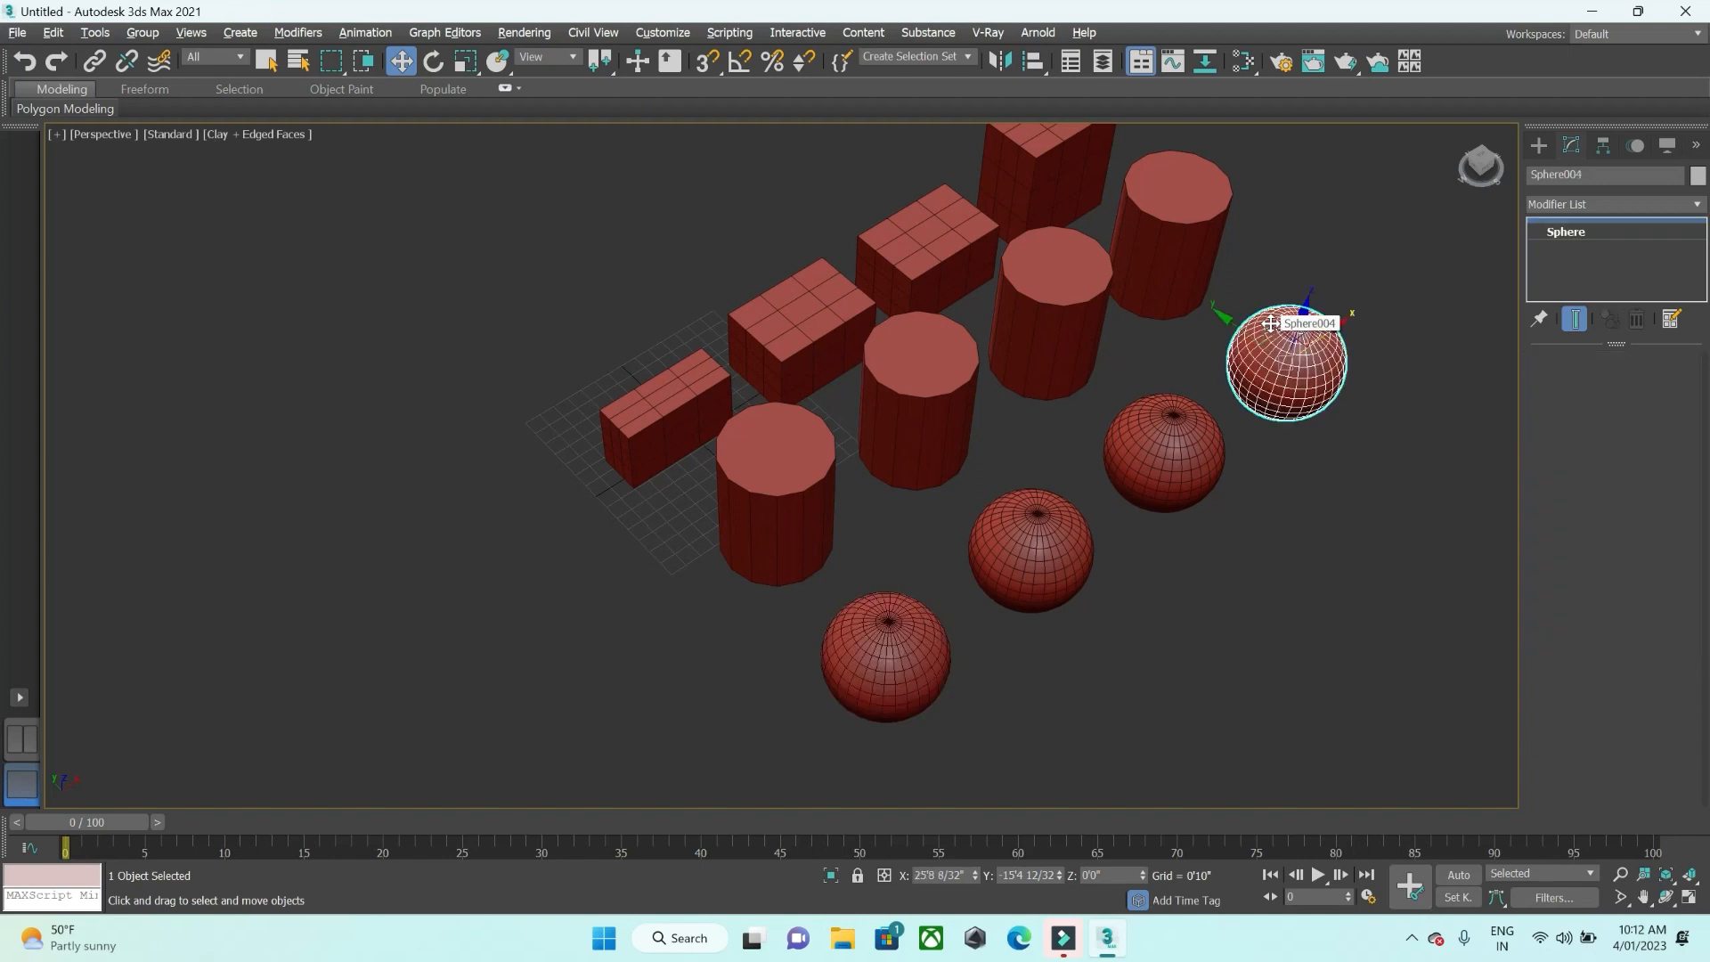
pyautogui.click(1169, 434)
pyautogui.click(1033, 515)
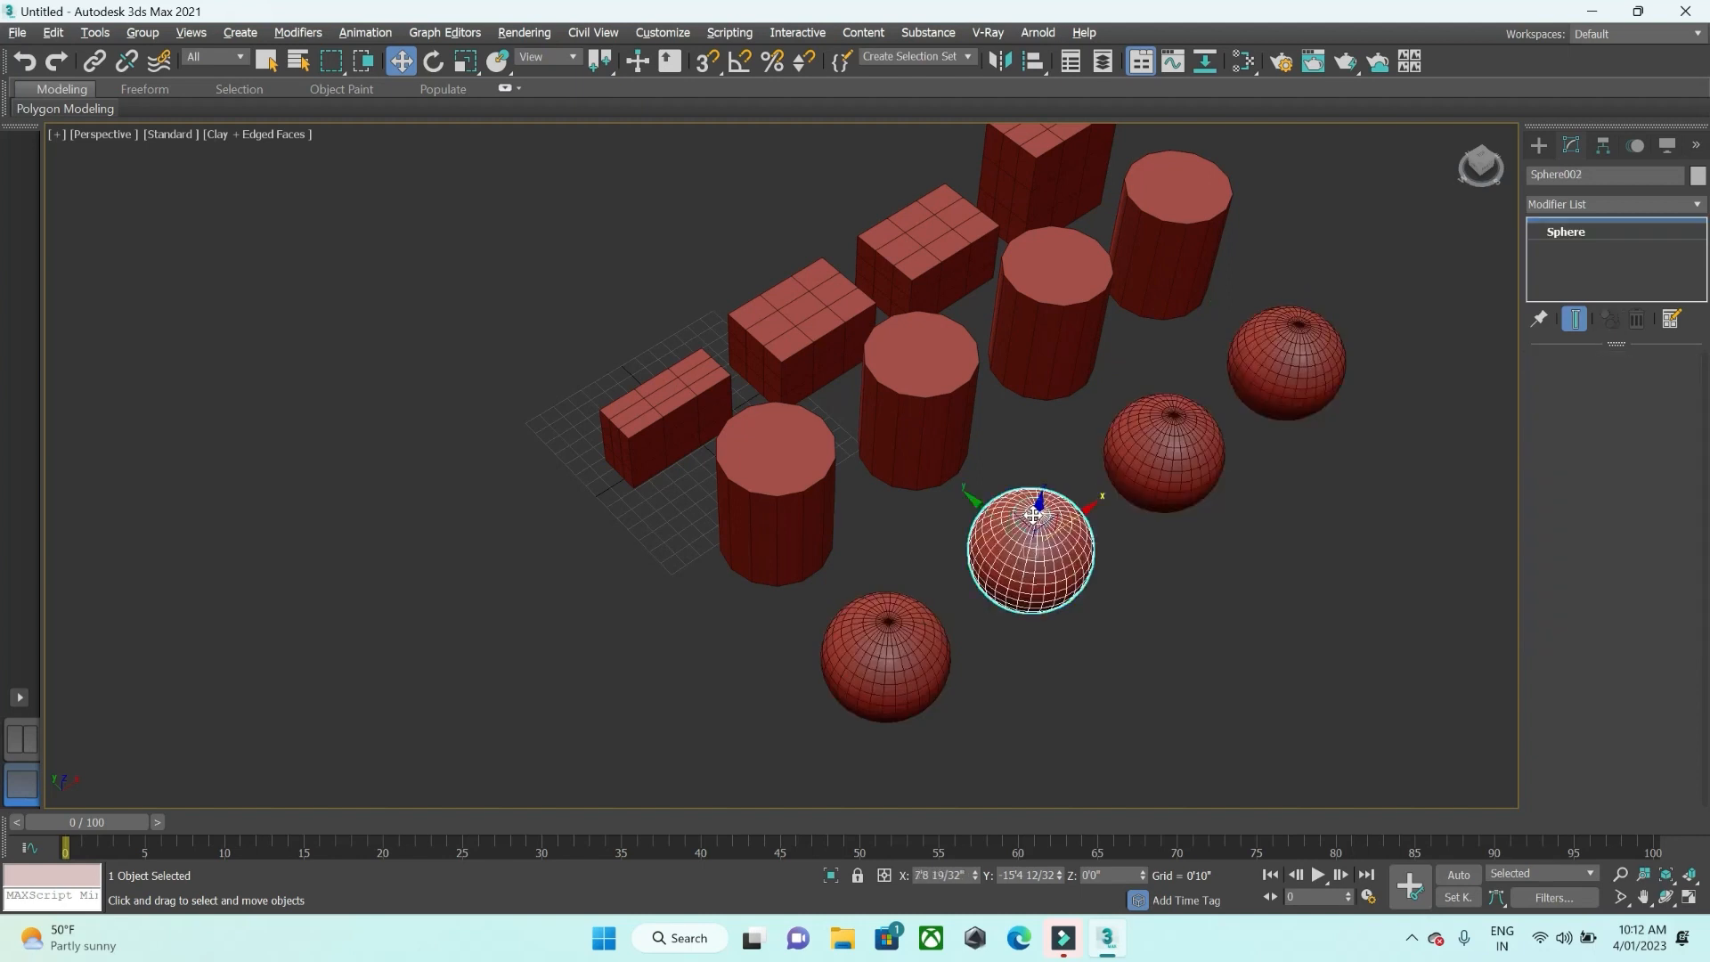
pyautogui.click(1262, 513)
pyautogui.moveTo(1084, 370); pyautogui.dragTo(1009, 489, button='middle')
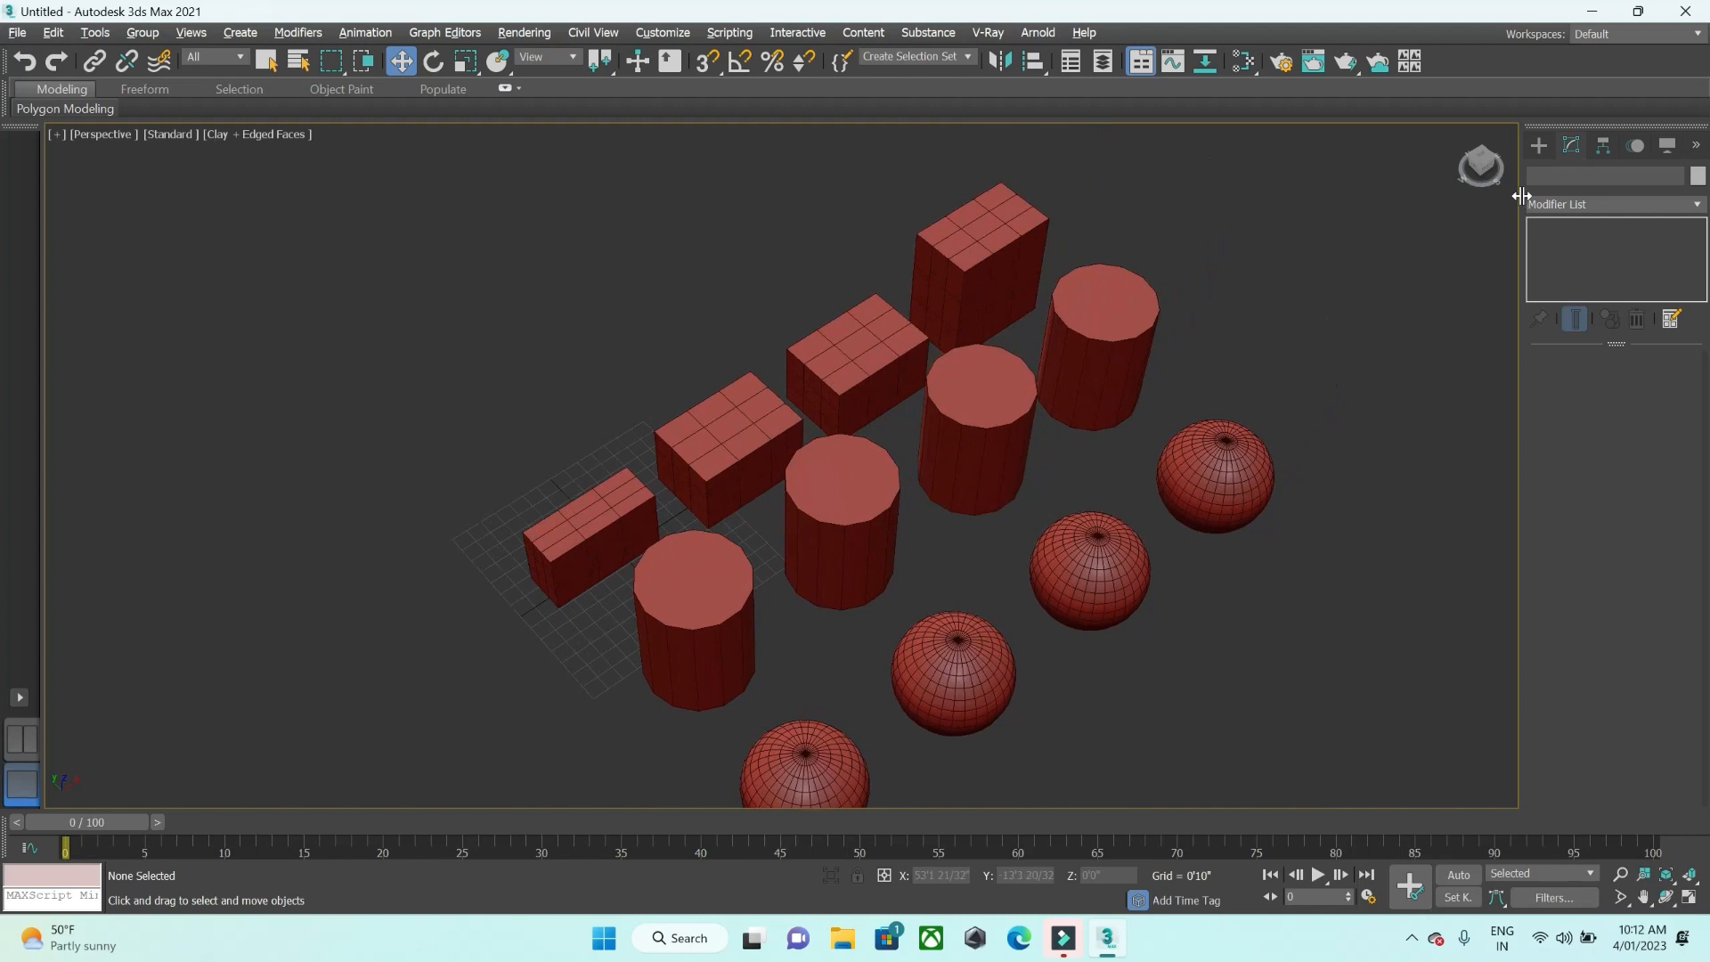
# Apply a Taper modifier to the third cylinder with an amount of about -0.59
pyautogui.click(1000, 382)
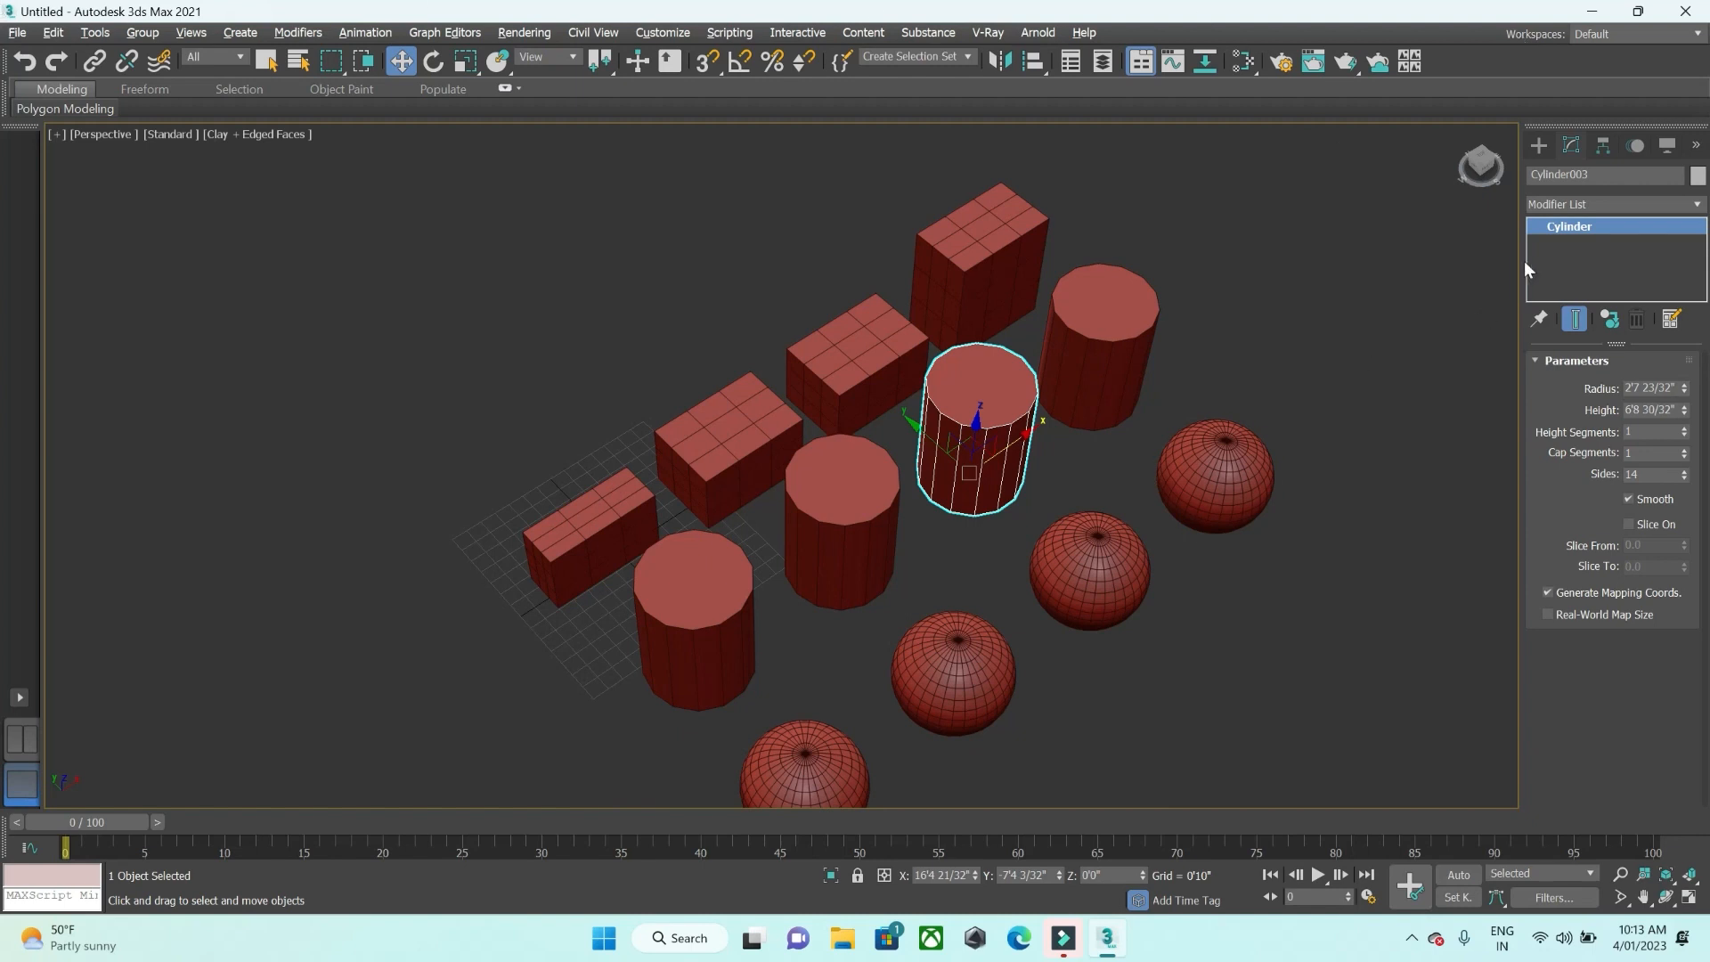
pyautogui.click(1555, 201)
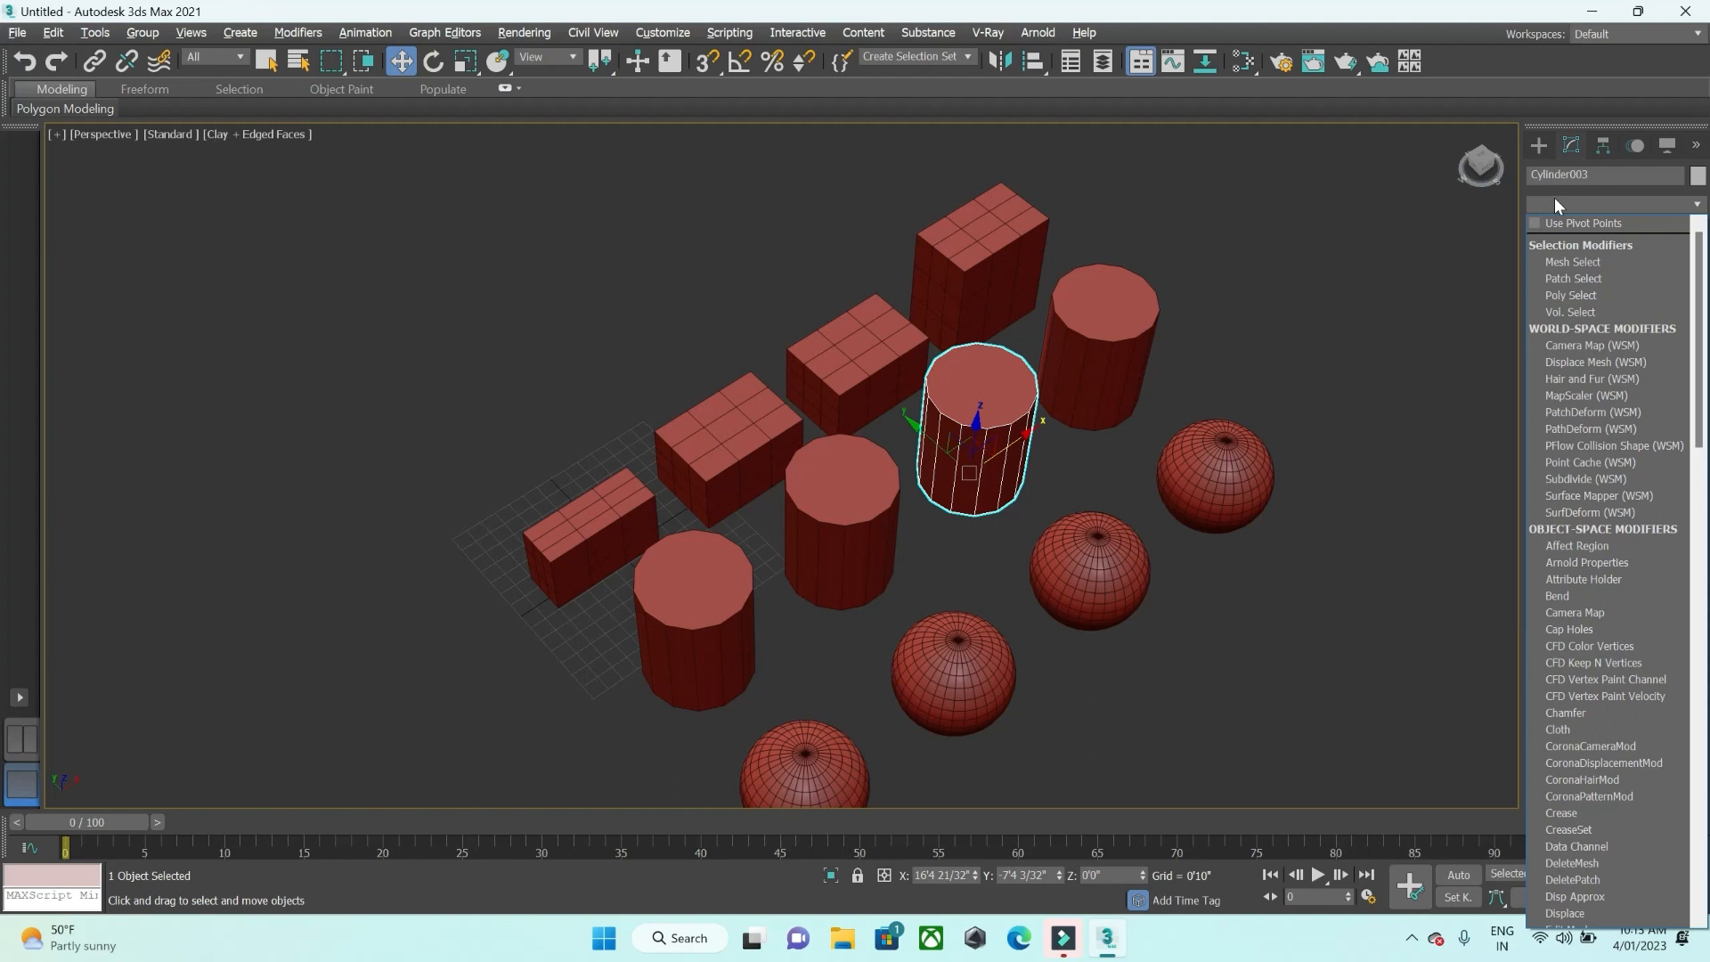
pyautogui.press('t')
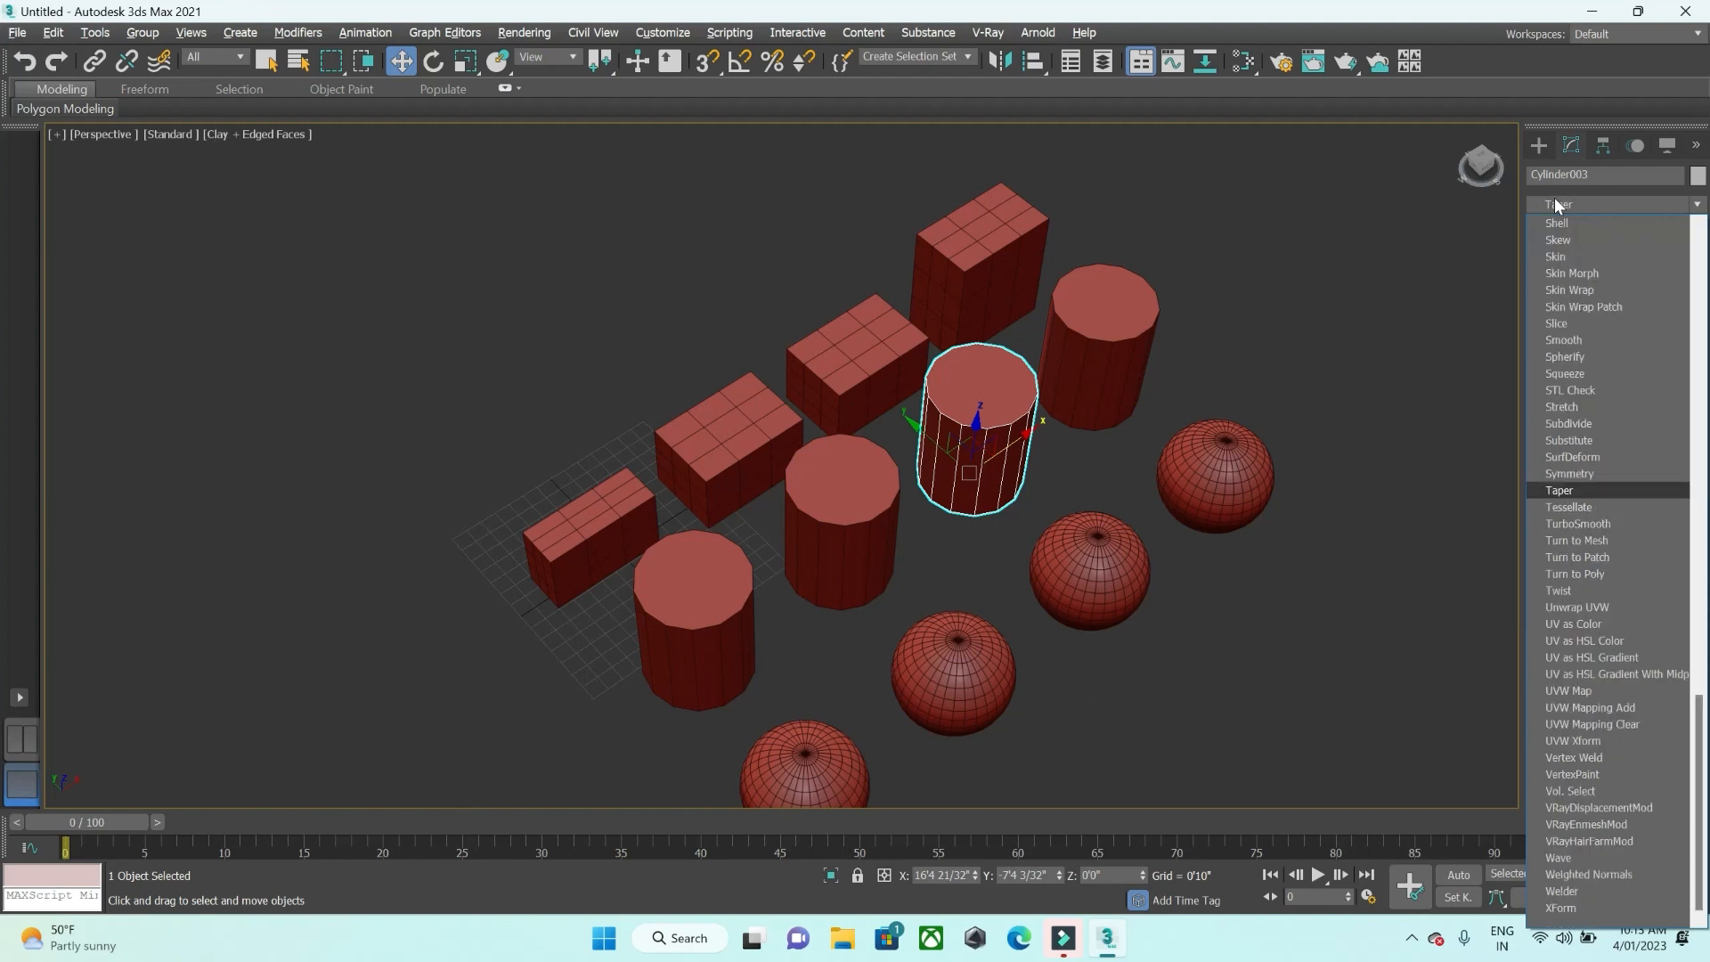
pyautogui.press('Return')
pyautogui.moveTo(1662, 402); pyautogui.dragTo(1686, 441)
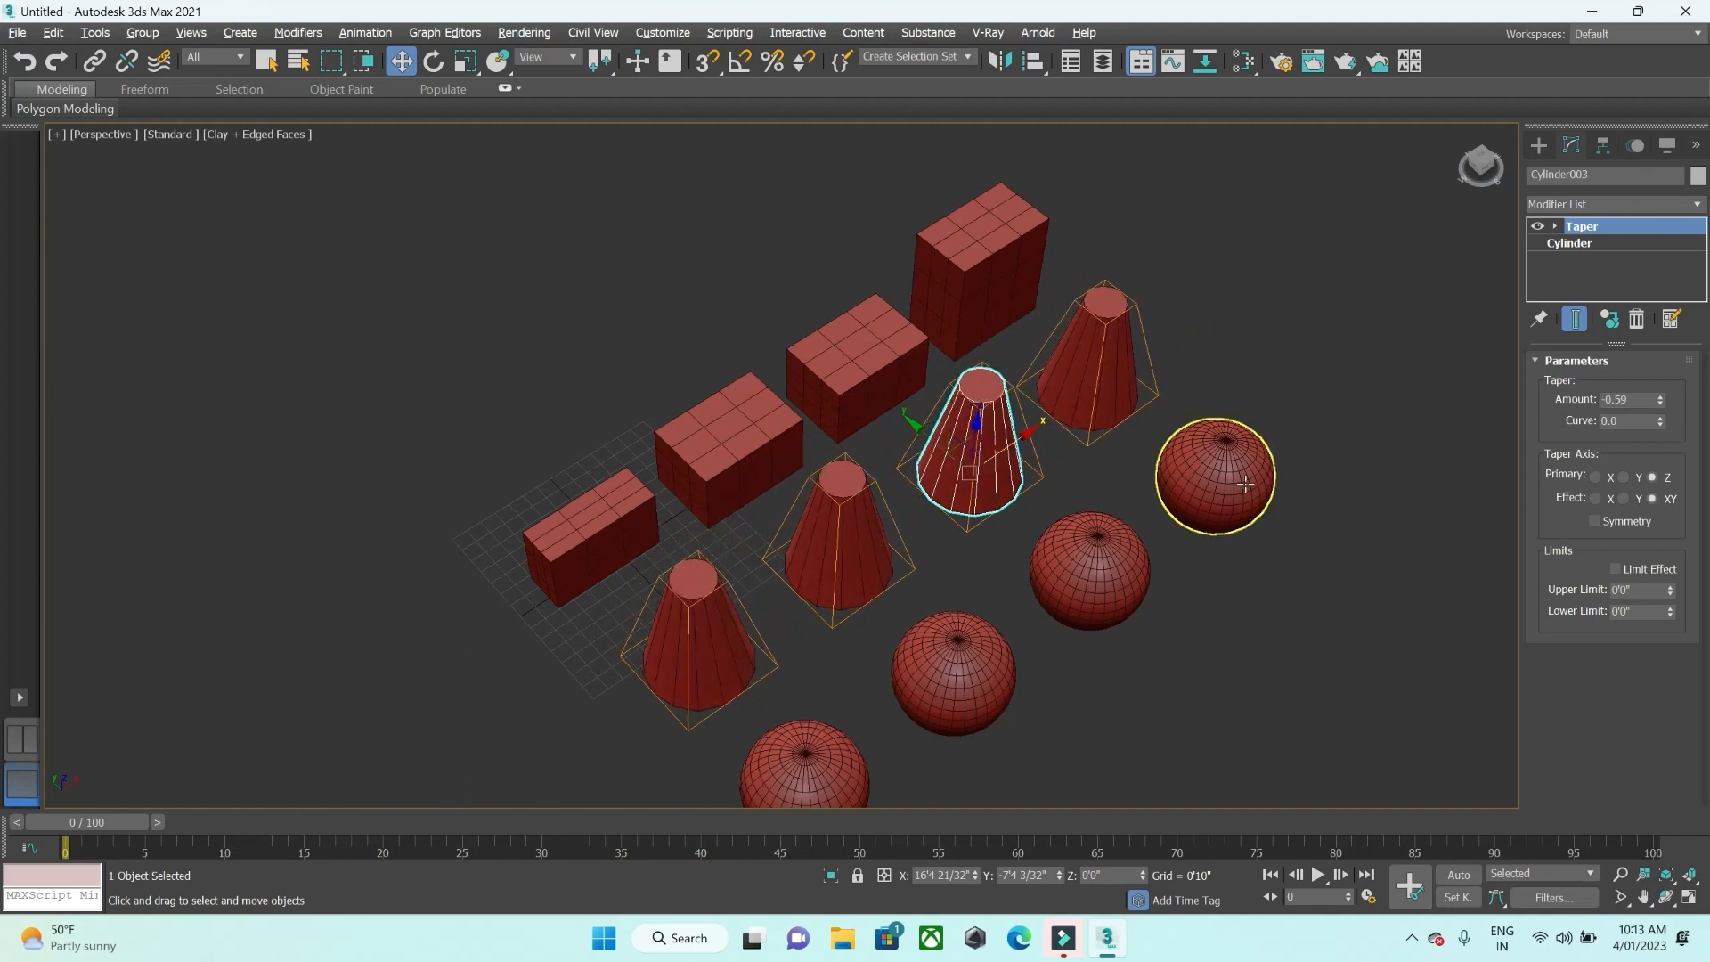
# Apply a Taper modifier with an amount of about -0.39 to the third sphere only
pyautogui.click(1088, 566)
pyautogui.click(1603, 207)
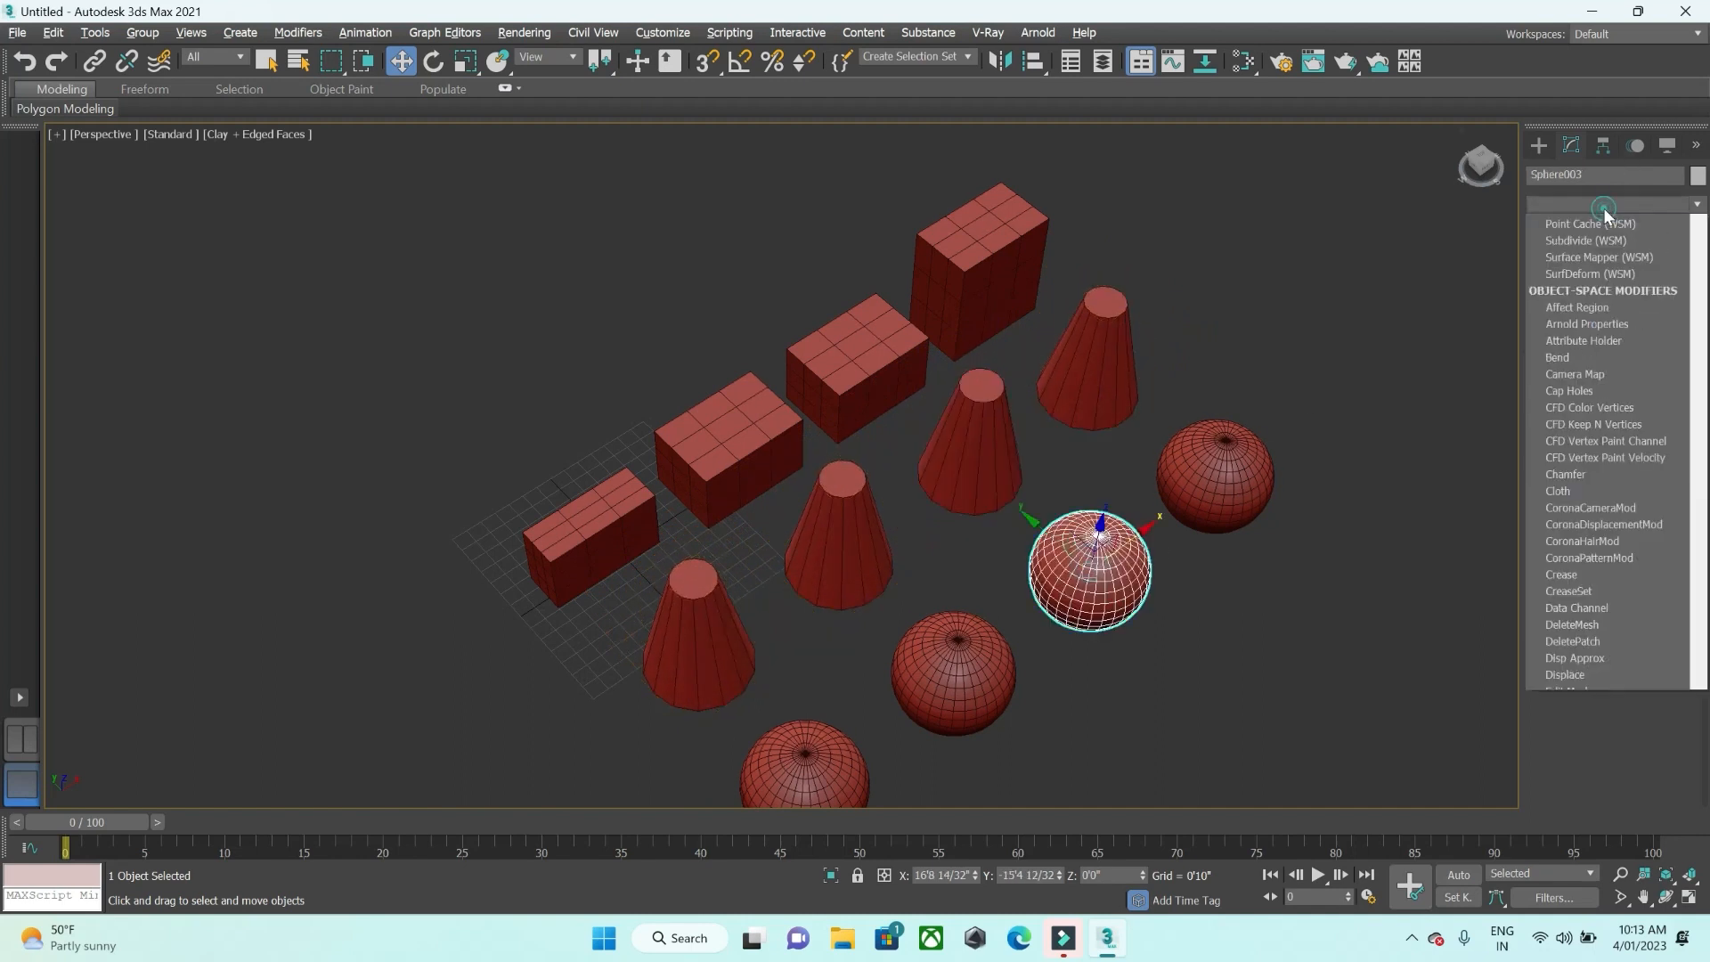
pyautogui.press('t')
pyautogui.press('Return')
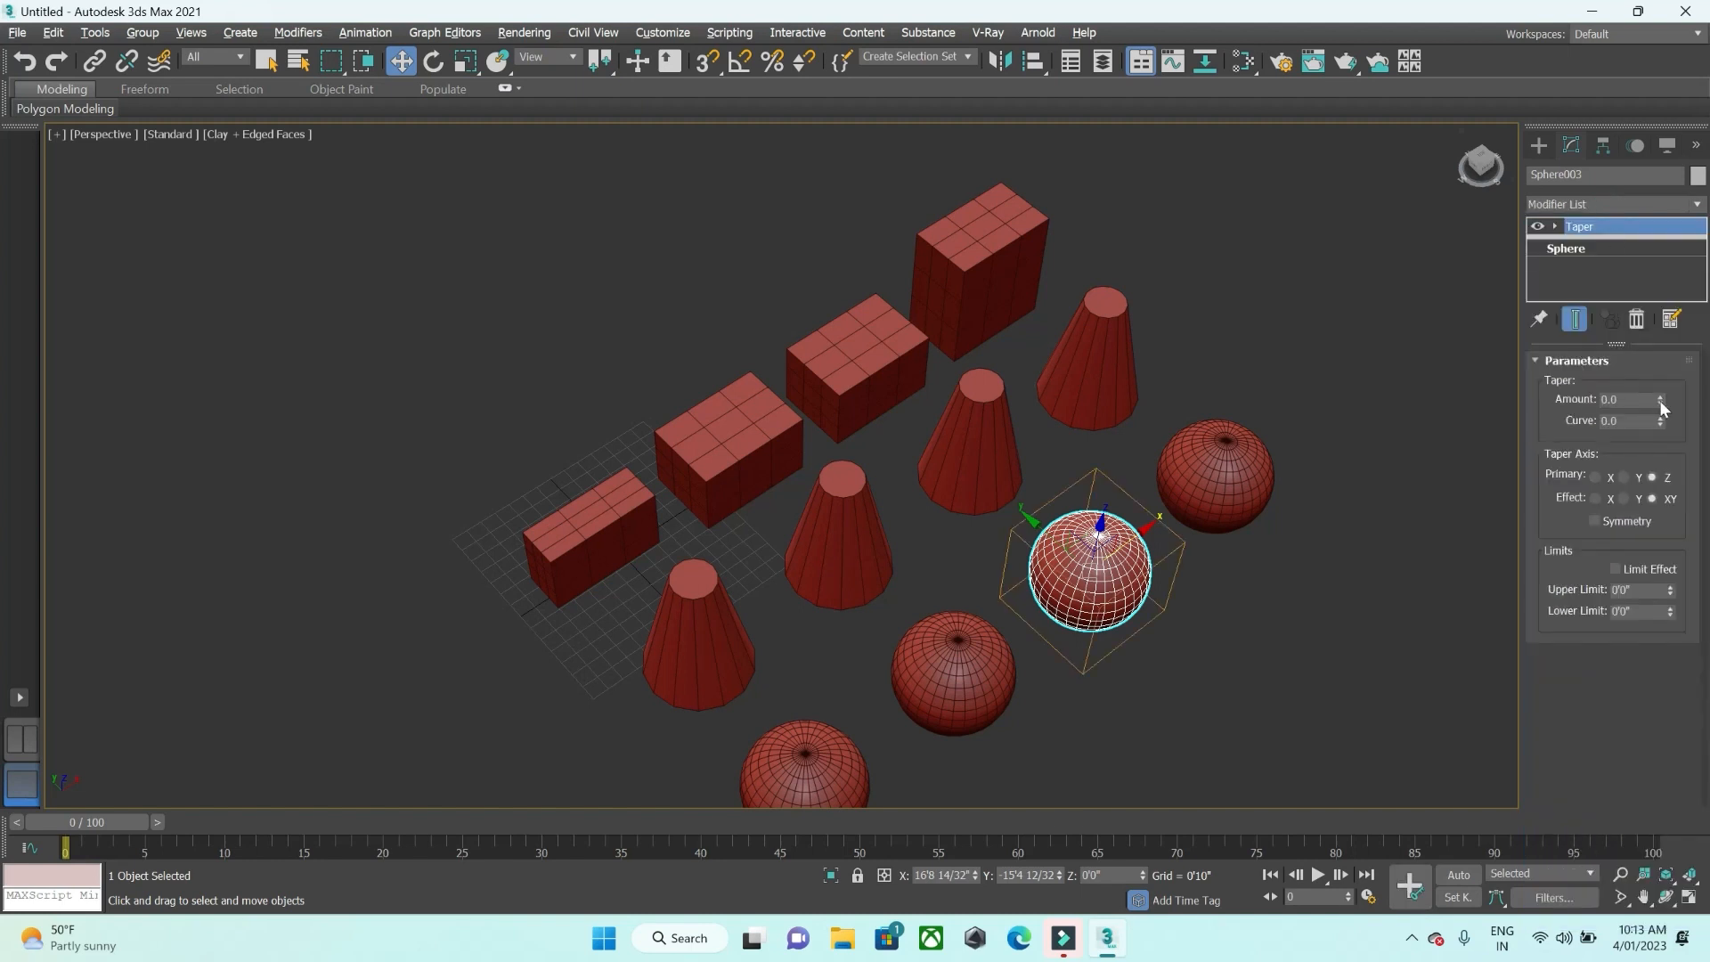
pyautogui.moveTo(1659, 399)
pyautogui.mouseDown()
pyautogui.moveTo(1701, 504)
pyautogui.moveTo(1681, 424)
pyautogui.mouseUp()
pyautogui.scroll(-3, 1180, 383)
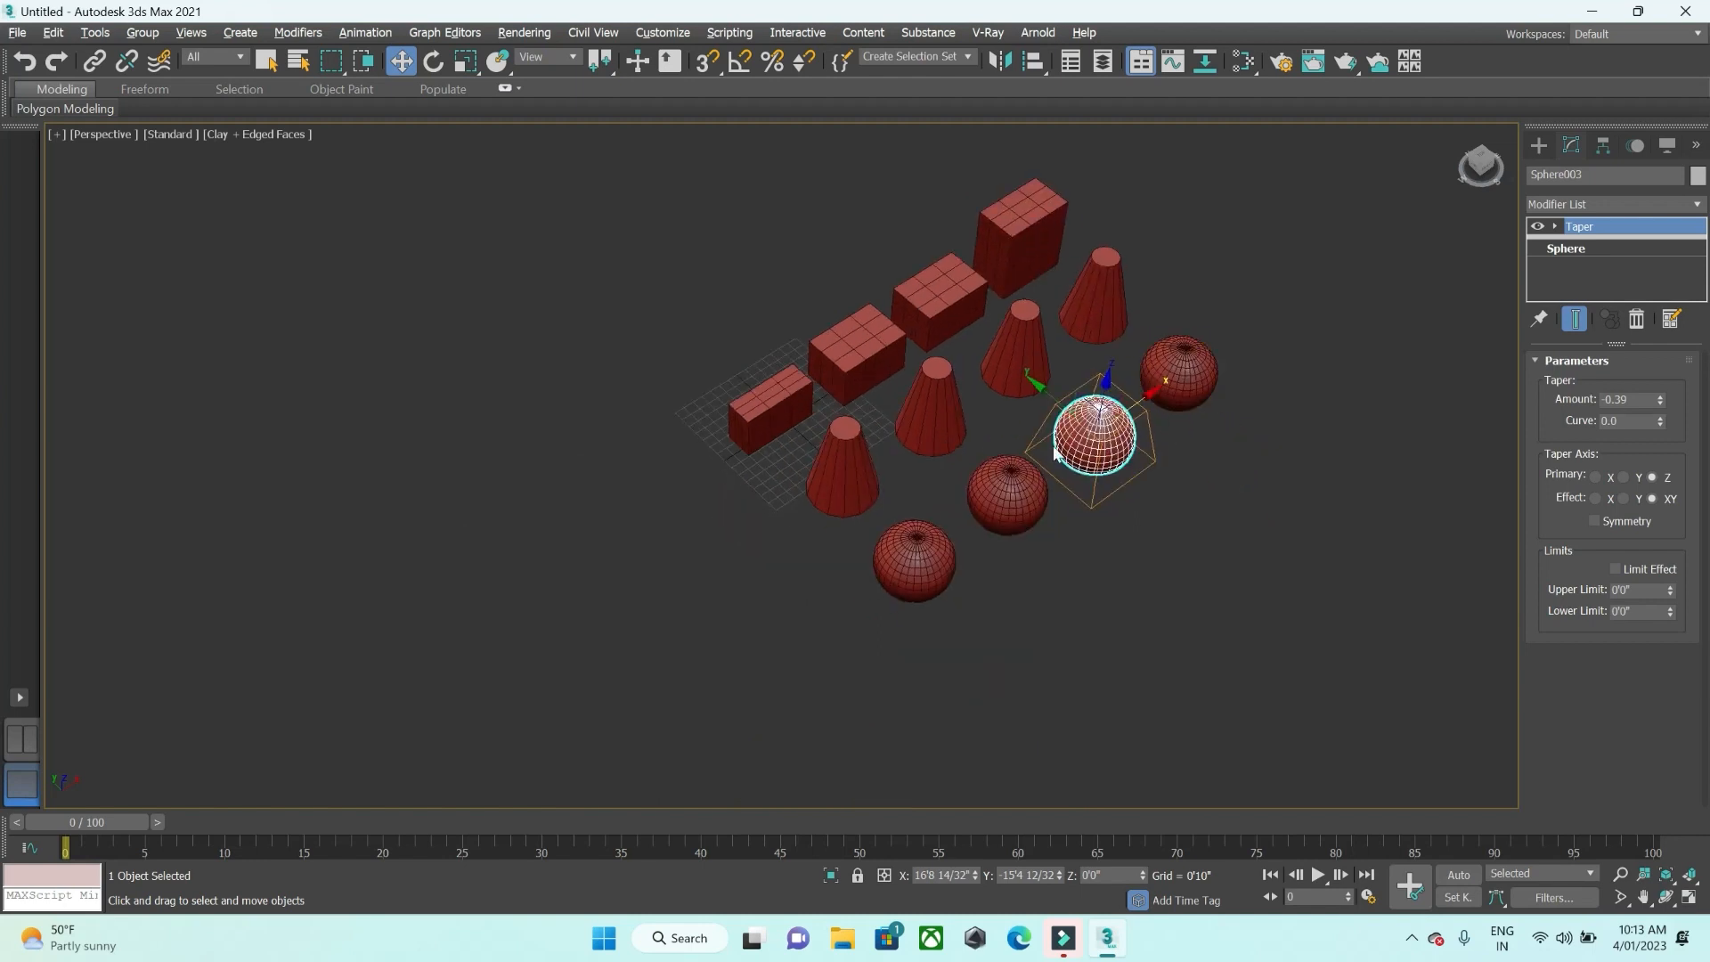
# Apply a Taper modifier to the original front sphere with an amount of about -0.6 and leave the modifier settings
pyautogui.scroll(3, 1024, 472)
pyautogui.click(884, 563)
pyautogui.click(1579, 207)
pyautogui.press('t')
pyautogui.press('Return')
pyautogui.moveTo(1659, 399); pyautogui.dragTo(1663, 441)
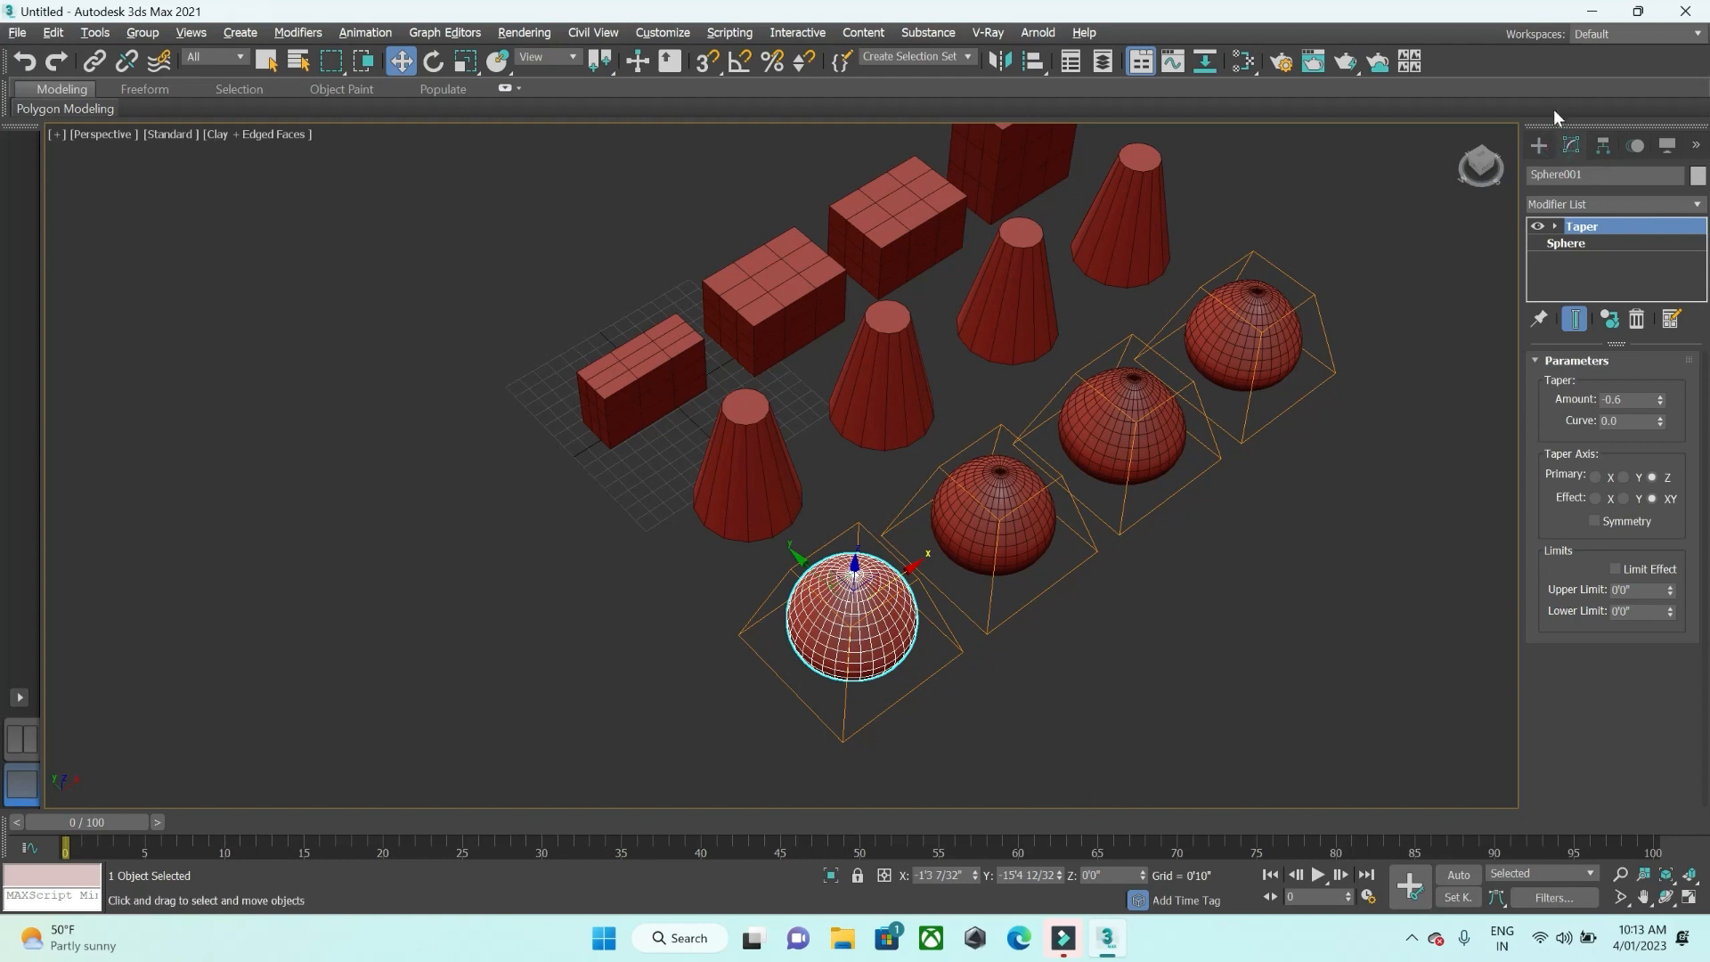
pyautogui.click(1541, 145)
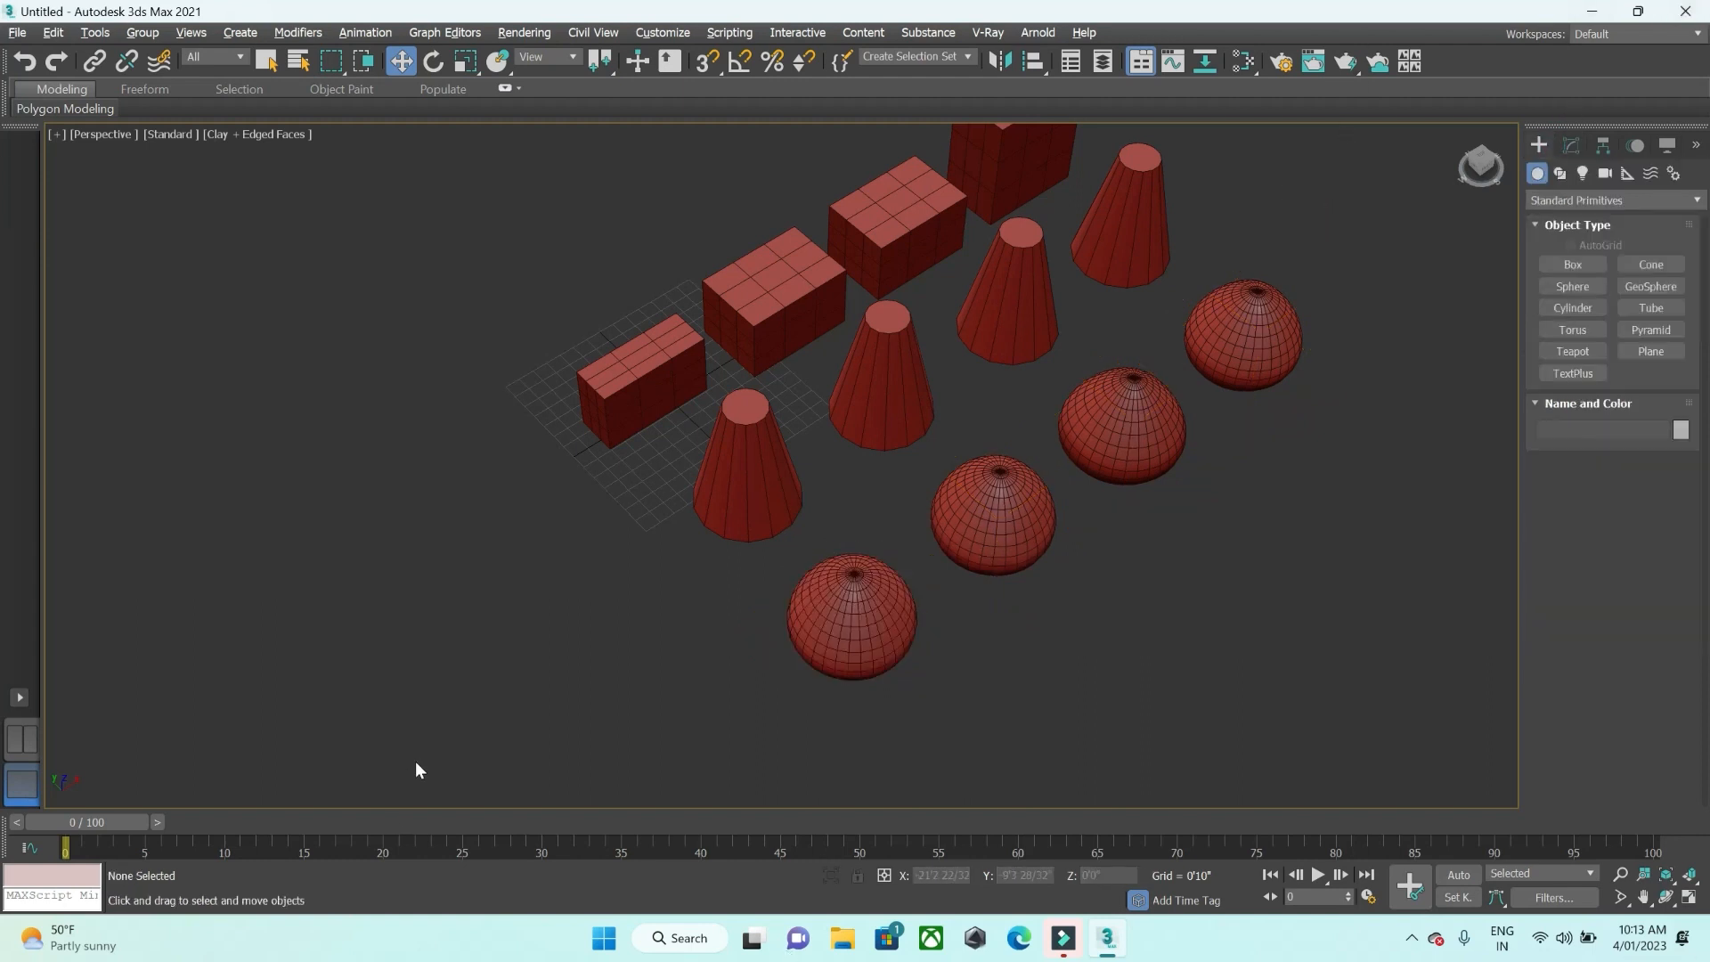
# Select all objects in the scene with Select All and clear the selection
pyautogui.scroll(-5, 793, 664)
pyautogui.scroll(2, 793, 664)
pyautogui.moveTo(795, 668); pyautogui.dragTo(793, 615, button='middle')
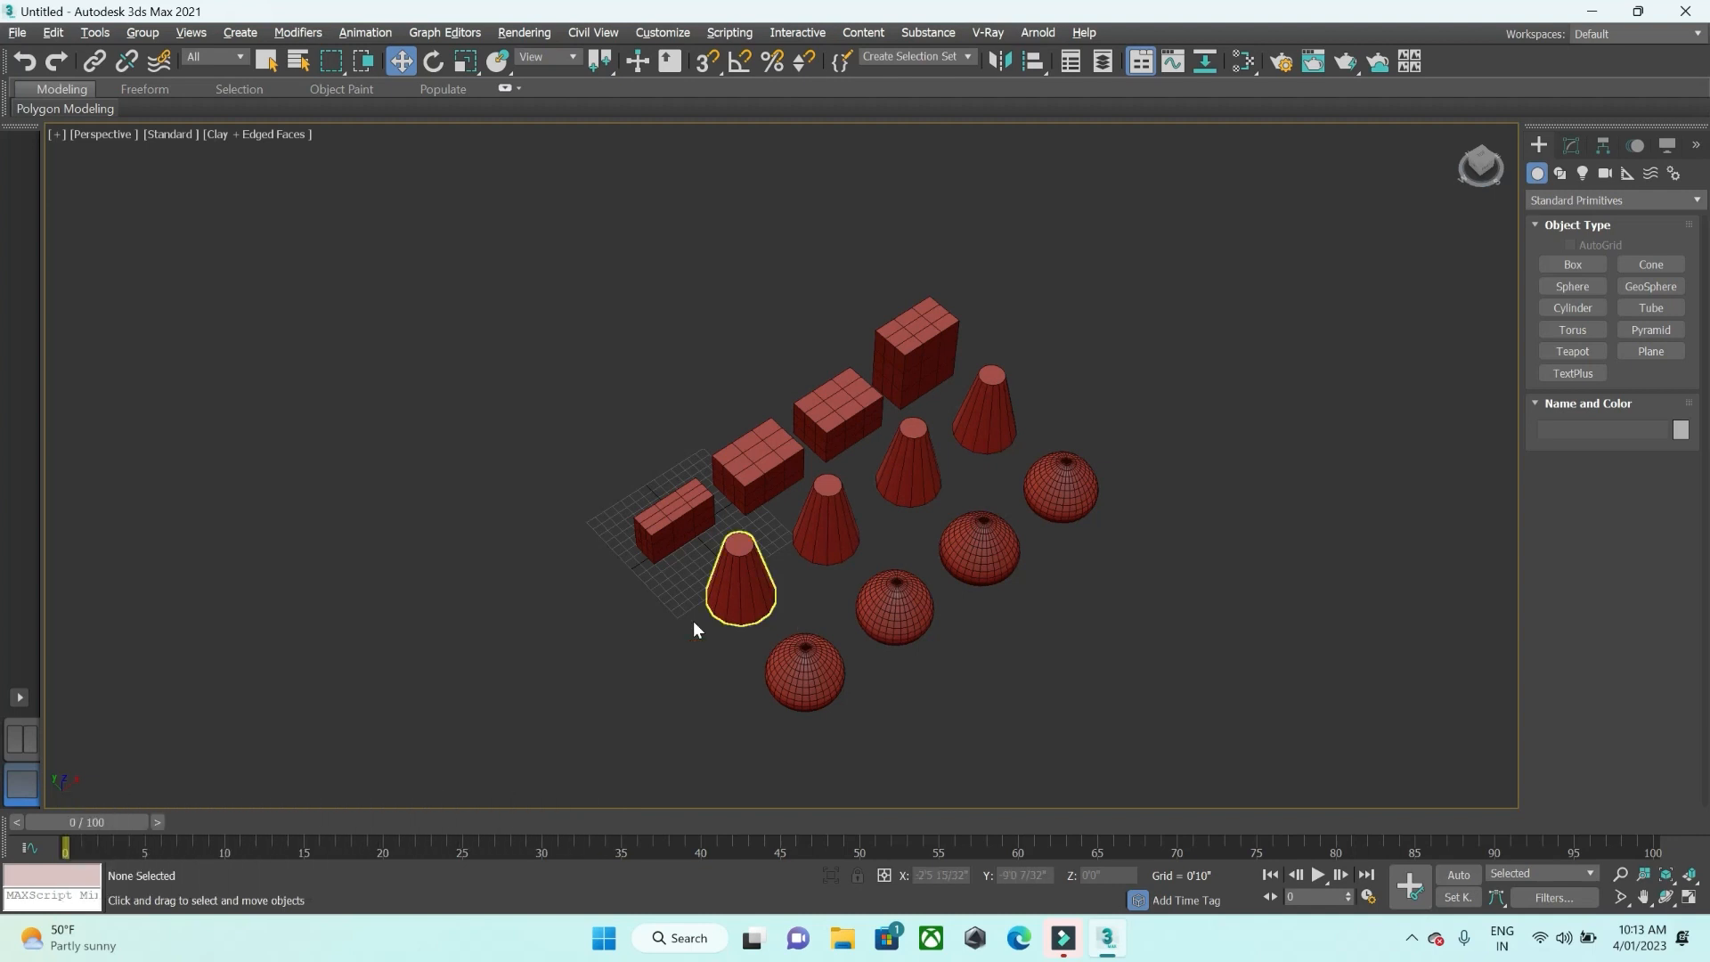
pyautogui.click(54, 32)
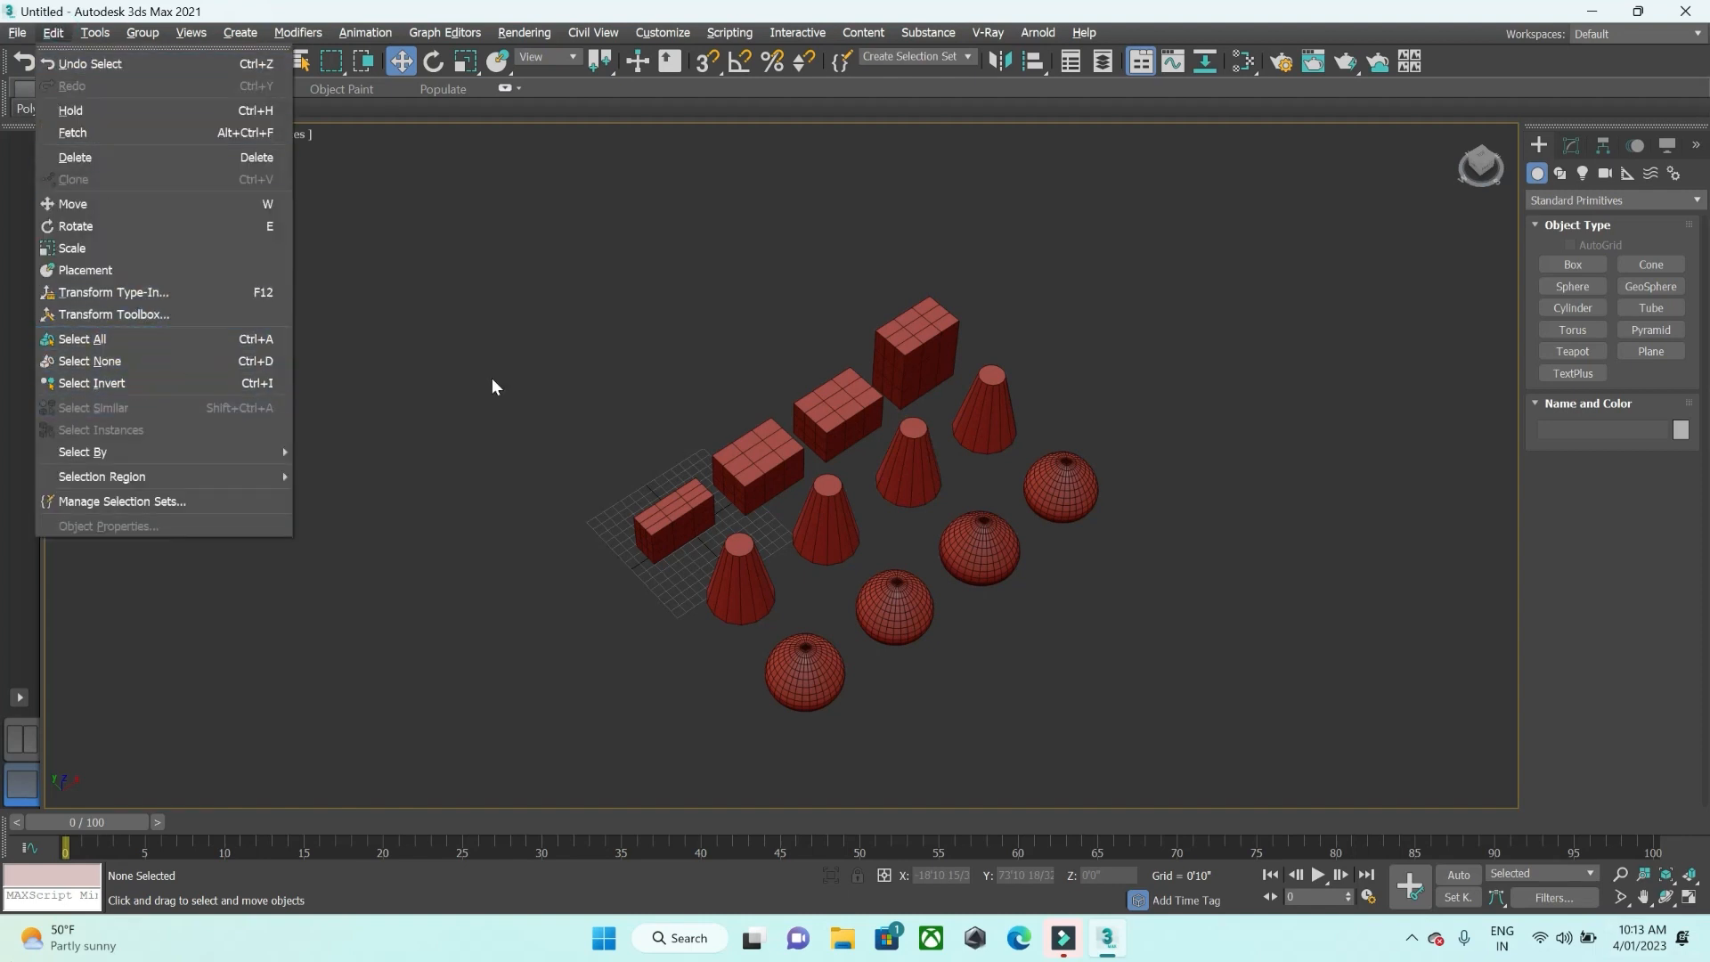
pyautogui.click(489, 351)
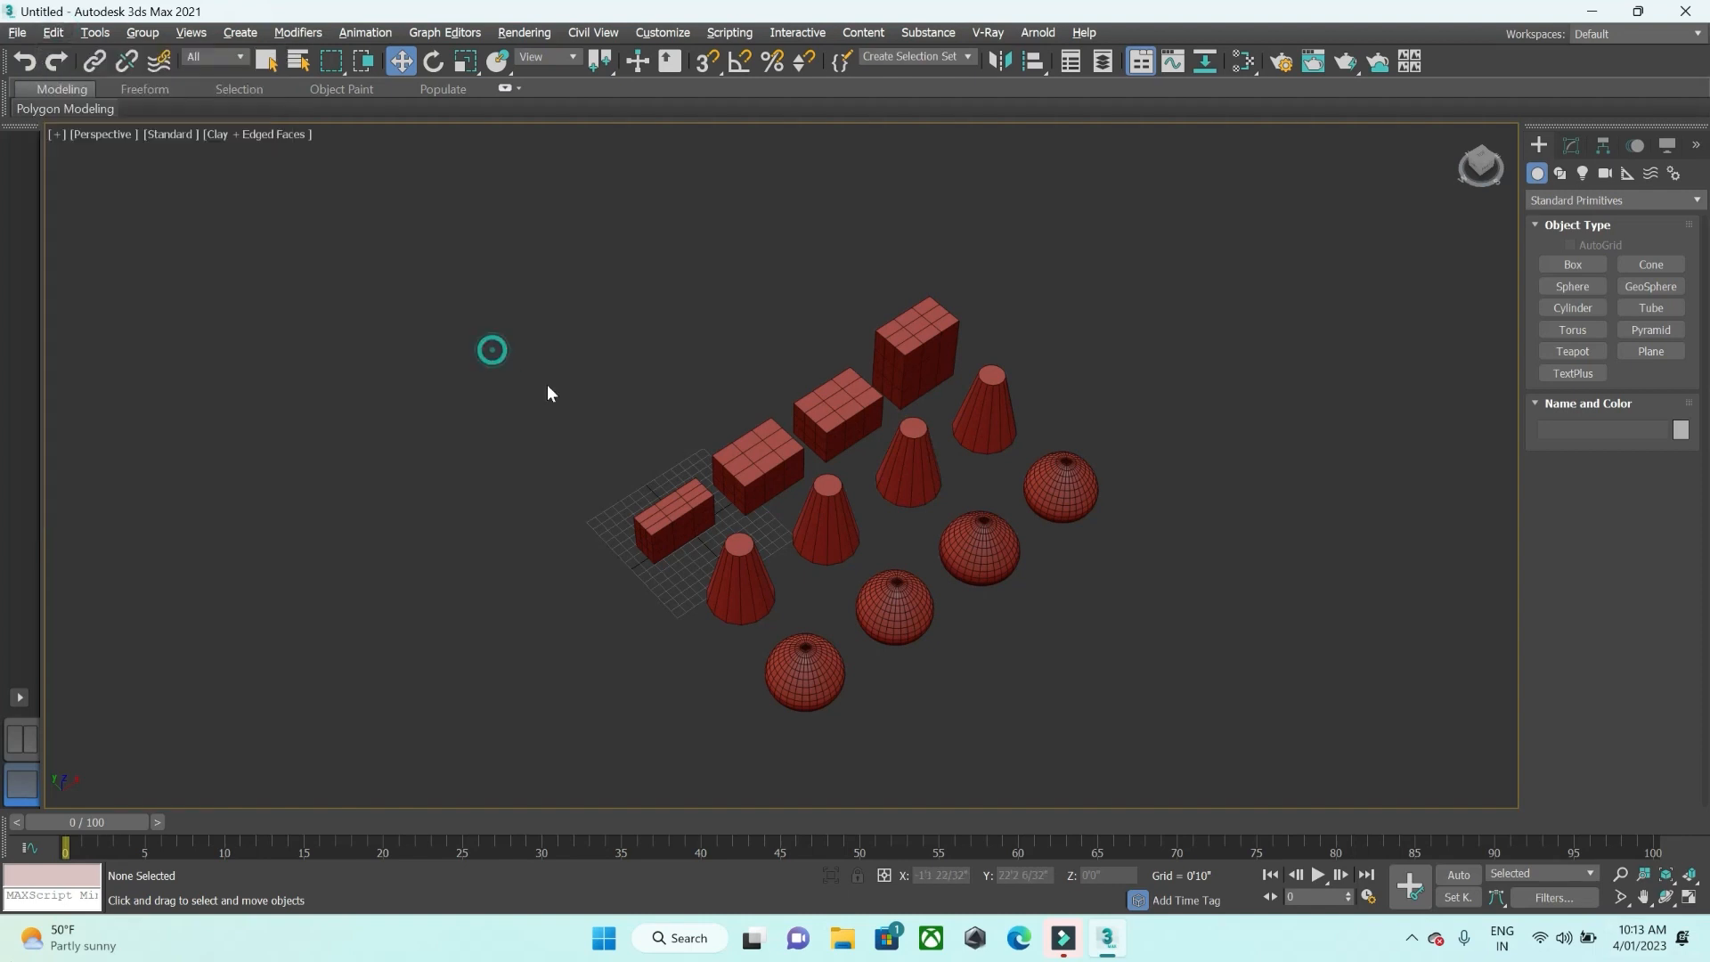
pyautogui.click(94, 32)
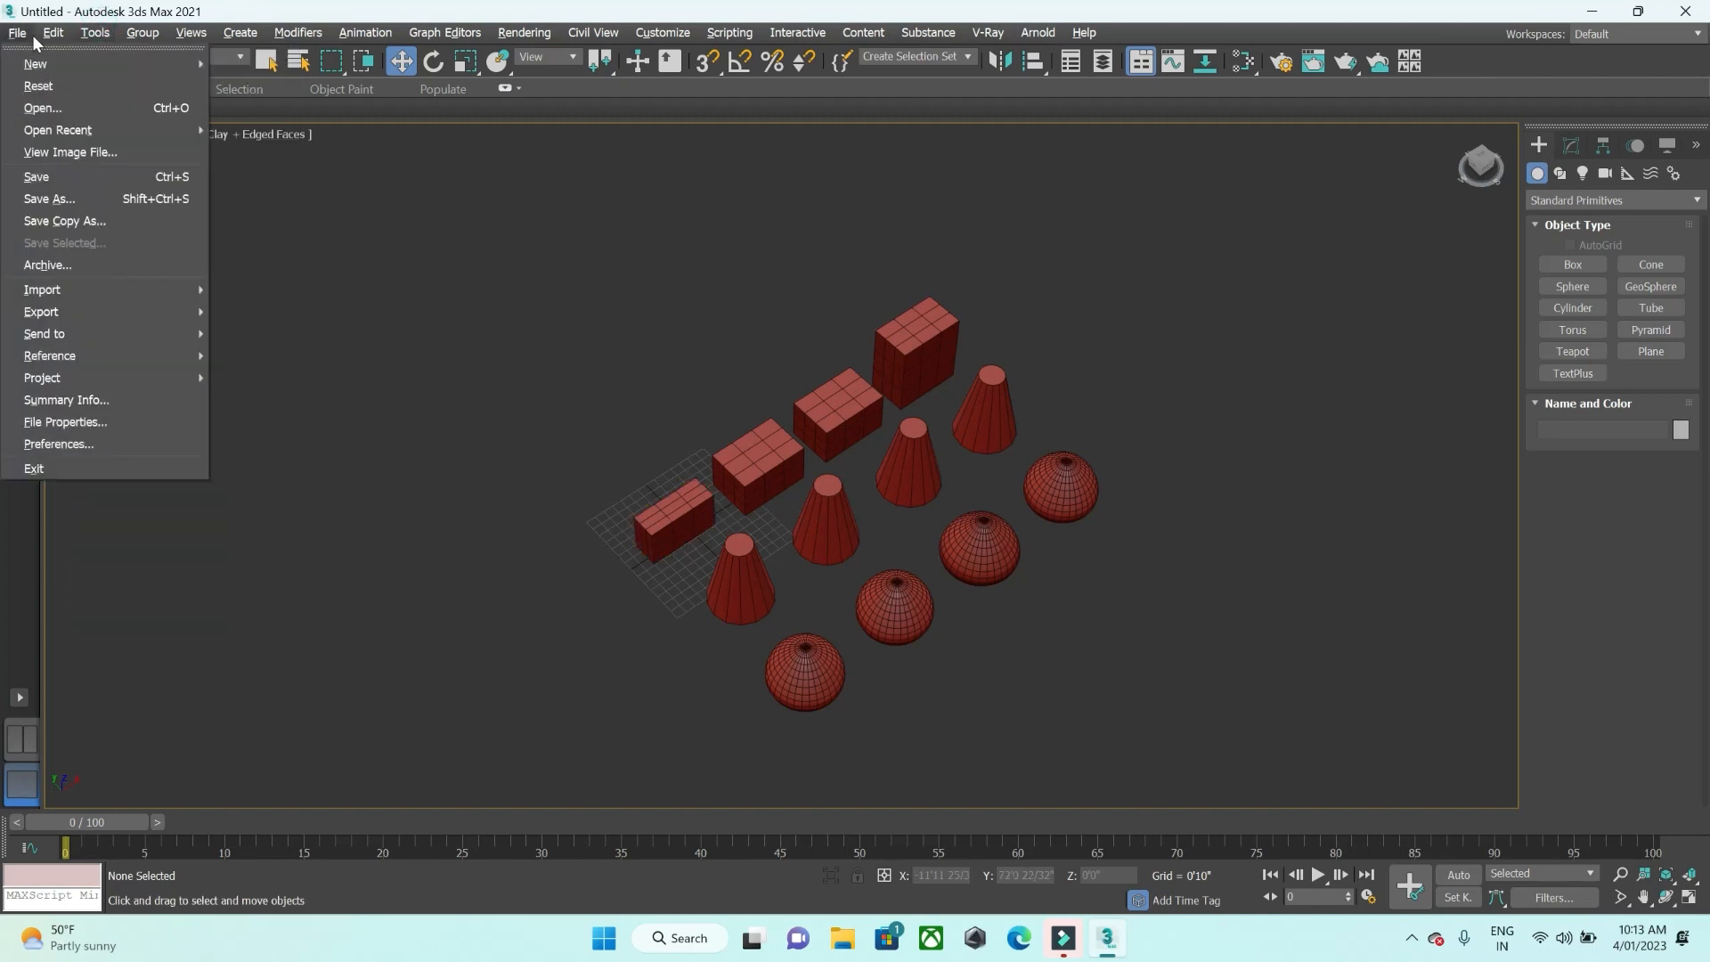
pyautogui.moveTo(49, 36)
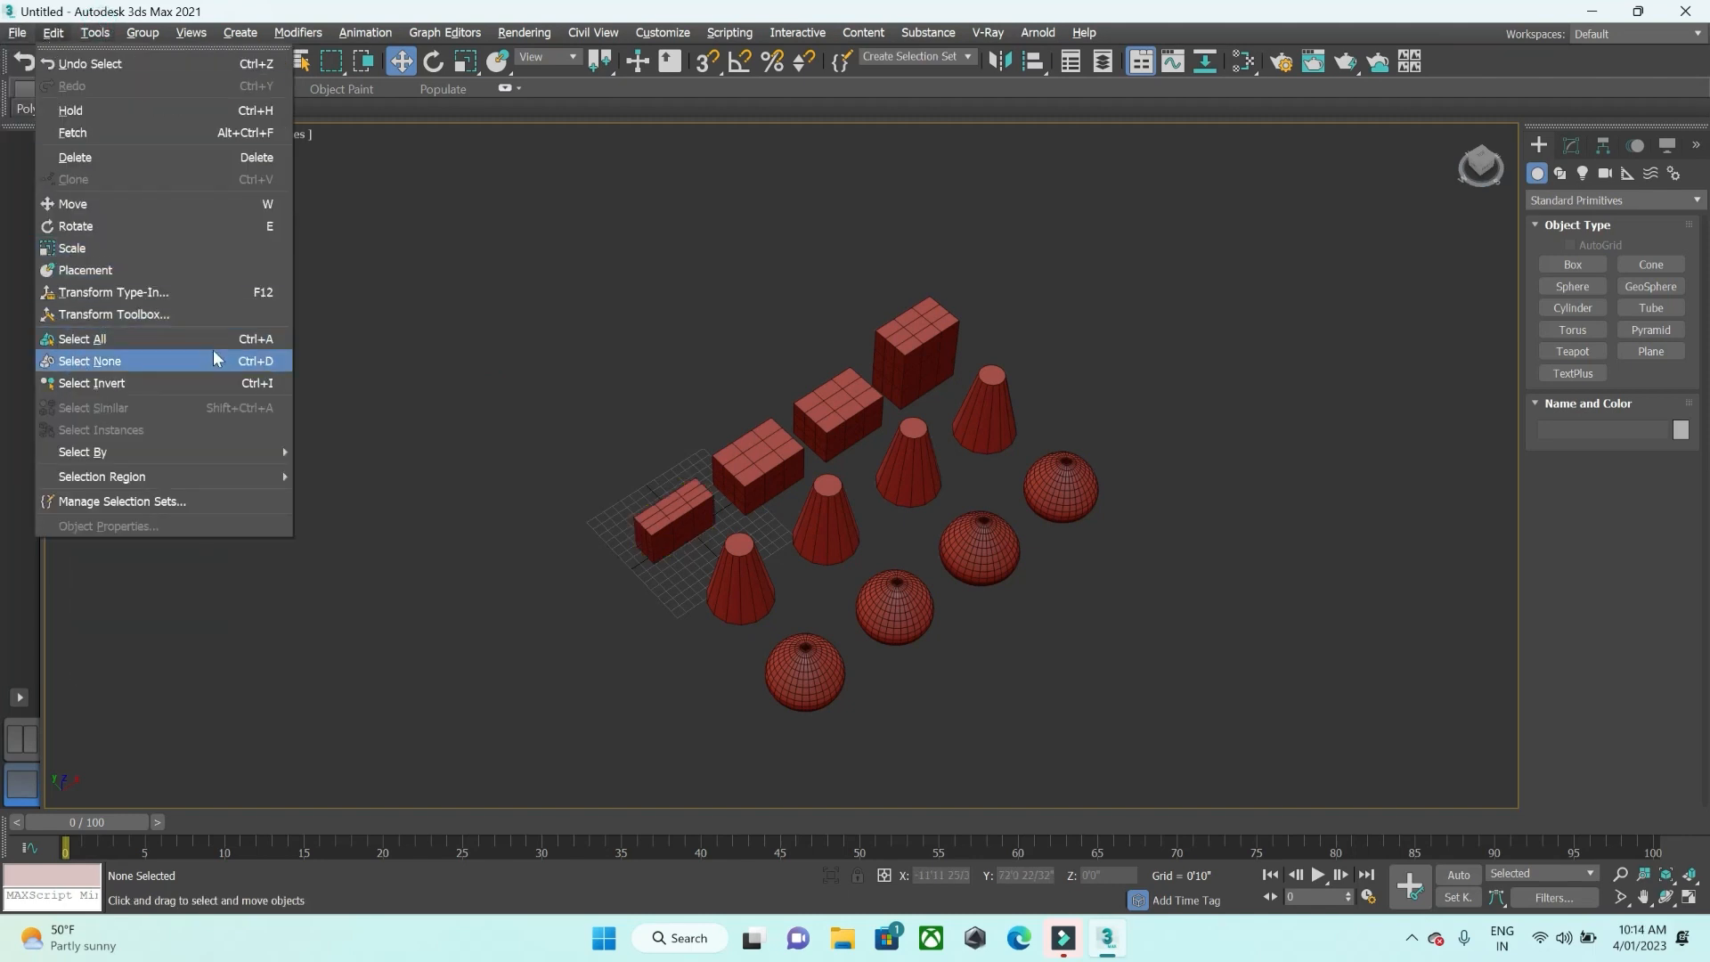
pyautogui.click(169, 331)
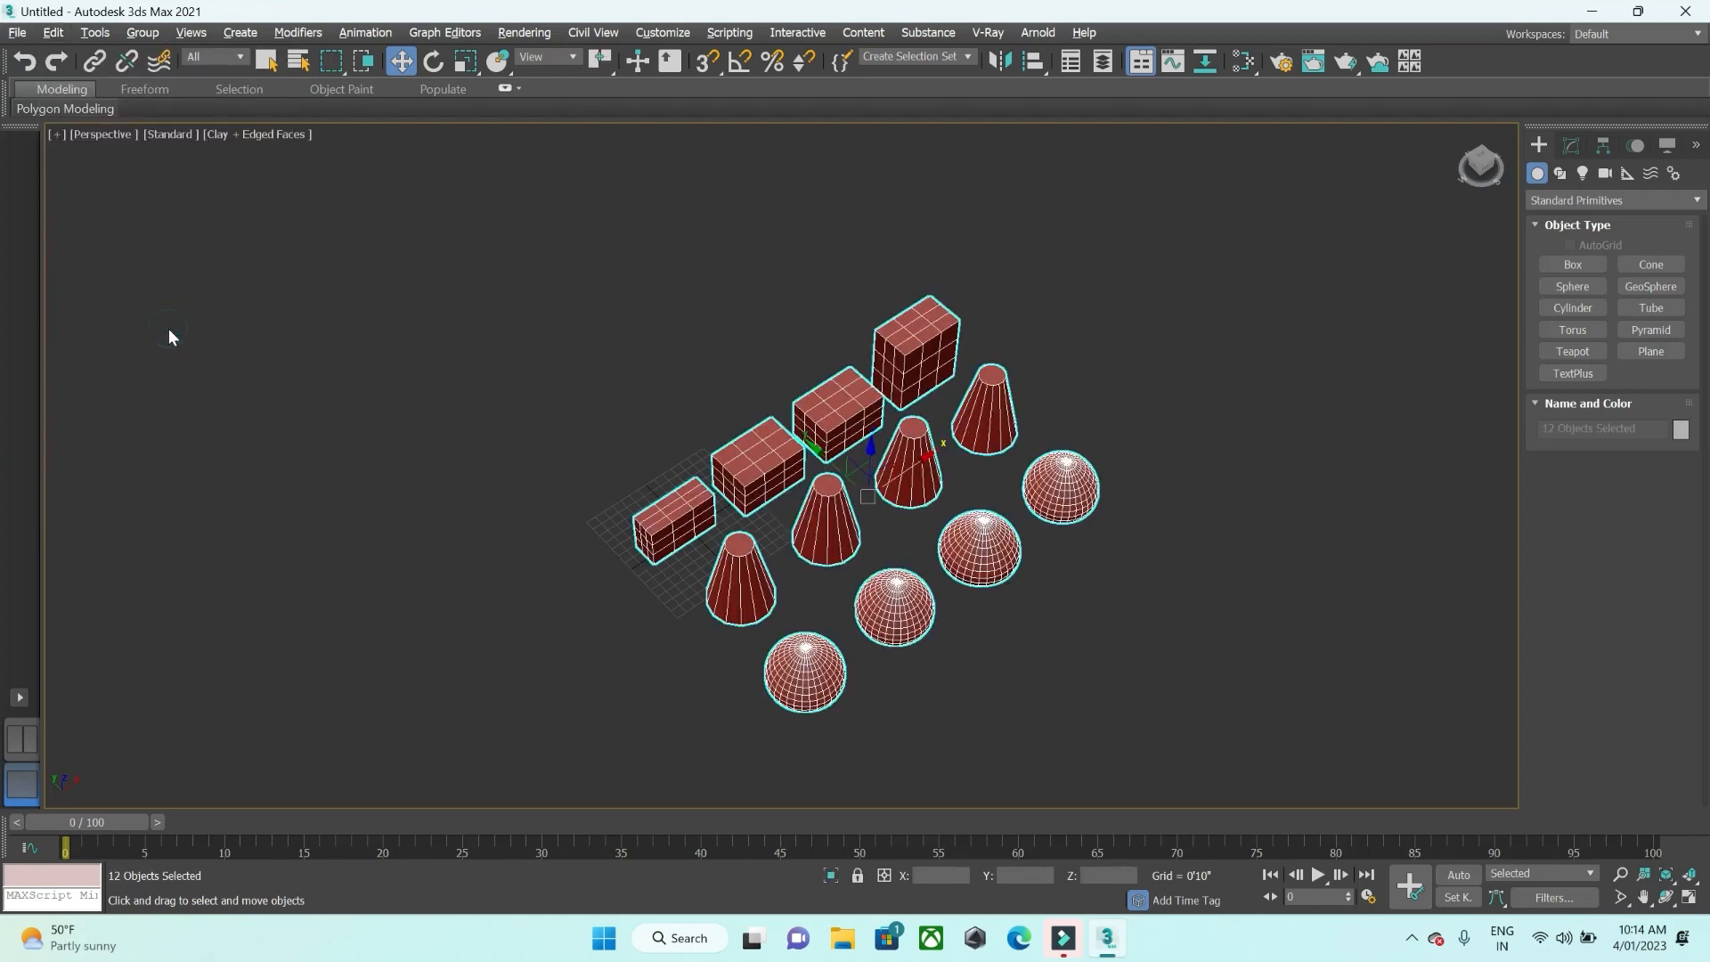
pyautogui.click(354, 297)
# Select the first box, invert the selection back and forth with Select Invert, and deselect everything
pyautogui.click(674, 521)
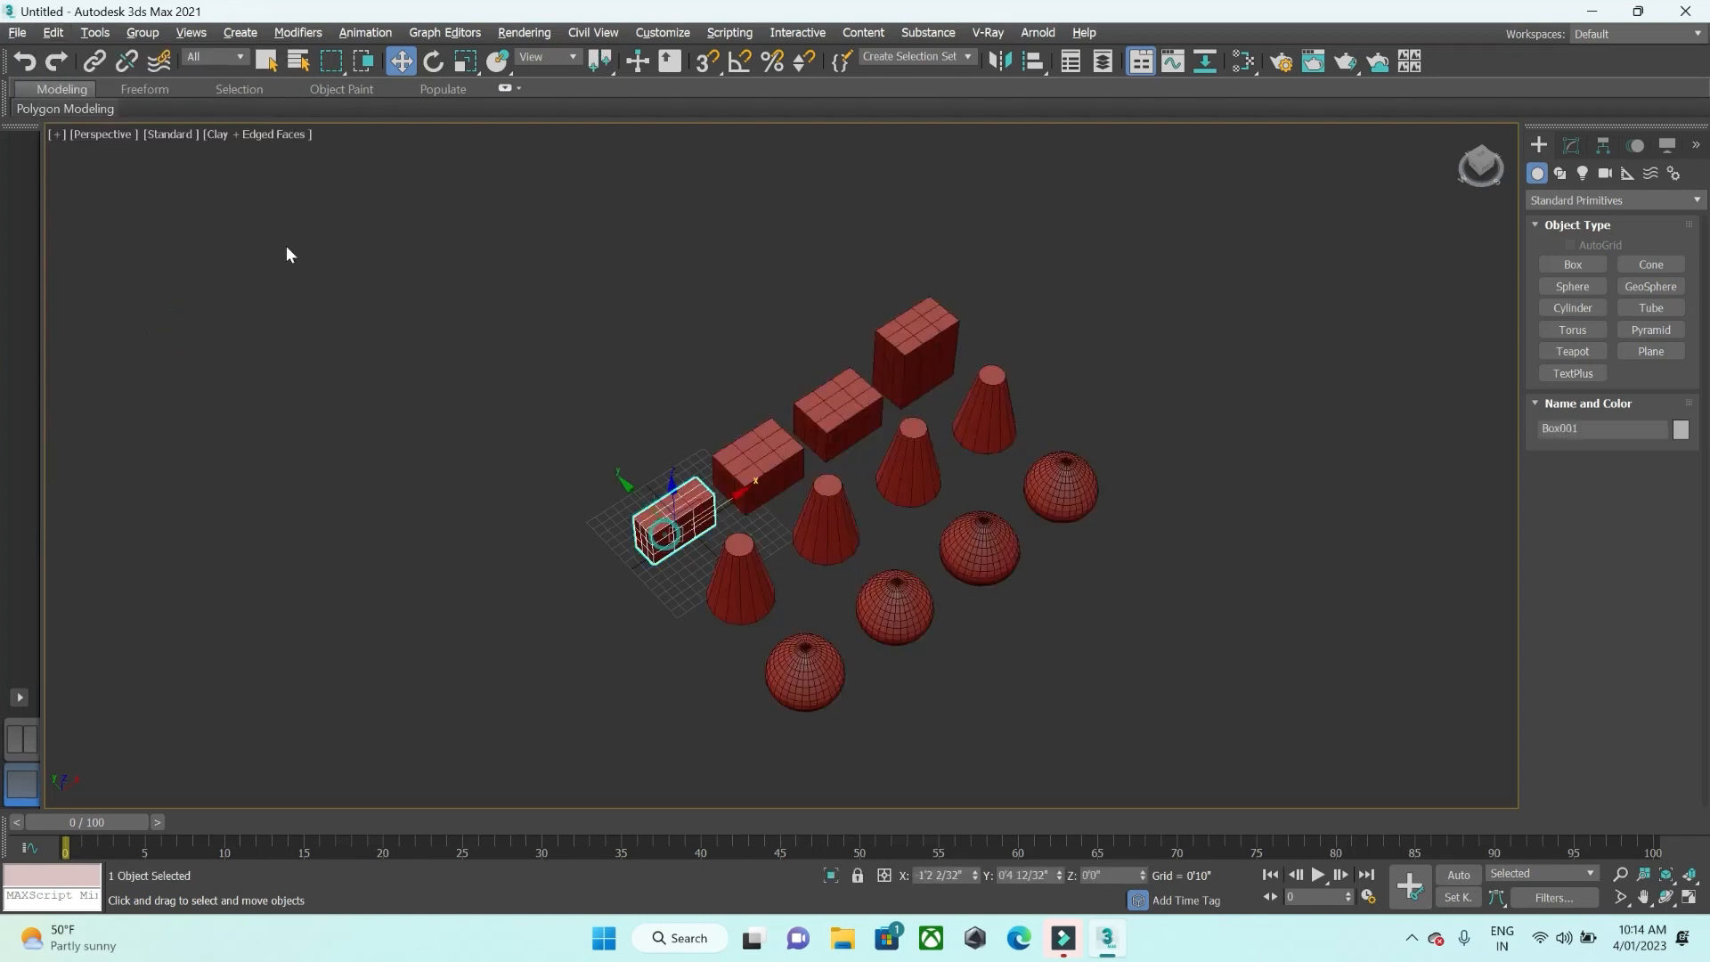
pyautogui.click(59, 32)
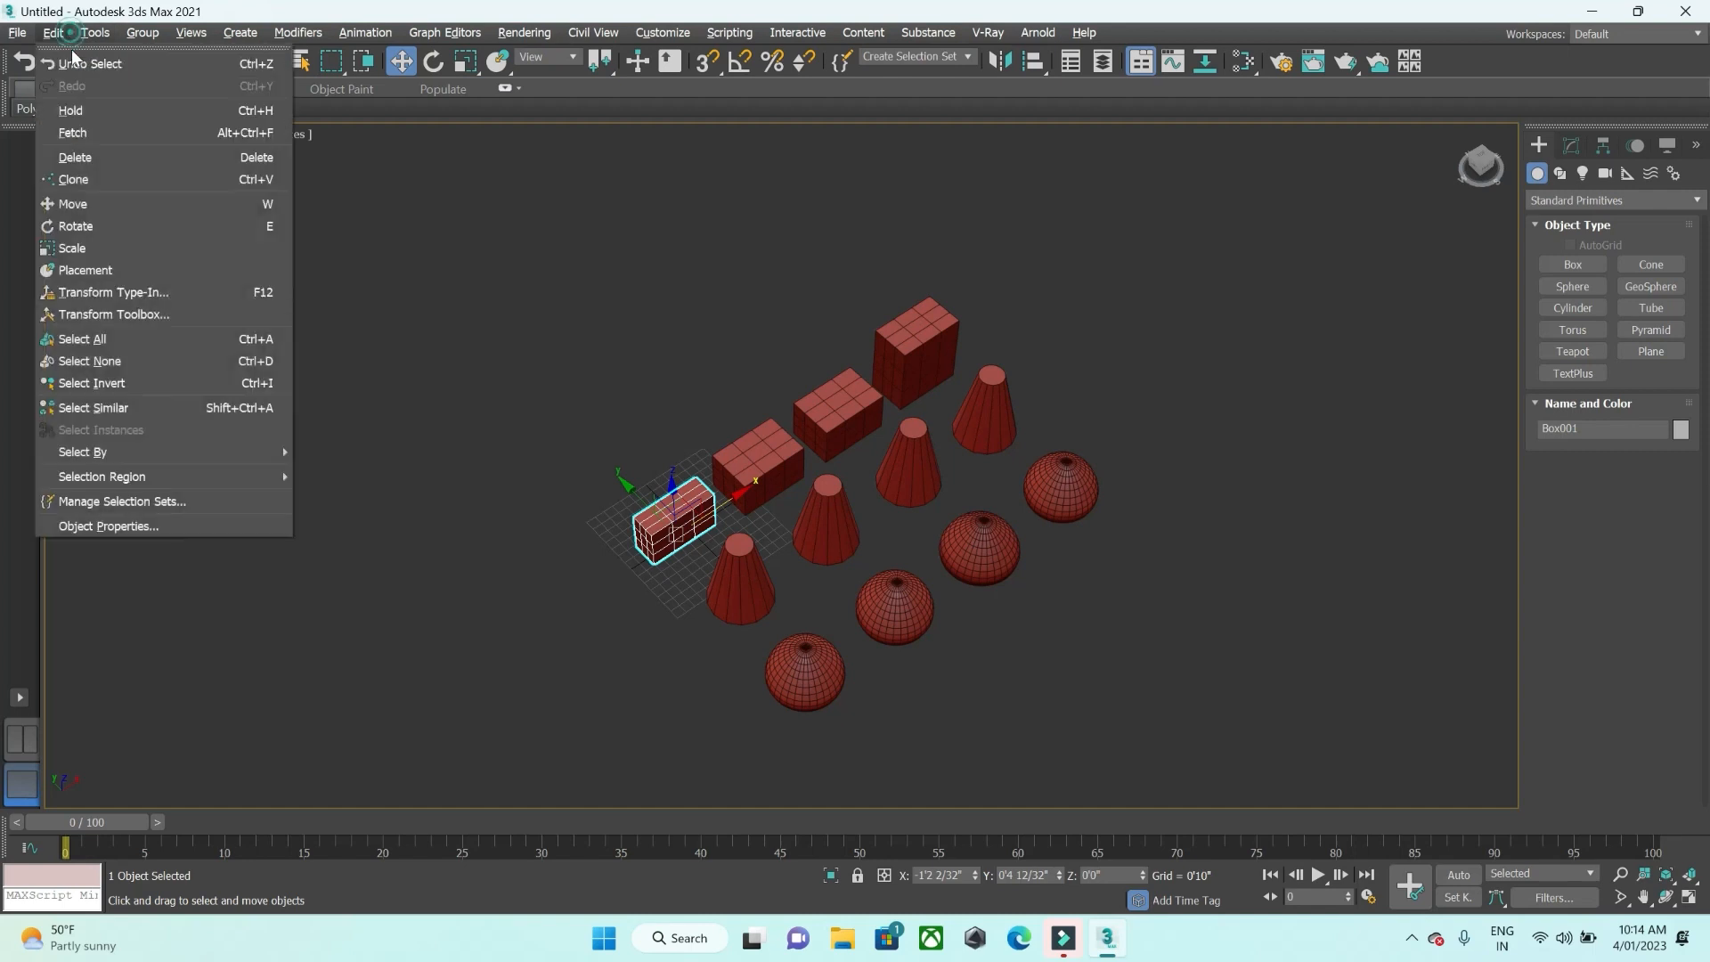
pyautogui.click(84, 380)
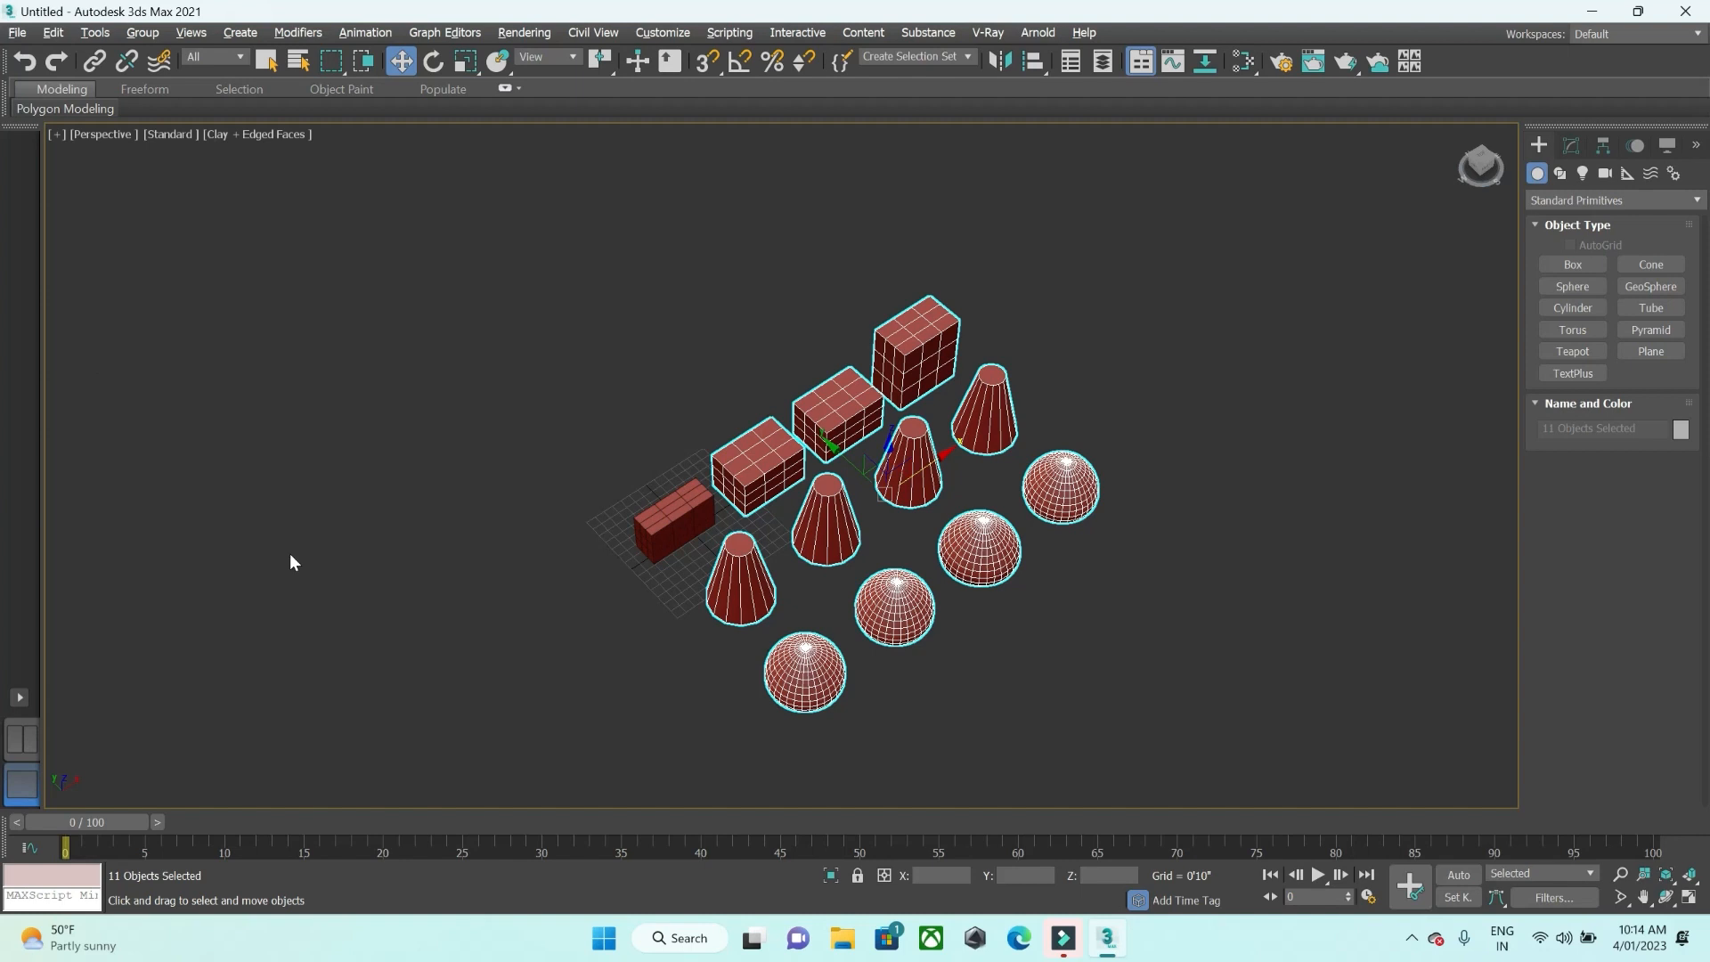
pyautogui.hotkey('ctrl', 'i')
pyautogui.hotkey('ctrl', 'i')
pyautogui.hotkey('ctrl', 'i')
pyautogui.hotkey('ctrl', 'i')
pyautogui.click(291, 555)
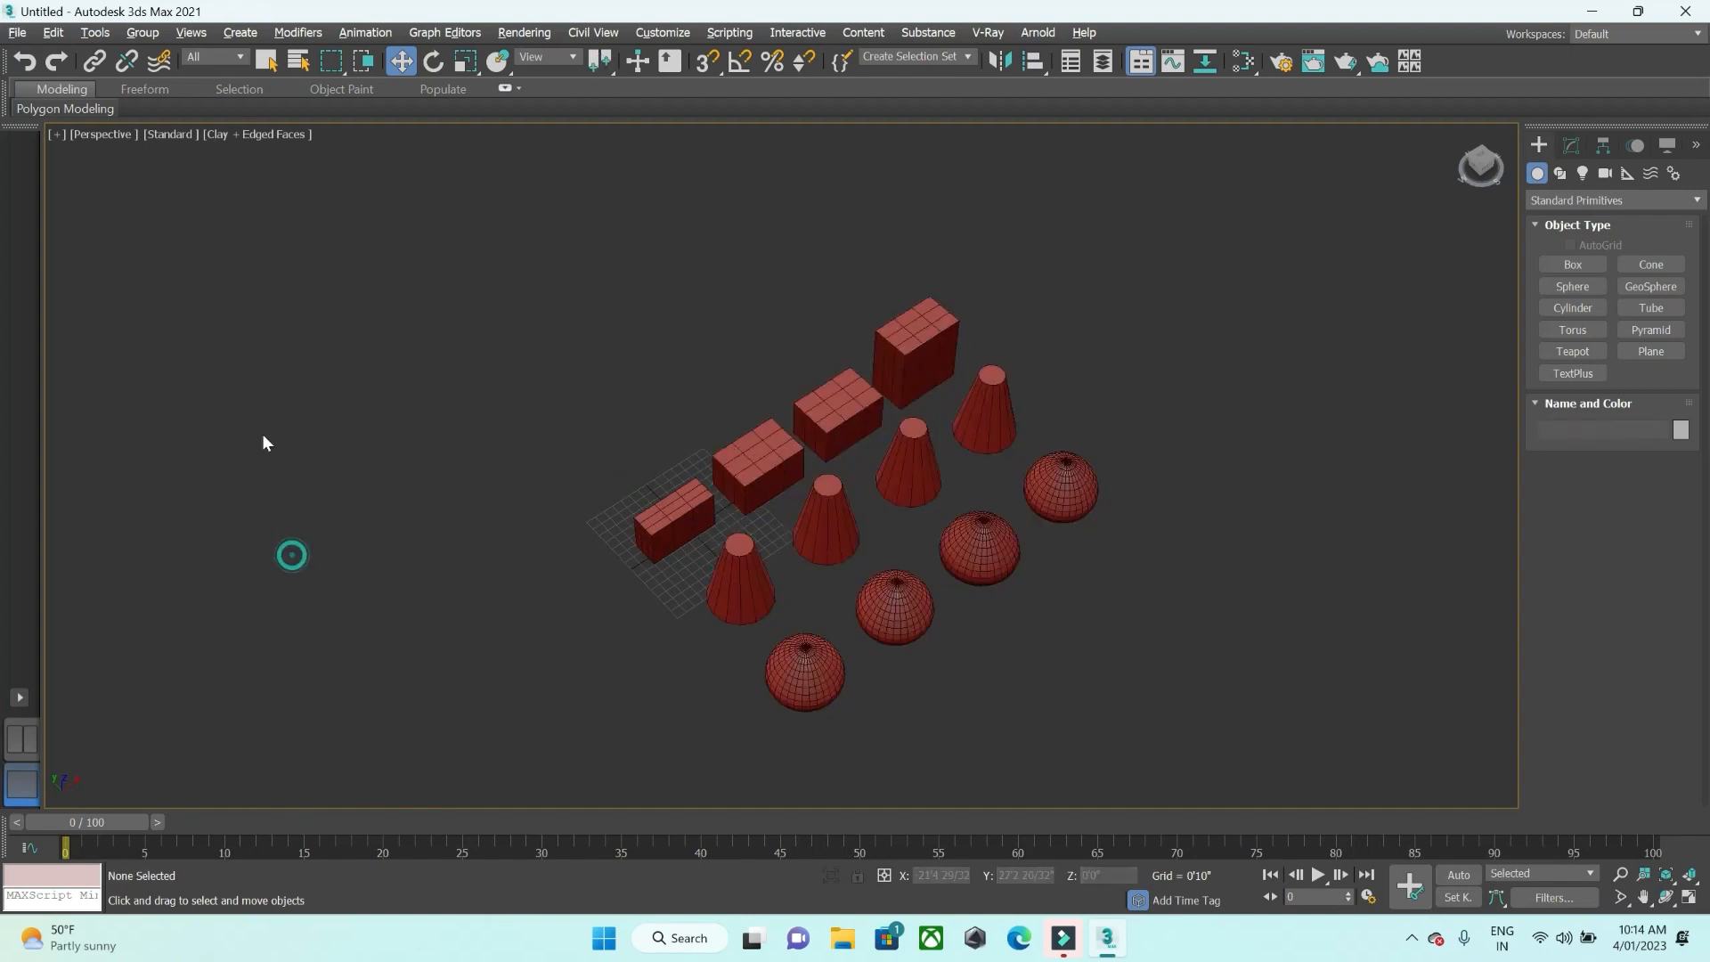
pyautogui.click(46, 36)
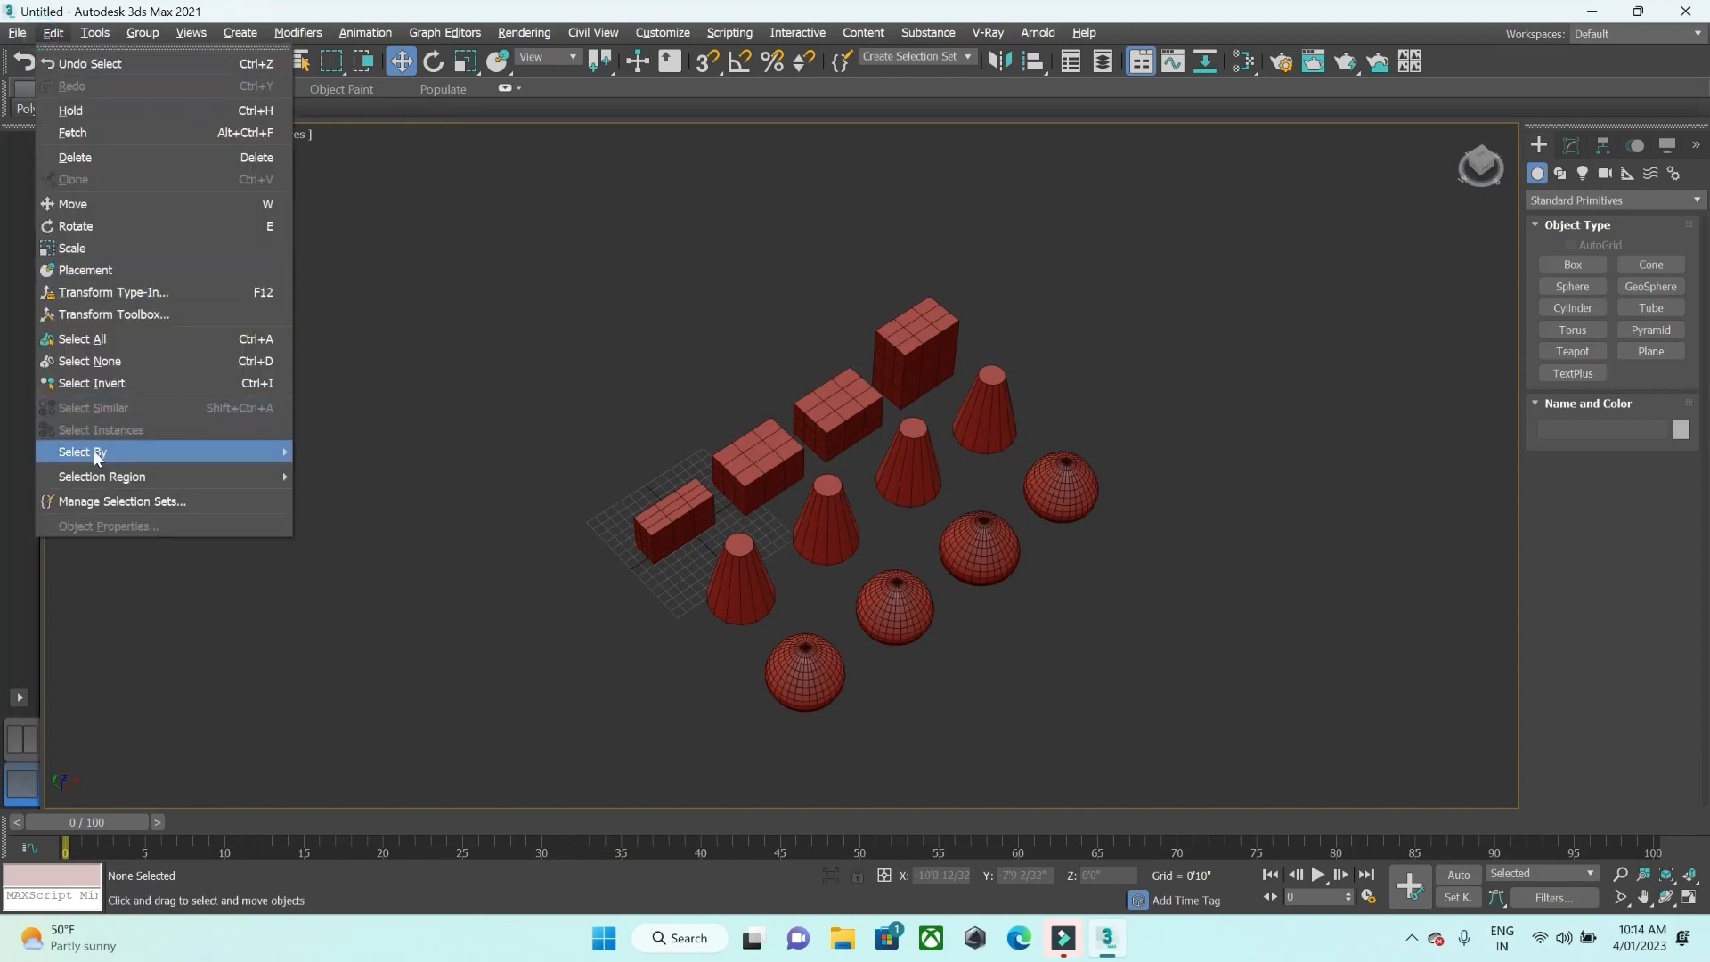
pyautogui.moveTo(96, 453)
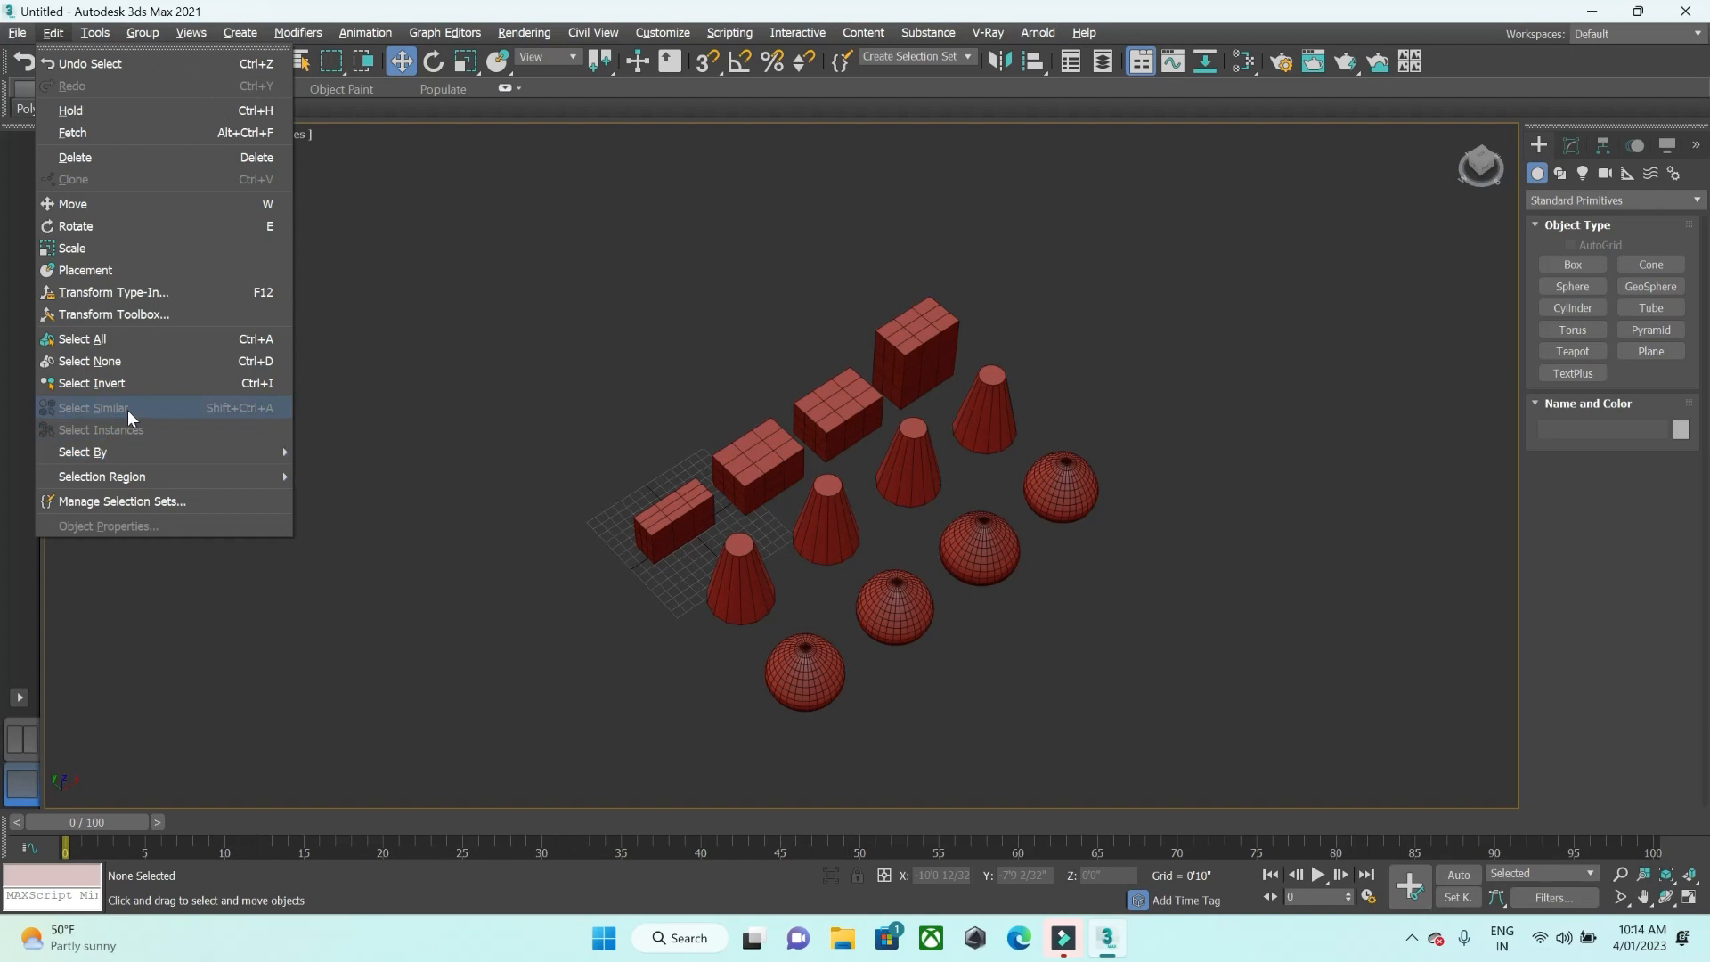
pyautogui.click(413, 430)
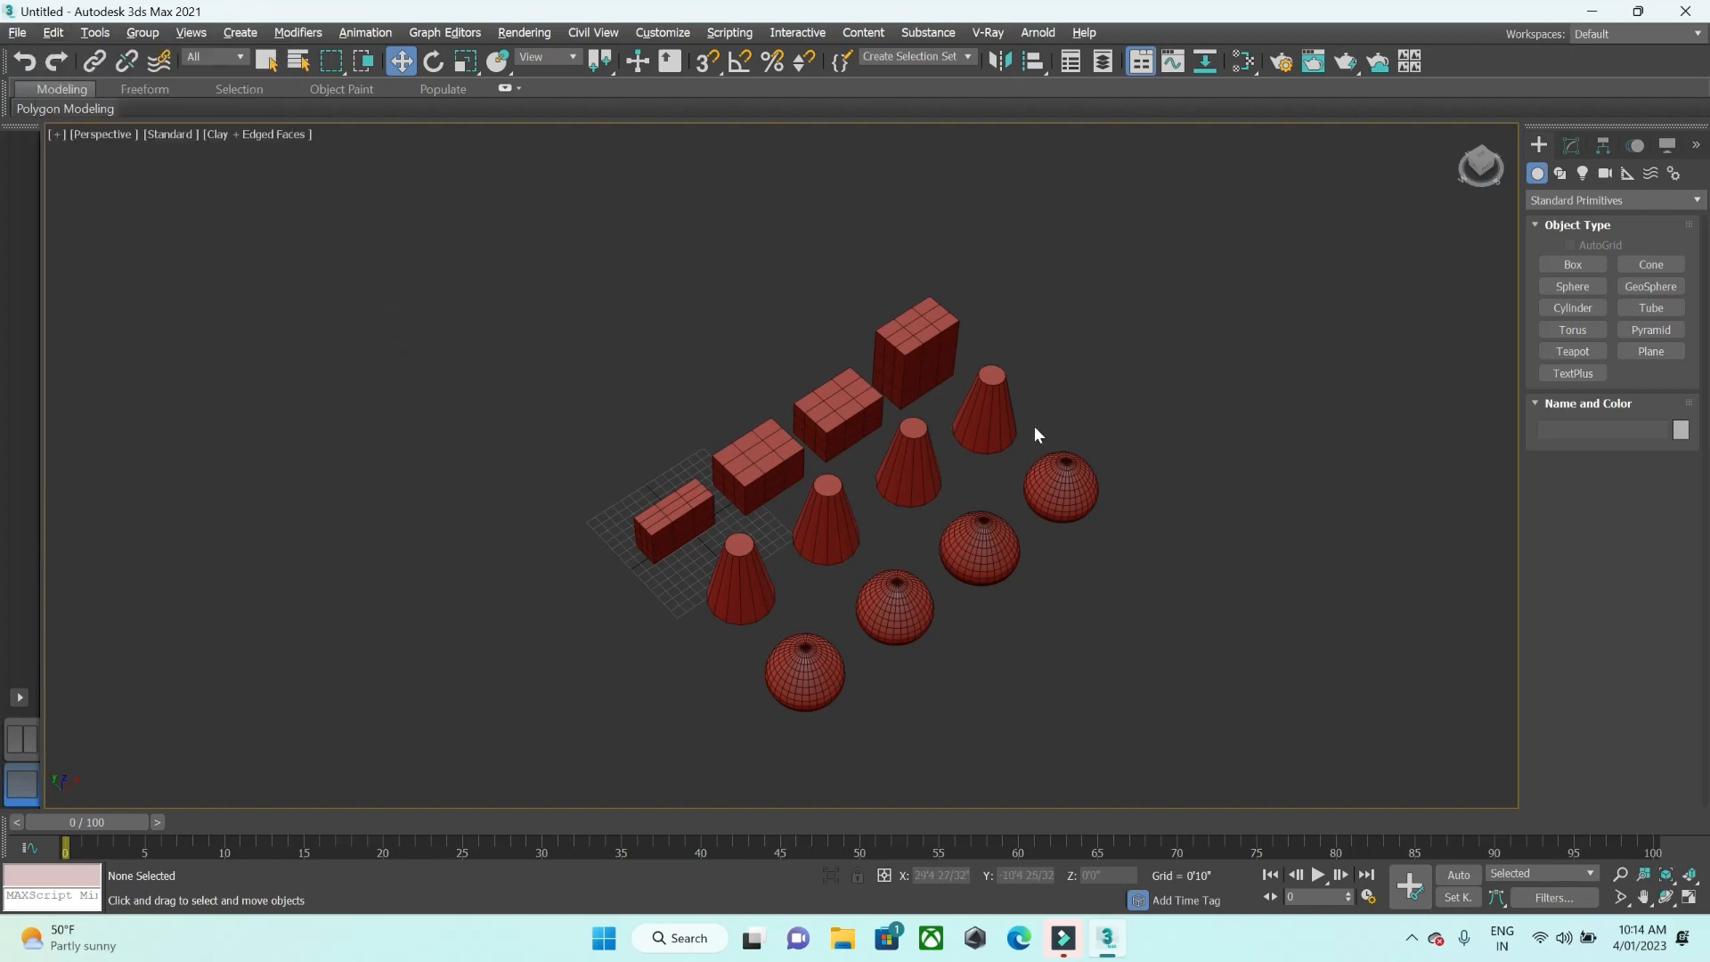
pyautogui.click(927, 342)
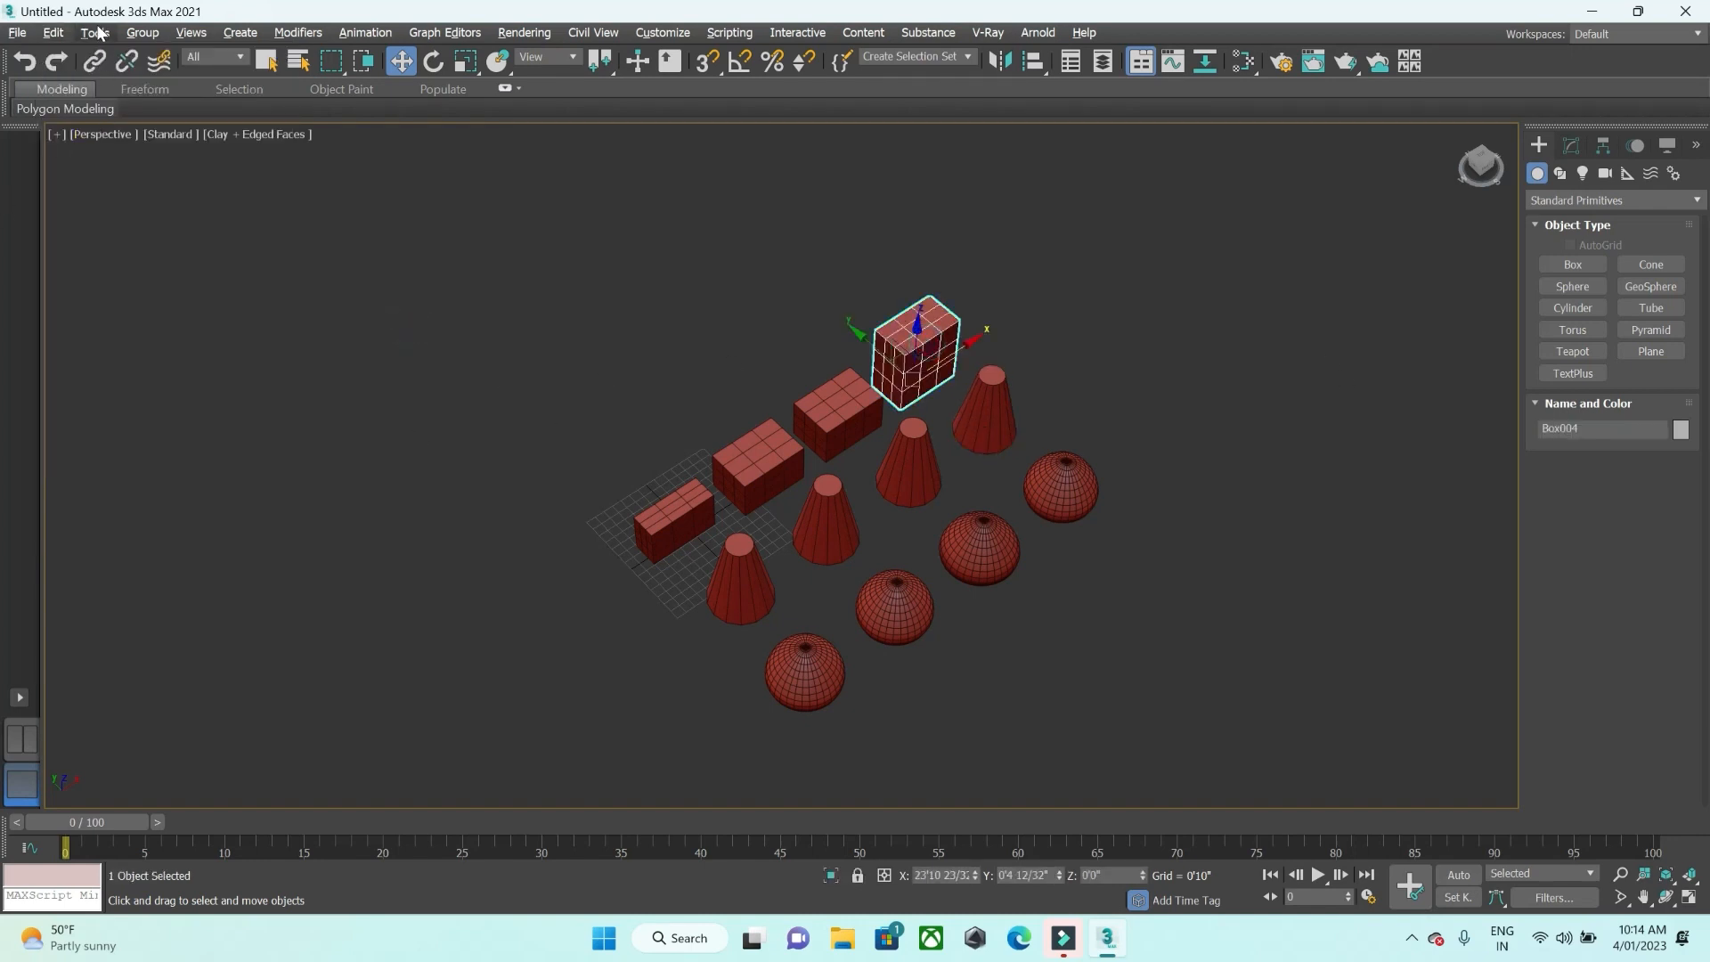
pyautogui.click(54, 32)
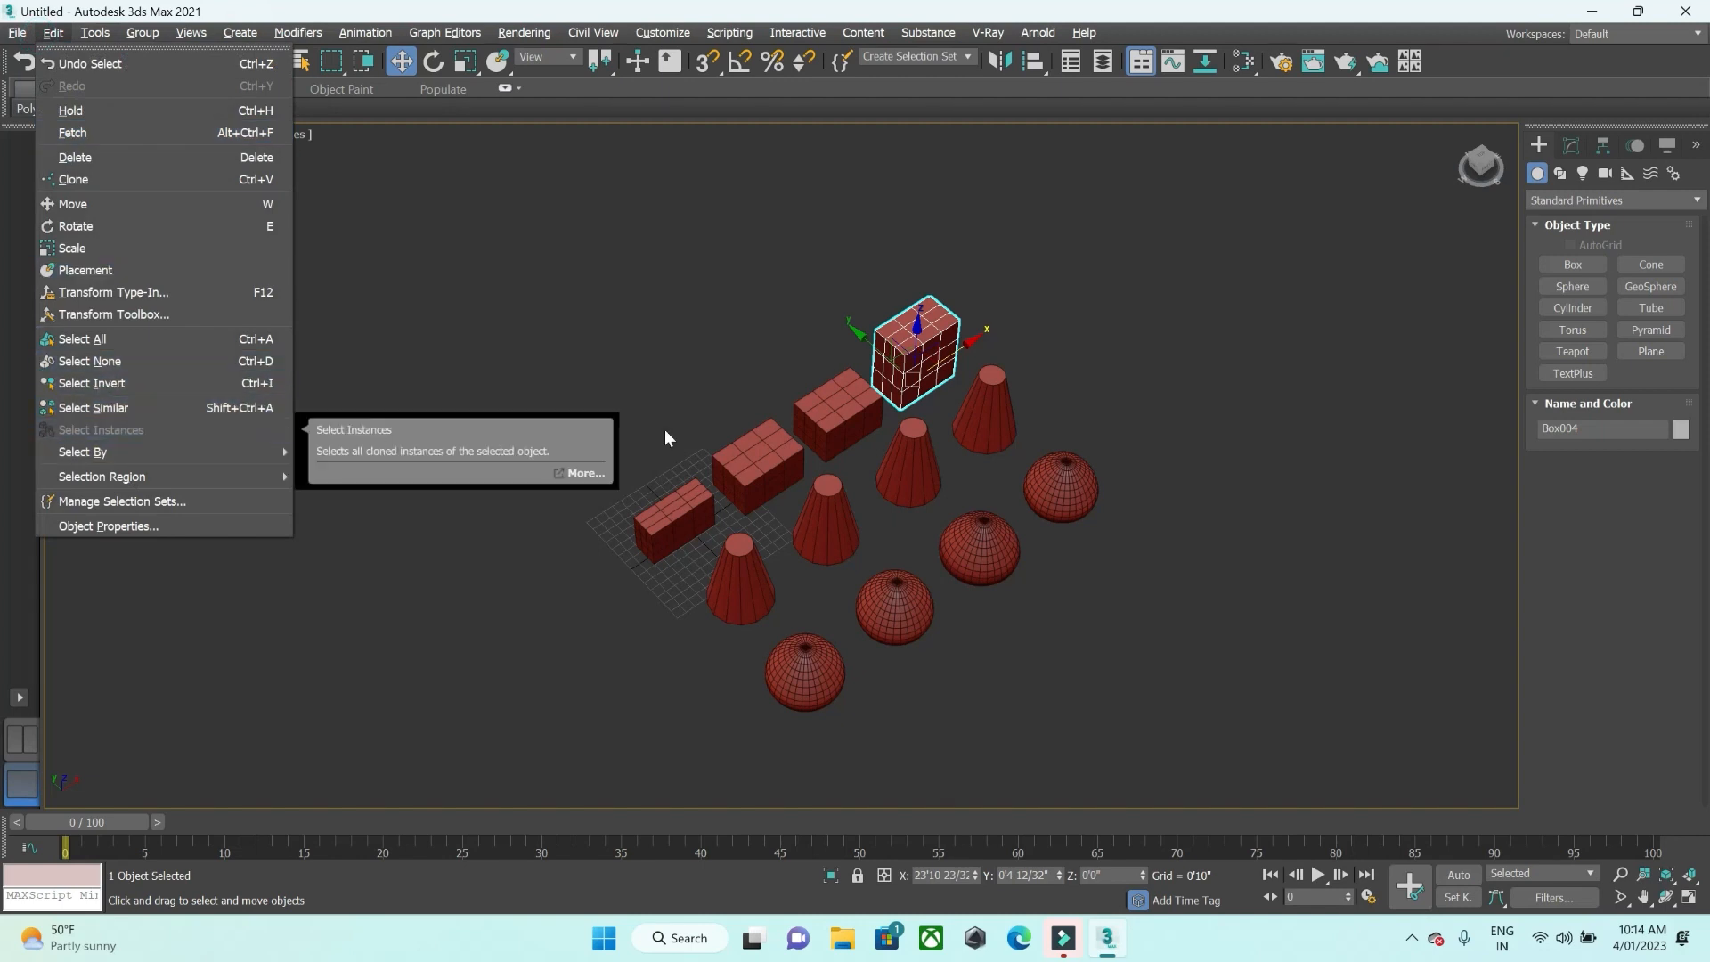
# Select the farthest tapered cylinder, extend the selection to its clones with Select Instances, and deselect everything
pyautogui.click(983, 407)
pyautogui.click(982, 407)
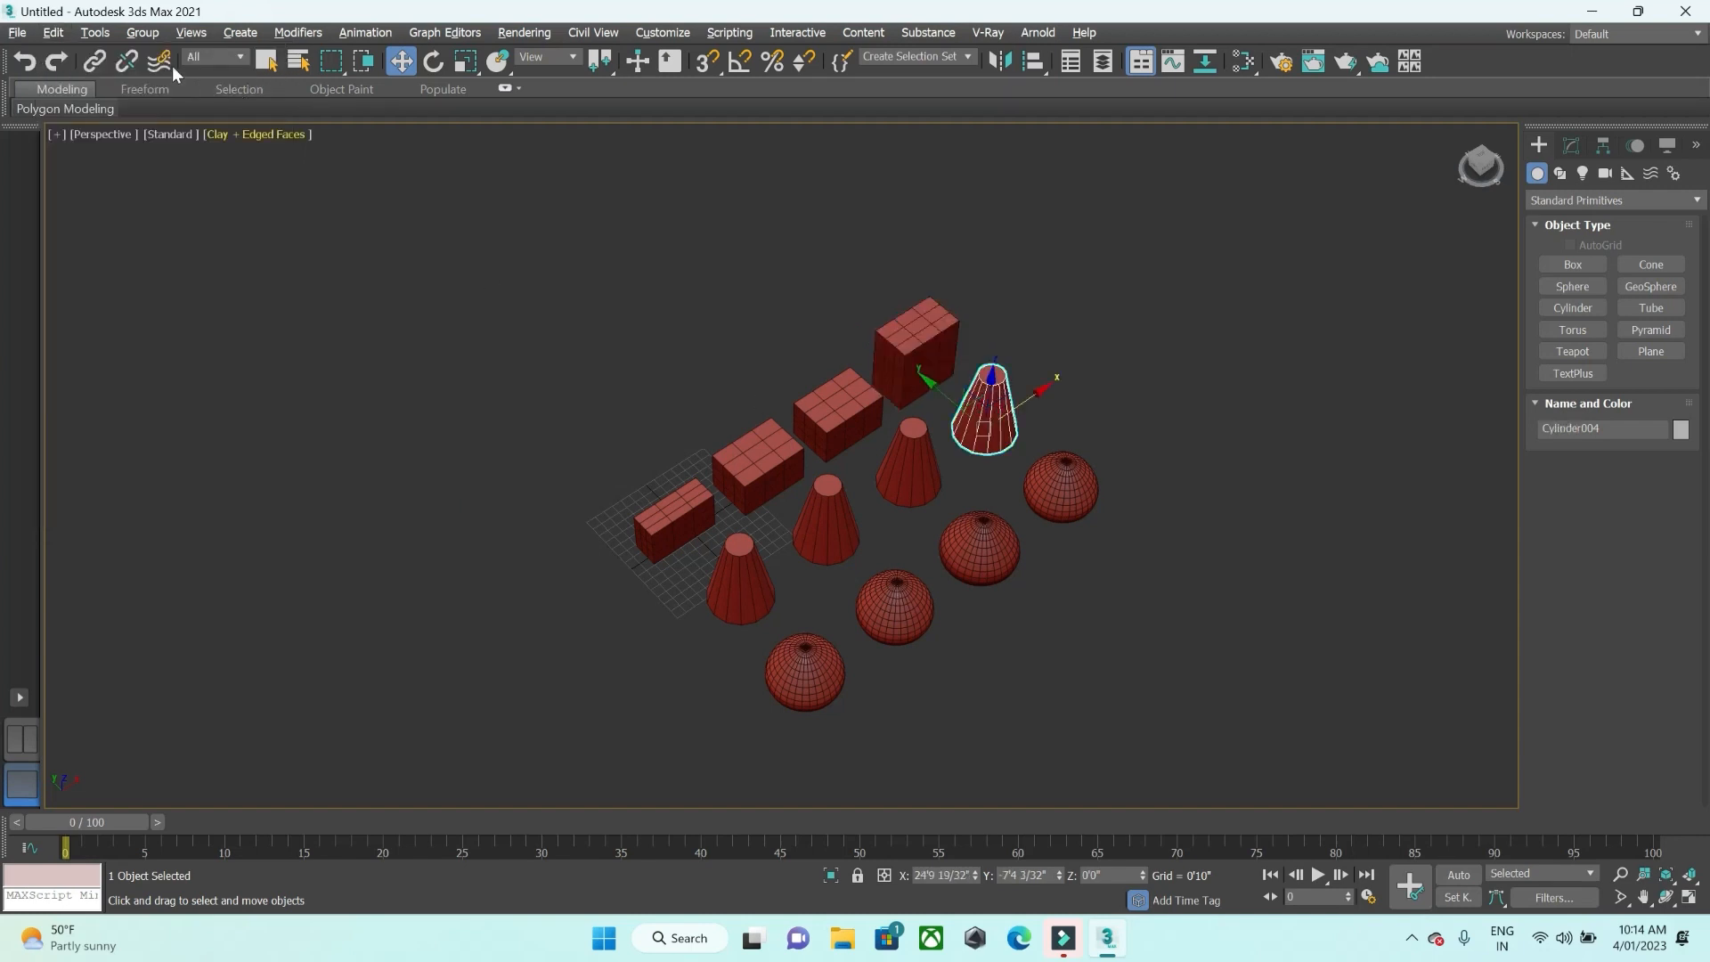
pyautogui.click(55, 31)
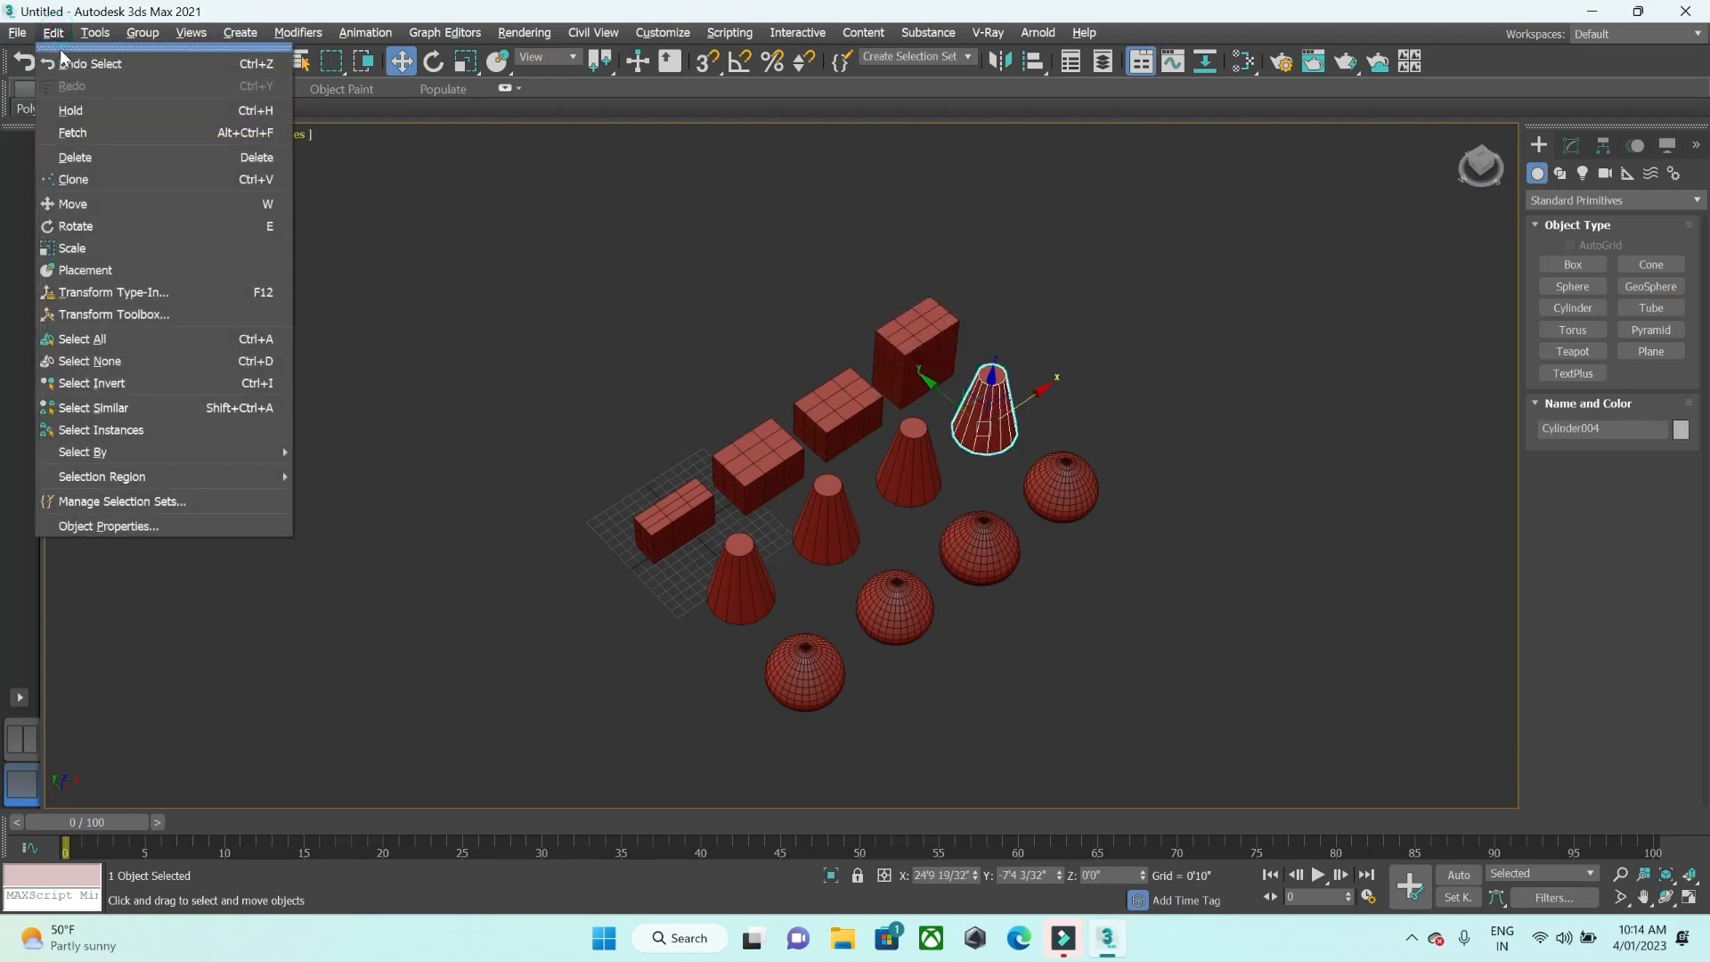
pyautogui.click(123, 429)
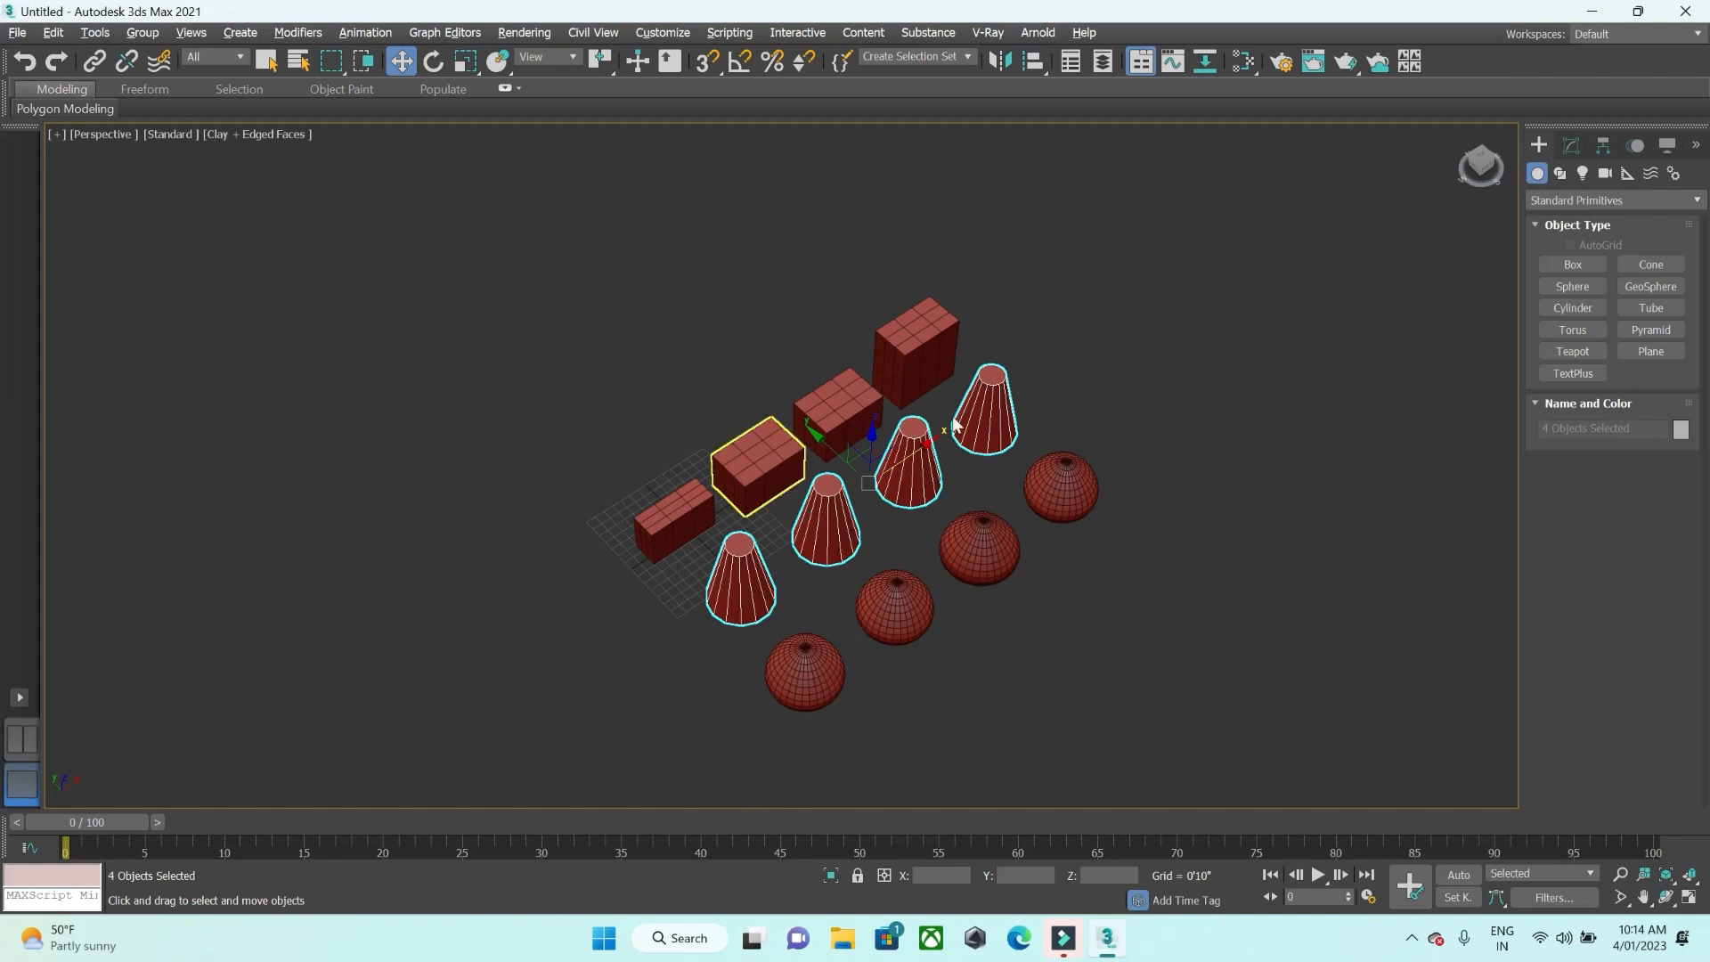
pyautogui.click(244, 330)
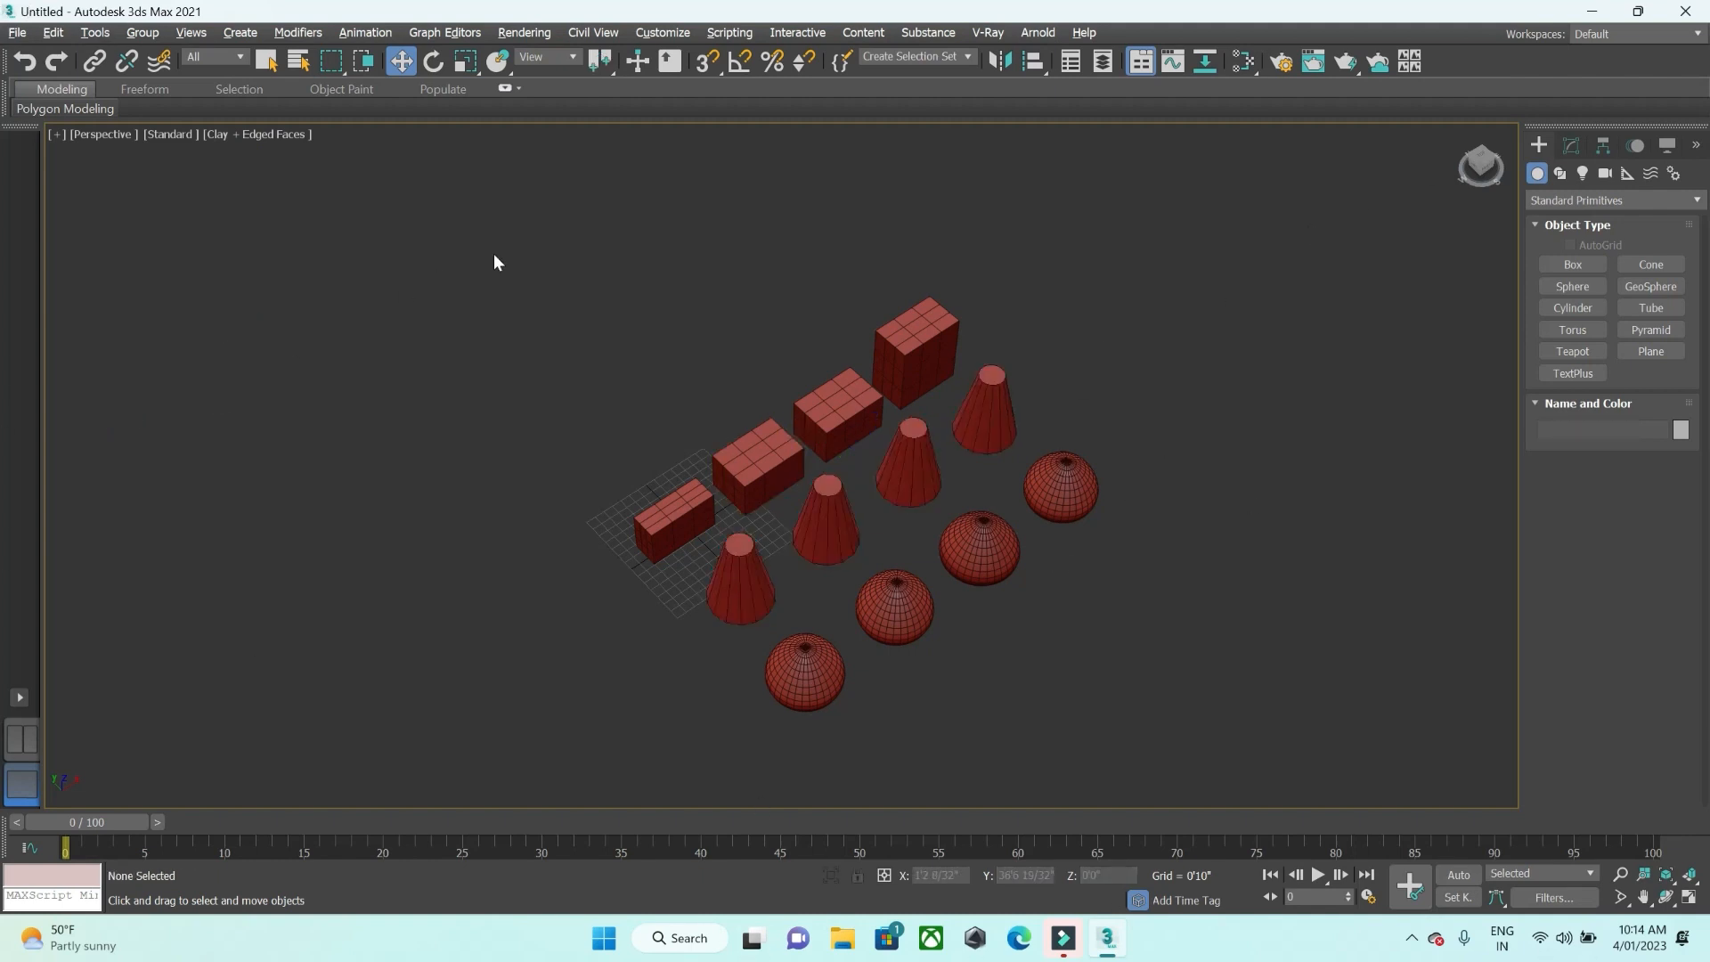
# Select the farthest tapered cylinder again, extend the selection with Select Similar, and clear it
pyautogui.click(960, 411)
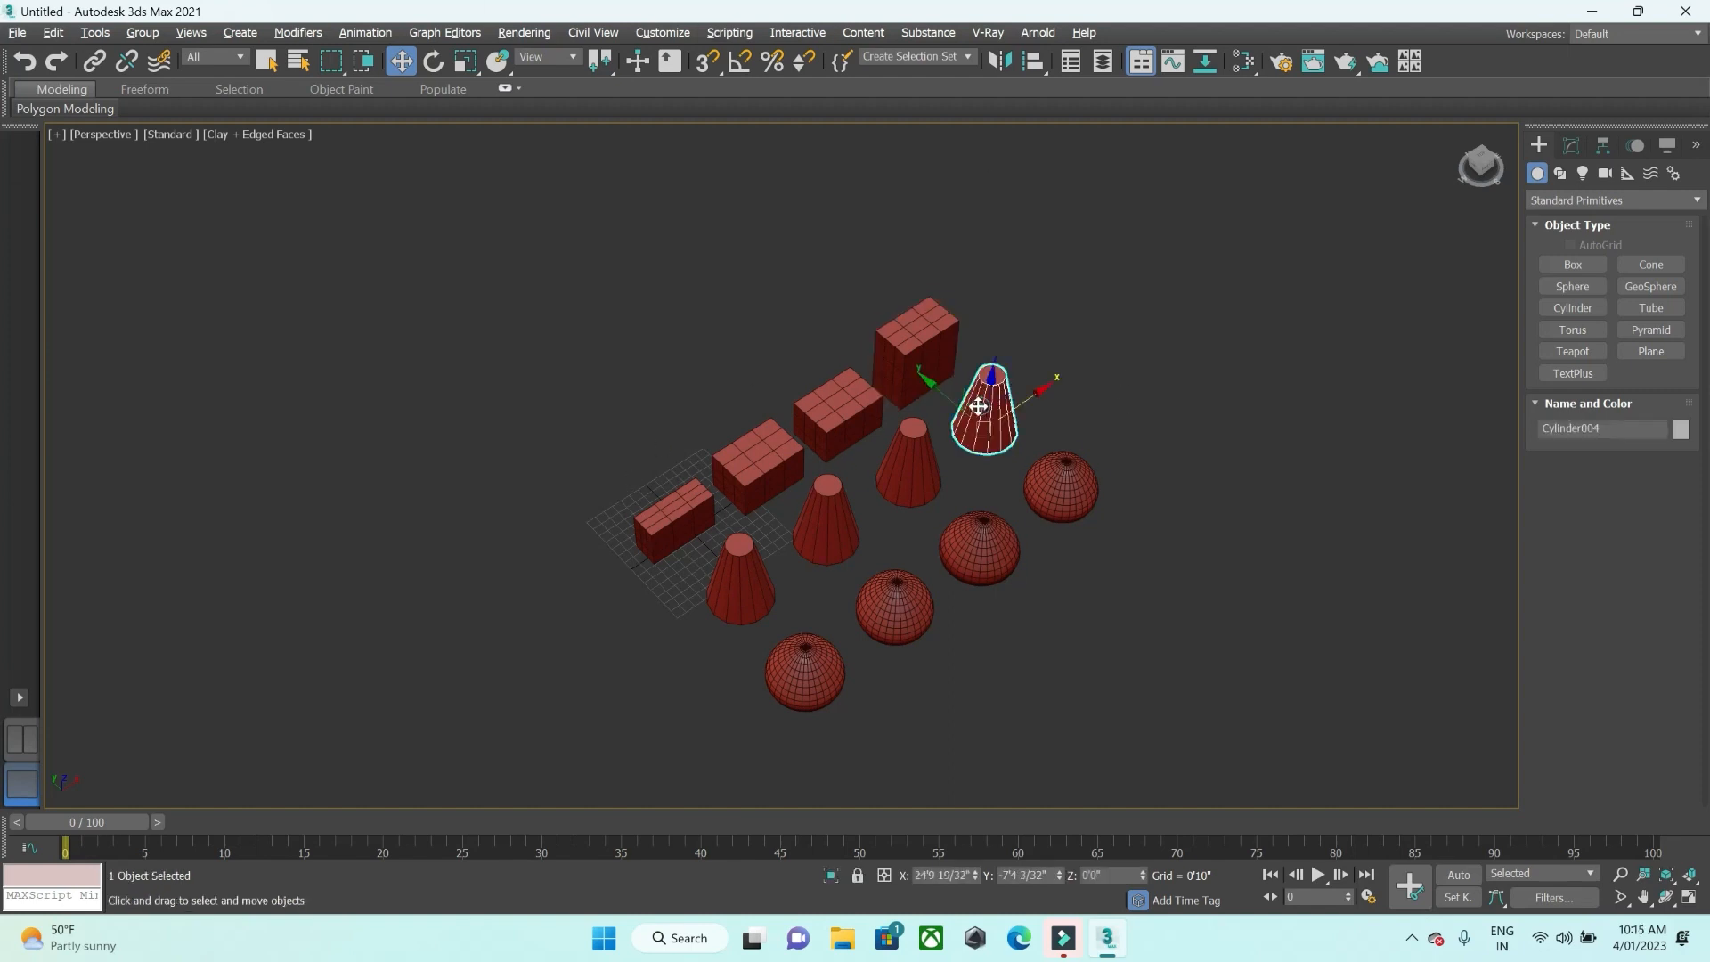
pyautogui.click(55, 32)
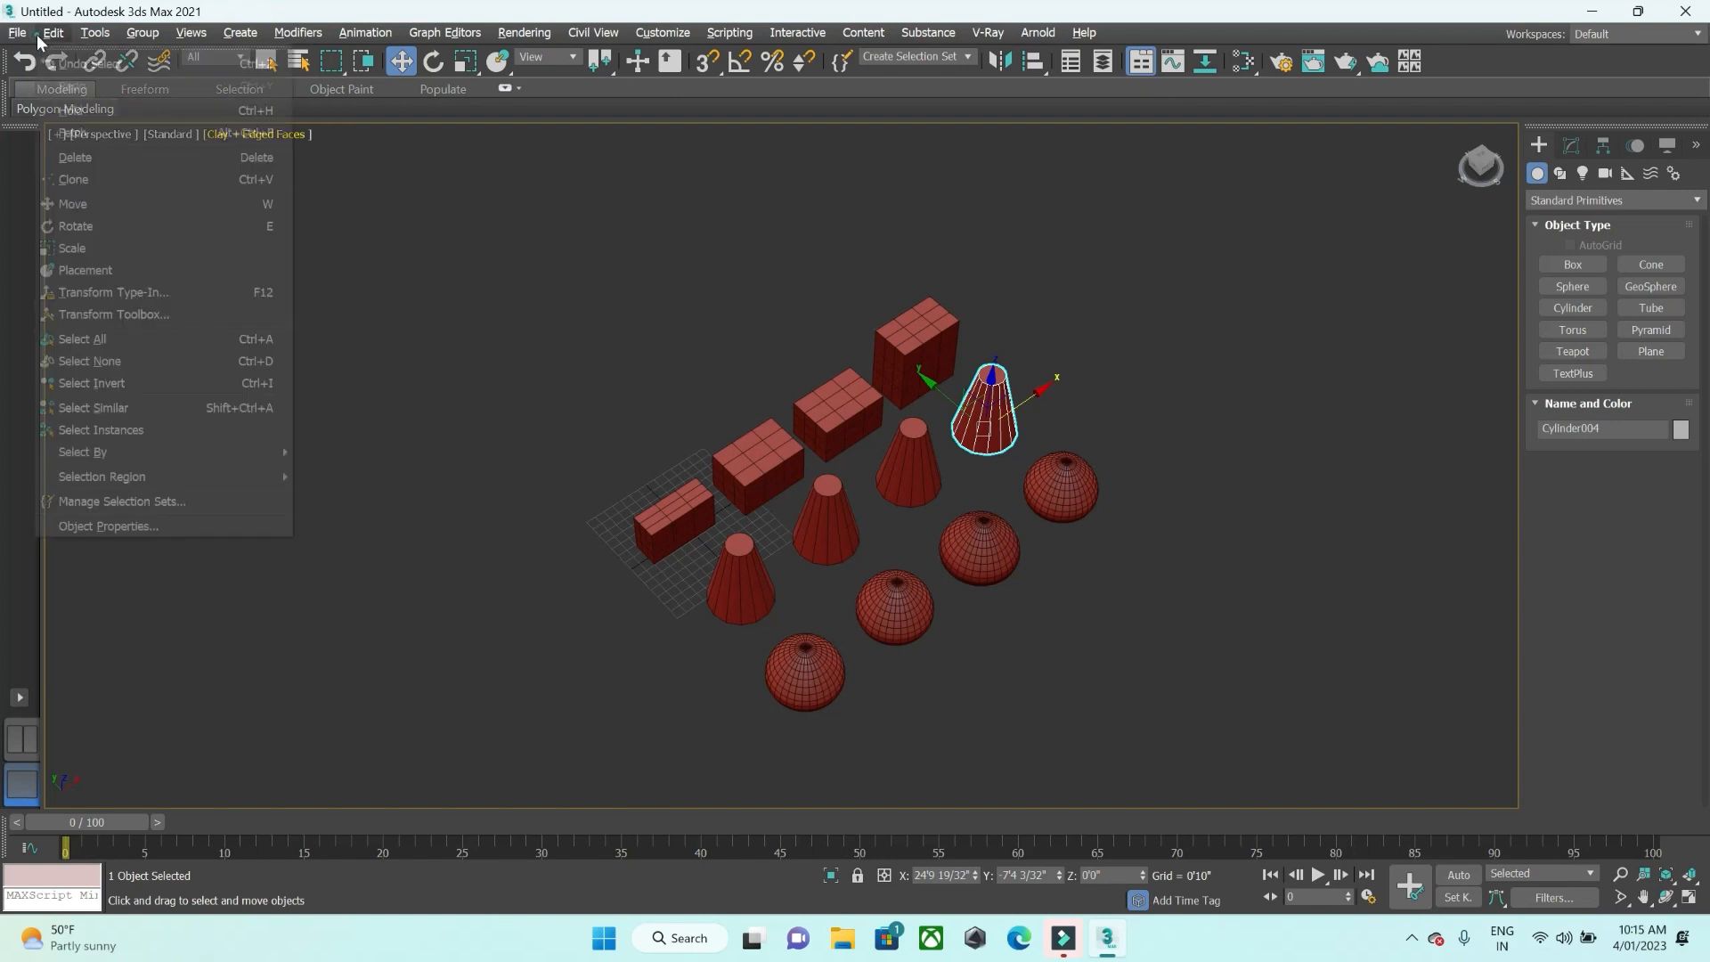
pyautogui.click(125, 410)
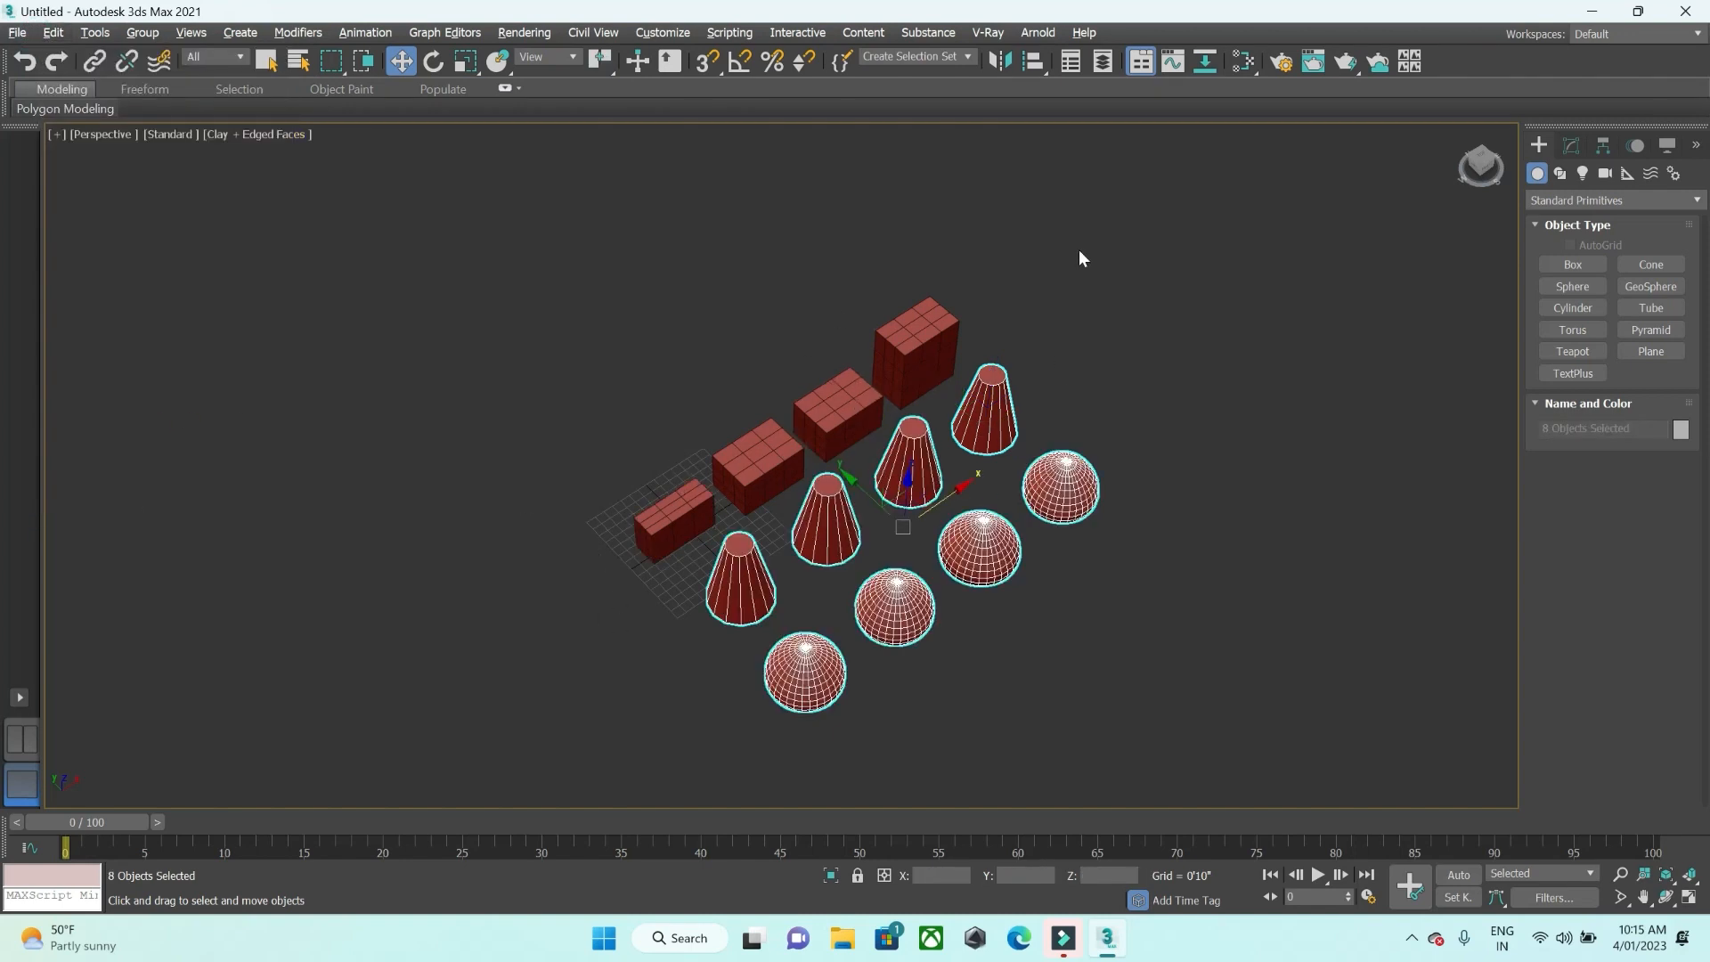
pyautogui.click(431, 307)
# Select Cylinder003 from the scene's object list with Select By Name and clear the selection
pyautogui.click(94, 33)
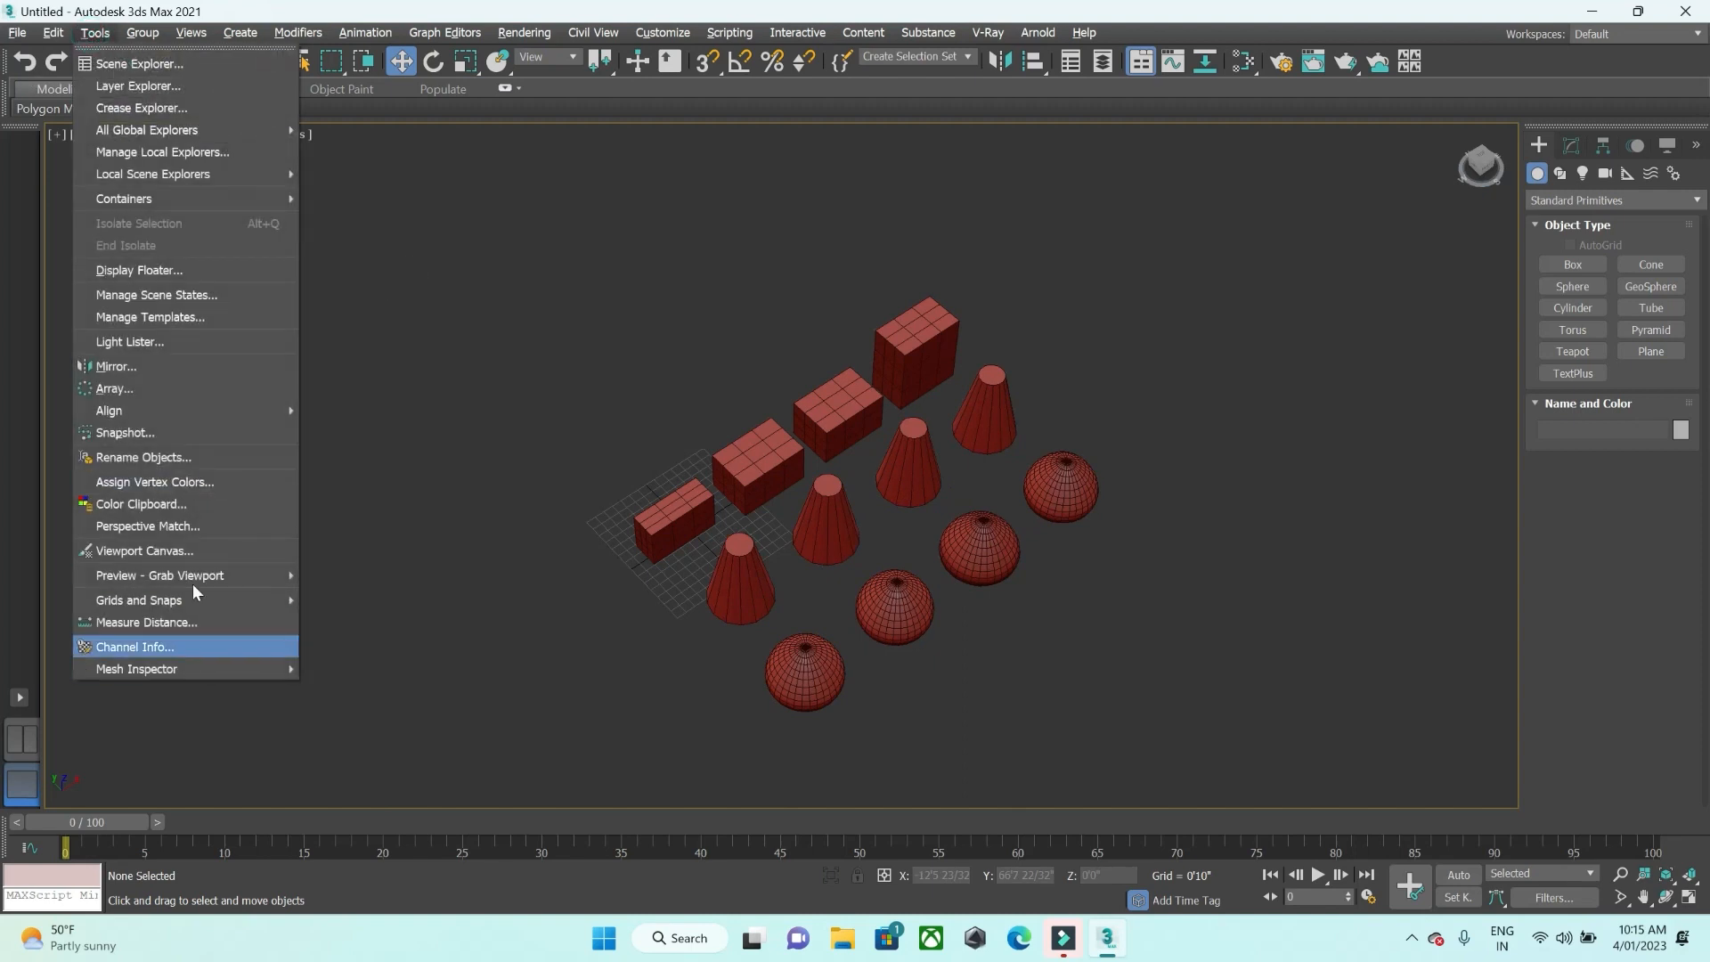
pyautogui.moveTo(54, 33)
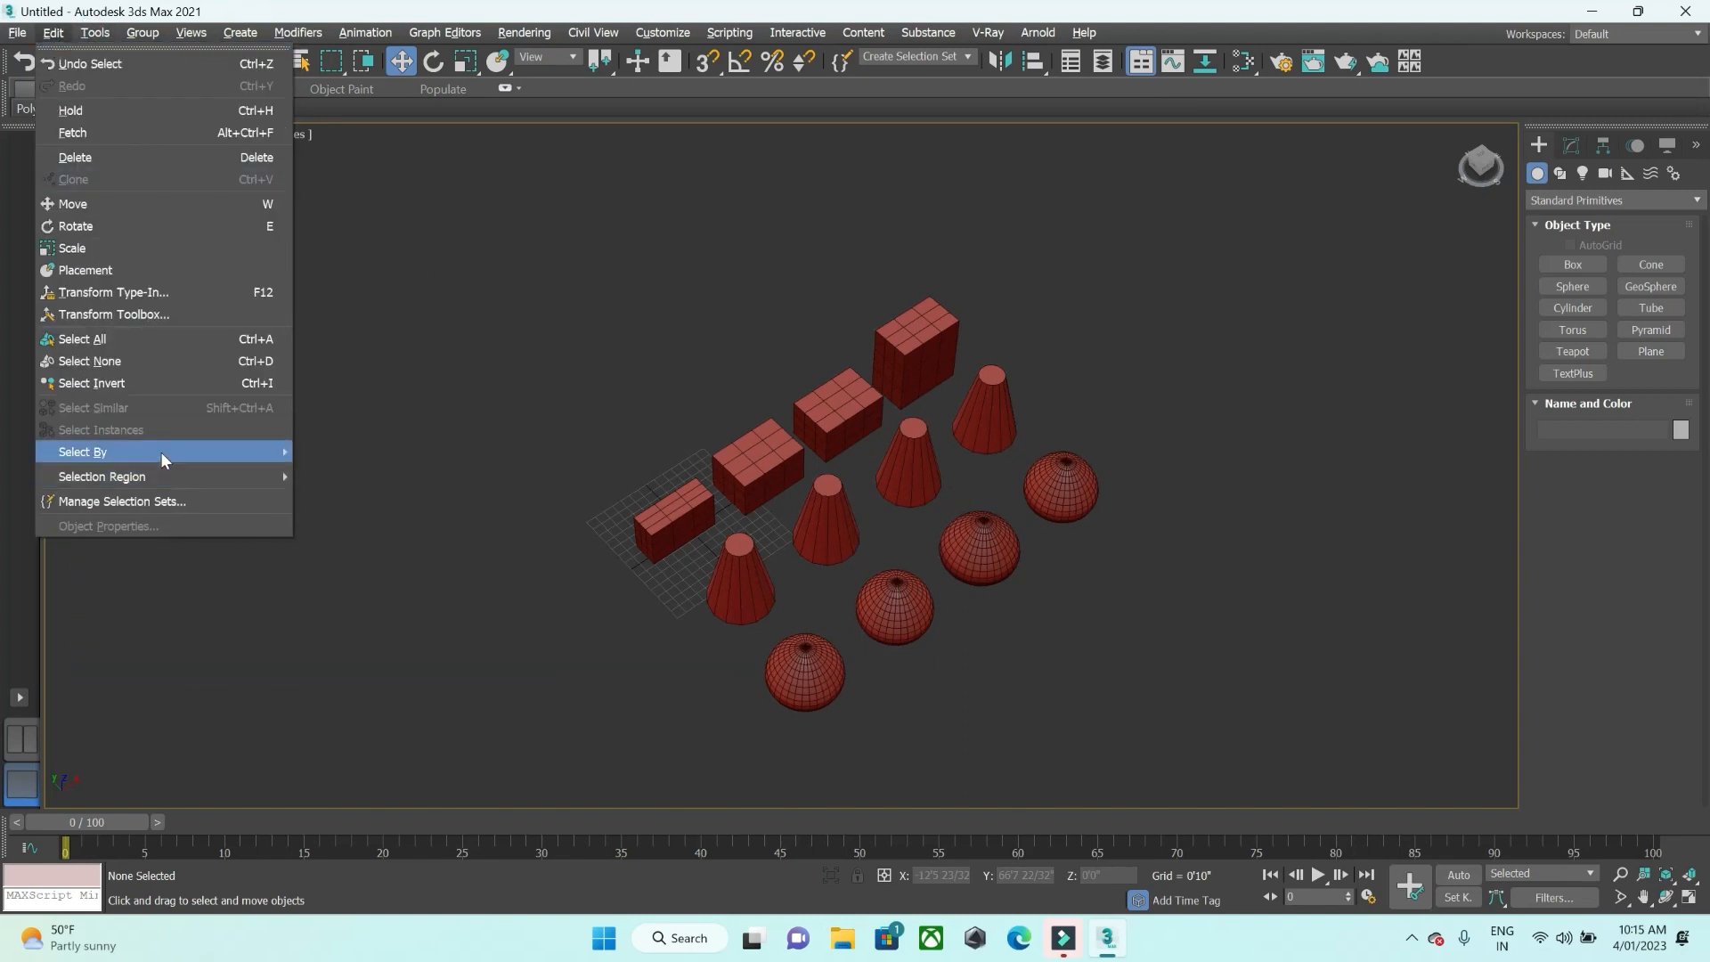
pyautogui.moveTo(163, 456)
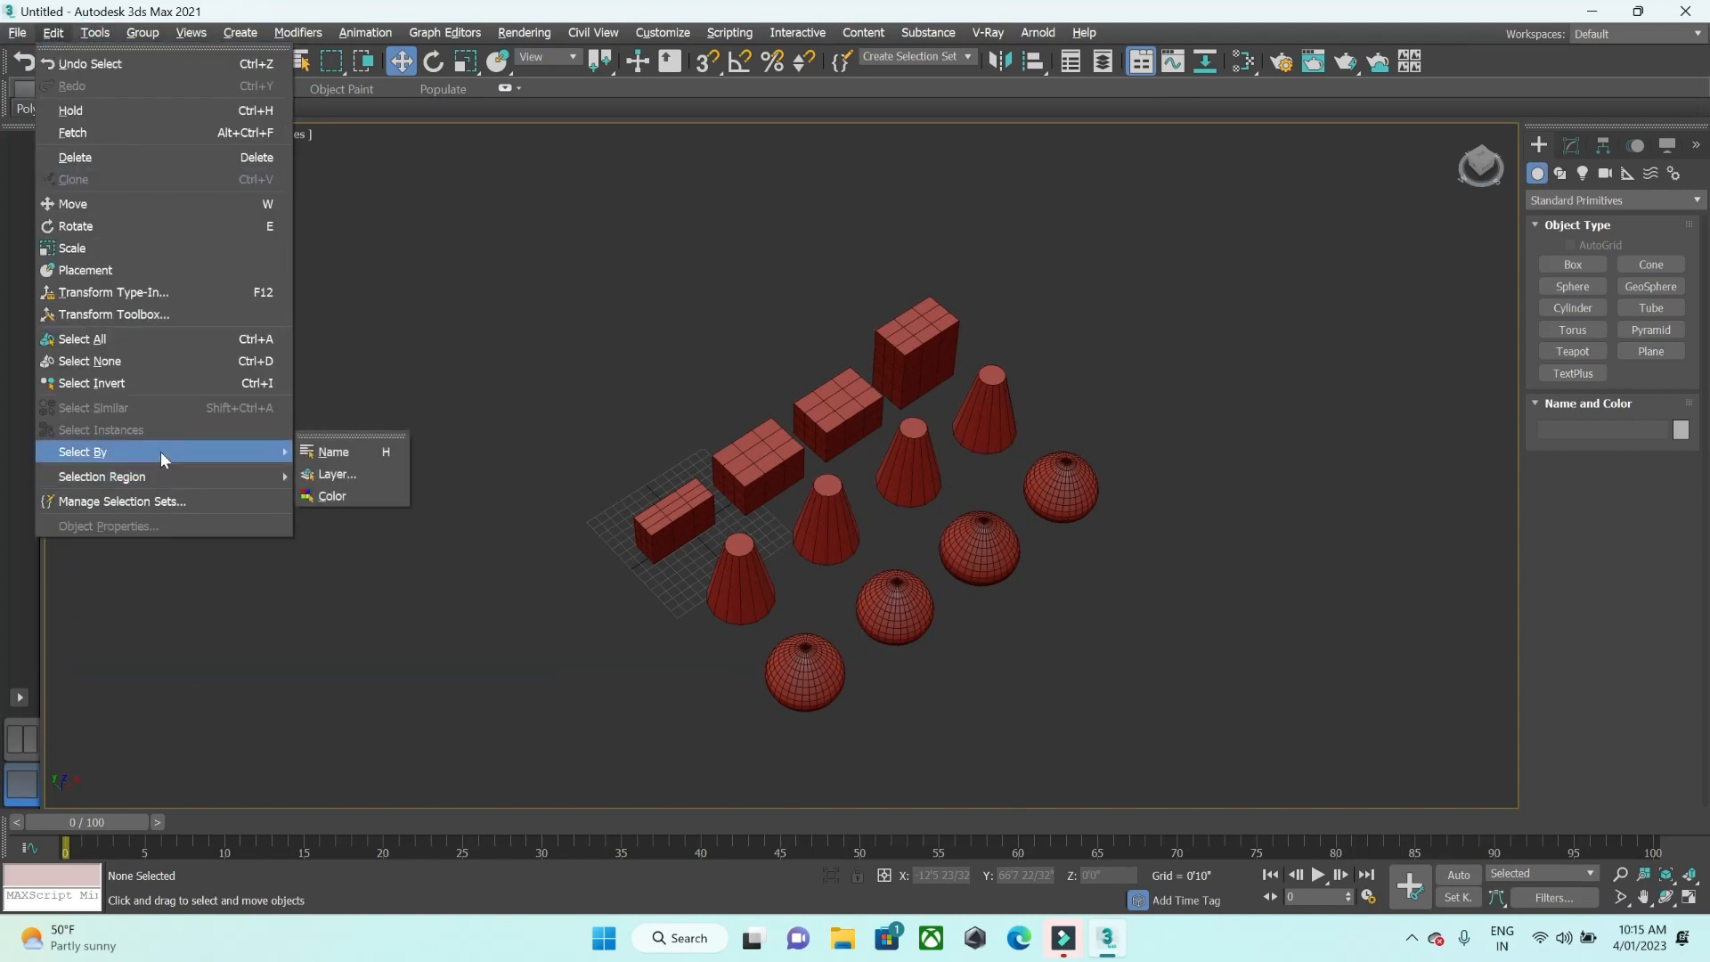
pyautogui.click(372, 470)
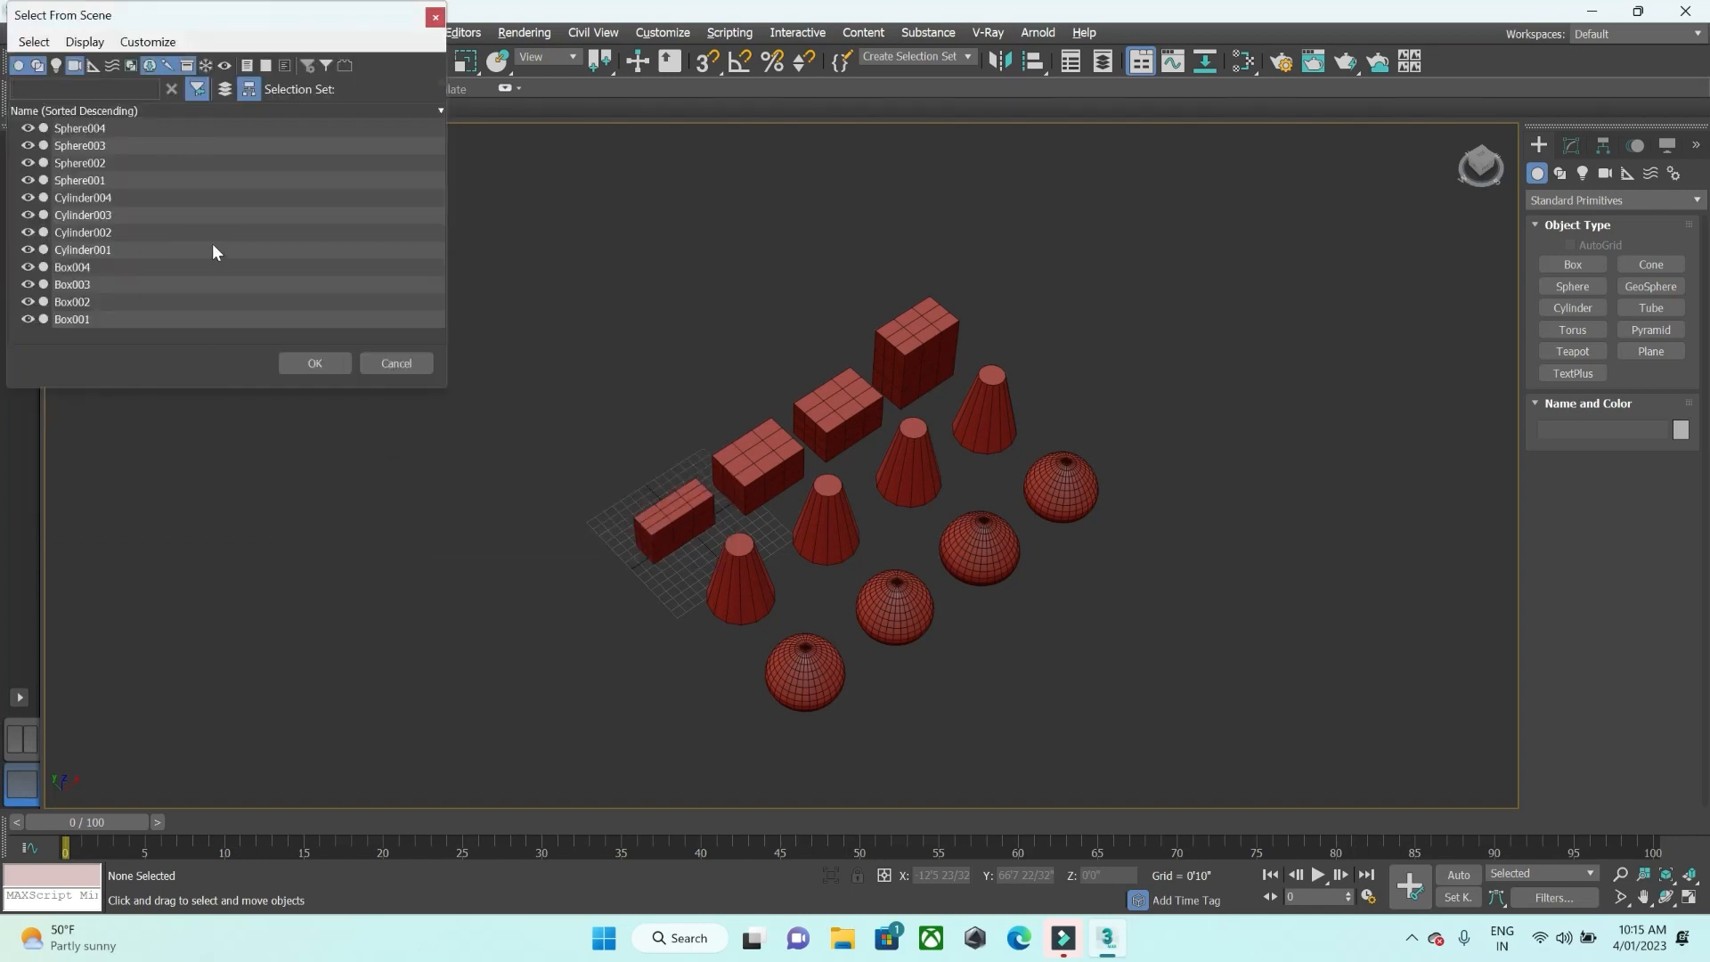
pyautogui.click(100, 218)
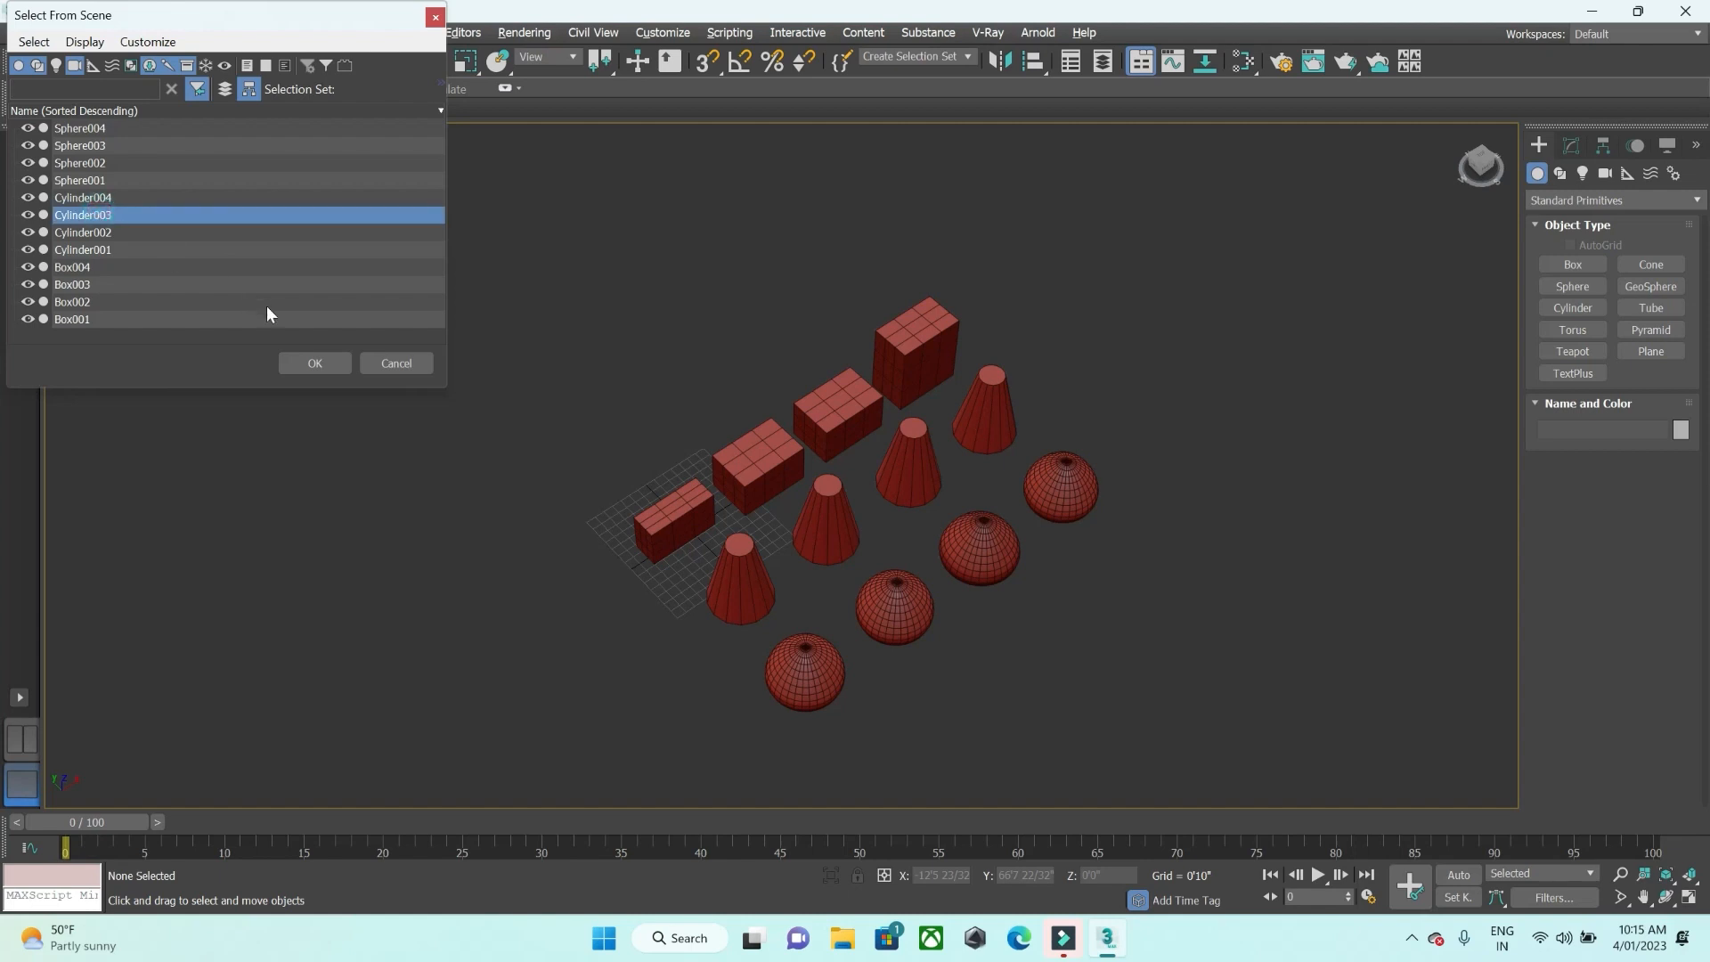
pyautogui.click(302, 361)
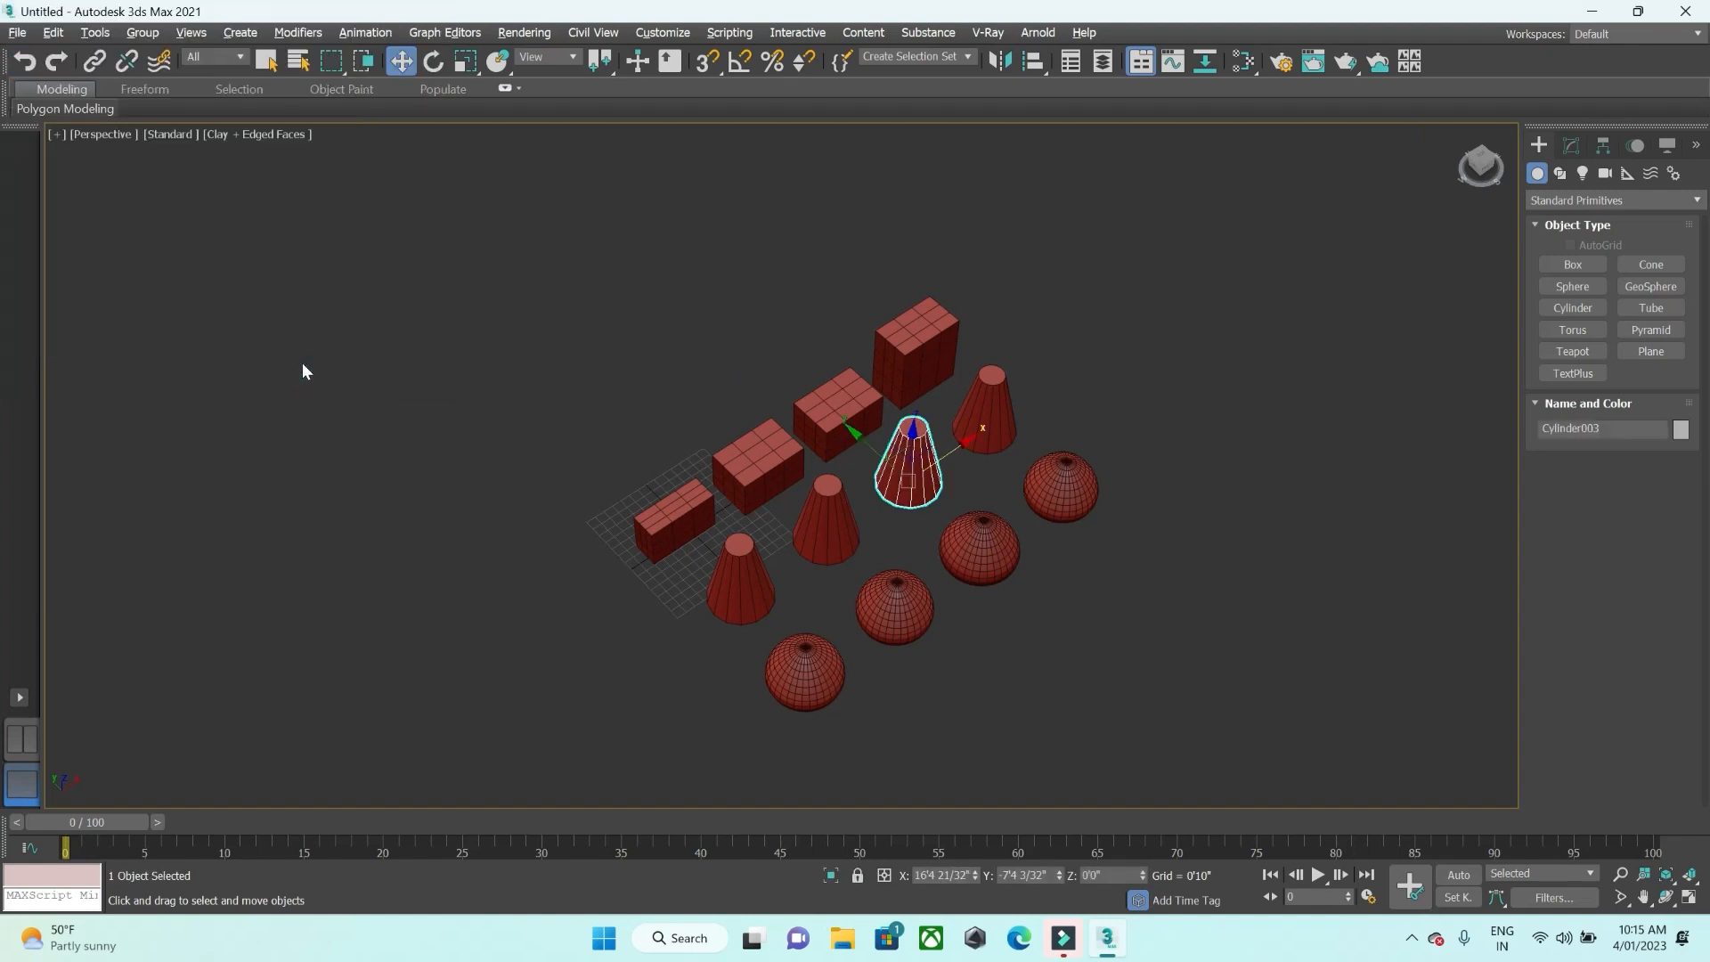
pyautogui.click(293, 313)
# Try to select objects with Select By Layer while nothing is selected
pyautogui.click(52, 32)
pyautogui.moveTo(137, 449)
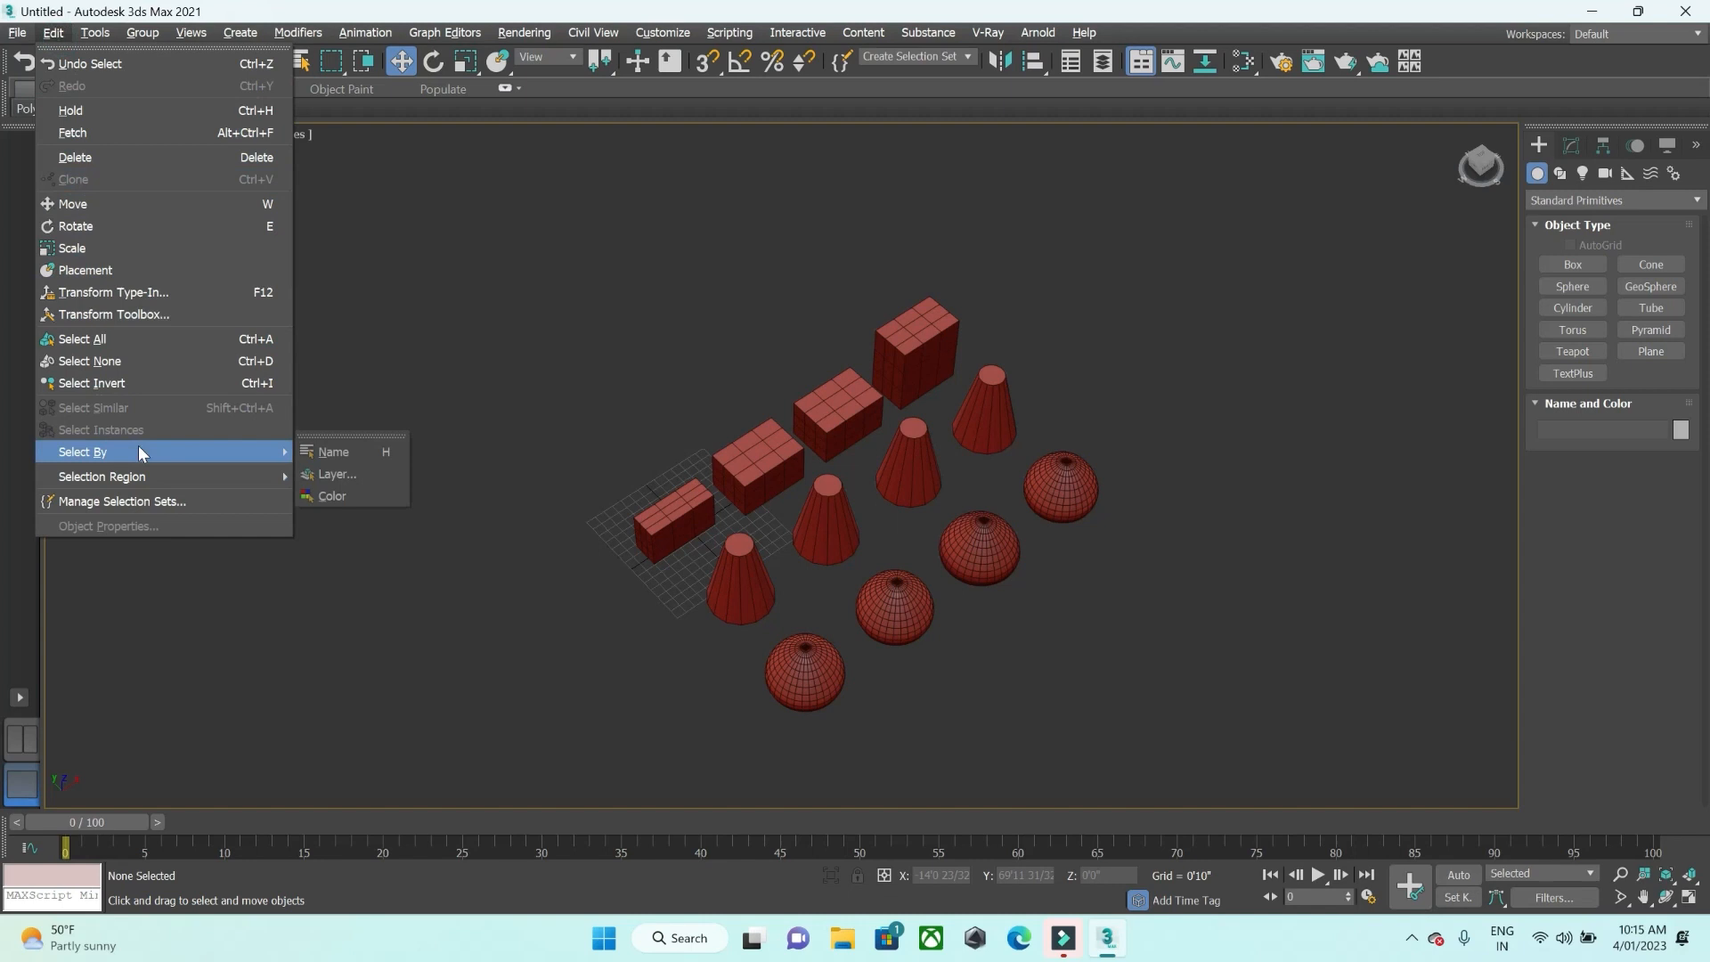
pyautogui.click(359, 479)
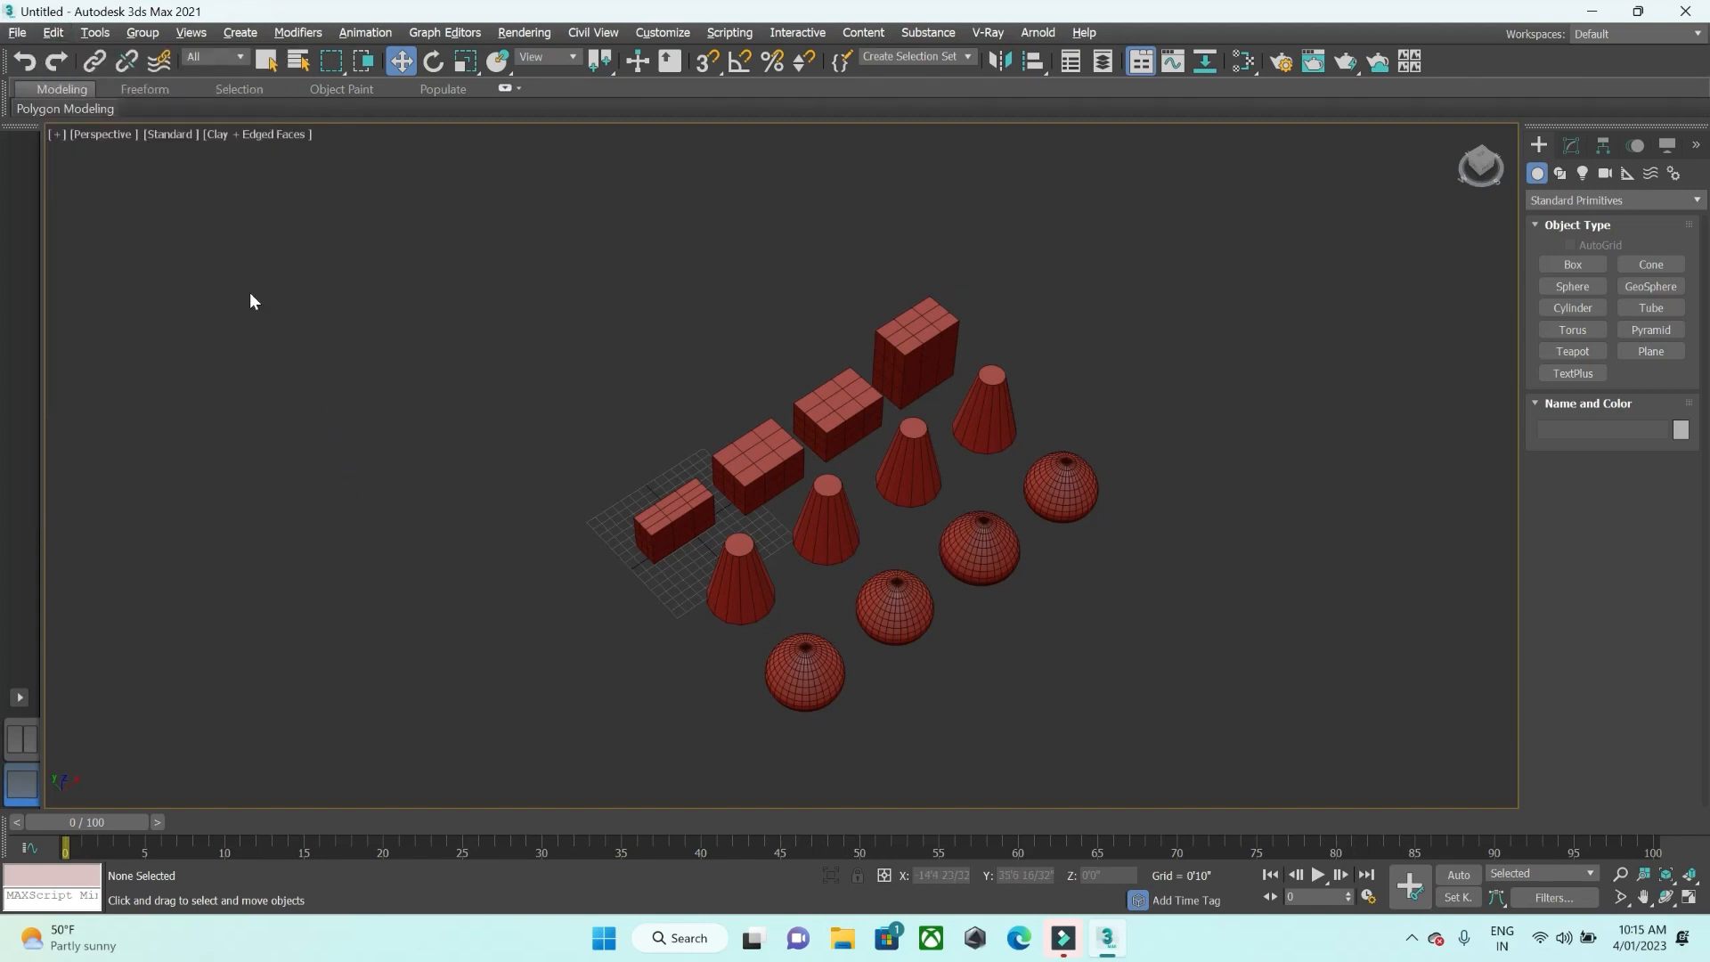
# Use Select By Color with the third cylinder as the reference object, and deselect everything
pyautogui.click(53, 32)
pyautogui.moveTo(163, 451)
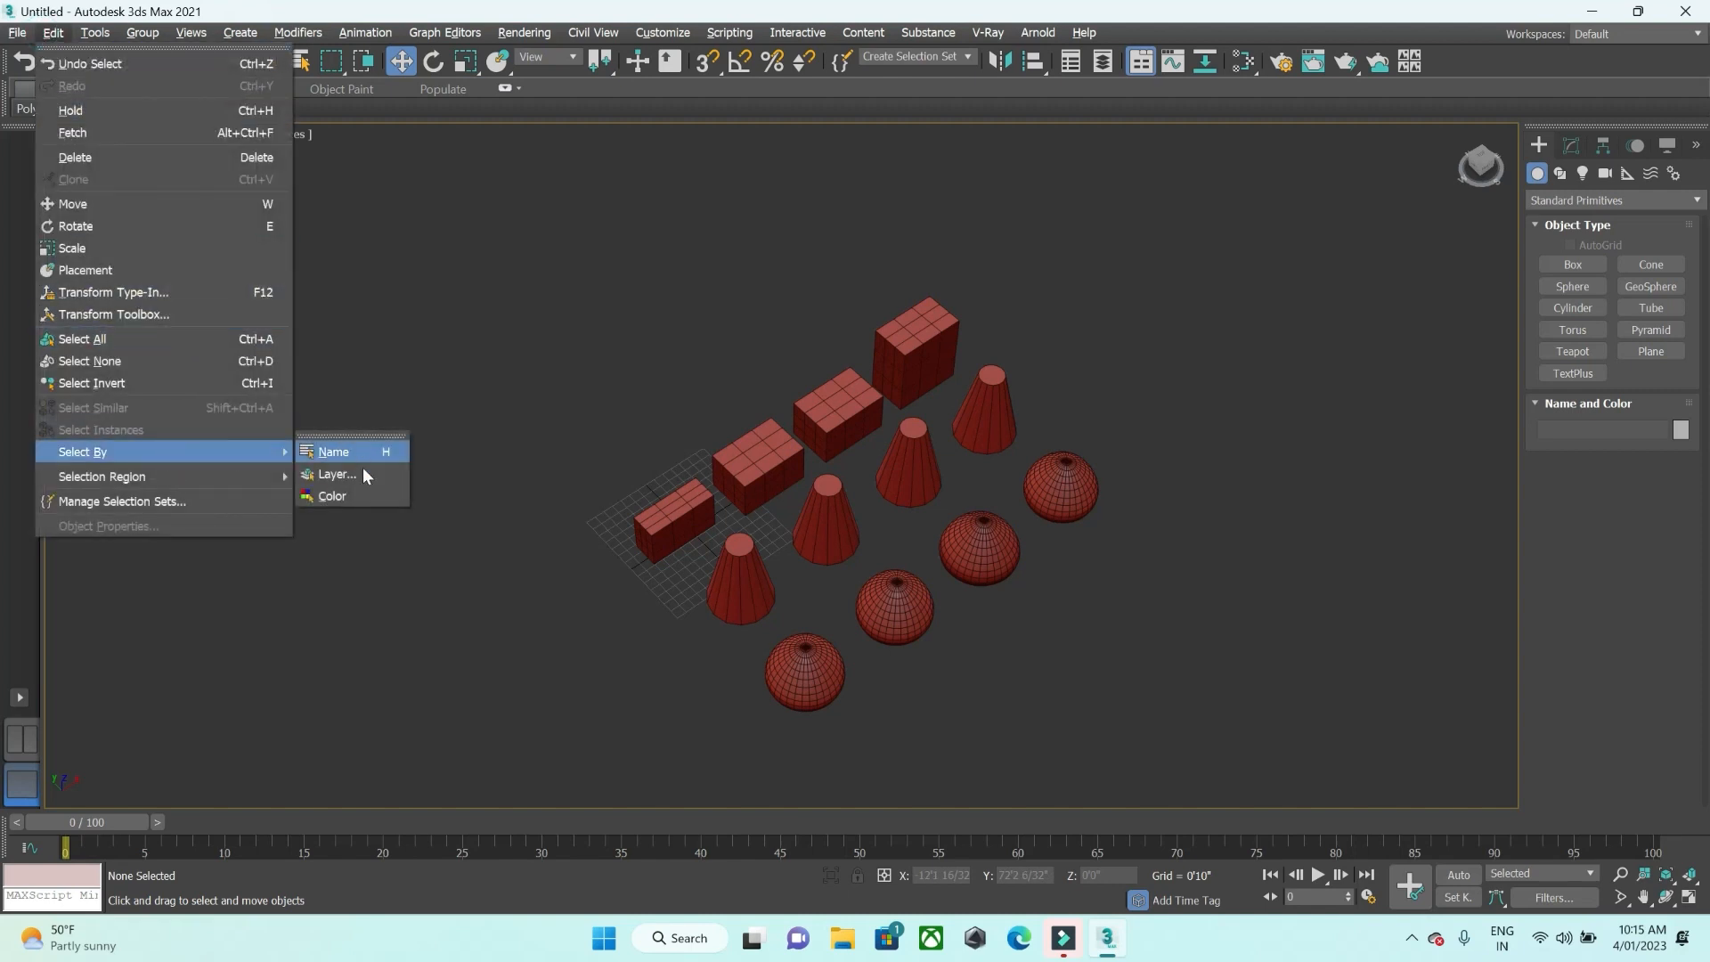
pyautogui.click(361, 495)
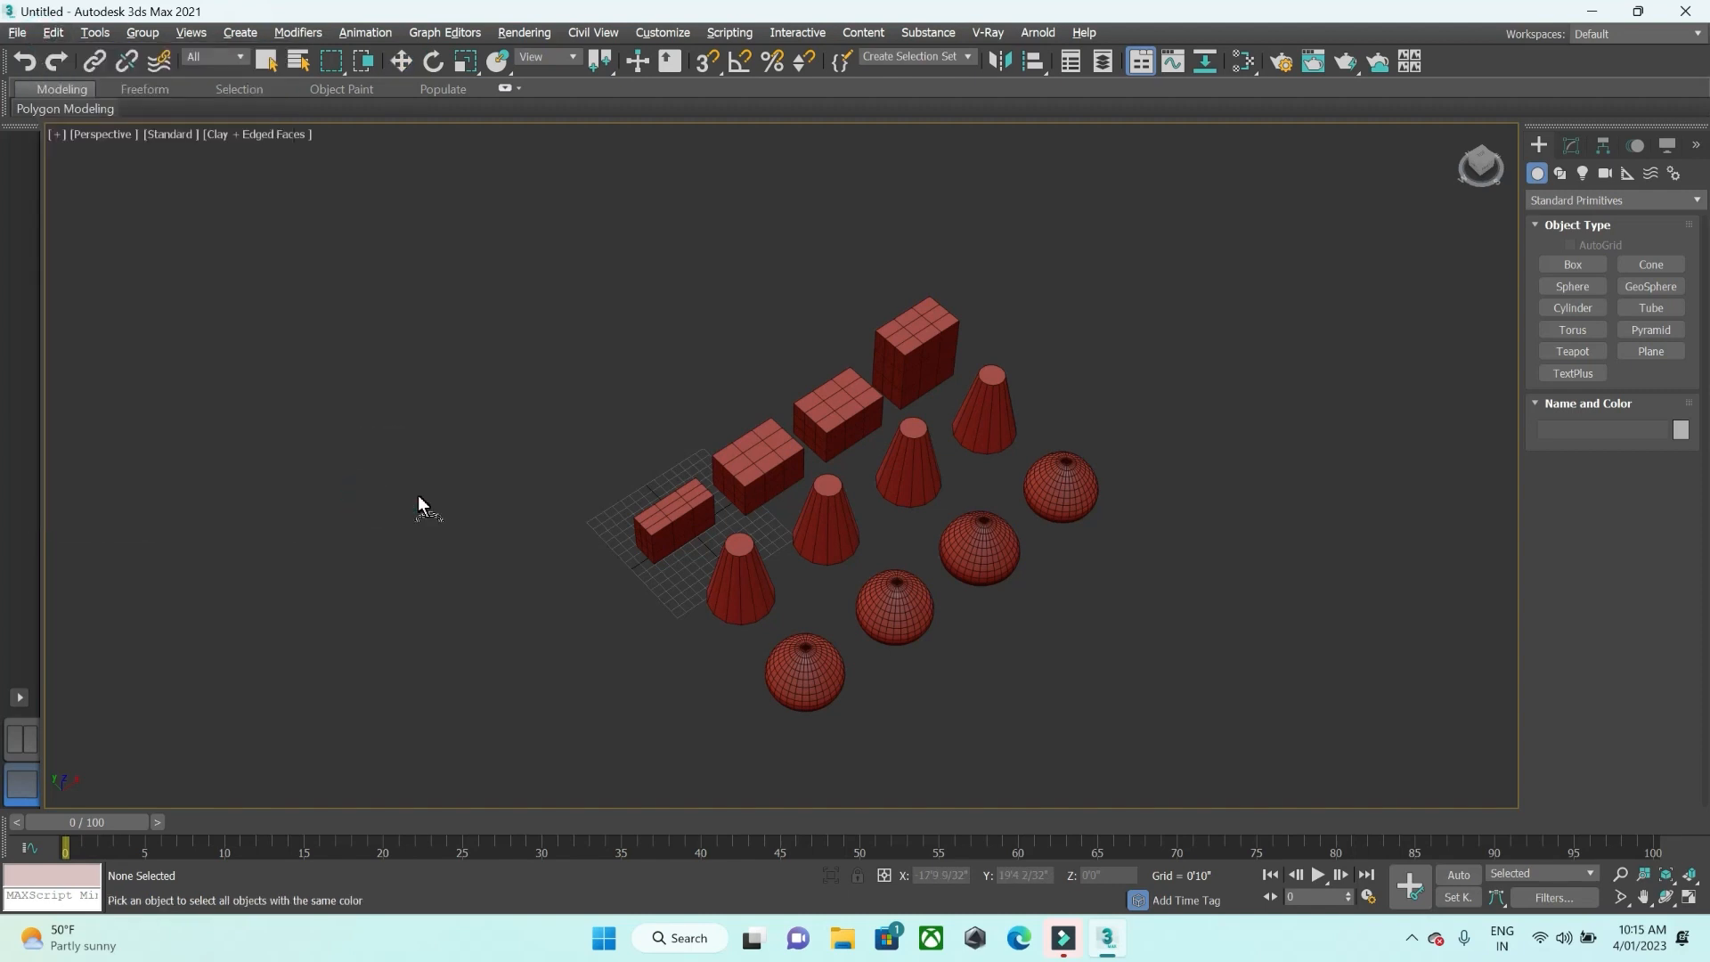
pyautogui.click(933, 467)
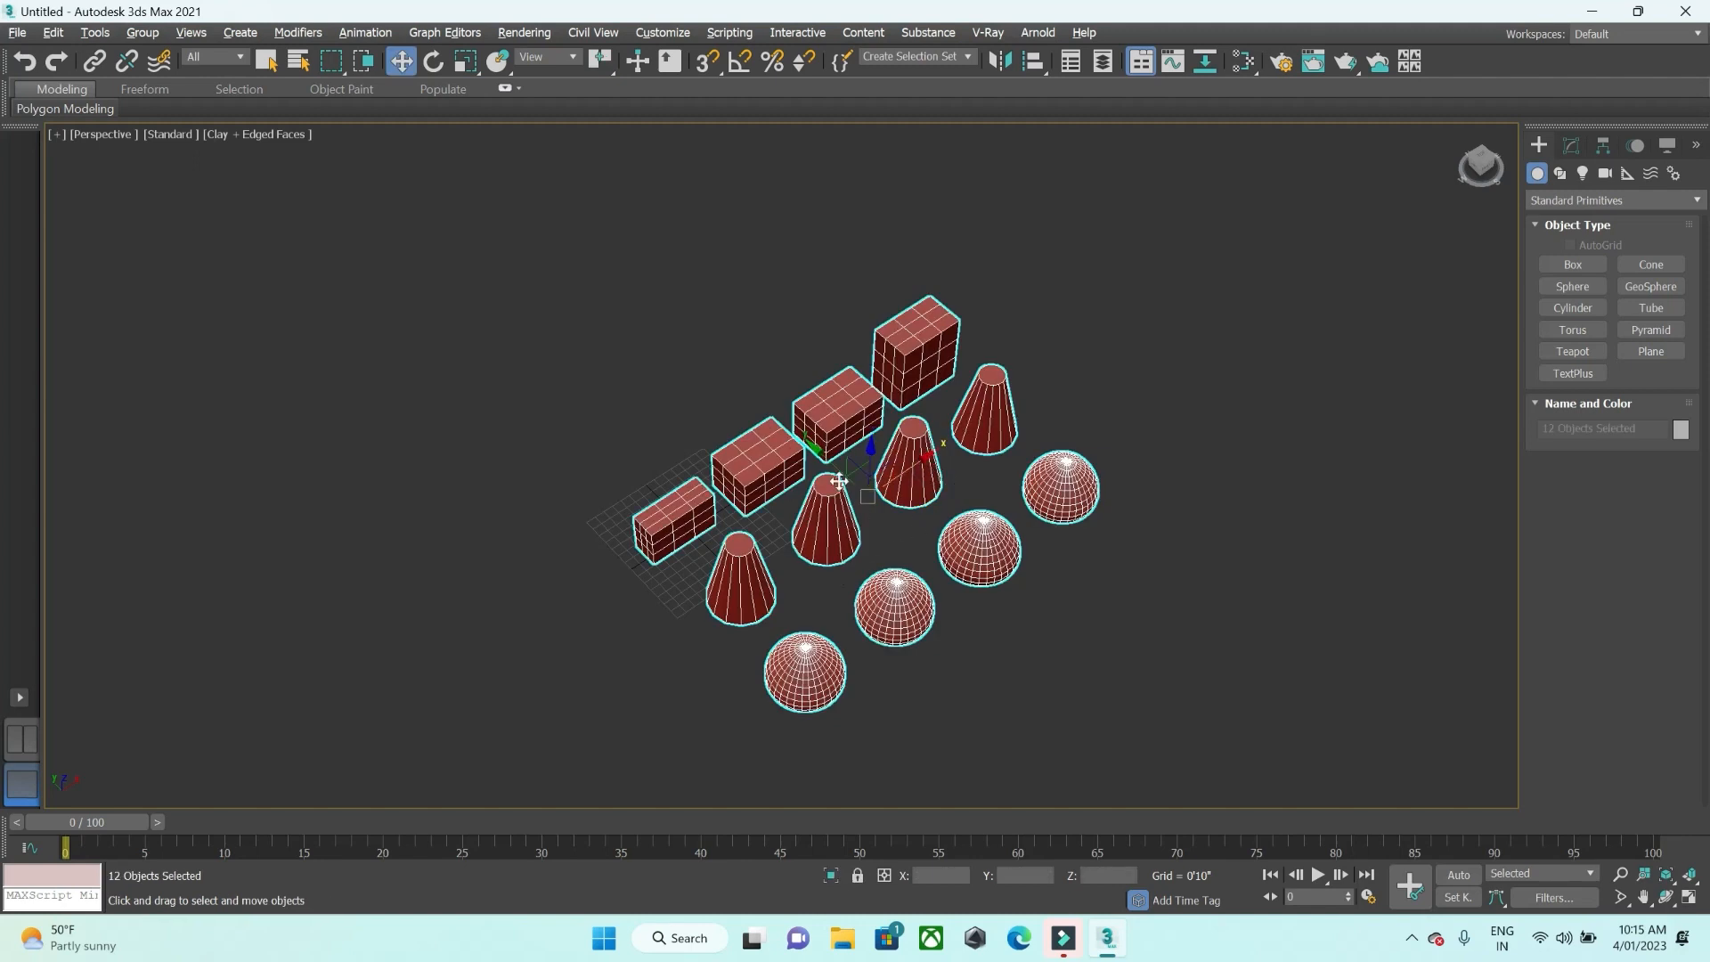
pyautogui.moveTo(1150, 397); pyautogui.dragTo(1151, 397)
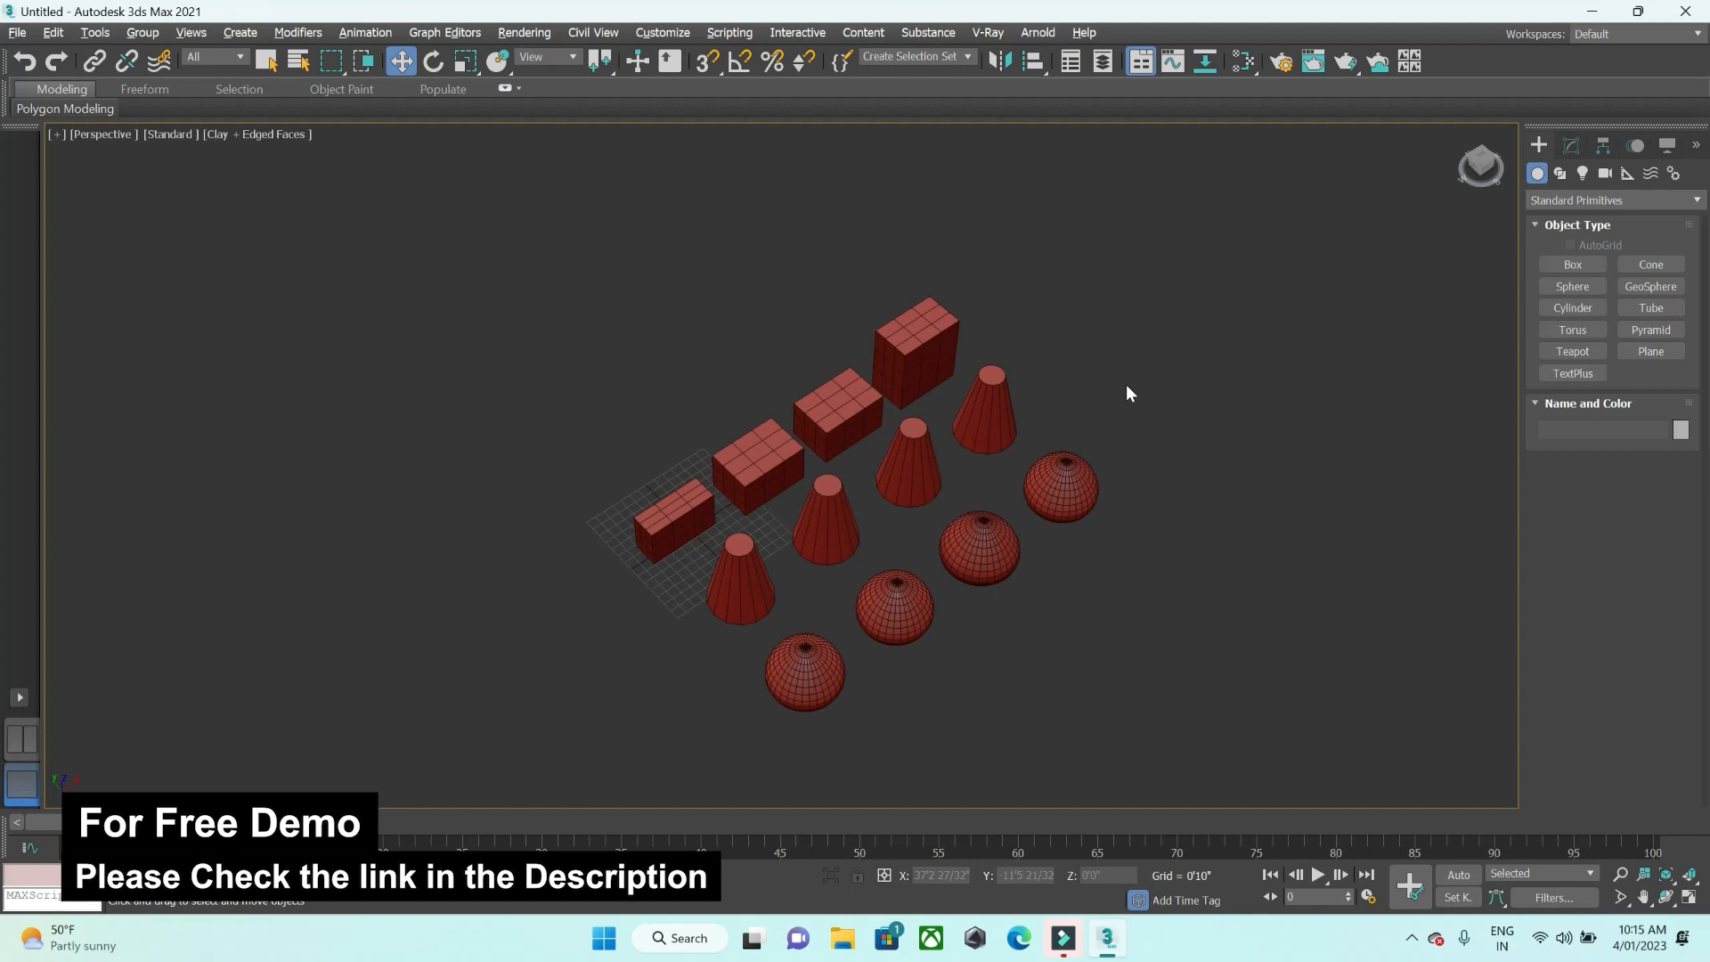
# Switch the perspective viewport's shading from Clay to Default Shading
pyautogui.click(280, 135)
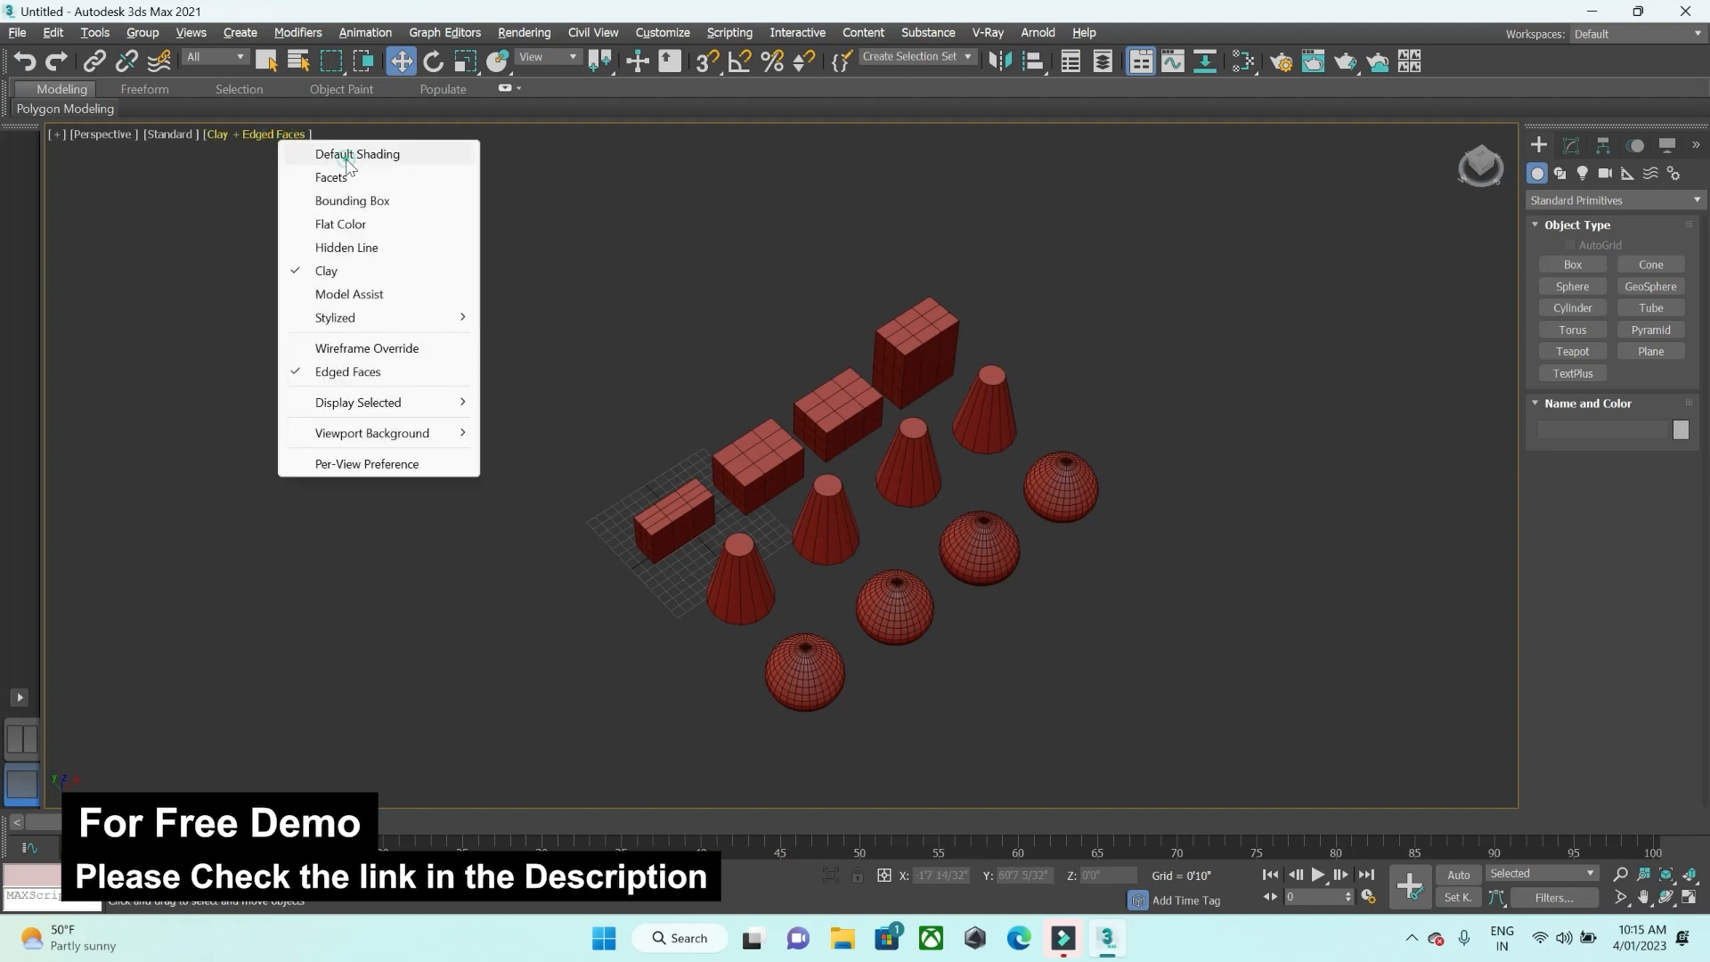
pyautogui.click(347, 158)
pyautogui.scroll(5, 1152, 491)
pyautogui.scroll(-3, 1159, 458)
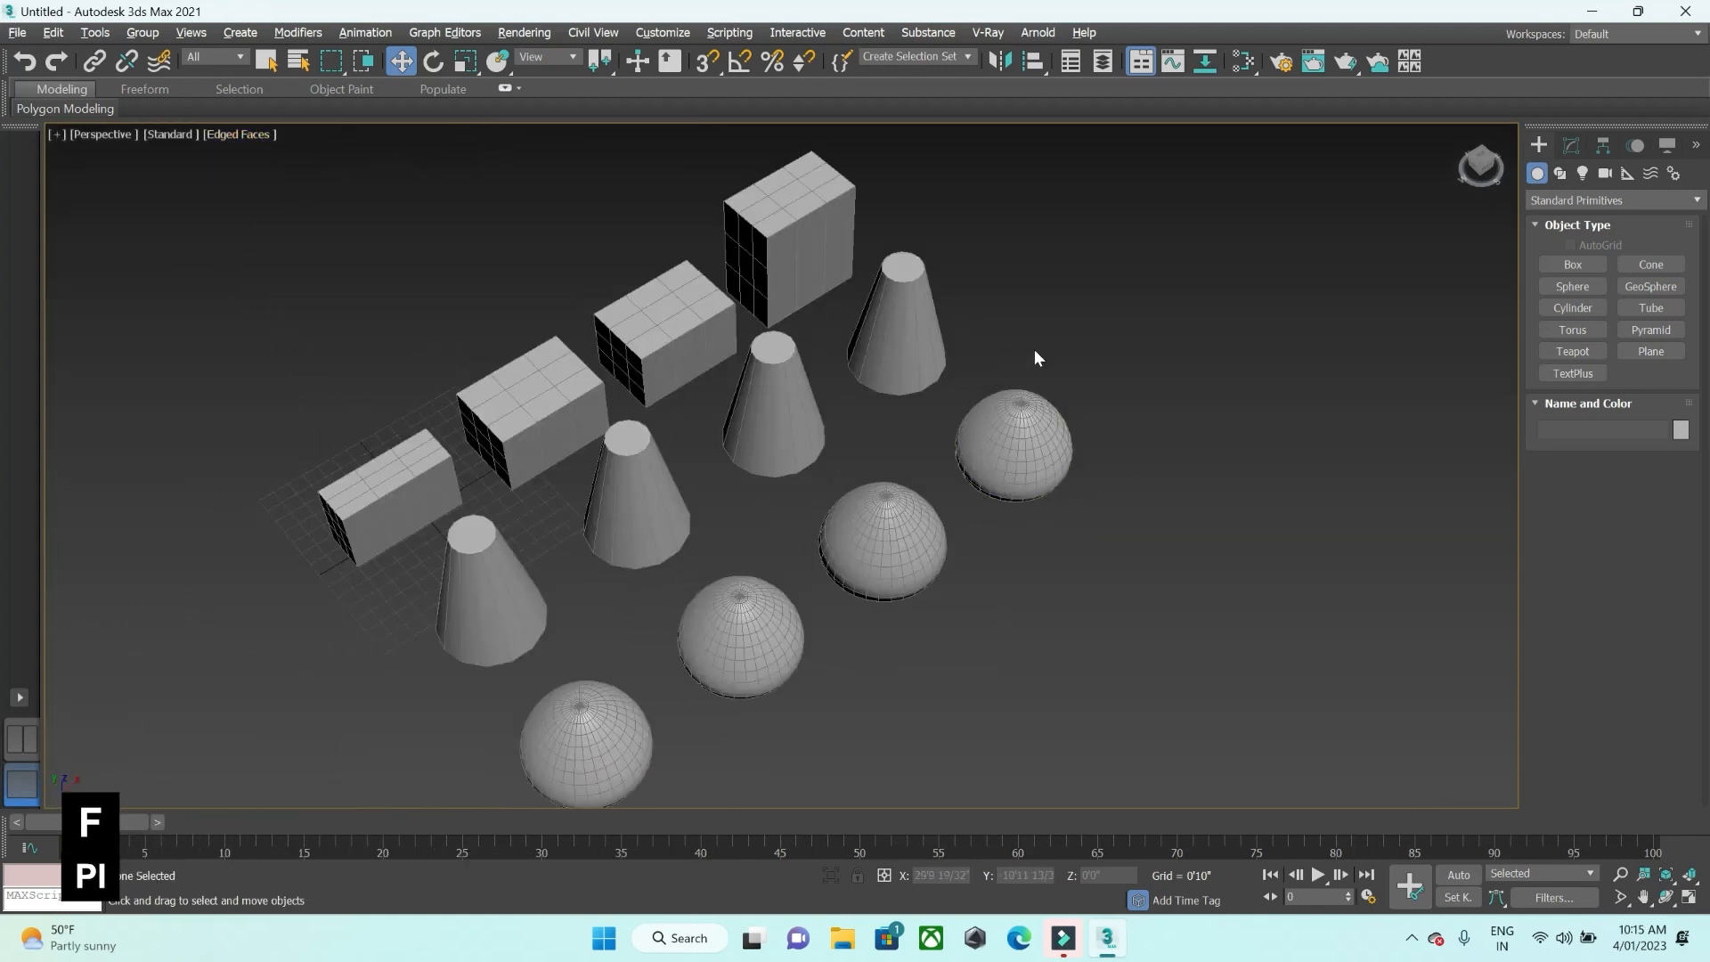
# Assign a magenta object color to the fourth and second cylinders, the third box and the second sphere, and clear the selection
pyautogui.click(891, 325)
pyautogui.keyDown('ctrl'); pyautogui.click(623, 394); pyautogui.keyUp('ctrl')
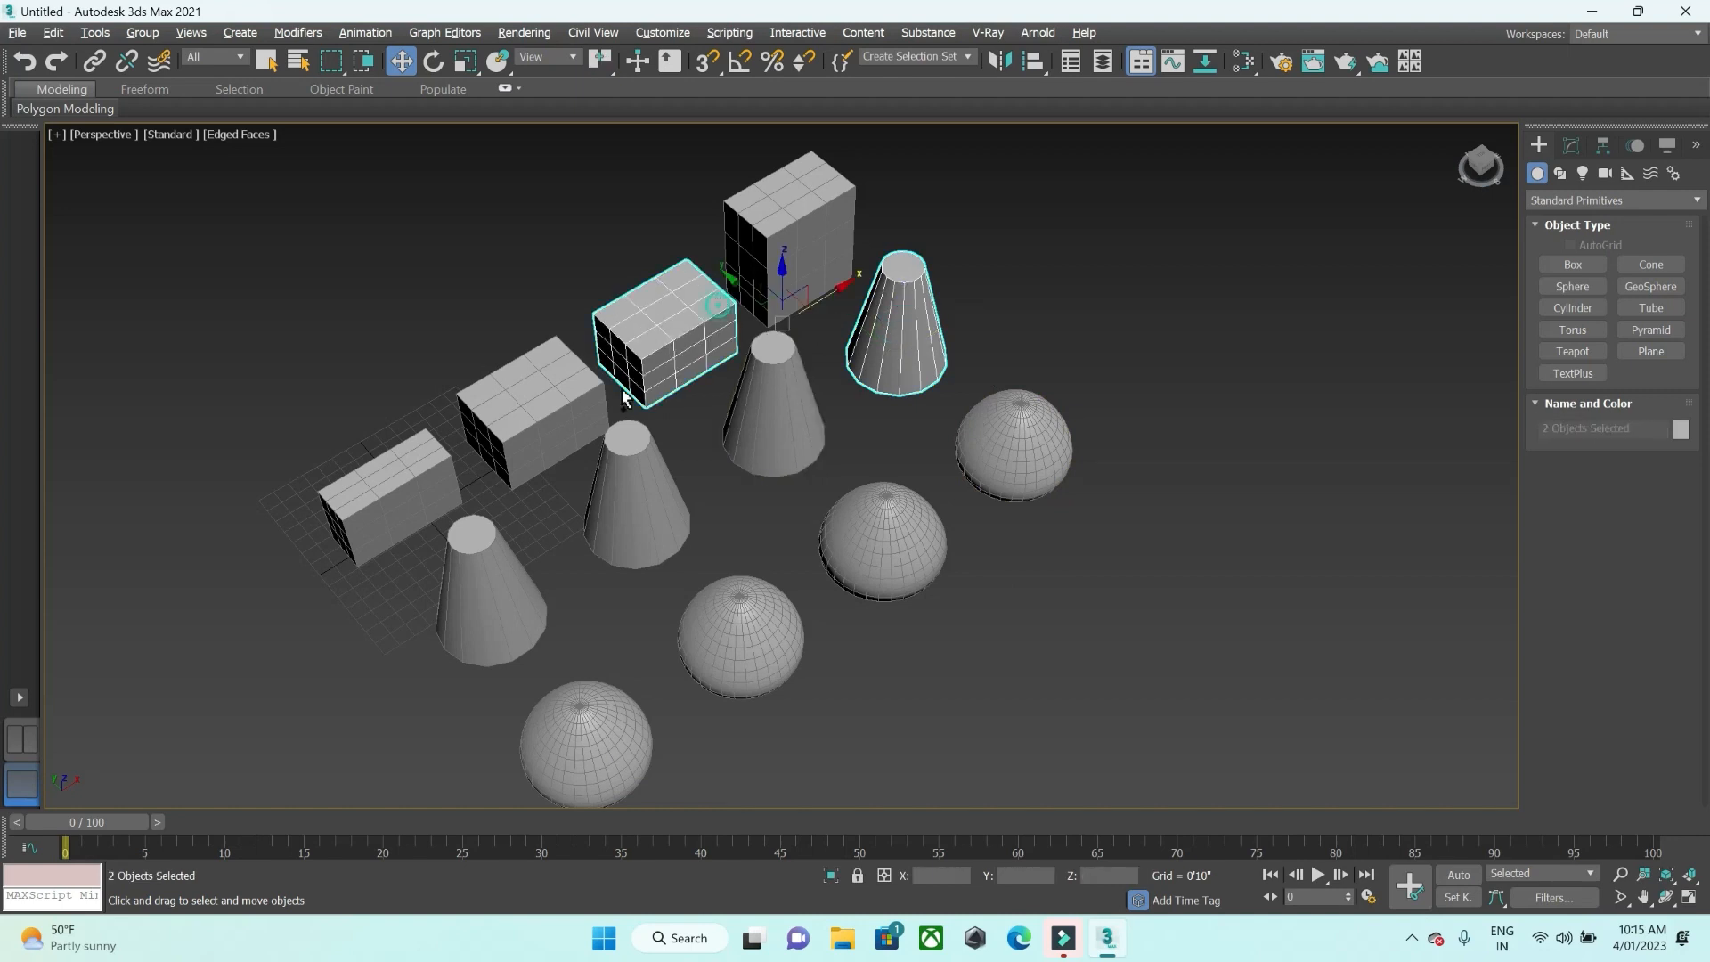
pyautogui.keyDown('ctrl'); pyautogui.click(628, 488); pyautogui.keyUp('ctrl')
pyautogui.keyDown('ctrl'); pyautogui.click(744, 637); pyautogui.keyUp('ctrl')
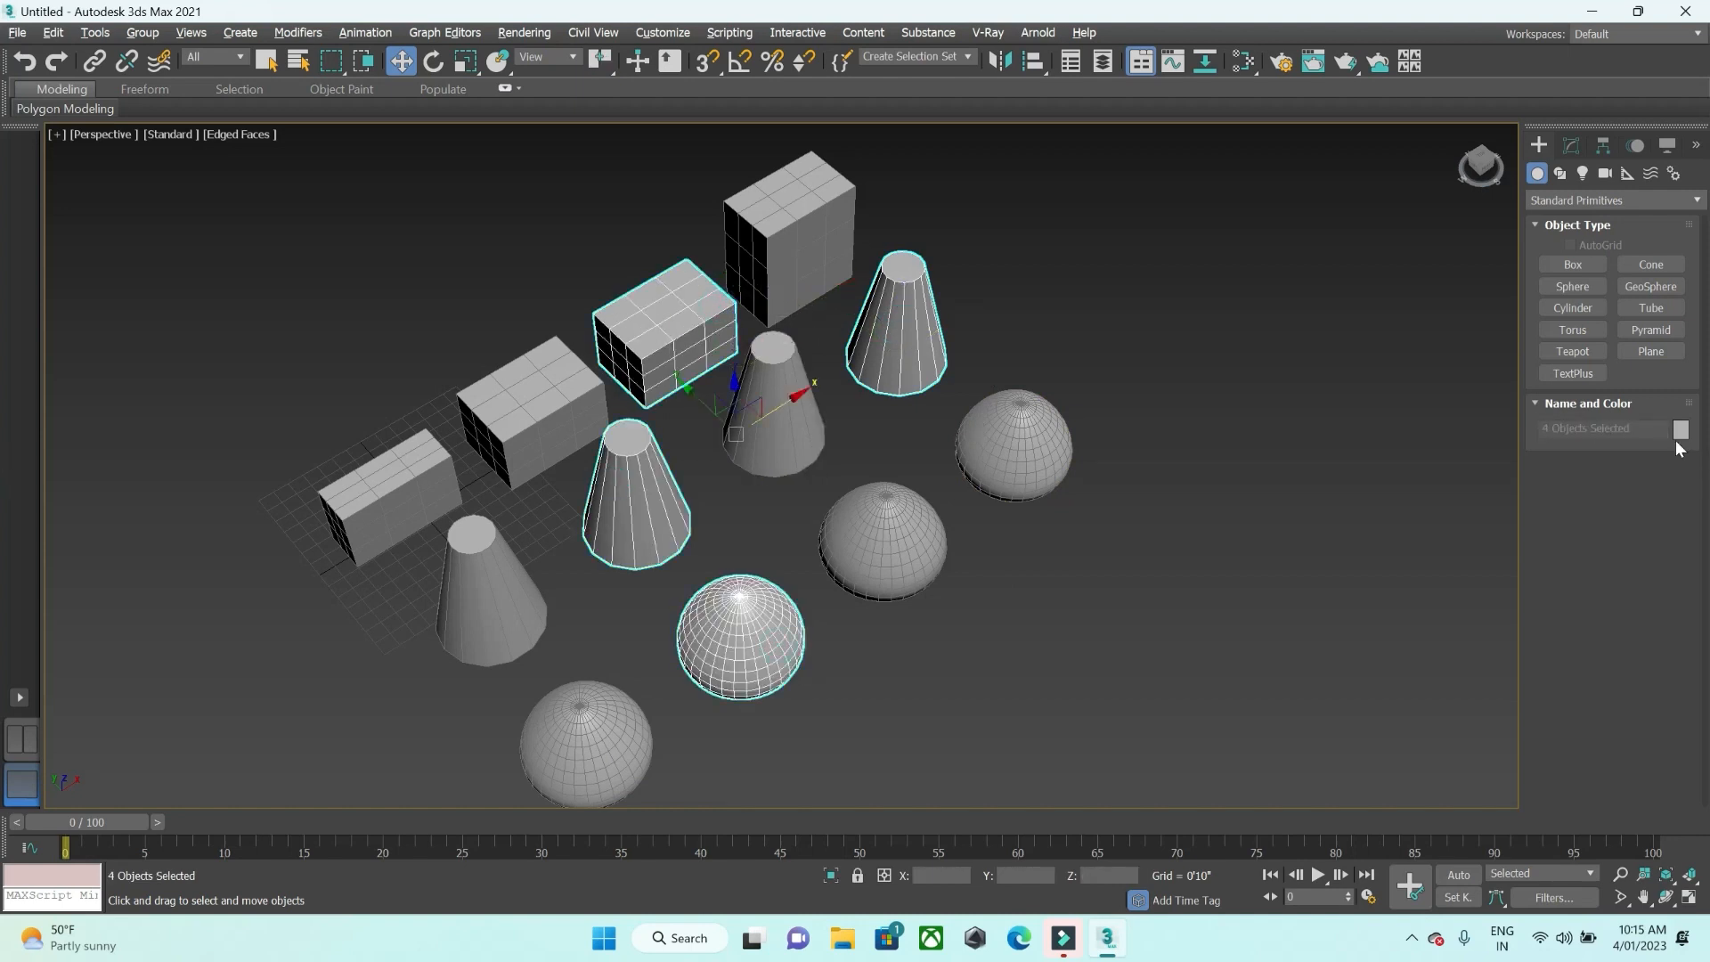
pyautogui.click(1682, 429)
pyautogui.click(899, 272)
pyautogui.click(861, 424)
pyautogui.moveTo(1286, 198); pyautogui.dragTo(1391, 389)
# Assign a light blue object color to the first and last spheres and the second box, and deselect them
pyautogui.click(1020, 428)
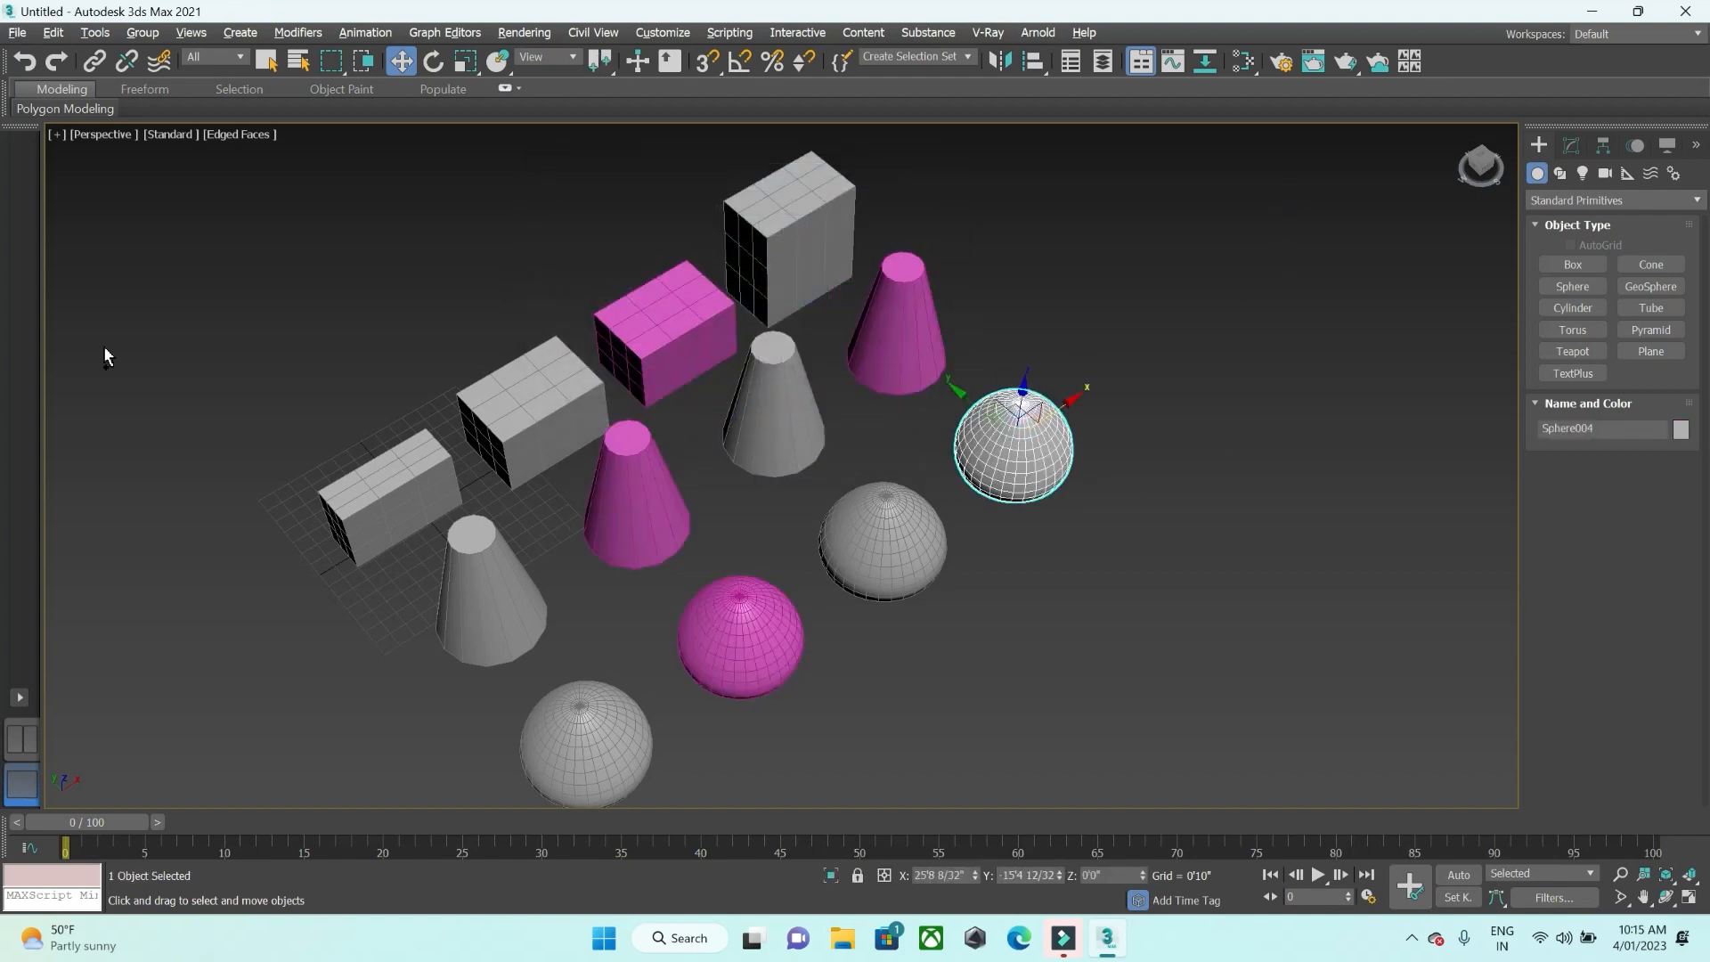
pyautogui.keyDown('ctrl'); pyautogui.click(533, 392); pyautogui.keyUp('ctrl')
pyautogui.keyDown('ctrl'); pyautogui.click(585, 739); pyautogui.keyUp('ctrl')
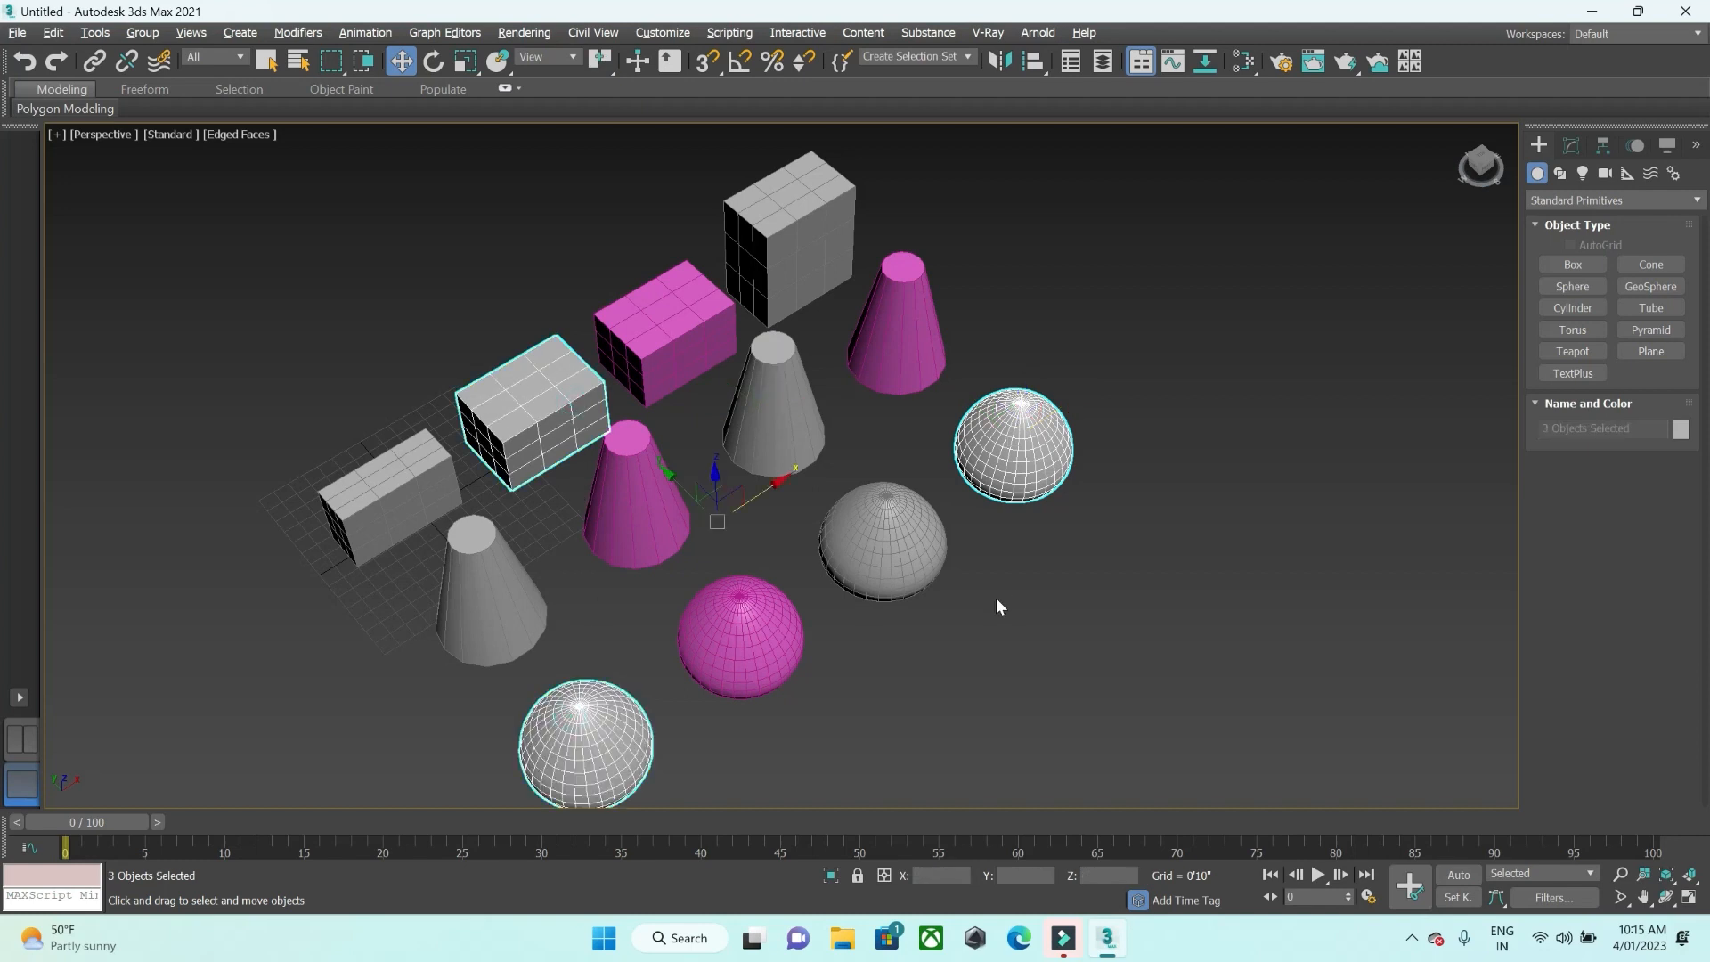
pyautogui.click(1680, 429)
pyautogui.click(810, 225)
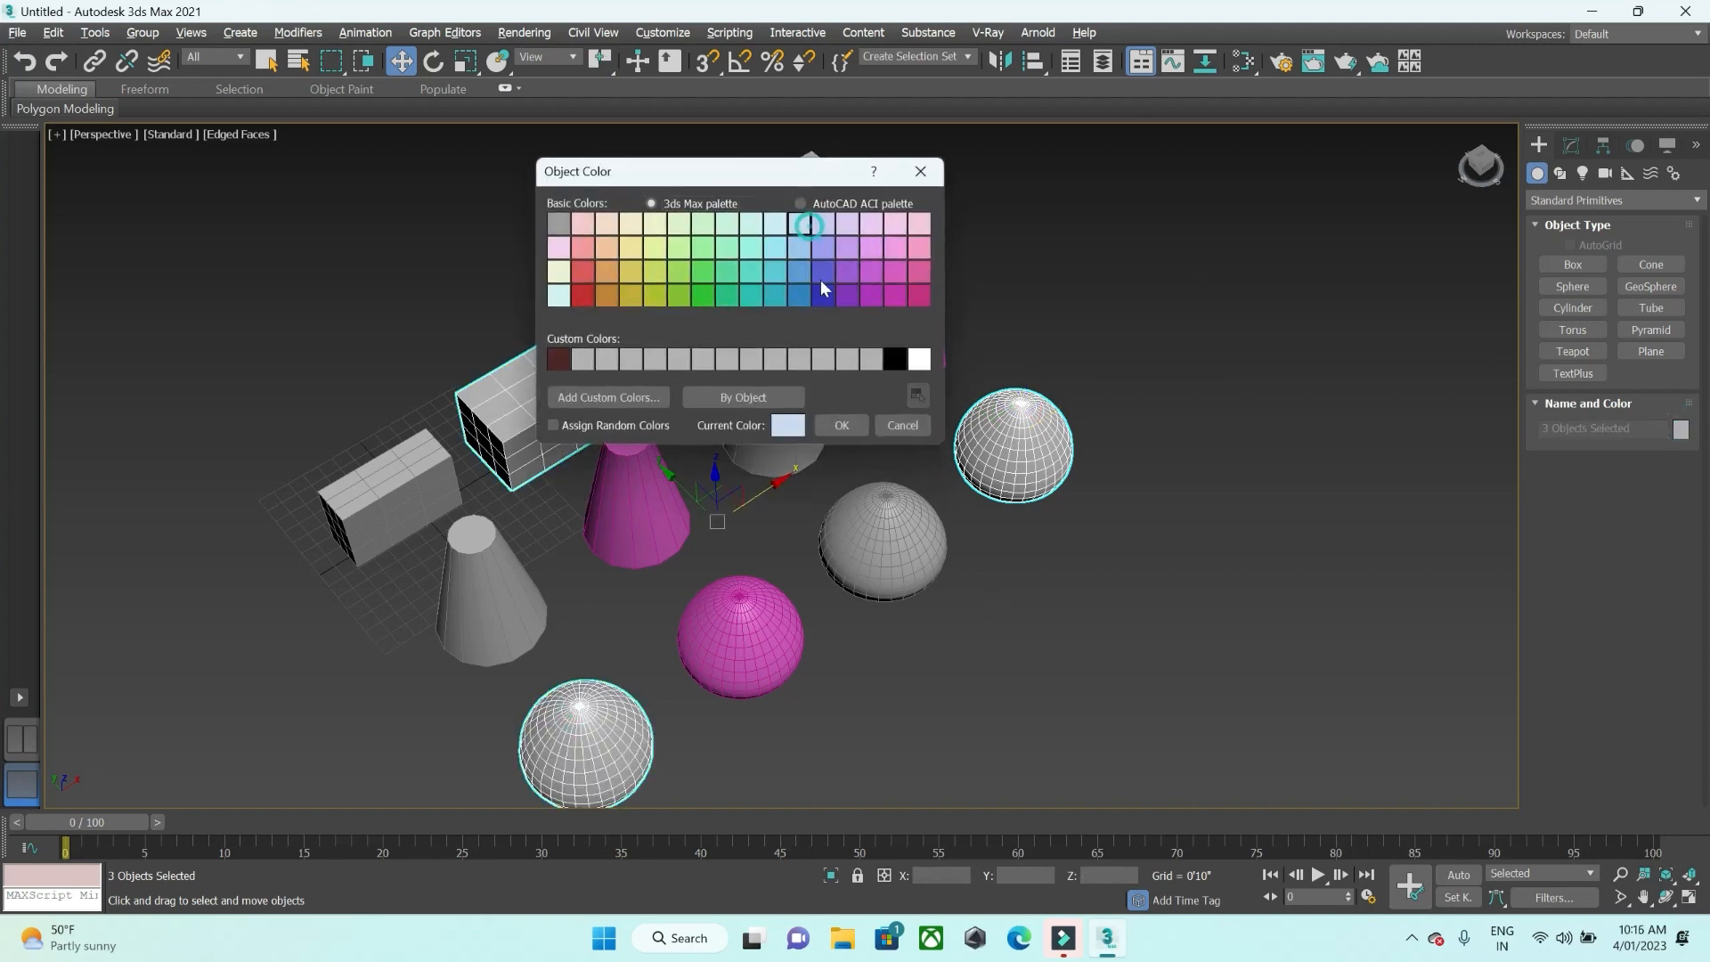
pyautogui.click(842, 425)
pyautogui.click(1165, 343)
pyautogui.scroll(-3, 712, 418)
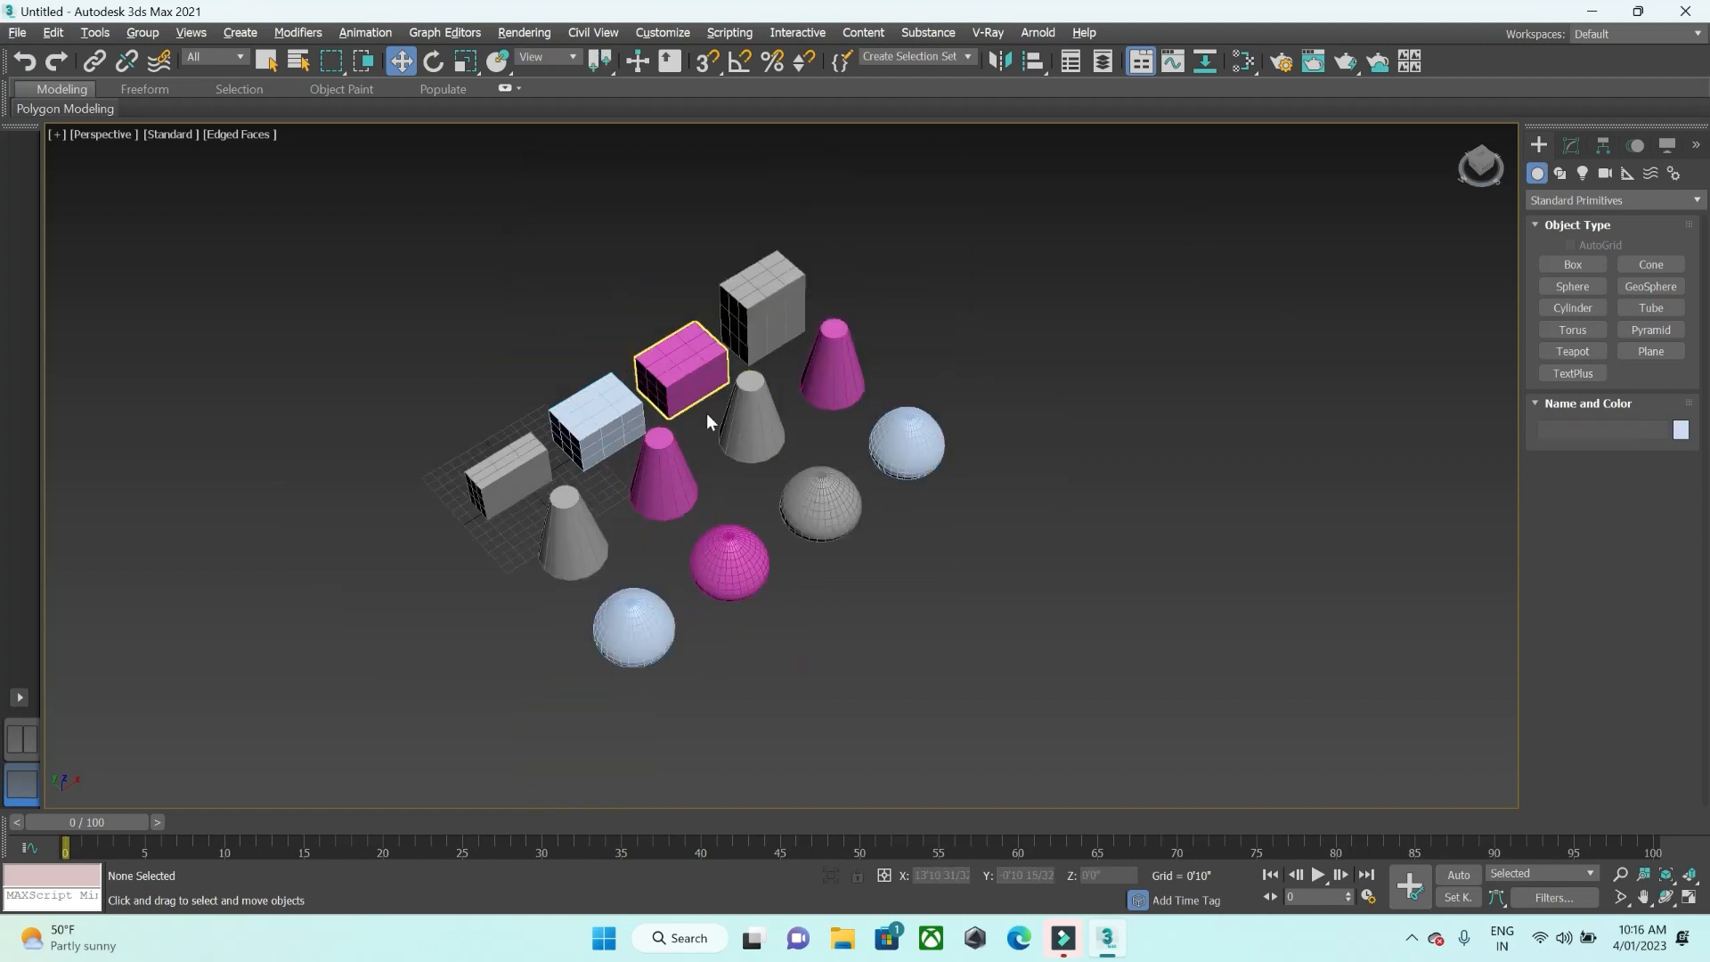
# Select all magenta objects with Select By Color, using the farthest cylinder as the reference
pyautogui.click(54, 32)
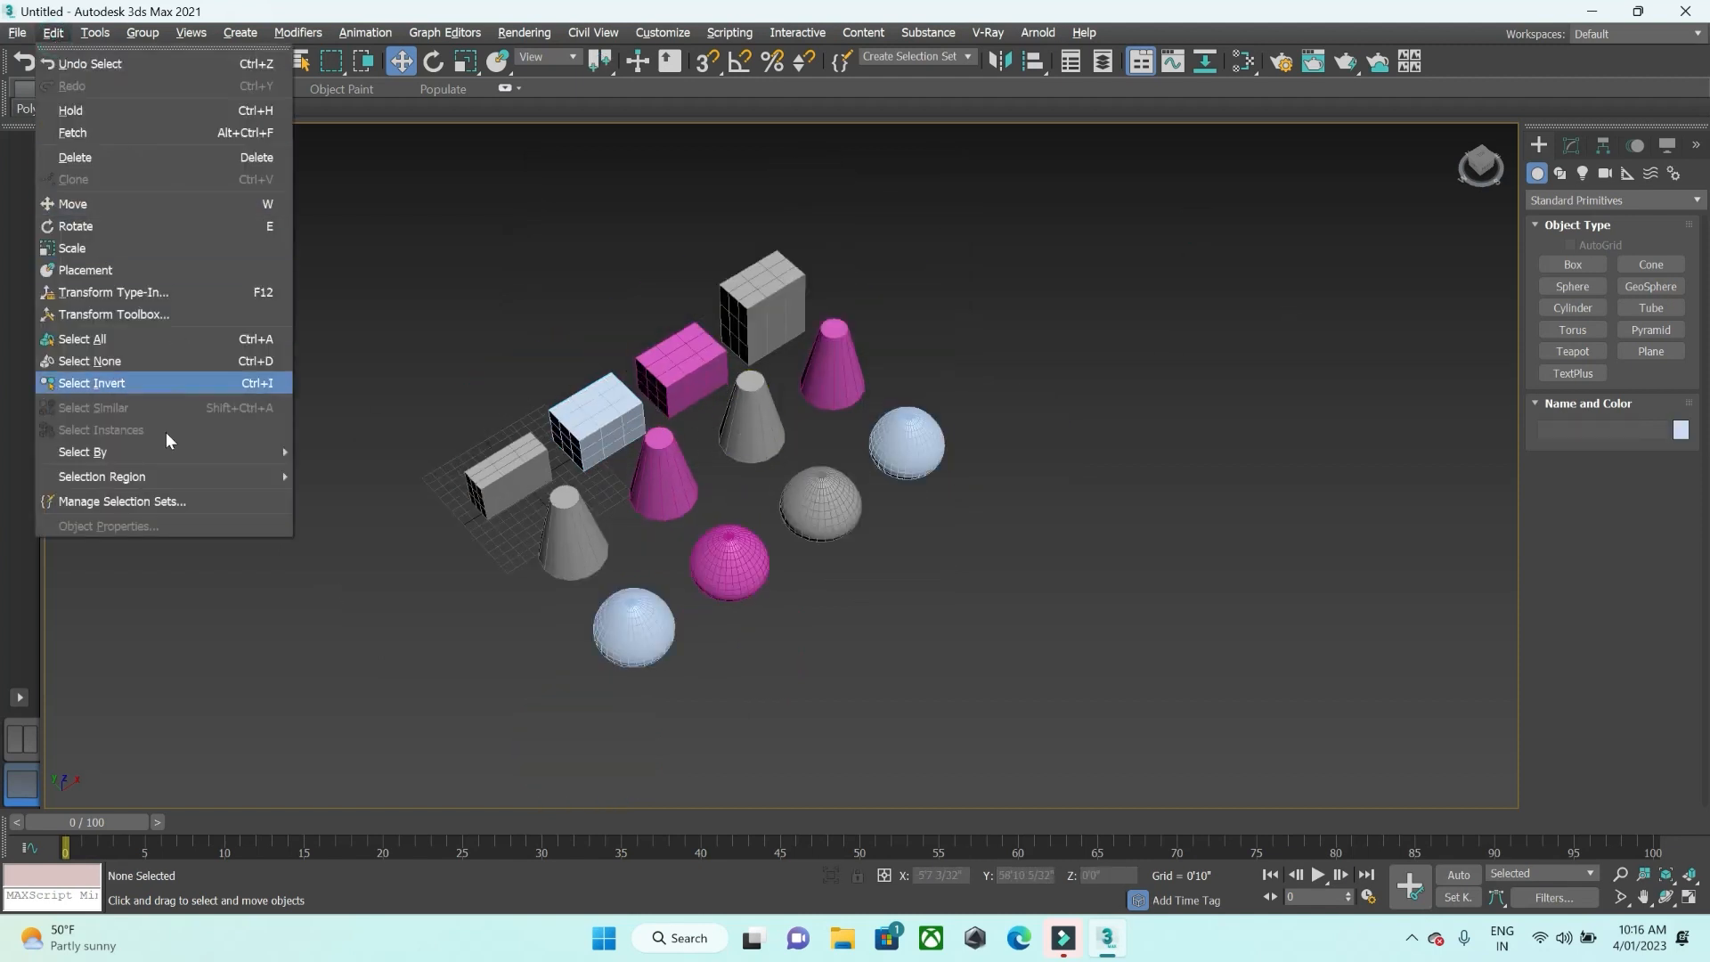
pyautogui.moveTo(163, 455)
pyautogui.click(339, 496)
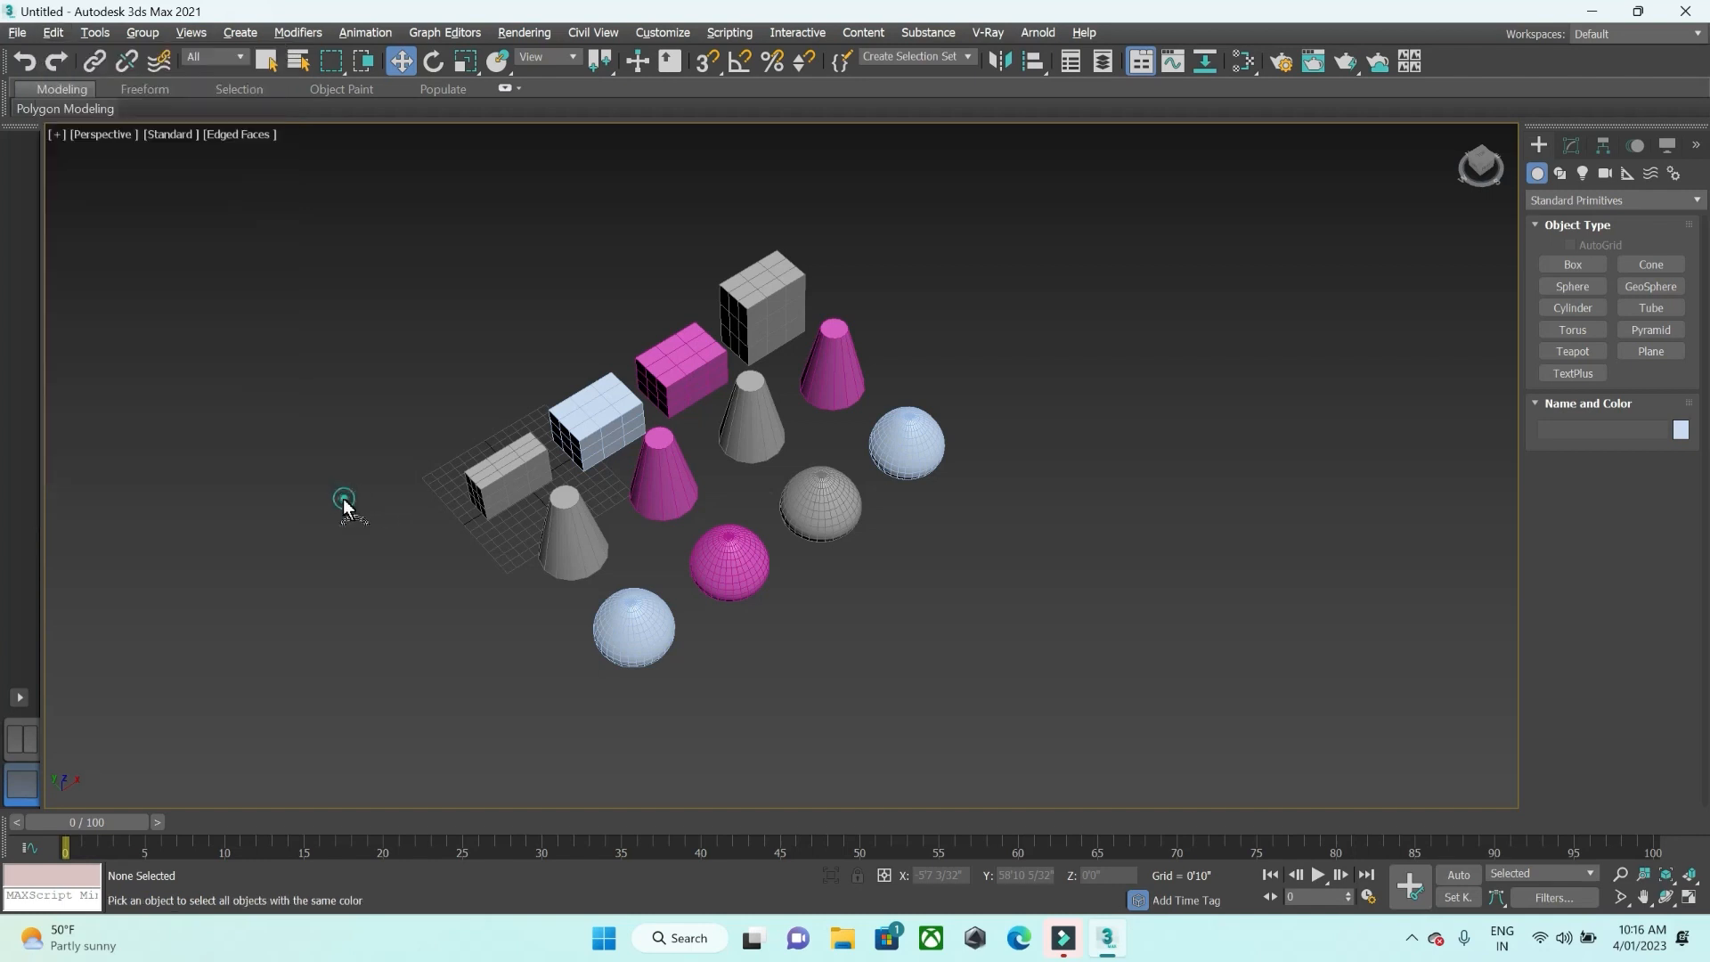
pyautogui.click(819, 389)
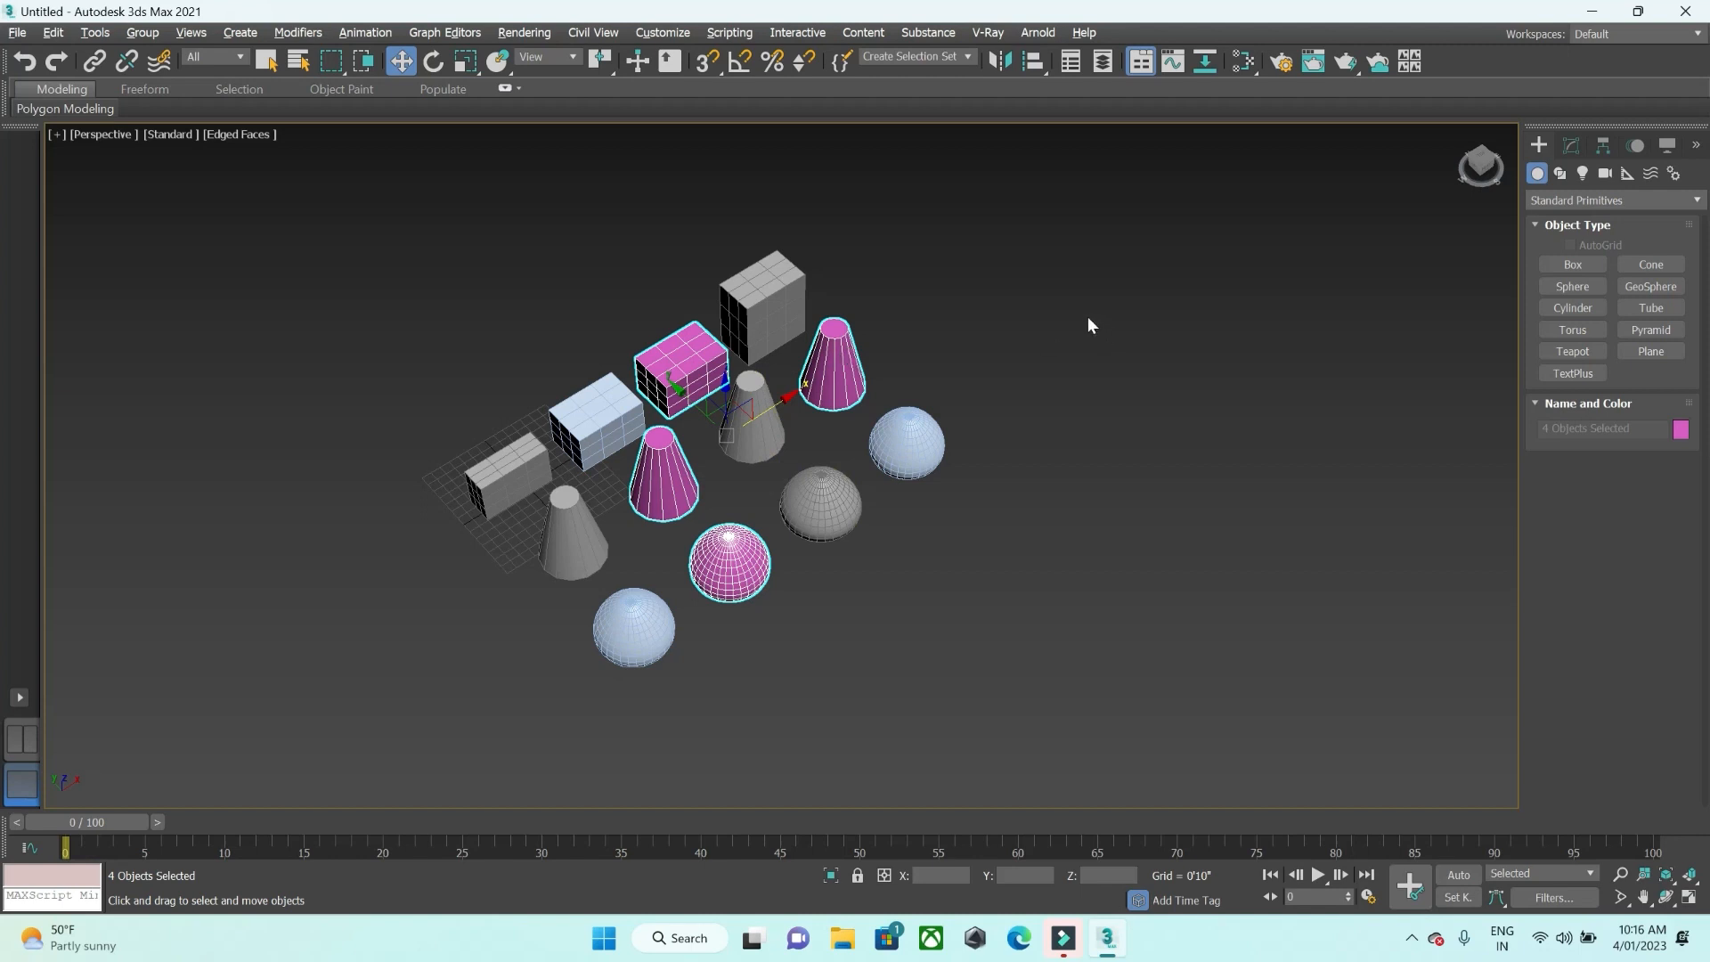
# Clear the magenta selection and region-select objects with the Rectangular Selection Region, then with the Circular Selection Region
pyautogui.click(1015, 527)
pyautogui.scroll(-2, 917, 672)
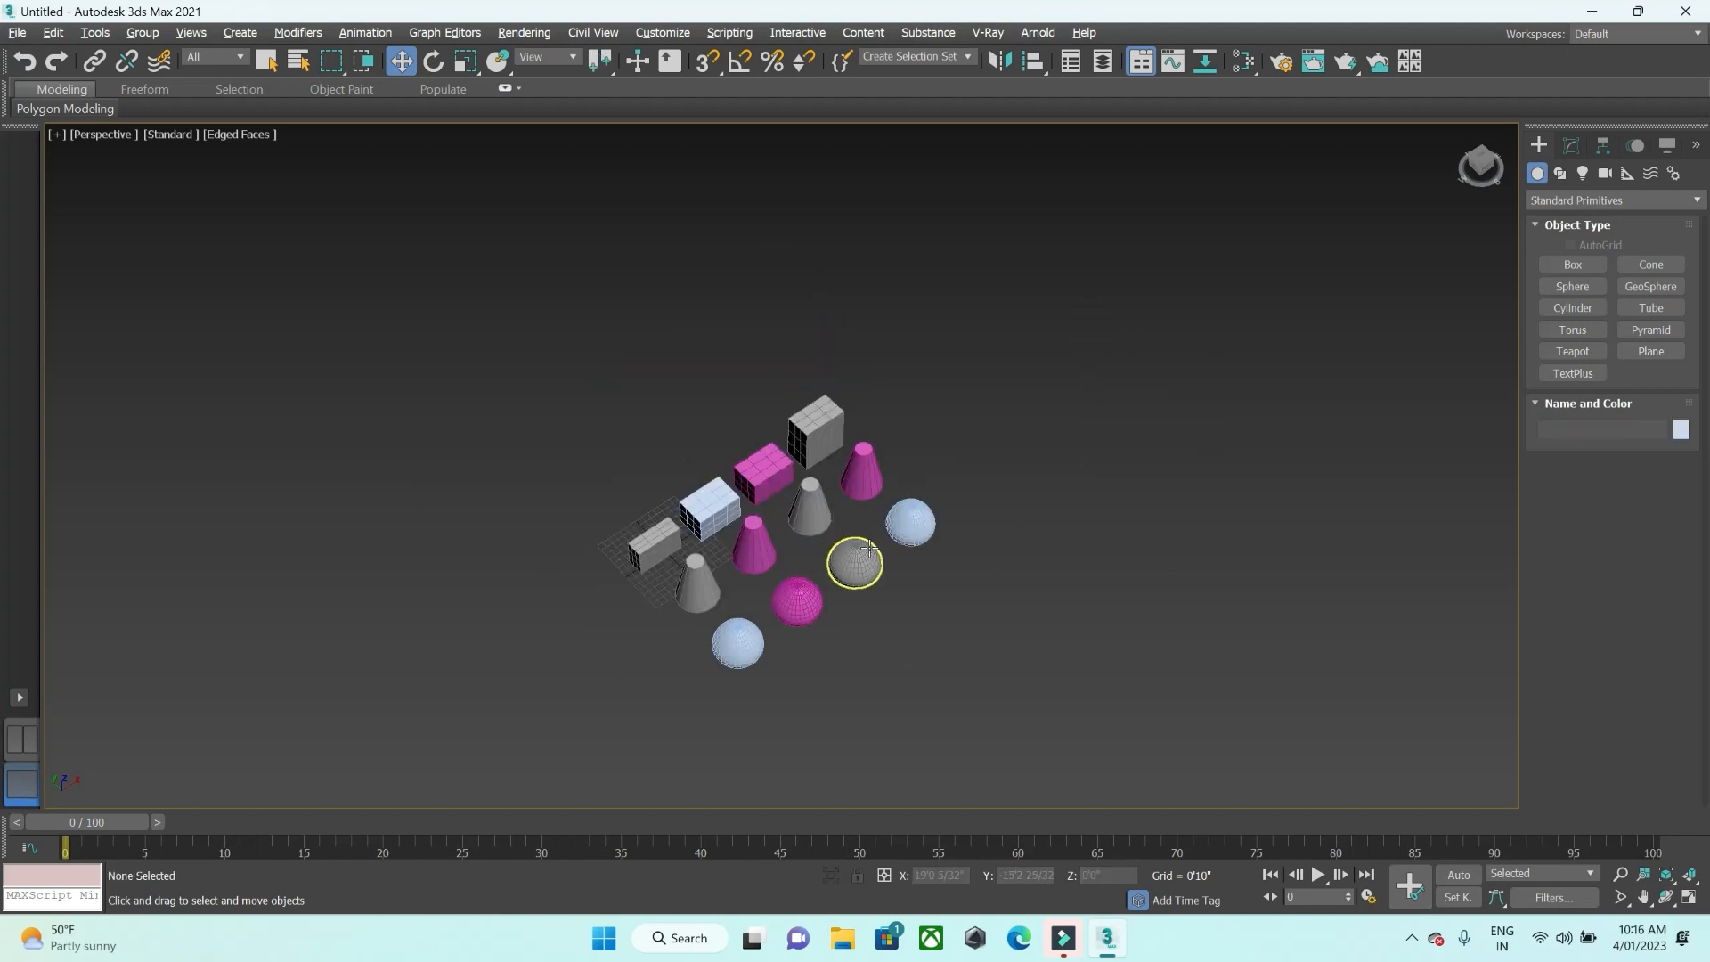
pyautogui.scroll(2, 801, 491)
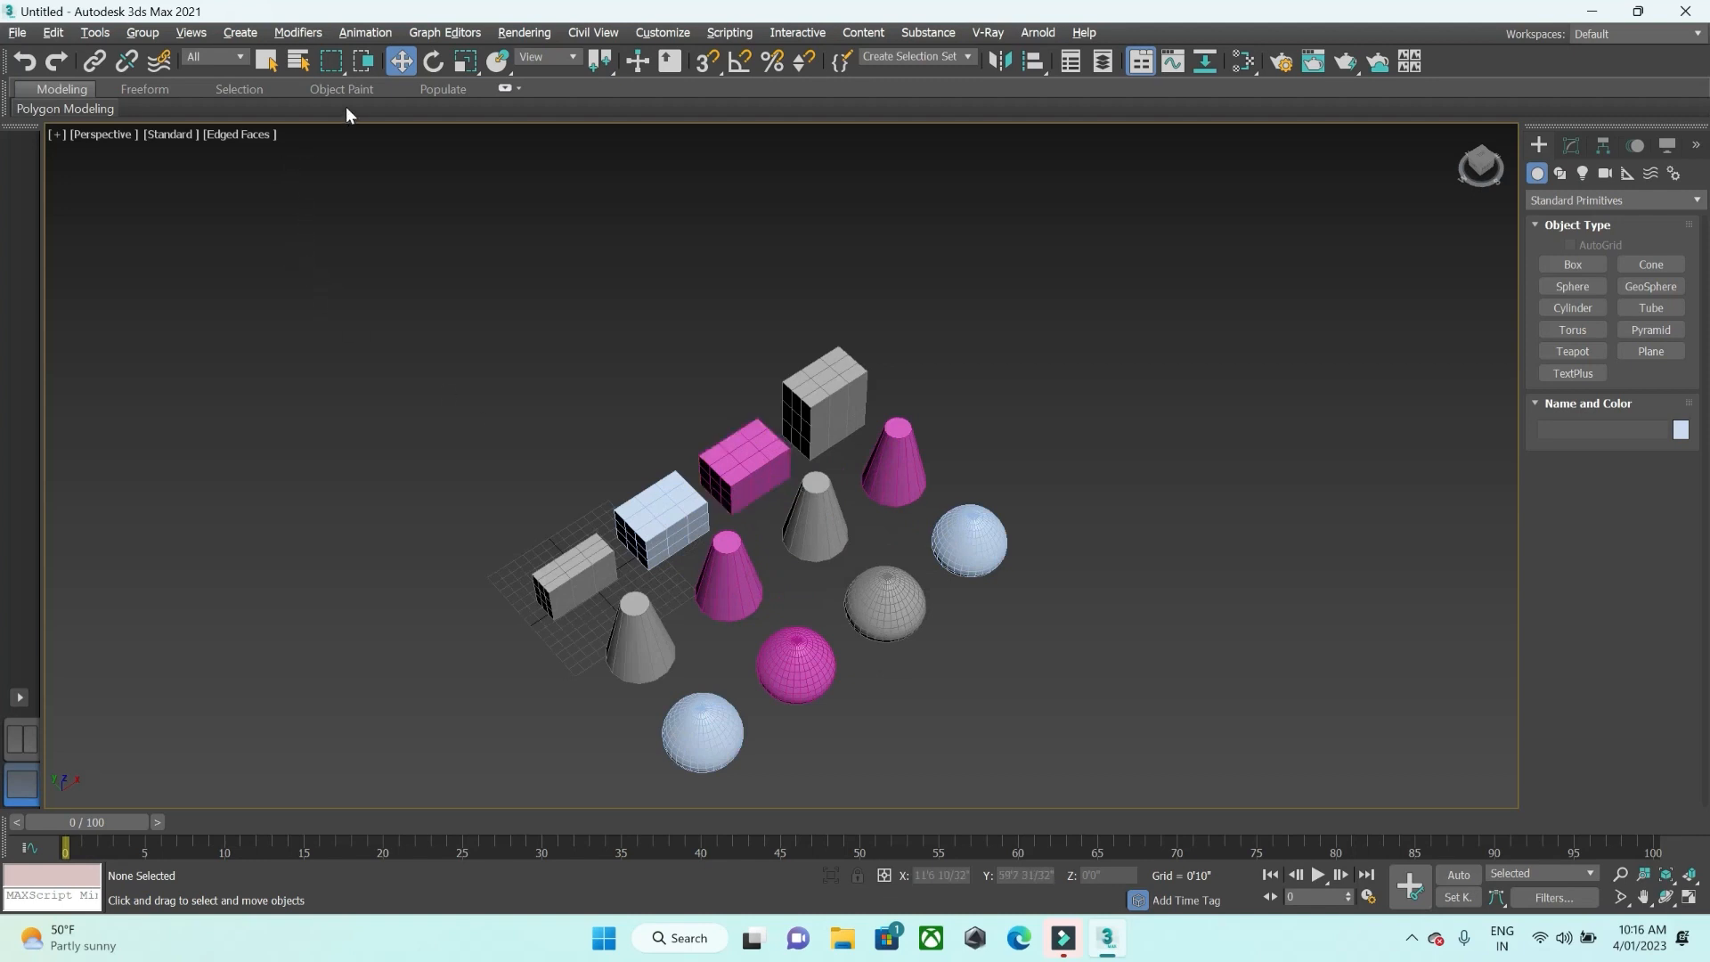
pyautogui.moveTo(343, 71); pyautogui.dragTo(341, 89)
pyautogui.moveTo(675, 367); pyautogui.dragTo(1175, 730)
pyautogui.click(1081, 520)
pyautogui.moveTo(342, 70); pyautogui.dragTo(338, 125)
pyautogui.moveTo(785, 579)
pyautogui.mouseDown()
pyautogui.moveTo(873, 692)
pyautogui.moveTo(868, 629)
pyautogui.moveTo(801, 568)
pyautogui.mouseUp()
# Switch to the Fence Selection Region and outline a group of objects with a straight-sided polygonal fence
pyautogui.moveTo(339, 55); pyautogui.dragTo(340, 57)
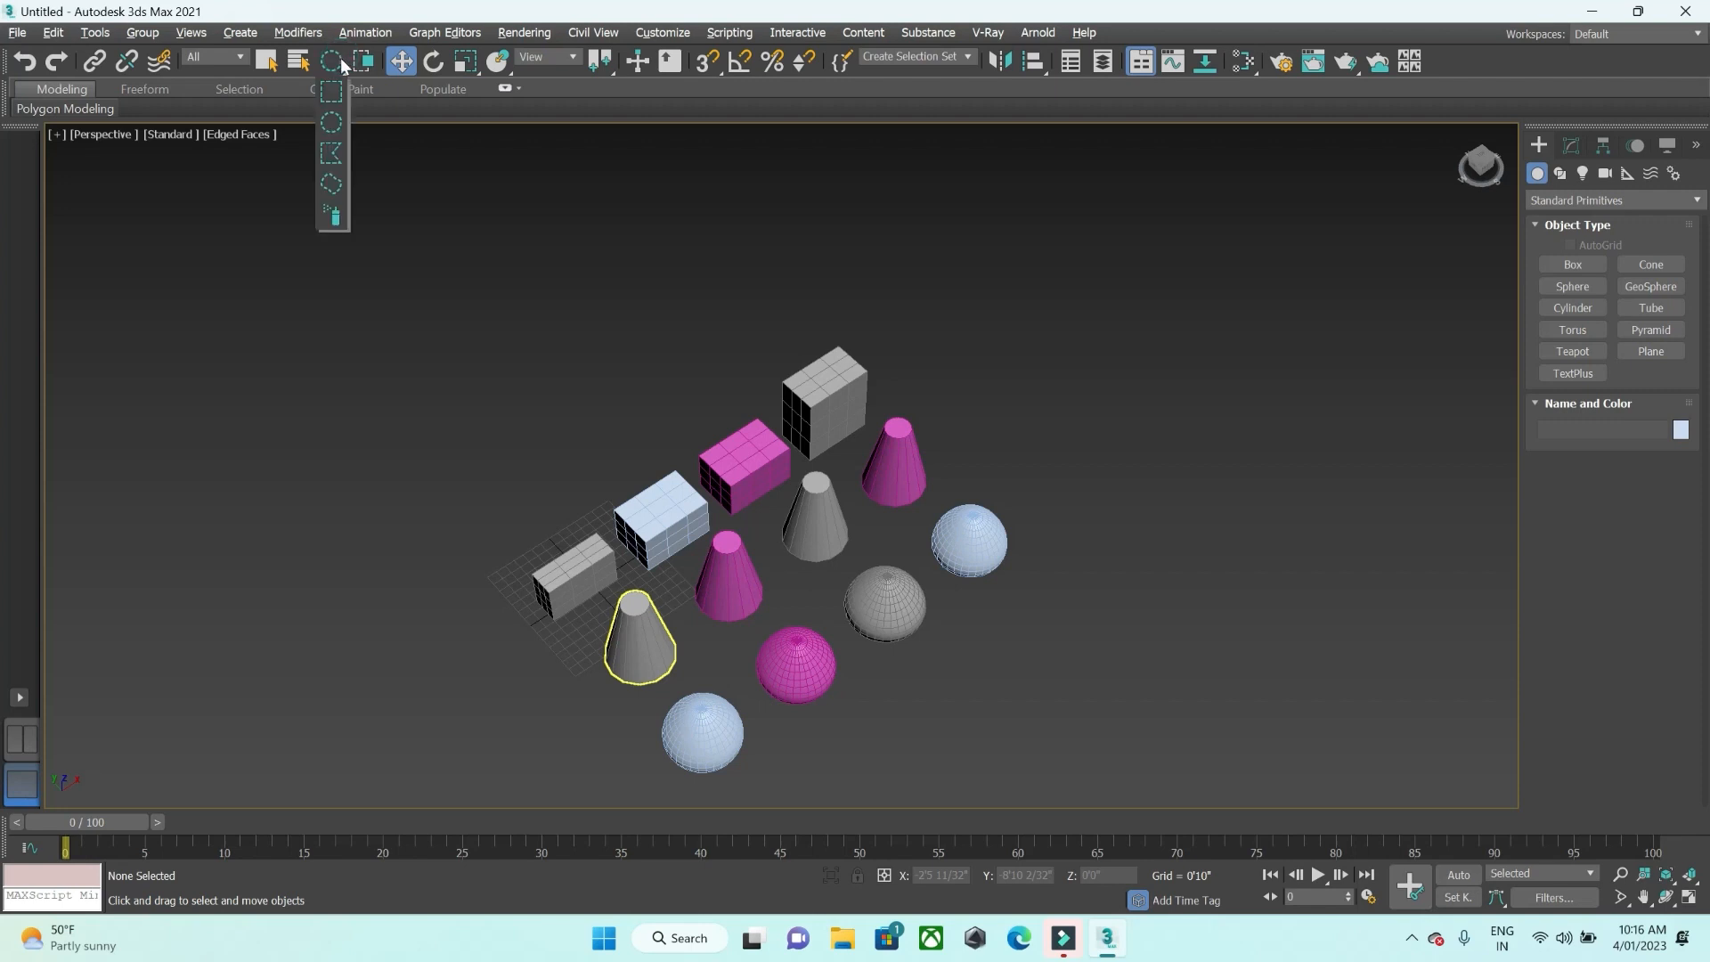
pyautogui.moveTo(338, 152); pyautogui.dragTo(338, 152)
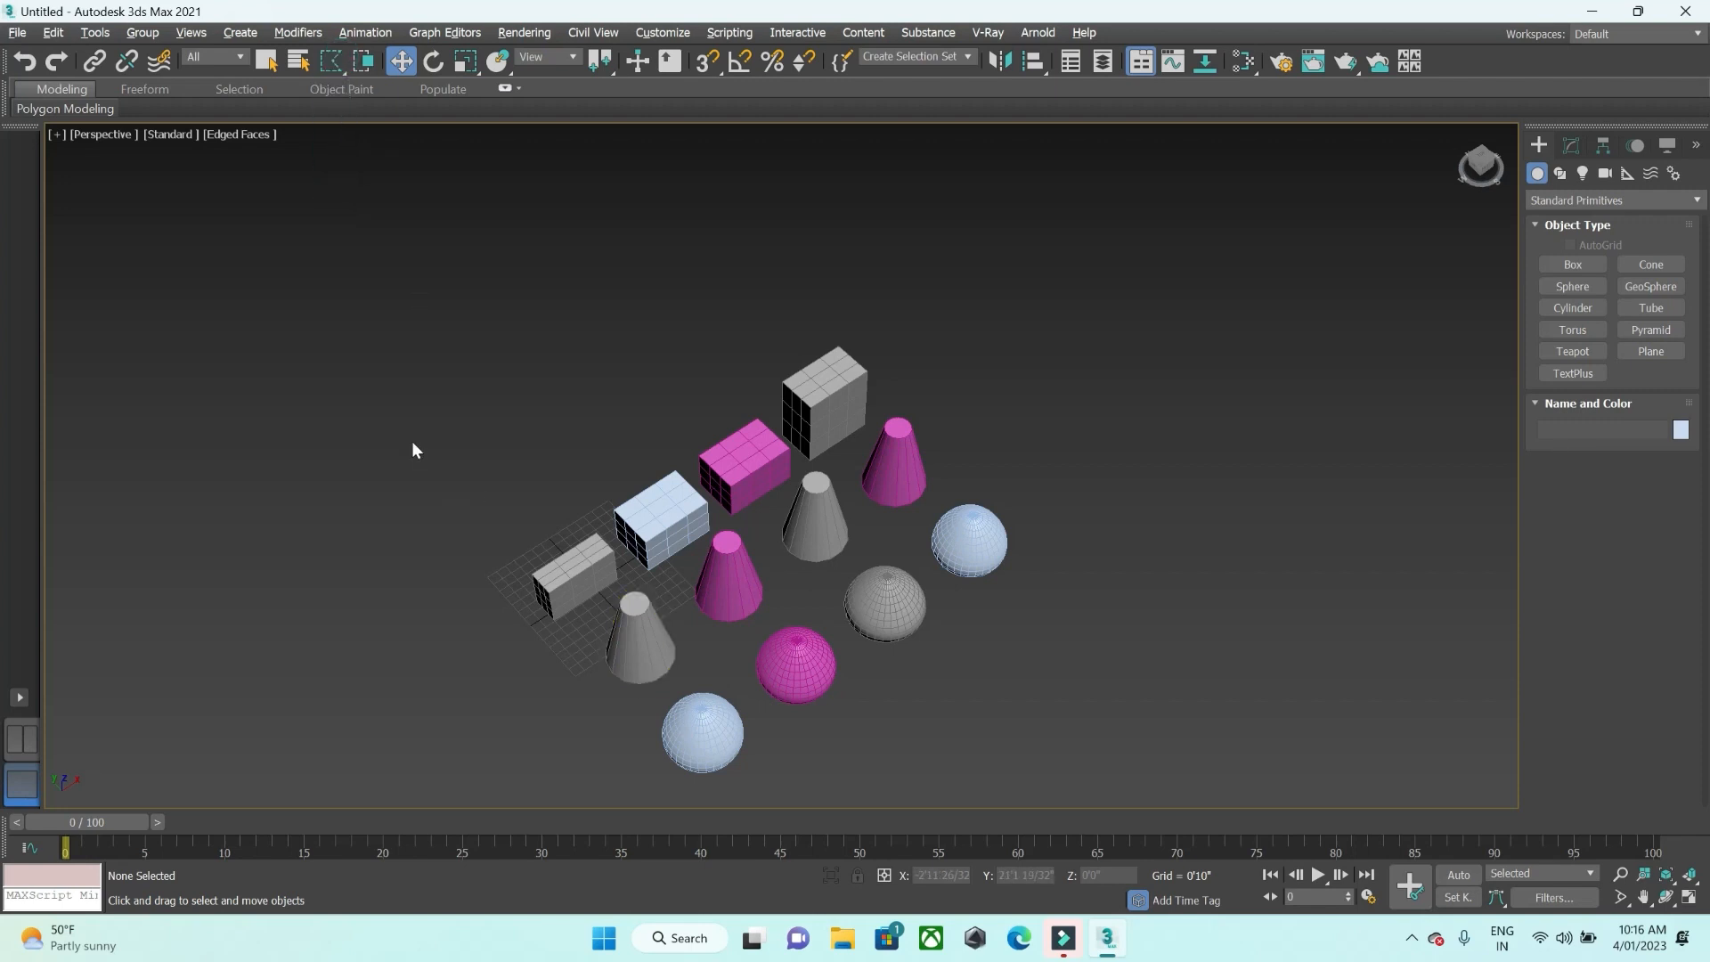
pyautogui.moveTo(352, 472); pyautogui.dragTo(1105, 607)
pyautogui.click(682, 375)
pyautogui.click(854, 631)
pyautogui.rightClick(788, 643)
# Select every object except the smallest gray box by tracing a freehand outline with the Lasso Selection Region
pyautogui.moveTo(340, 60); pyautogui.dragTo(339, 187)
pyautogui.moveTo(901, 336)
pyautogui.mouseDown()
pyautogui.moveTo(698, 400)
pyautogui.moveTo(1125, 809)
pyautogui.mouseUp()
pyautogui.moveTo(639, 335)
pyautogui.mouseDown()
pyautogui.moveTo(740, 702)
pyautogui.moveTo(569, 137)
pyautogui.mouseUp()
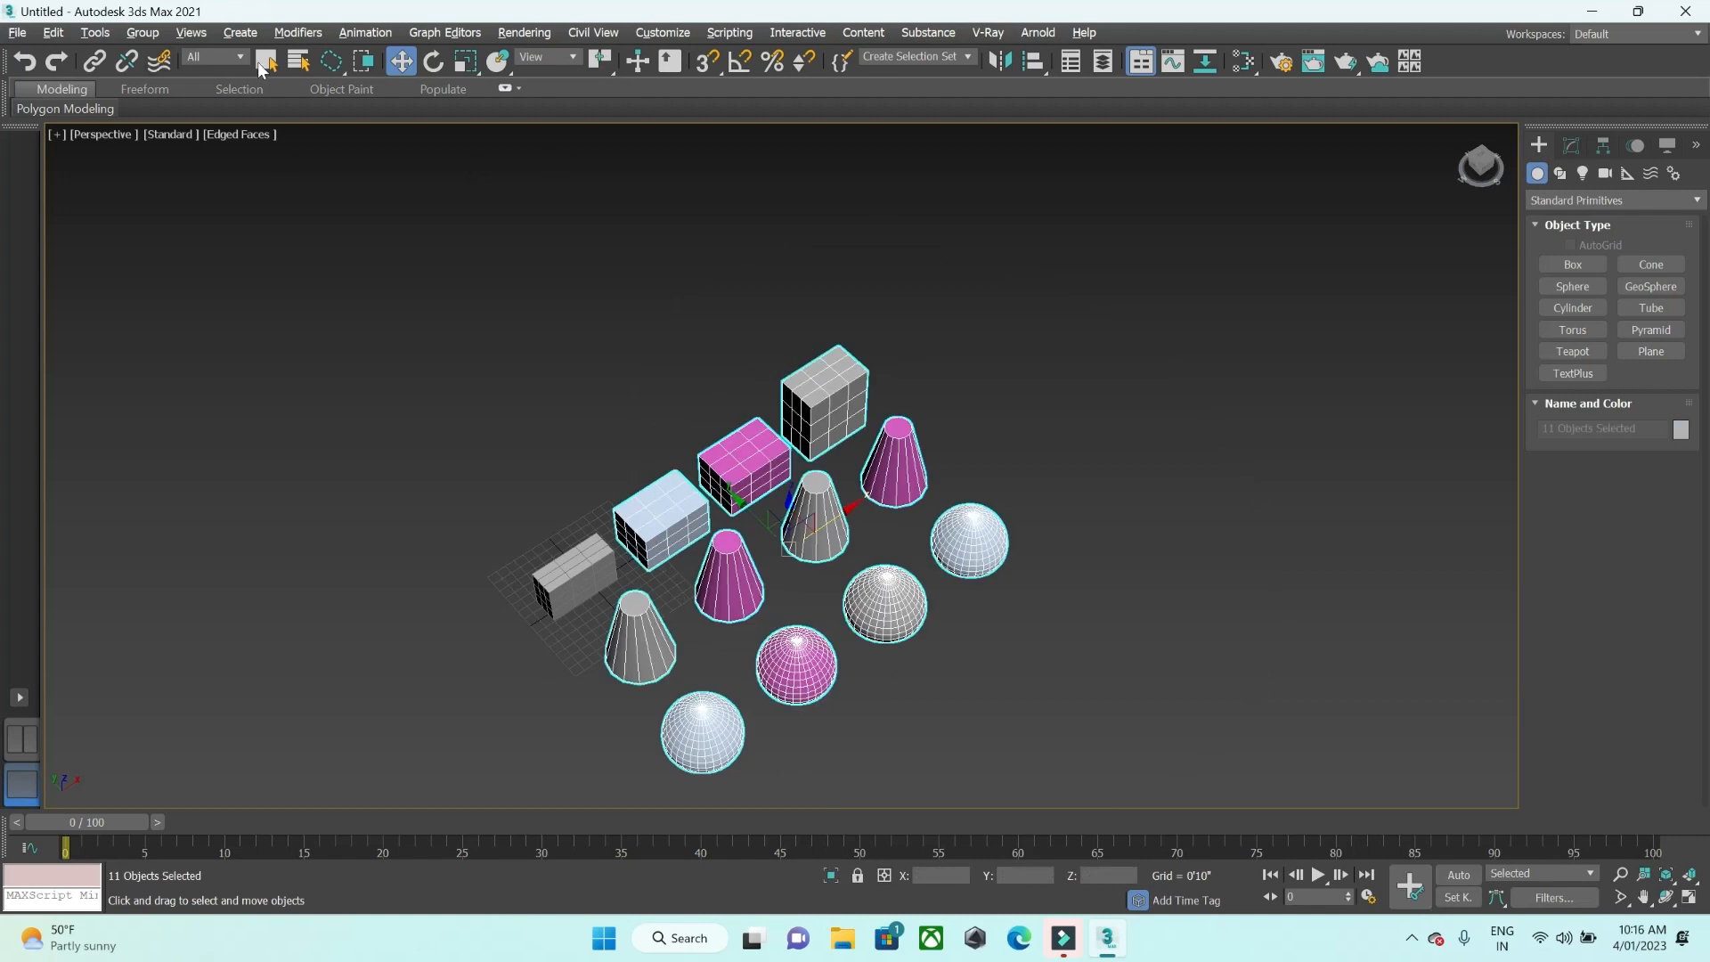
# Select all twelve objects by brushing over them with the Paint Selection Region, and clear the selection
pyautogui.moveTo(340, 65); pyautogui.dragTo(345, 201)
pyautogui.moveTo(806, 512)
pyautogui.mouseDown()
pyautogui.moveTo(677, 591)
pyautogui.moveTo(703, 732)
pyautogui.mouseUp()
pyautogui.moveTo(1272, 461)
pyautogui.keyDown('ctrl'); pyautogui.mouseDown()
pyautogui.moveTo(825, 422)
pyautogui.moveTo(882, 614)
pyautogui.moveTo(1033, 333)
pyautogui.mouseUp(); pyautogui.keyUp('ctrl')
pyautogui.click(1126, 415)
pyautogui.hotkey('ctrl', 'z')
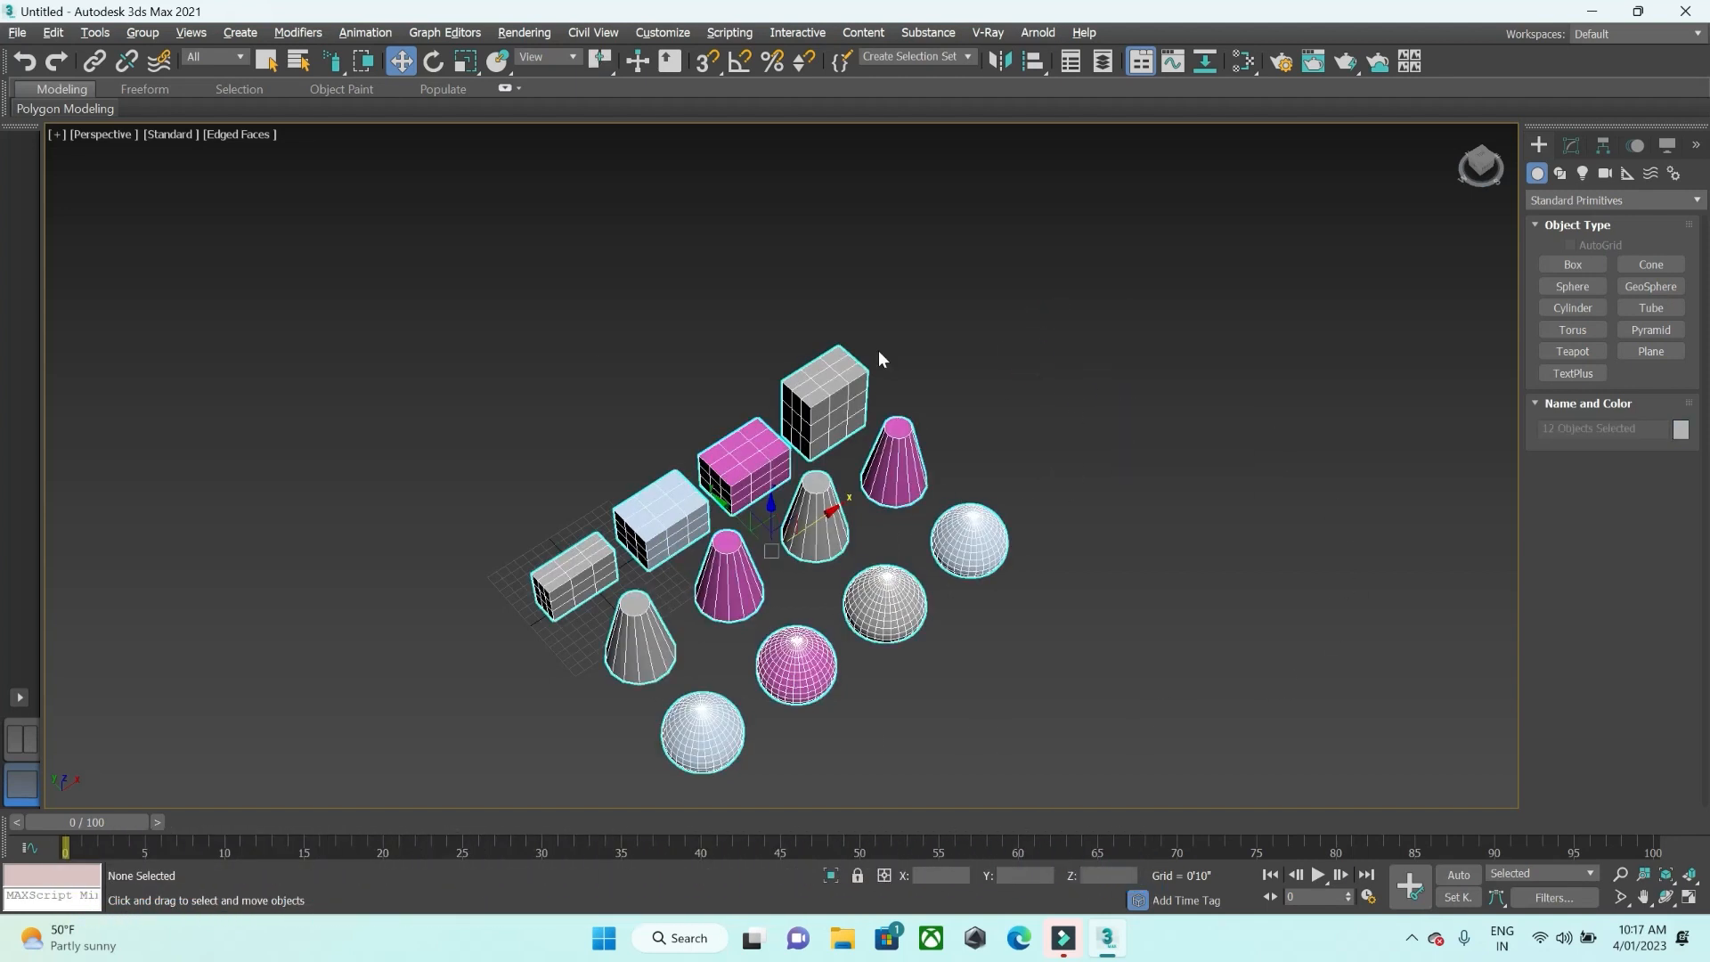
pyautogui.click(486, 205)
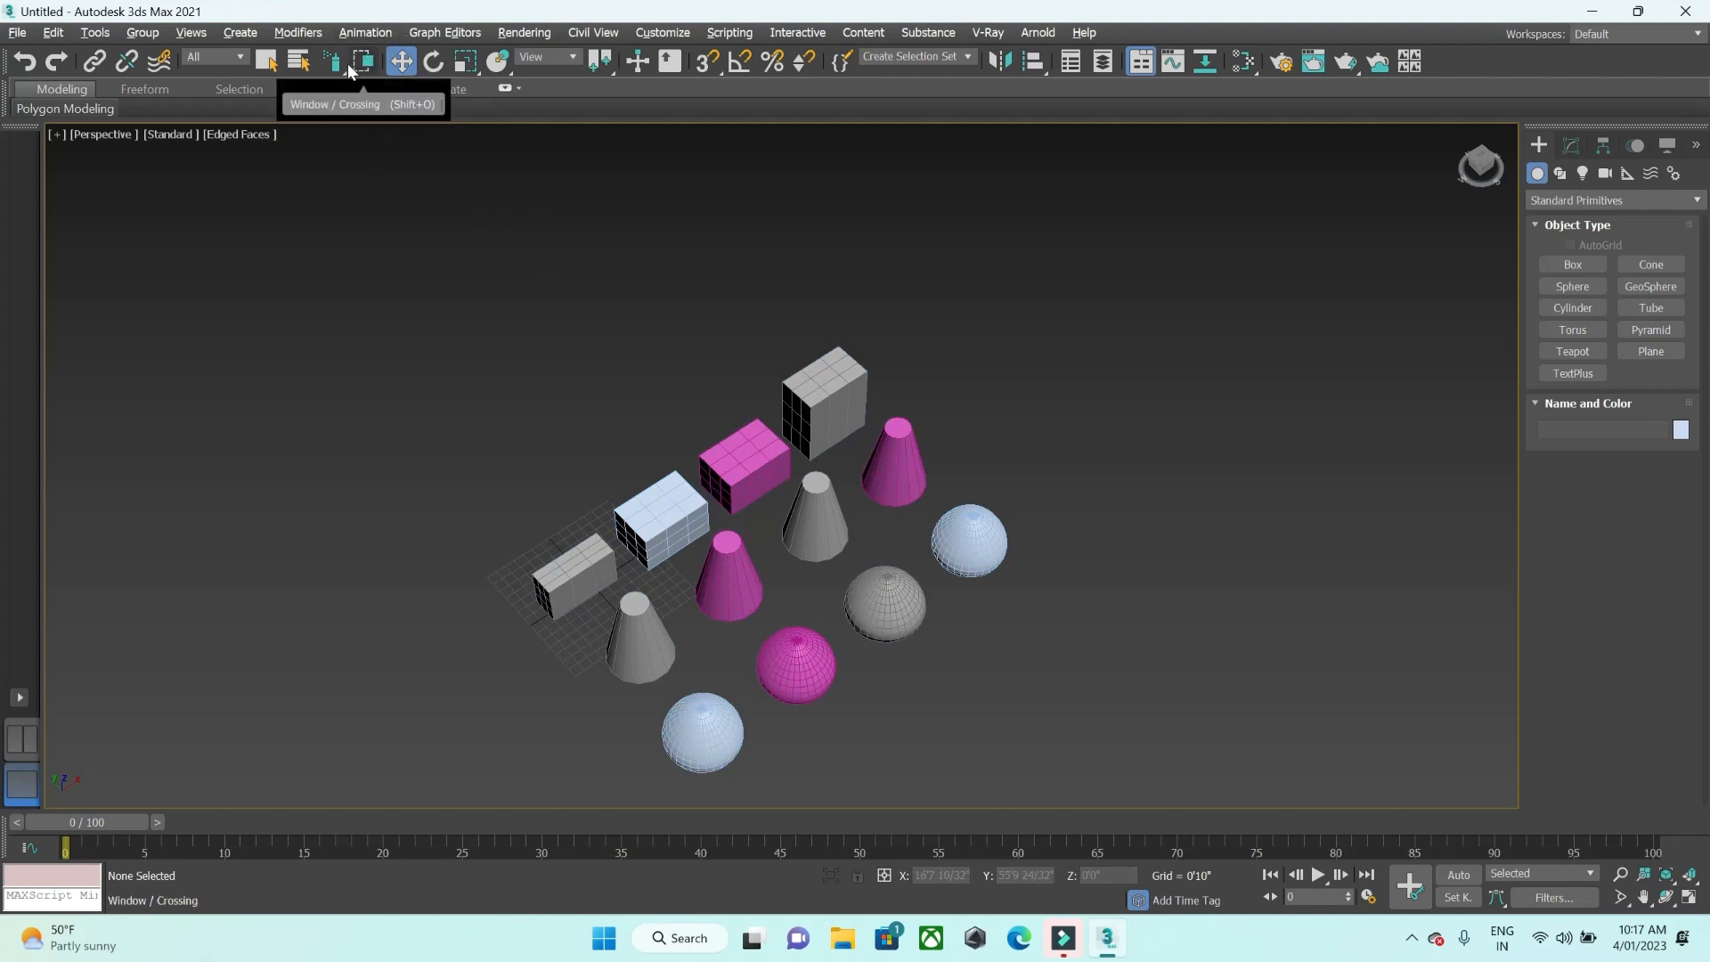
# Select the three larger boxes, the two farthest cylinders and the farthest sphere with a rectangular crossing region, and deselect them
pyautogui.moveTo(339, 66); pyautogui.dragTo(330, 98)
pyautogui.moveTo(524, 187); pyautogui.dragTo(976, 523)
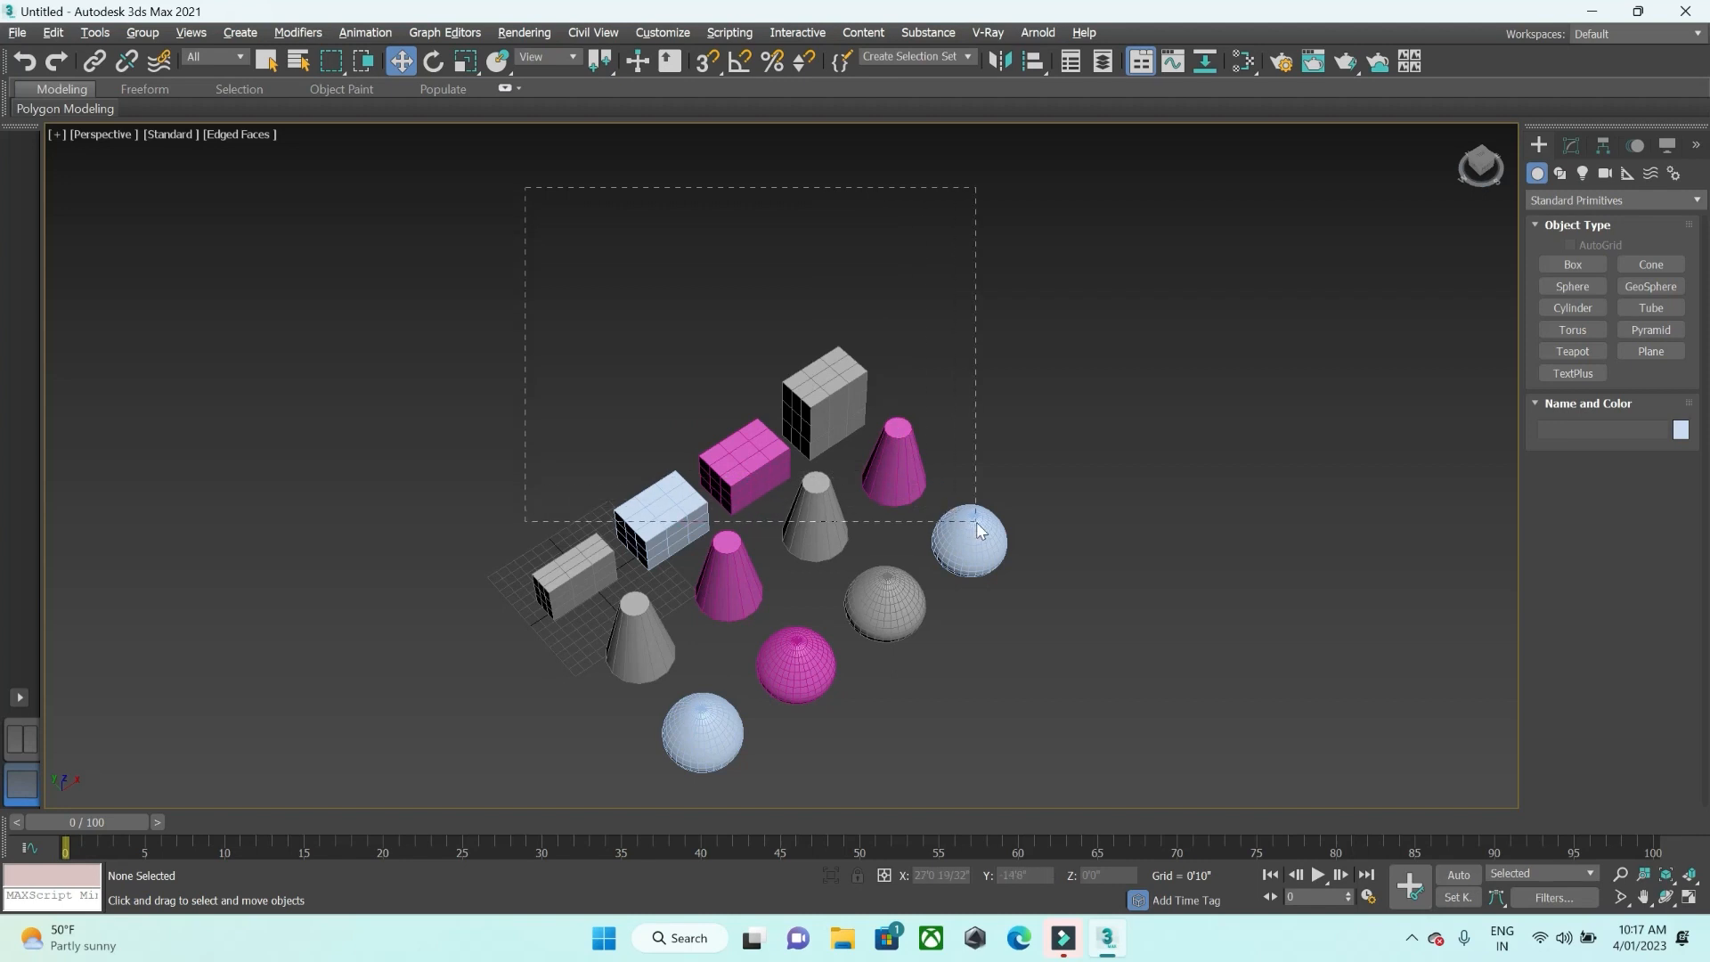
pyautogui.moveTo(977, 525); pyautogui.dragTo(977, 528)
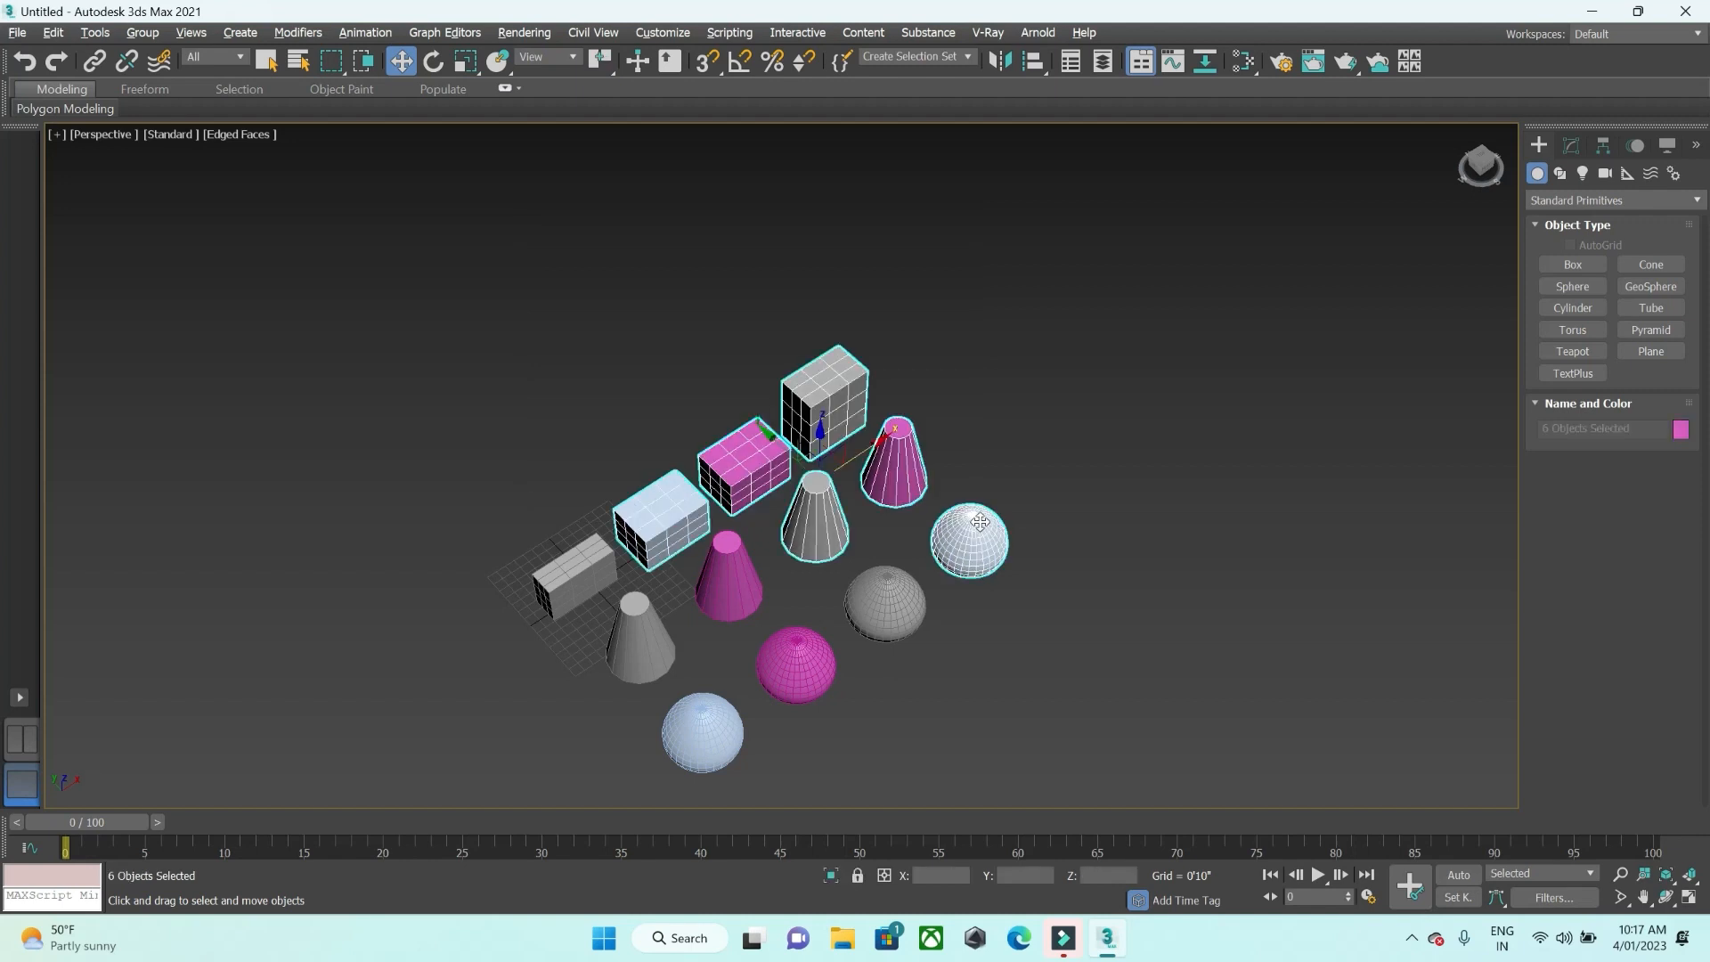
pyautogui.moveTo(1028, 371); pyautogui.dragTo(1027, 371)
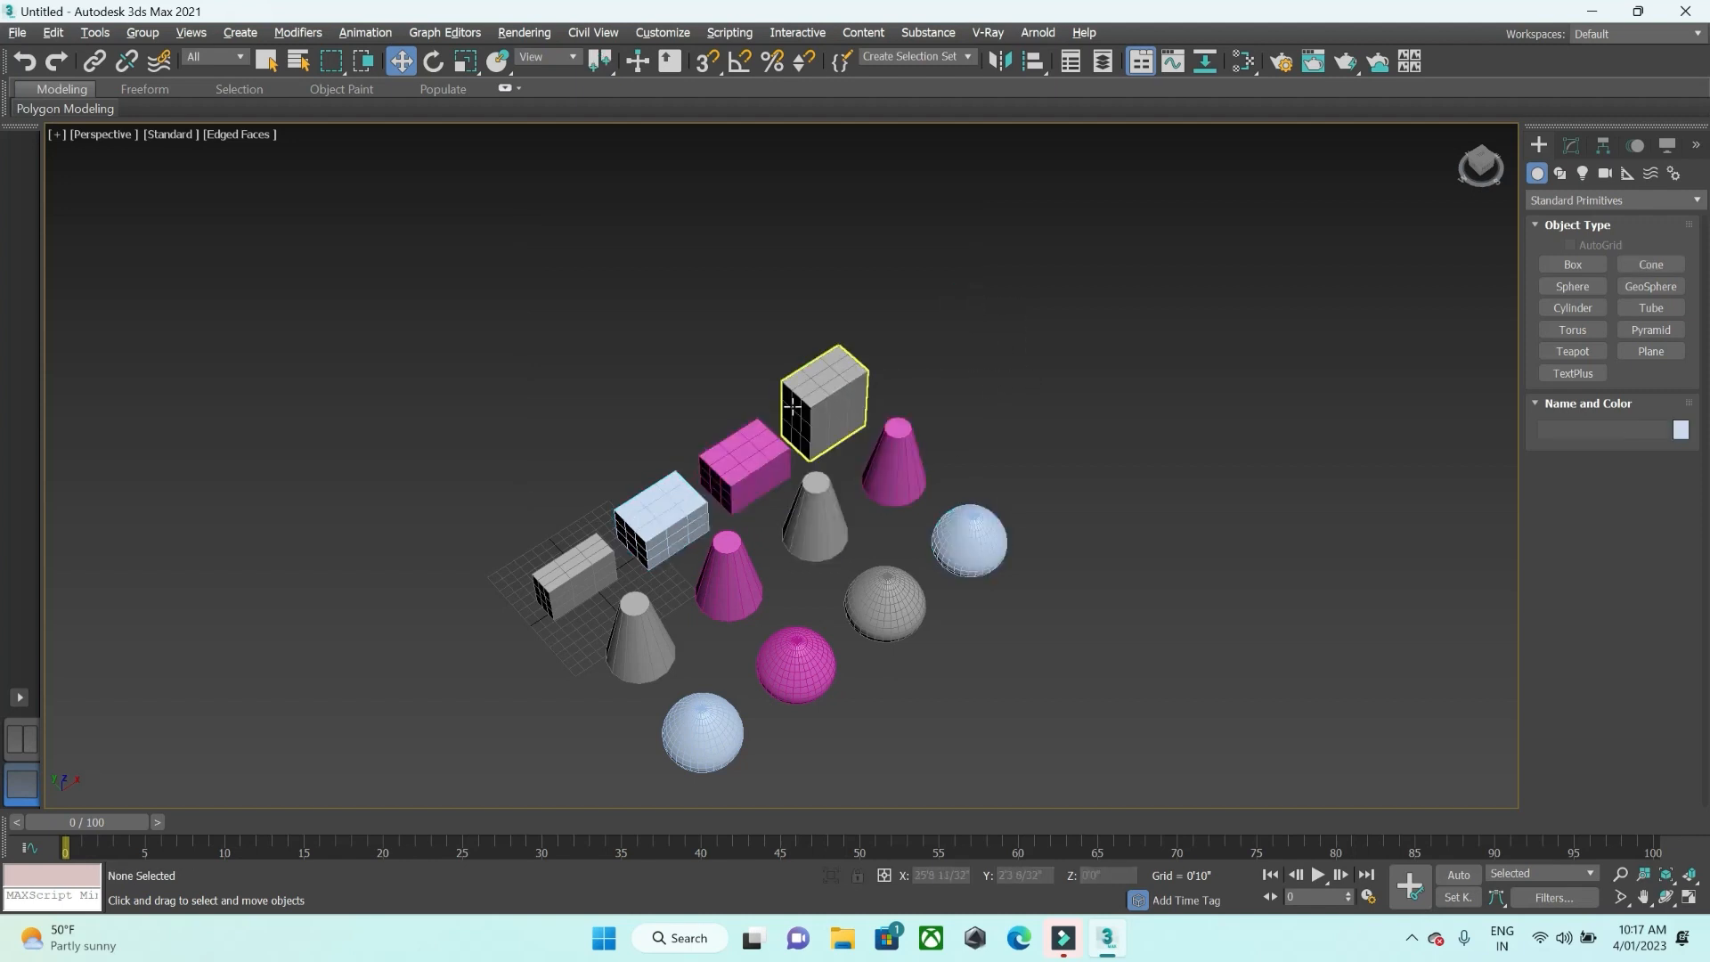
# Switch to Window selection mode and fully enclose the three larger boxes, two farthest cylinders and farthest sphere in a rectangular region
pyautogui.click(357, 61)
pyautogui.moveTo(548, 287); pyautogui.dragTo(1038, 590)
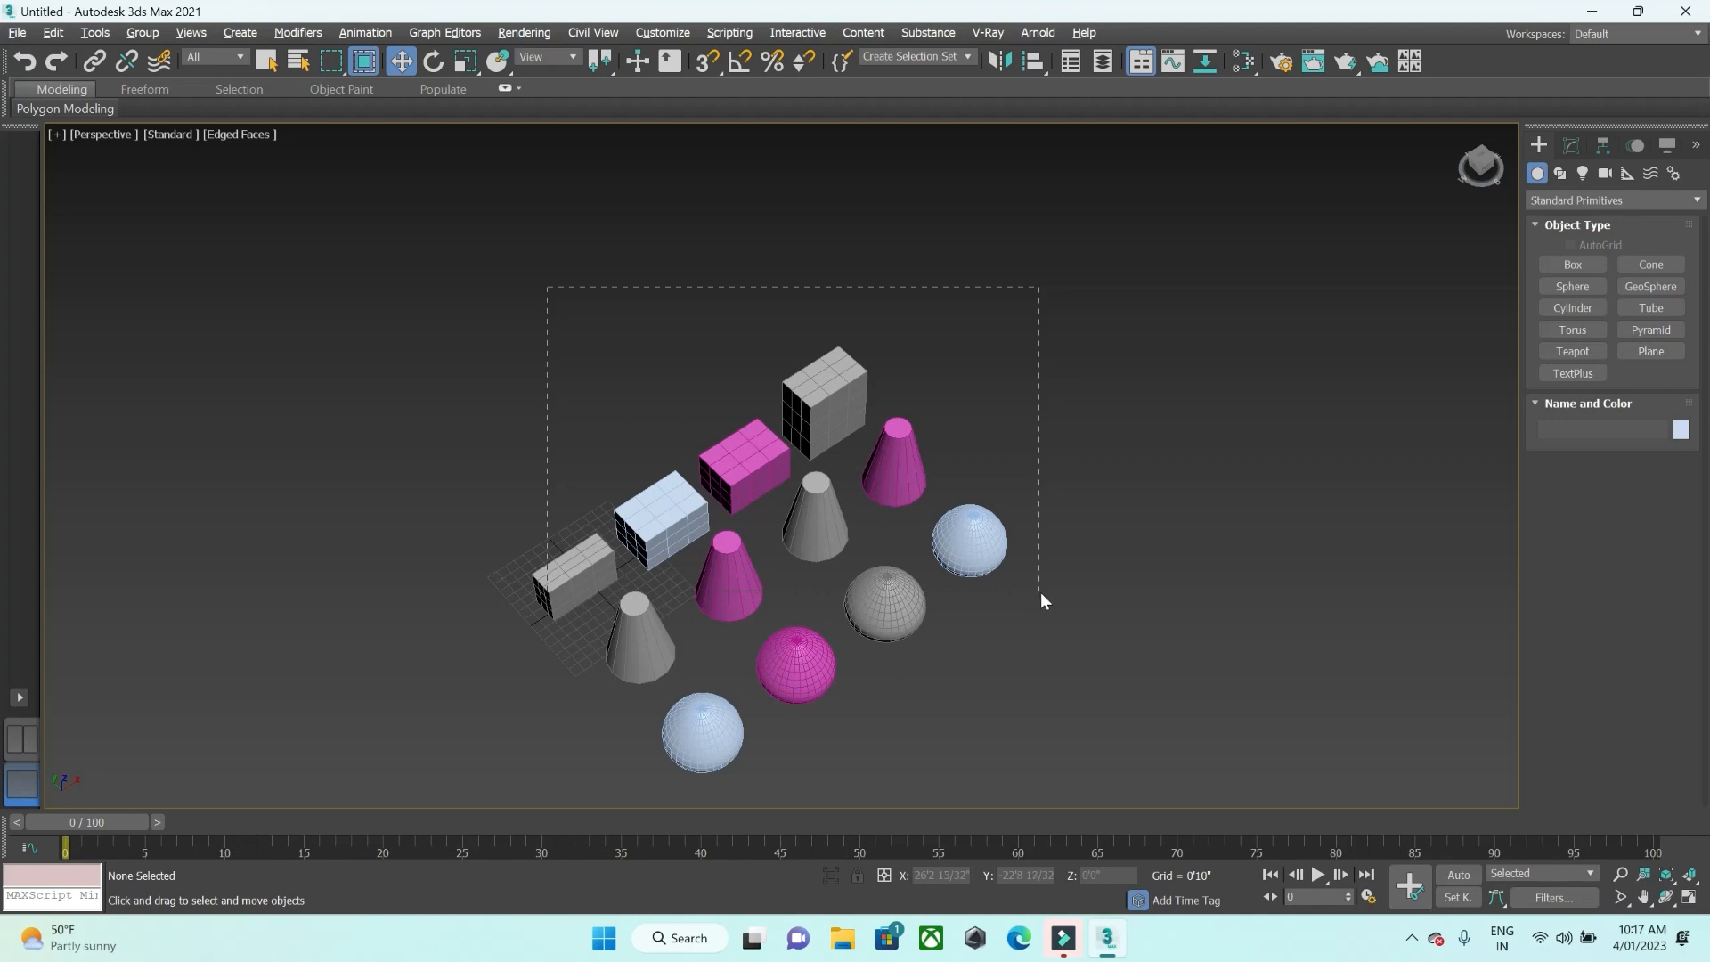
pyautogui.moveTo(1038, 590); pyautogui.dragTo(1040, 591)
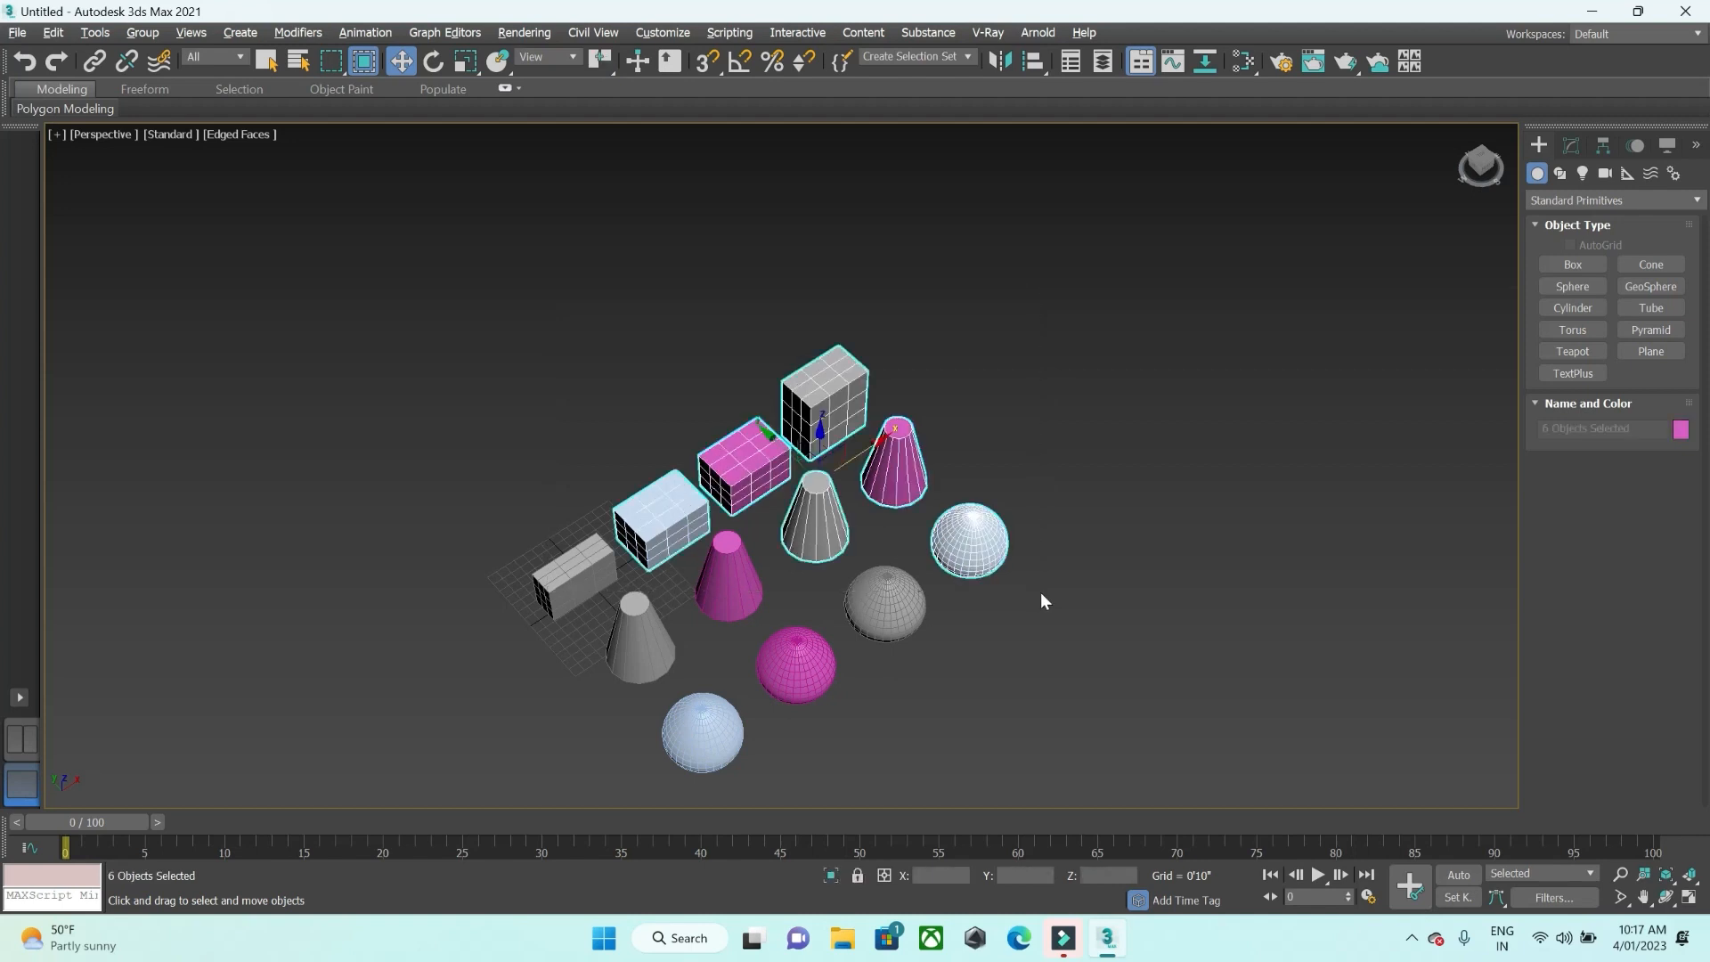
# Remove the farthest light blue sphere from the selection, and clear the remaining selection
pyautogui.keyDown('alt'); pyautogui.moveTo(887, 553); pyautogui.dragTo(1156, 574); pyautogui.keyUp('alt')
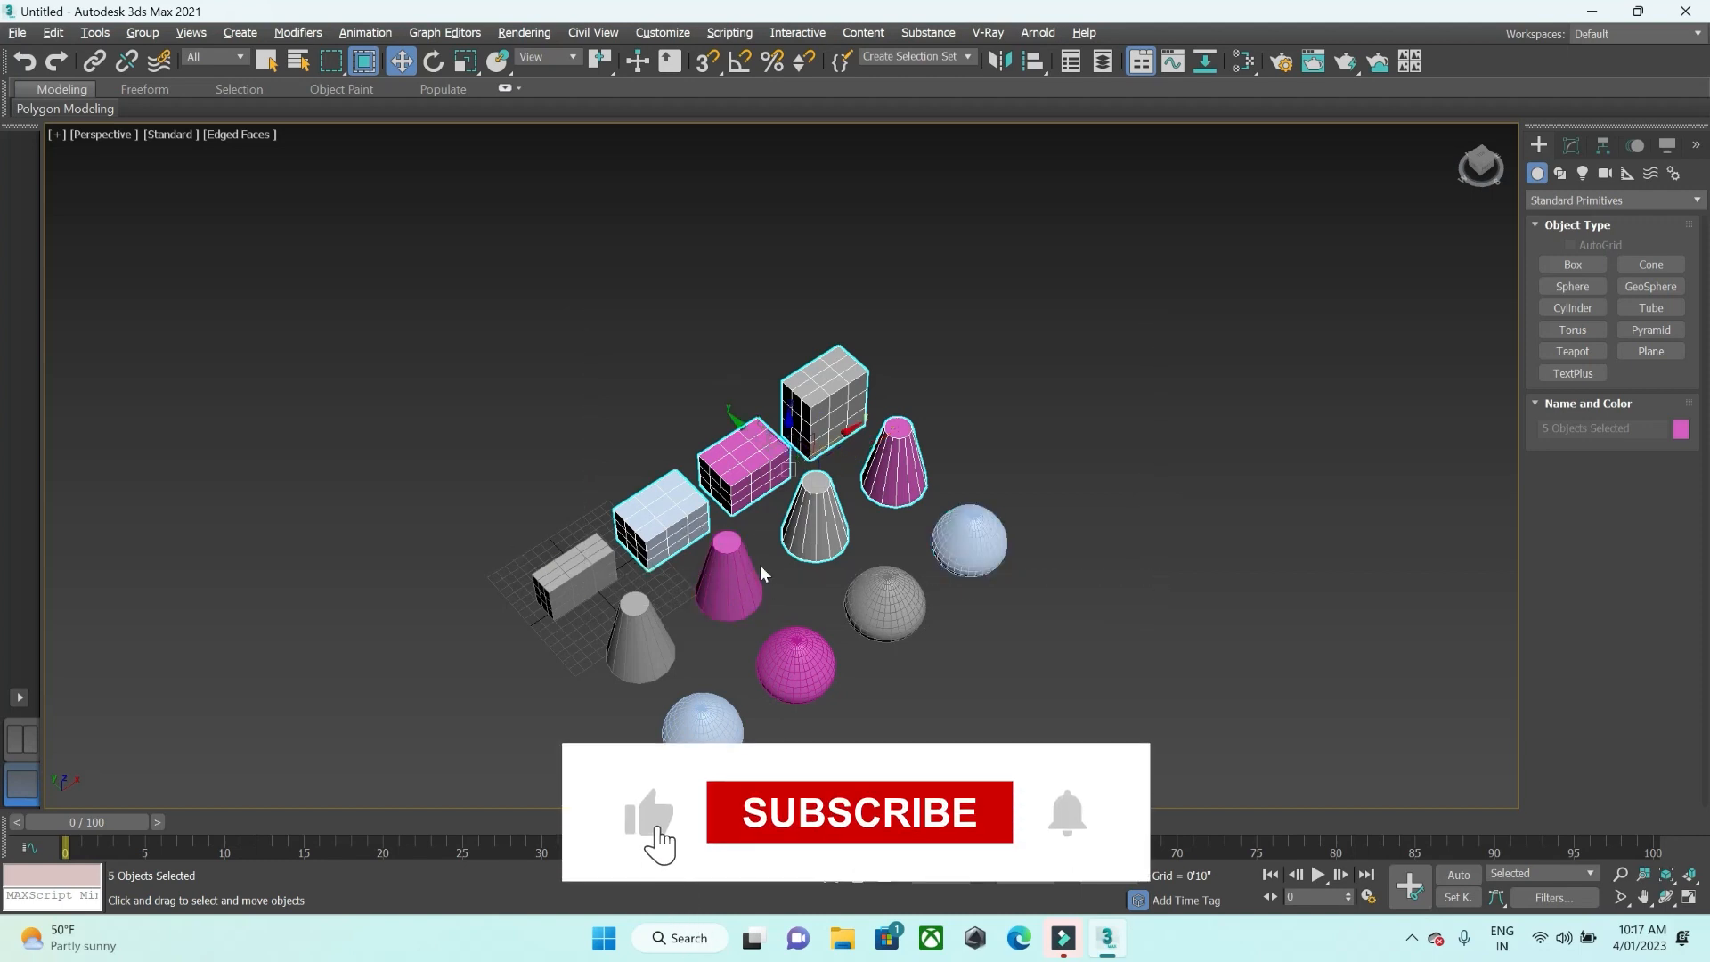
pyautogui.moveTo(481, 317); pyautogui.dragTo(585, 382)
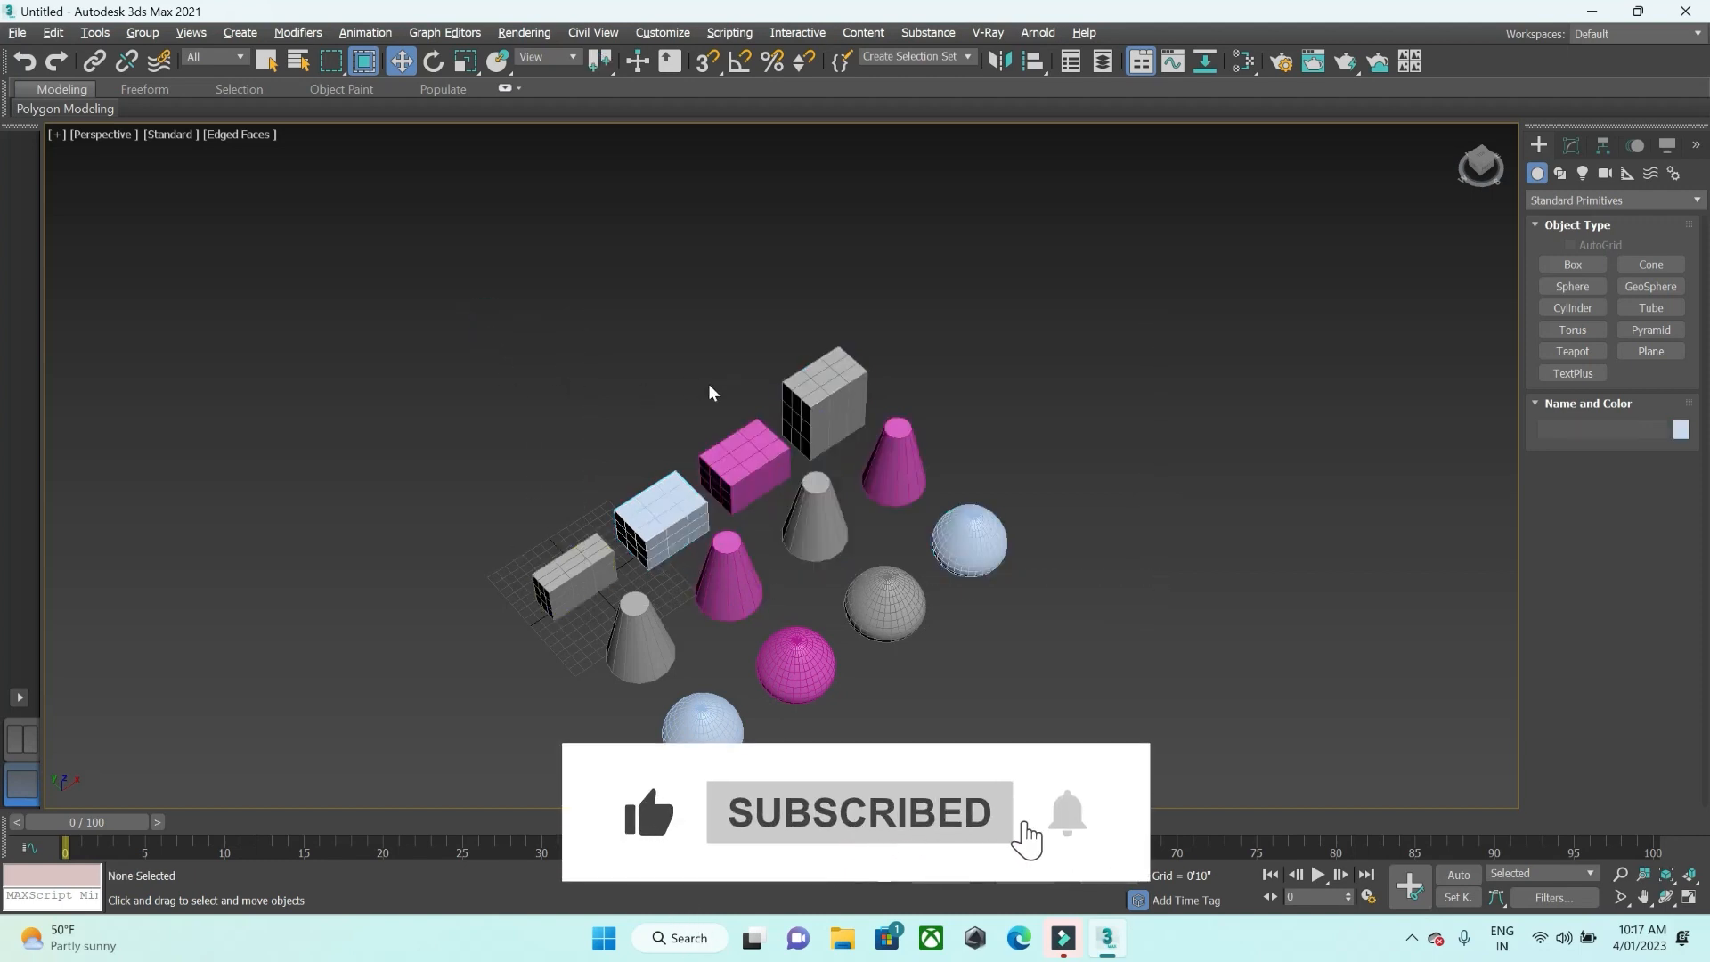
pyautogui.scroll(-3, 782, 378)
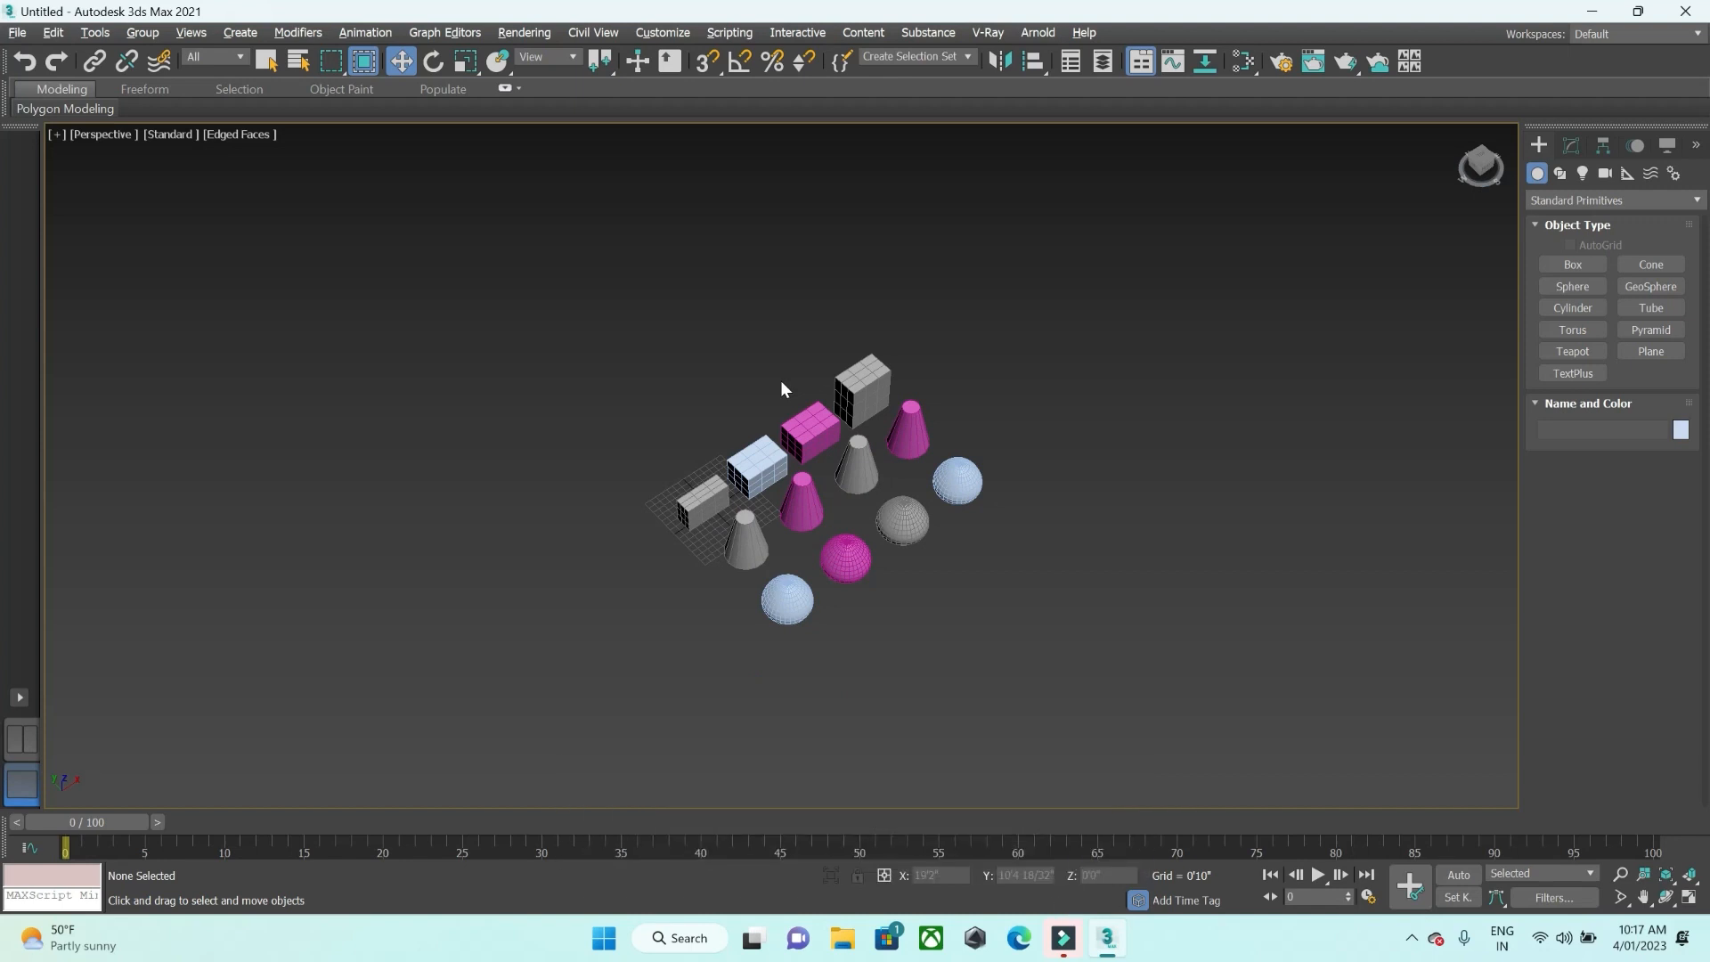